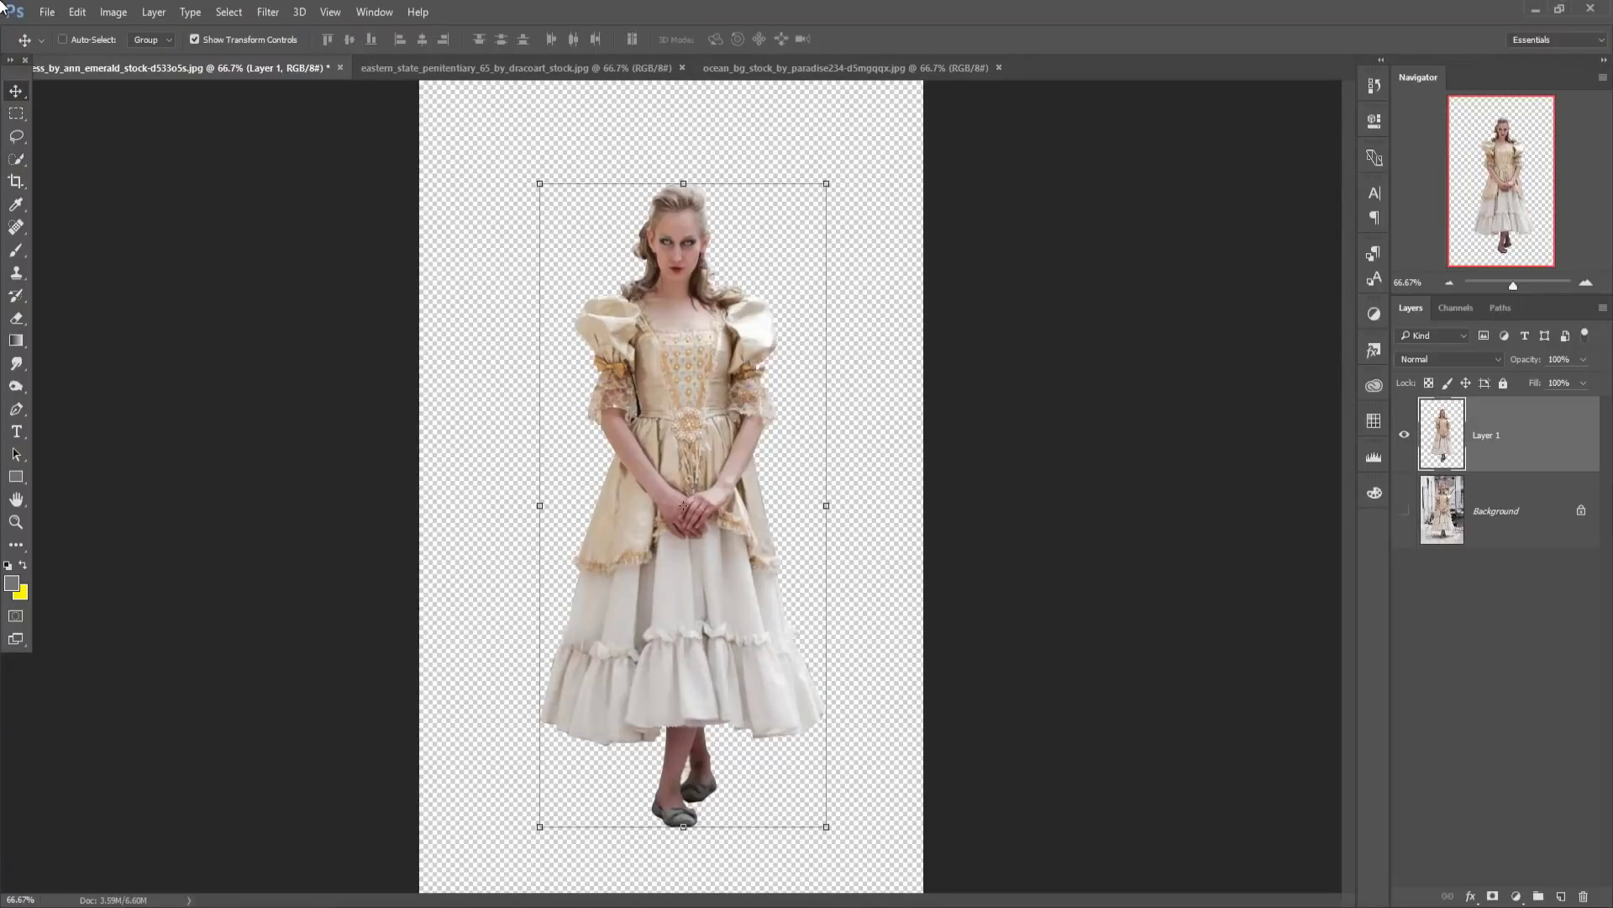
# Create a new blank white document using the 1280 × 720 px preset.
pyautogui.click(43, 12)
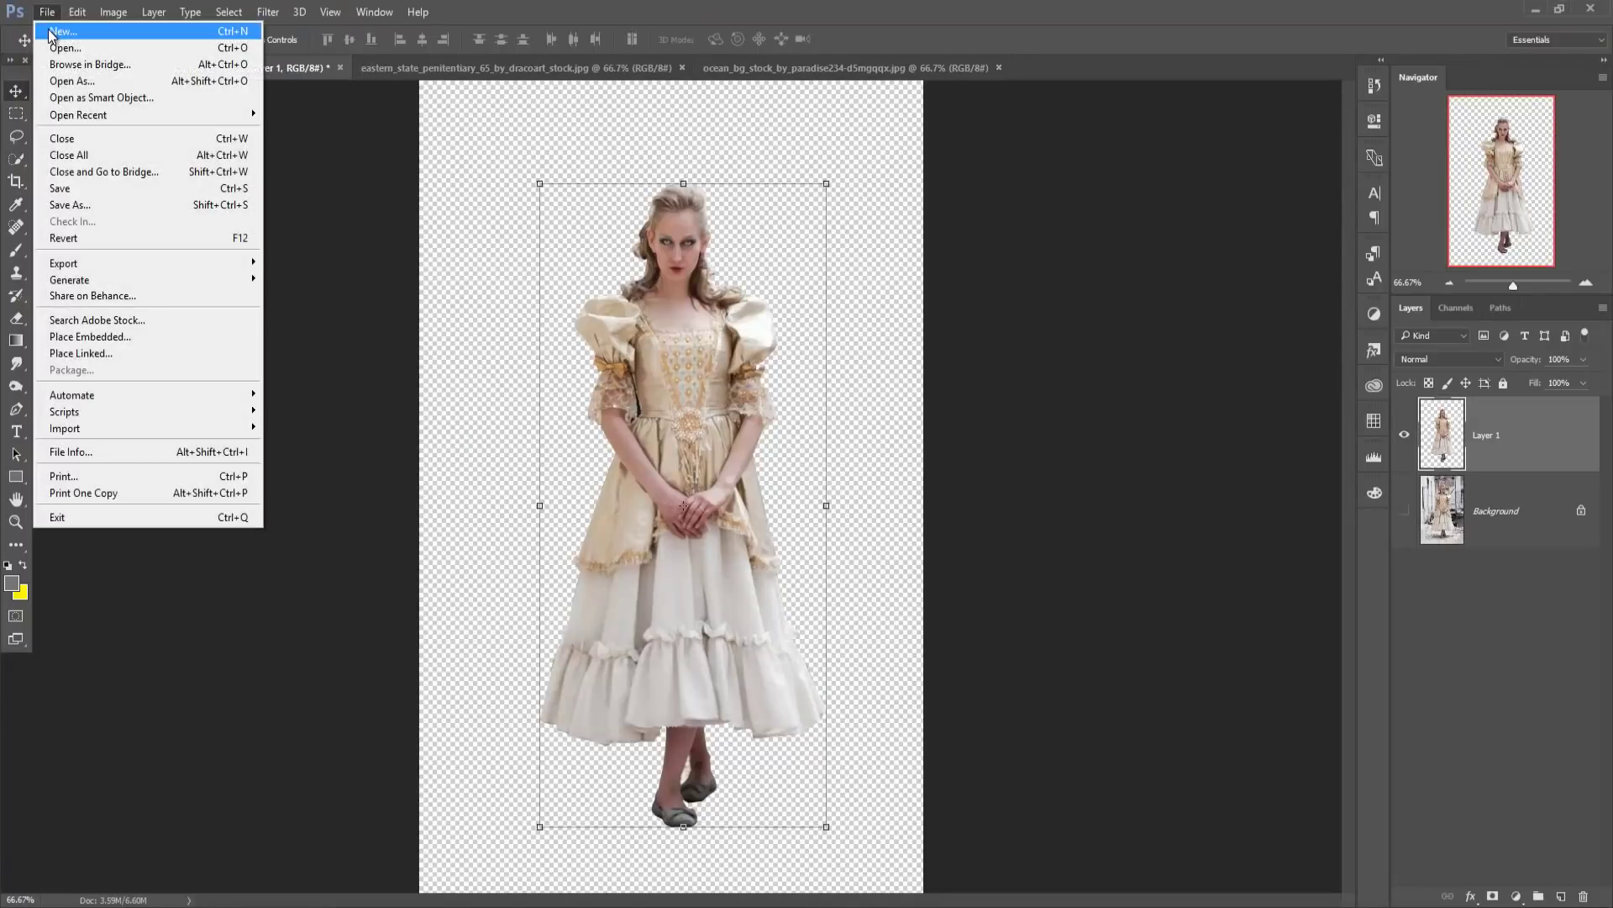
pyautogui.click(50, 31)
pyautogui.click(875, 246)
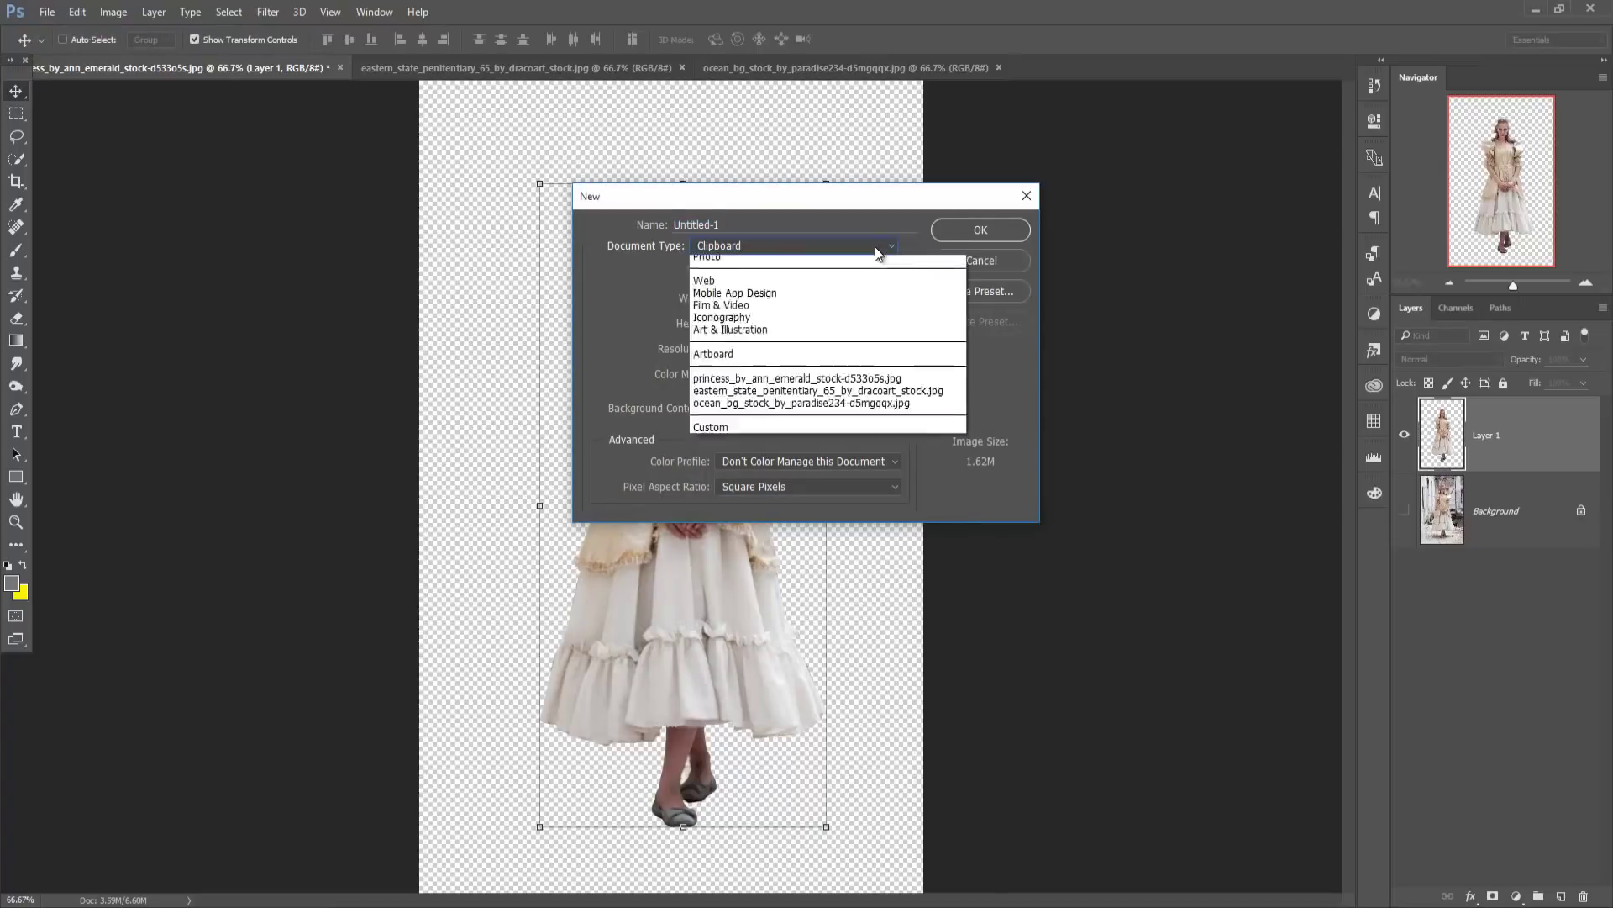
pyautogui.click(813, 300)
pyautogui.click(961, 239)
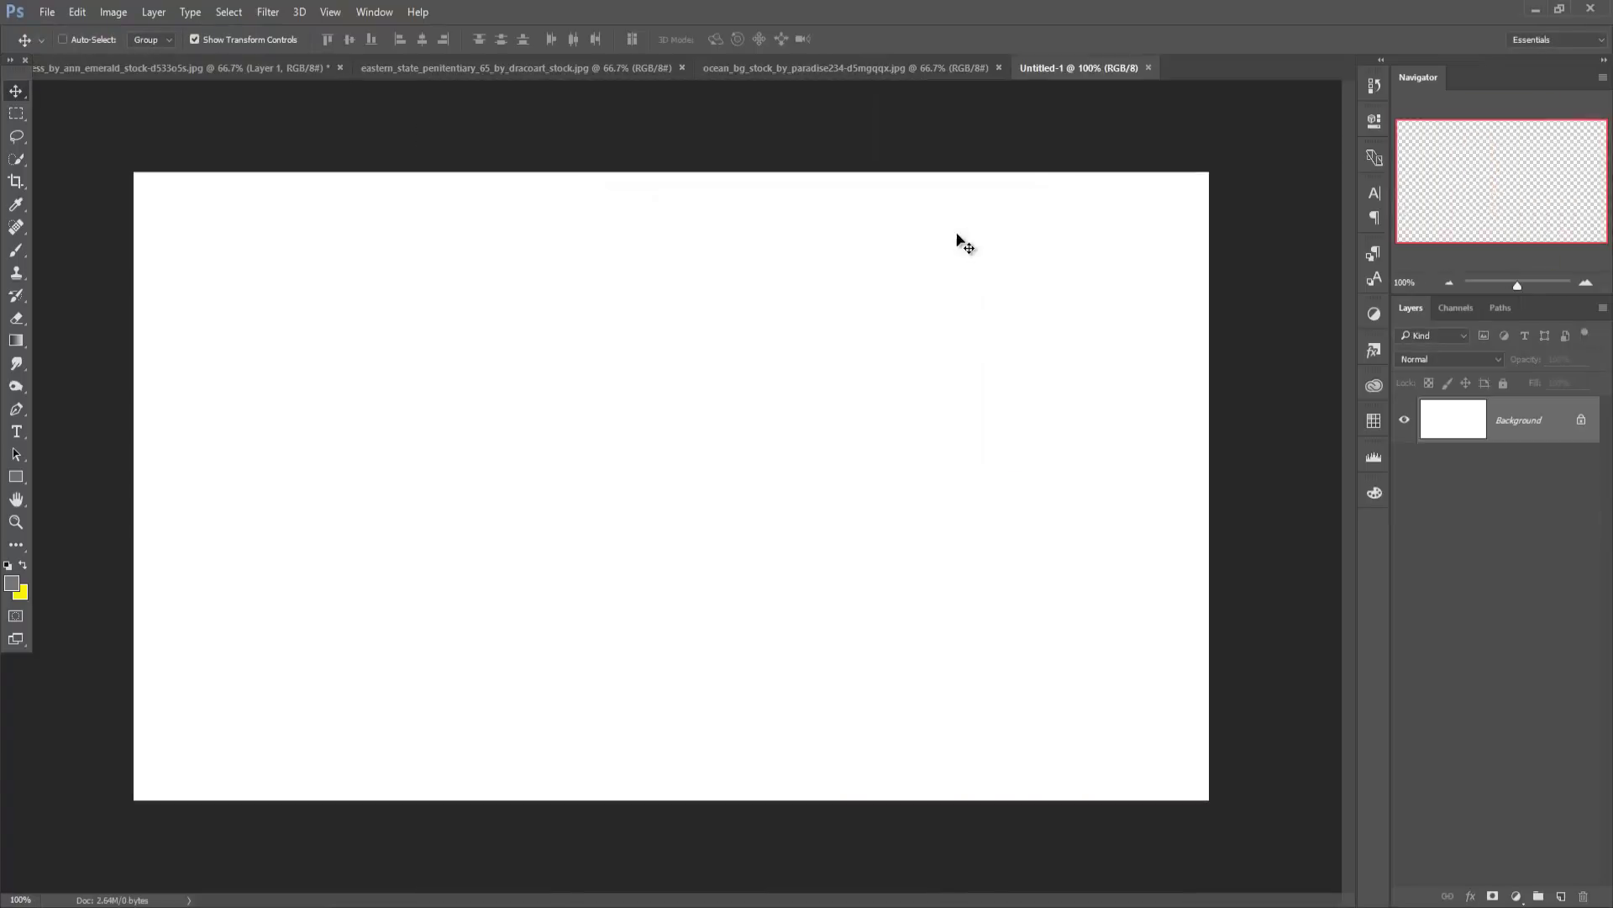
# Copy the prison corridor photo into Untitled-1 as a new layer.
pyautogui.click(881, 69)
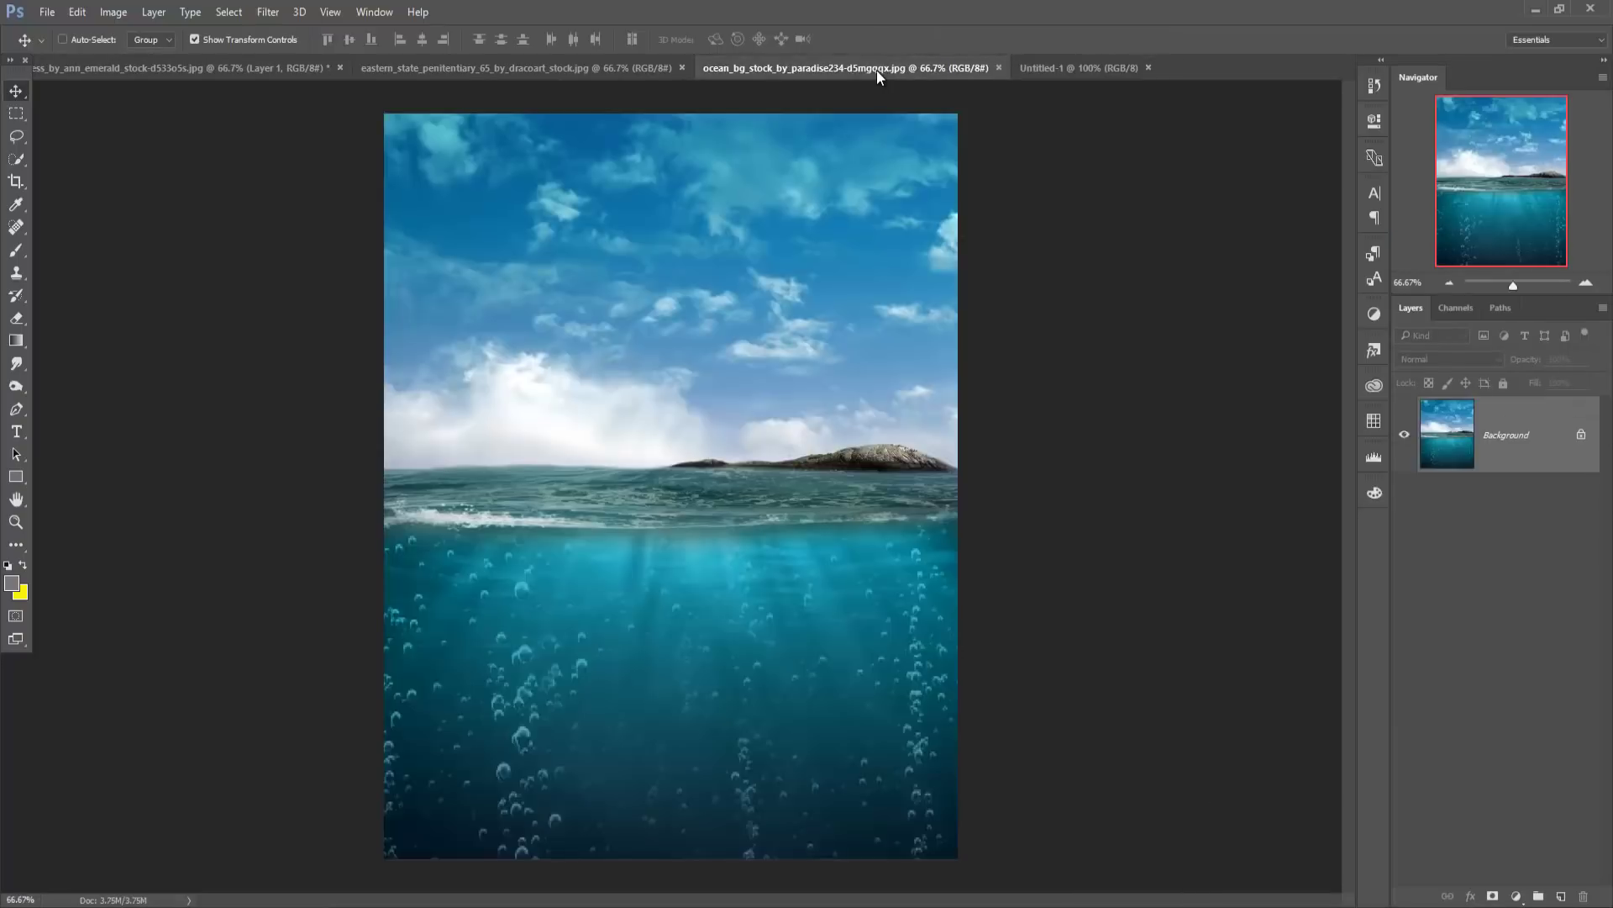
pyautogui.click(507, 69)
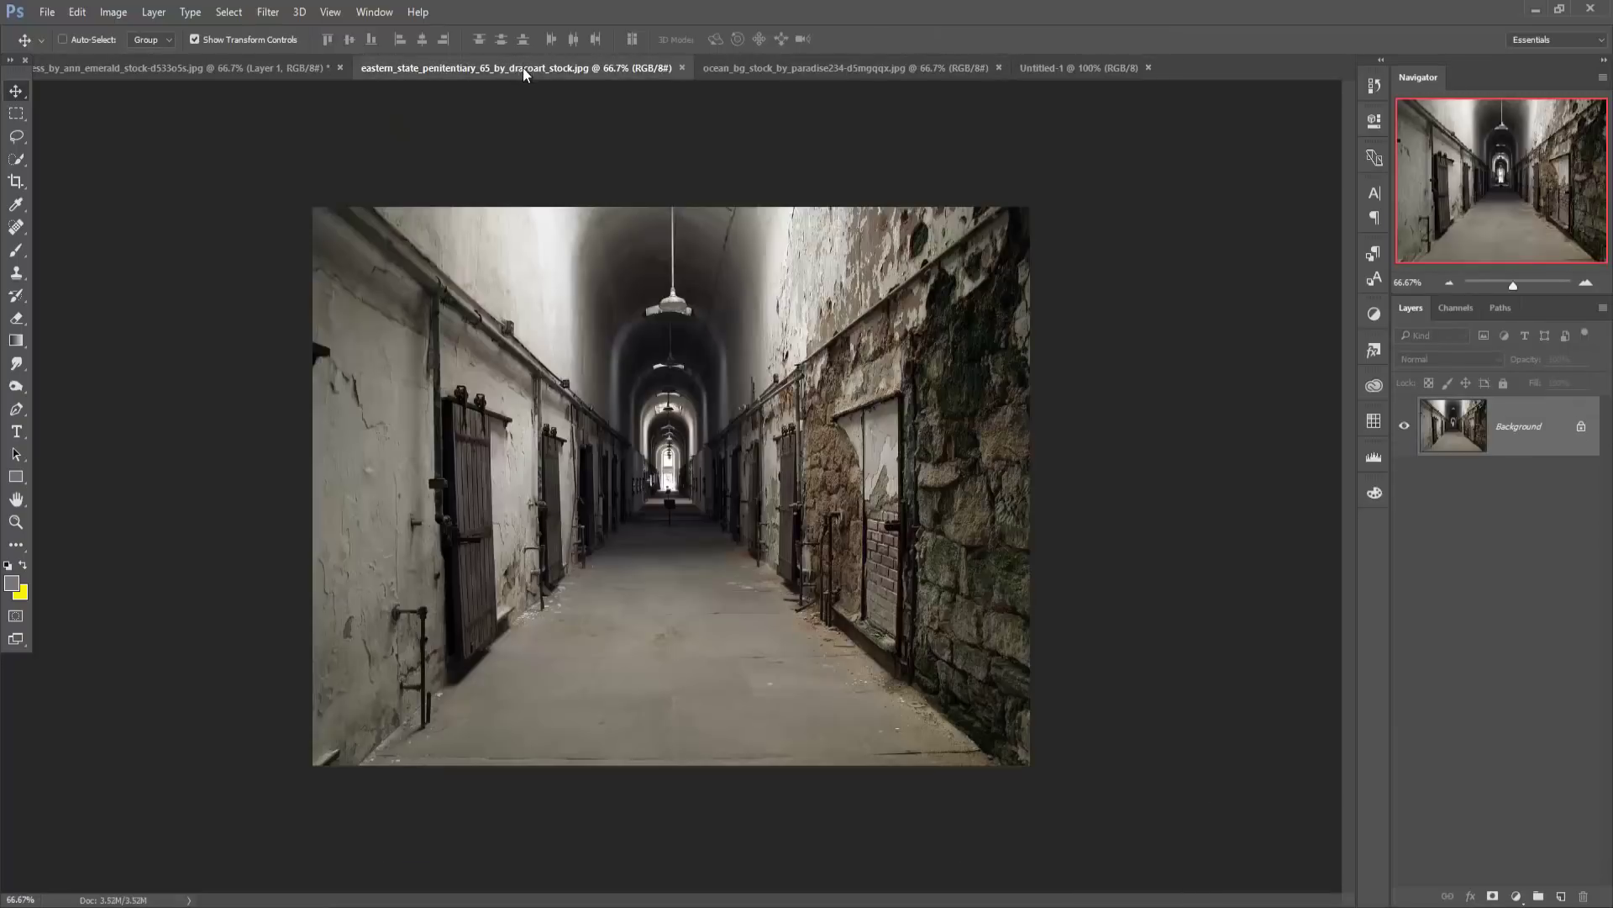
pyautogui.moveTo(519, 132); pyautogui.dragTo(519, 133)
pyautogui.click(744, 69)
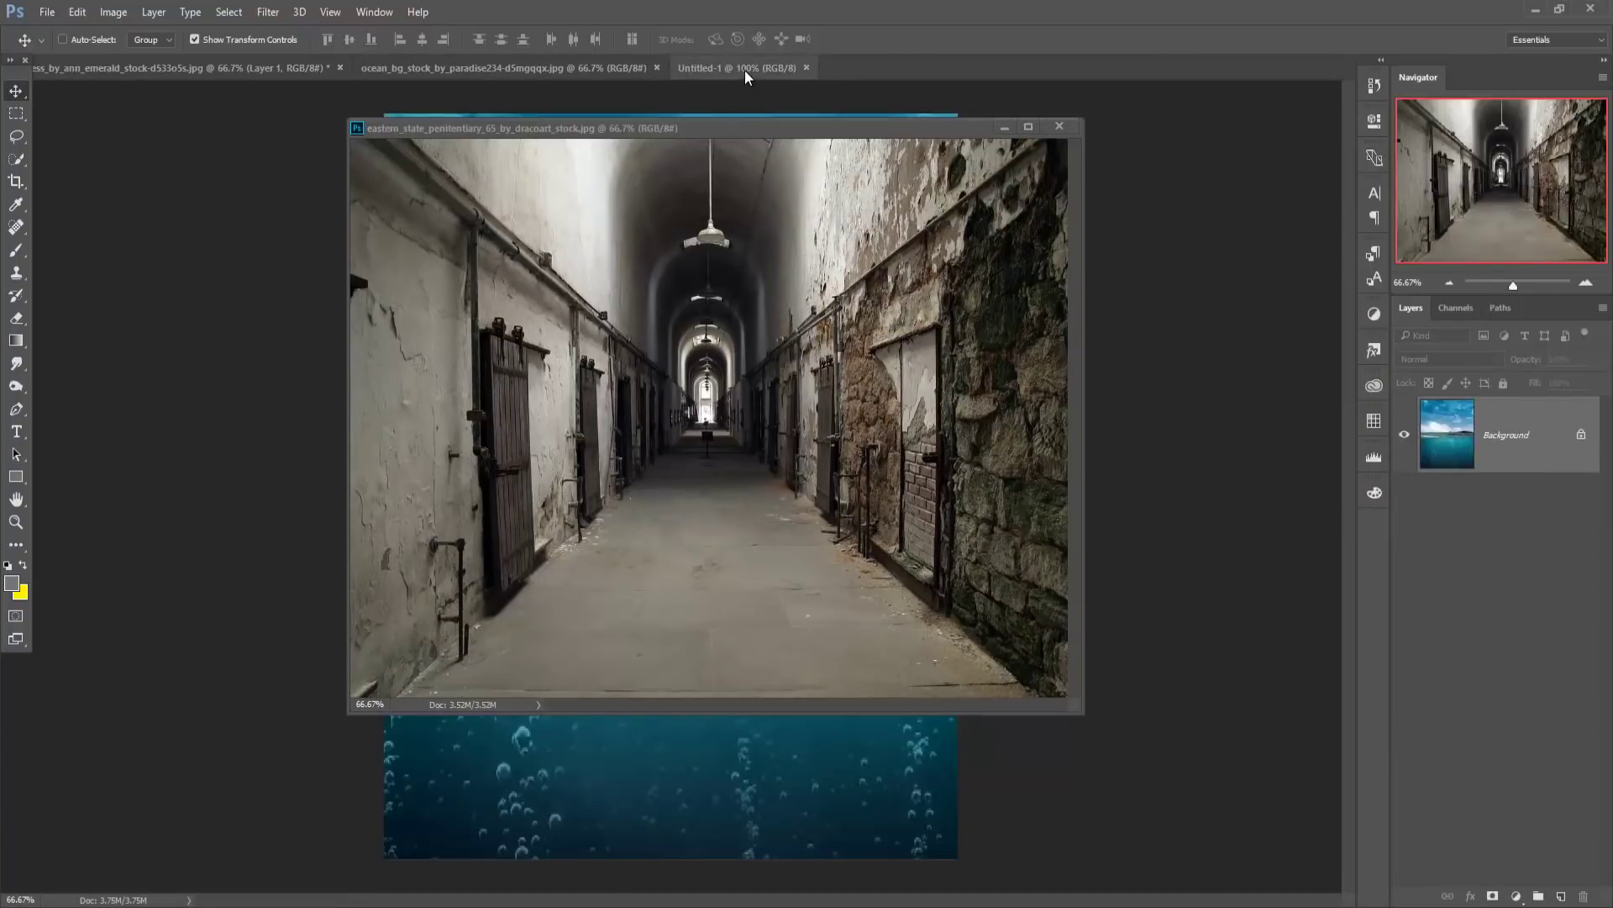
pyautogui.moveTo(726, 135); pyautogui.dragTo(1126, 263)
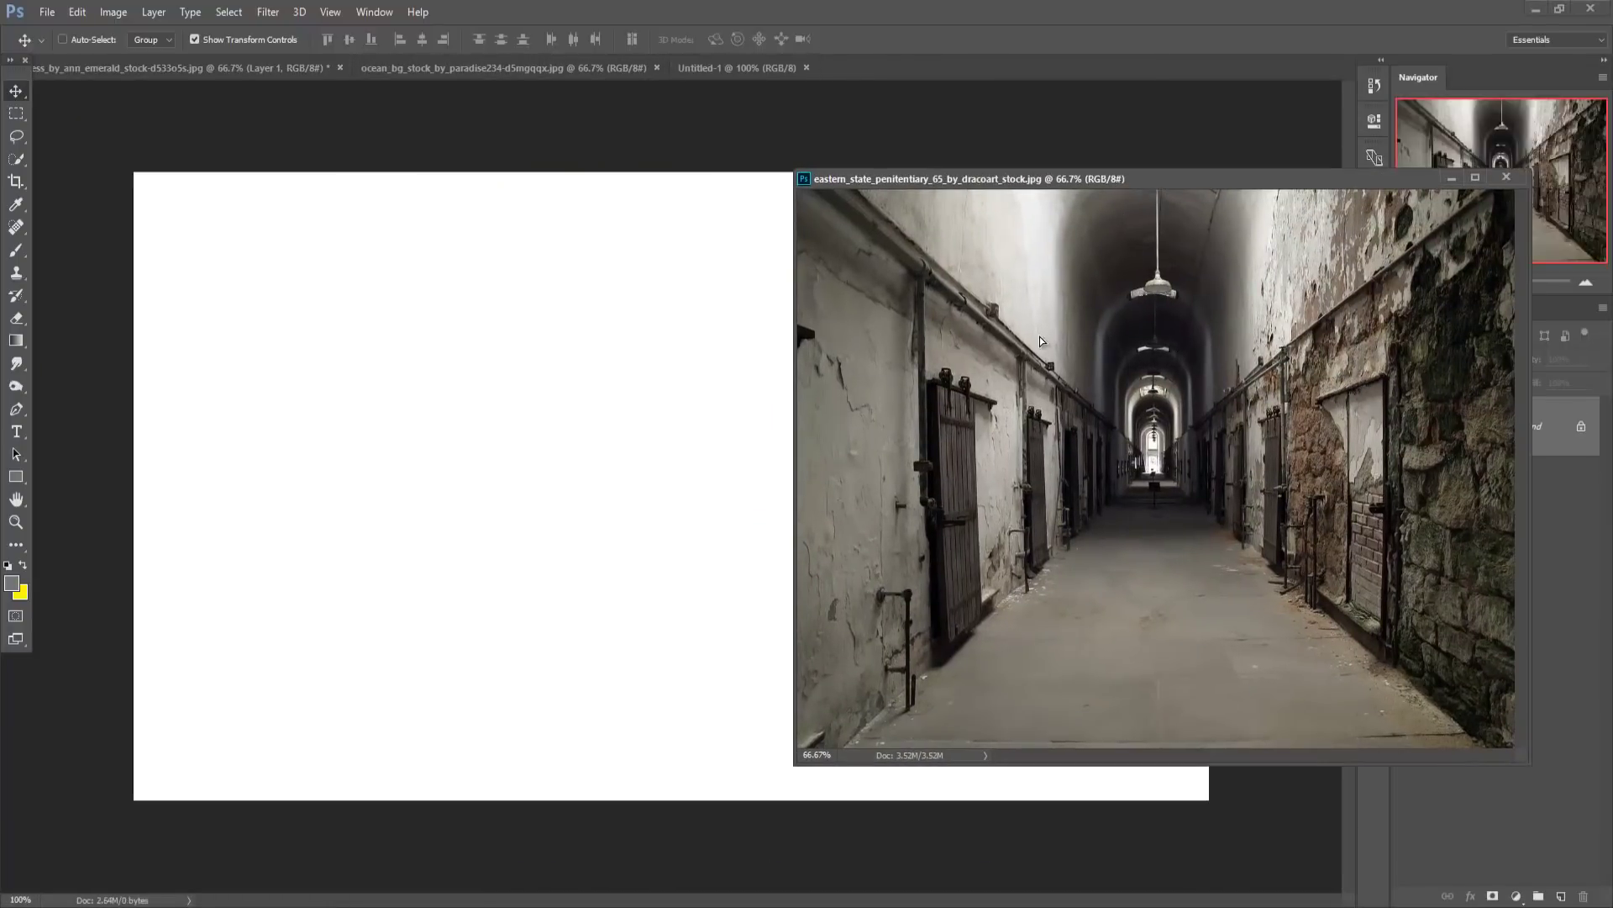
pyautogui.moveTo(1040, 340); pyautogui.dragTo(675, 351)
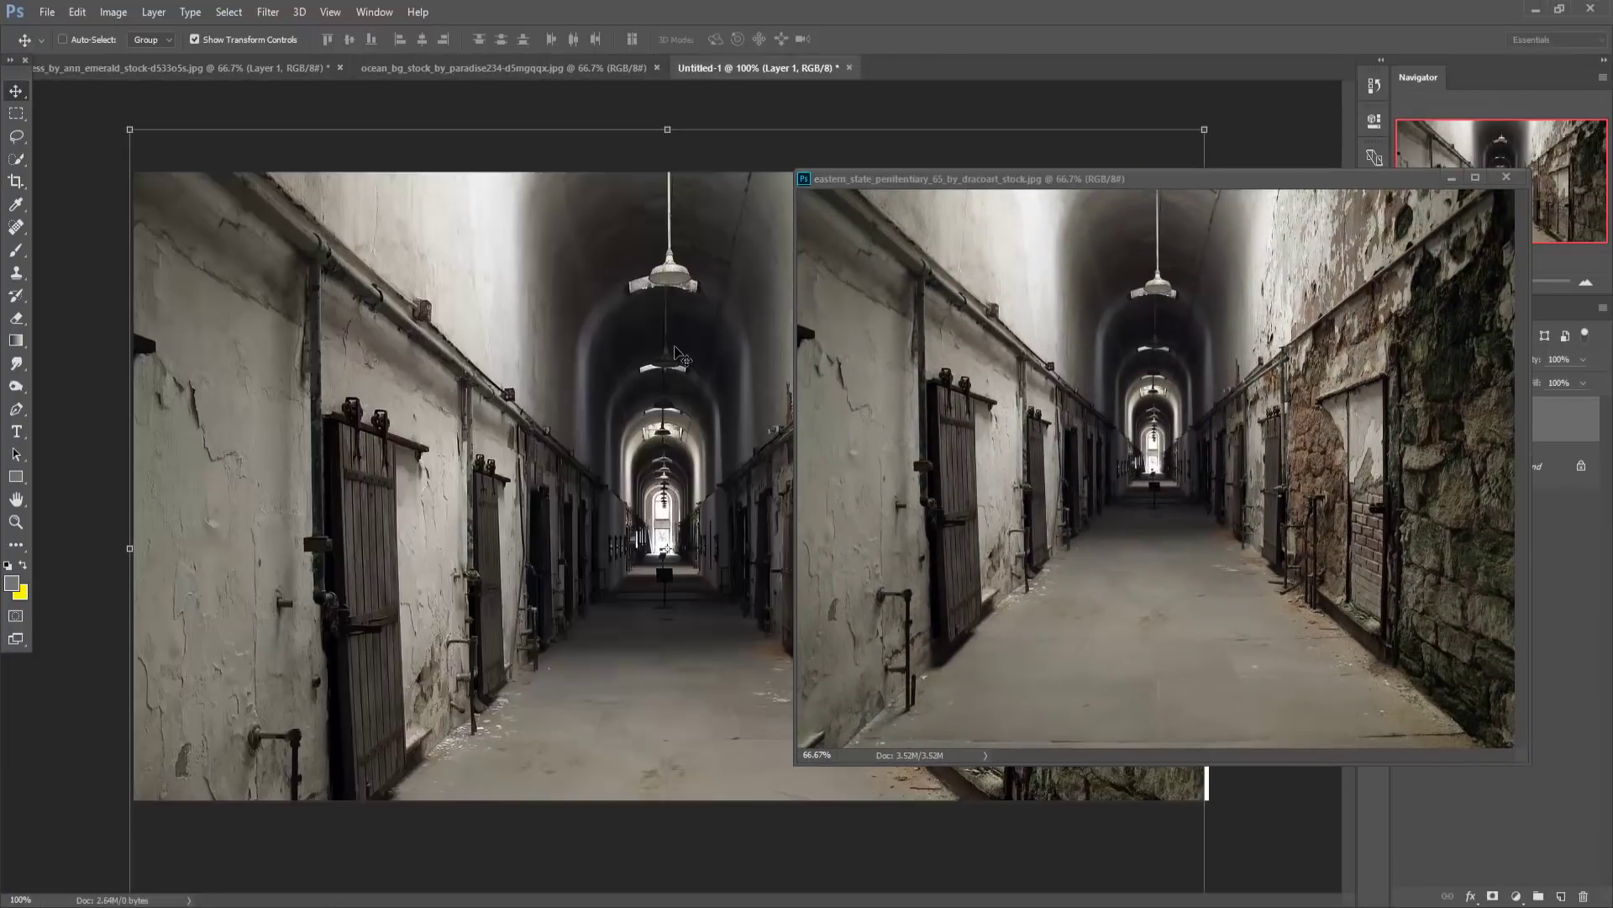
pyautogui.click(1453, 179)
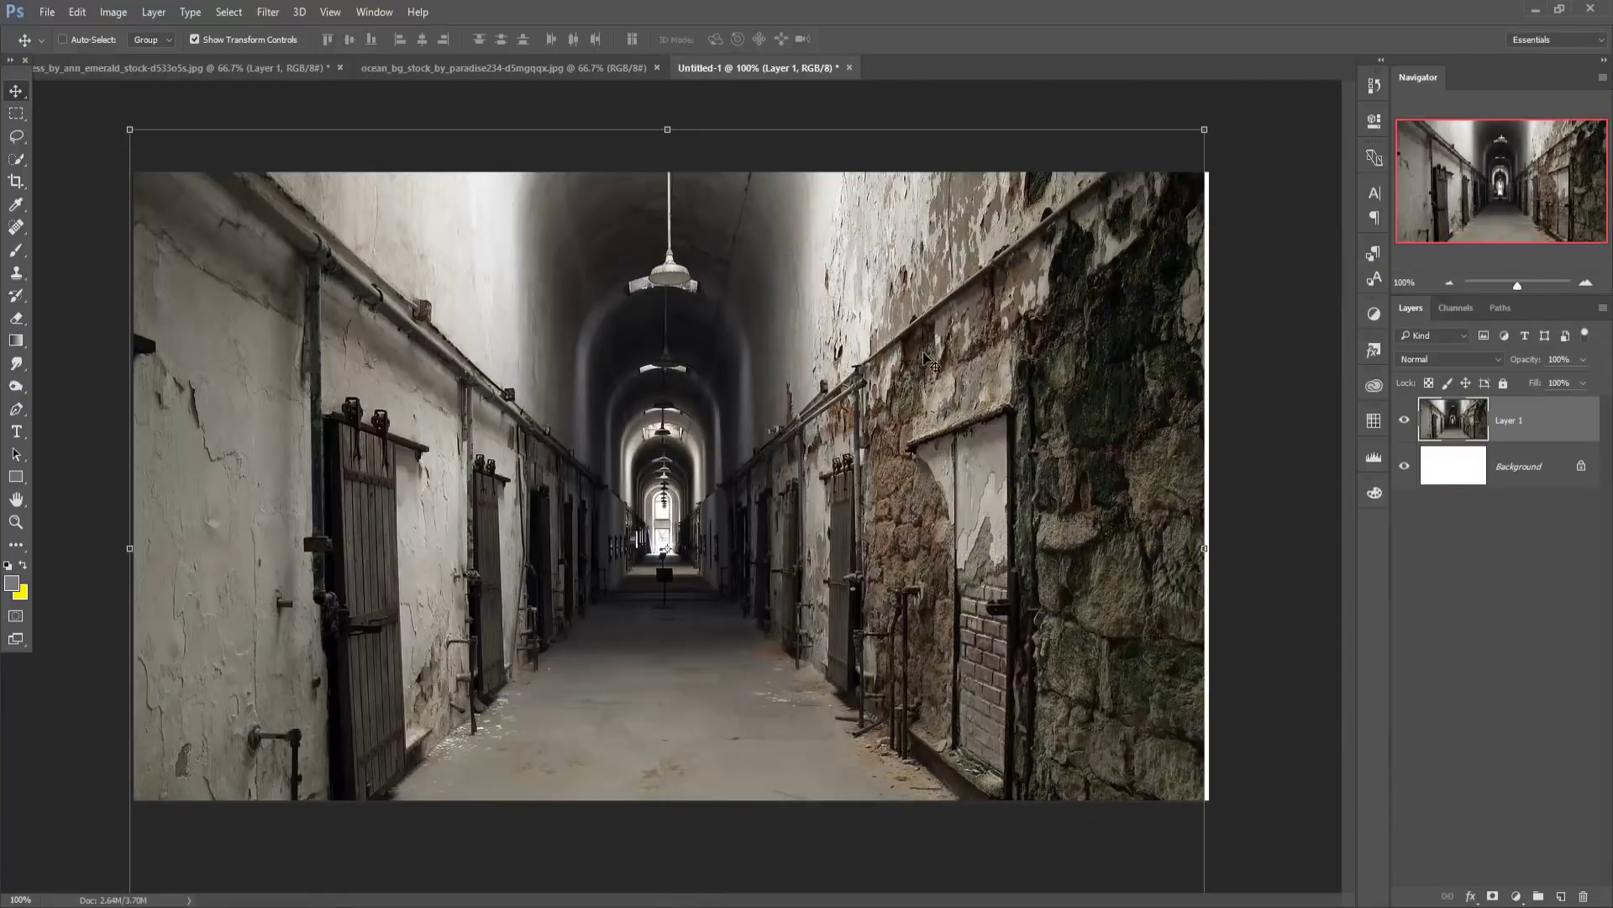
# Shift the corridor layer up and scale it to fit the canvas height.
pyautogui.moveTo(930, 362); pyautogui.dragTo(932, 216)
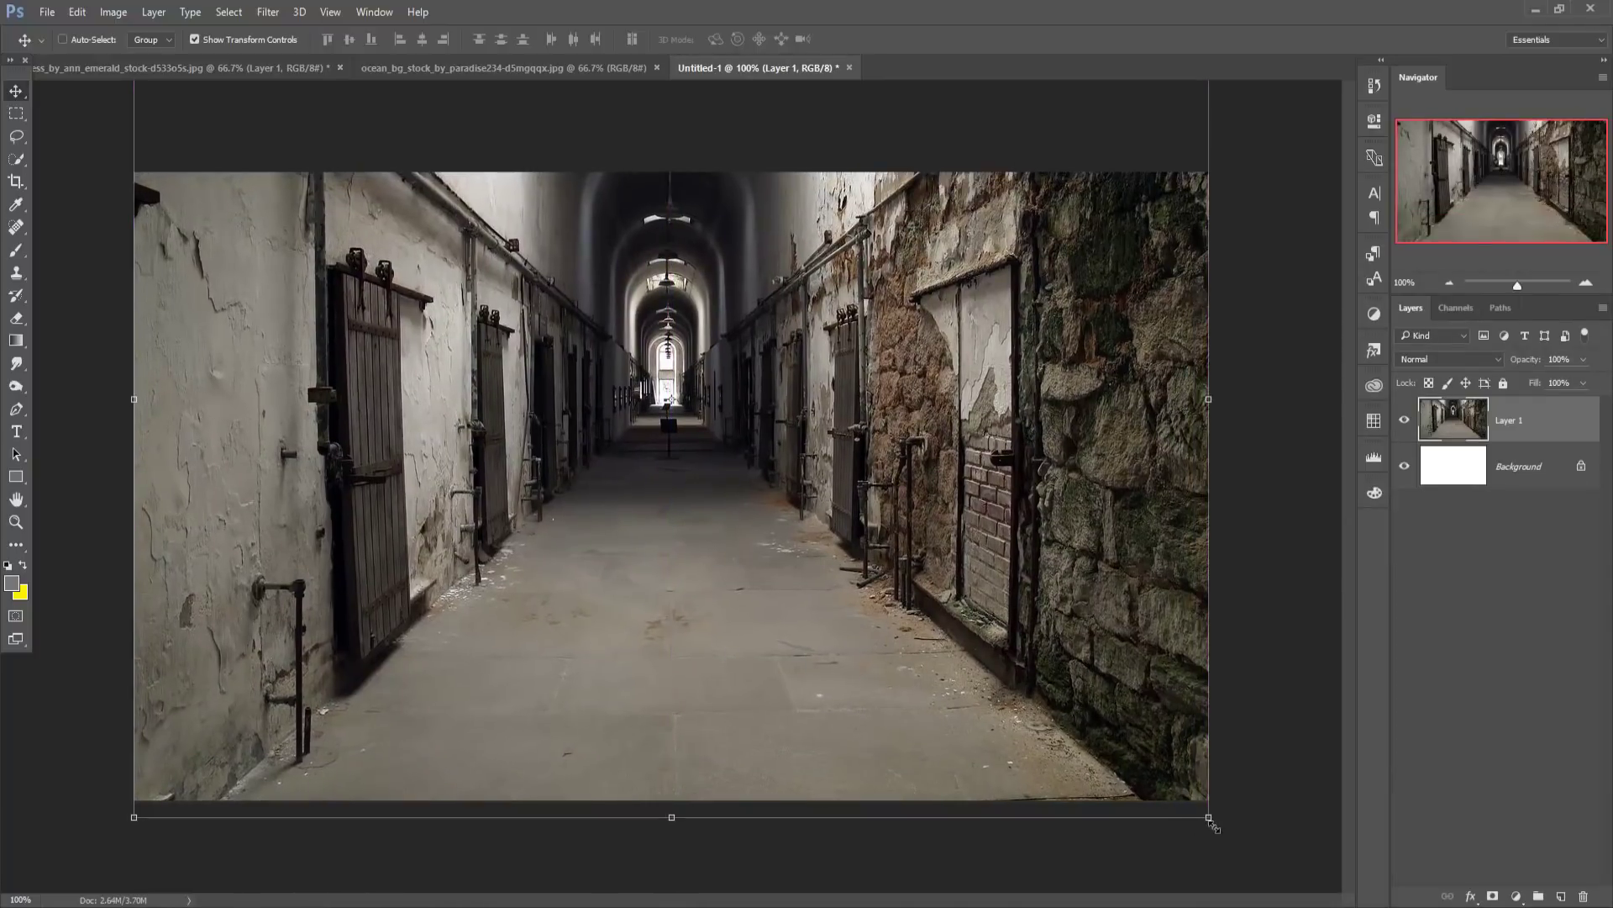
pyautogui.moveTo(1208, 817); pyautogui.dragTo(1208, 799)
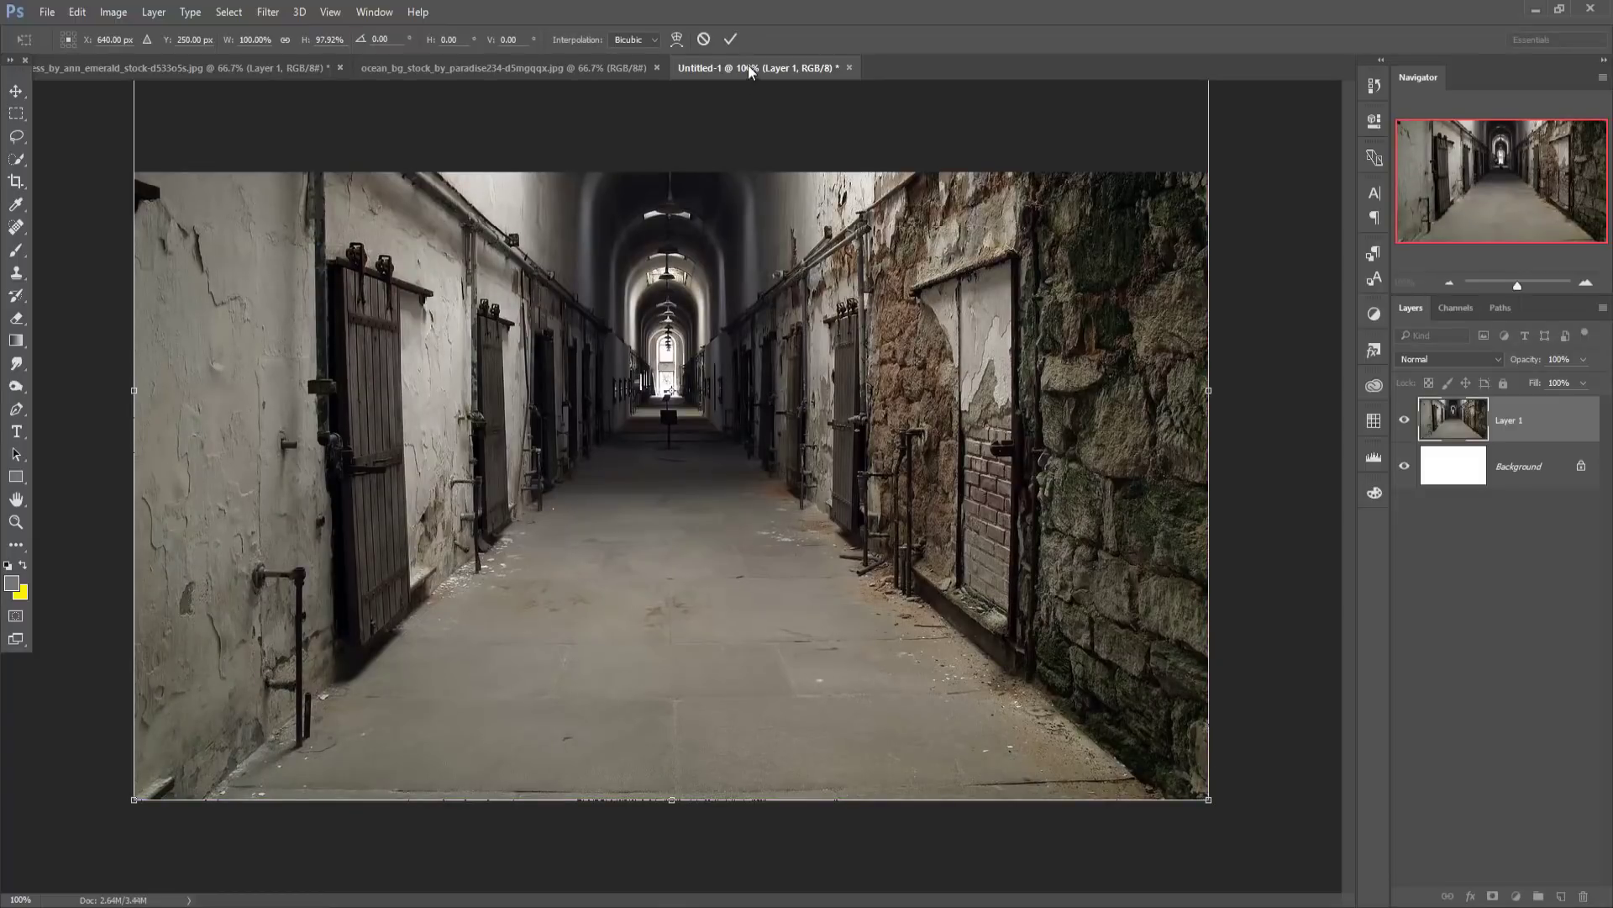
pyautogui.click(733, 39)
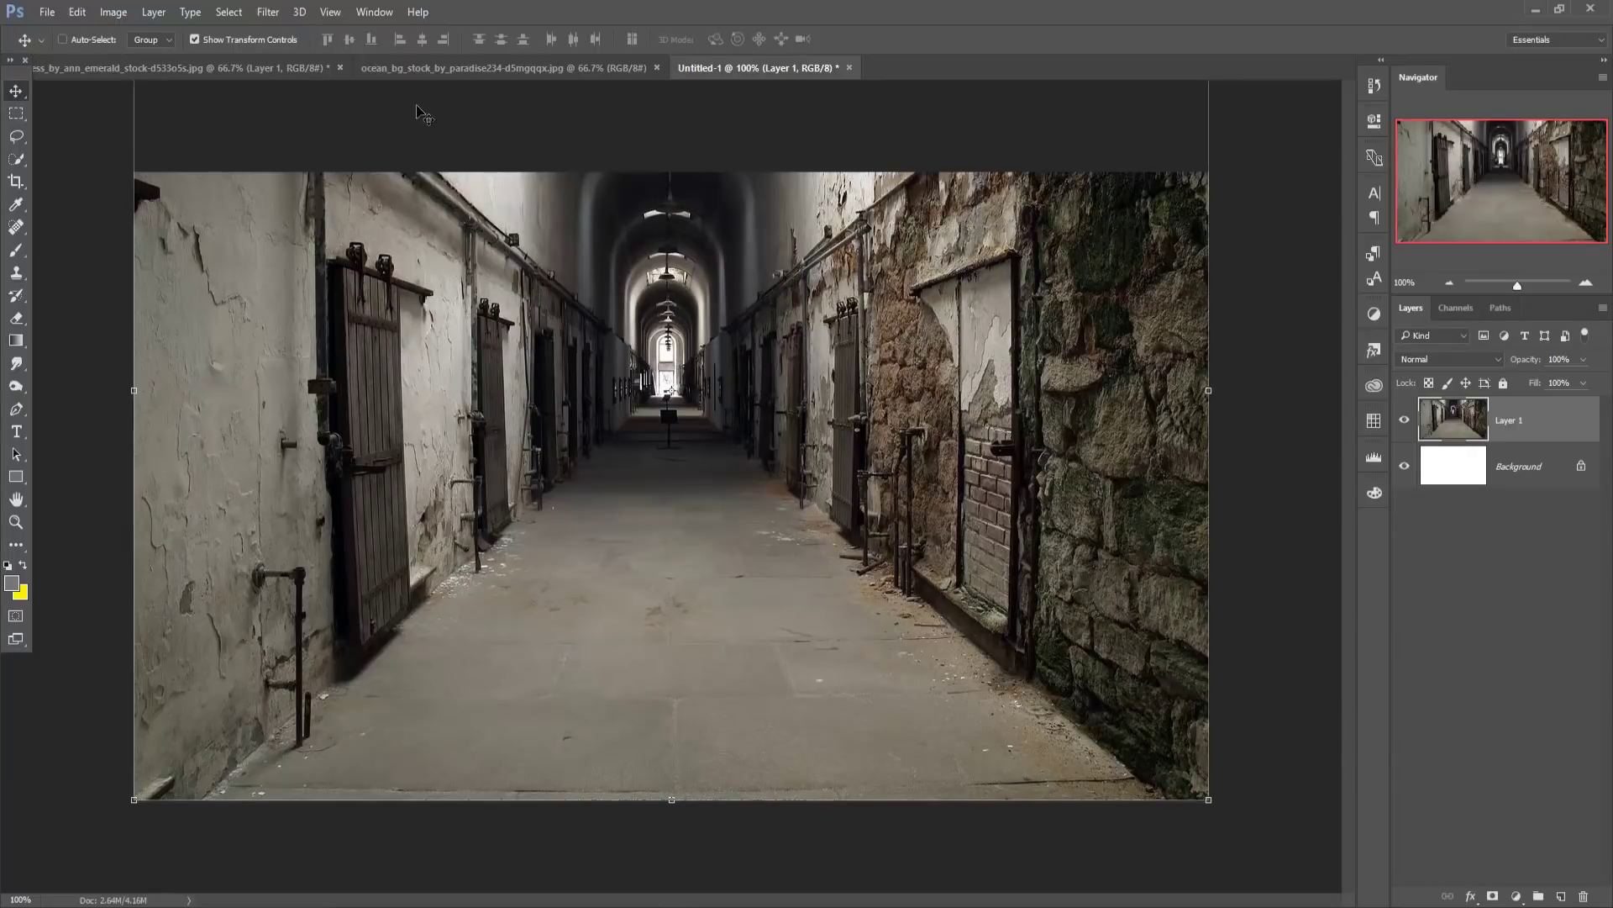
# Copy the princess image into the corridor composite as Layer 2.
pyautogui.click(169, 67)
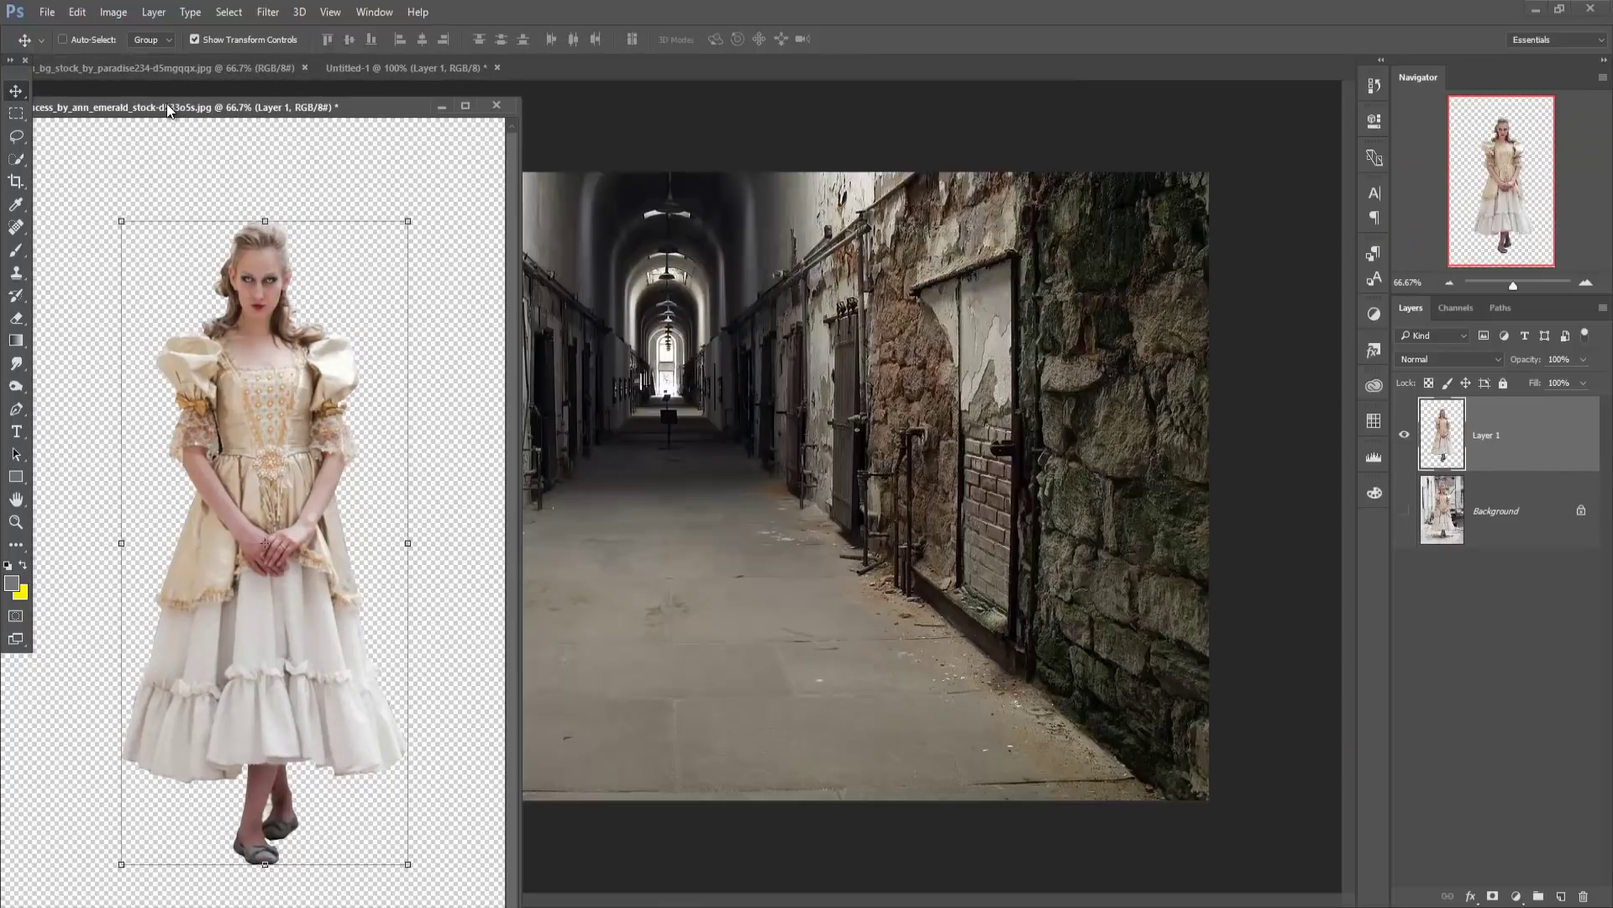
pyautogui.moveTo(166, 74); pyautogui.dragTo(849, 123)
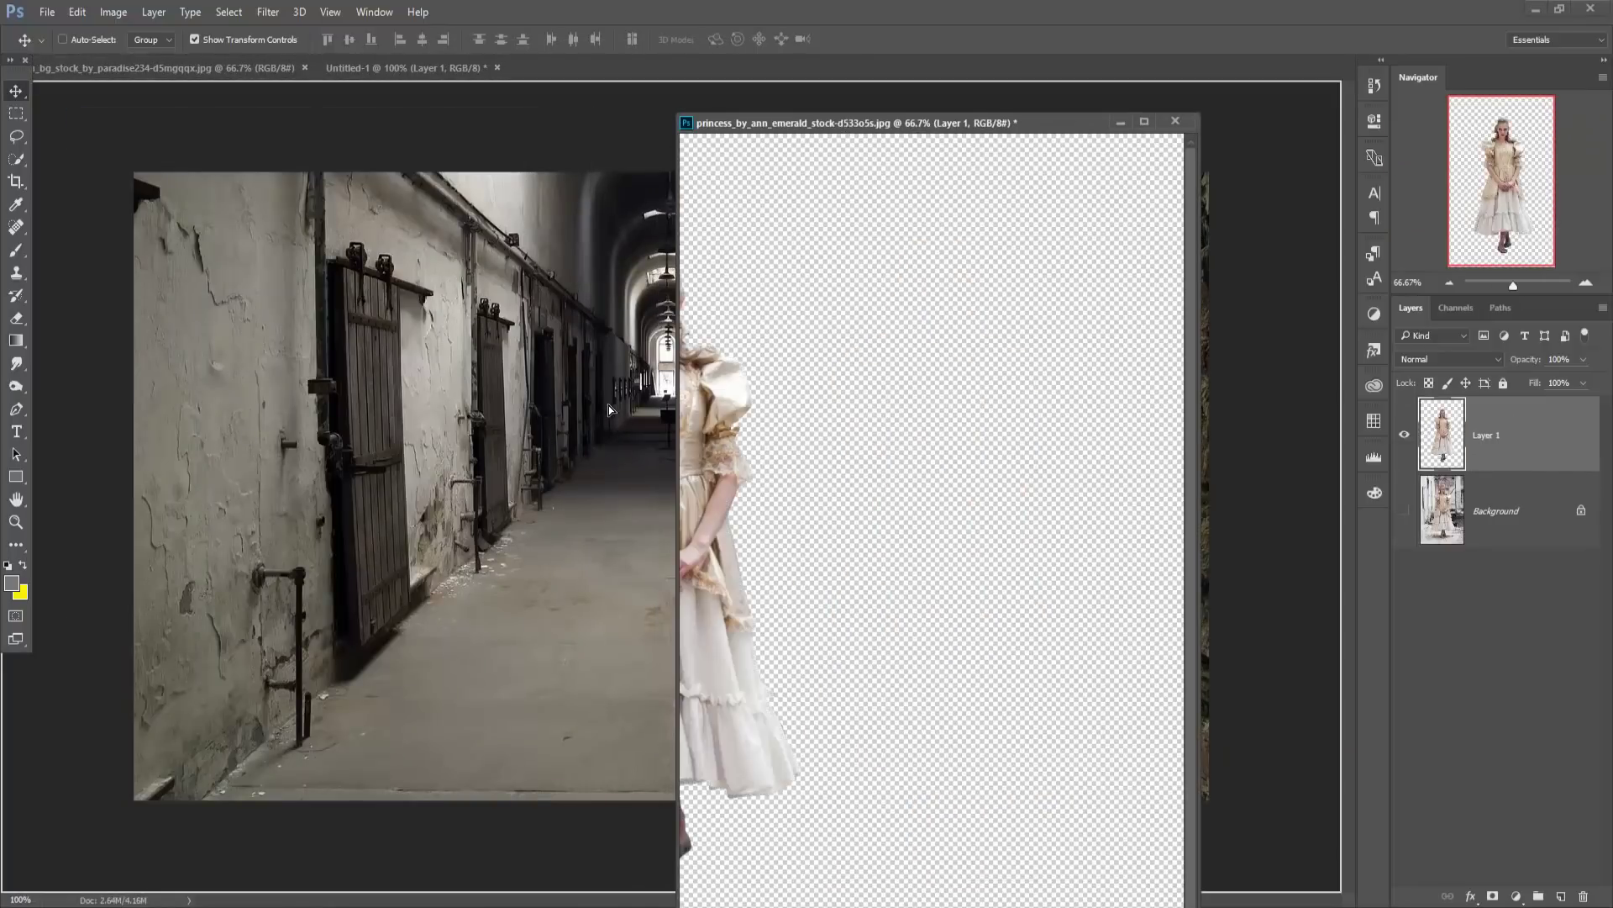
pyautogui.moveTo(979, 408); pyautogui.dragTo(622, 418)
pyautogui.click(1121, 124)
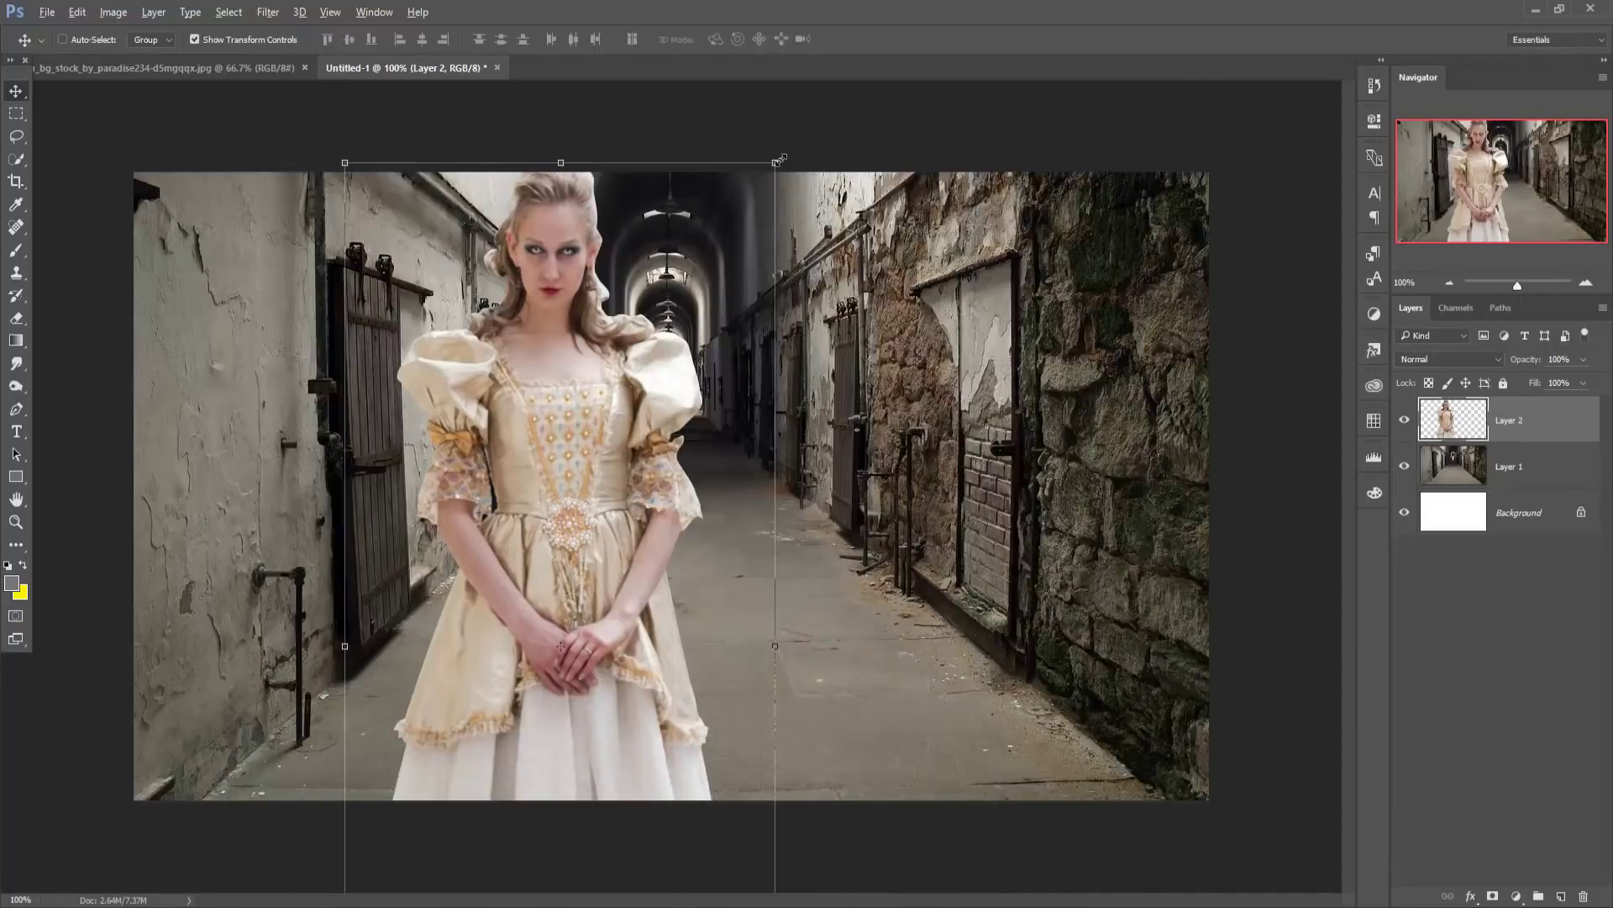
# Scale the princess down and place her mid-corridor, then show the ocean image.
pyautogui.moveTo(776, 161)
pyautogui.mouseDown()
pyautogui.moveTo(691, 332)
pyautogui.moveTo(815, 195)
pyautogui.moveTo(779, 267)
pyautogui.mouseUp()
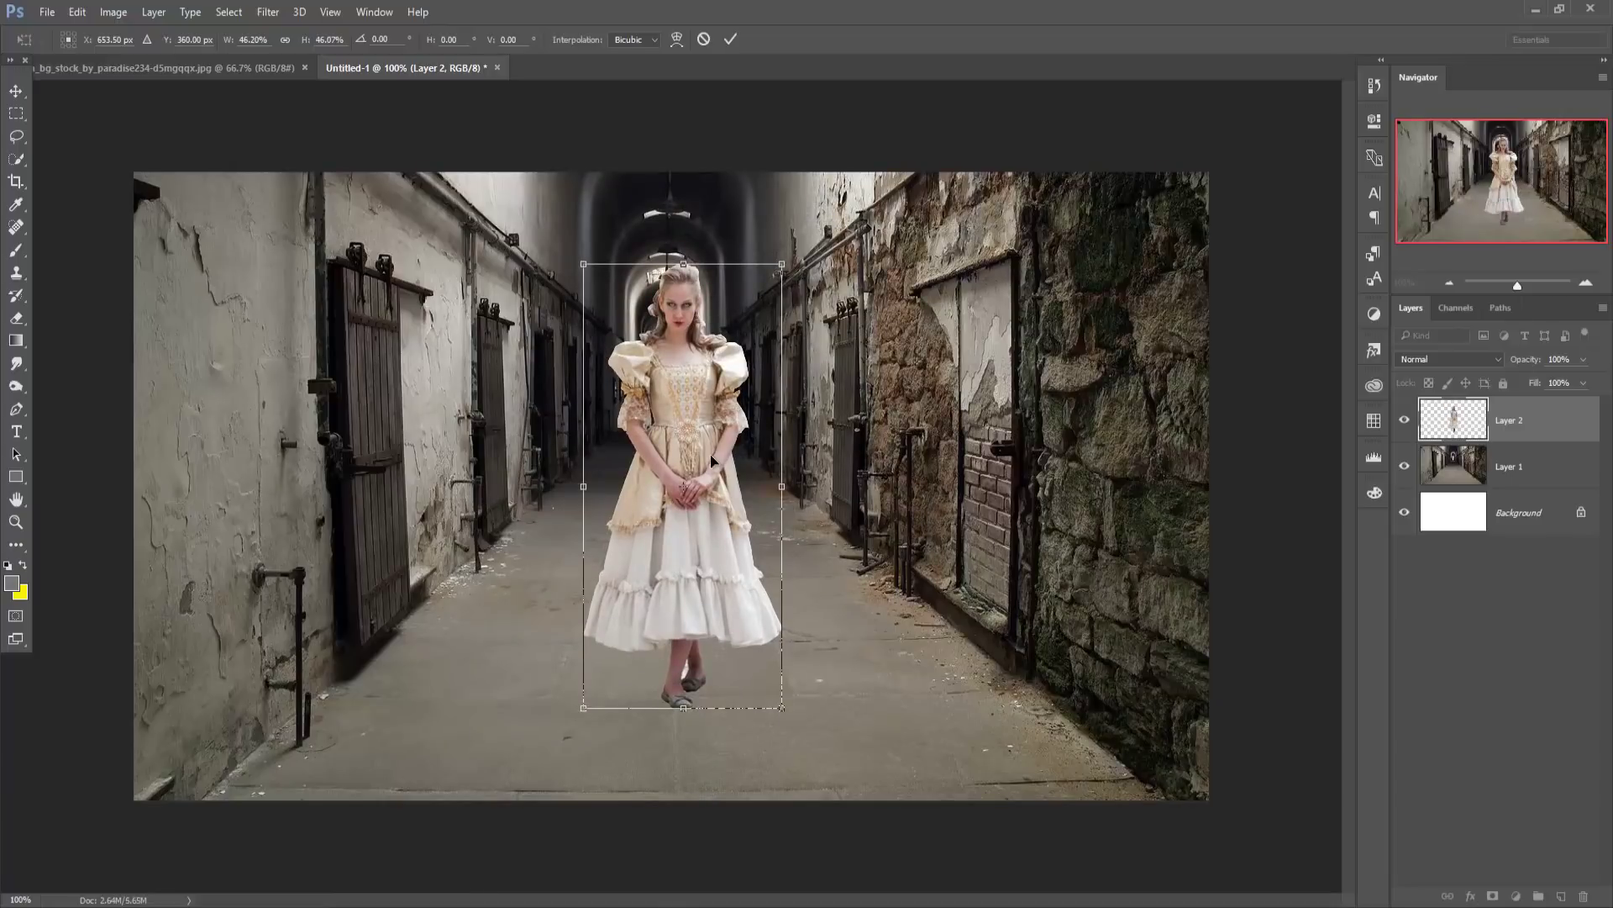
pyautogui.moveTo(711, 459); pyautogui.dragTo(700, 484)
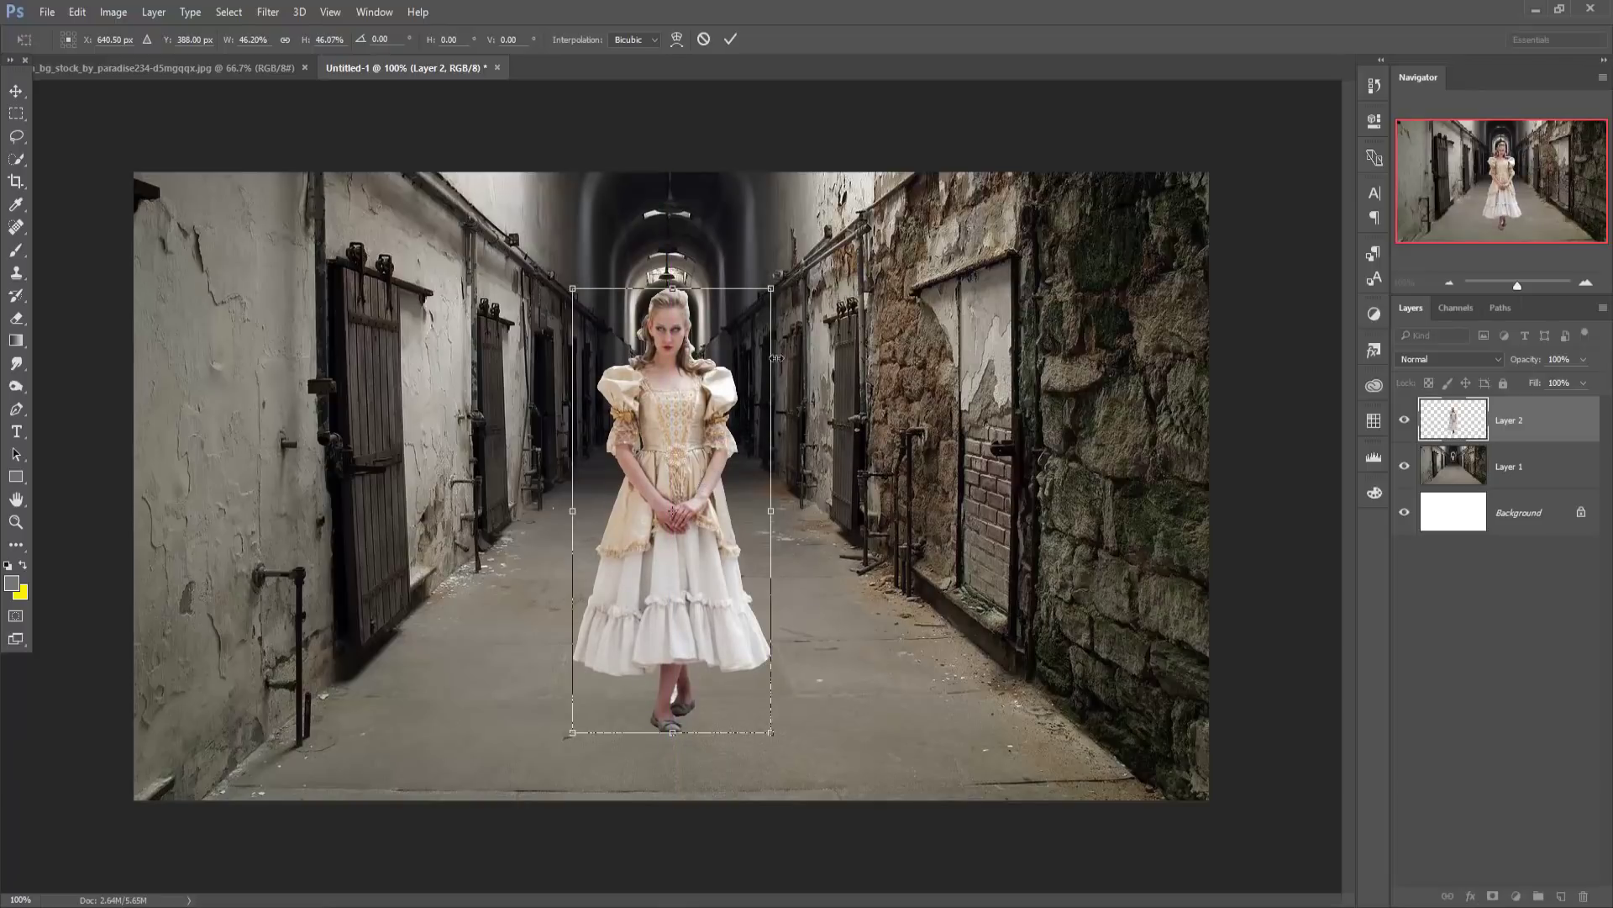
pyautogui.moveTo(771, 288); pyautogui.dragTo(779, 271)
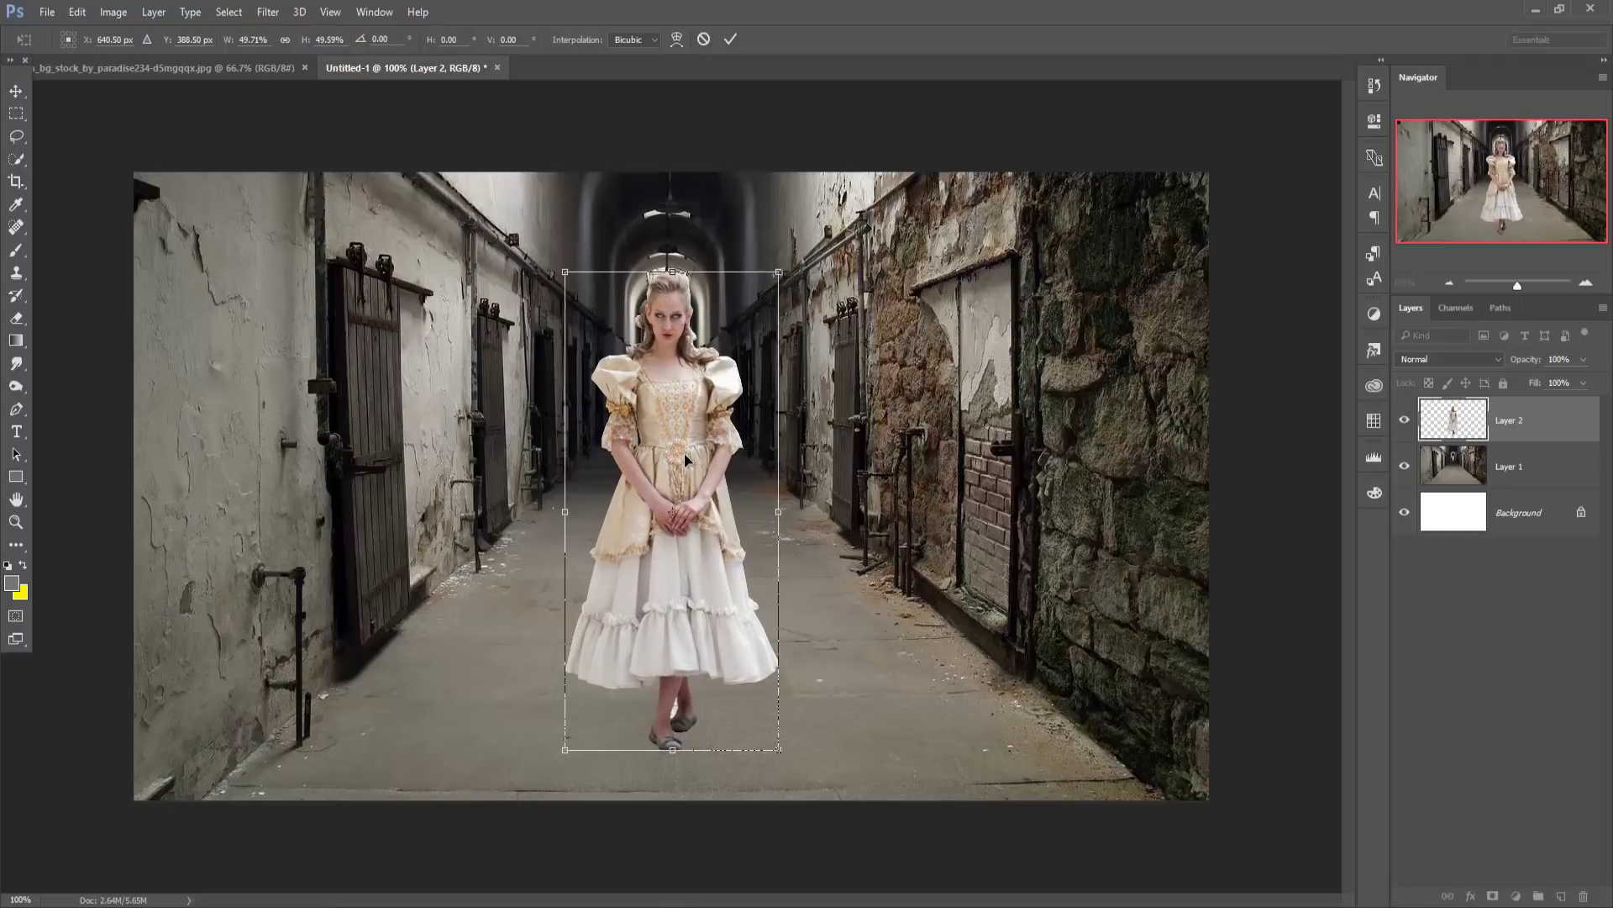
pyautogui.click(729, 40)
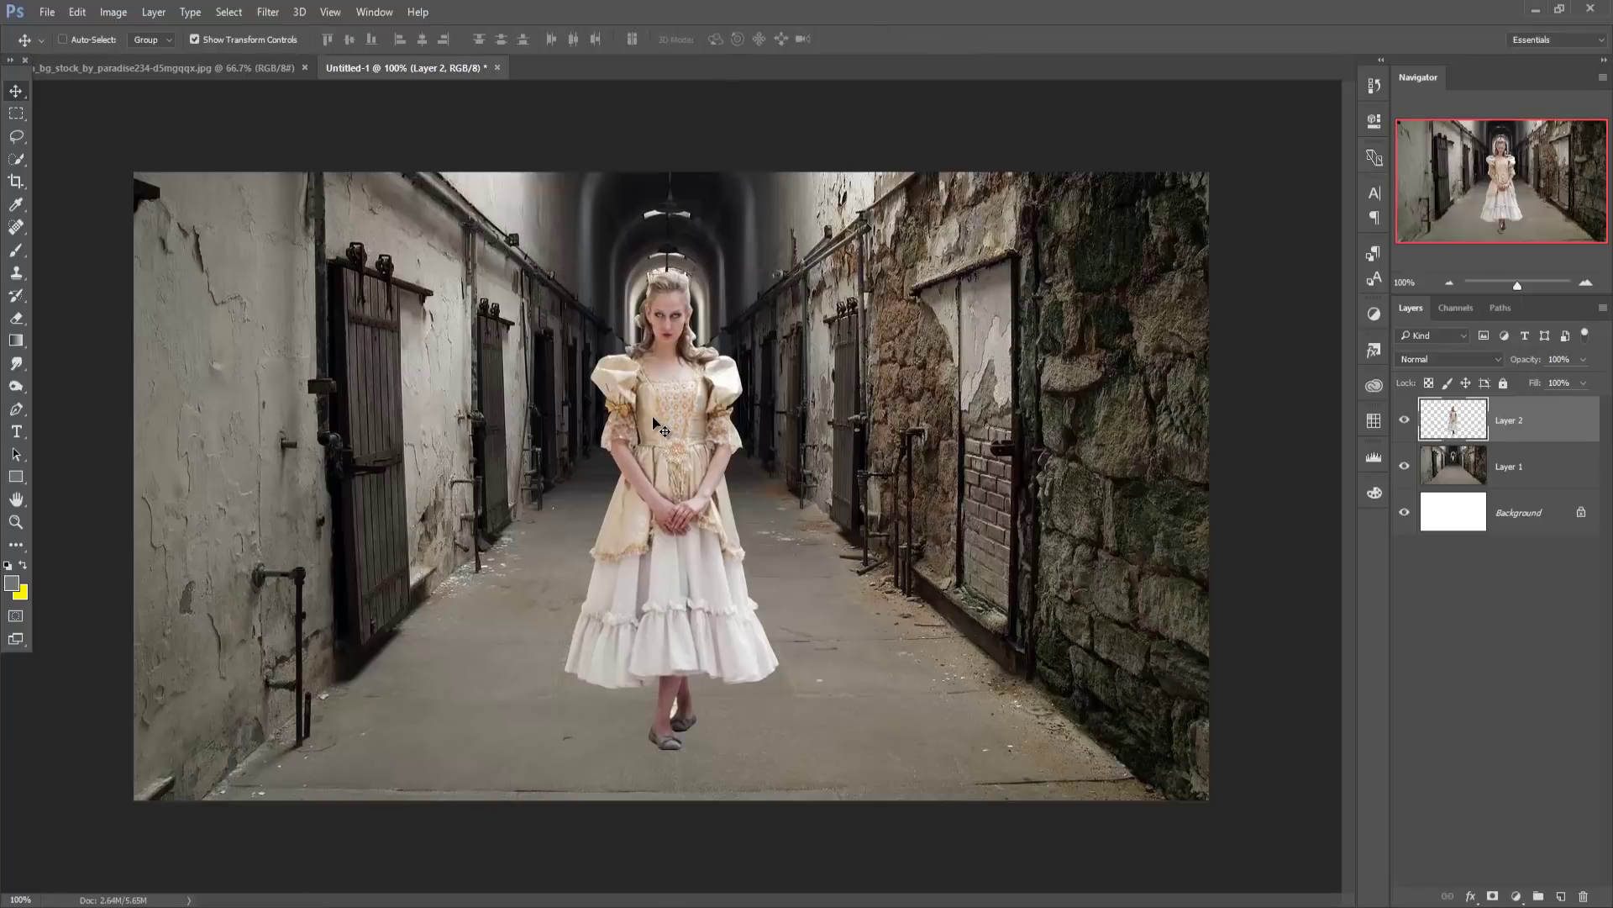
pyautogui.click(244, 68)
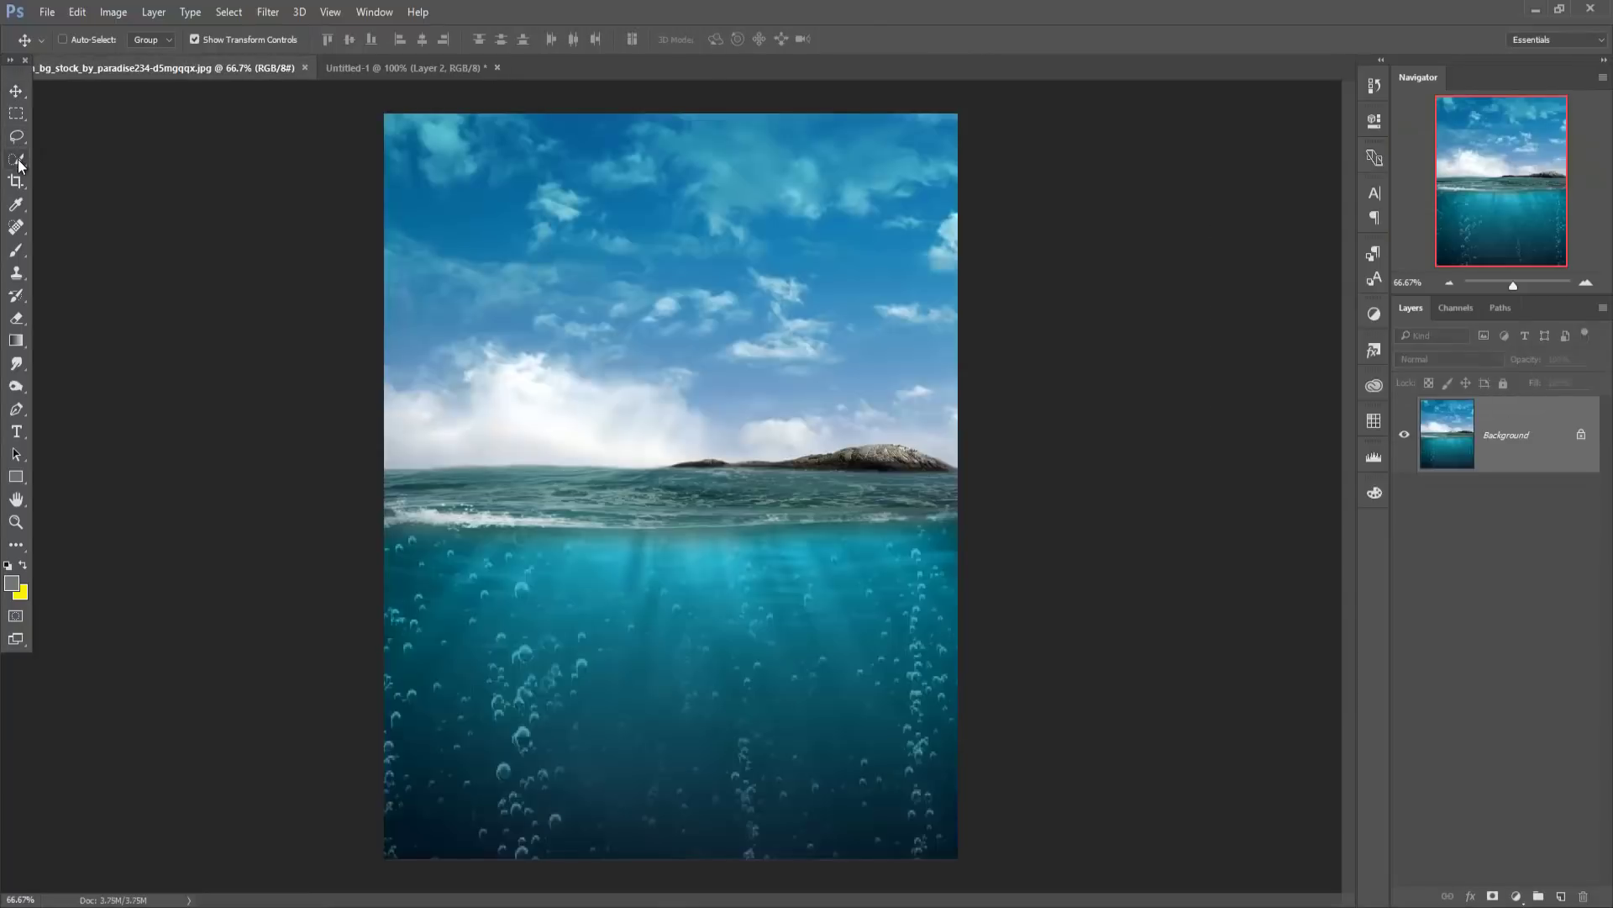
# Quick-select the water below the horizon, excluding island and sky, and float the ocean window.
pyautogui.click(16, 159)
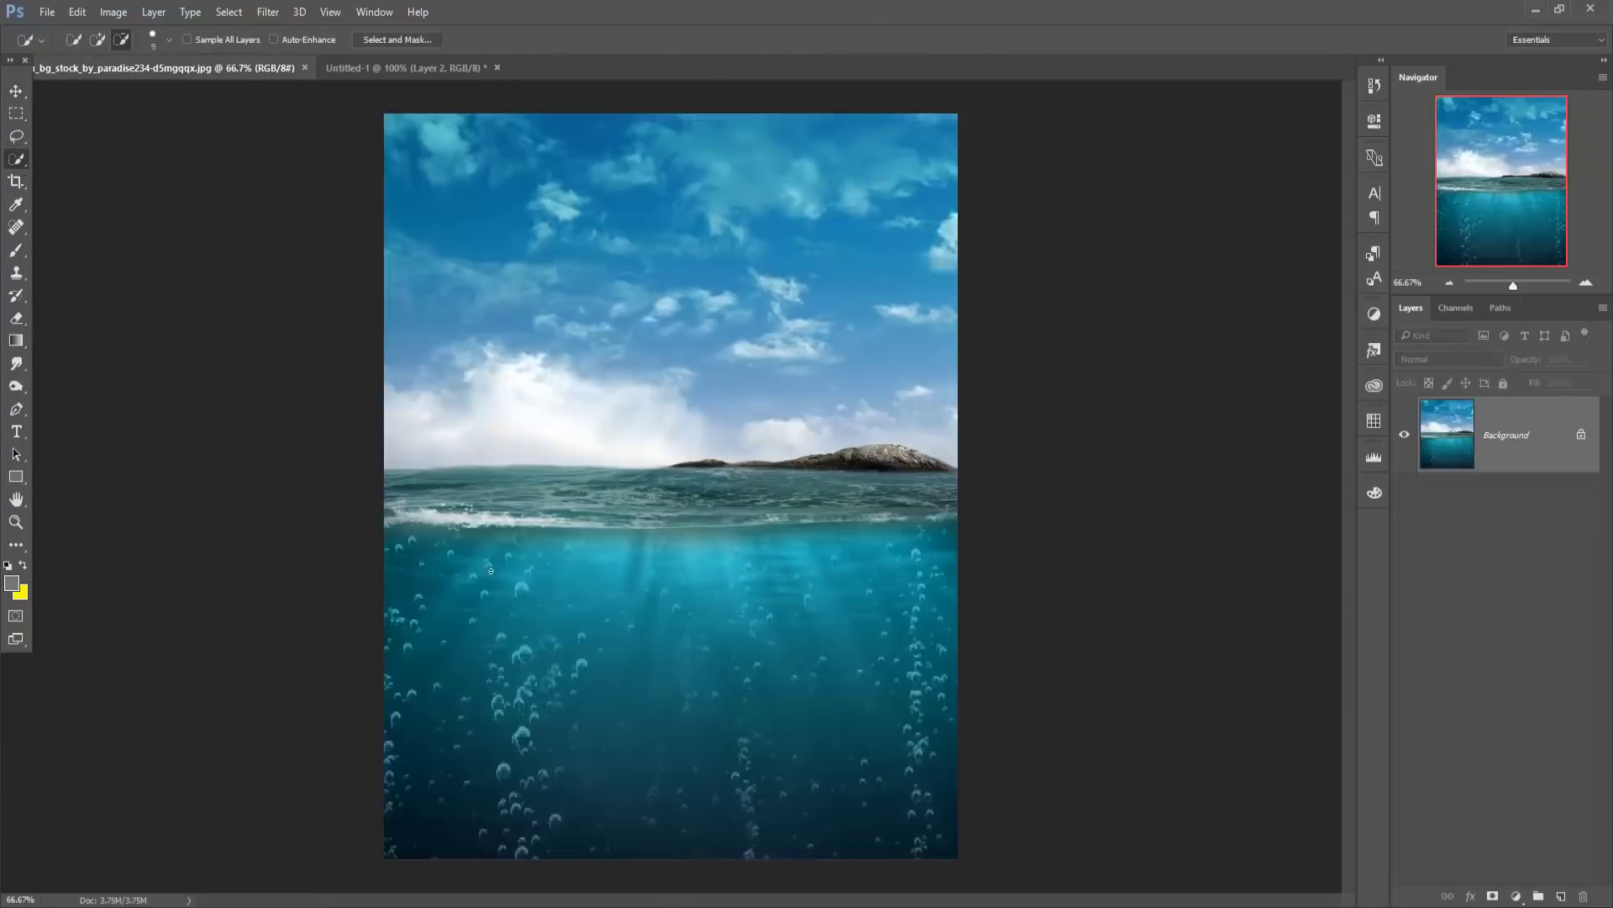
pyautogui.click(96, 39)
pyautogui.press(']')
pyautogui.press(']')
pyautogui.press(']')
pyautogui.press(']')
pyautogui.press(']')
pyautogui.press(']')
pyautogui.moveTo(441, 504)
pyautogui.mouseDown()
pyautogui.moveTo(419, 502)
pyautogui.moveTo(934, 643)
pyautogui.mouseUp()
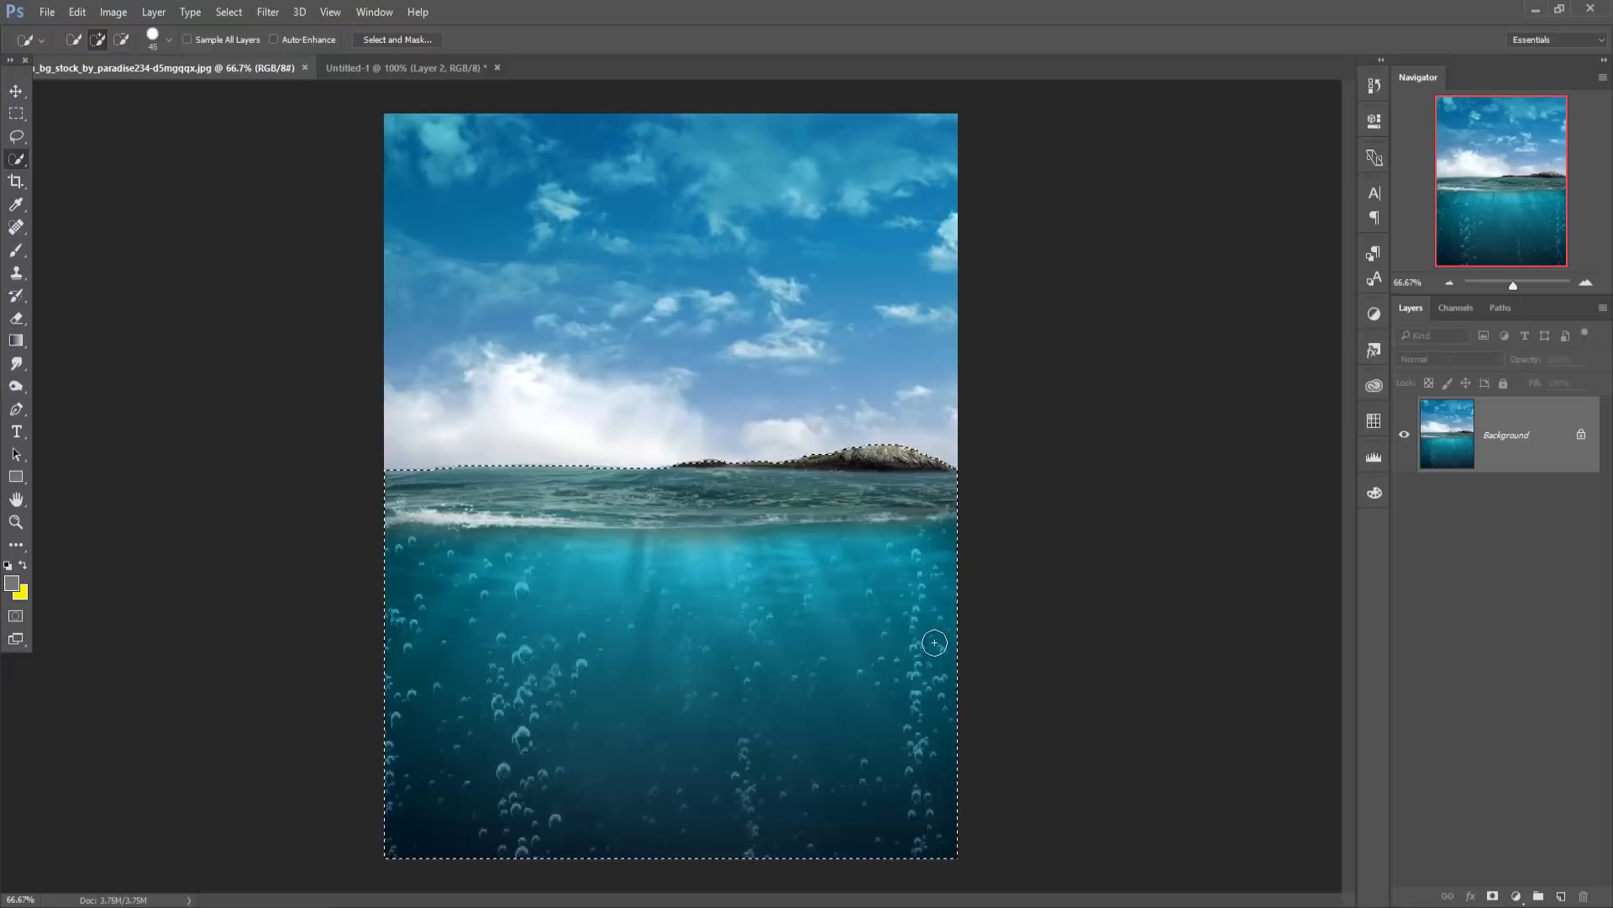
pyautogui.click(119, 42)
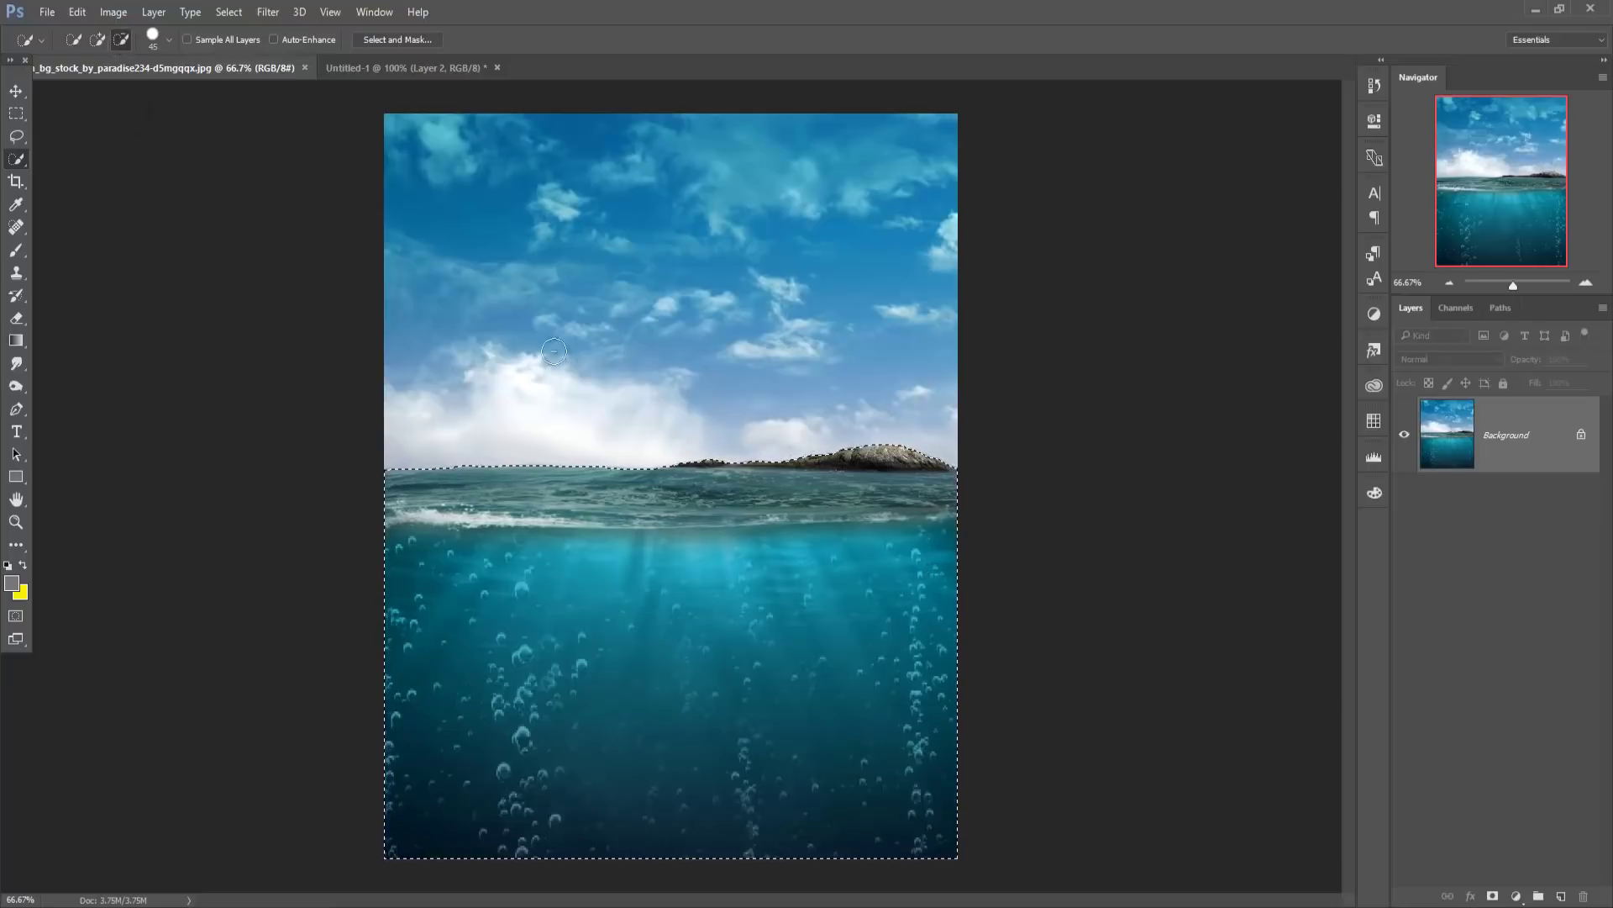
pyautogui.moveTo(659, 436); pyautogui.dragTo(958, 455)
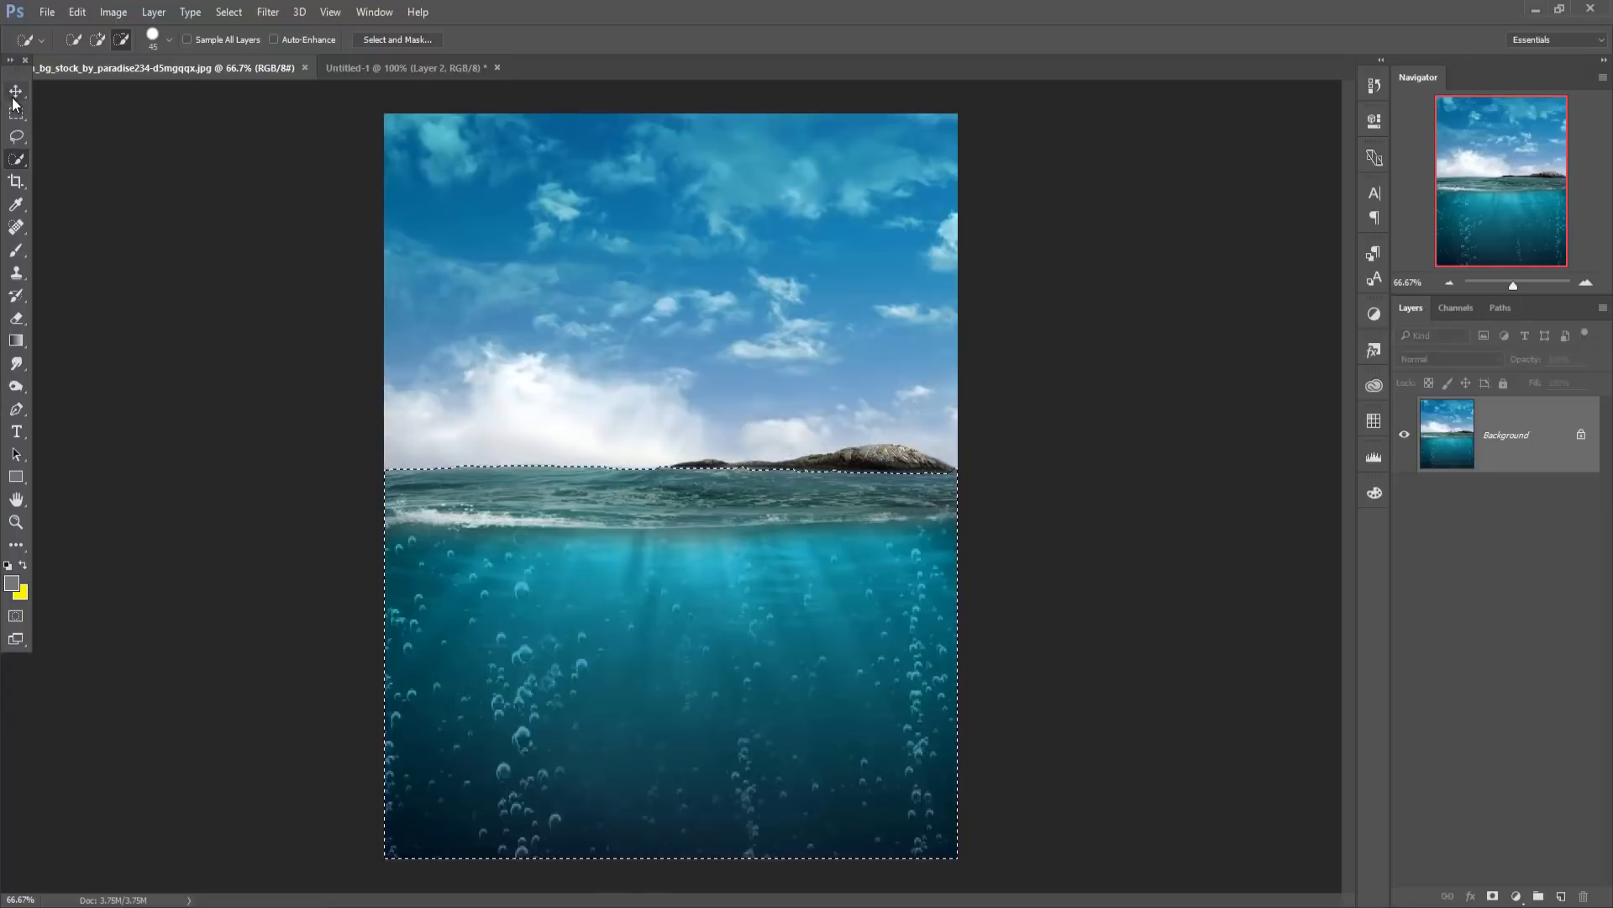
pyautogui.press('v')
pyautogui.moveTo(116, 69); pyautogui.dragTo(815, 140)
# Copy the selected water into the composite and stretch it edge to edge, surface at the princess's chest.
pyautogui.moveTo(1011, 587); pyautogui.dragTo(621, 536)
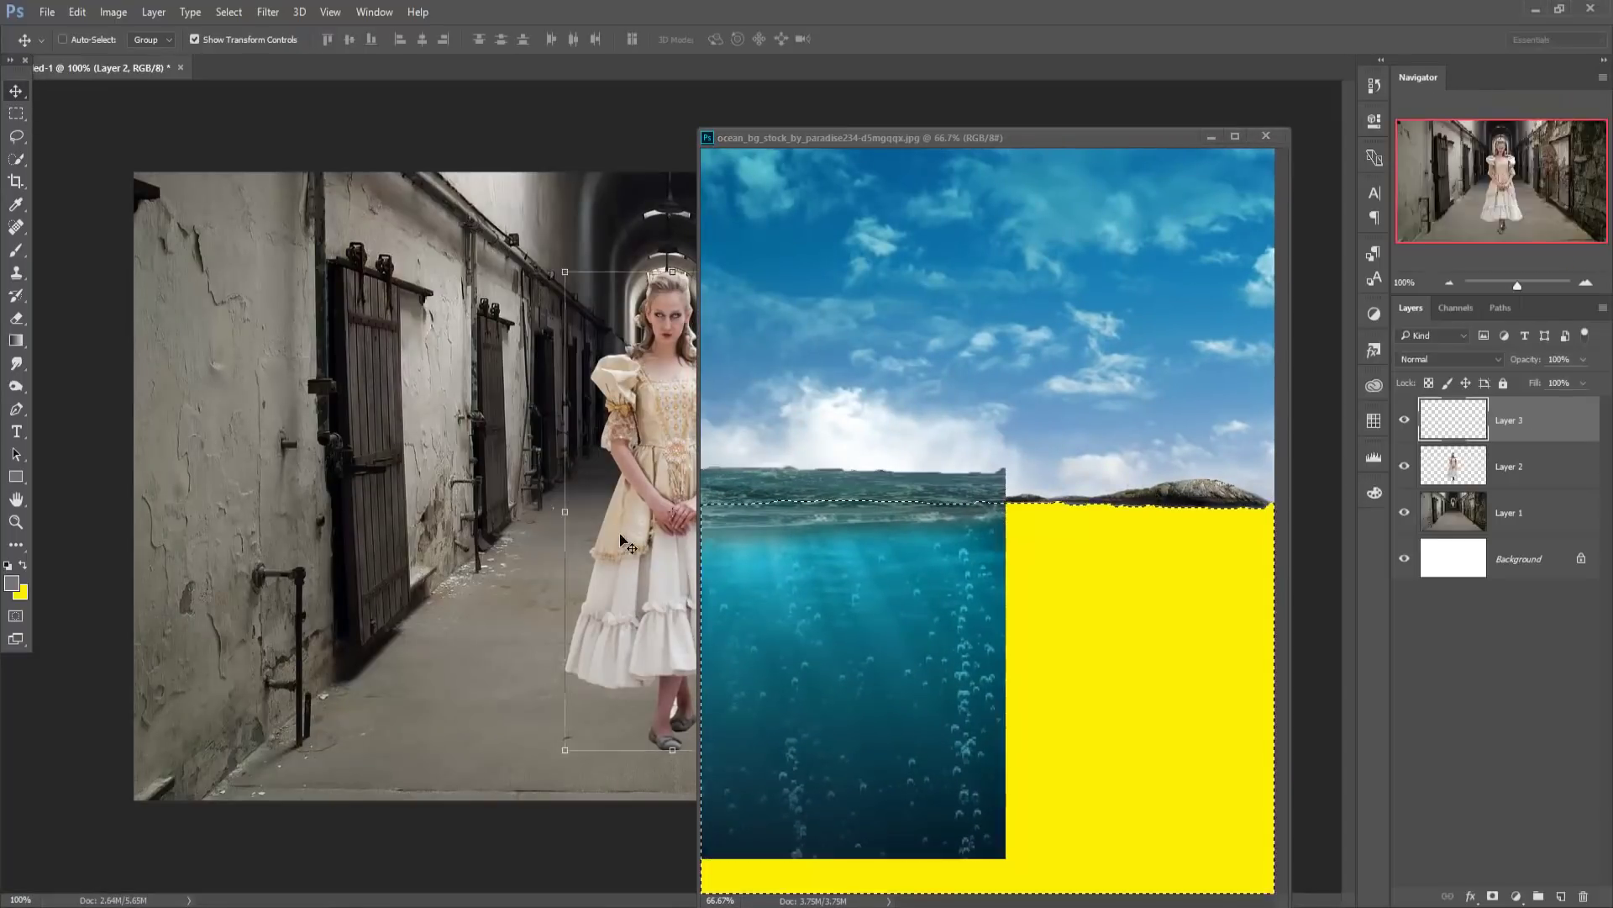
pyautogui.click(1212, 138)
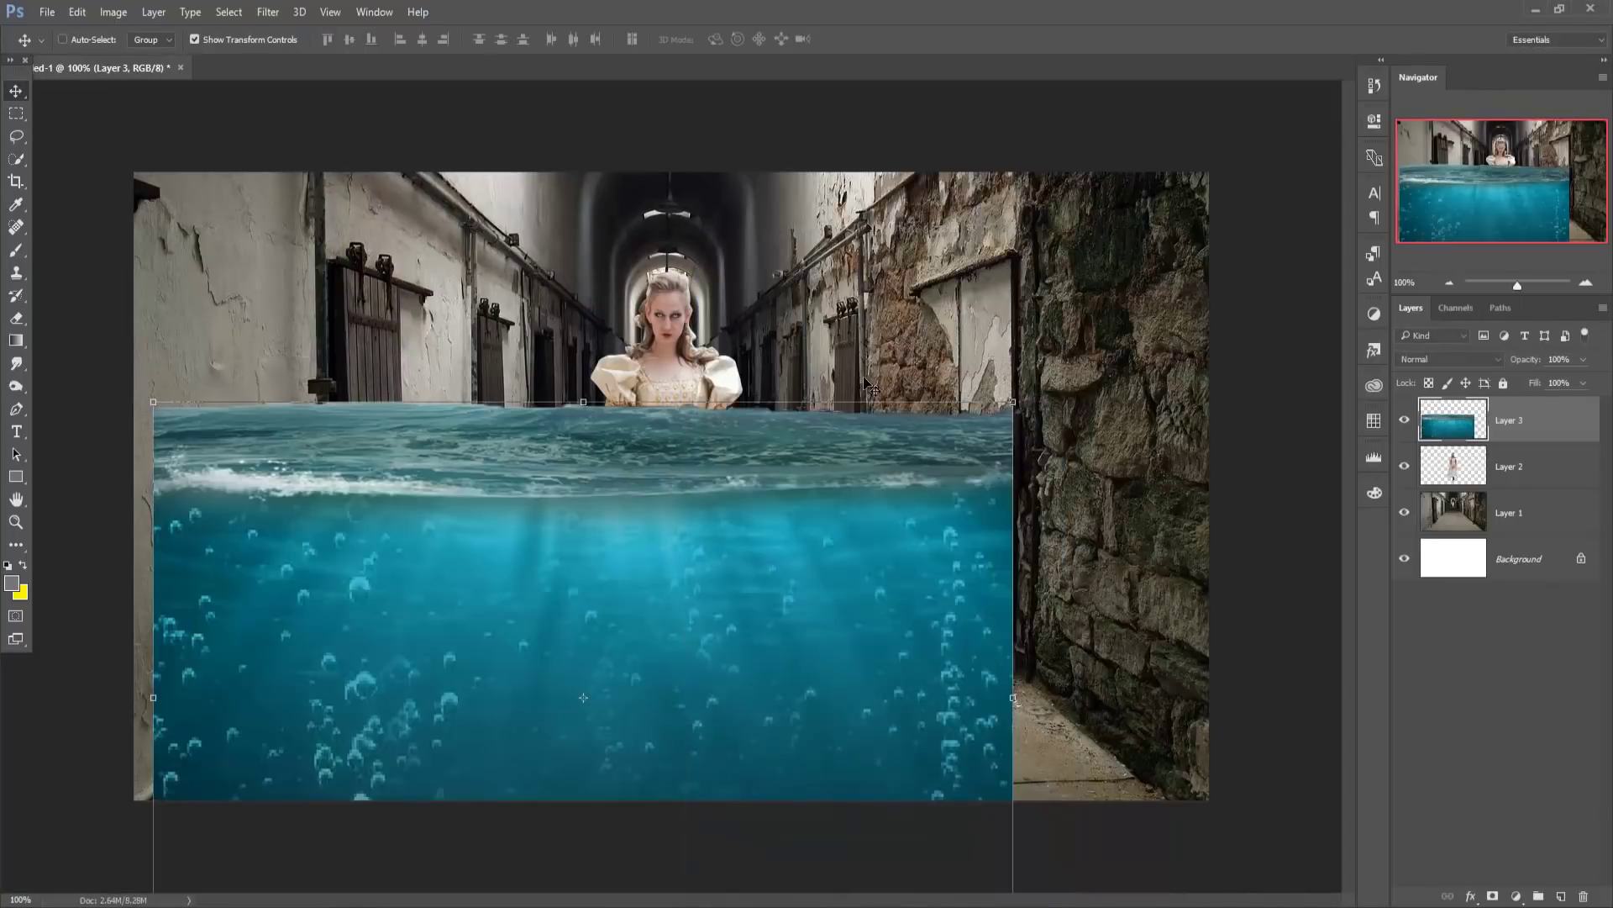
pyautogui.moveTo(764, 413)
pyautogui.mouseDown()
pyautogui.moveTo(780, 193)
pyautogui.moveTo(763, 249)
pyautogui.mouseUp()
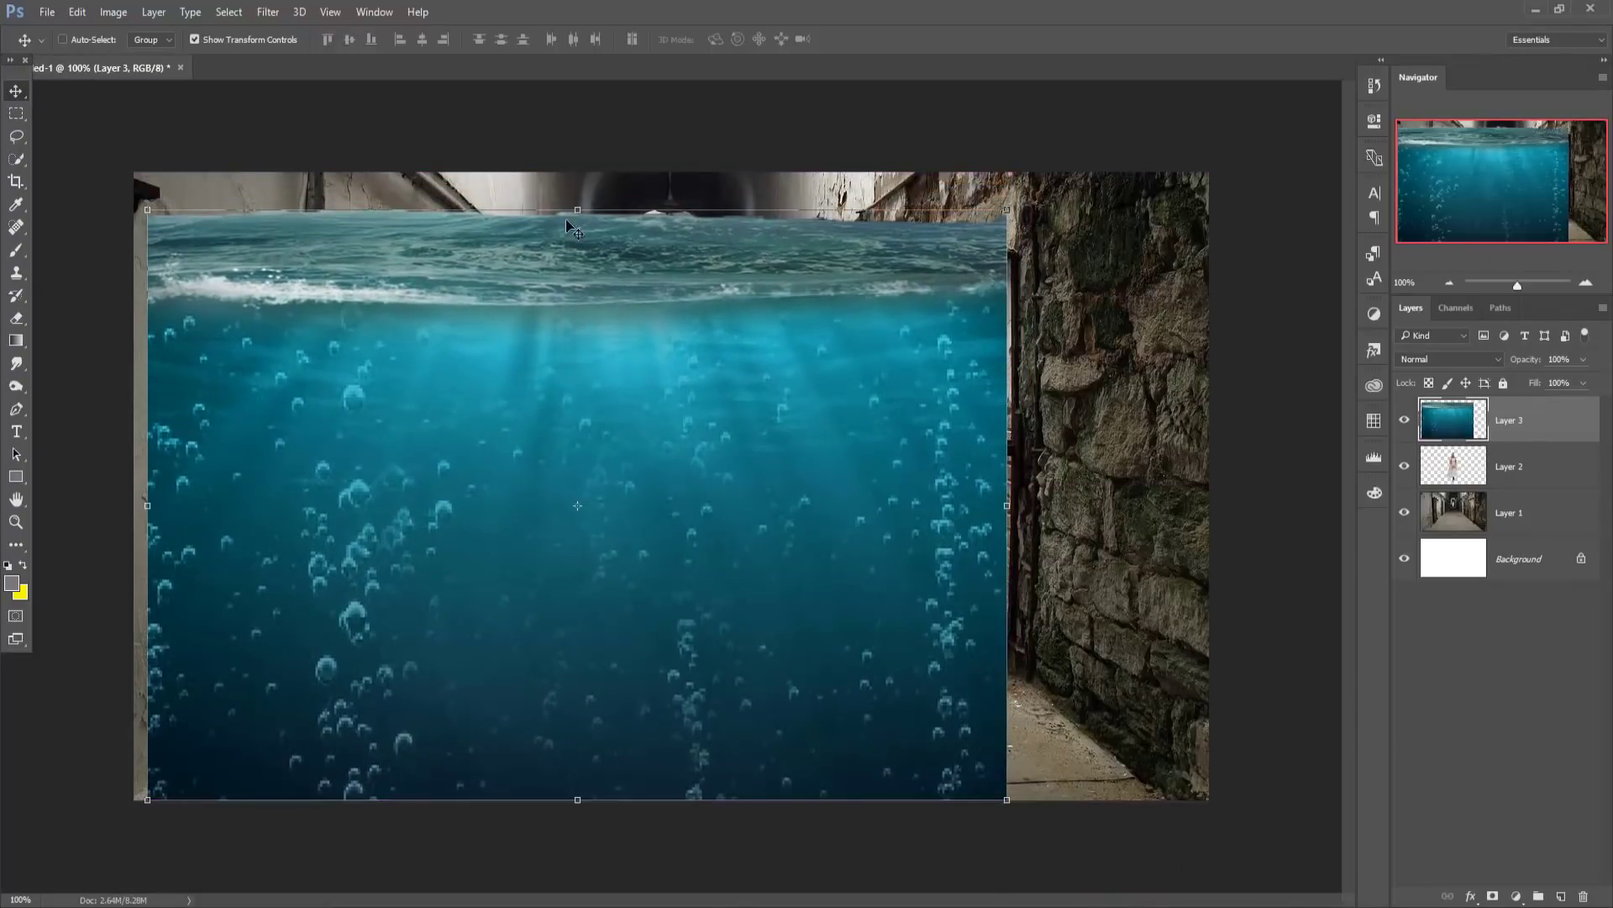
pyautogui.hotkey('ctrl', 't')
pyautogui.moveTo(576, 211); pyautogui.dragTo(576, 432)
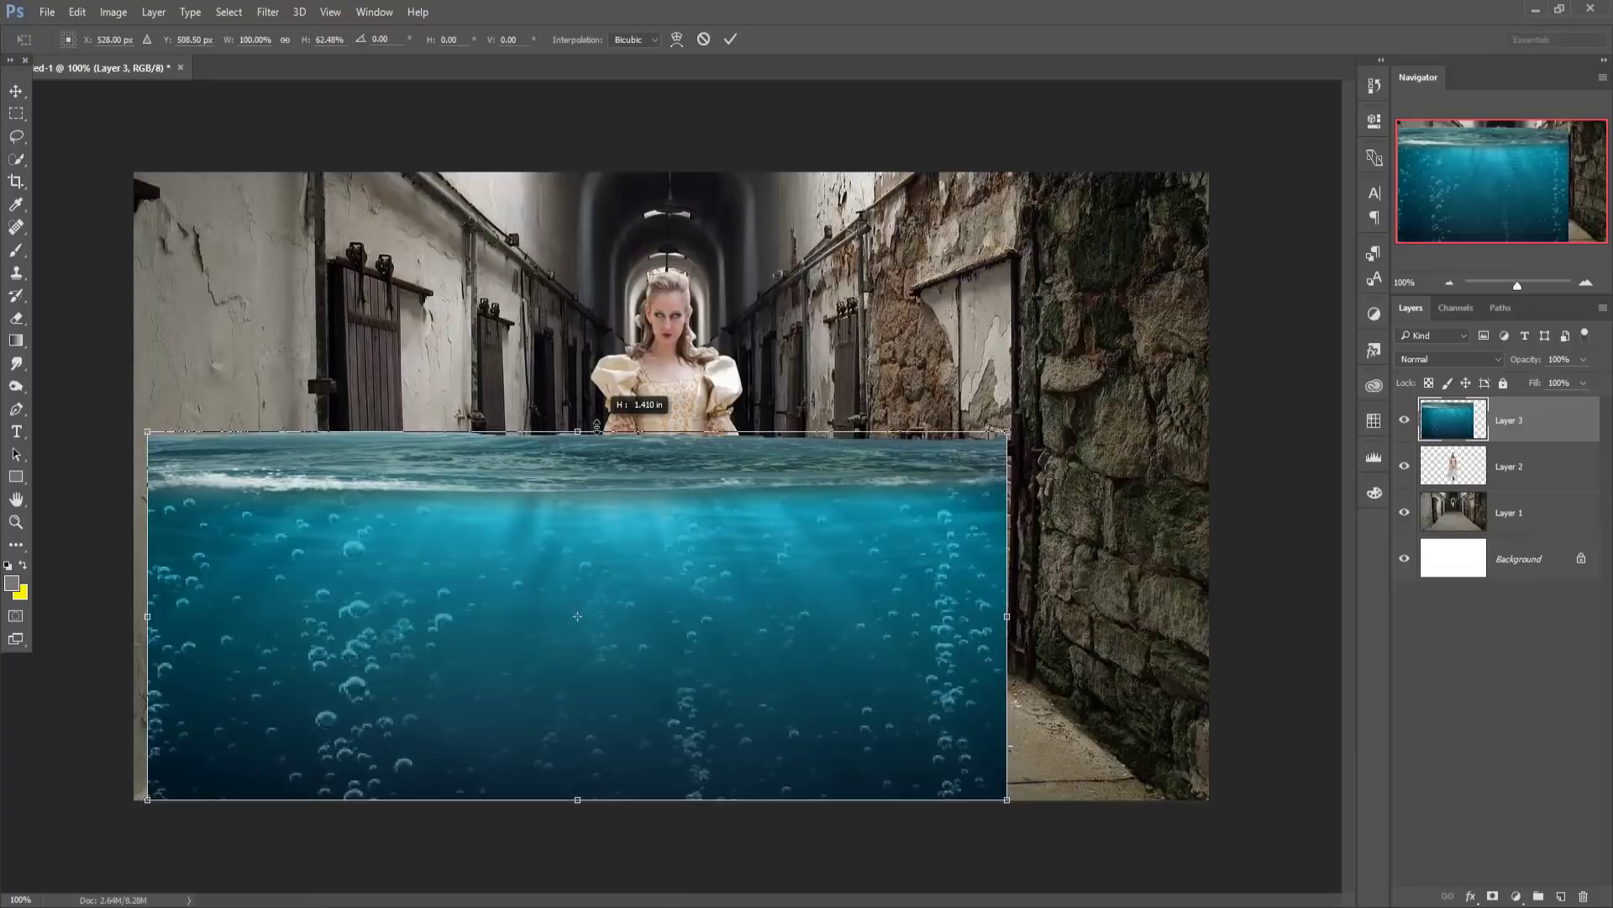
pyautogui.moveTo(1011, 617); pyautogui.dragTo(1210, 618)
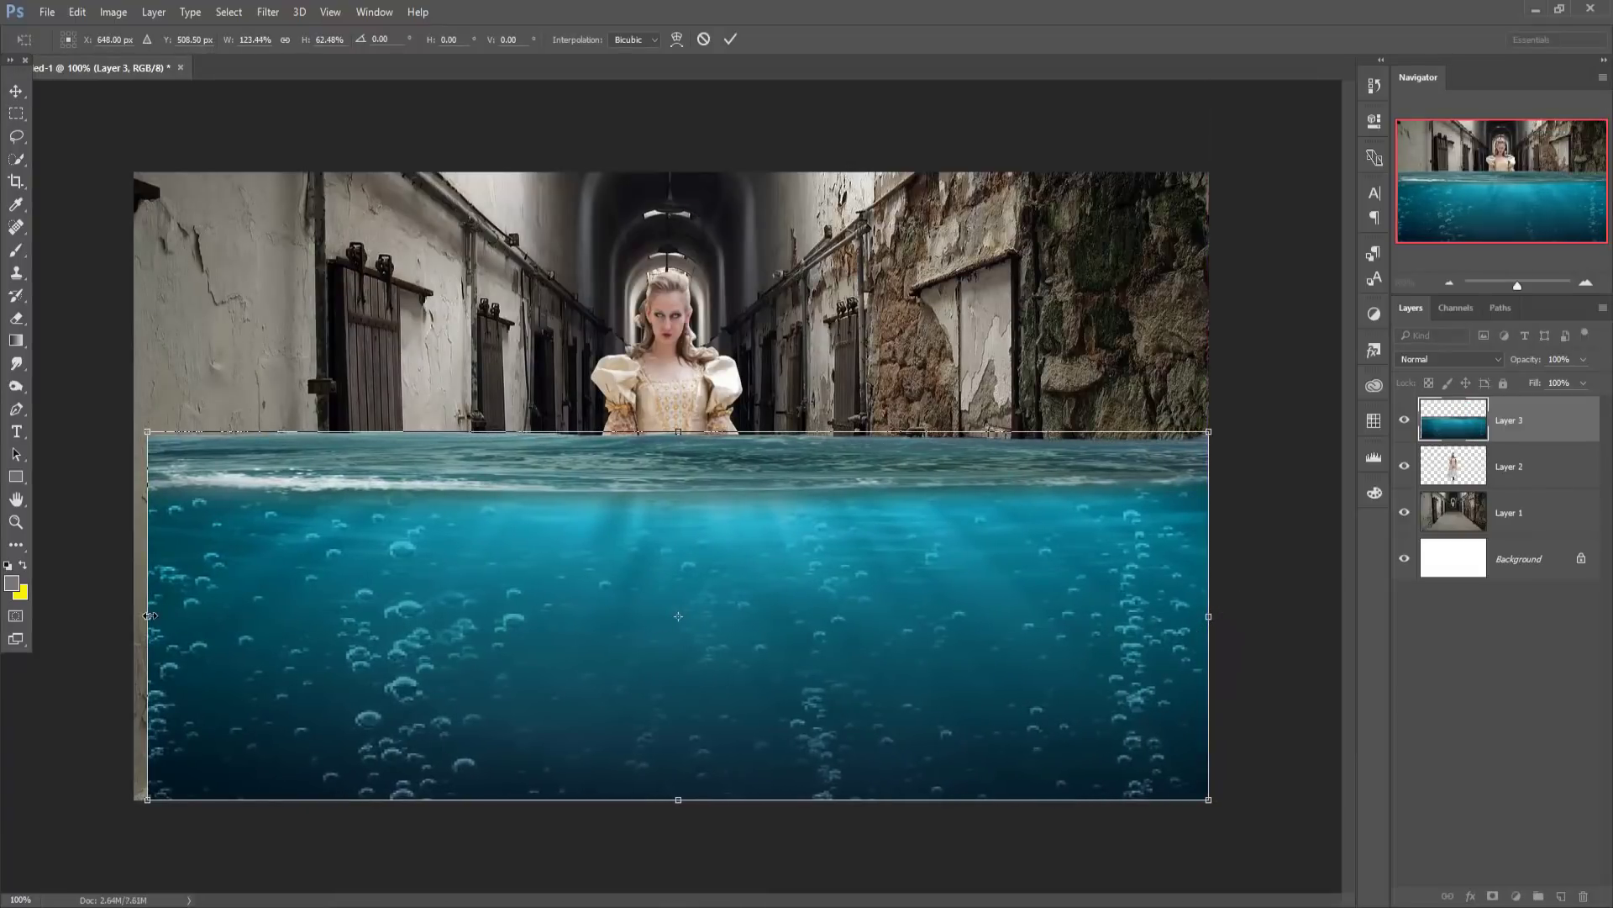
pyautogui.moveTo(149, 616); pyautogui.dragTo(136, 617)
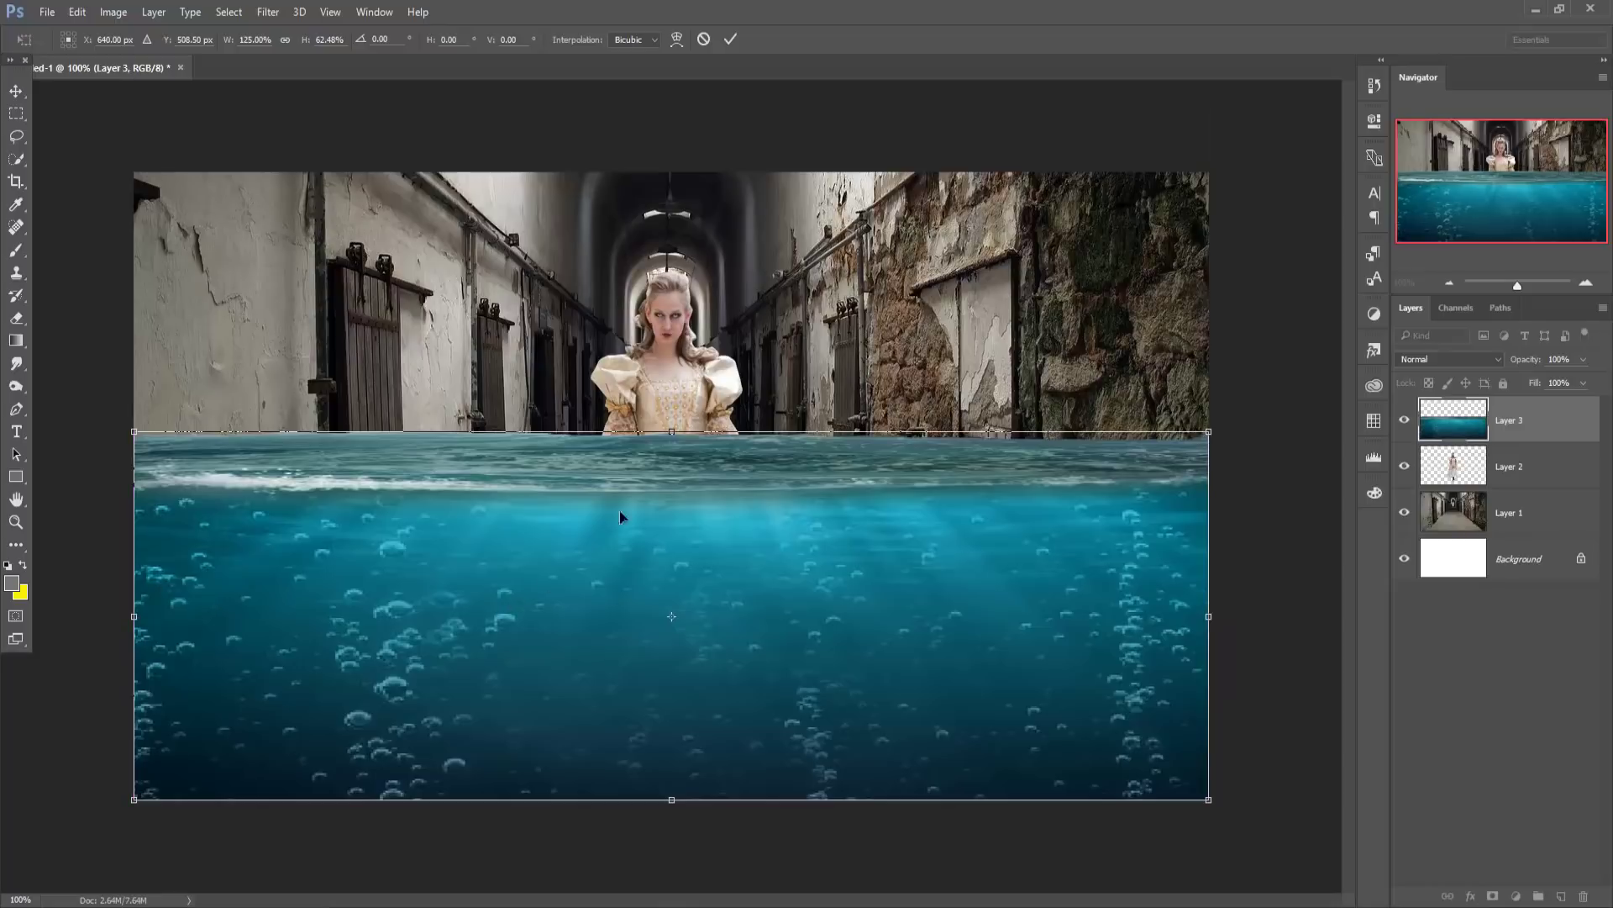
pyautogui.click(730, 39)
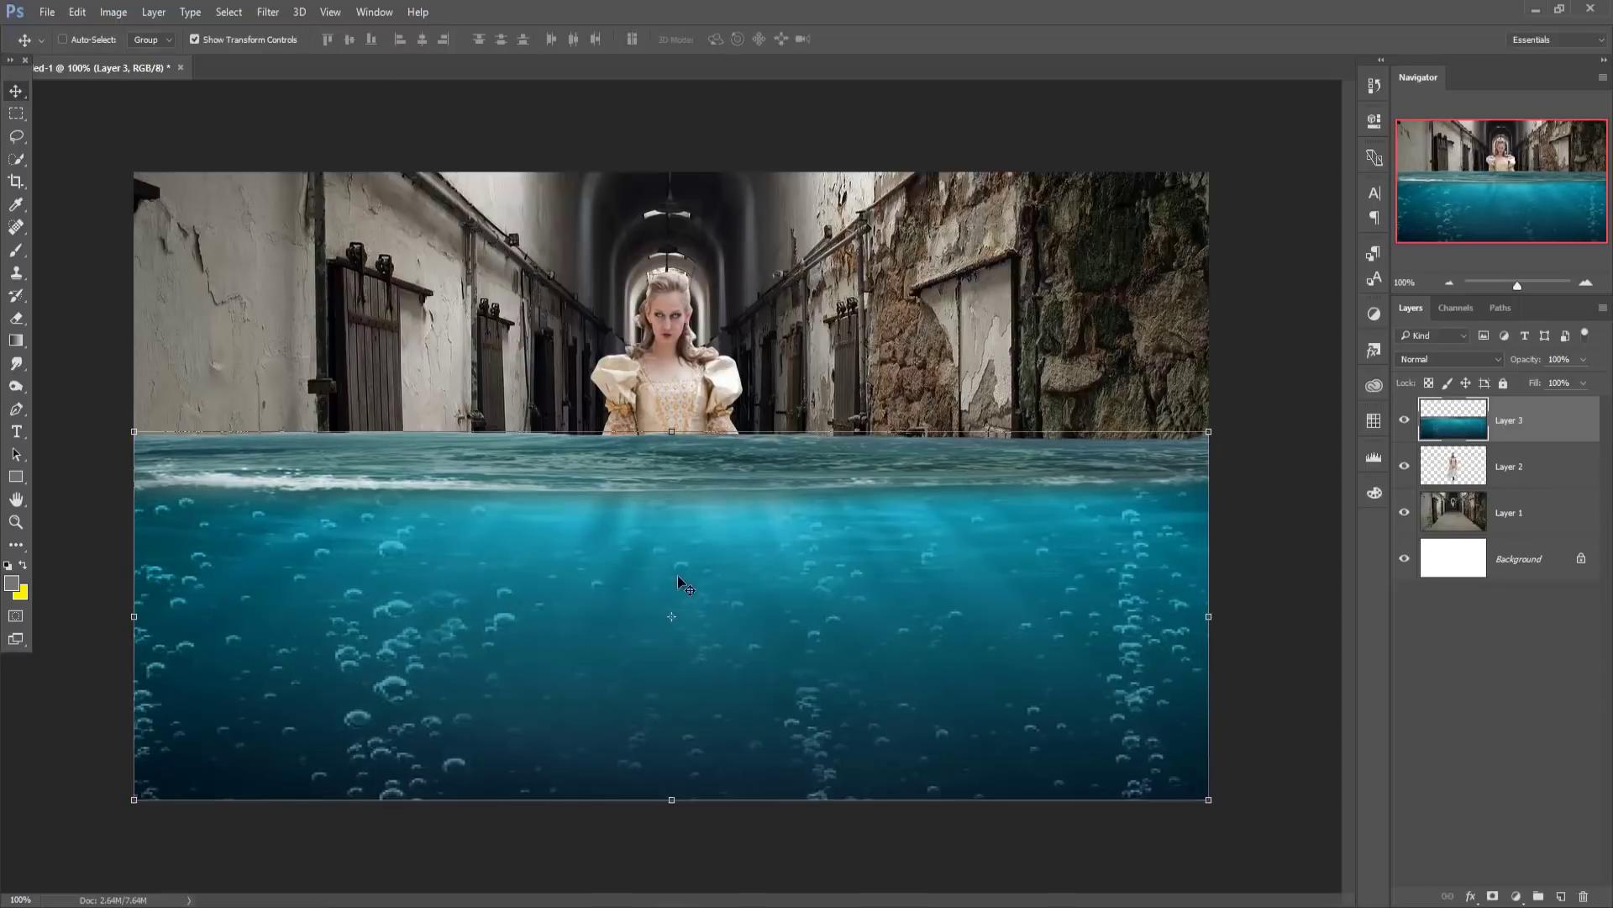
# Duplicate the water layer, Layer 3.
pyautogui.rightClick(1550, 419)
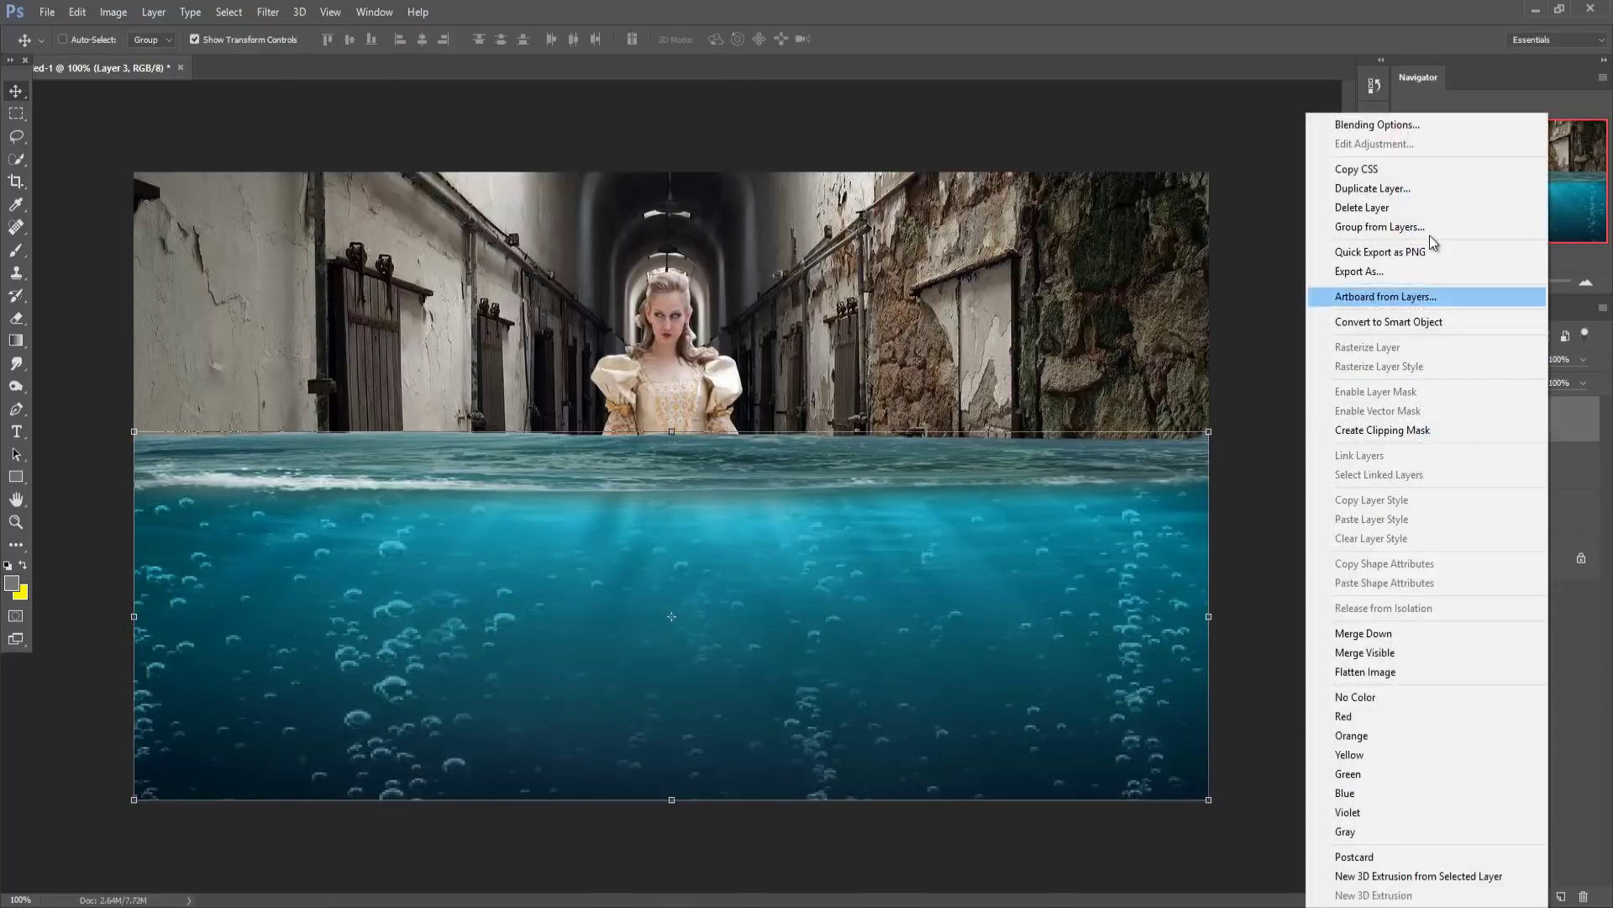
pyautogui.click(1412, 189)
pyautogui.click(962, 286)
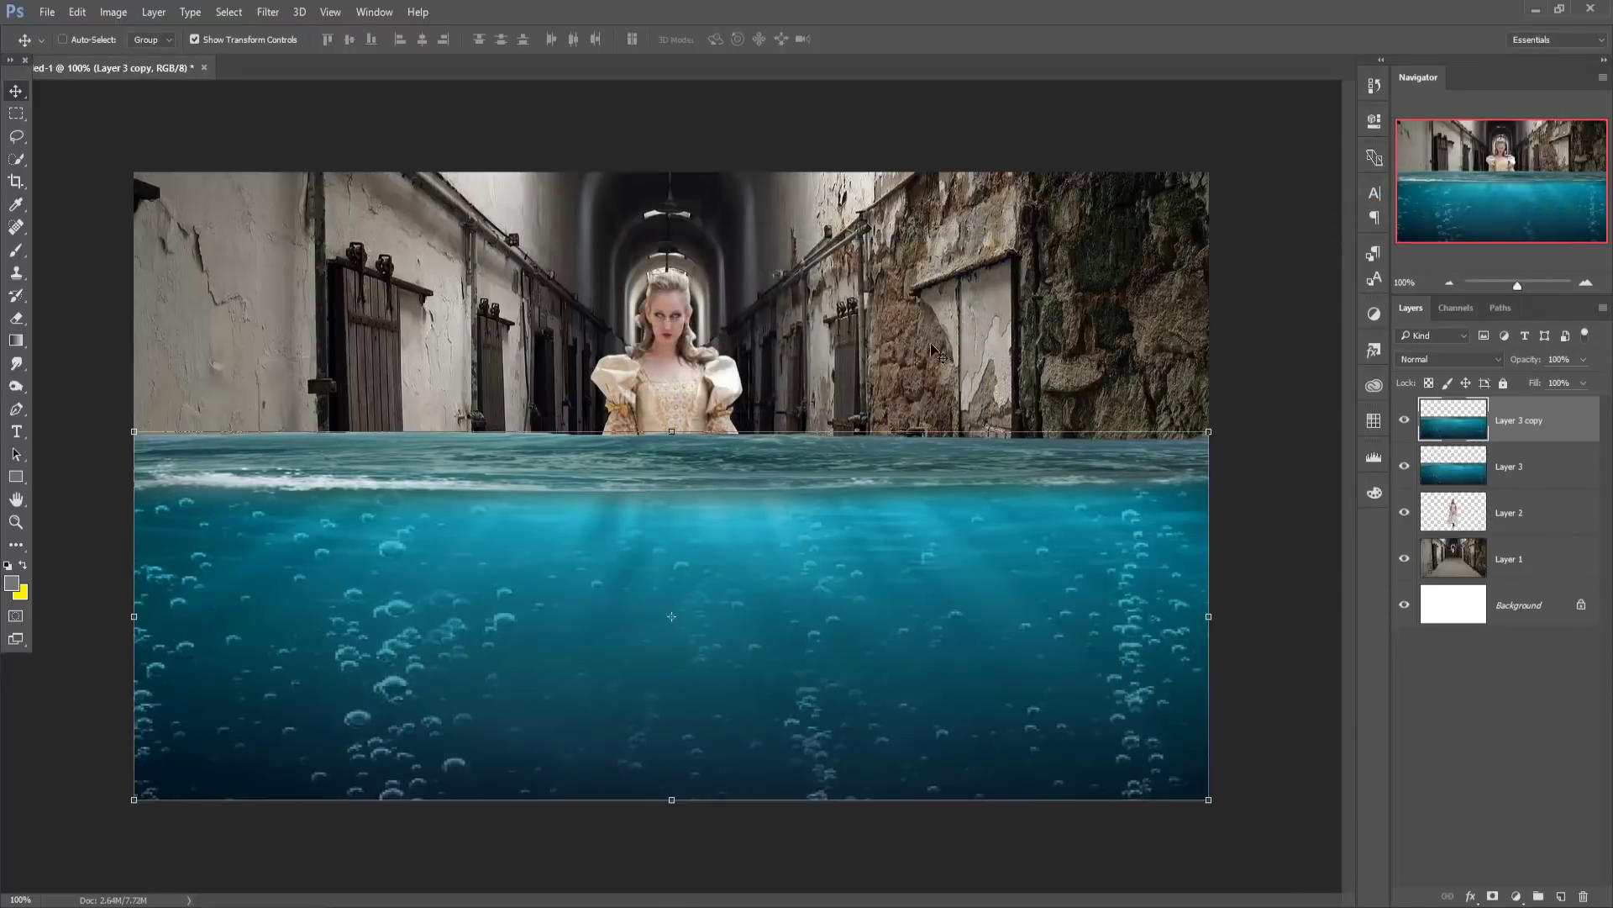
# Move the princess layer above the original water at 100% opacity and select the water copy.
pyautogui.moveTo(1509, 521); pyautogui.dragTo(1528, 465)
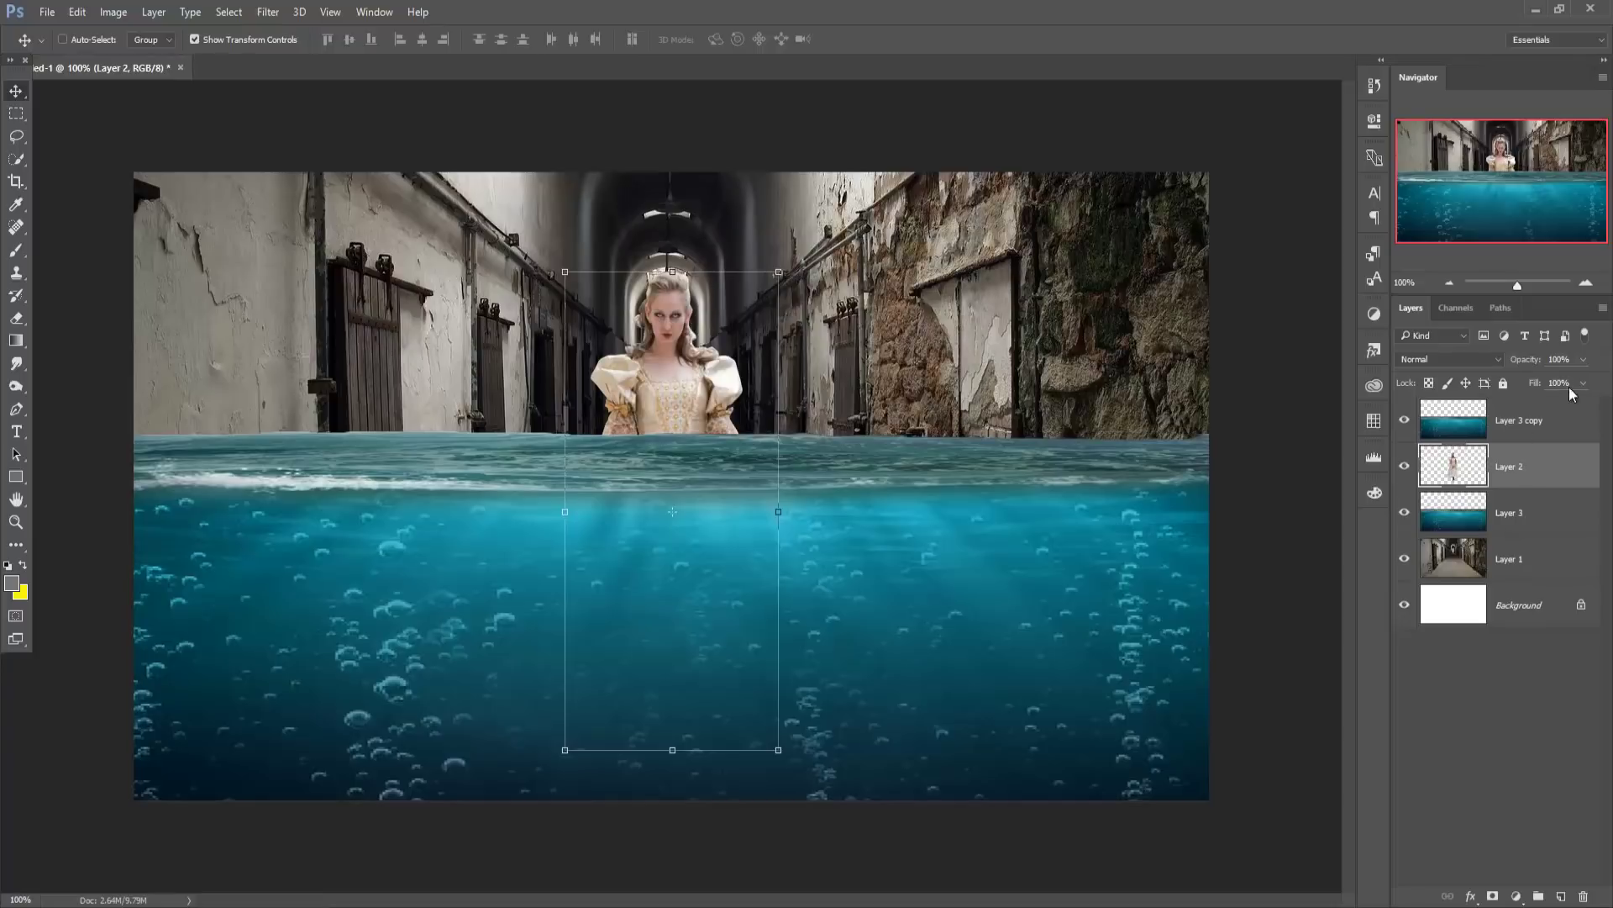
pyautogui.click(1584, 360)
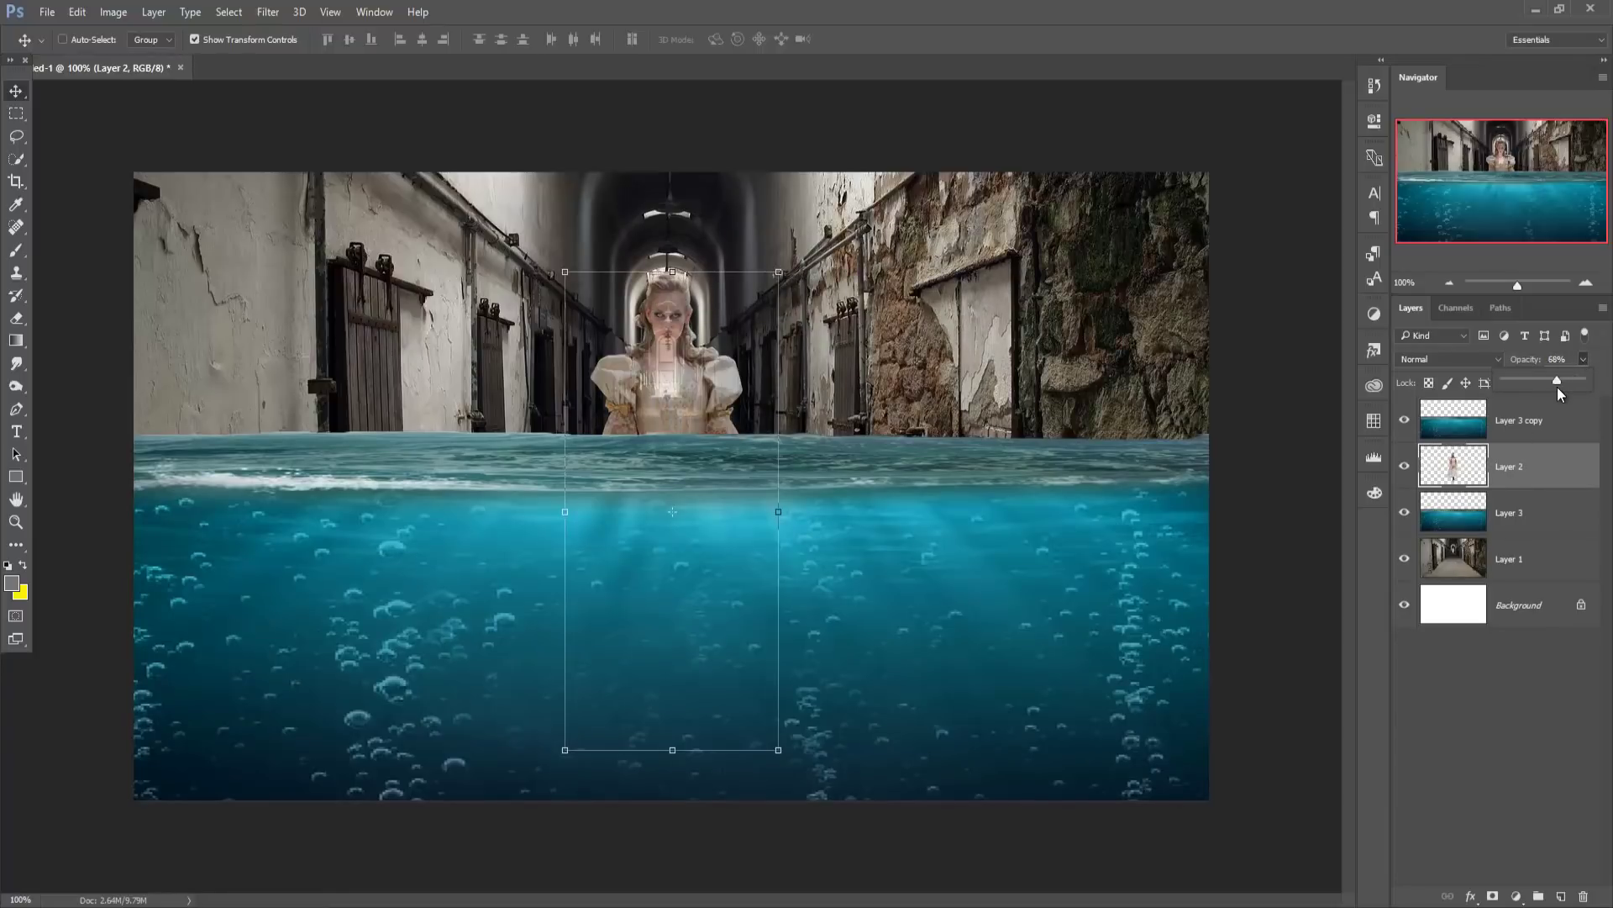
pyautogui.moveTo(1560, 385)
pyautogui.mouseDown()
pyautogui.moveTo(1591, 410)
pyautogui.moveTo(1538, 390)
pyautogui.mouseUp()
pyautogui.click(1542, 424)
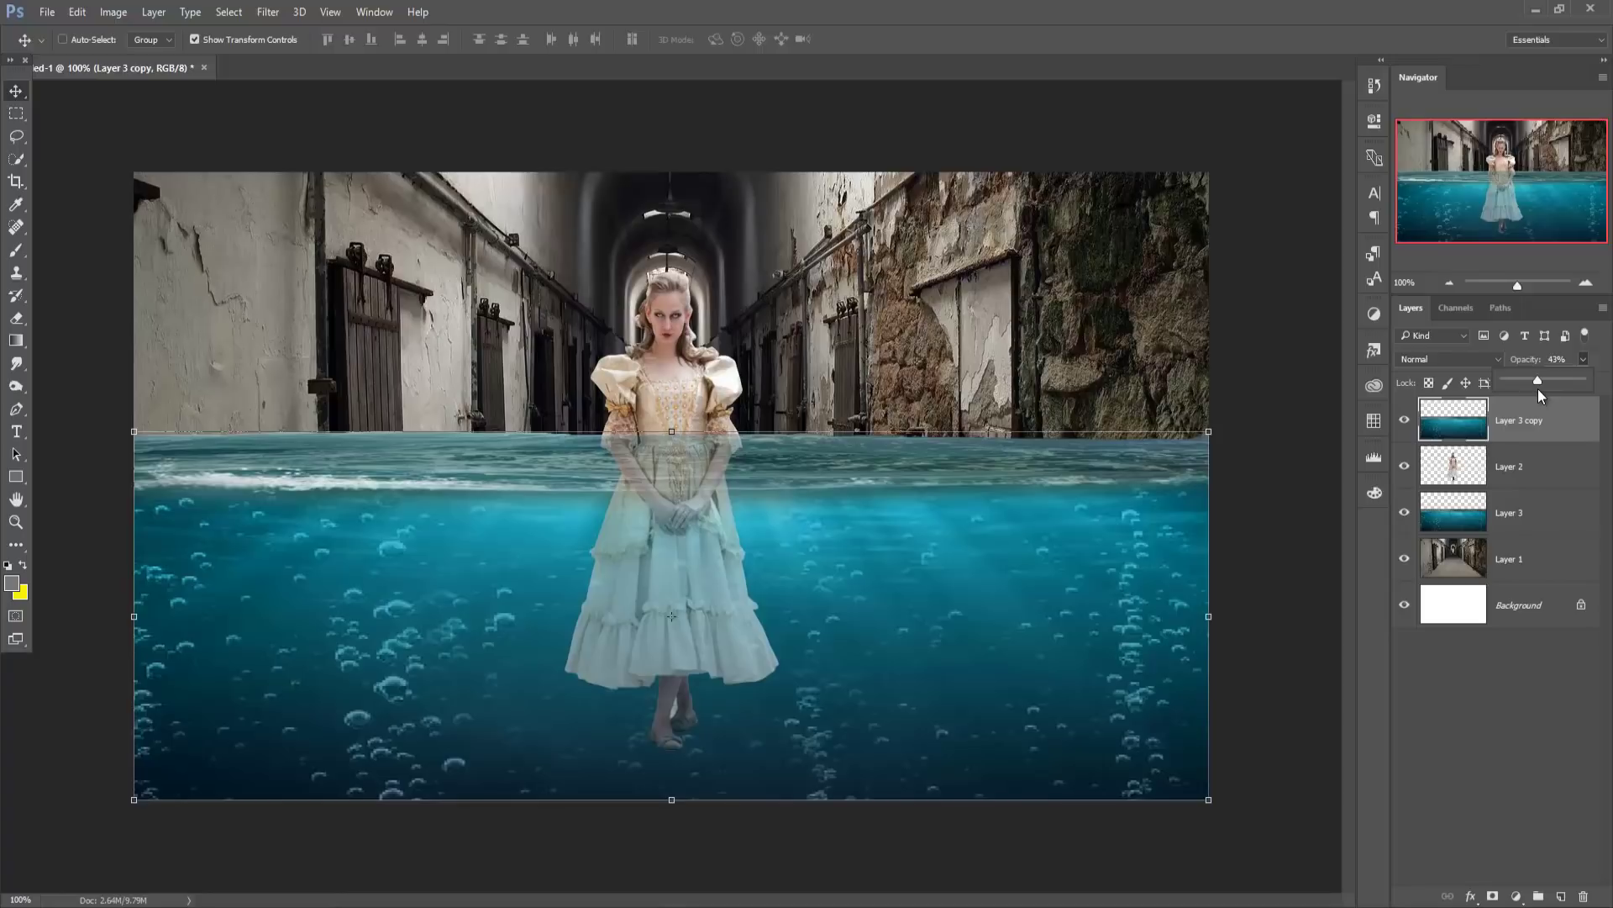
# Mask the water copy, painting black along the waterline to reveal the dress and left forearm.
pyautogui.press('b')
pyautogui.click(1492, 896)
pyautogui.press('d')
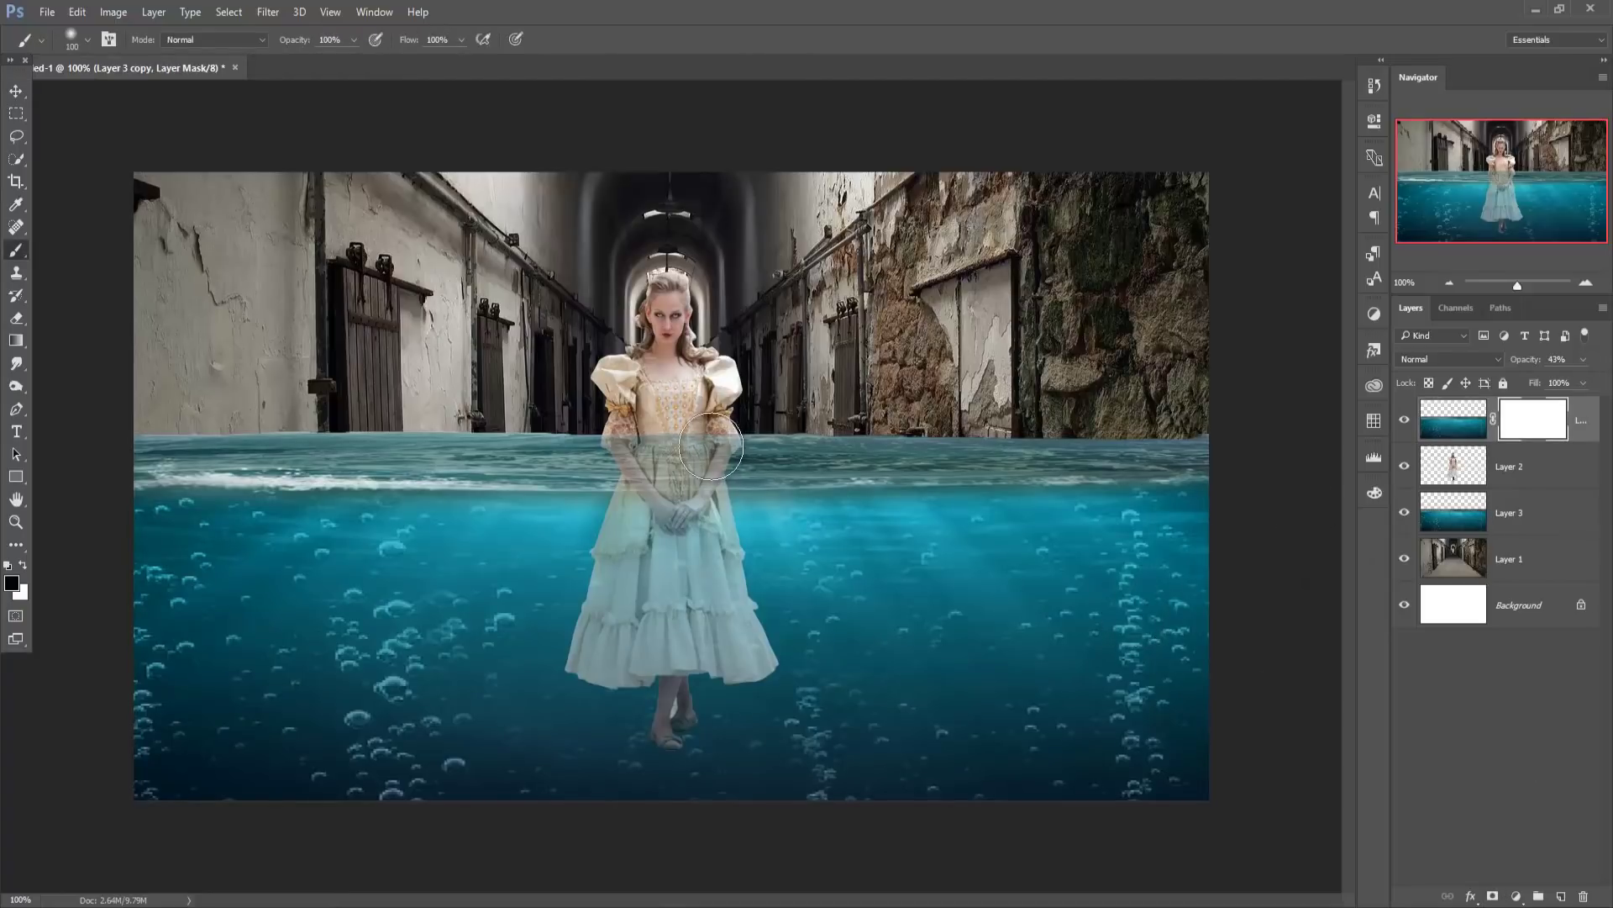
pyautogui.press('[')
pyautogui.press('[')
pyautogui.press('[')
pyautogui.press(']')
pyautogui.moveTo(647, 438)
pyautogui.mouseDown()
pyautogui.moveTo(621, 439)
pyautogui.moveTo(680, 424)
pyautogui.moveTo(707, 450)
pyautogui.moveTo(689, 479)
pyautogui.moveTo(631, 449)
pyautogui.moveTo(675, 504)
pyautogui.moveTo(714, 454)
pyautogui.moveTo(736, 507)
pyautogui.moveTo(724, 627)
pyautogui.mouseUp()
pyautogui.hotkey('ctrl', '+')
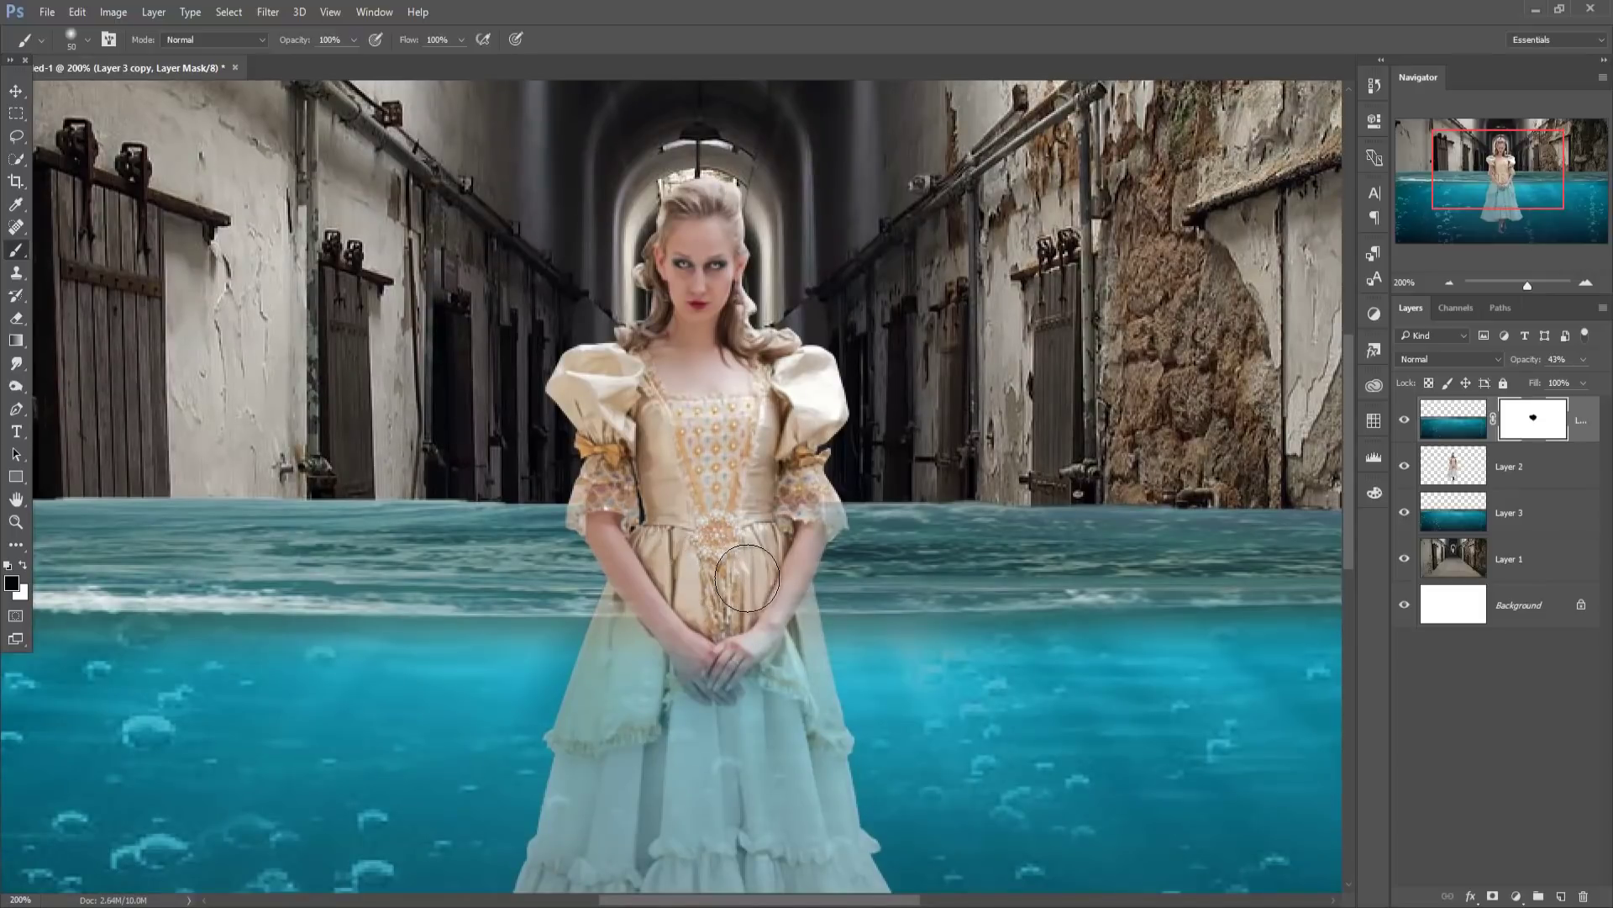
pyautogui.press('[')
pyautogui.press('[')
pyautogui.press('[')
pyautogui.press('[')
pyautogui.moveTo(668, 589)
pyautogui.mouseDown()
pyautogui.moveTo(657, 606)
pyautogui.moveTo(737, 664)
pyautogui.moveTo(750, 652)
pyautogui.mouseUp()
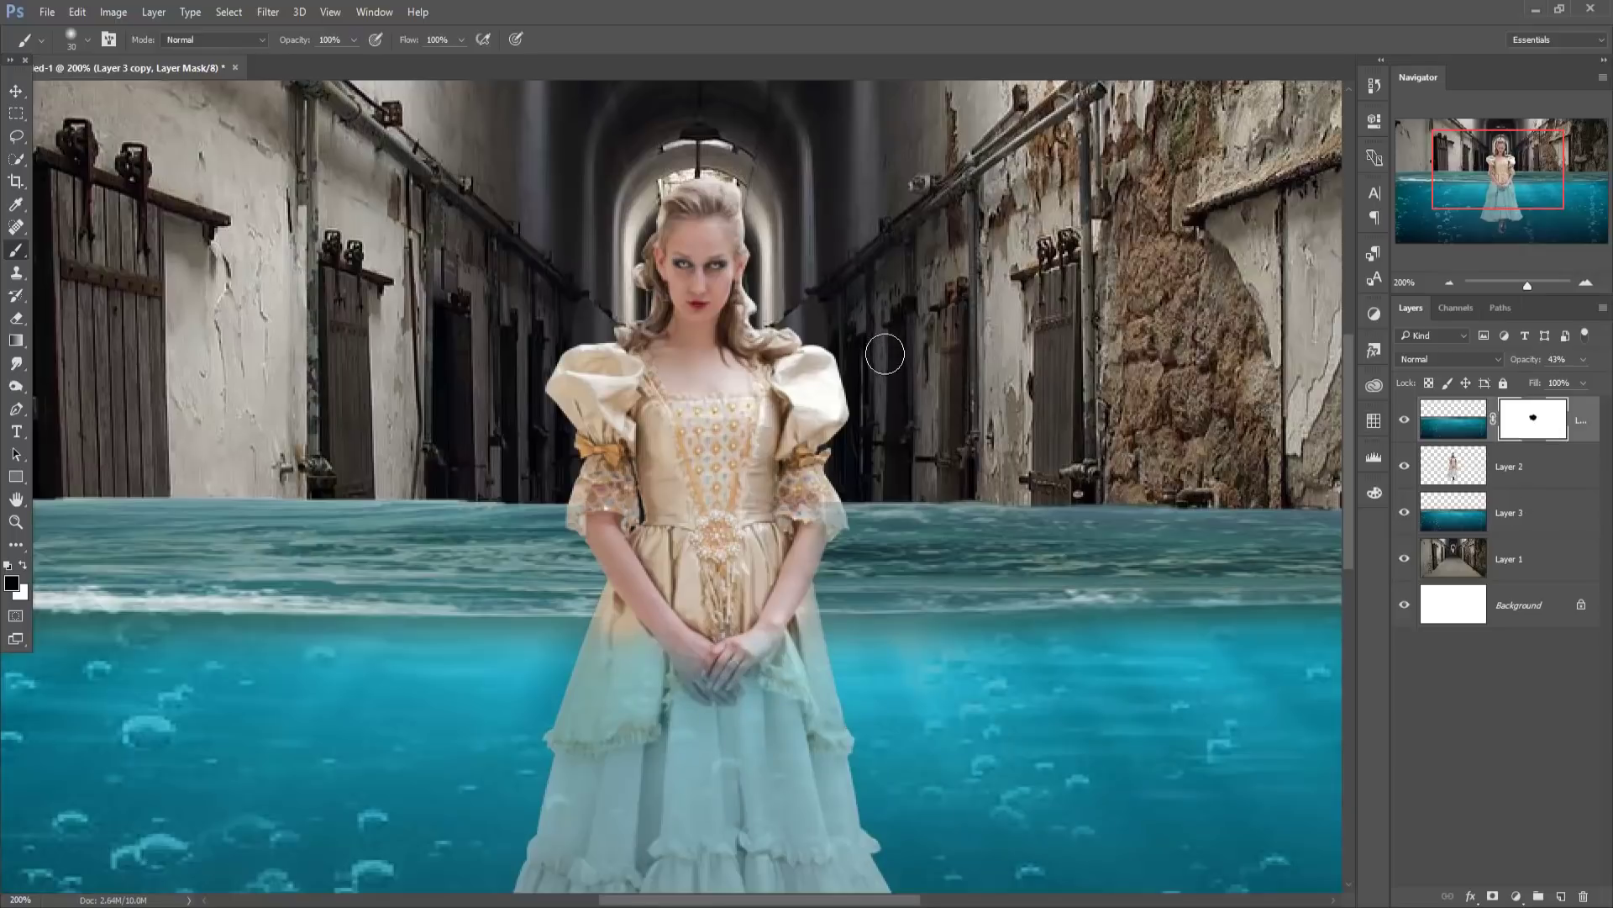
# Raise the water copy layer's opacity back to 100%.
pyautogui.click(461, 40)
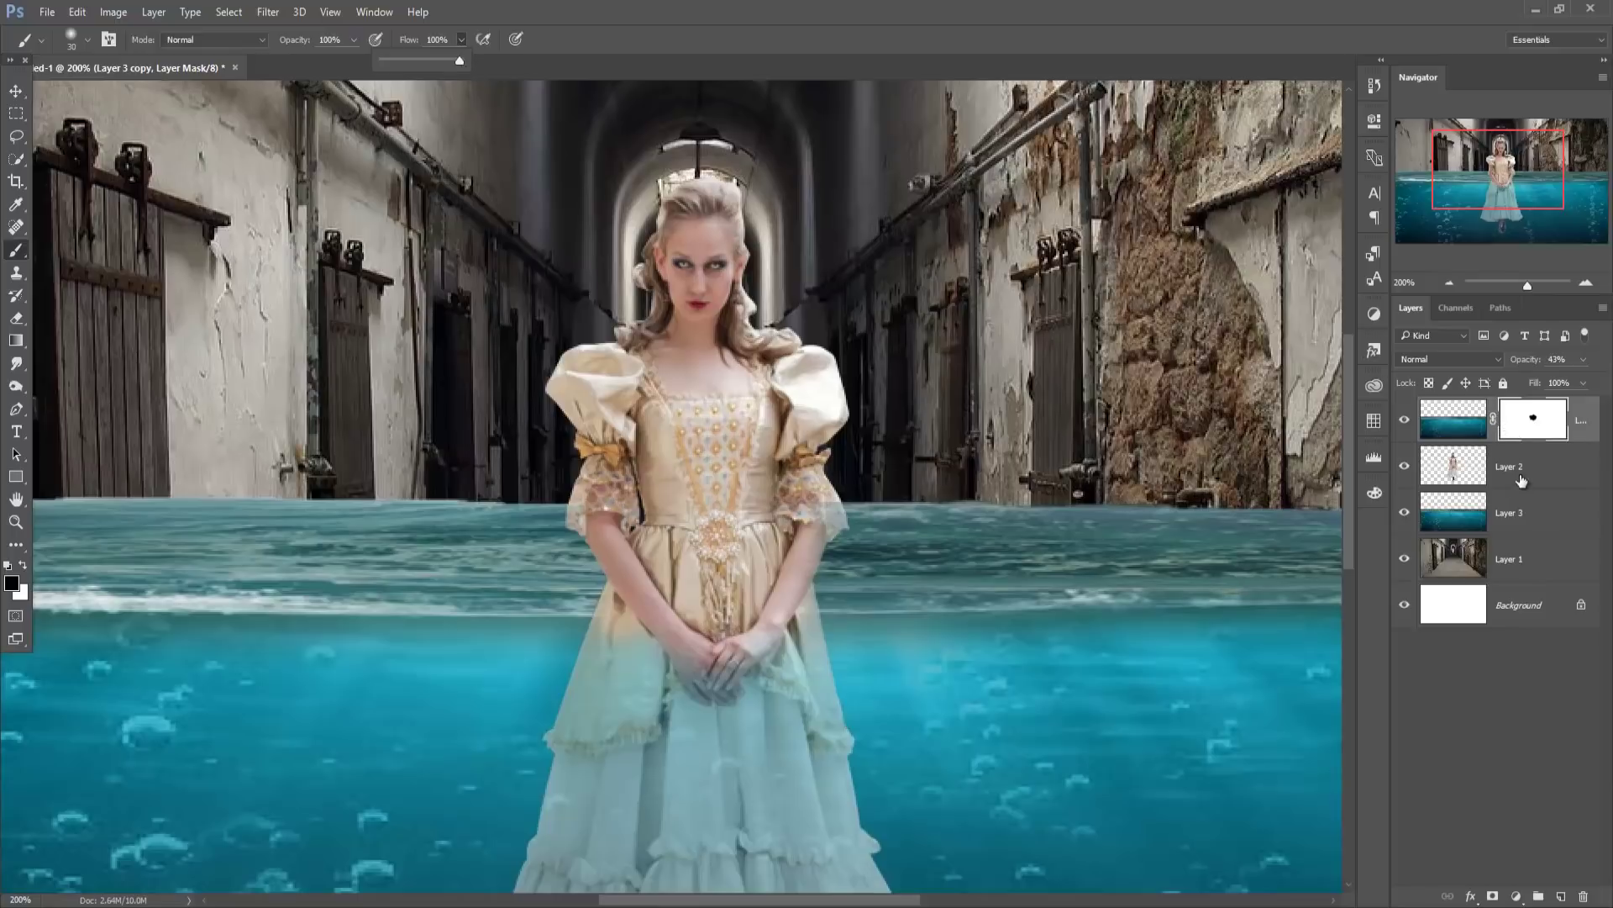
pyautogui.click(1468, 432)
pyautogui.click(1585, 359)
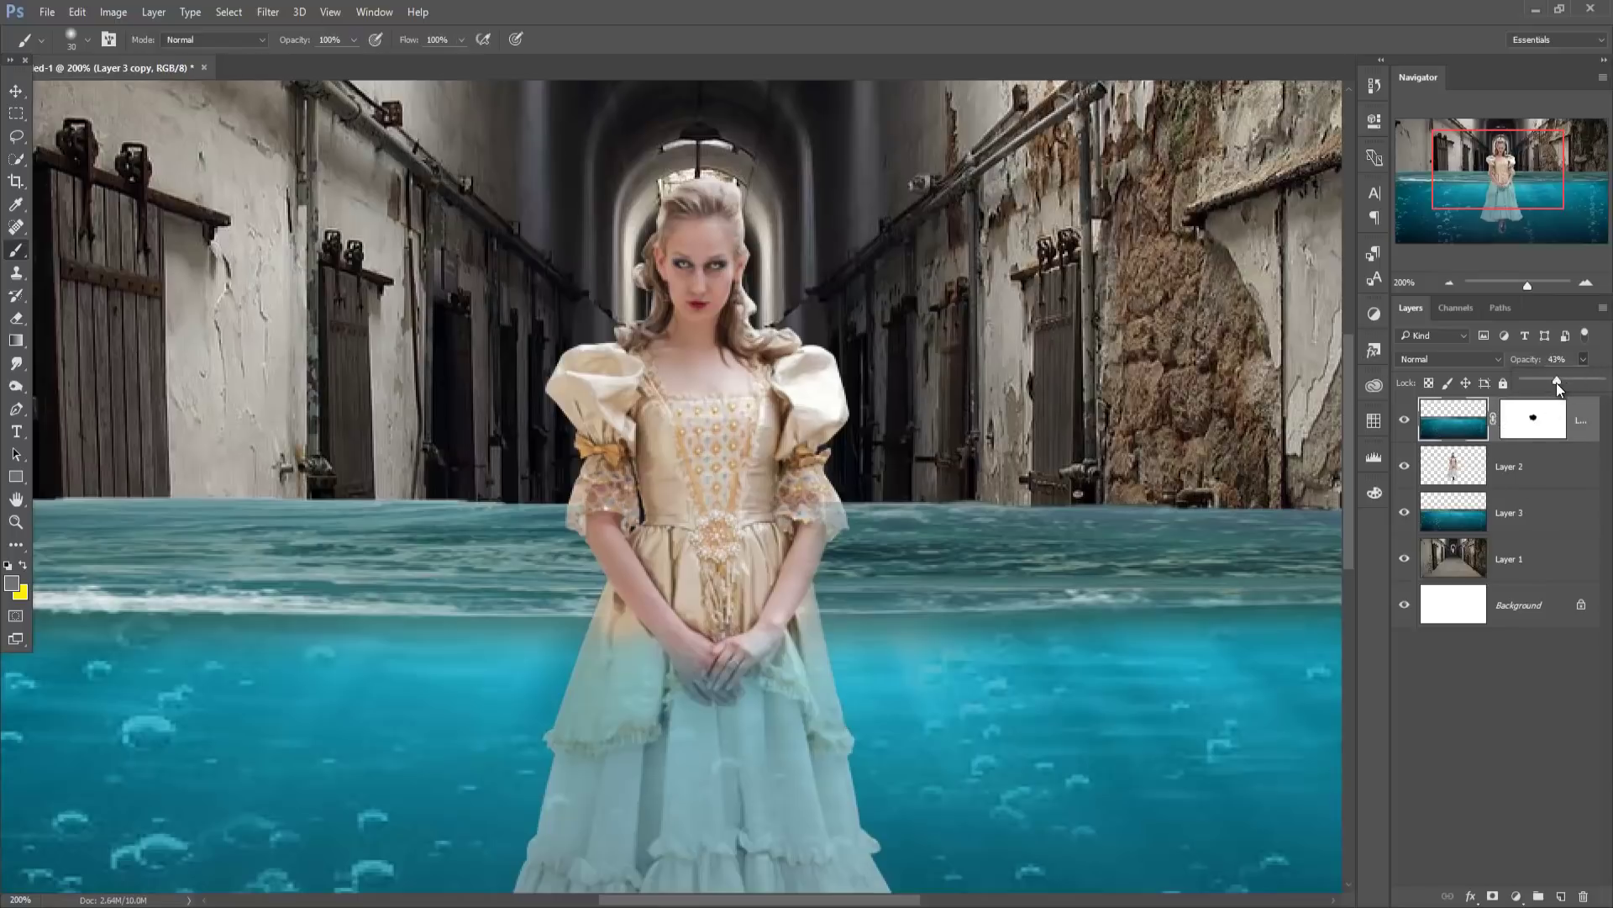
pyautogui.moveTo(1557, 382); pyautogui.dragTo(1601, 379)
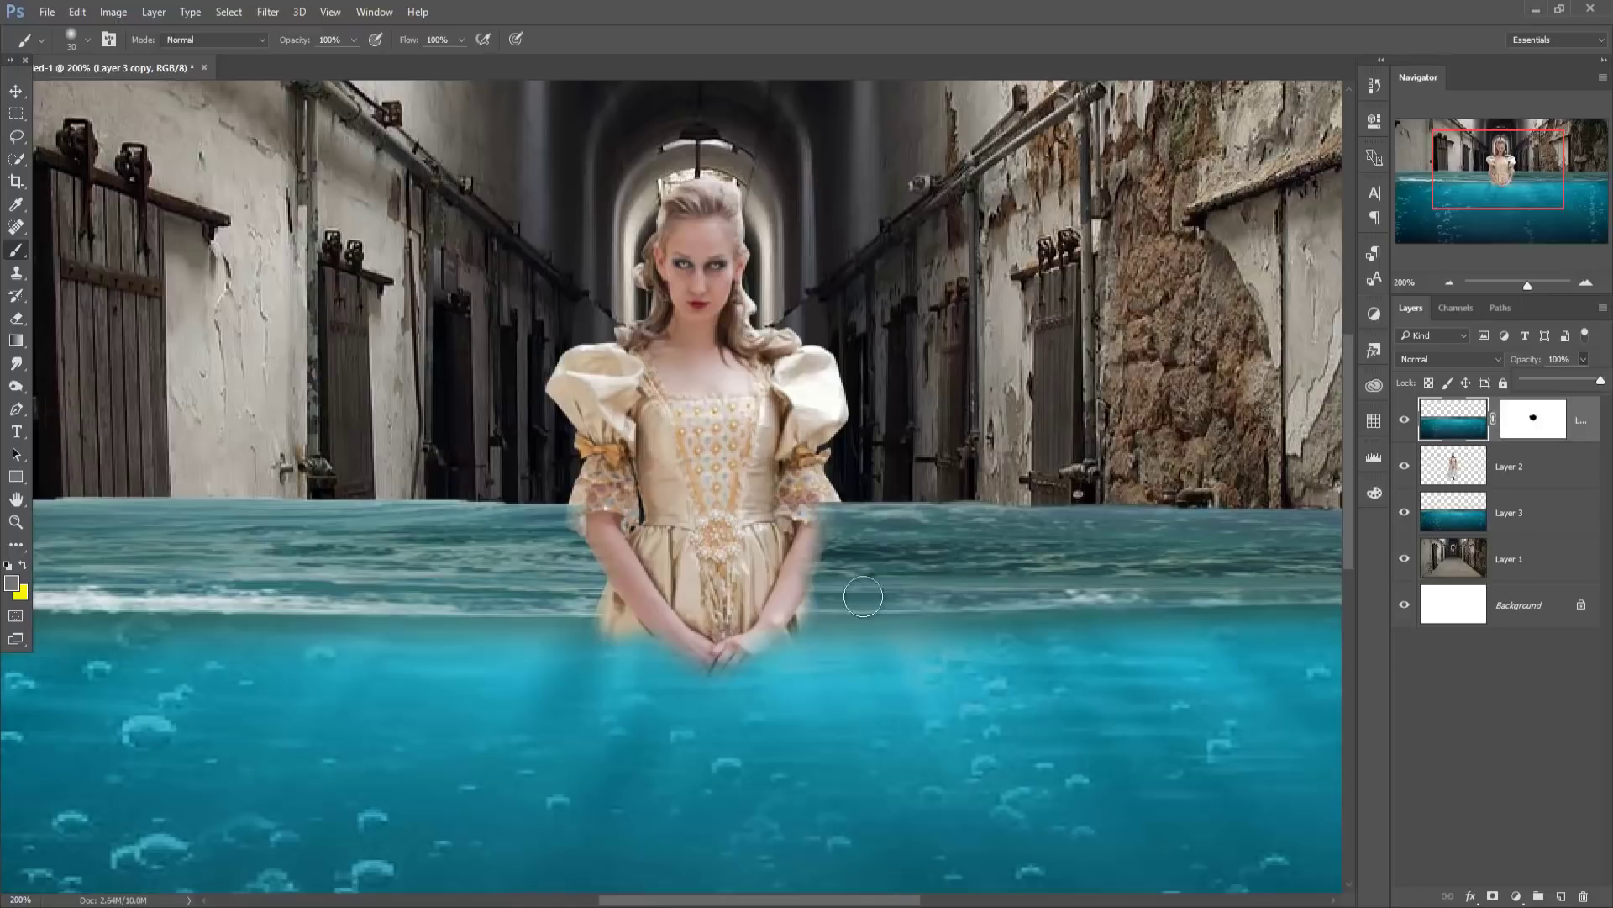
pyautogui.press('Return')
# Refine the mask: hide the lower dress by her hands and reveal both sleeves and arms.
pyautogui.click(1534, 430)
pyautogui.click(22, 565)
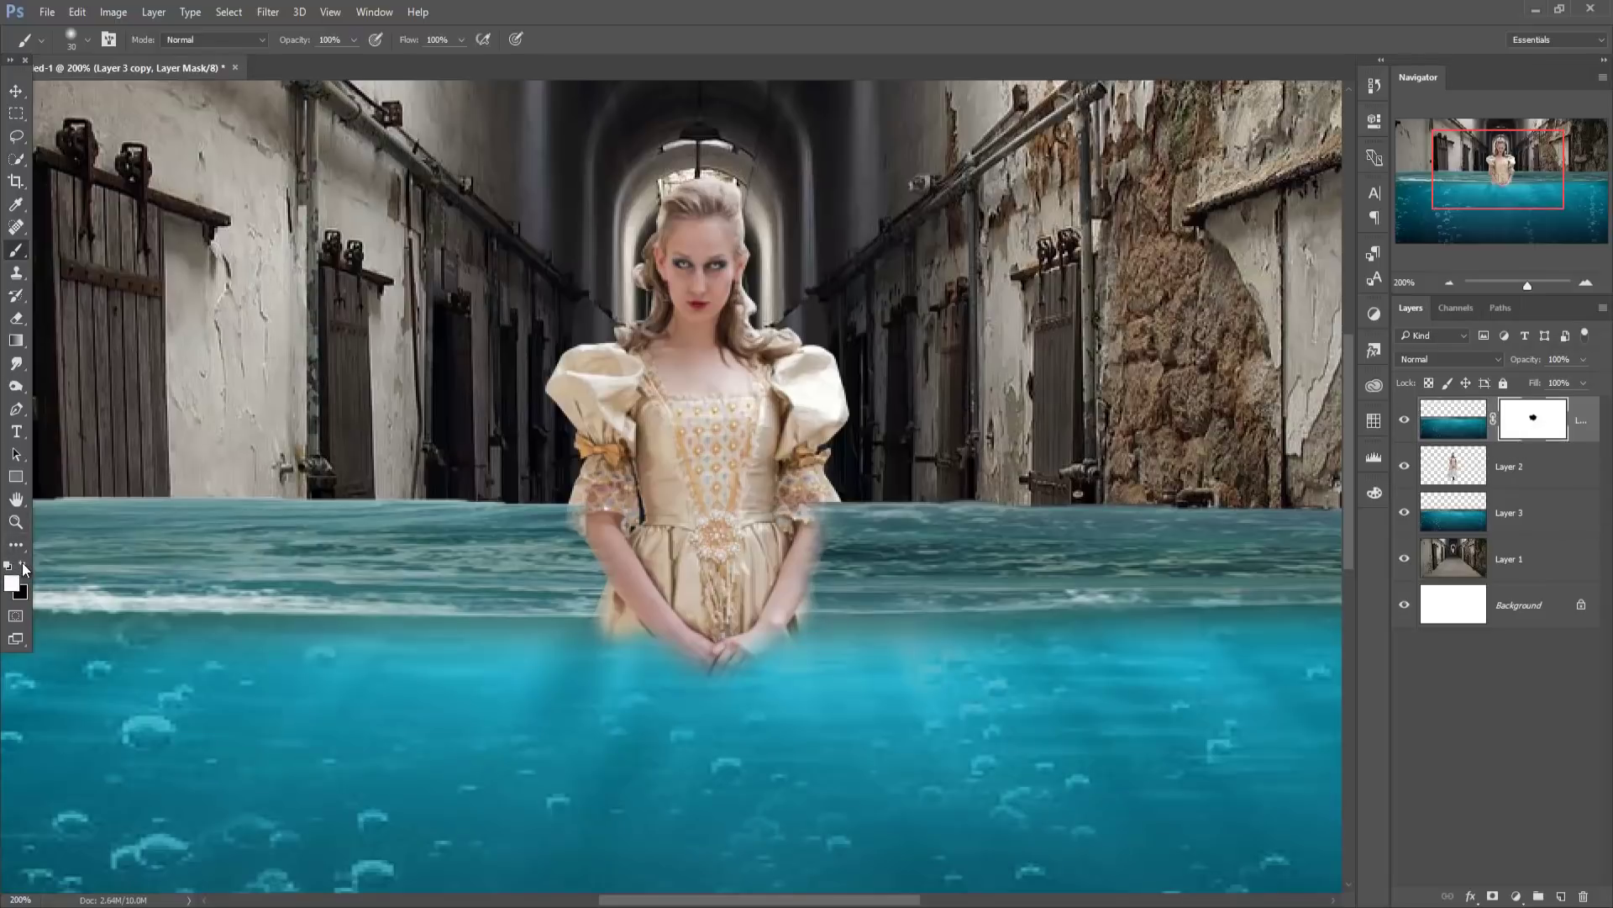
pyautogui.moveTo(588, 626)
pyautogui.mouseDown()
pyautogui.moveTo(836, 628)
pyautogui.moveTo(864, 655)
pyautogui.moveTo(684, 642)
pyautogui.moveTo(850, 628)
pyautogui.moveTo(616, 631)
pyautogui.moveTo(845, 620)
pyautogui.moveTo(580, 628)
pyautogui.moveTo(808, 623)
pyautogui.moveTo(601, 618)
pyautogui.moveTo(790, 590)
pyautogui.moveTo(639, 598)
pyautogui.moveTo(761, 609)
pyautogui.moveTo(620, 604)
pyautogui.moveTo(815, 576)
pyautogui.moveTo(625, 595)
pyautogui.mouseUp()
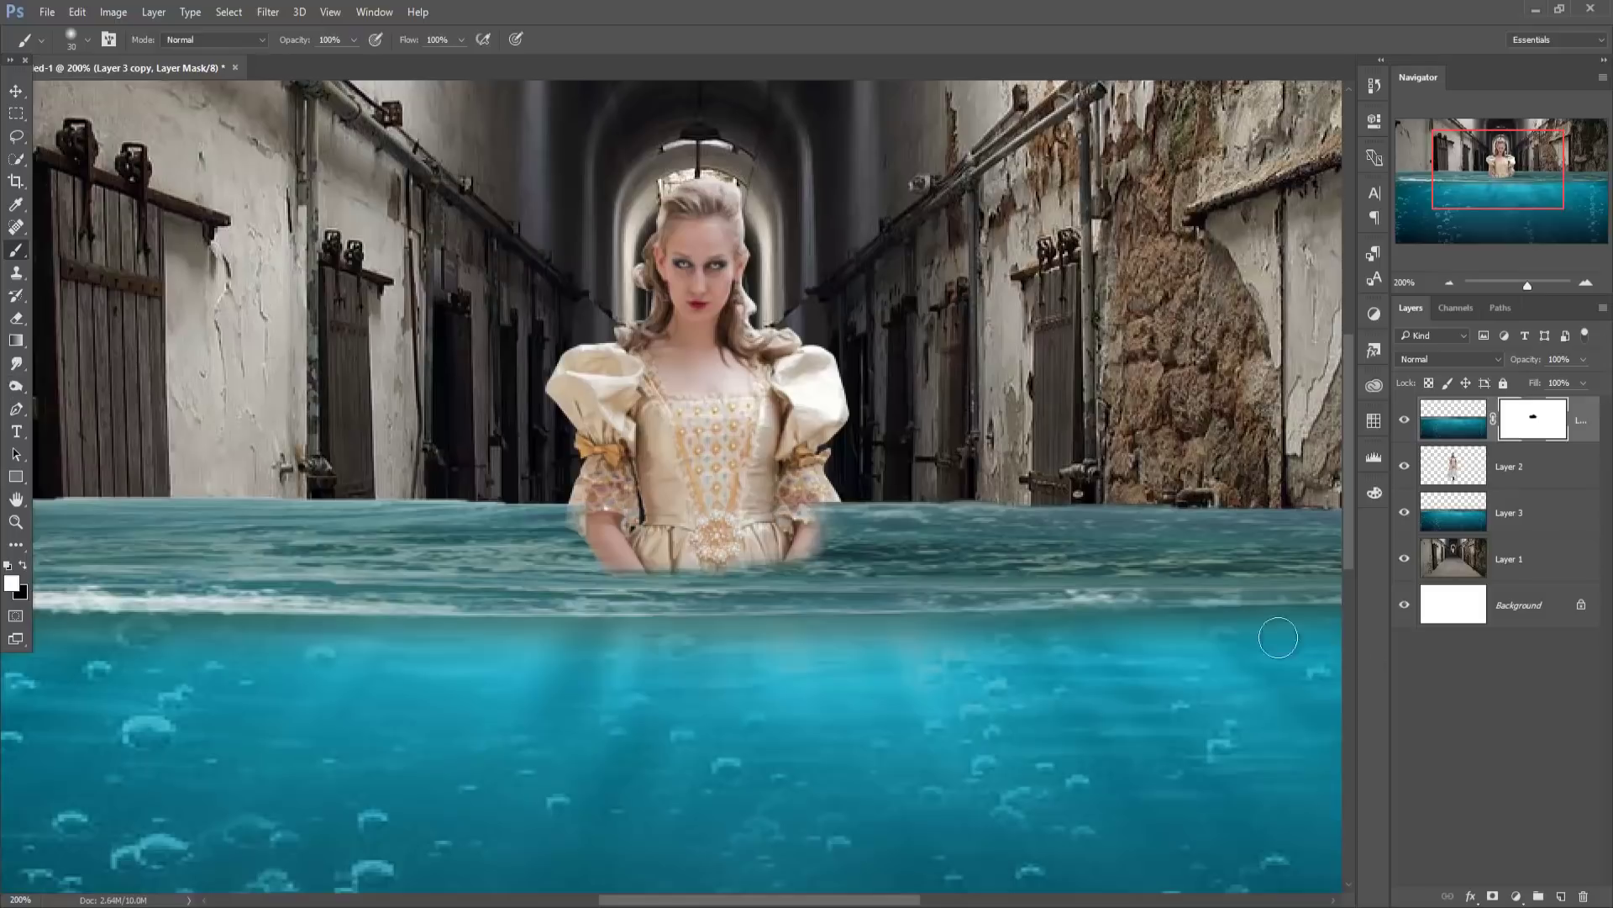
pyautogui.click(23, 565)
pyautogui.moveTo(832, 531); pyautogui.dragTo(813, 517)
pyautogui.press('[')
pyautogui.moveTo(810, 509)
pyautogui.mouseDown()
pyautogui.moveTo(831, 505)
pyautogui.moveTo(811, 555)
pyautogui.mouseUp()
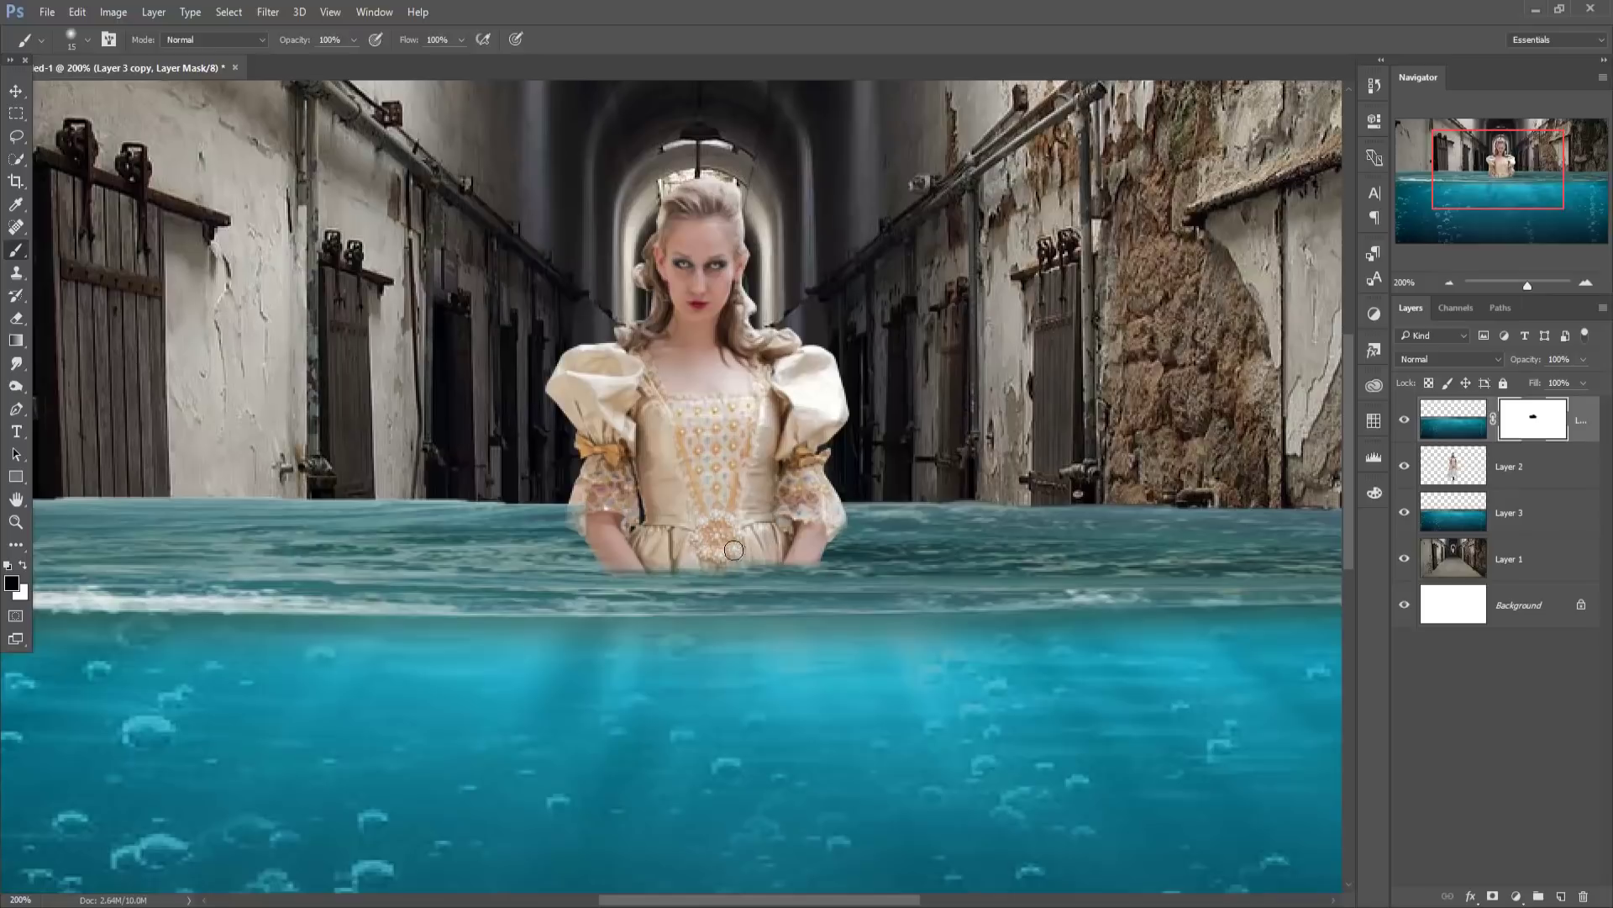
pyautogui.moveTo(586, 529); pyautogui.dragTo(580, 492)
pyautogui.moveTo(593, 533)
pyautogui.mouseDown()
pyautogui.moveTo(603, 555)
pyautogui.moveTo(648, 560)
pyautogui.mouseUp()
pyautogui.click(15, 91)
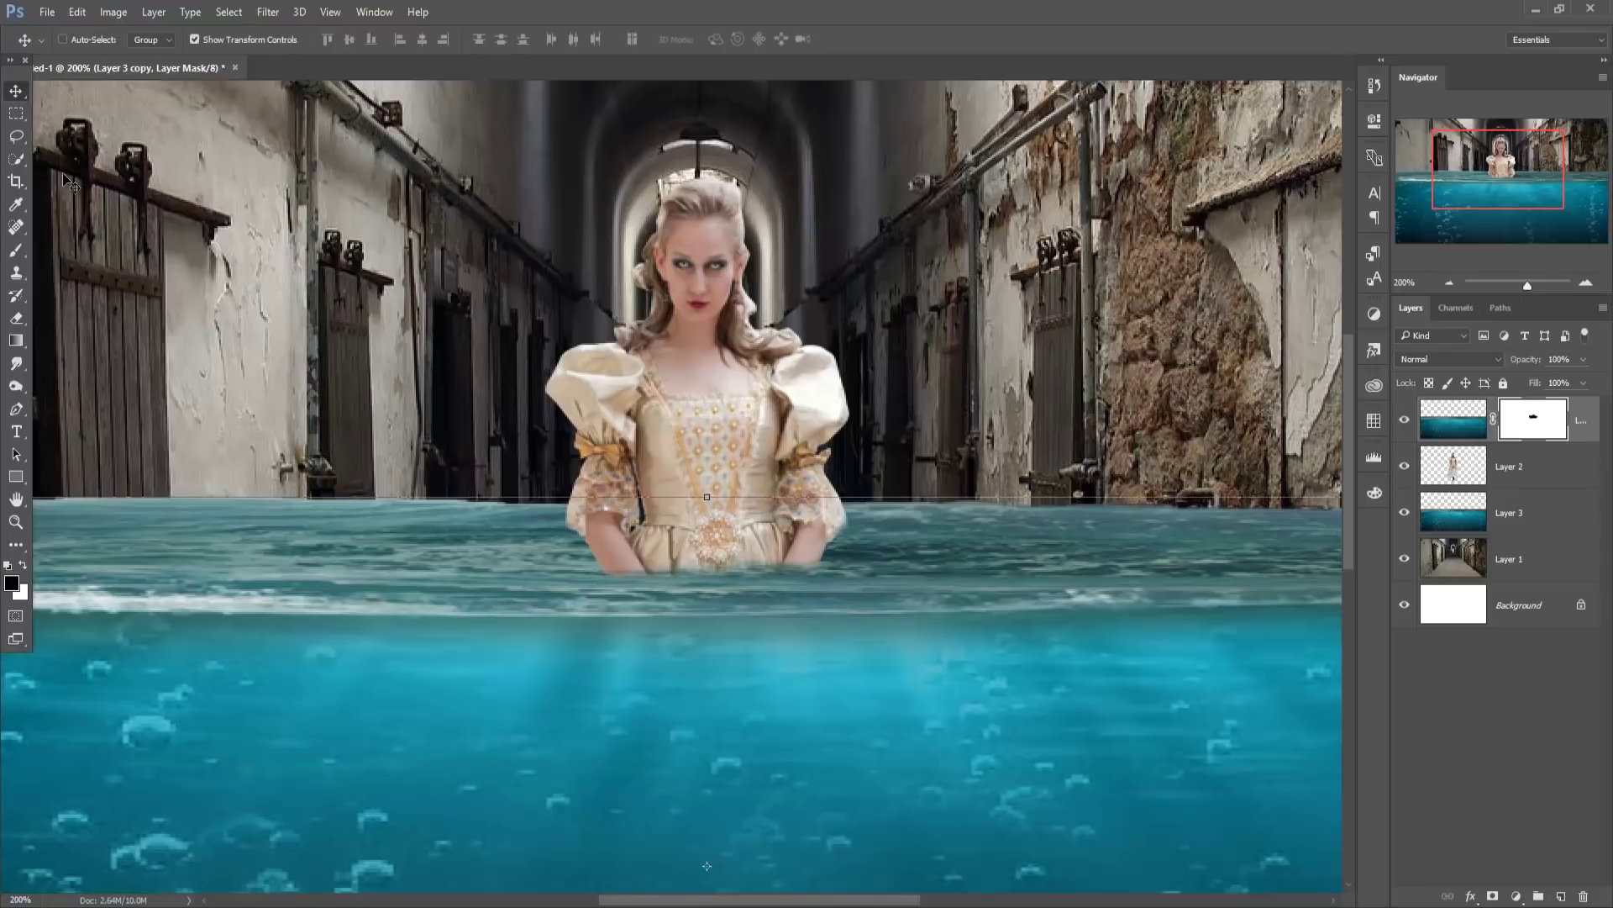
# Trace a closed Pen path along the wavy waterline and around the lower canvas corners.
pyautogui.hotkey('ctrl', '-')
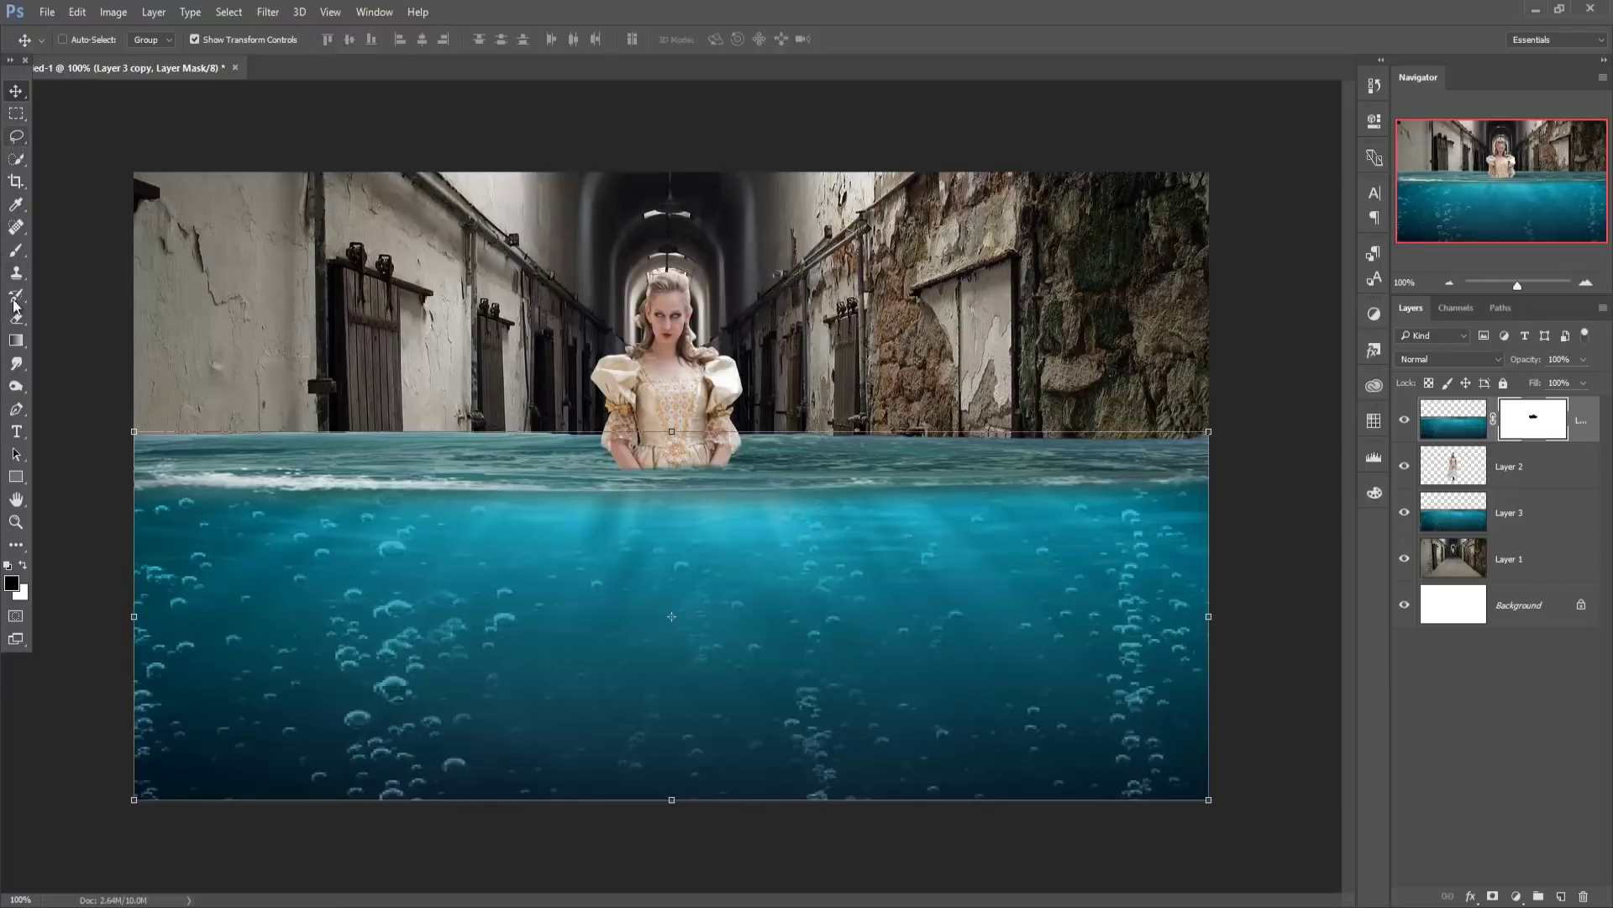
pyautogui.click(16, 409)
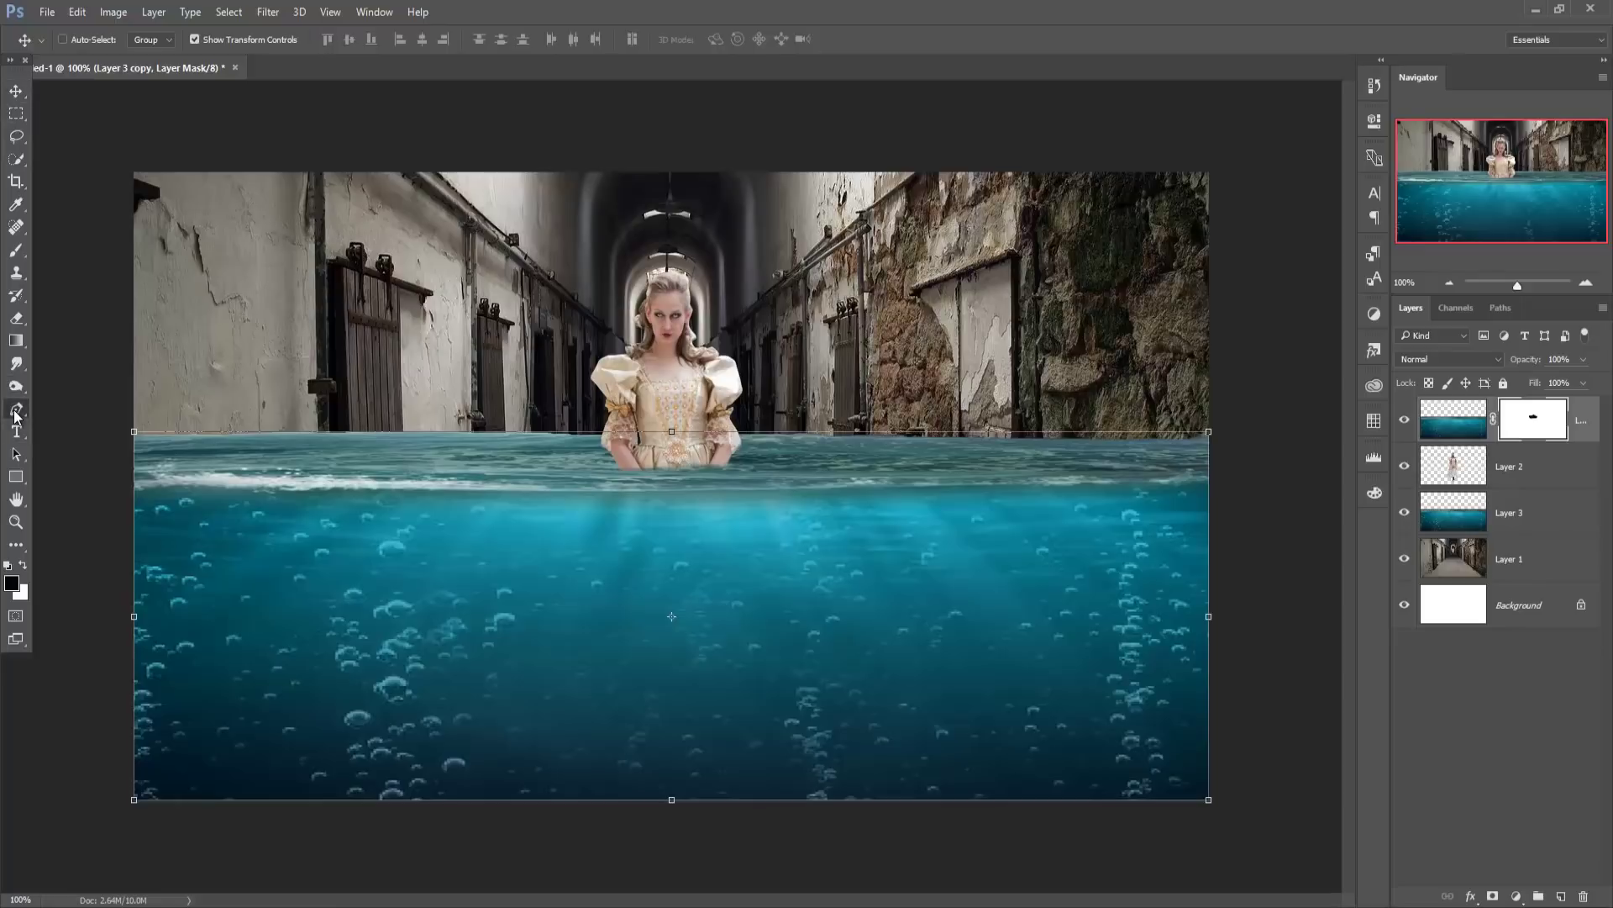
pyautogui.click(132, 492)
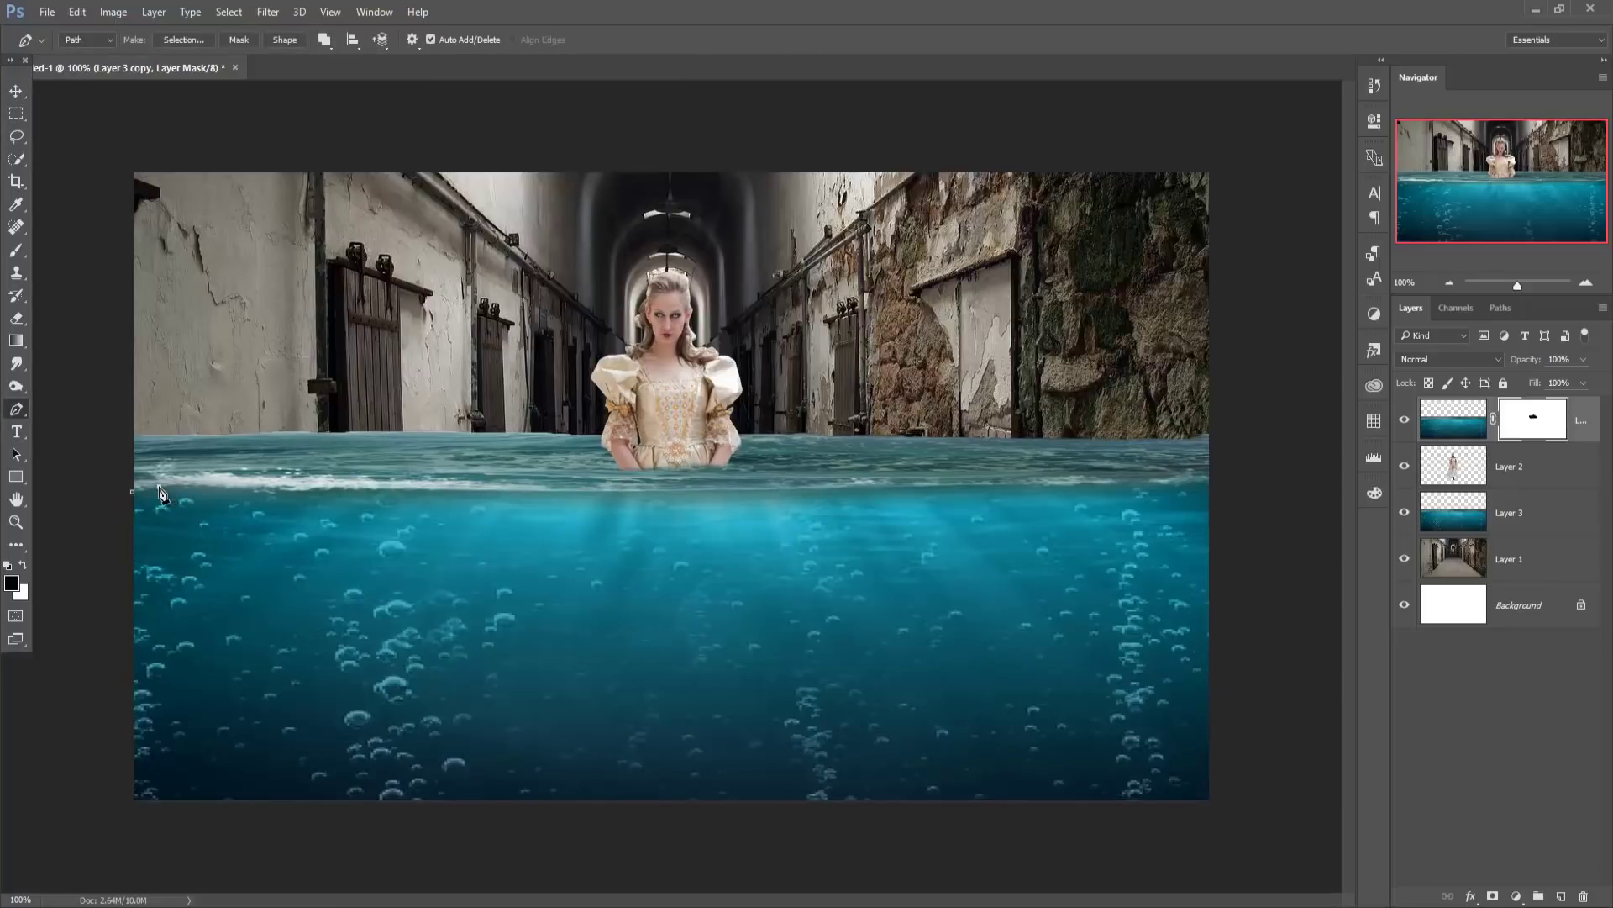
pyautogui.moveTo(223, 485); pyautogui.dragTo(403, 490)
pyautogui.moveTo(504, 488); pyautogui.dragTo(614, 489)
pyautogui.moveTo(788, 485); pyautogui.dragTo(1007, 483)
pyautogui.moveTo(1179, 477); pyautogui.dragTo(1206, 476)
pyautogui.click(1214, 800)
pyautogui.click(131, 804)
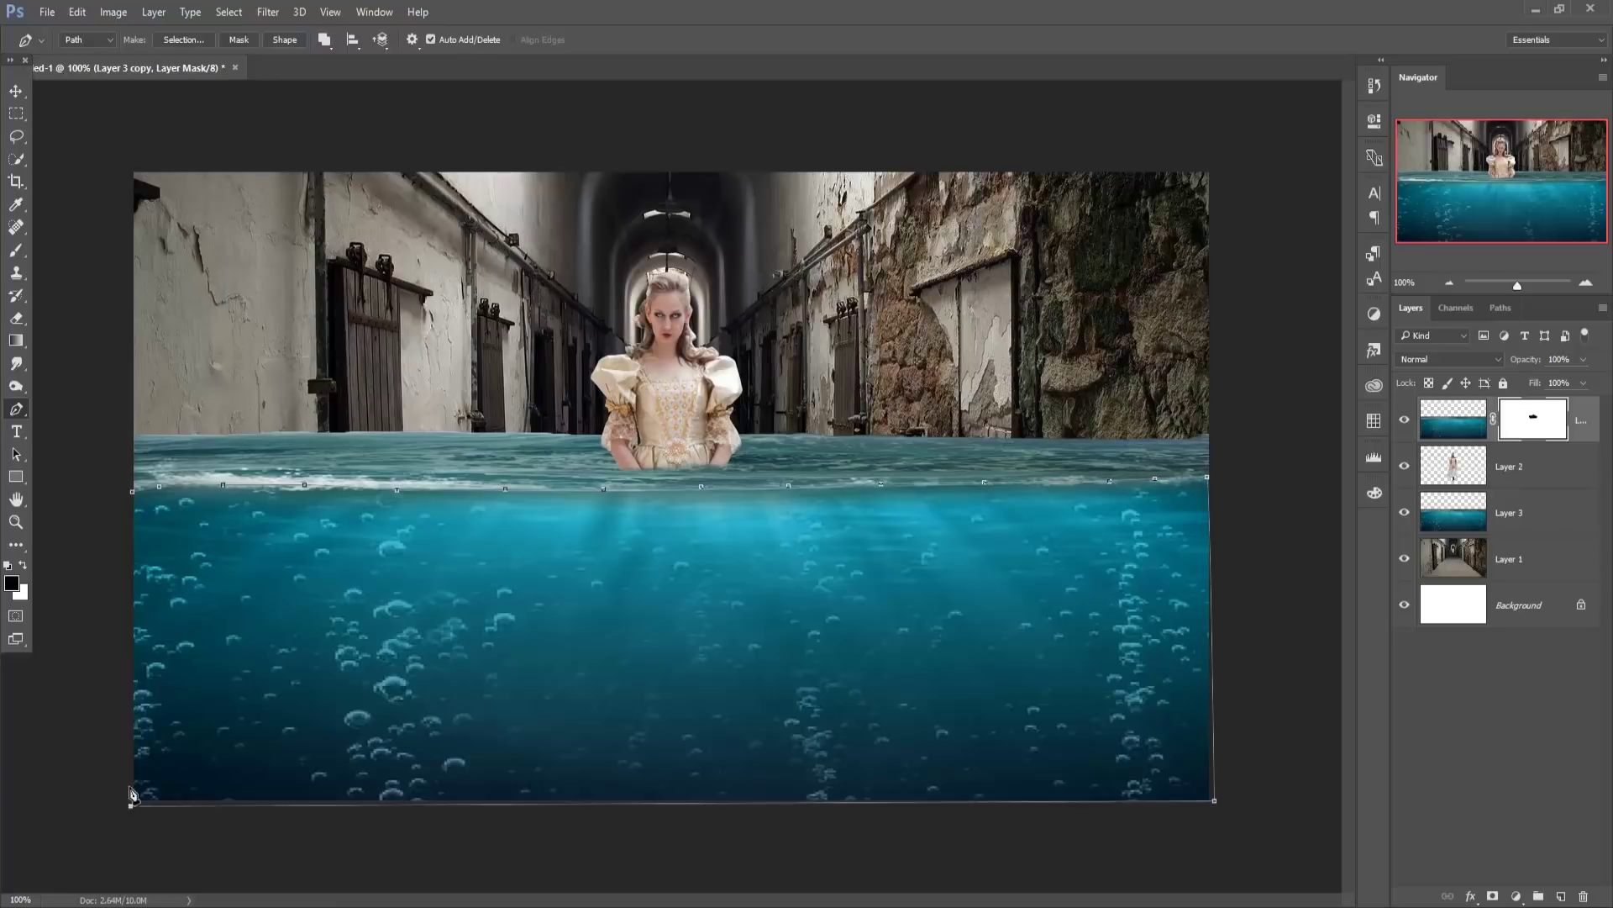
pyautogui.click(132, 491)
# Convert the traced path into an active selection.
pyautogui.rightClick(534, 596)
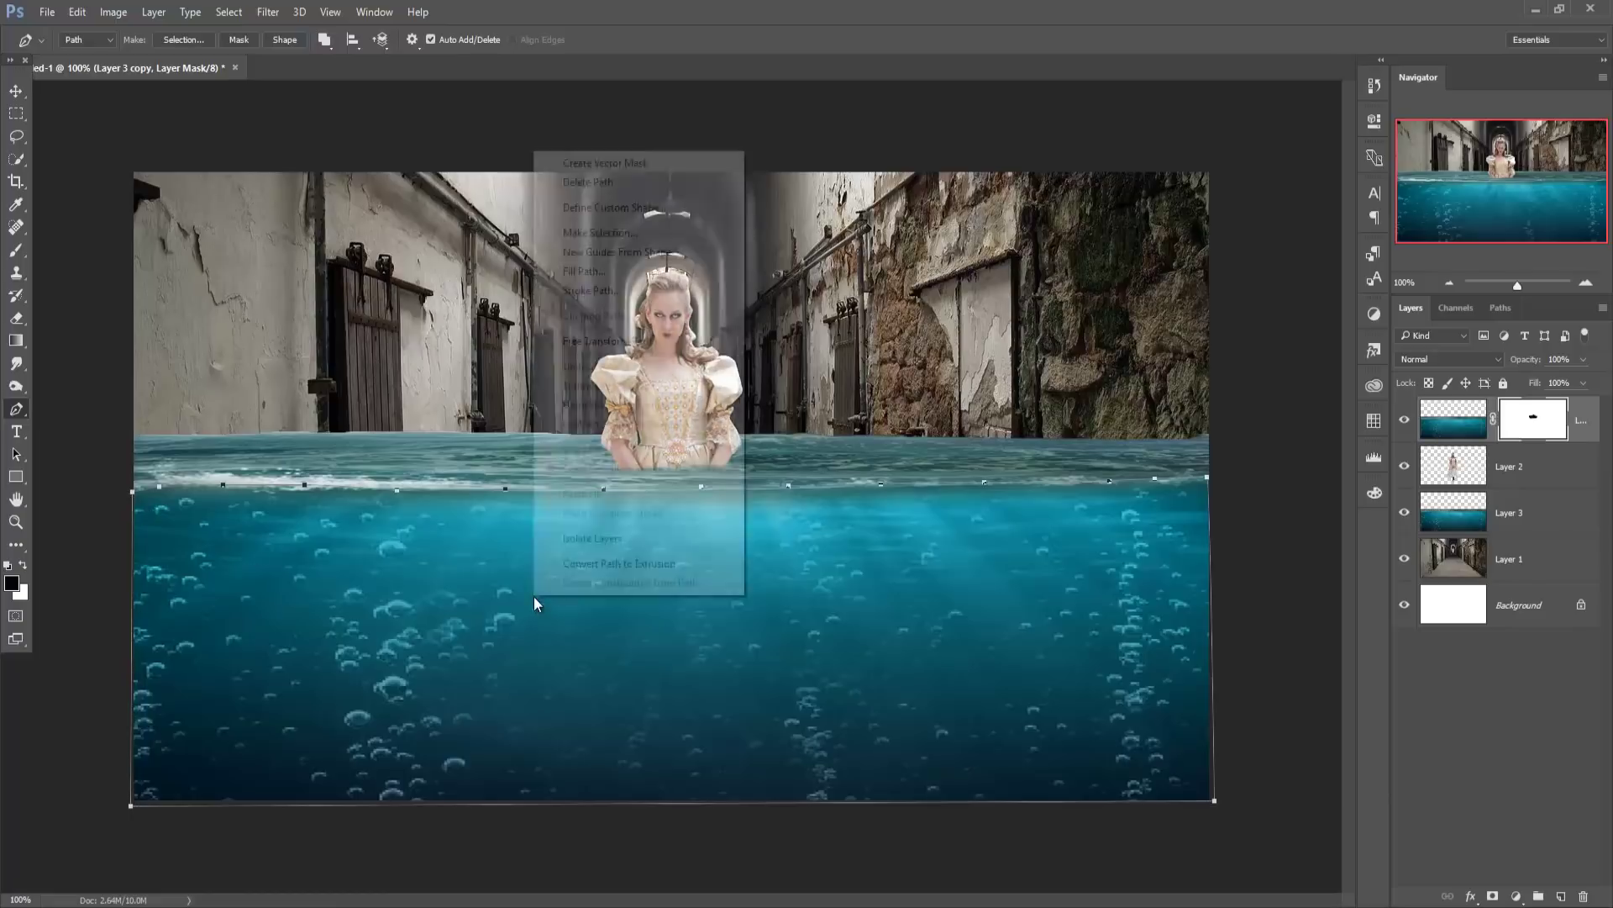
pyautogui.click(623, 232)
pyautogui.click(906, 272)
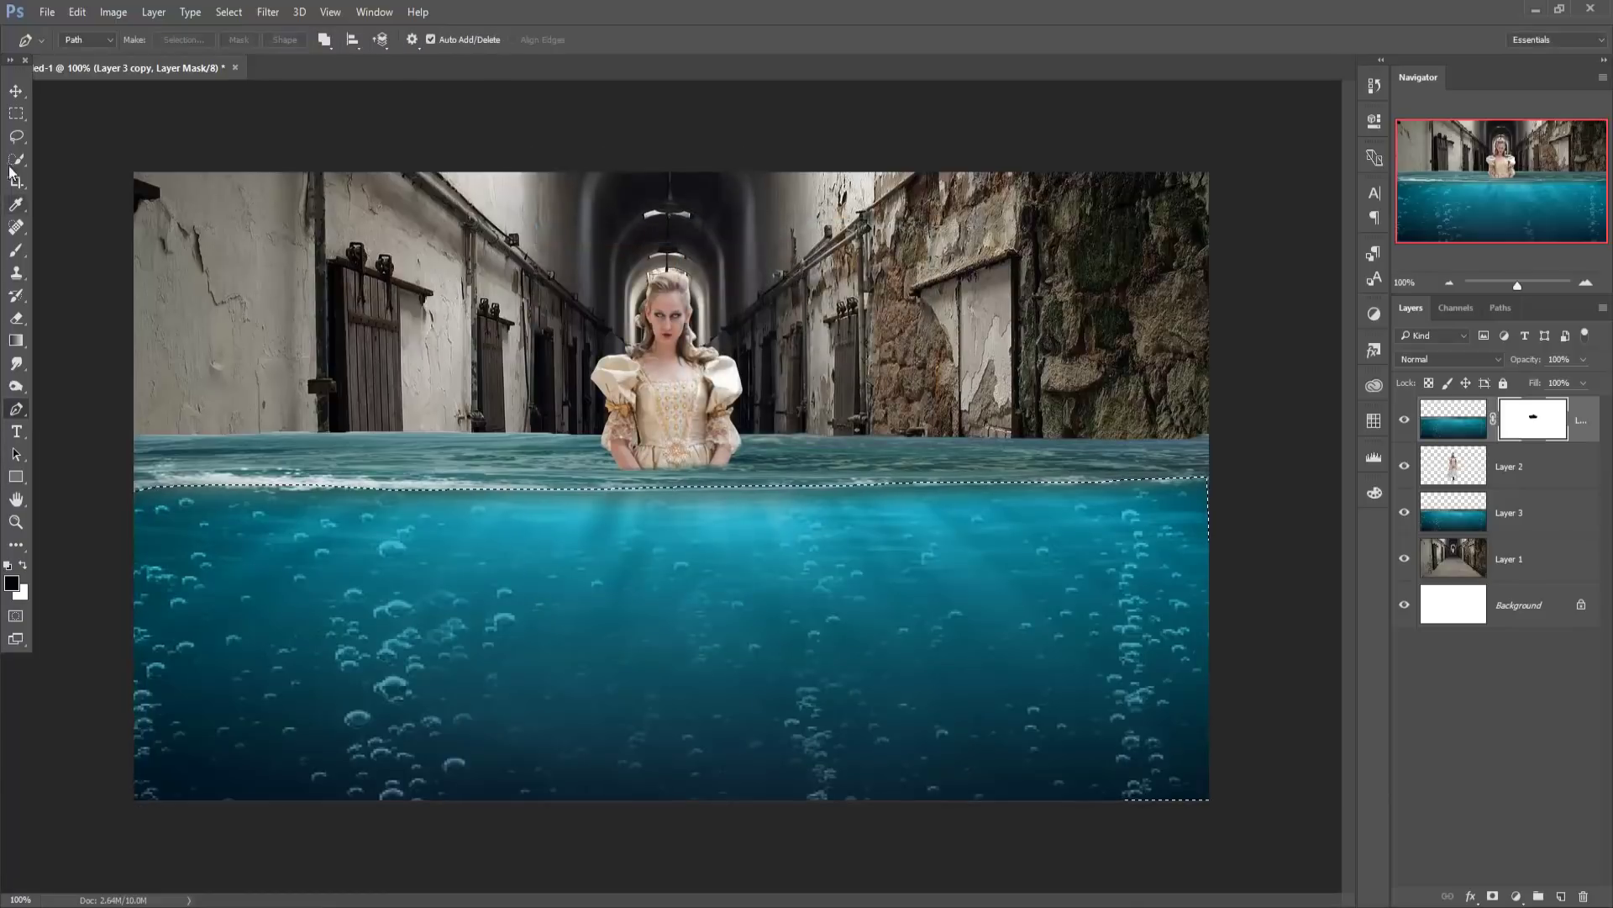
# Cut the selected underwater area from the water copy and paste it as new Layer 4.
pyautogui.click(13, 97)
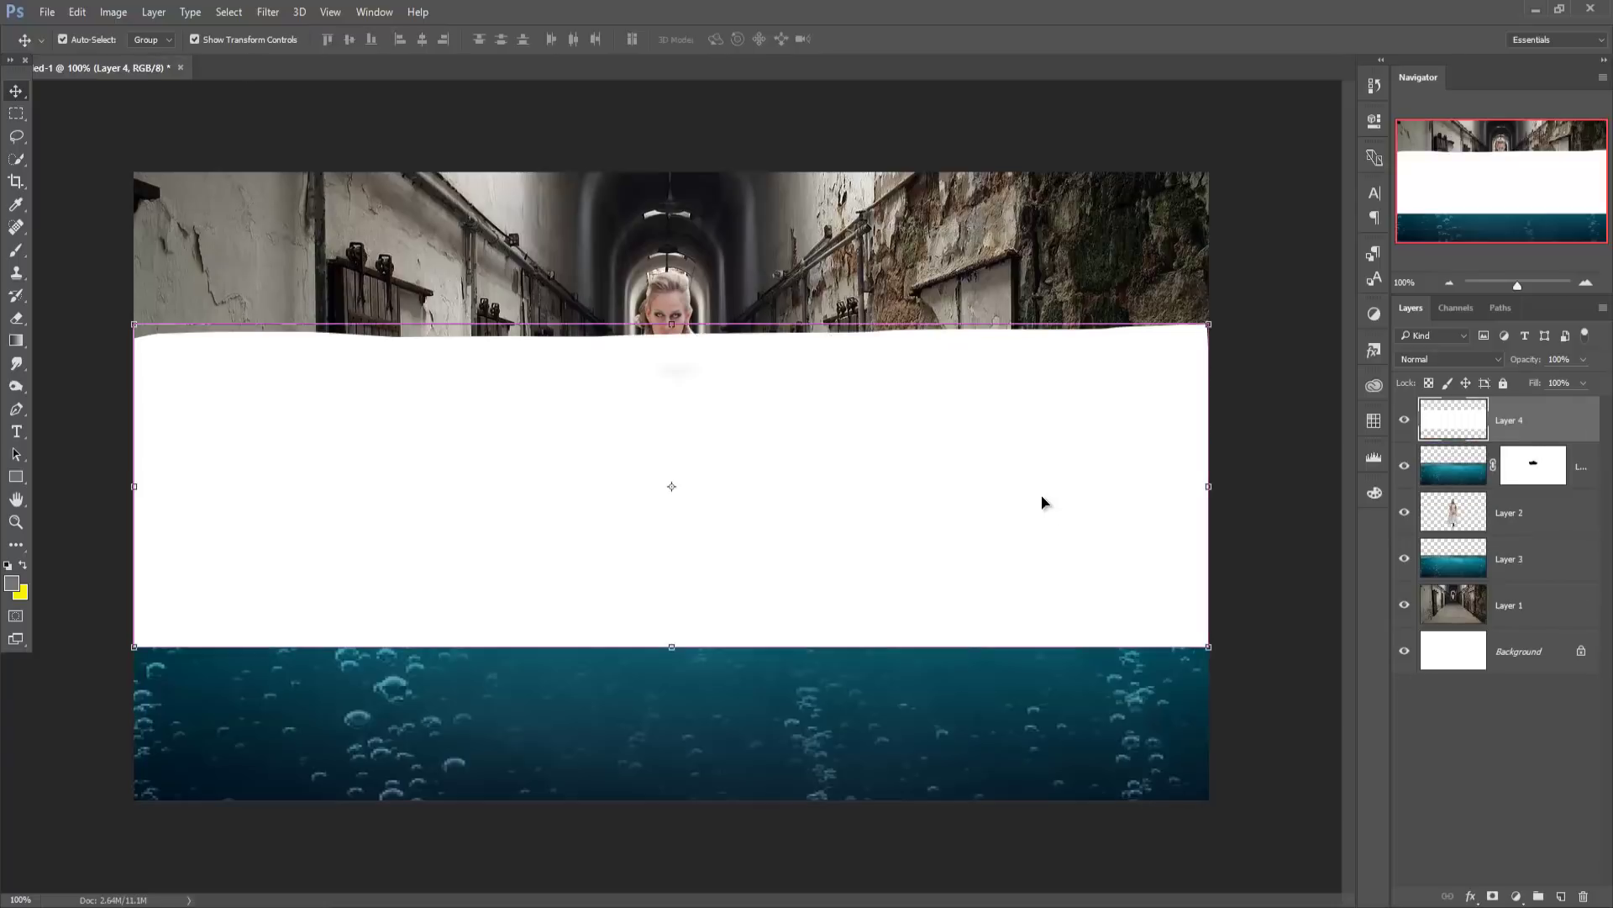
pyautogui.hotkey('ctrl', 'd')
pyautogui.hotkey('ctrl', '2')
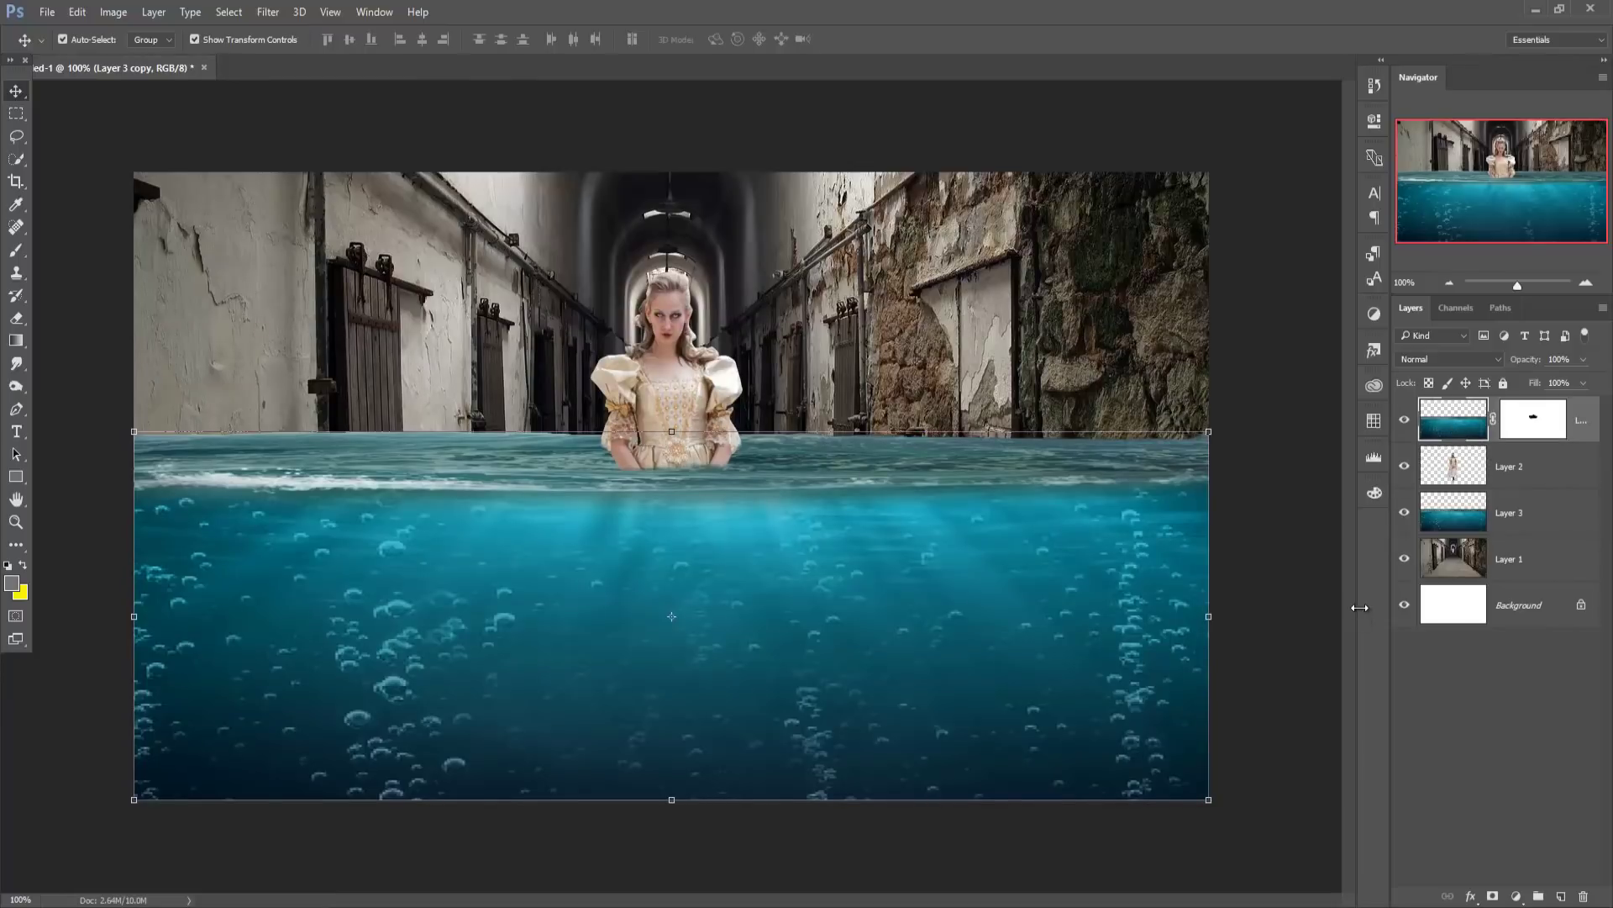
pyautogui.hotkey('ctrl', 'z')
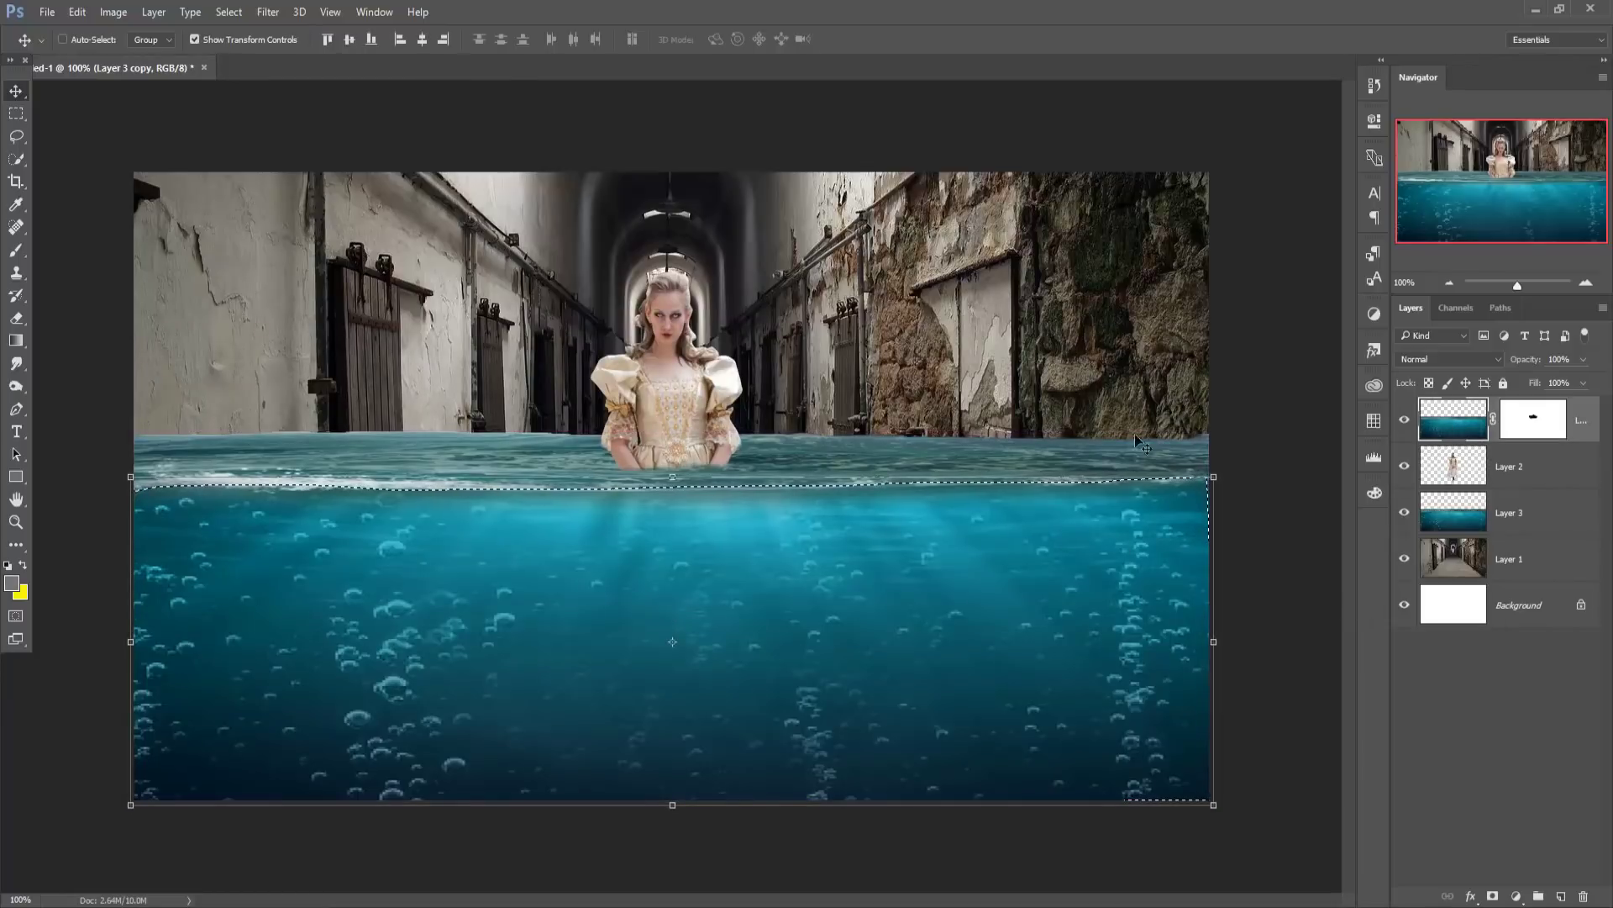
pyautogui.click(77, 12)
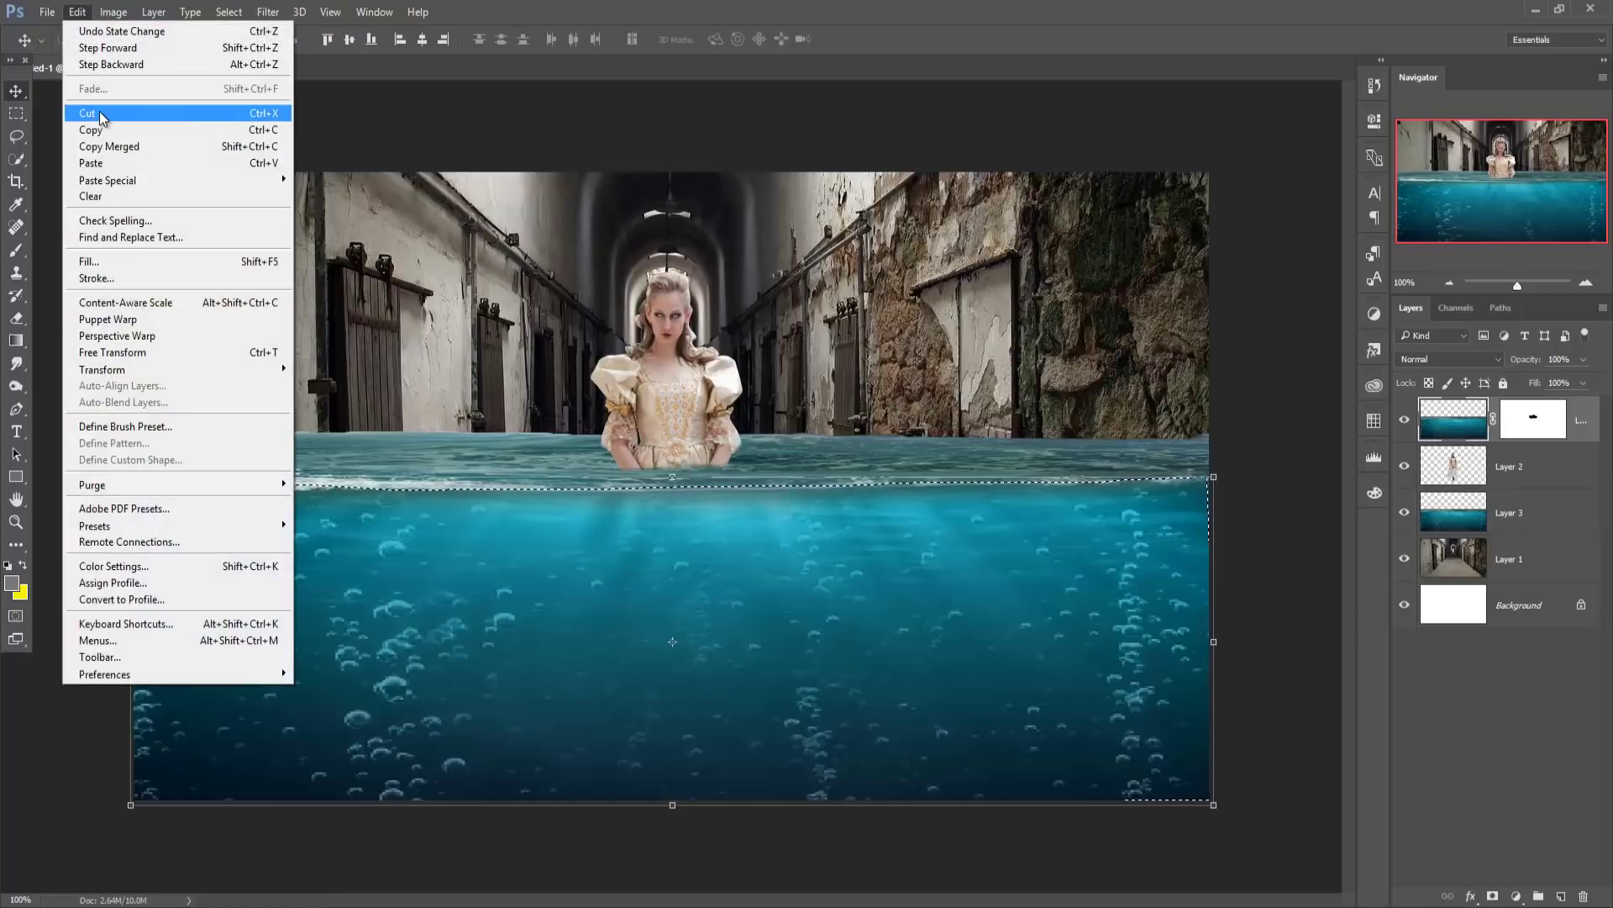
pyautogui.click(88, 112)
pyautogui.click(77, 12)
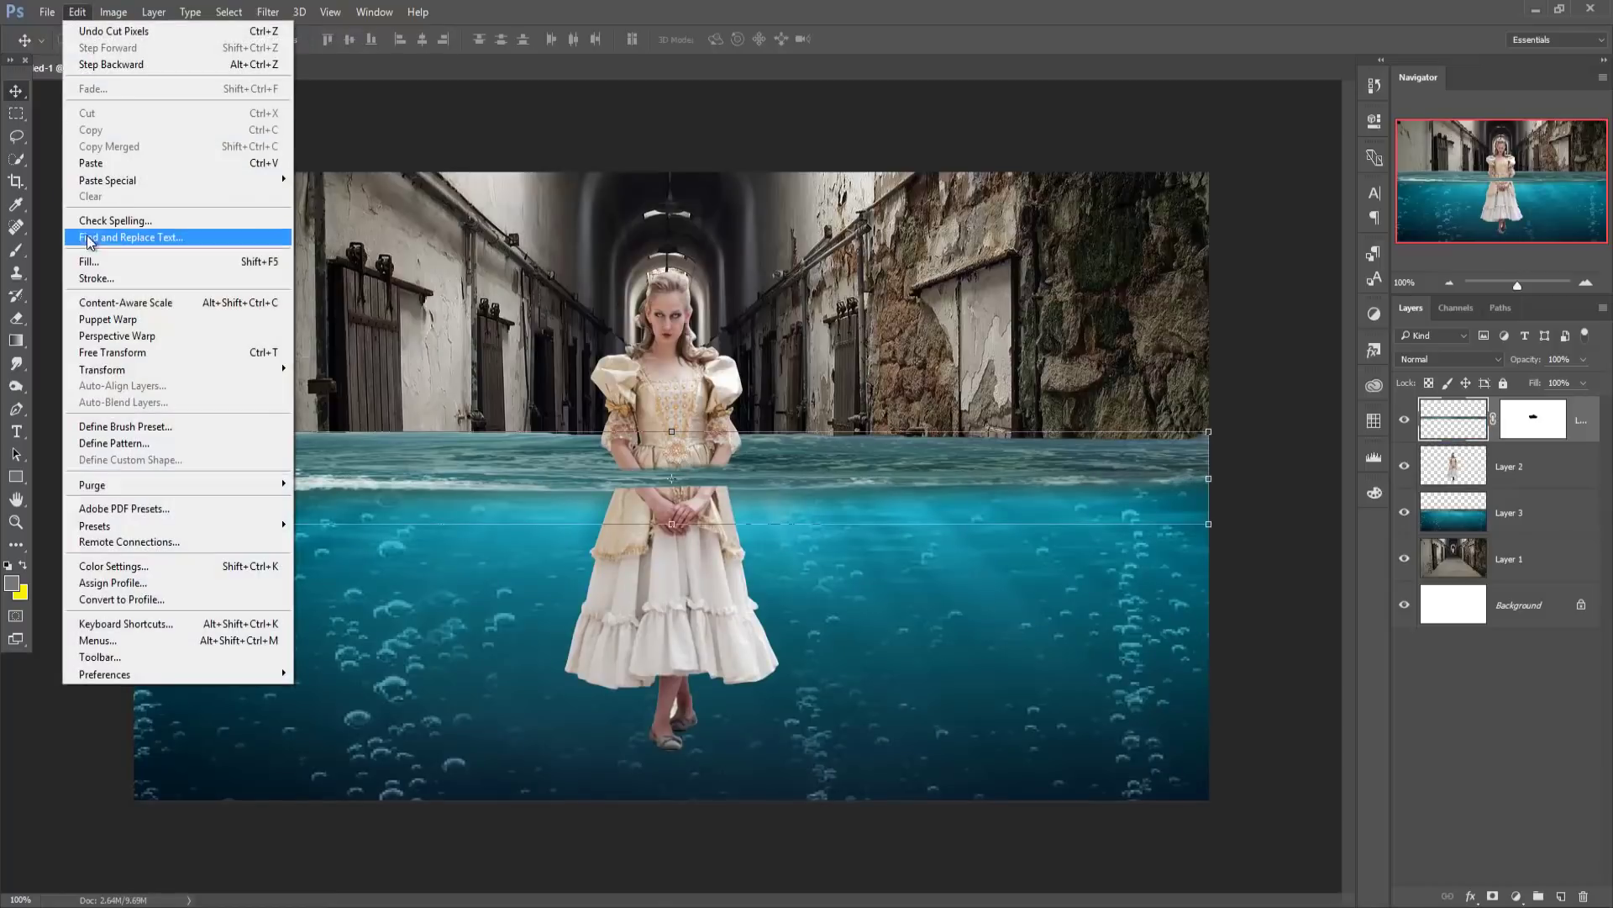
pyautogui.click(93, 163)
# Nudge the pasted water into place over the lower corridor and turn off transform controls.
pyautogui.moveTo(738, 542)
pyautogui.mouseDown()
pyautogui.moveTo(741, 564)
pyautogui.moveTo(706, 549)
pyautogui.mouseUp()
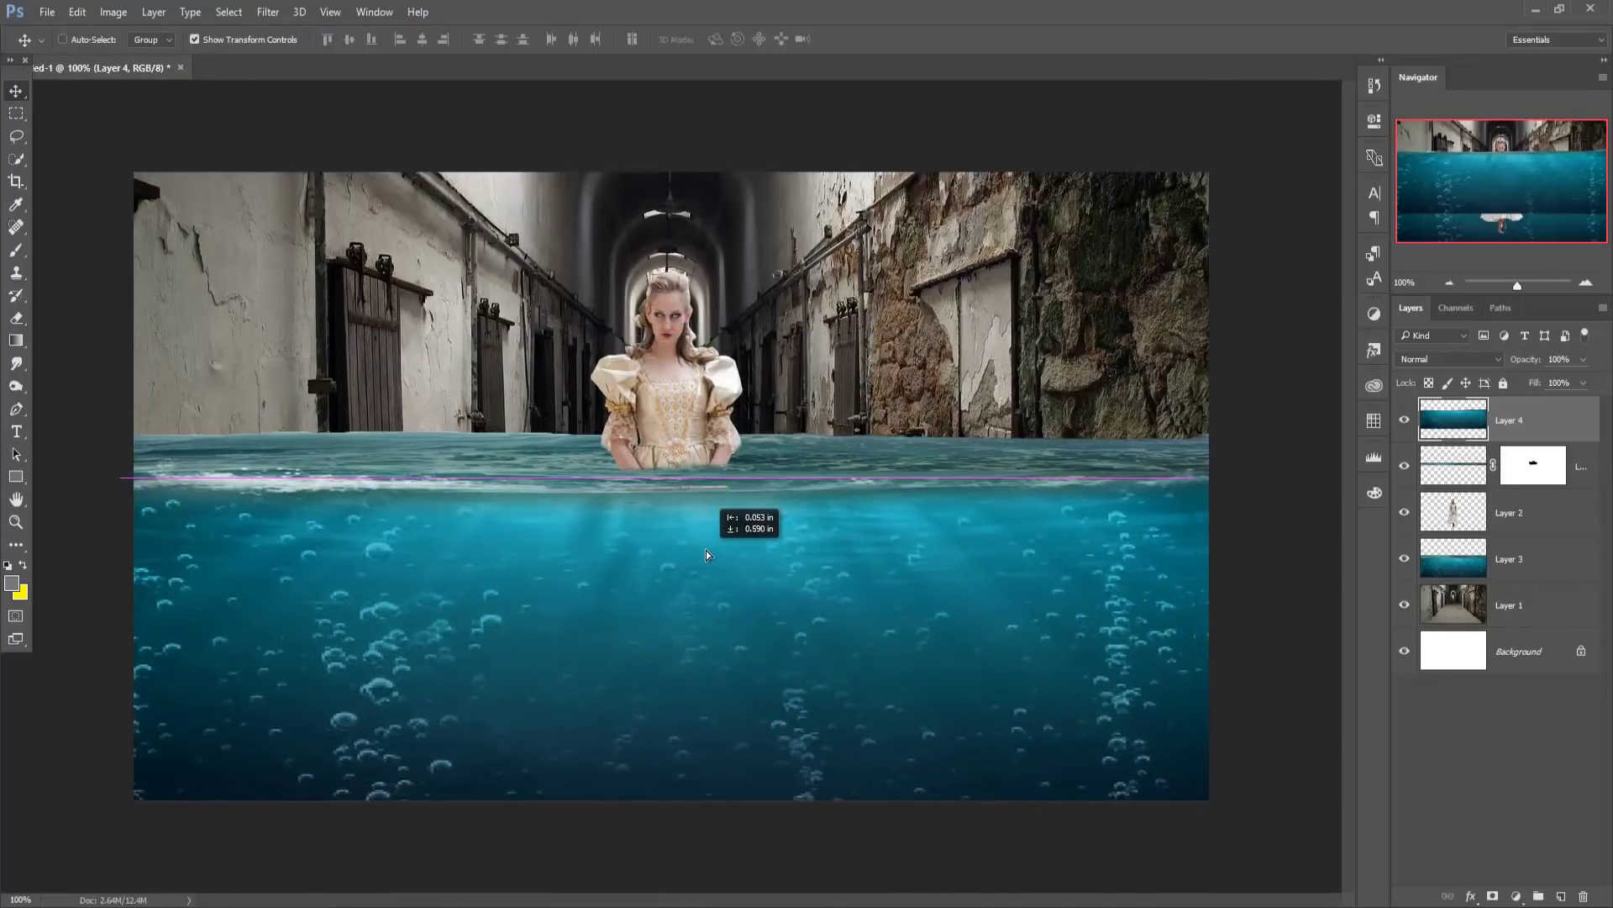
pyautogui.moveTo(706, 550); pyautogui.dragTo(705, 548)
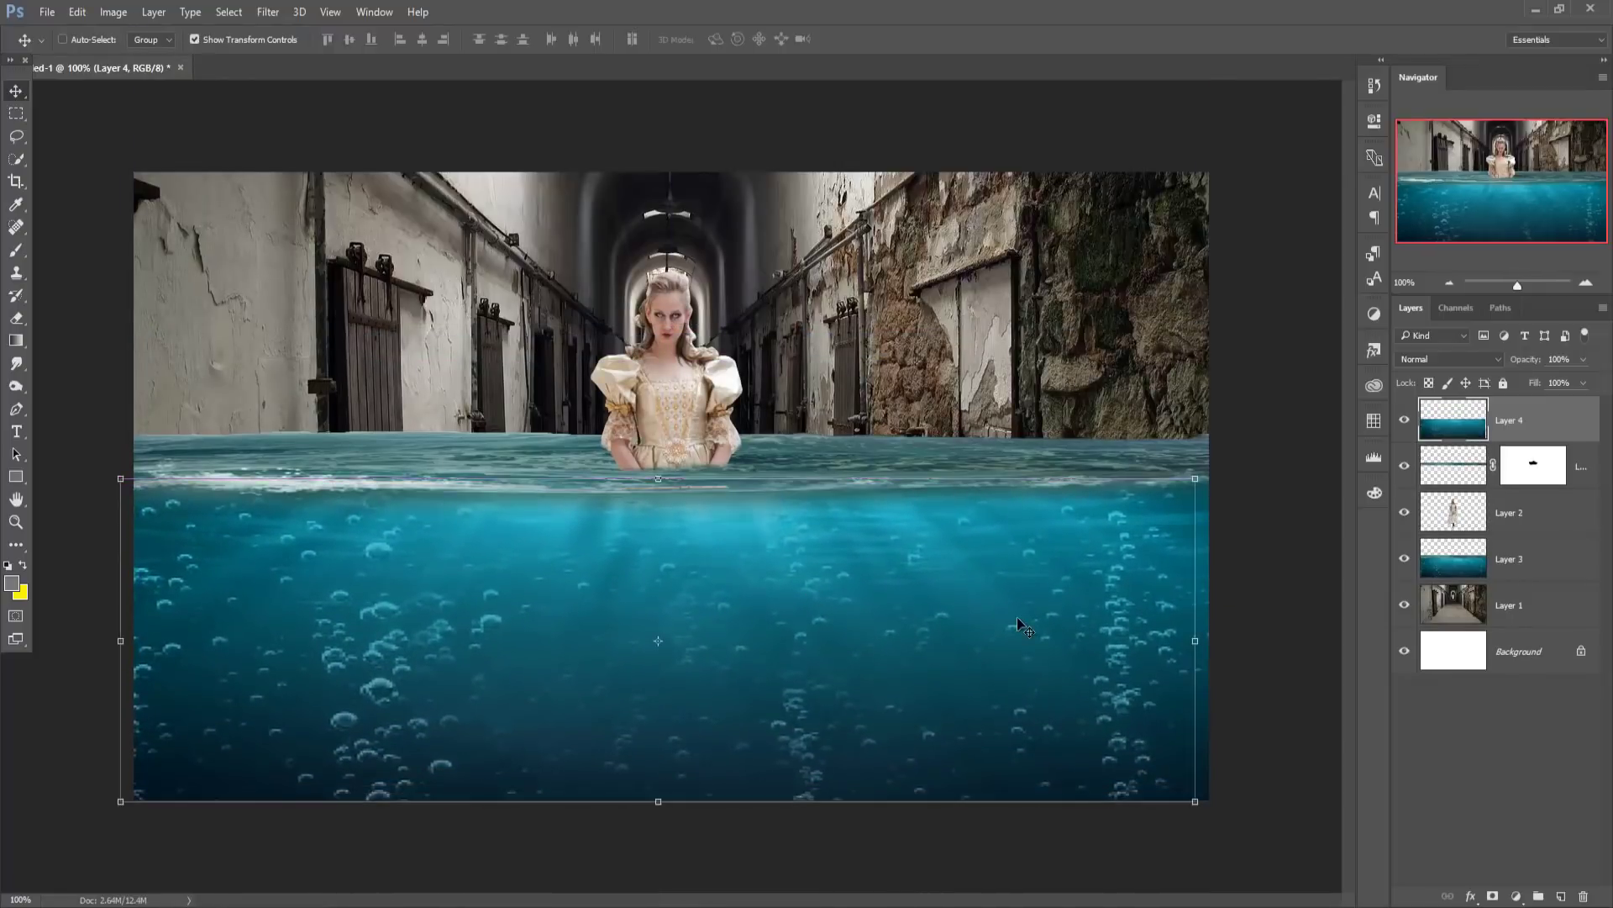
pyautogui.press('Up')
pyautogui.press('Up')
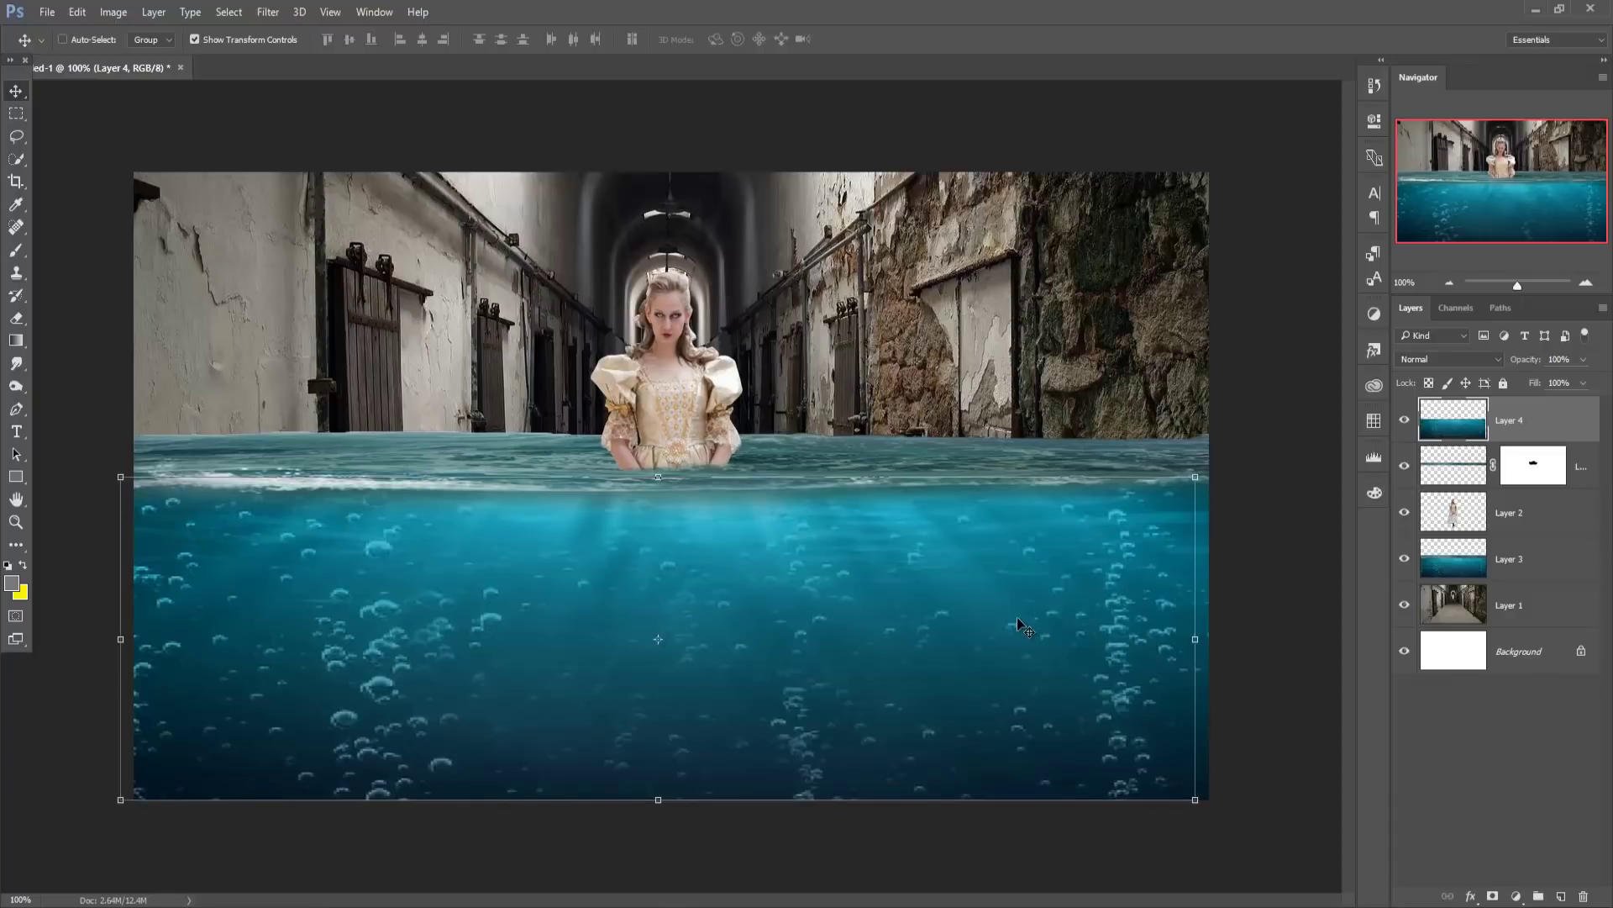
pyautogui.press('Right')
pyautogui.press('Right')
pyautogui.press('Right')
pyautogui.press('Right')
pyautogui.press('Right')
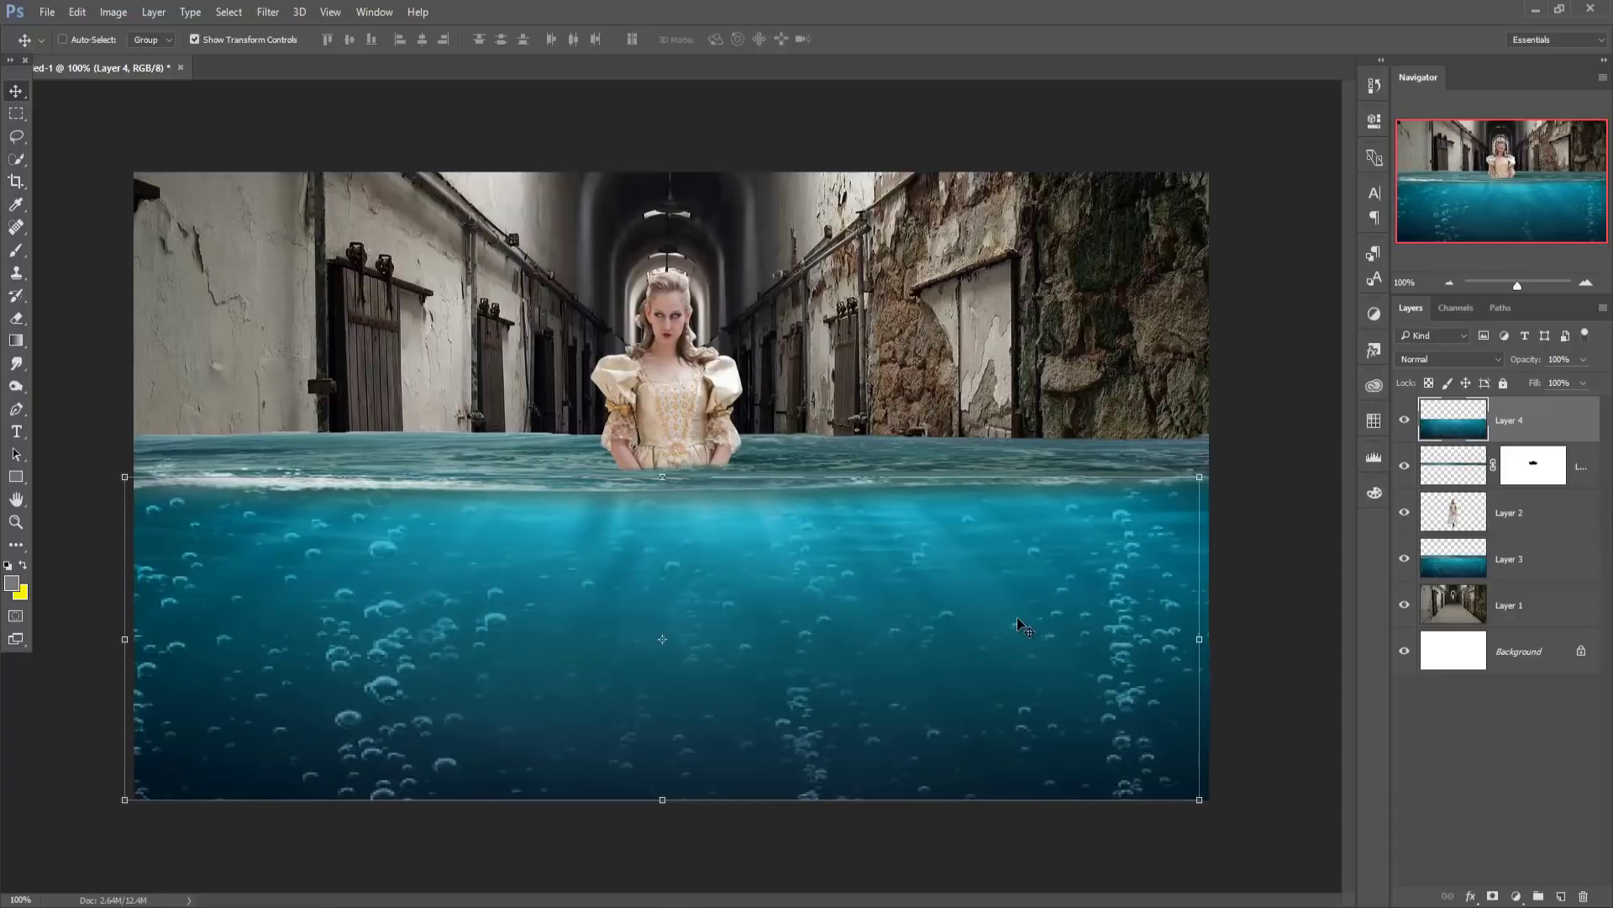
pyautogui.press('Right')
pyautogui.press('Right')
pyautogui.press('Right')
pyautogui.press('Right')
pyautogui.press('Right')
pyautogui.press('Right')
pyautogui.press('Right')
pyautogui.press('Right')
pyautogui.press('Right')
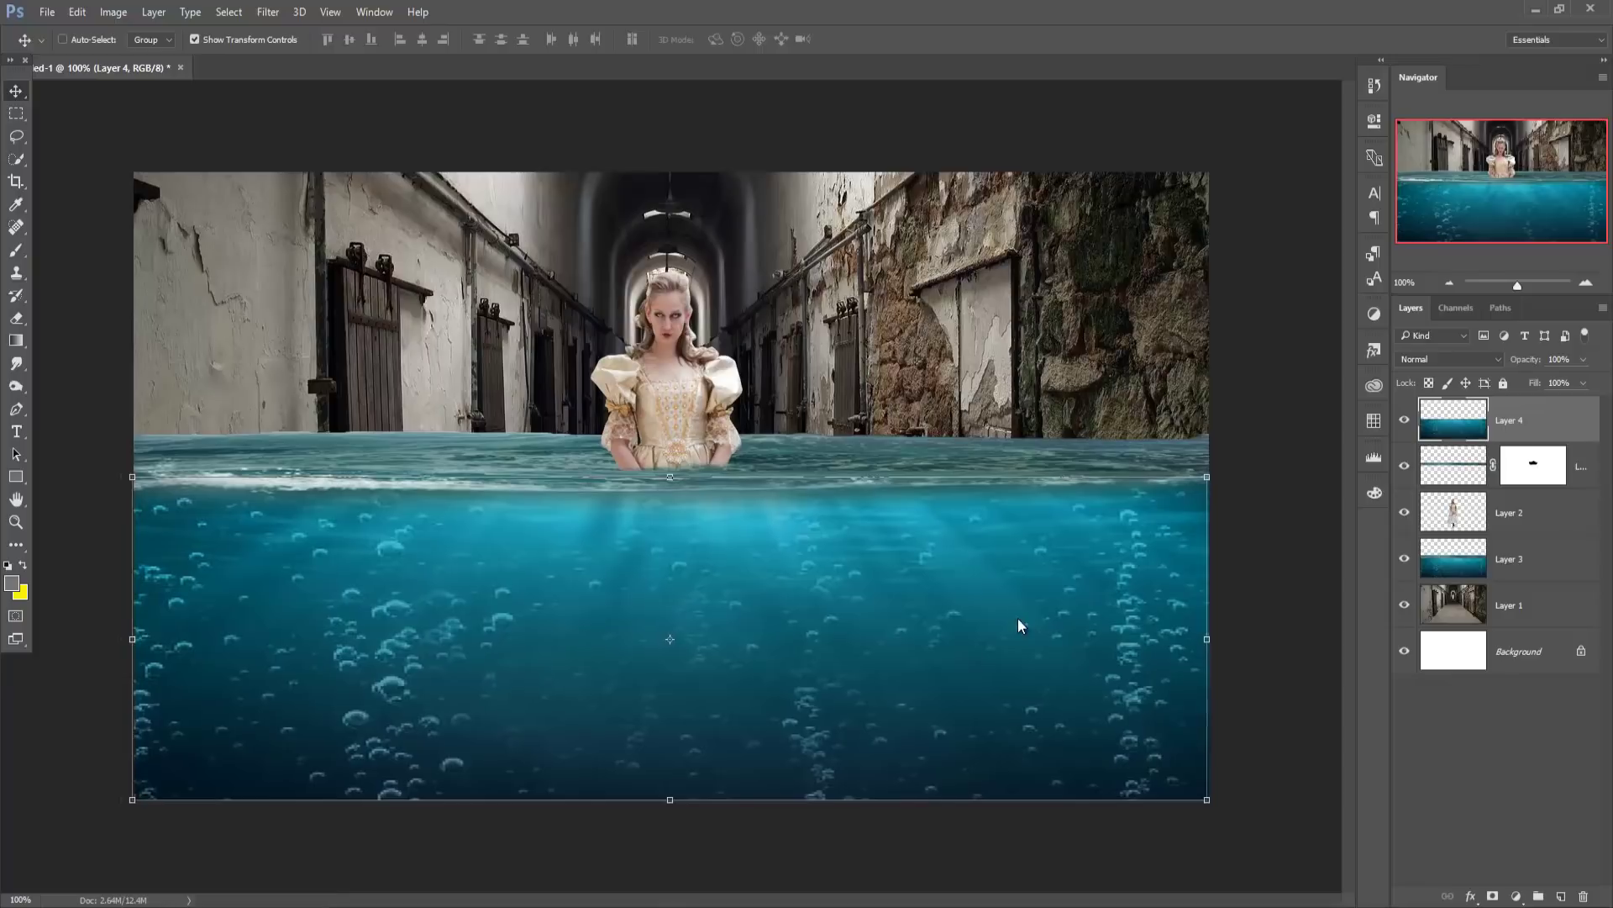
pyautogui.press('Right')
pyautogui.press('Right')
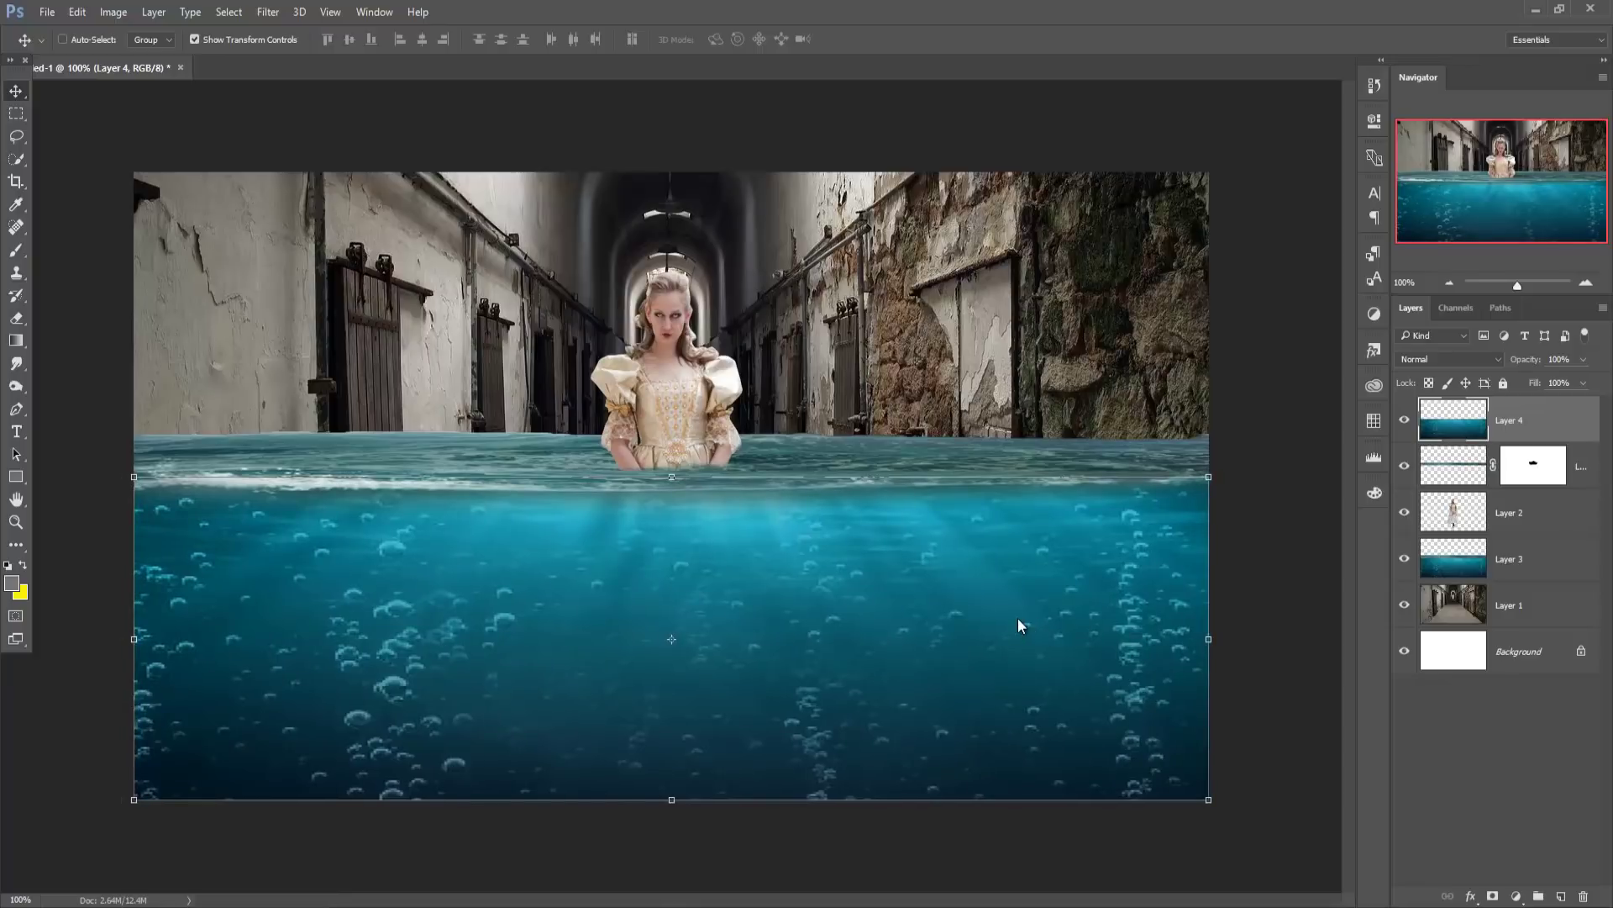
pyautogui.press('Up')
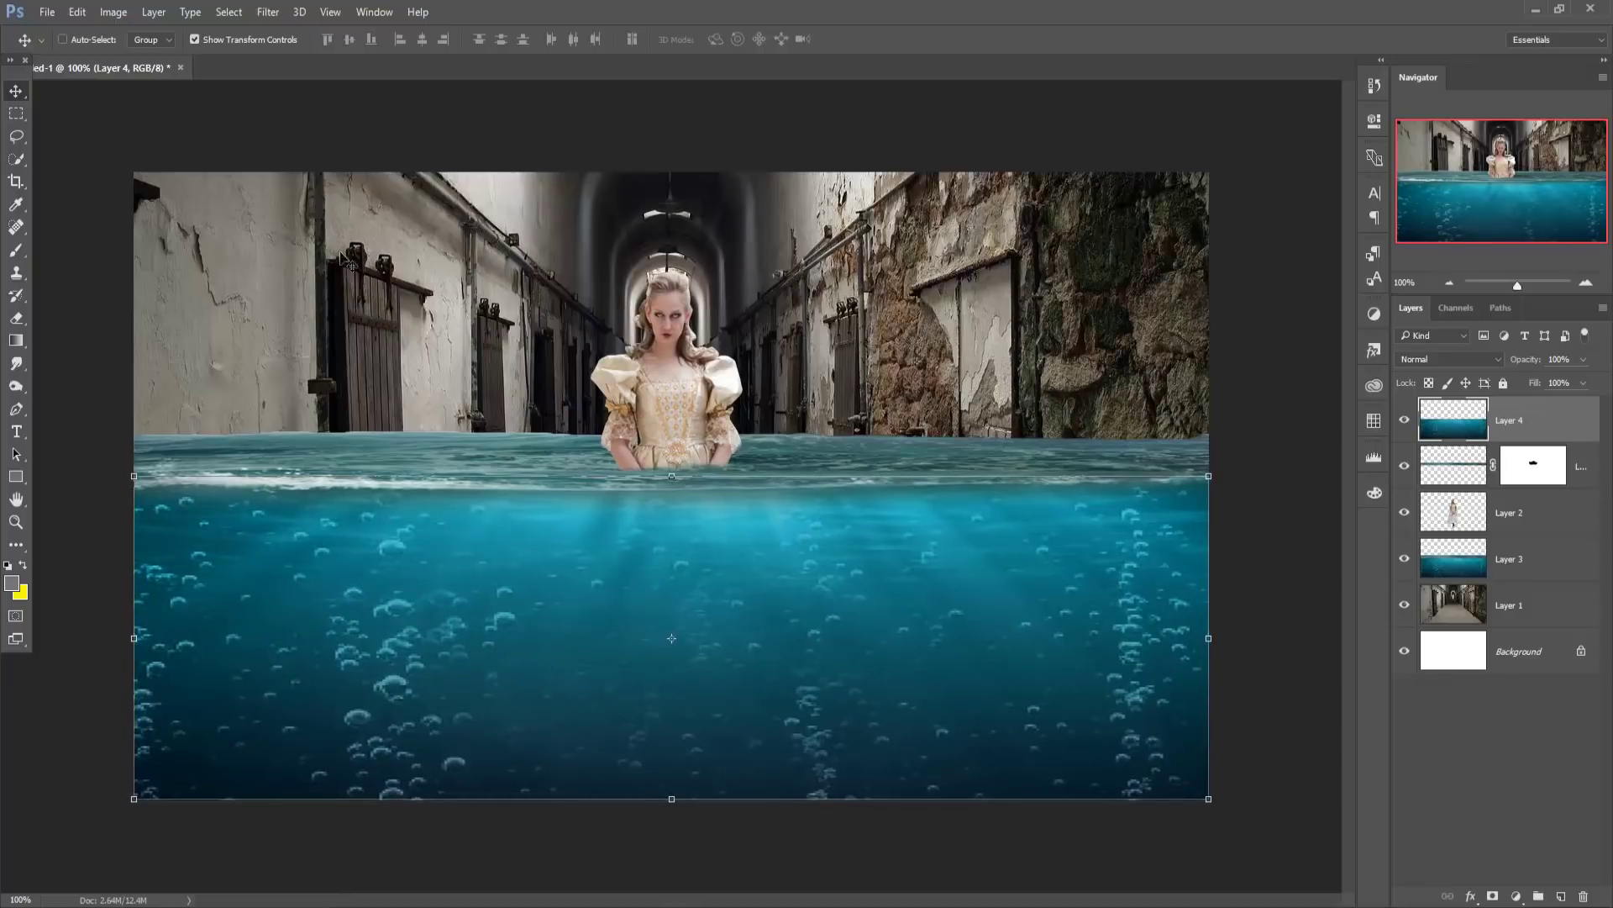
pyautogui.click(195, 38)
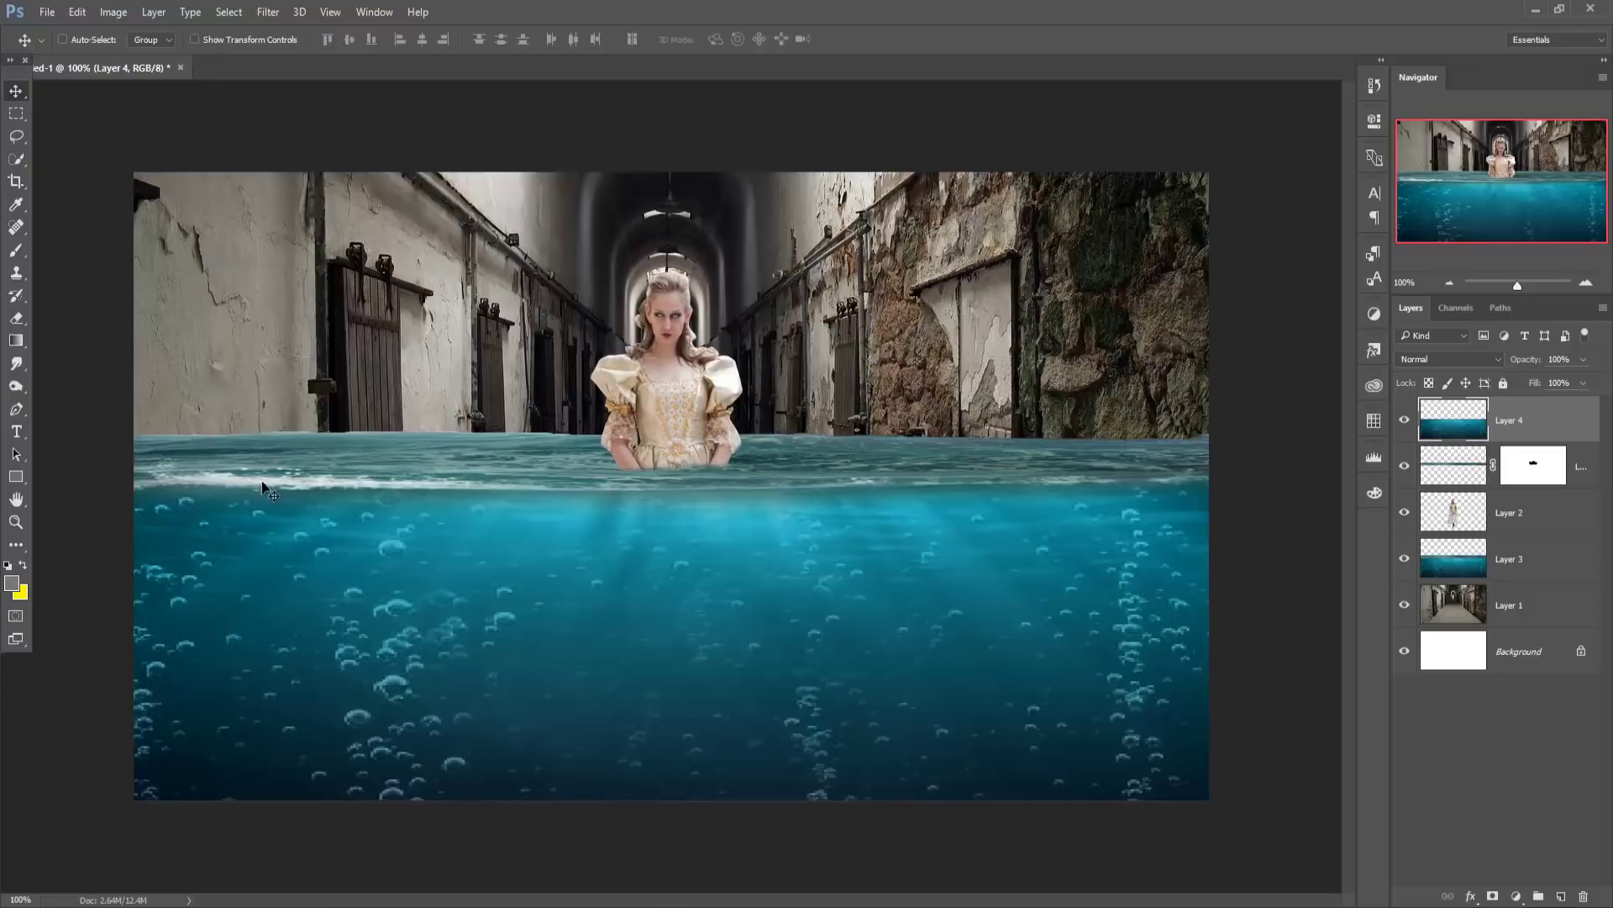
# Lower Layer 4's fill to 29% so the dress shows through the surface water.
pyautogui.click(1583, 382)
pyautogui.moveTo(1576, 405); pyautogui.dragTo(1517, 415)
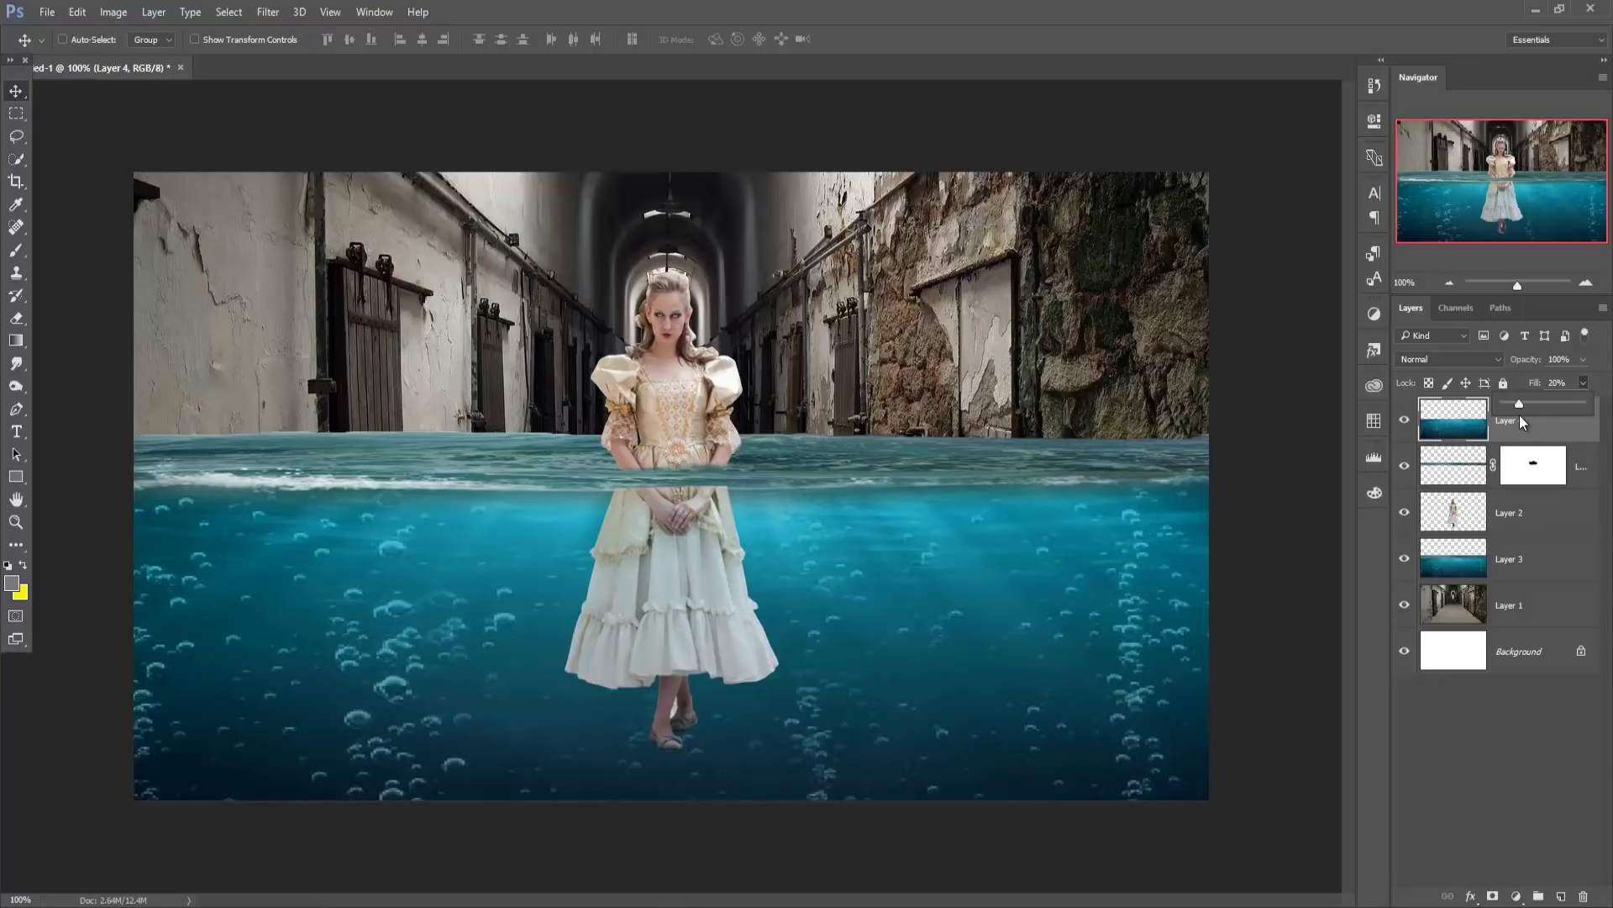
pyautogui.moveTo(1520, 415); pyautogui.dragTo(1523, 415)
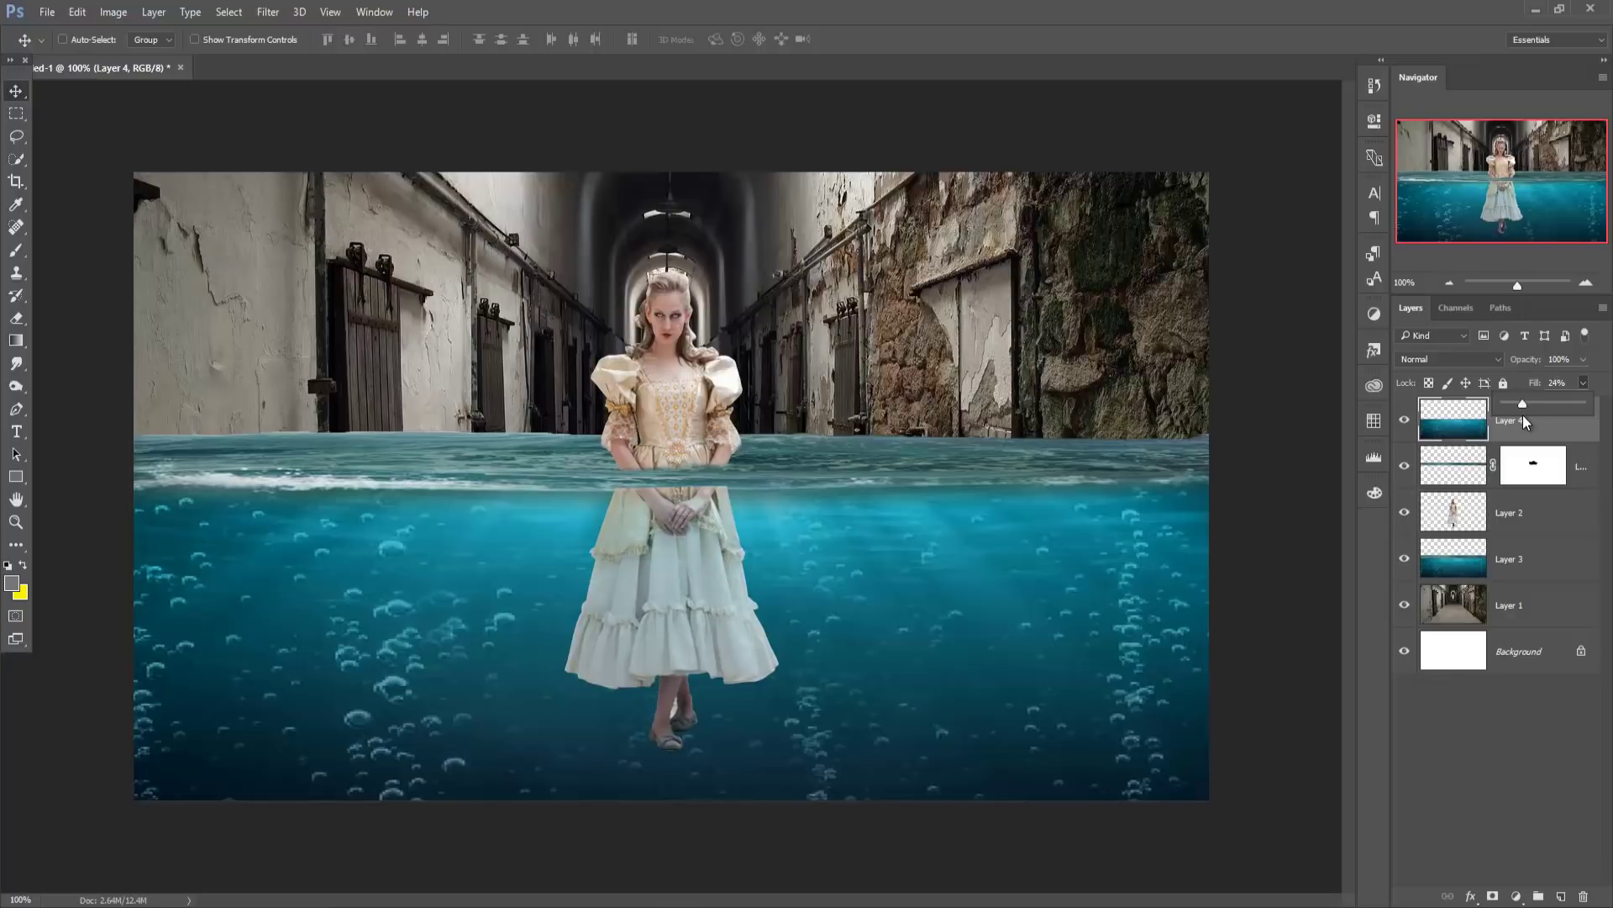
# Fade Layer 3 to 45% opacity to reveal the corridor floor, then select the masked layer.
pyautogui.click(1512, 555)
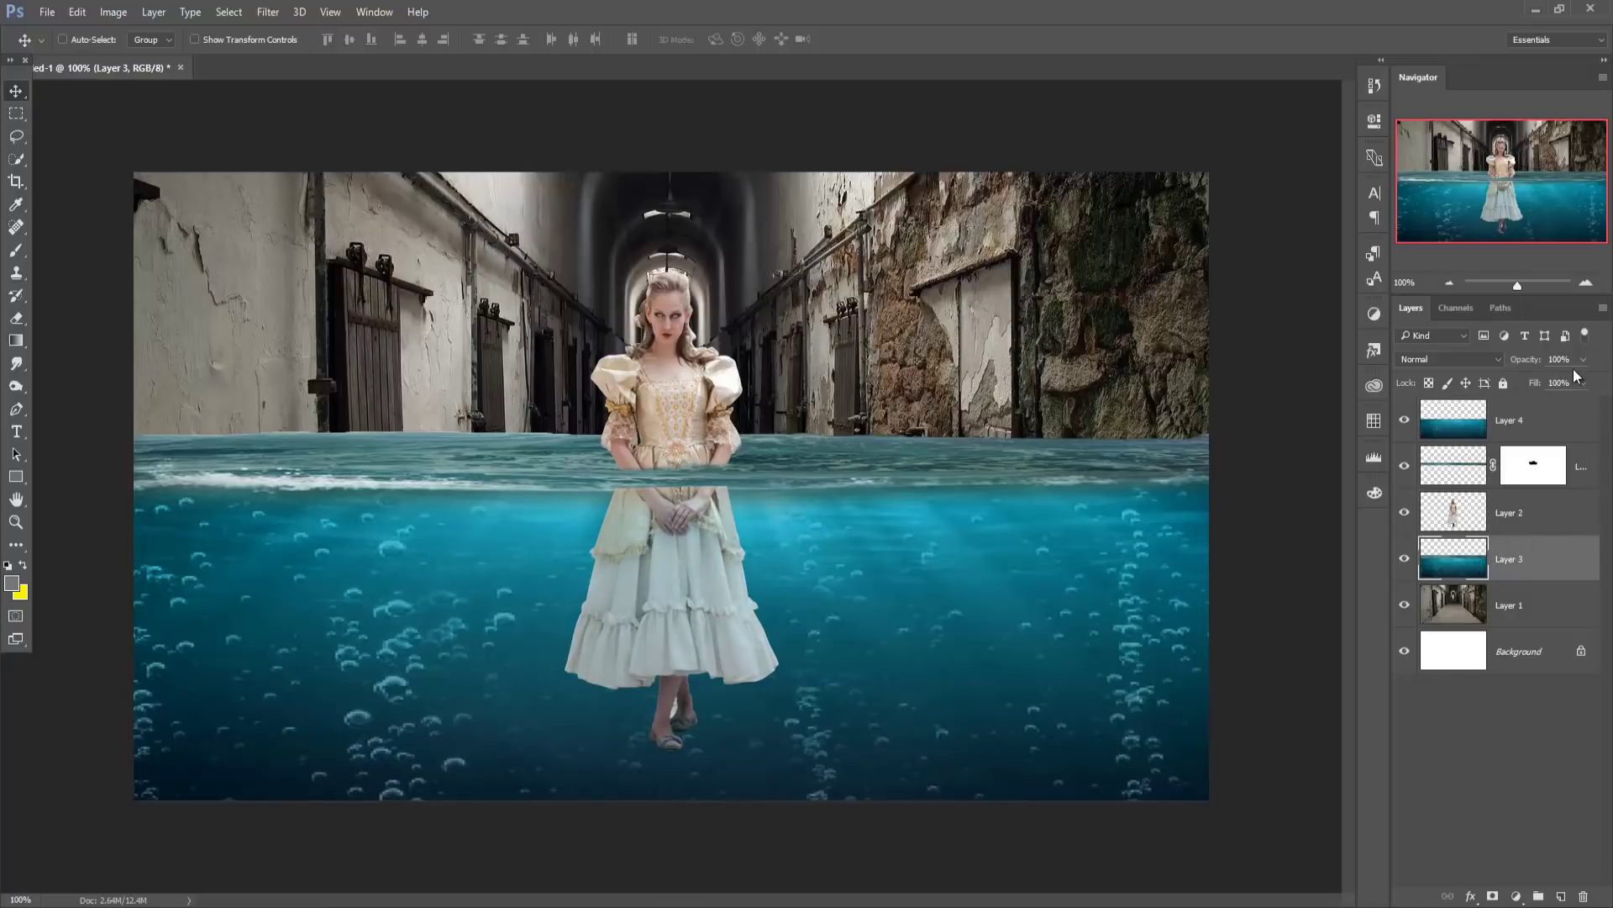
pyautogui.click(1583, 359)
pyautogui.moveTo(1581, 385); pyautogui.dragTo(1536, 385)
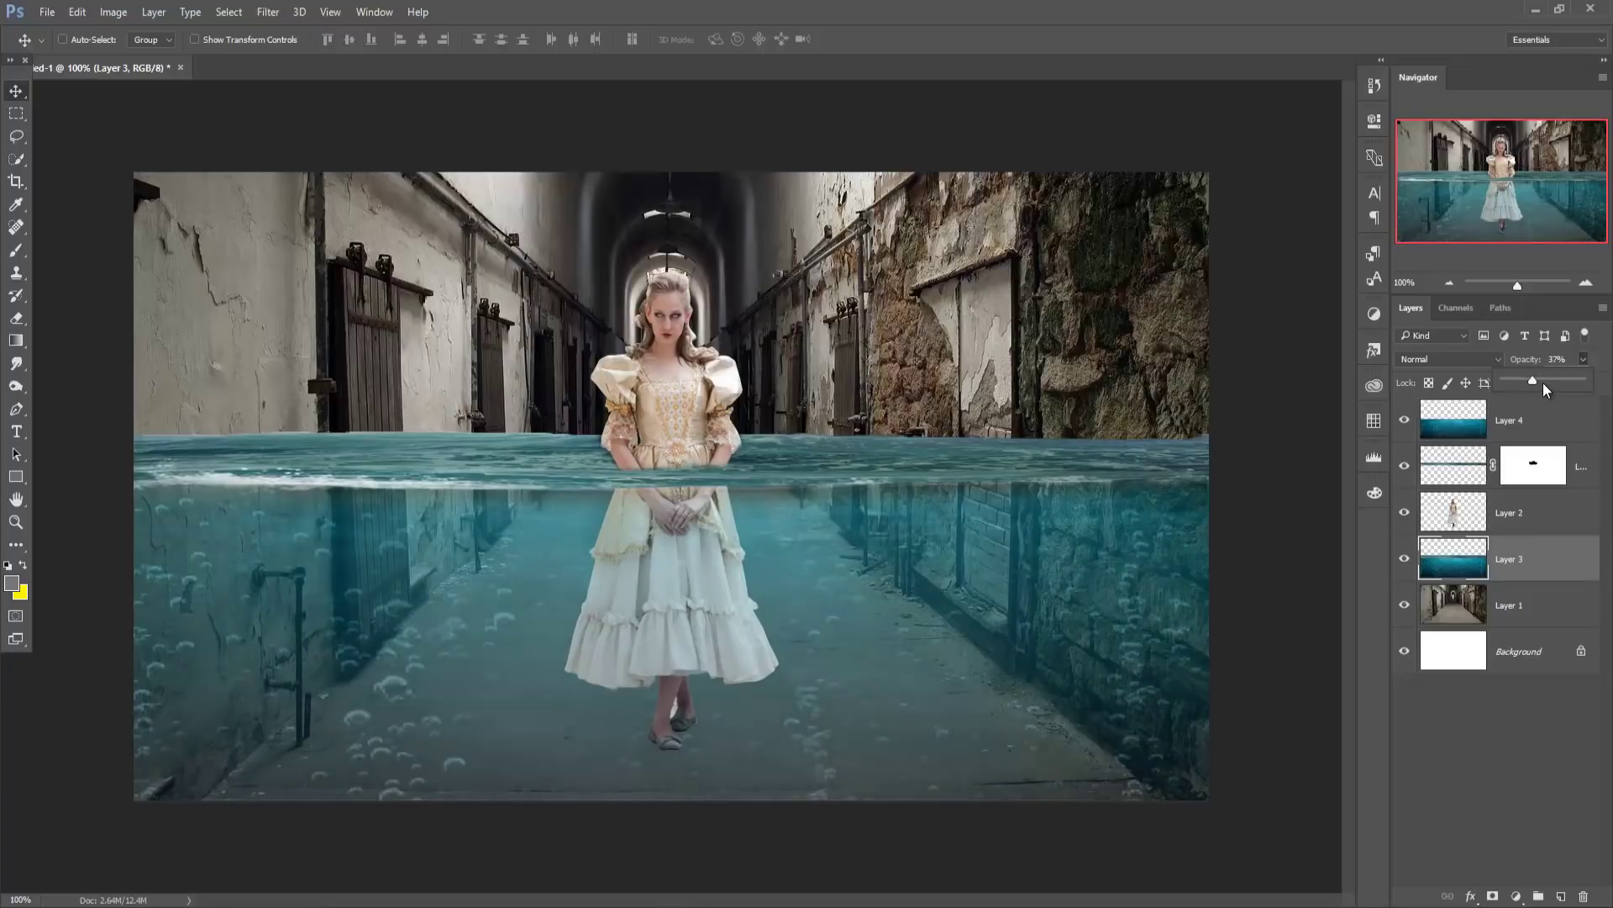
pyautogui.moveTo(1536, 385); pyautogui.dragTo(1543, 386)
pyautogui.click(1533, 420)
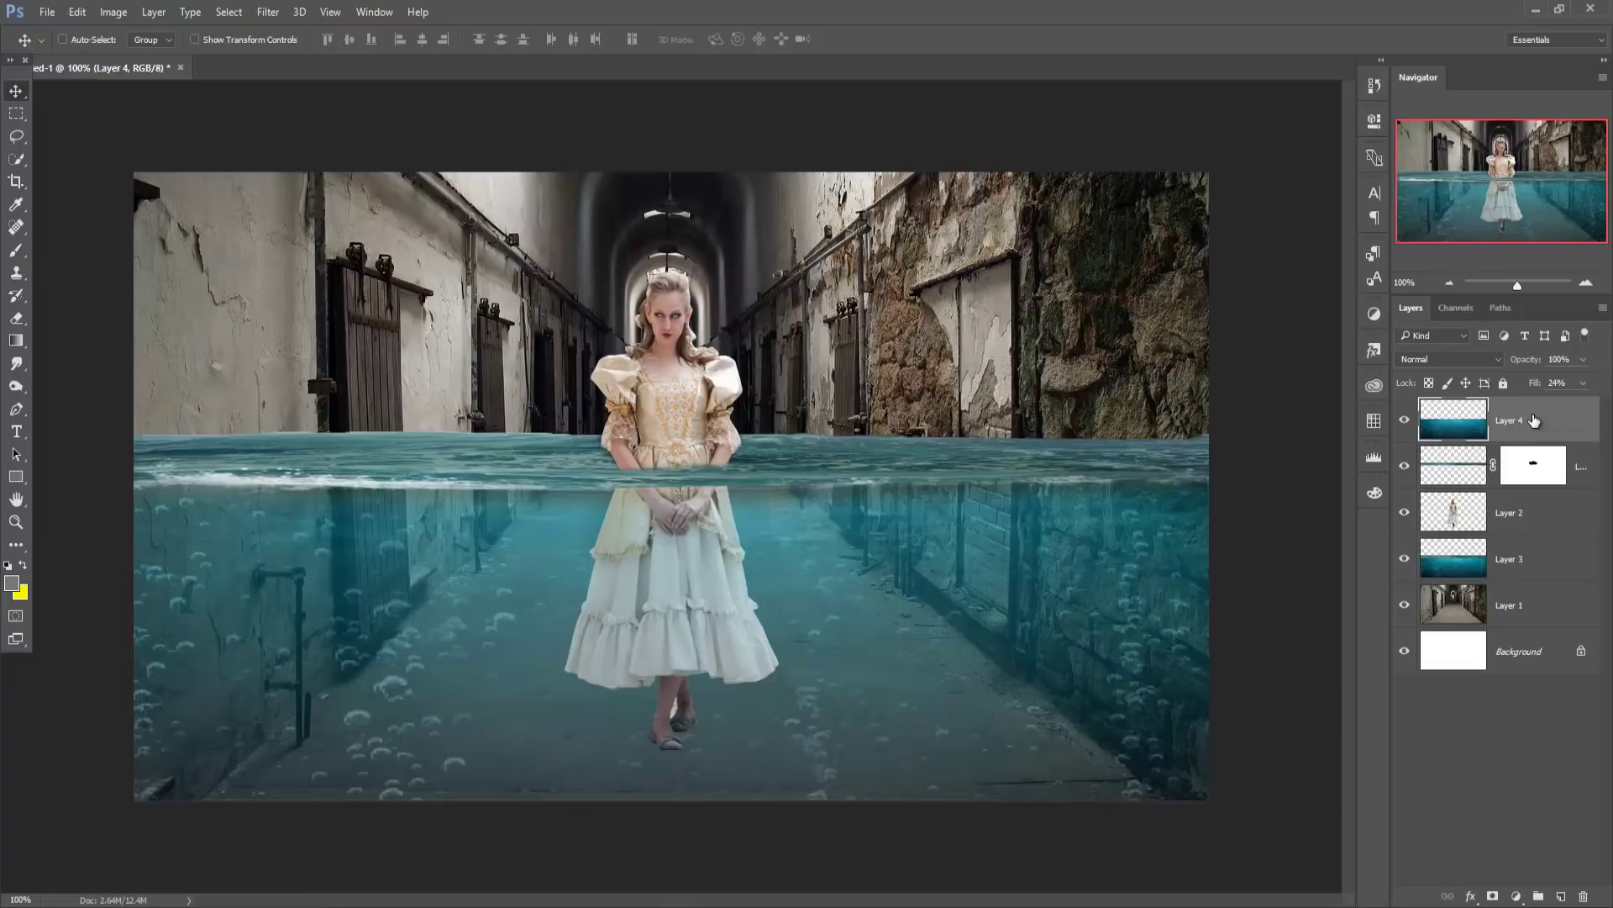
pyautogui.click(1462, 467)
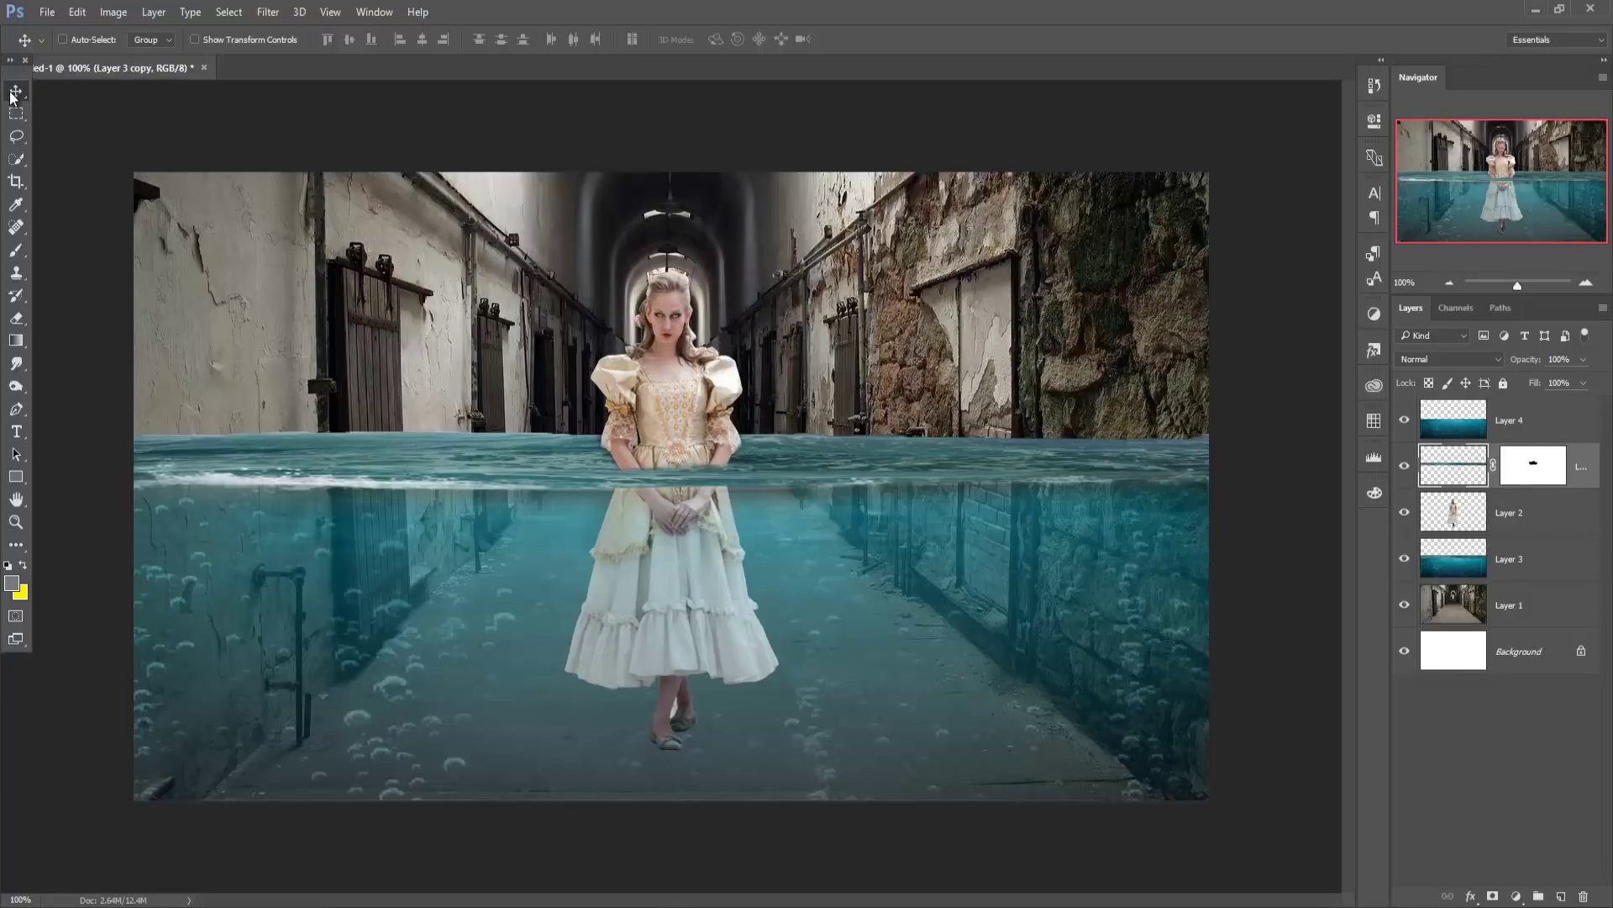
# Select Layer 2 with the Polygonal Lasso and zoom in on the princess's legs and shoes.
pyautogui.click(1469, 525)
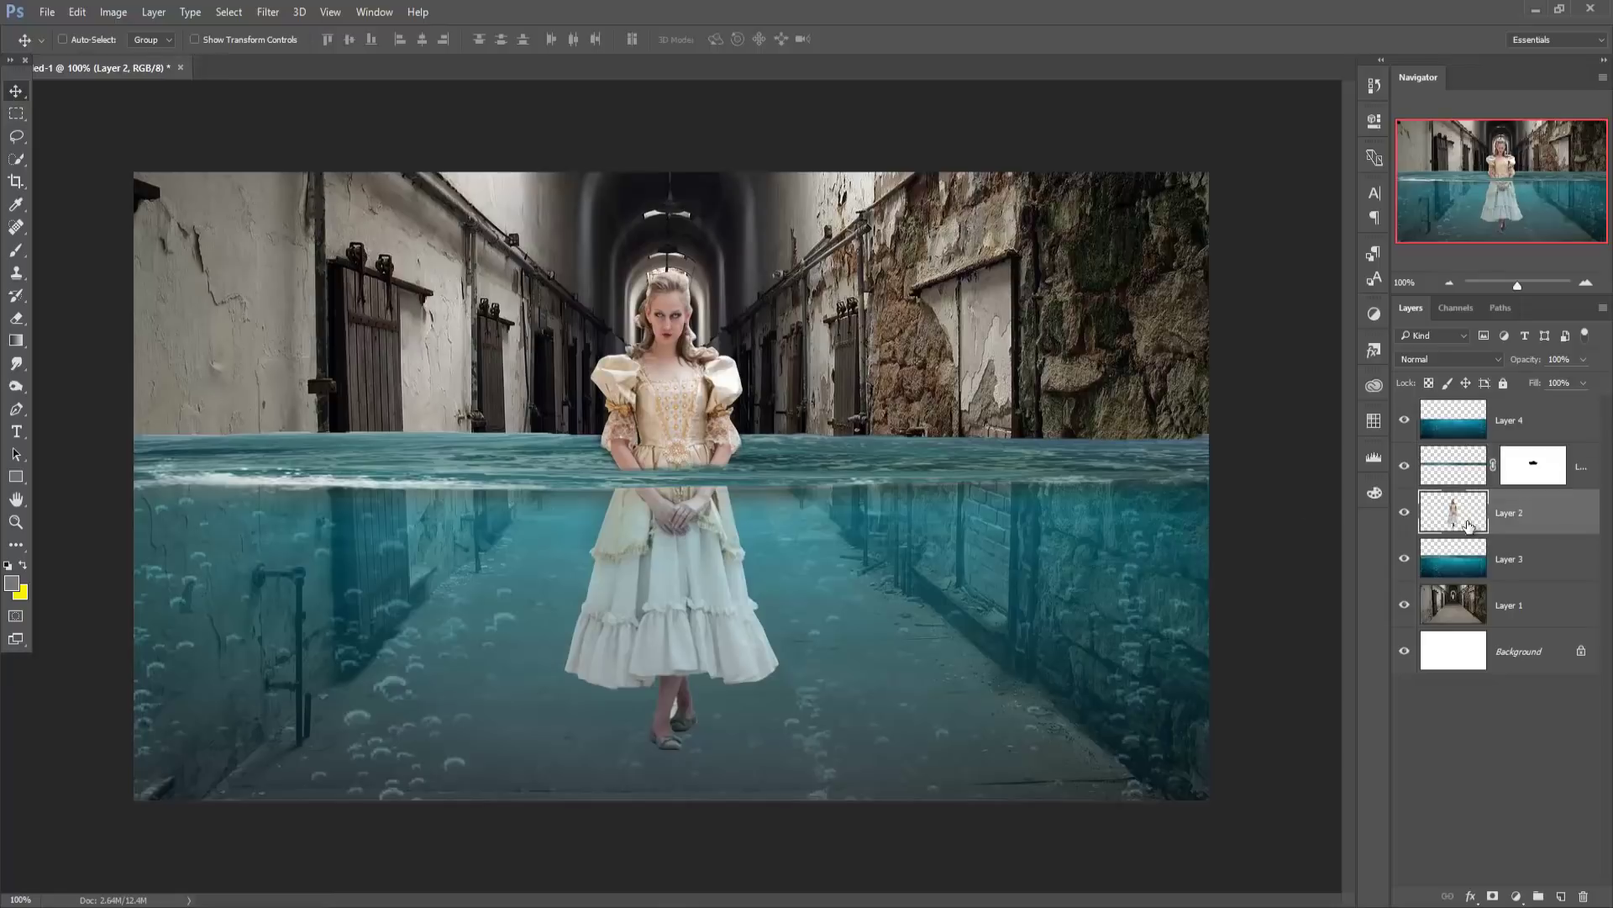
pyautogui.click(21, 135)
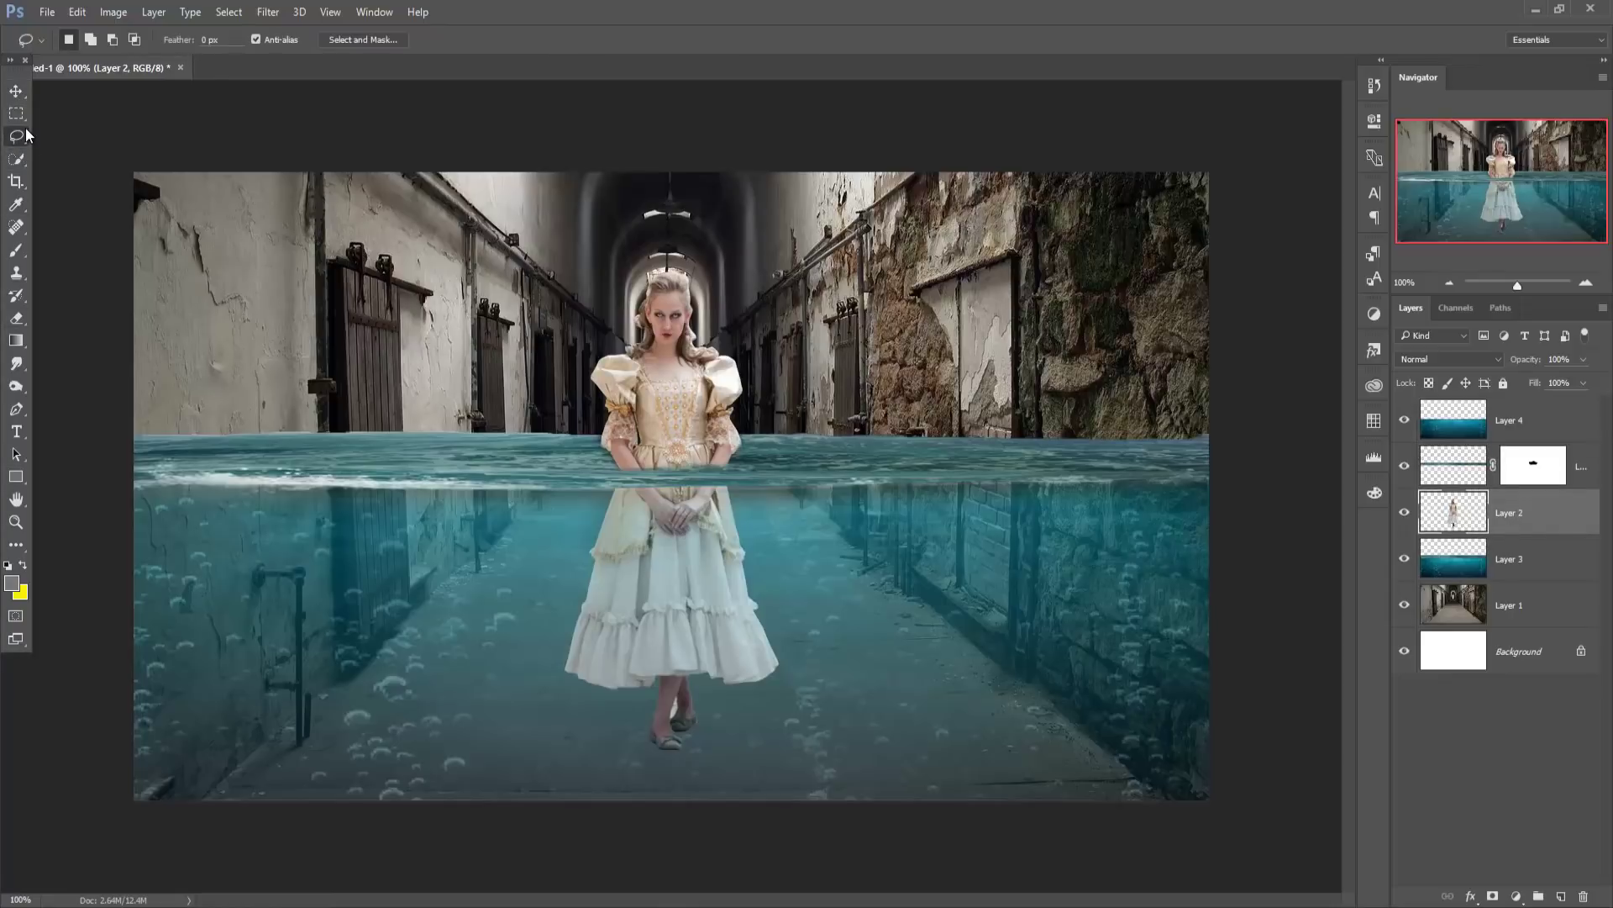
pyautogui.rightClick(22, 143)
pyautogui.click(84, 148)
pyautogui.hotkey('ctrl', '+')
pyautogui.hotkey('ctrl', '+')
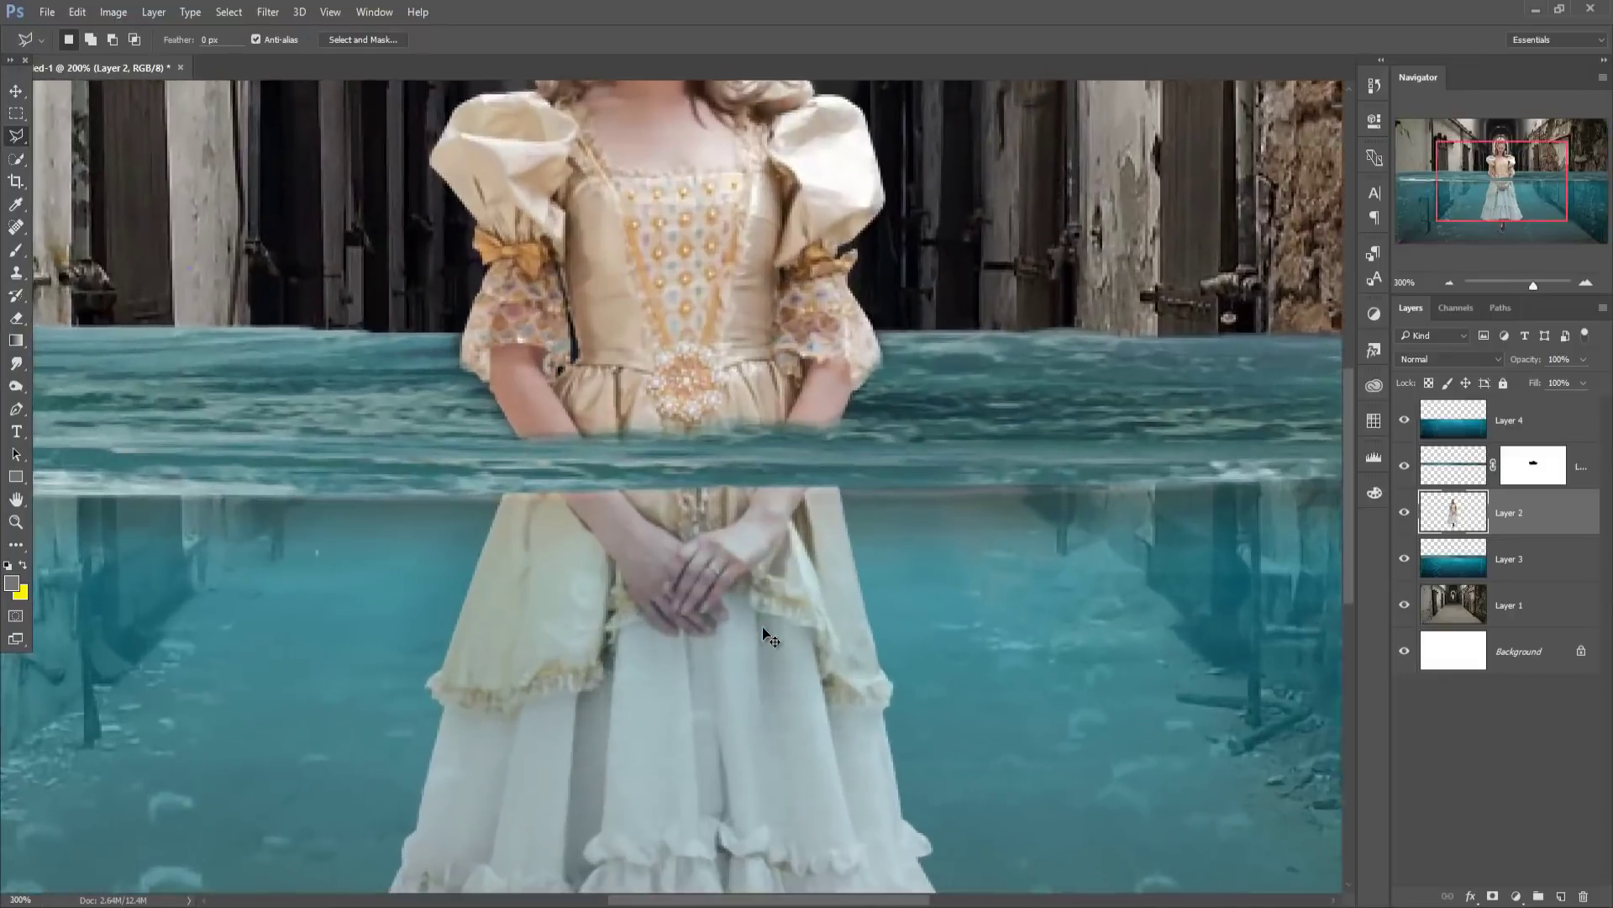
pyautogui.hotkey('ctrl', '+')
pyautogui.moveTo(758, 768); pyautogui.dragTo(719, 290)
pyautogui.moveTo(678, 767); pyautogui.dragTo(667, 440)
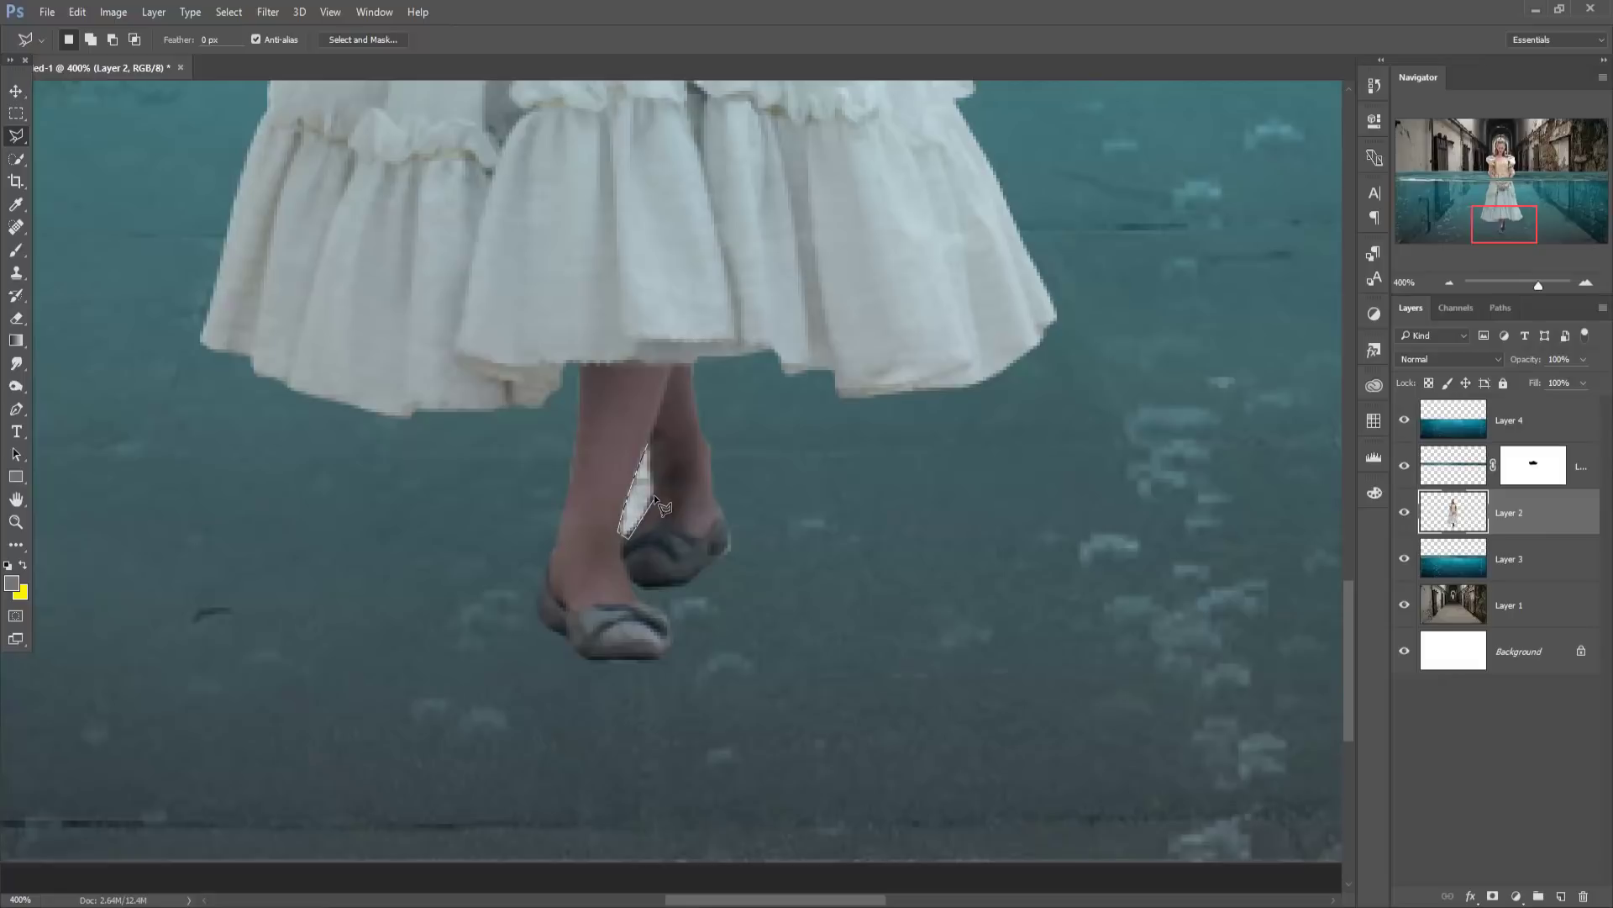
# Delete the outlined leftover background between the legs, deselect, and zoom back out.
pyautogui.click(648, 444)
pyautogui.press('Delete')
pyautogui.click(228, 12)
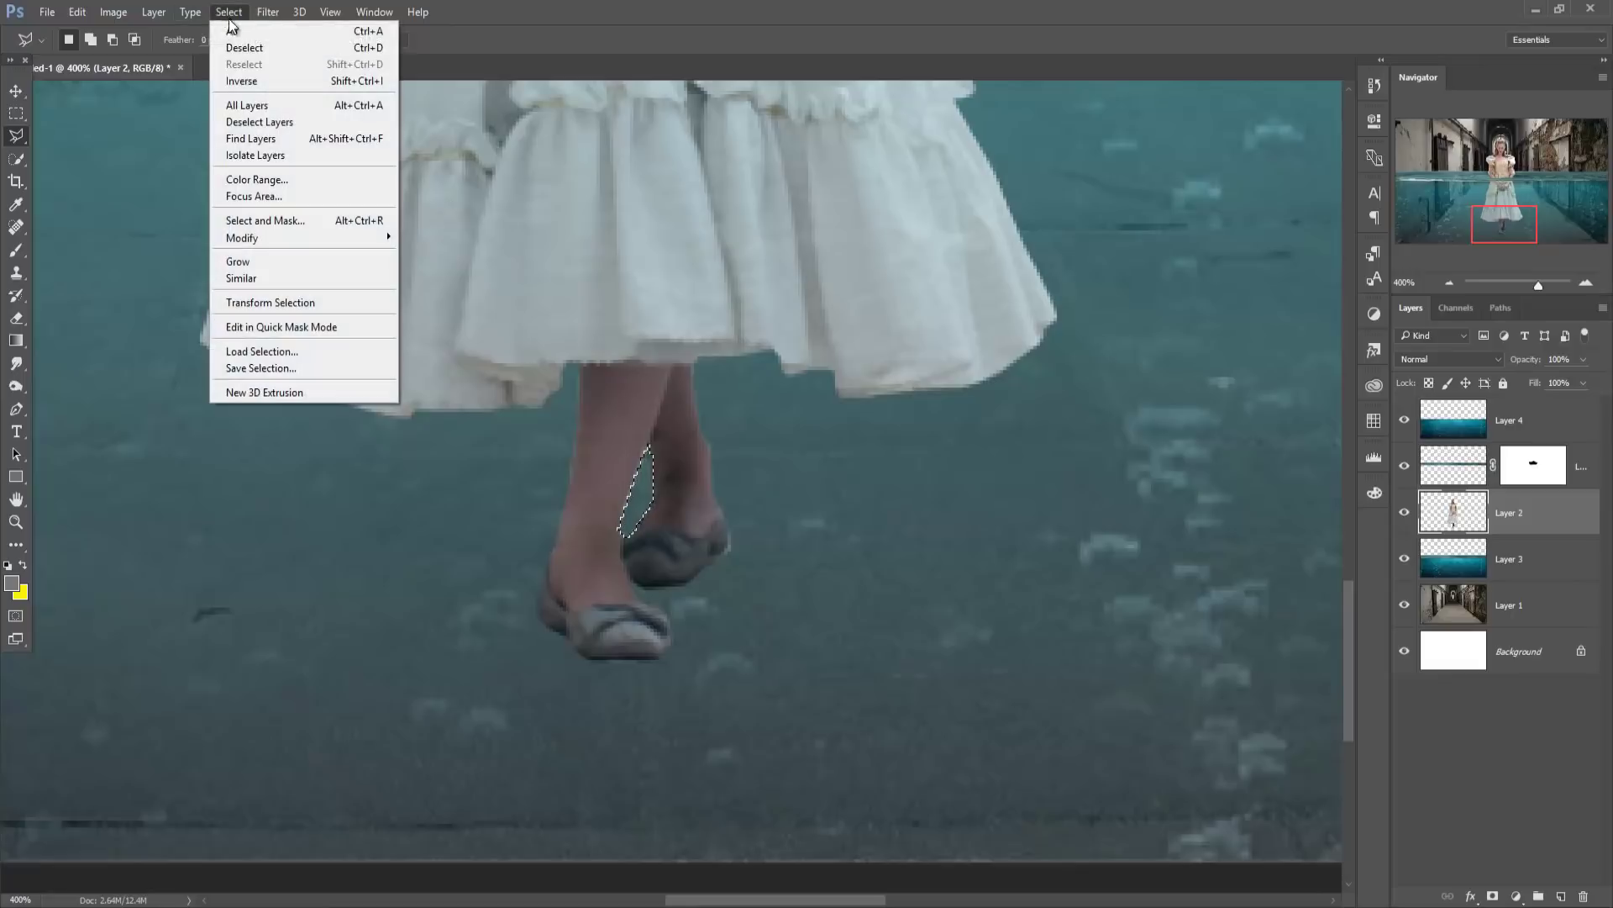
pyautogui.click(243, 48)
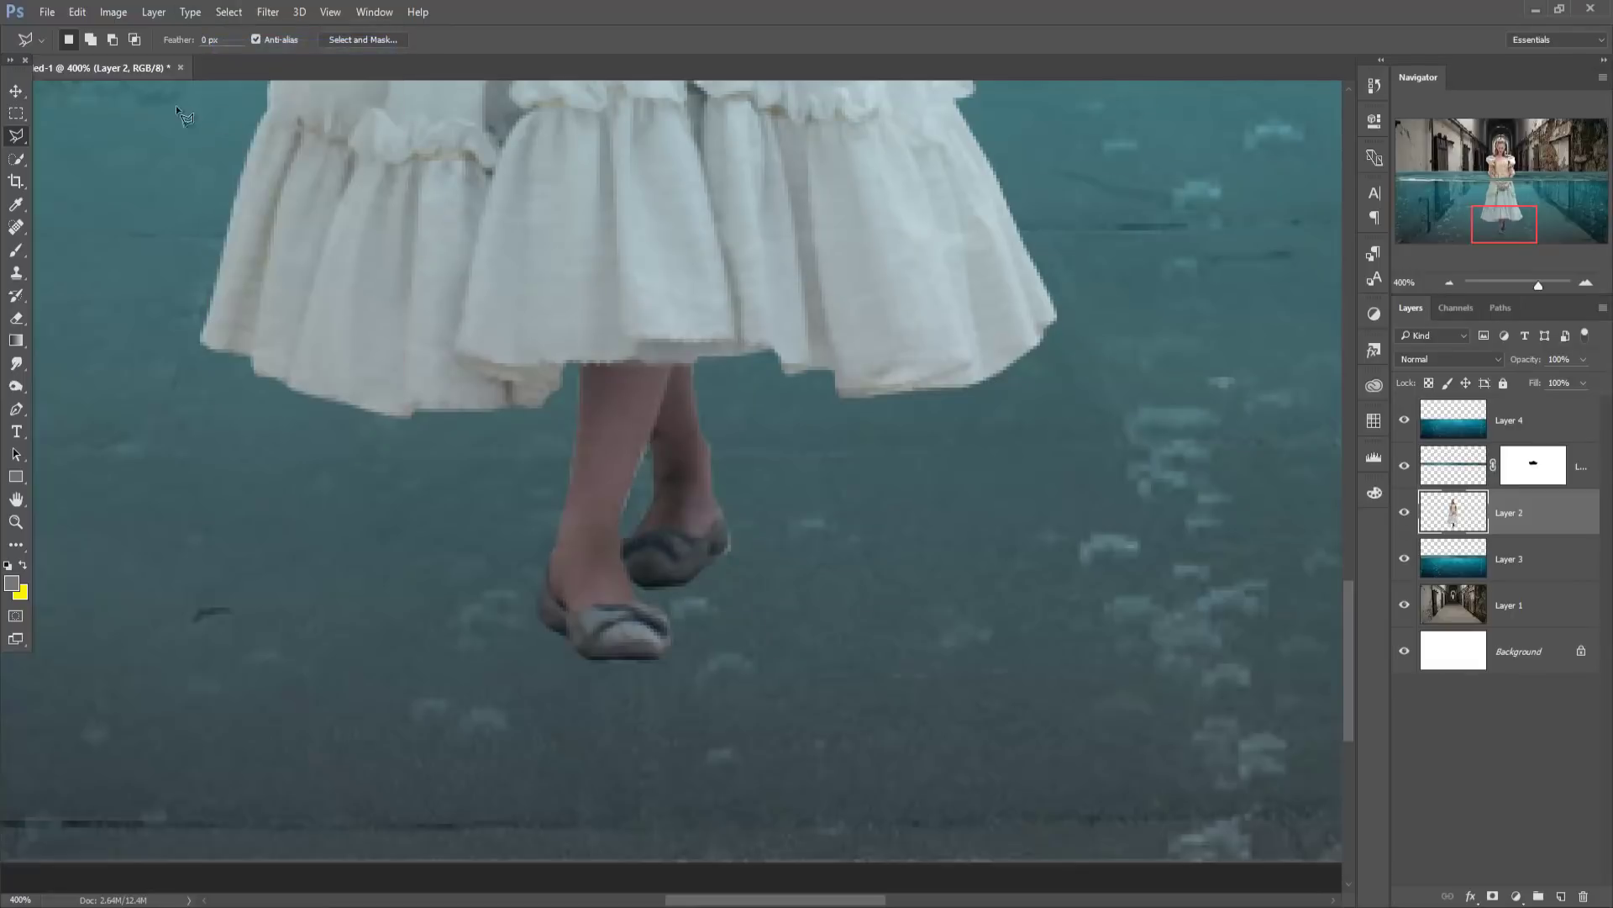
pyautogui.click(15, 94)
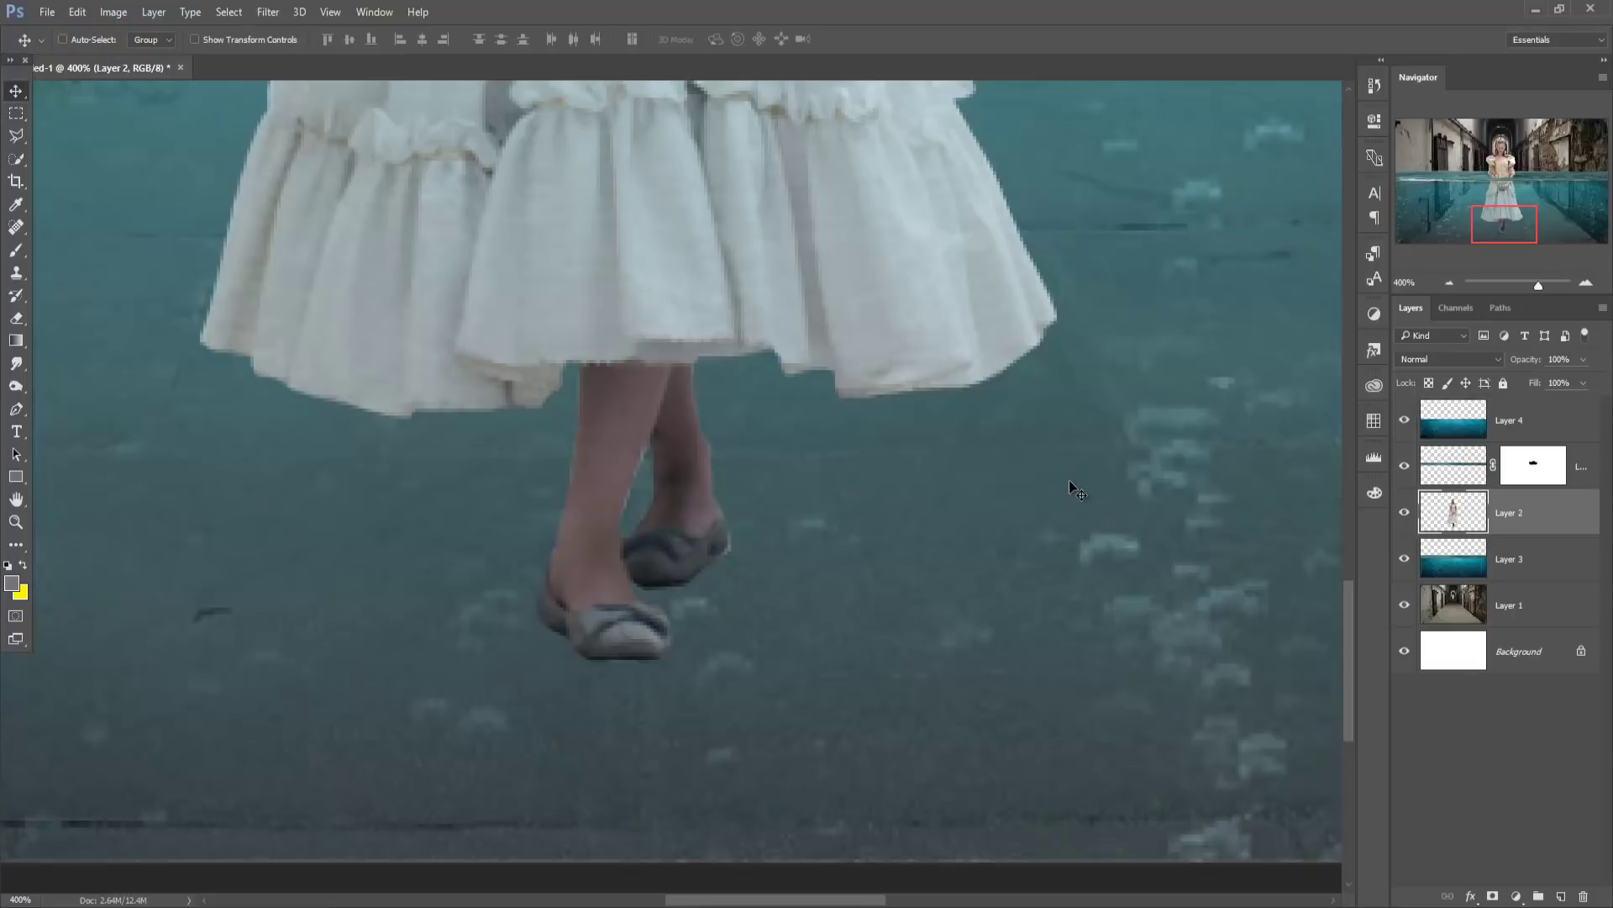
pyautogui.hotkey('ctrl', '-')
pyautogui.hotkey('ctrl', '-')
pyautogui.hotkey('ctrl', '-')
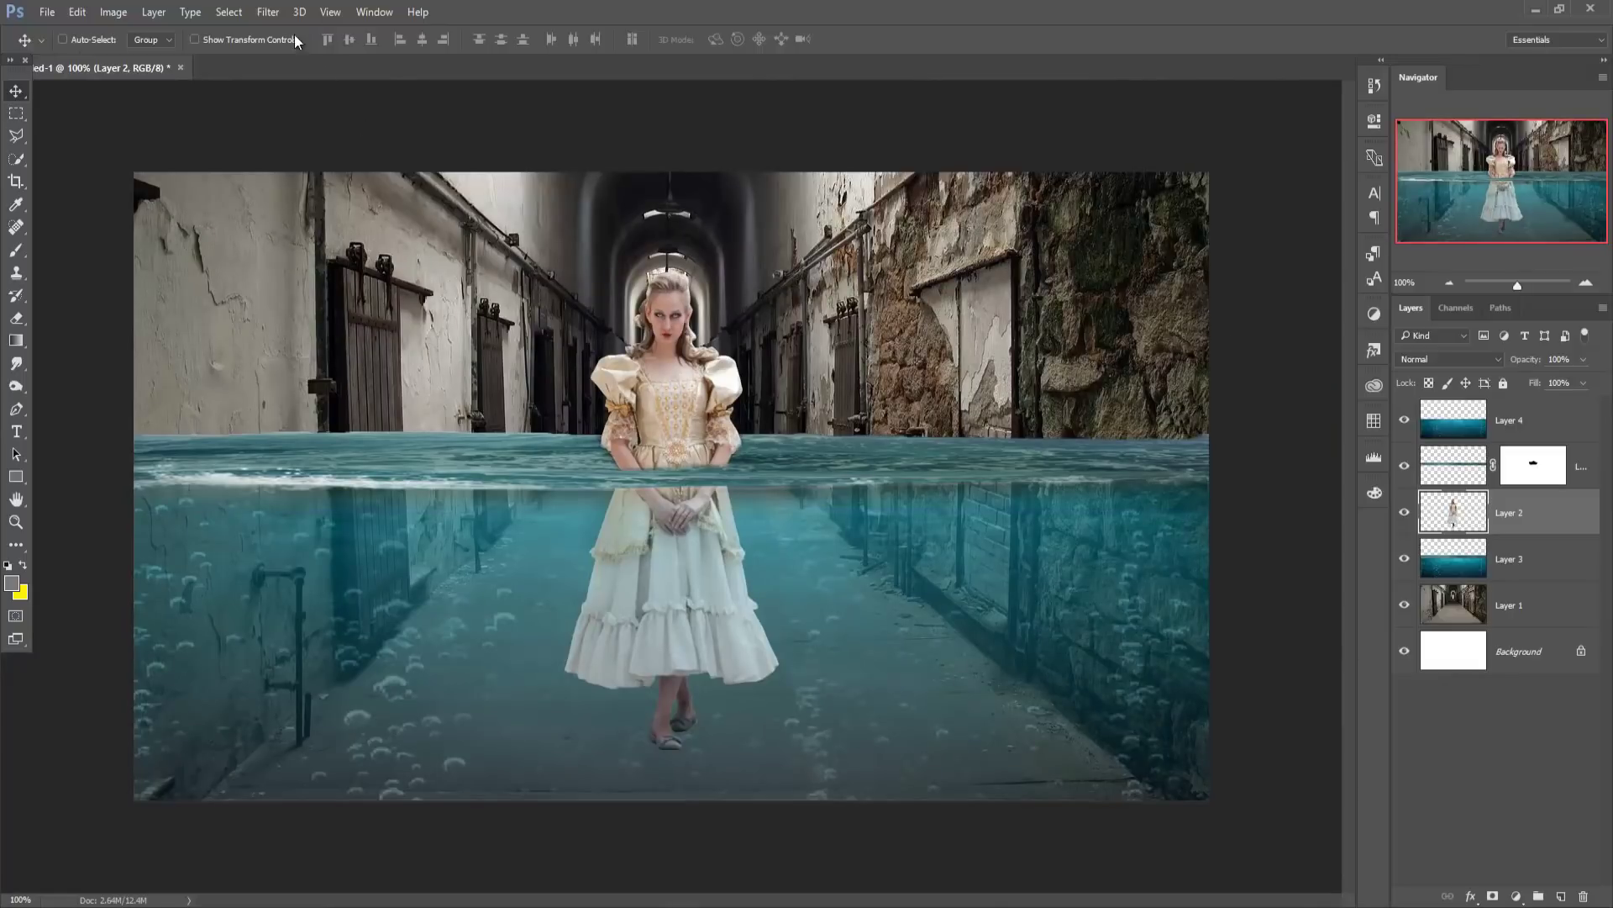
# In Camera Raw on Layer 2, set temperature -15, exposure -0.25, contrast +18, blacks -20, clarity +38, vibrance +14.
pyautogui.click(269, 11)
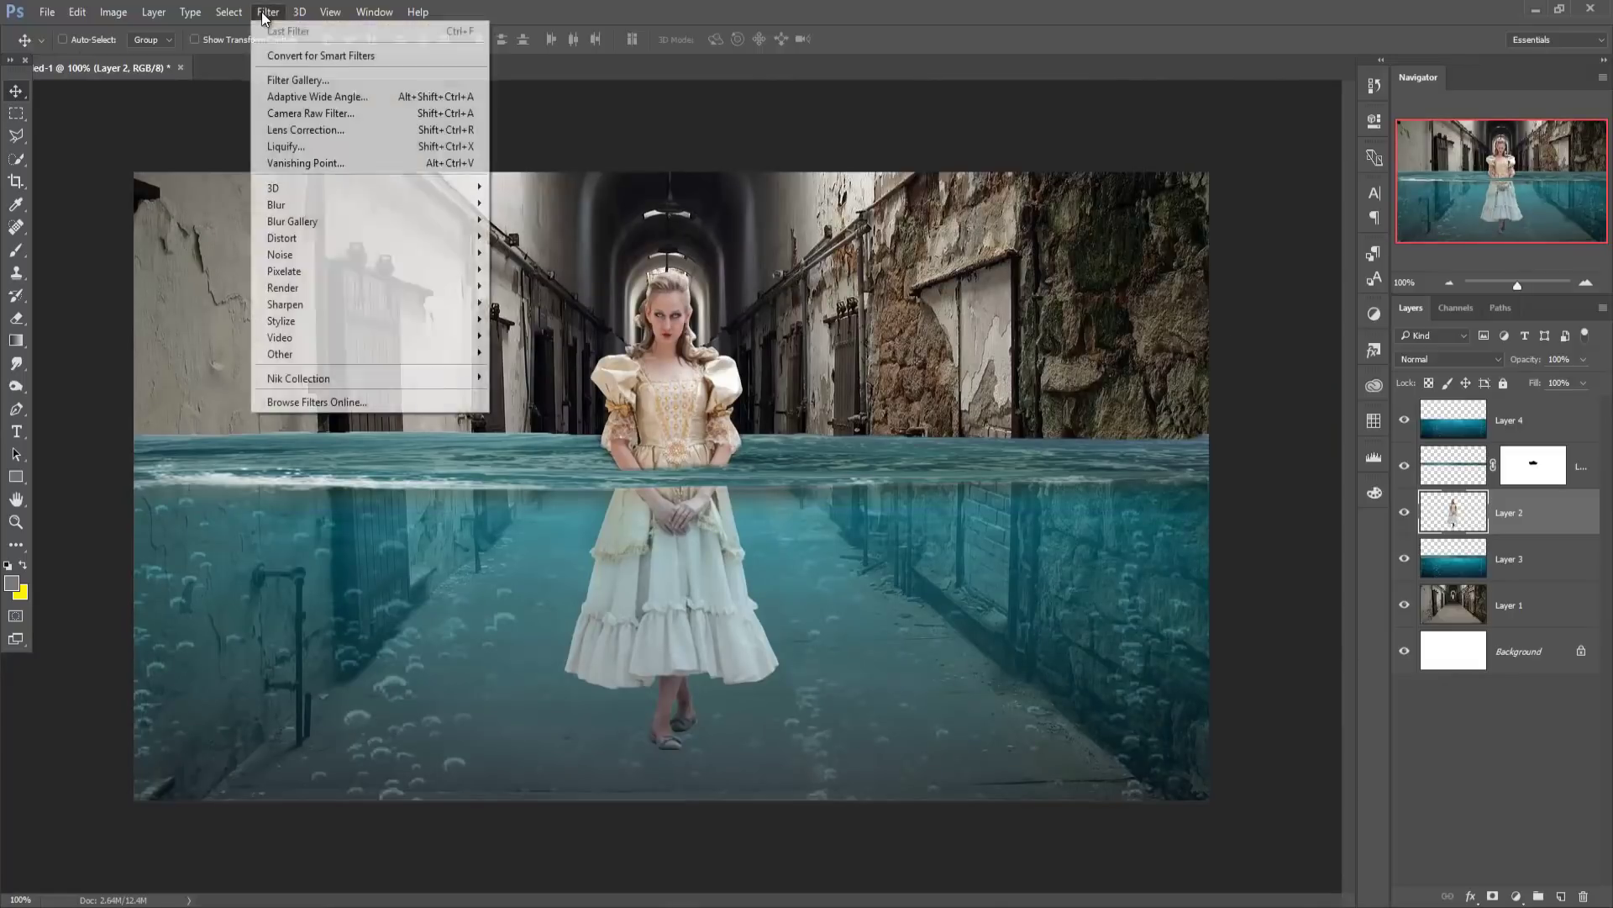
pyautogui.click(307, 113)
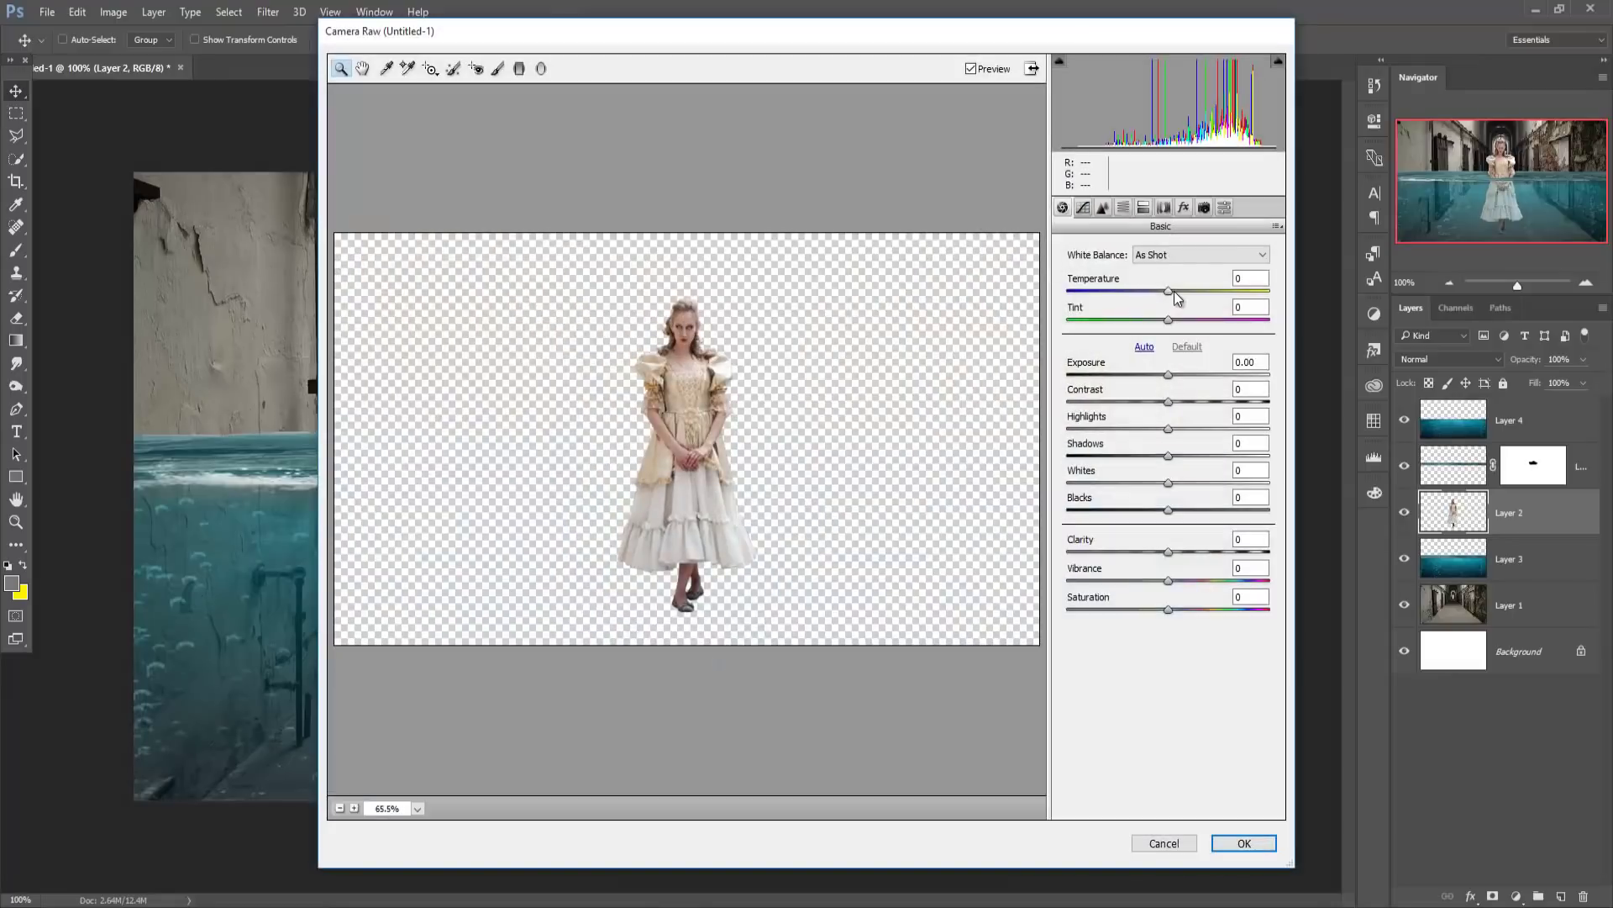
pyautogui.moveTo(1168, 294); pyautogui.dragTo(1154, 294)
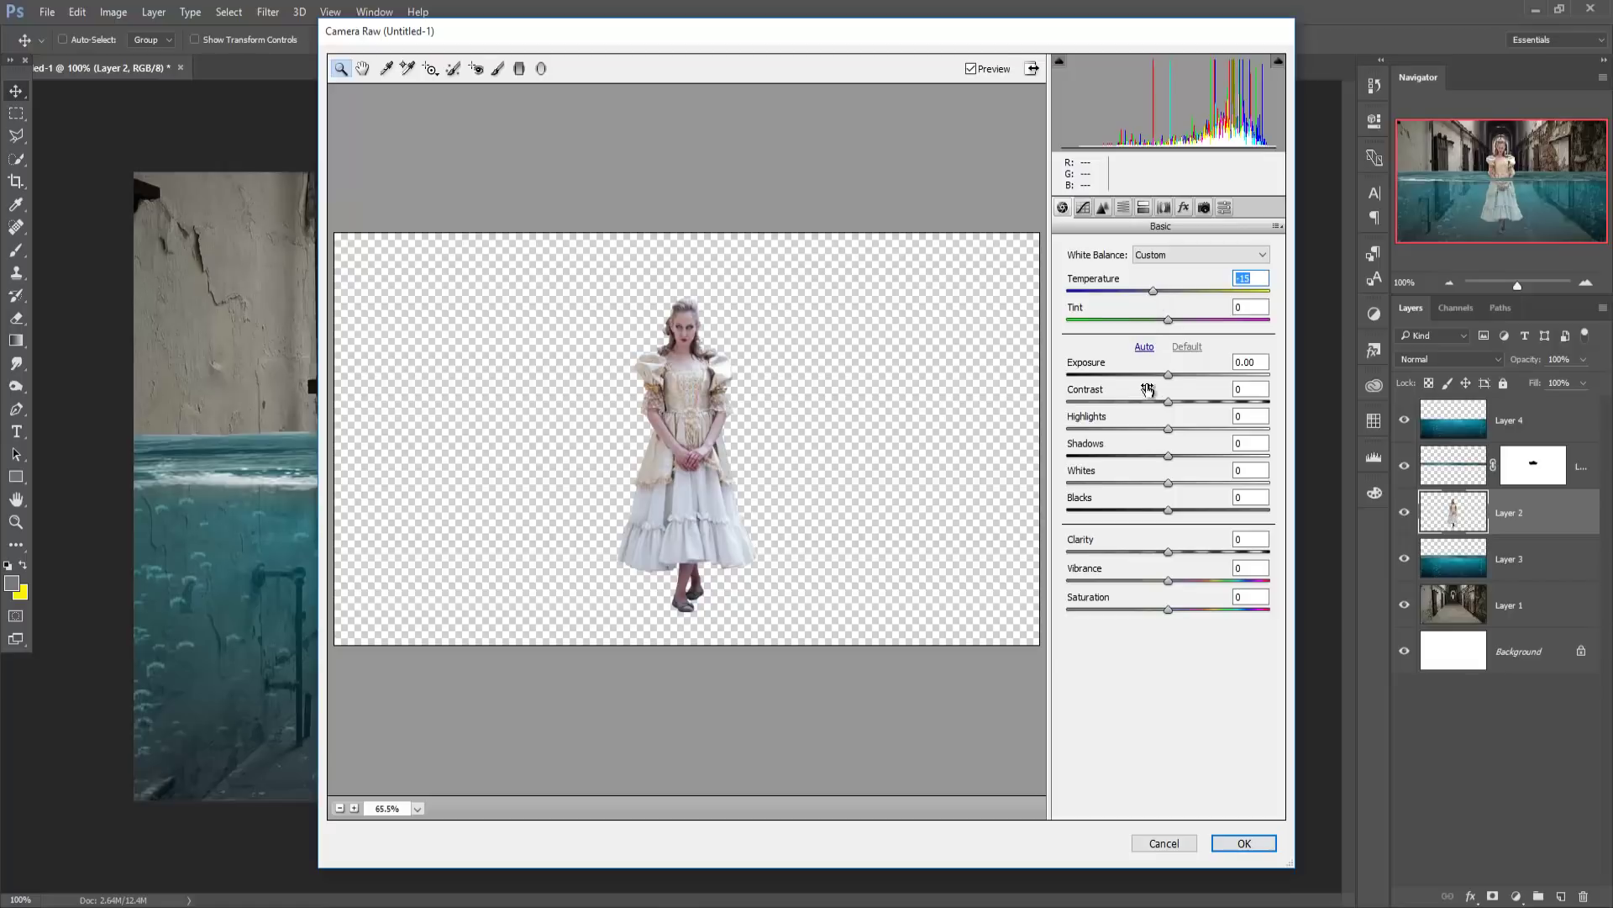
pyautogui.click(1169, 375)
pyautogui.moveTo(1173, 380); pyautogui.dragTo(1168, 383)
pyautogui.moveTo(1163, 375); pyautogui.dragTo(1186, 403)
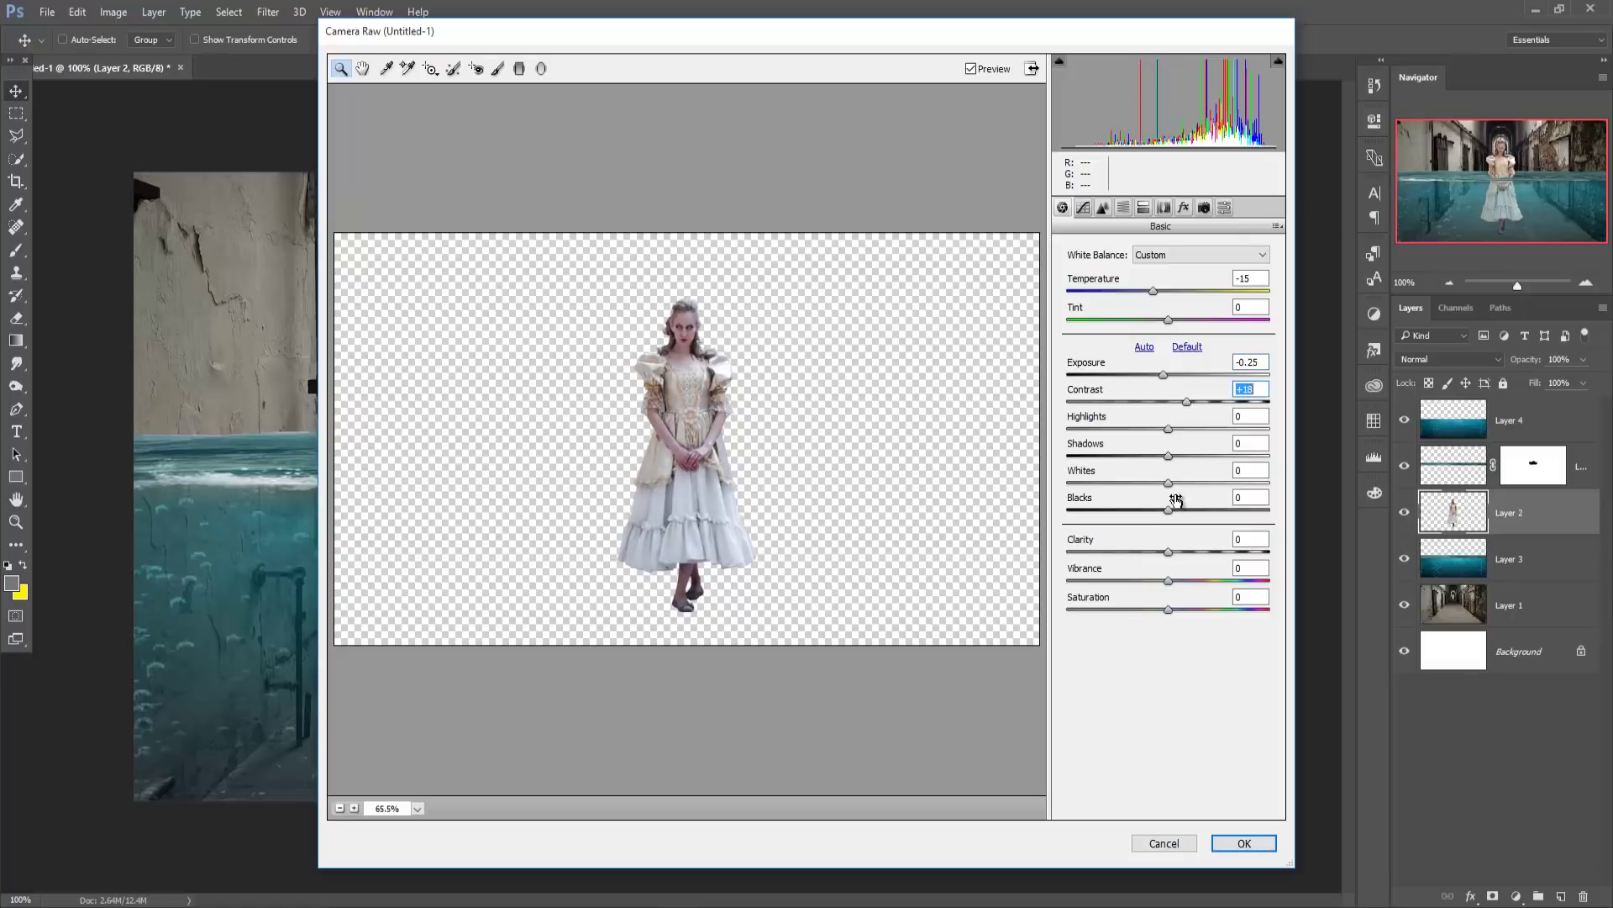
pyautogui.moveTo(1169, 510)
pyautogui.mouseDown()
pyautogui.moveTo(1148, 510)
pyautogui.moveTo(1183, 552)
pyautogui.mouseUp()
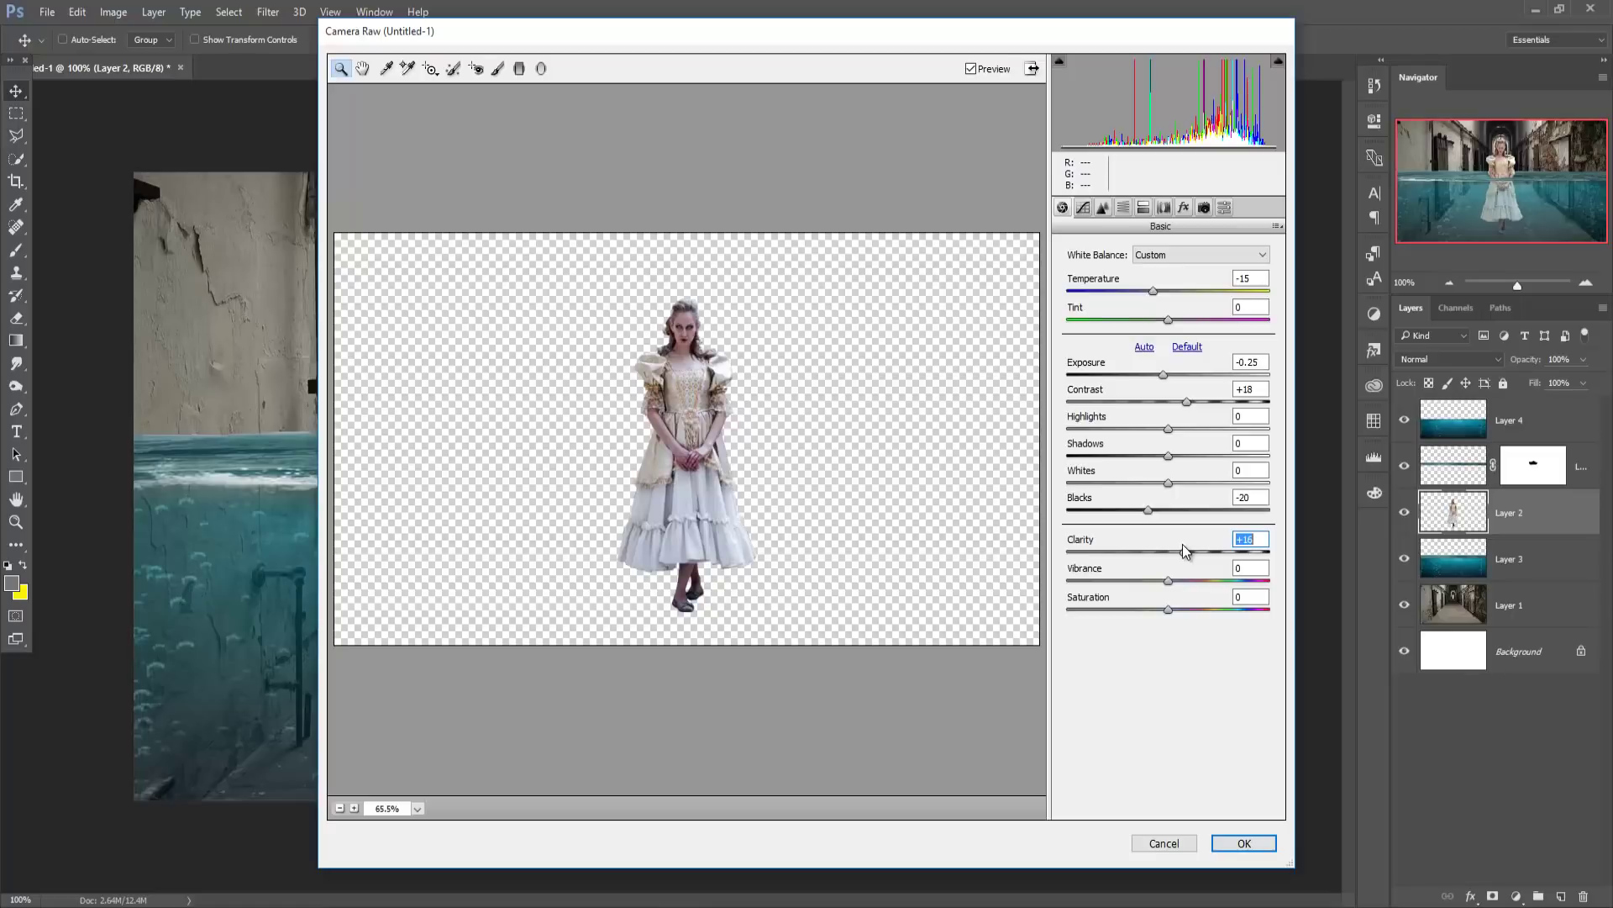
pyautogui.moveTo(1184, 552)
pyautogui.mouseDown()
pyautogui.moveTo(1207, 552)
pyautogui.moveTo(1172, 607)
pyautogui.mouseUp()
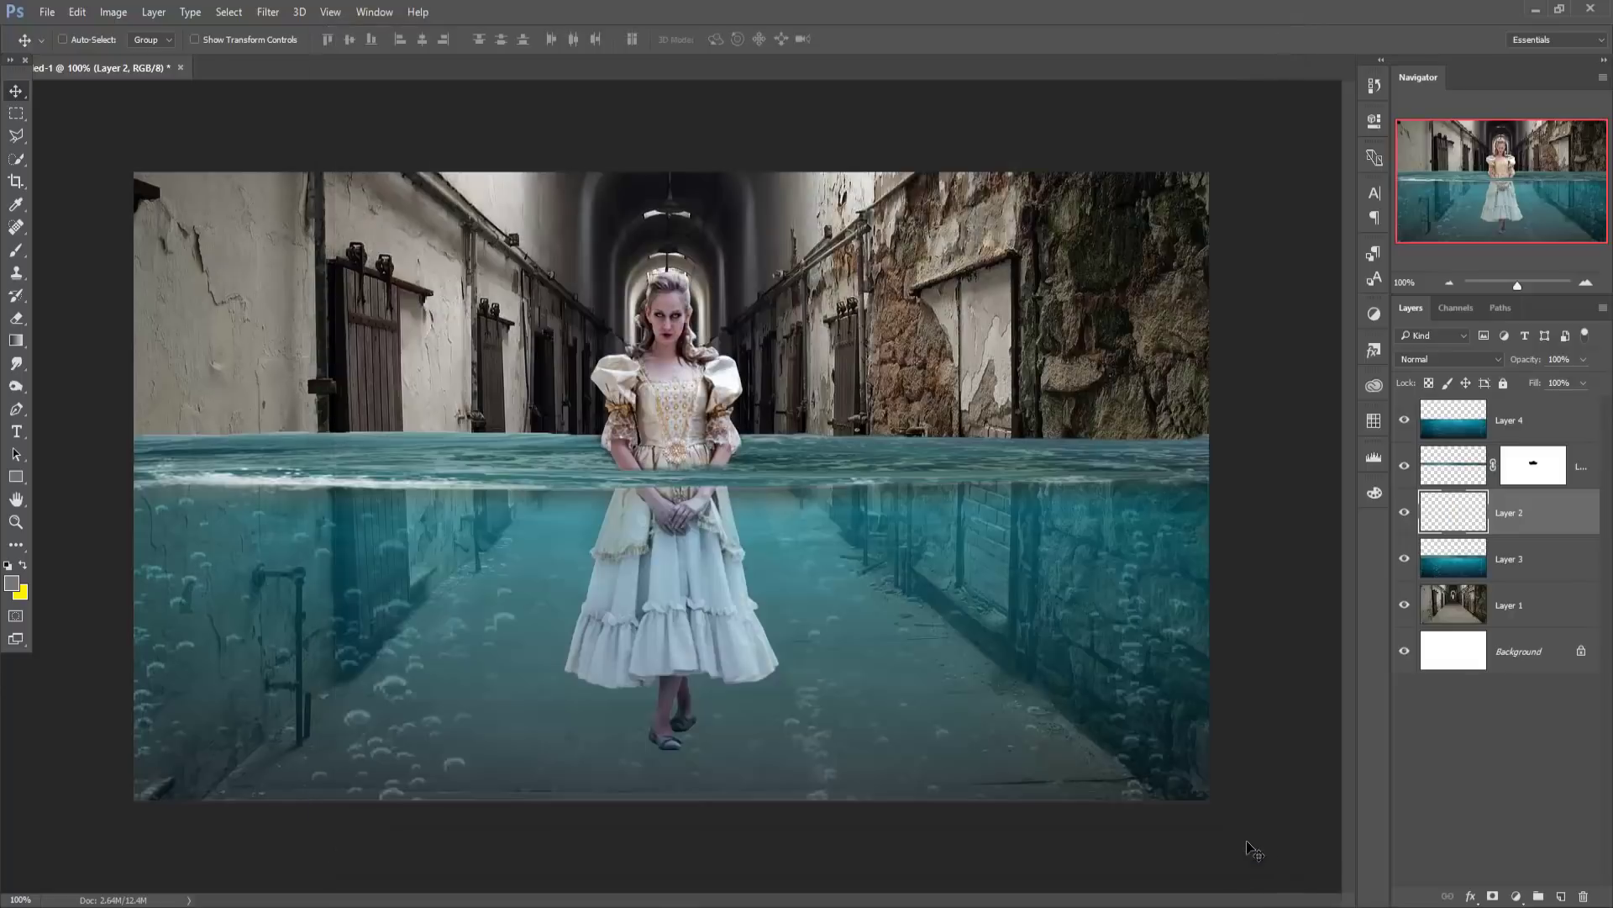
# Apply the princess's Camera Raw grade and add an empty layer above the corridor.
pyautogui.click(1245, 844)
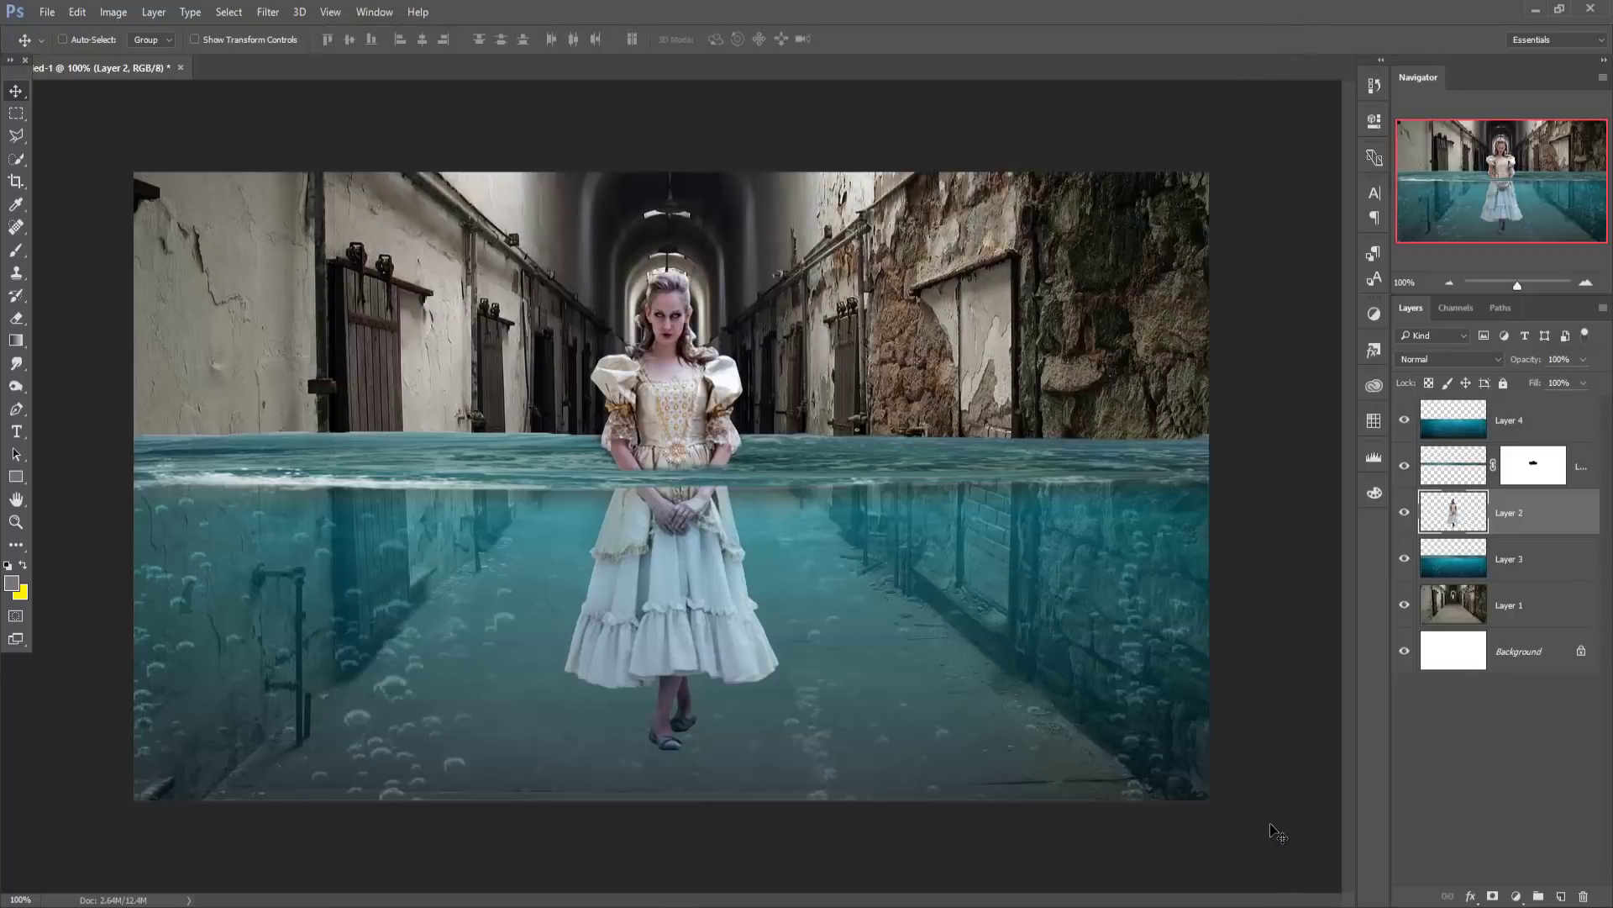
pyautogui.click(1504, 613)
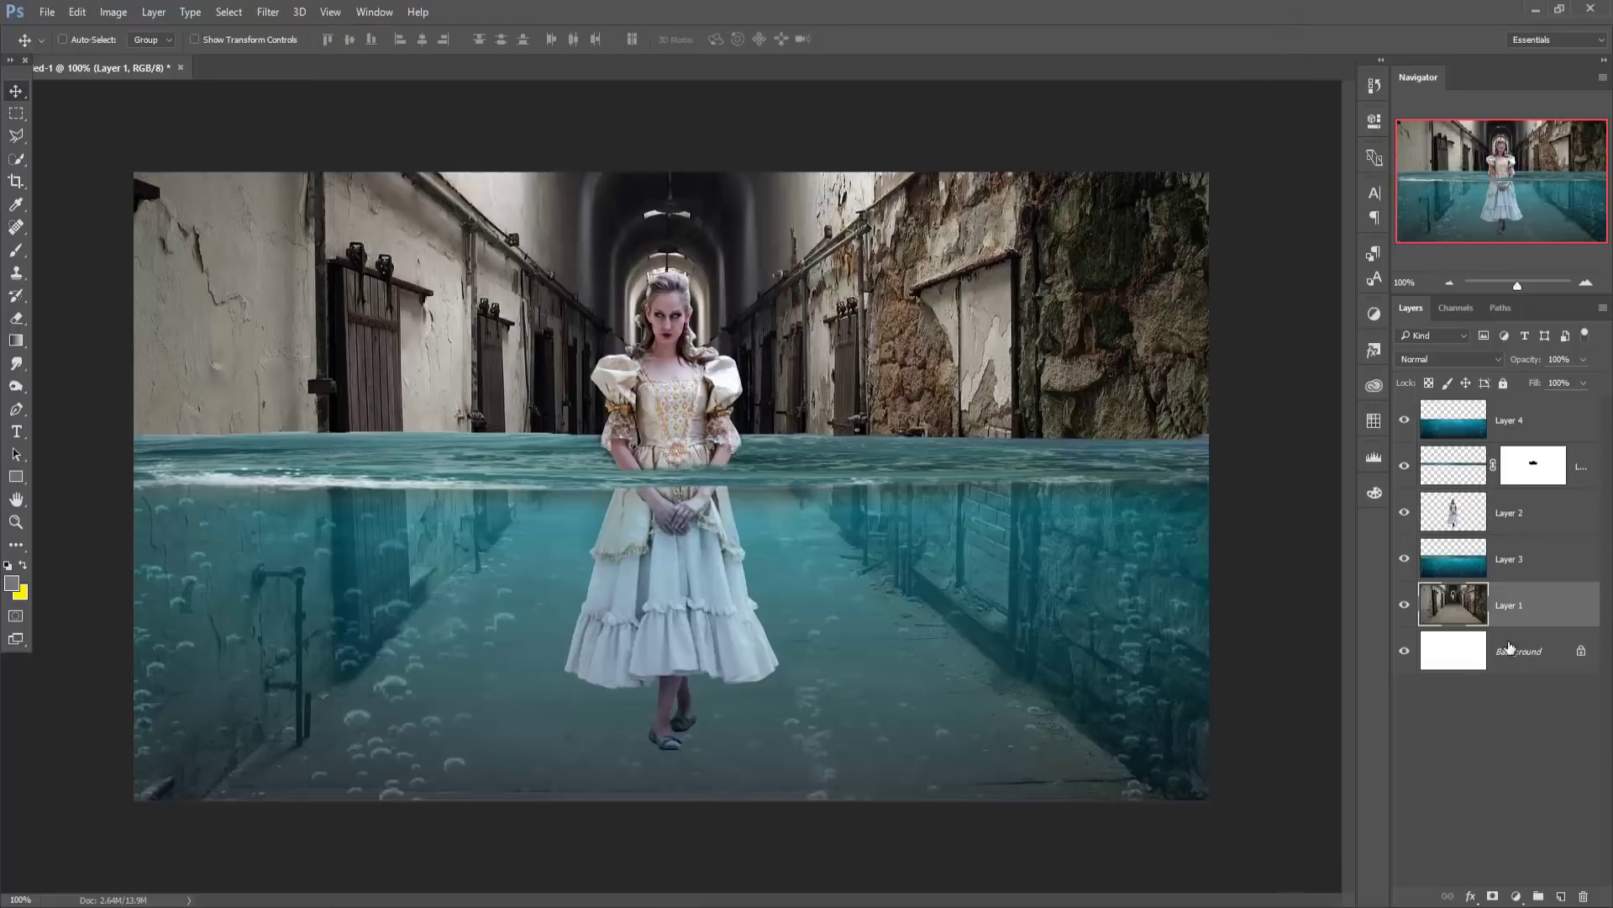
pyautogui.click(1561, 896)
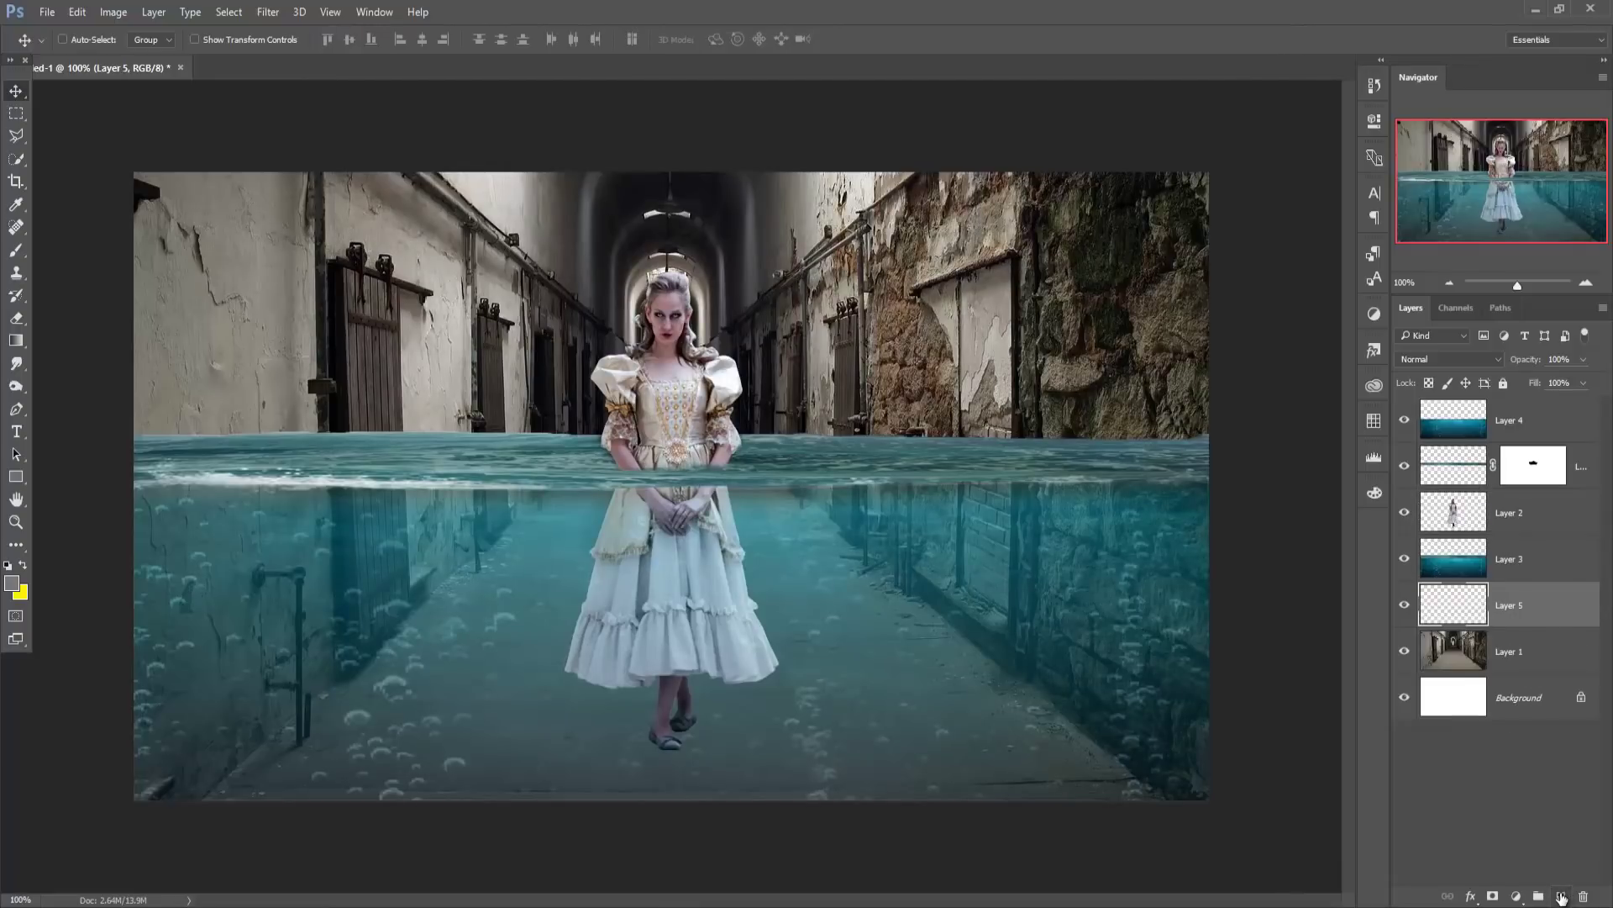
# Darken the far corridor behind the princess with a 600 px black brush, undoing the last stroke.
pyautogui.click(16, 249)
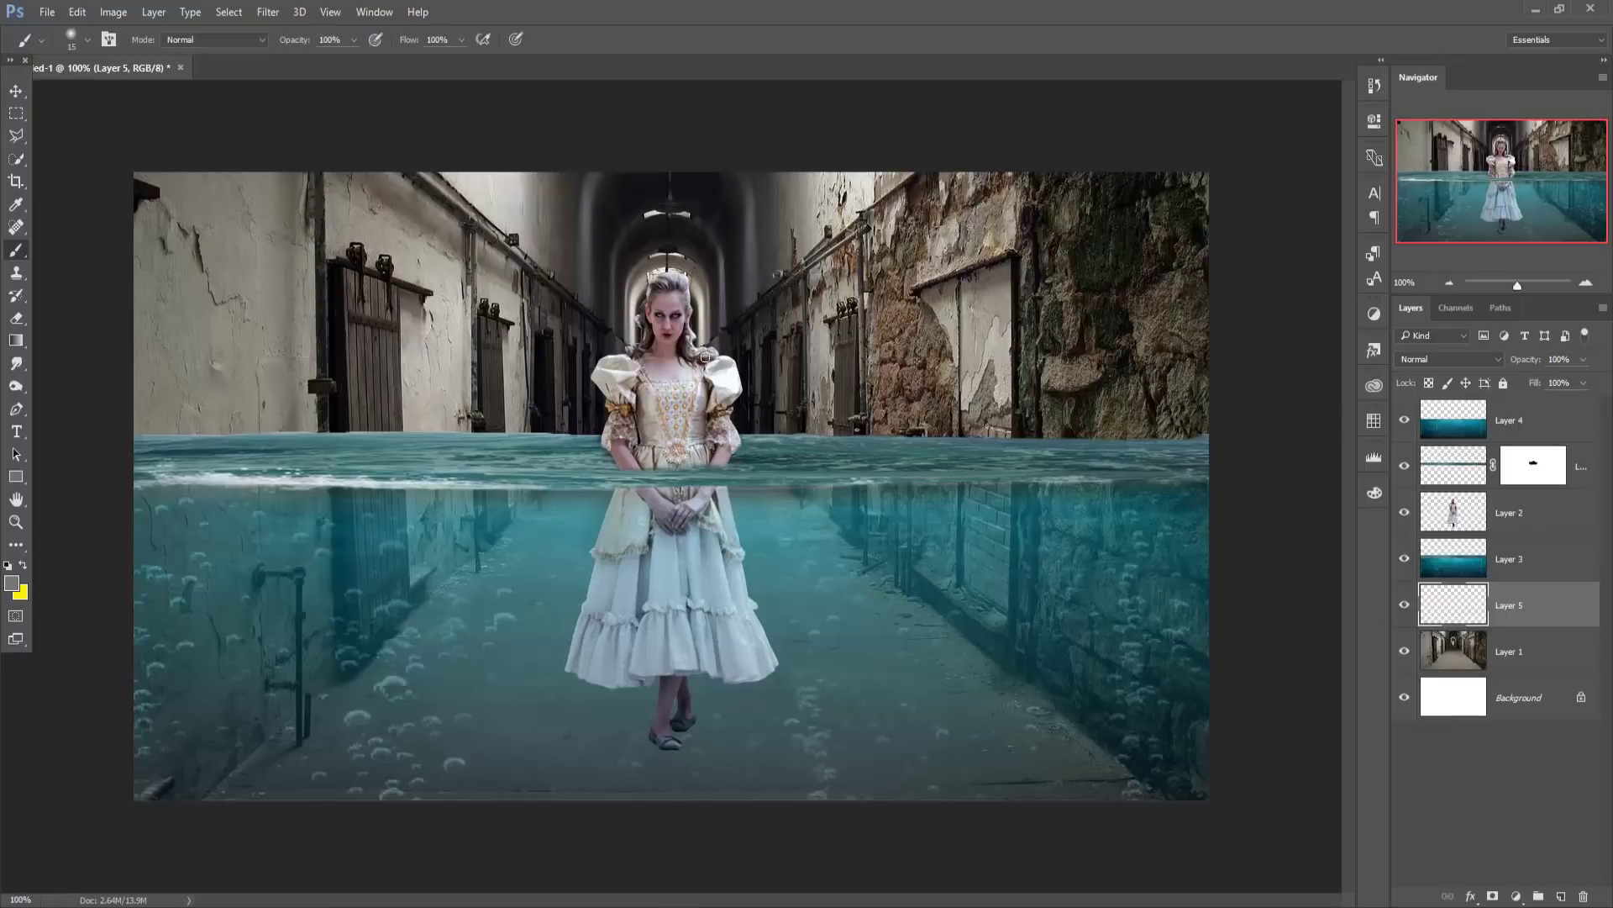
pyautogui.press(']')
pyautogui.press(']')
pyautogui.press(']')
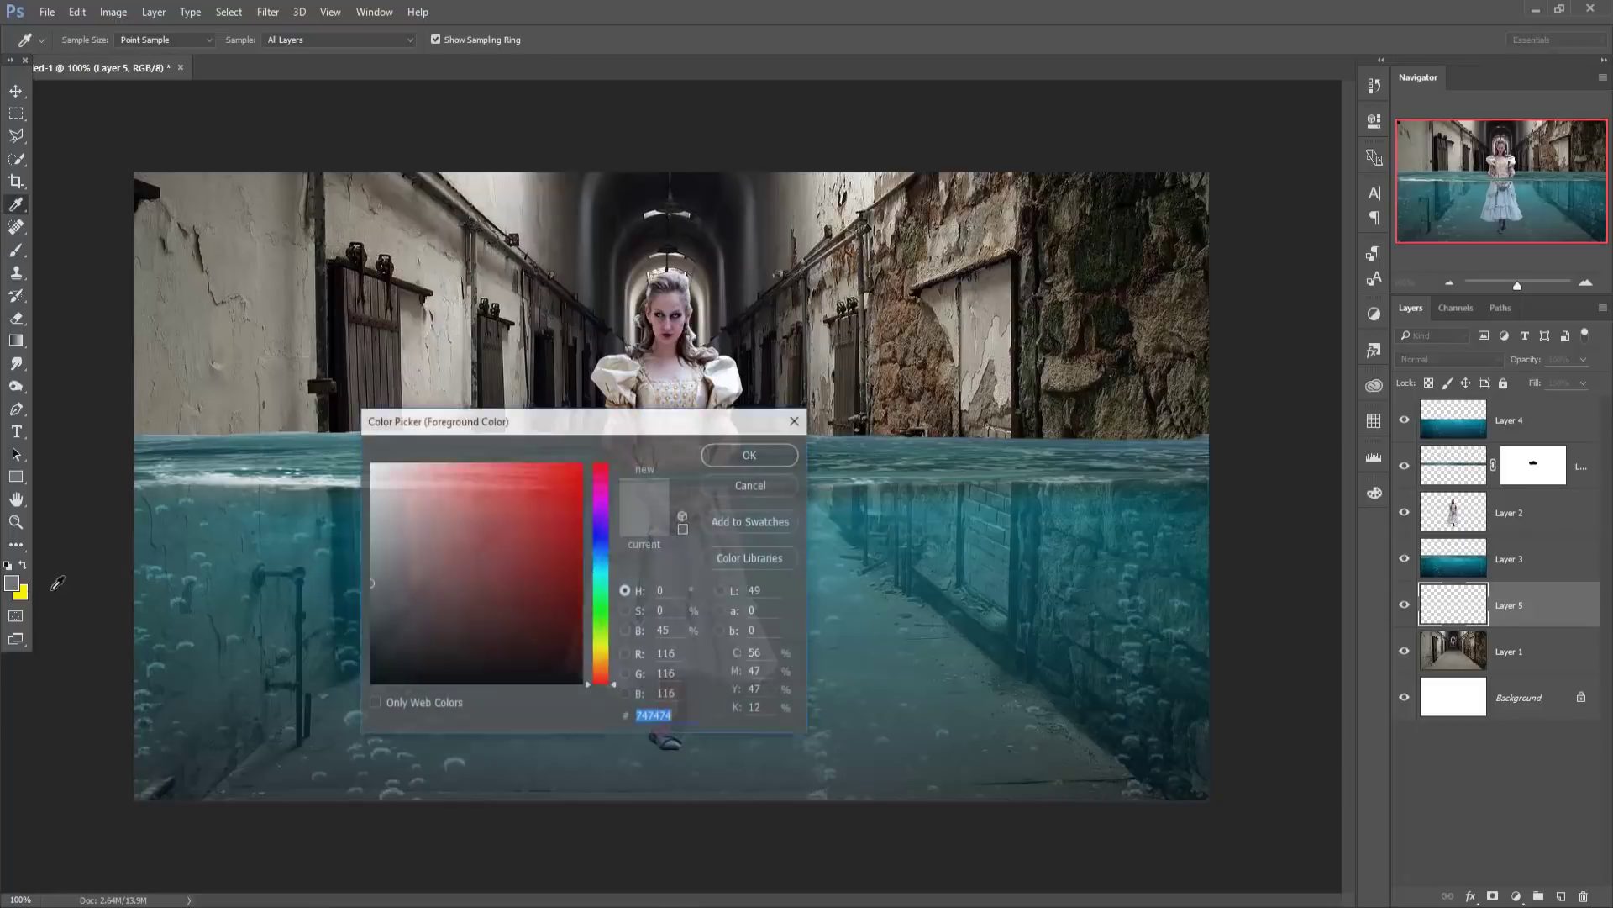
pyautogui.click(12, 583)
pyautogui.click(372, 679)
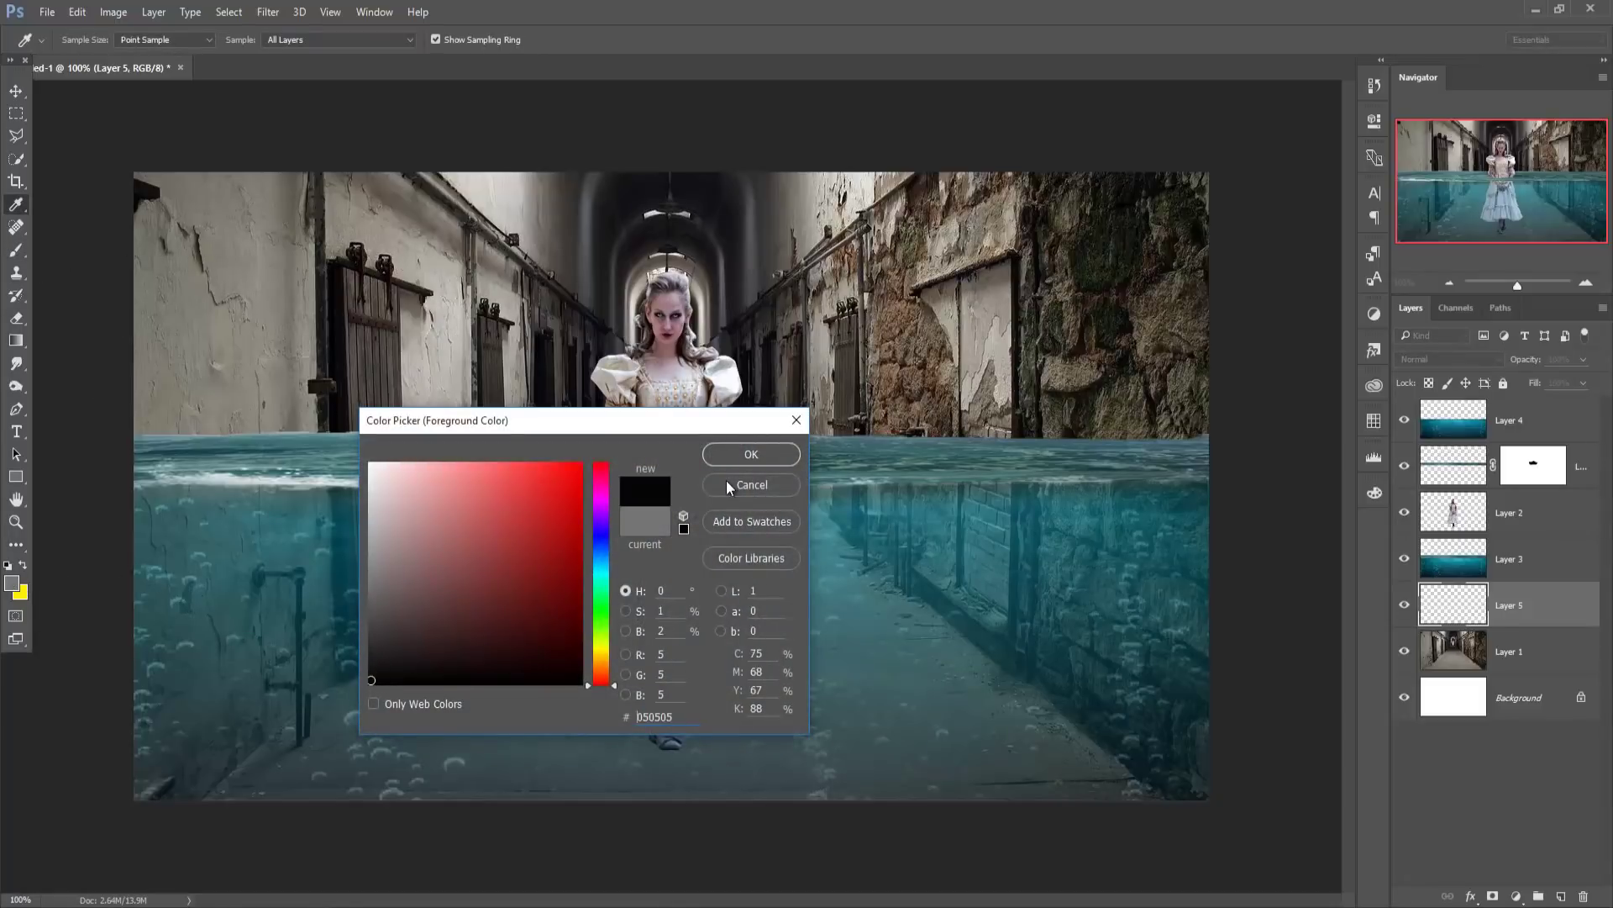
pyautogui.click(751, 453)
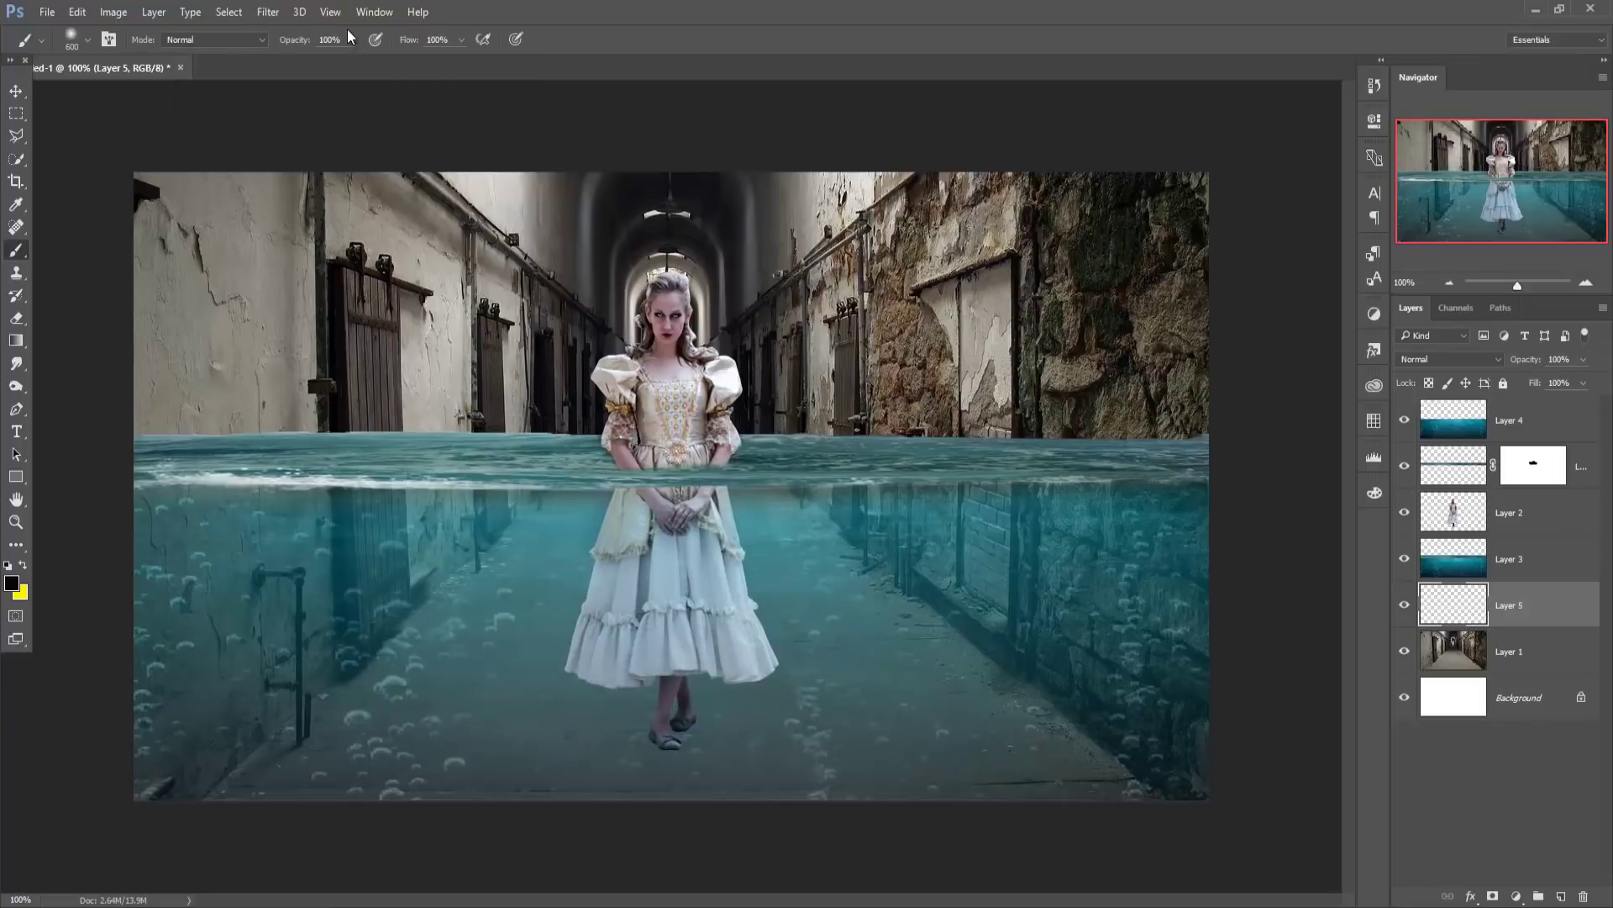
pyautogui.click(664, 277)
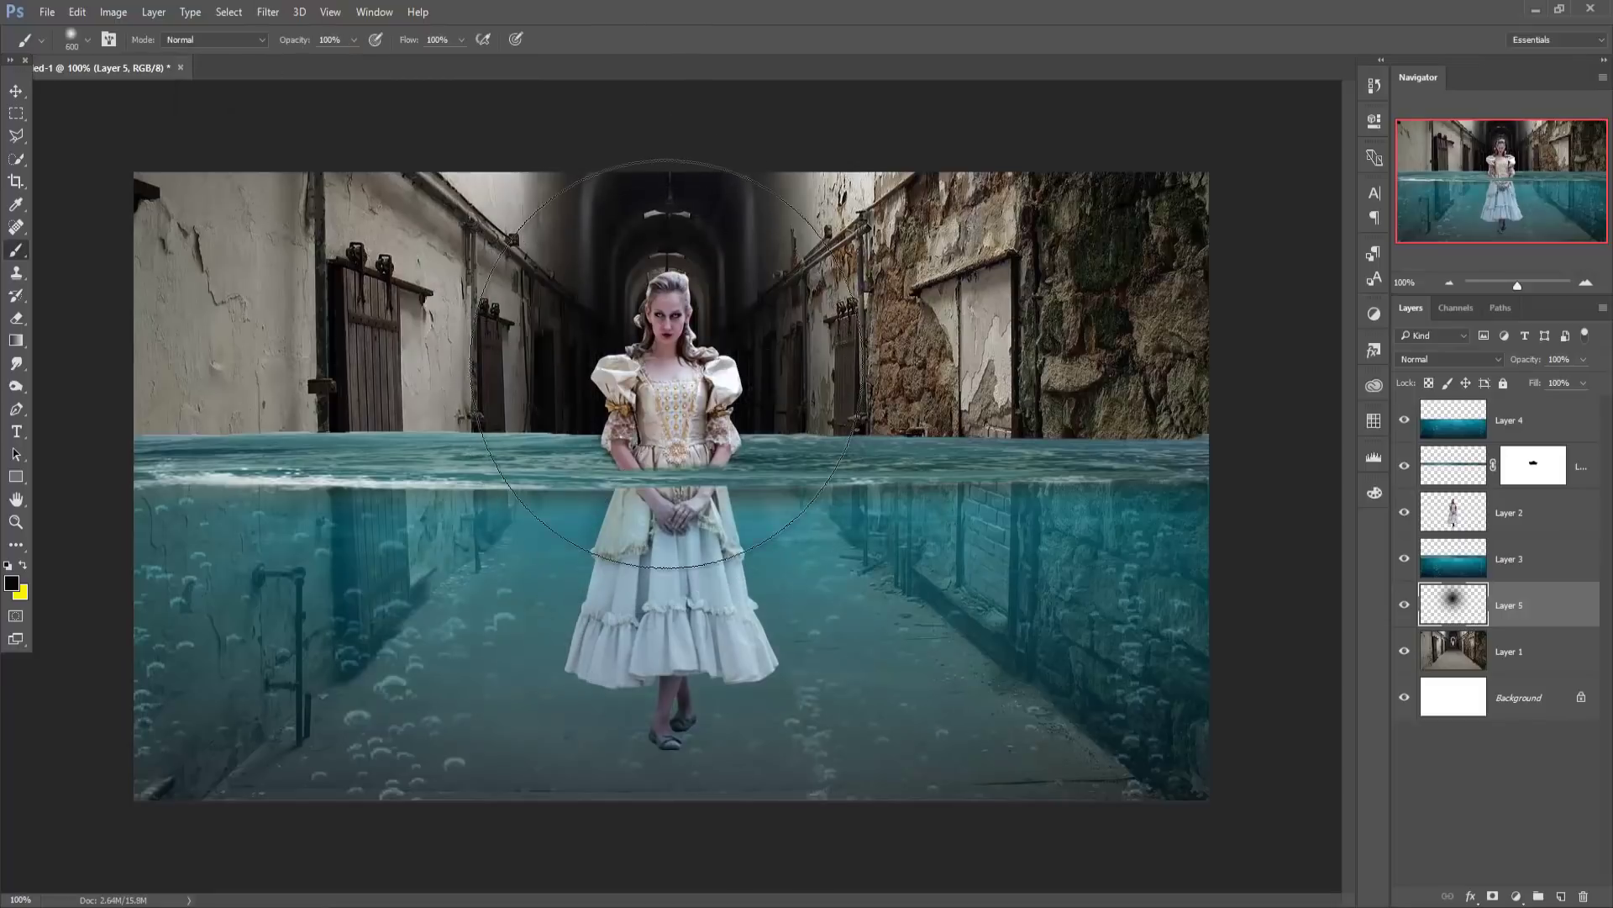
pyautogui.click(665, 363)
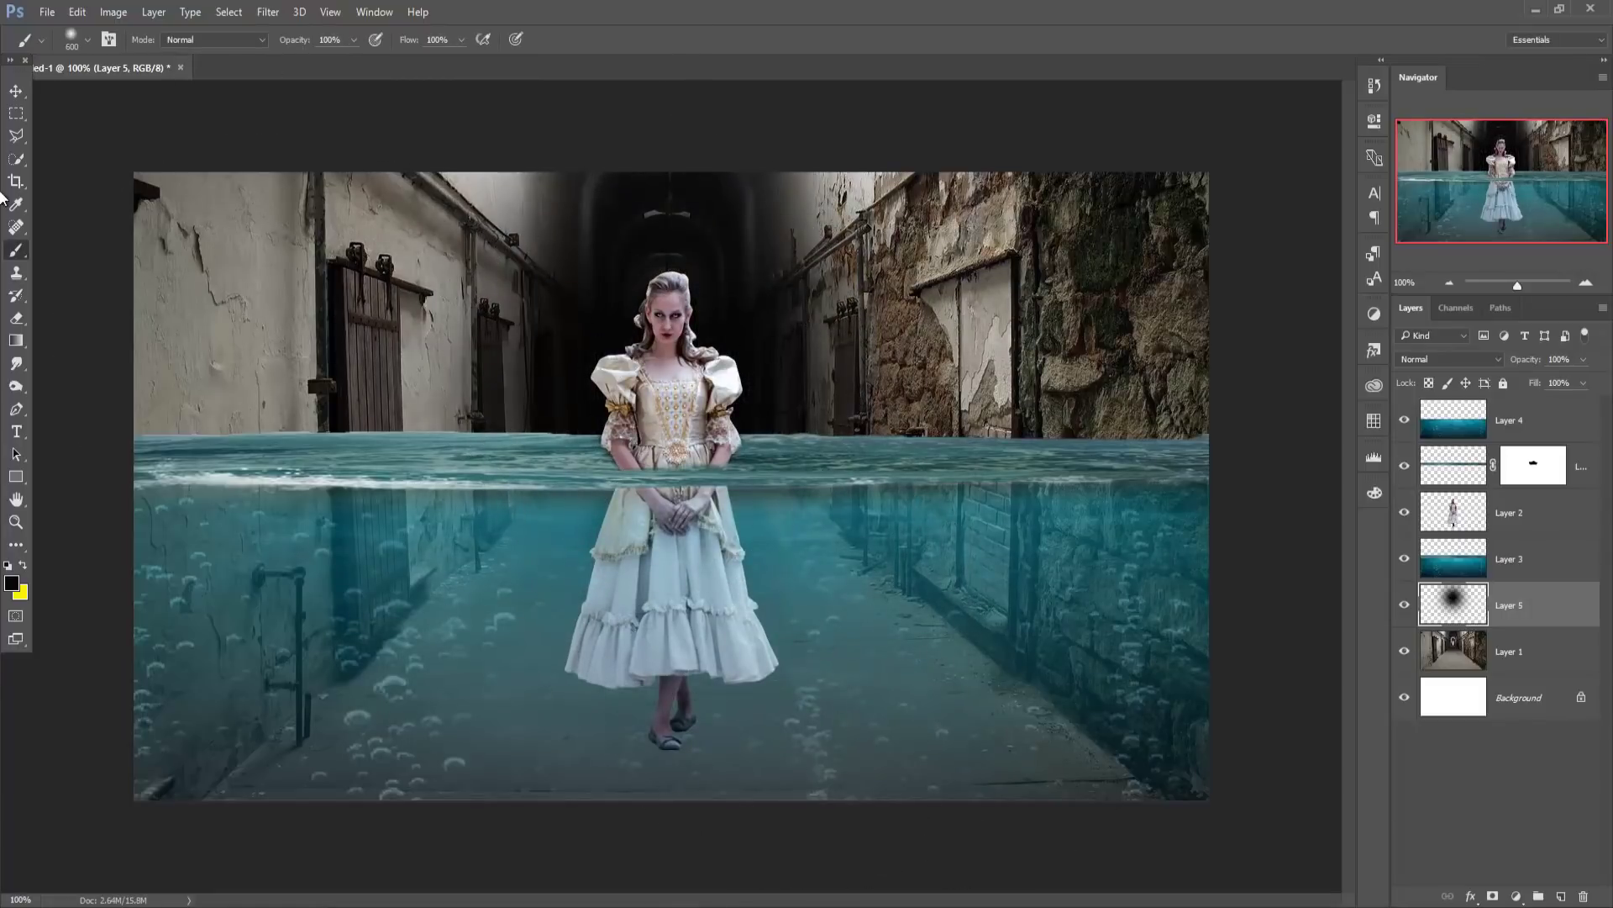
pyautogui.click(15, 91)
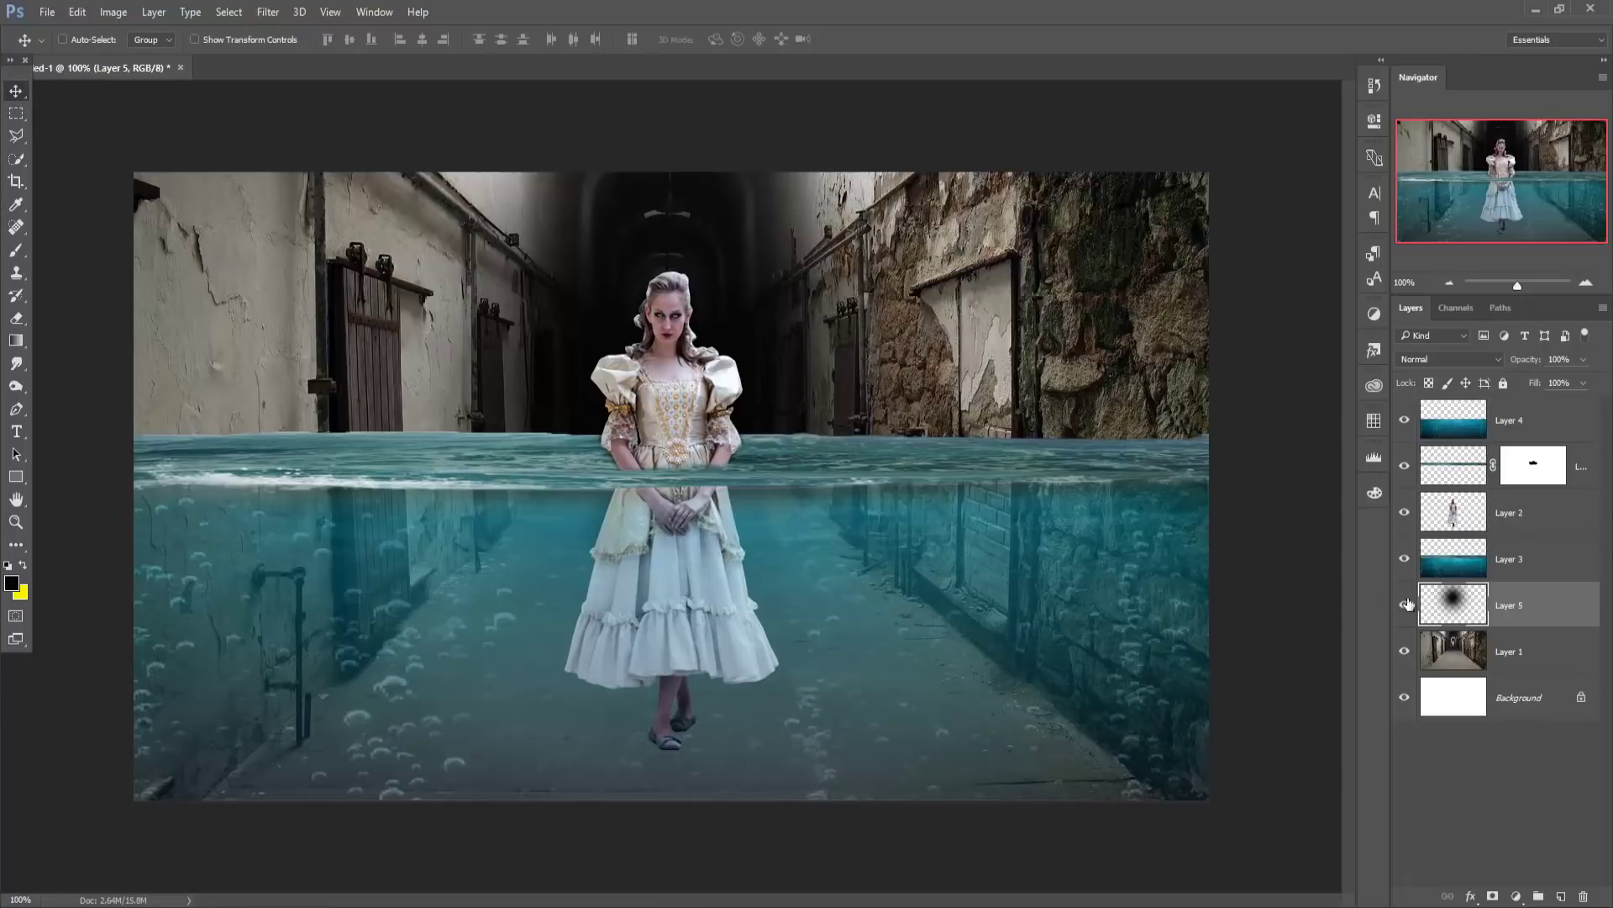
pyautogui.hotkey('ctrl', 'z')
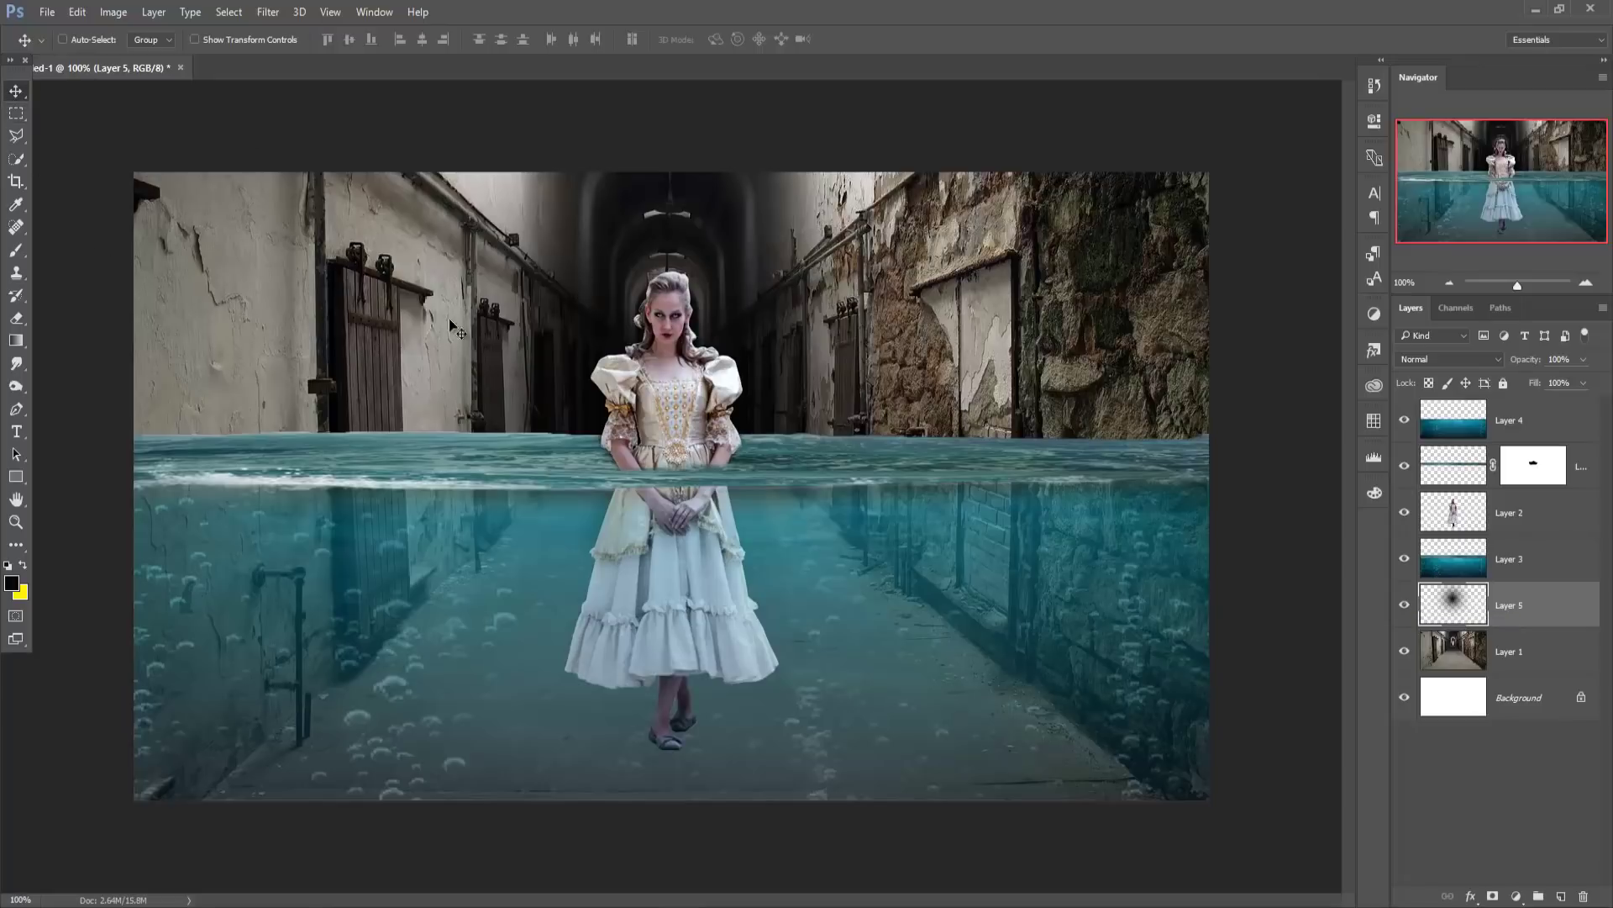
pyautogui.click(1525, 661)
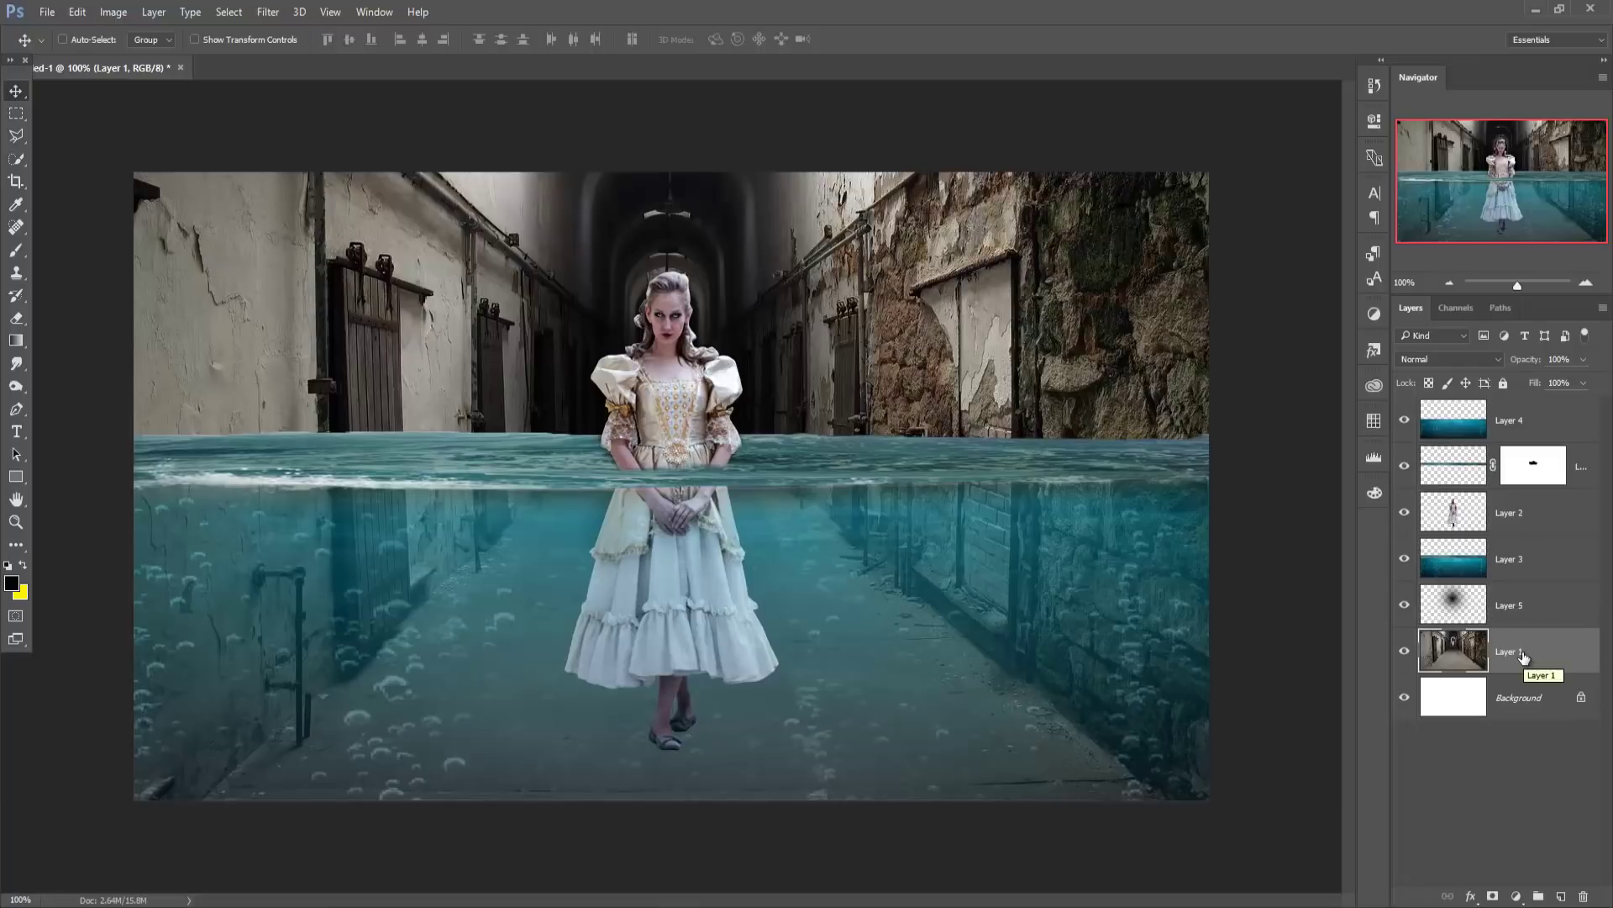
# Select Layer 2 with the Smudge tool, zoom in, and smooth the top of the hair.
pyautogui.click(1452, 515)
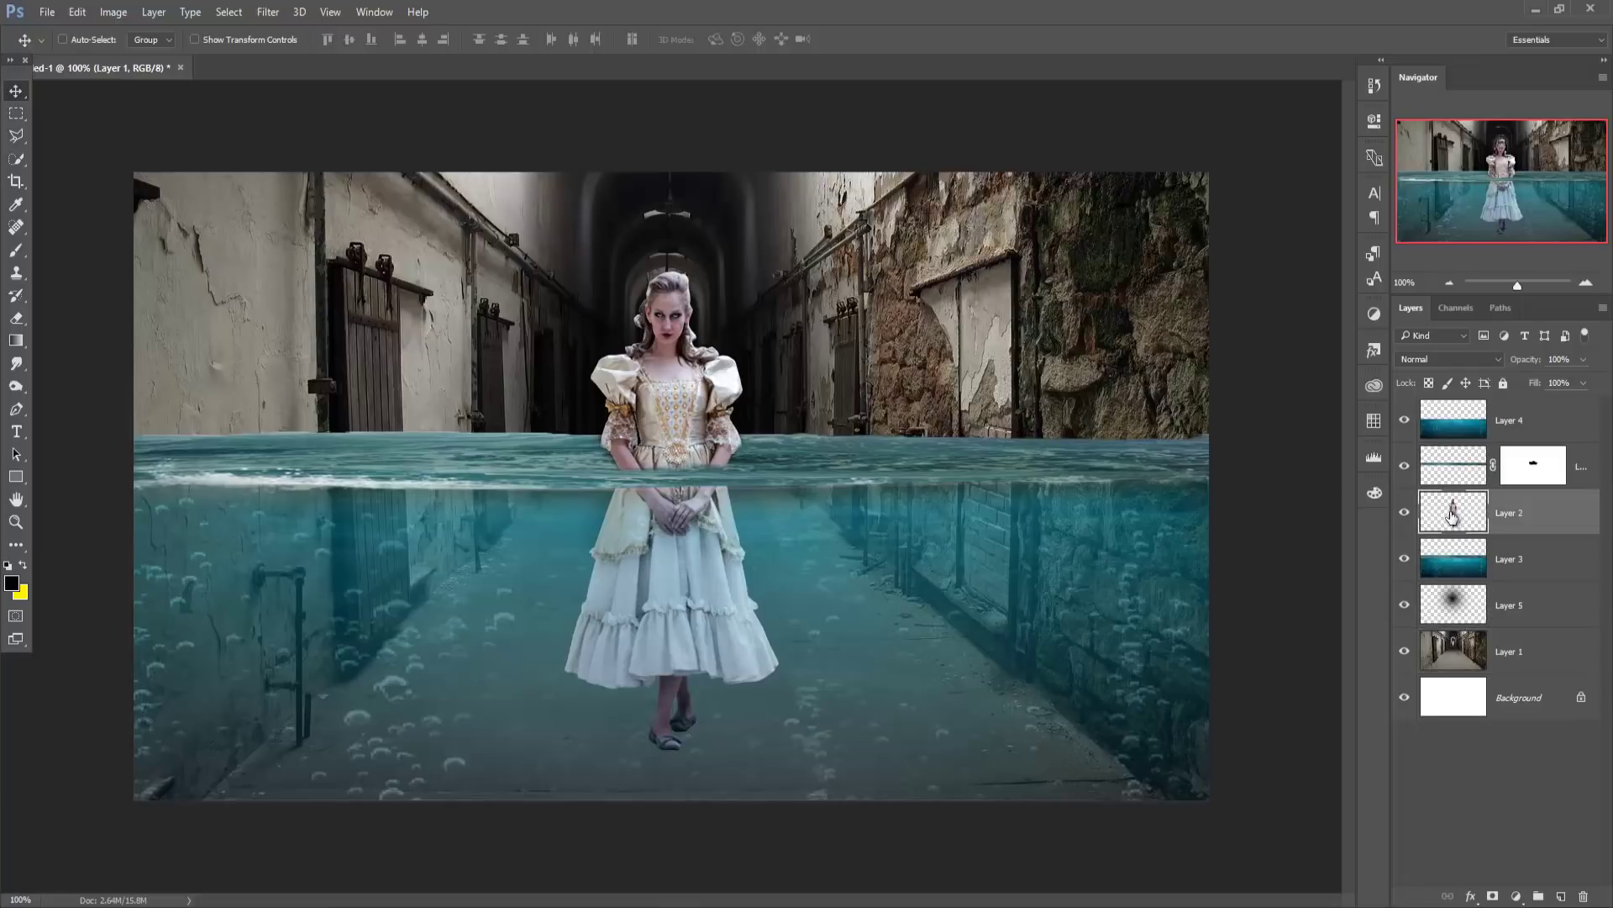
pyautogui.click(16, 363)
pyautogui.scroll(1, 632, 481)
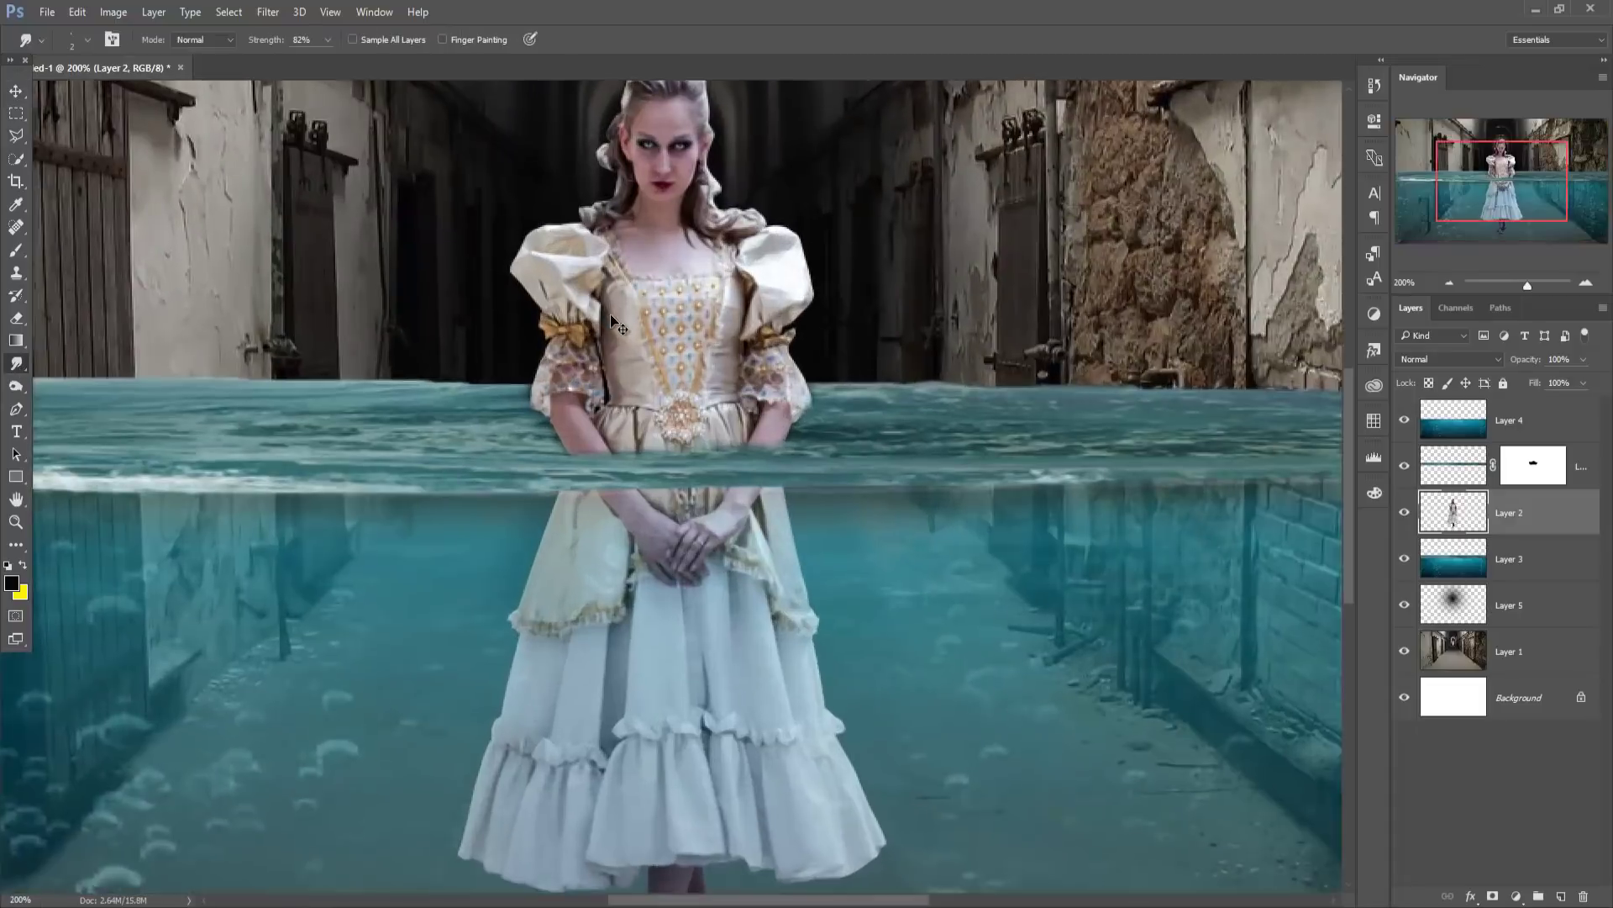
pyautogui.scroll(2, 632, 480)
pyautogui.scroll(1, 632, 481)
pyautogui.scroll(5, 632, 480)
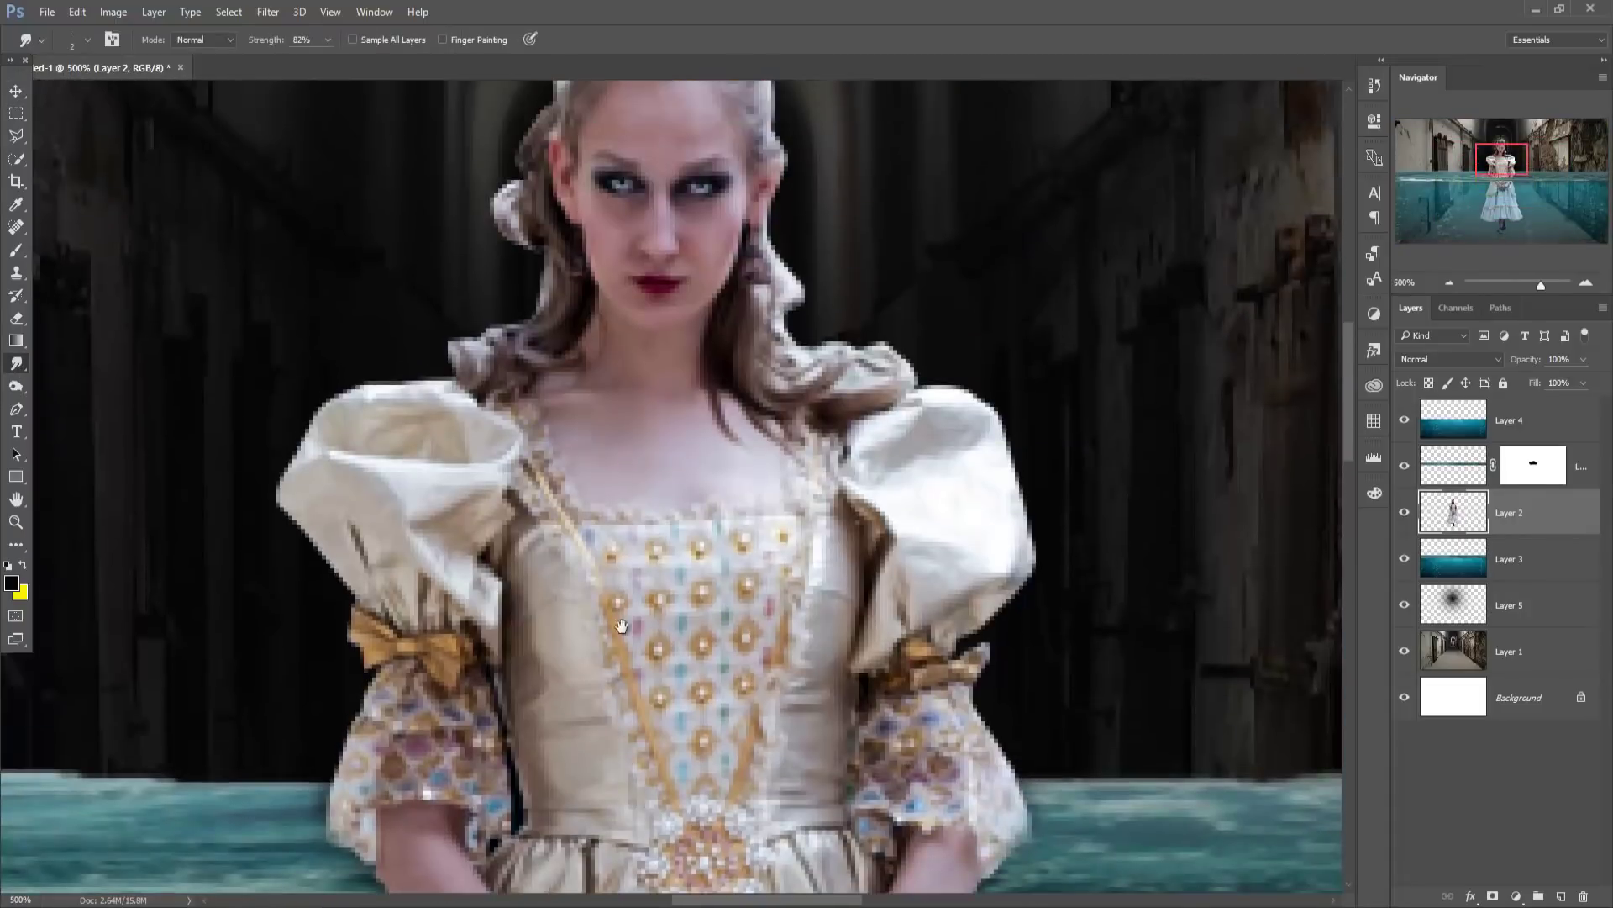
pyautogui.scroll(2, 714, 421)
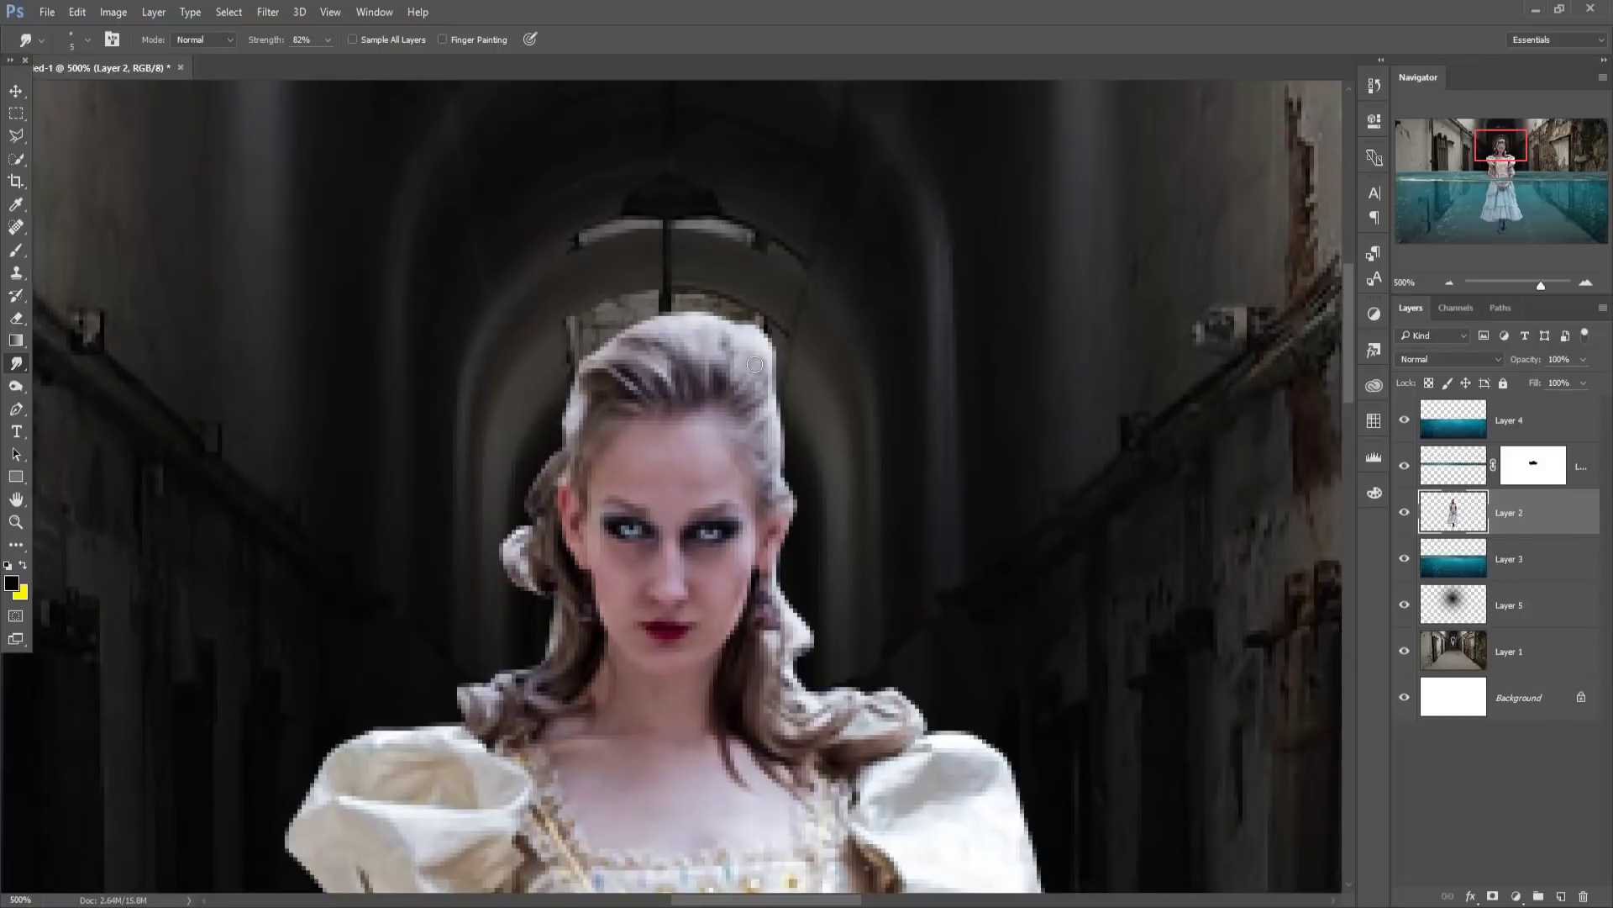
pyautogui.moveTo(755, 364)
pyautogui.mouseDown()
pyautogui.moveTo(760, 332)
pyautogui.moveTo(739, 378)
pyautogui.moveTo(729, 323)
pyautogui.moveTo(689, 306)
pyautogui.mouseUp()
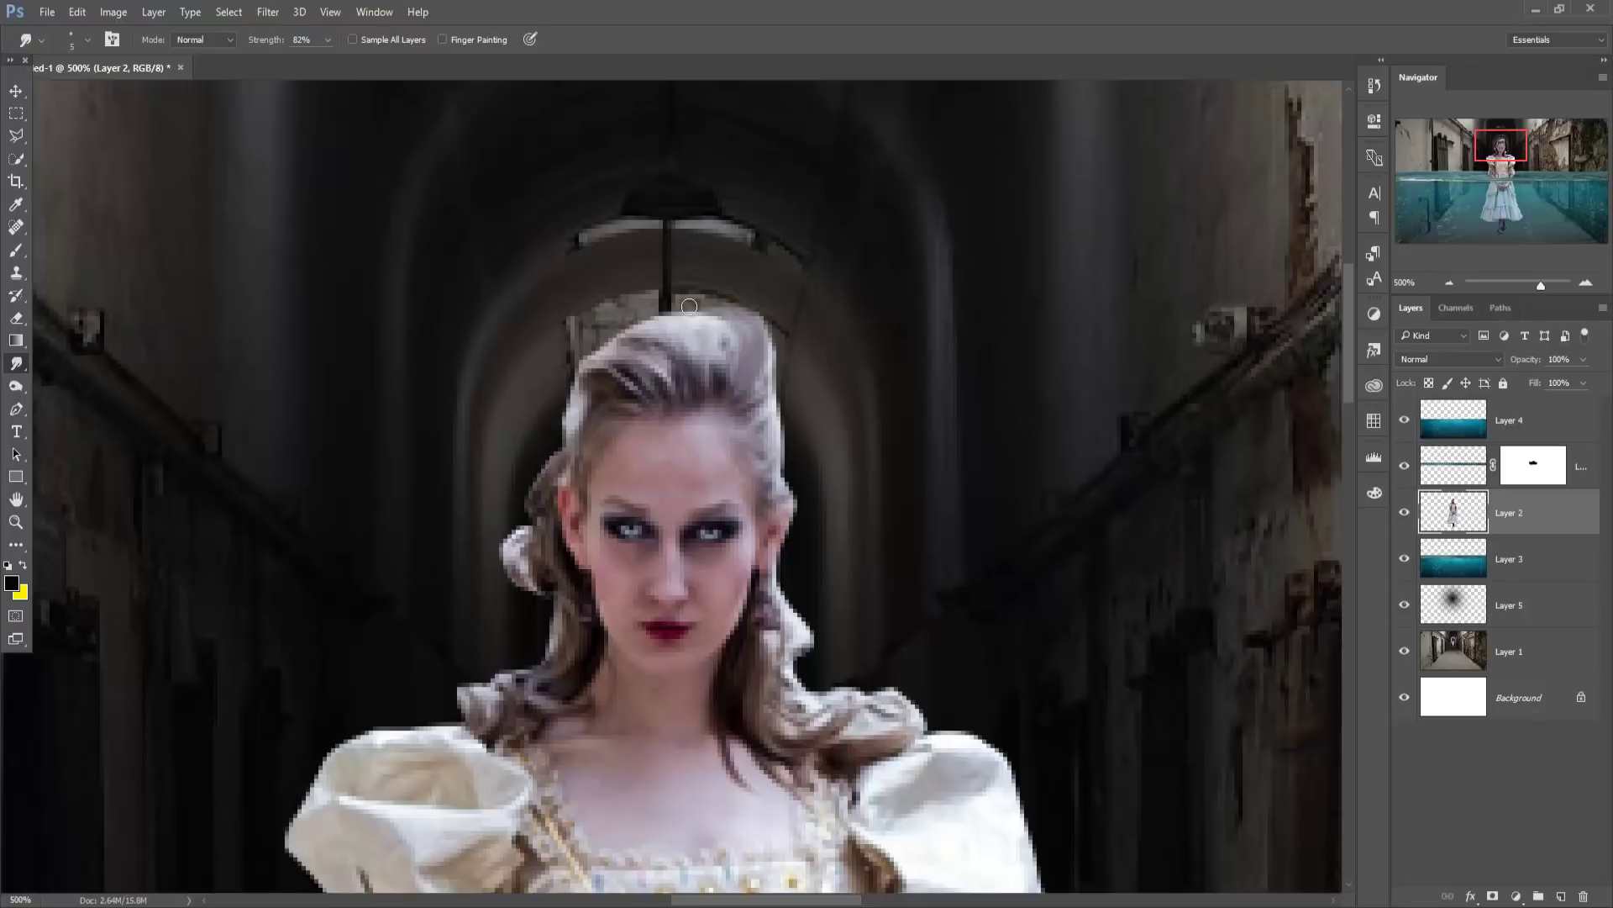
pyautogui.moveTo(739, 373)
pyautogui.mouseDown()
pyautogui.moveTo(719, 319)
pyautogui.moveTo(724, 360)
pyautogui.moveTo(703, 341)
pyautogui.moveTo(718, 365)
pyautogui.moveTo(666, 325)
pyautogui.moveTo(698, 369)
pyautogui.moveTo(630, 324)
pyautogui.moveTo(685, 382)
pyautogui.moveTo(611, 347)
pyautogui.moveTo(661, 373)
pyautogui.moveTo(572, 378)
pyautogui.moveTo(627, 349)
pyautogui.moveTo(565, 416)
pyautogui.moveTo(562, 449)
pyautogui.moveTo(592, 403)
pyautogui.moveTo(552, 458)
pyautogui.moveTo(534, 533)
pyautogui.moveTo(500, 551)
pyautogui.moveTo(555, 630)
pyautogui.moveTo(475, 697)
pyautogui.moveTo(496, 685)
pyautogui.mouseUp()
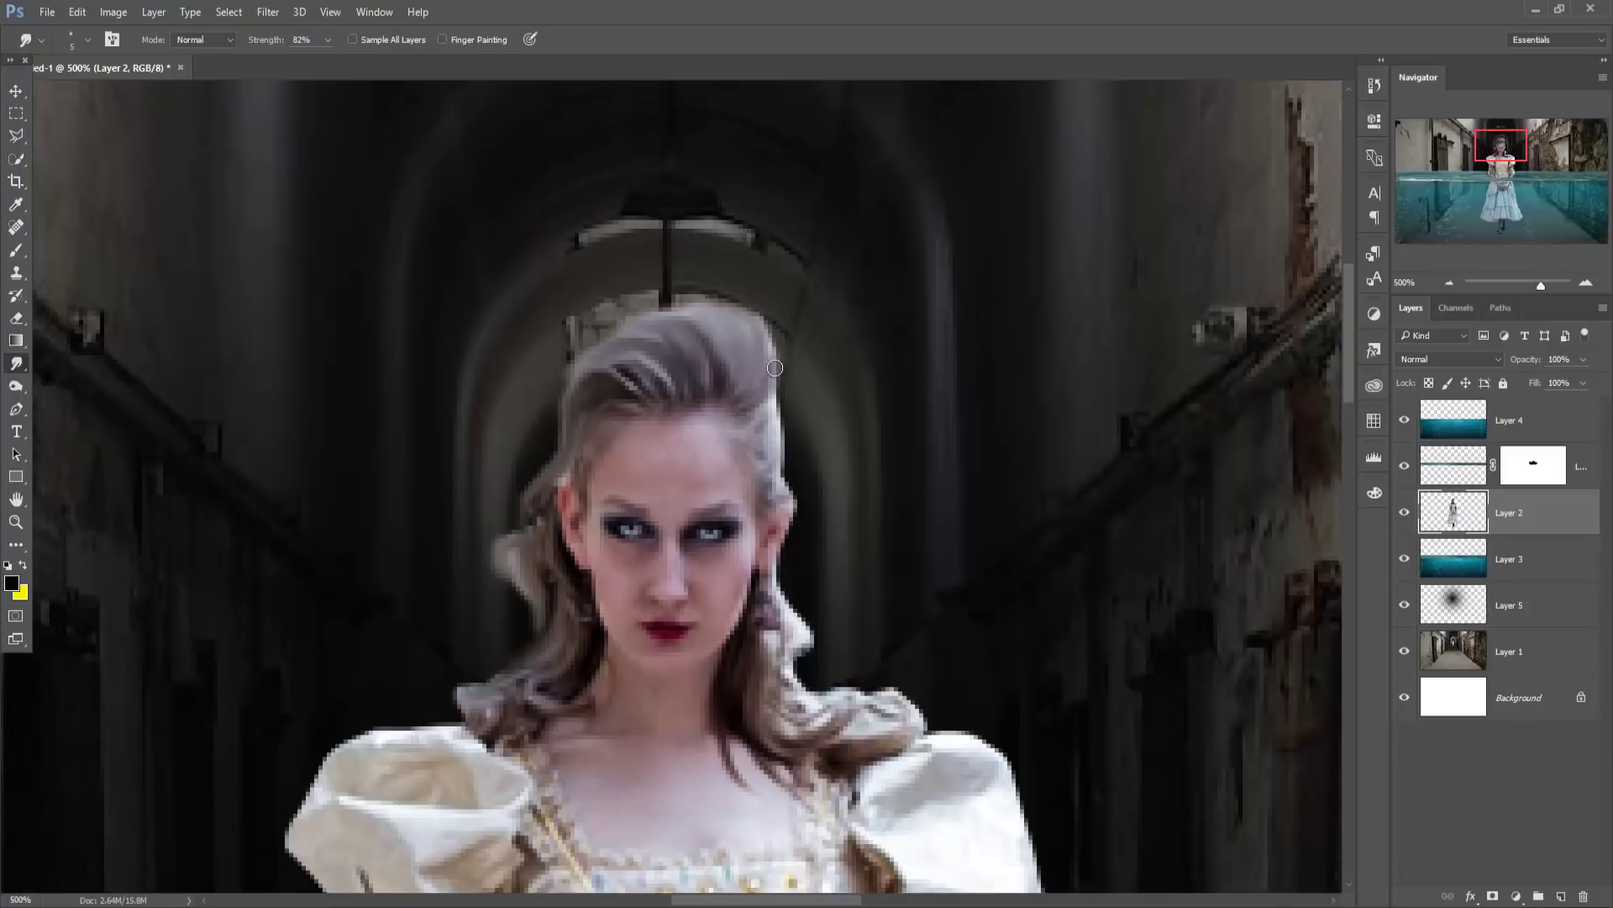
# Smudge the right hair edge, fill gaps below the curl and by the shoulder, and reshape the top.
pyautogui.moveTo(765, 386); pyautogui.dragTo(764, 361)
pyautogui.moveTo(764, 445)
pyautogui.mouseDown()
pyautogui.moveTo(773, 395)
pyautogui.moveTo(787, 514)
pyautogui.mouseUp()
pyautogui.moveTo(774, 570)
pyautogui.mouseDown()
pyautogui.moveTo(777, 618)
pyautogui.moveTo(806, 631)
pyautogui.moveTo(773, 637)
pyautogui.moveTo(785, 676)
pyautogui.moveTo(841, 681)
pyautogui.moveTo(865, 714)
pyautogui.moveTo(794, 748)
pyautogui.moveTo(908, 701)
pyautogui.moveTo(853, 721)
pyautogui.moveTo(899, 677)
pyautogui.moveTo(839, 710)
pyautogui.moveTo(866, 702)
pyautogui.moveTo(806, 698)
pyautogui.mouseUp()
pyautogui.moveTo(755, 622)
pyautogui.mouseDown()
pyautogui.moveTo(811, 659)
pyautogui.moveTo(783, 594)
pyautogui.moveTo(814, 649)
pyautogui.moveTo(787, 653)
pyautogui.mouseUp()
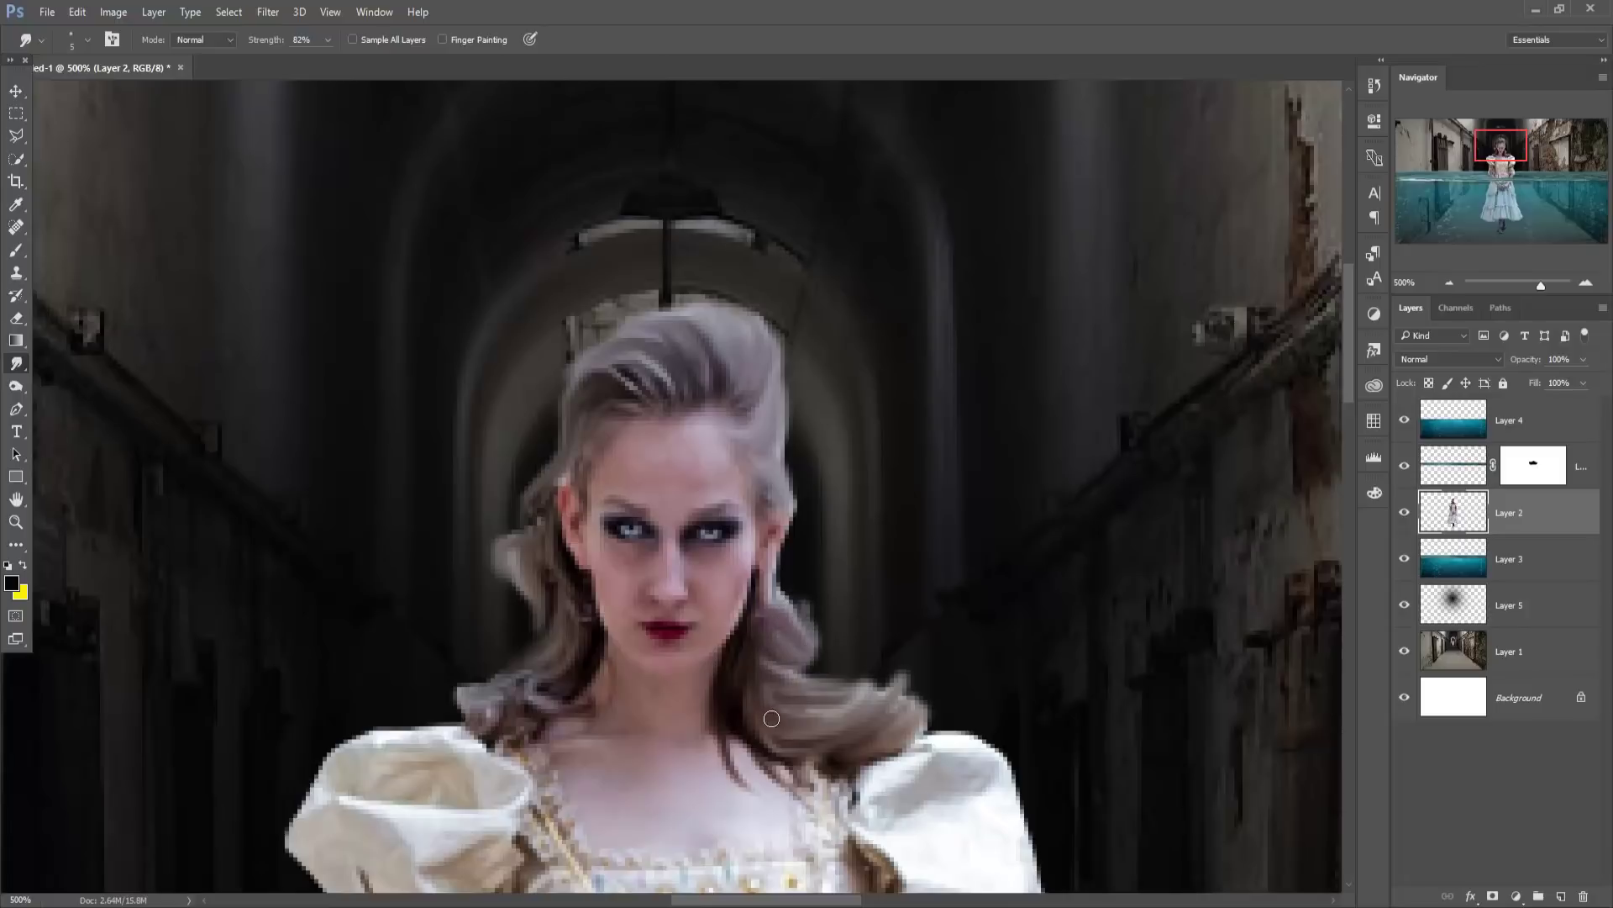
pyautogui.moveTo(772, 718)
pyautogui.mouseDown()
pyautogui.moveTo(840, 735)
pyautogui.moveTo(874, 717)
pyautogui.mouseUp()
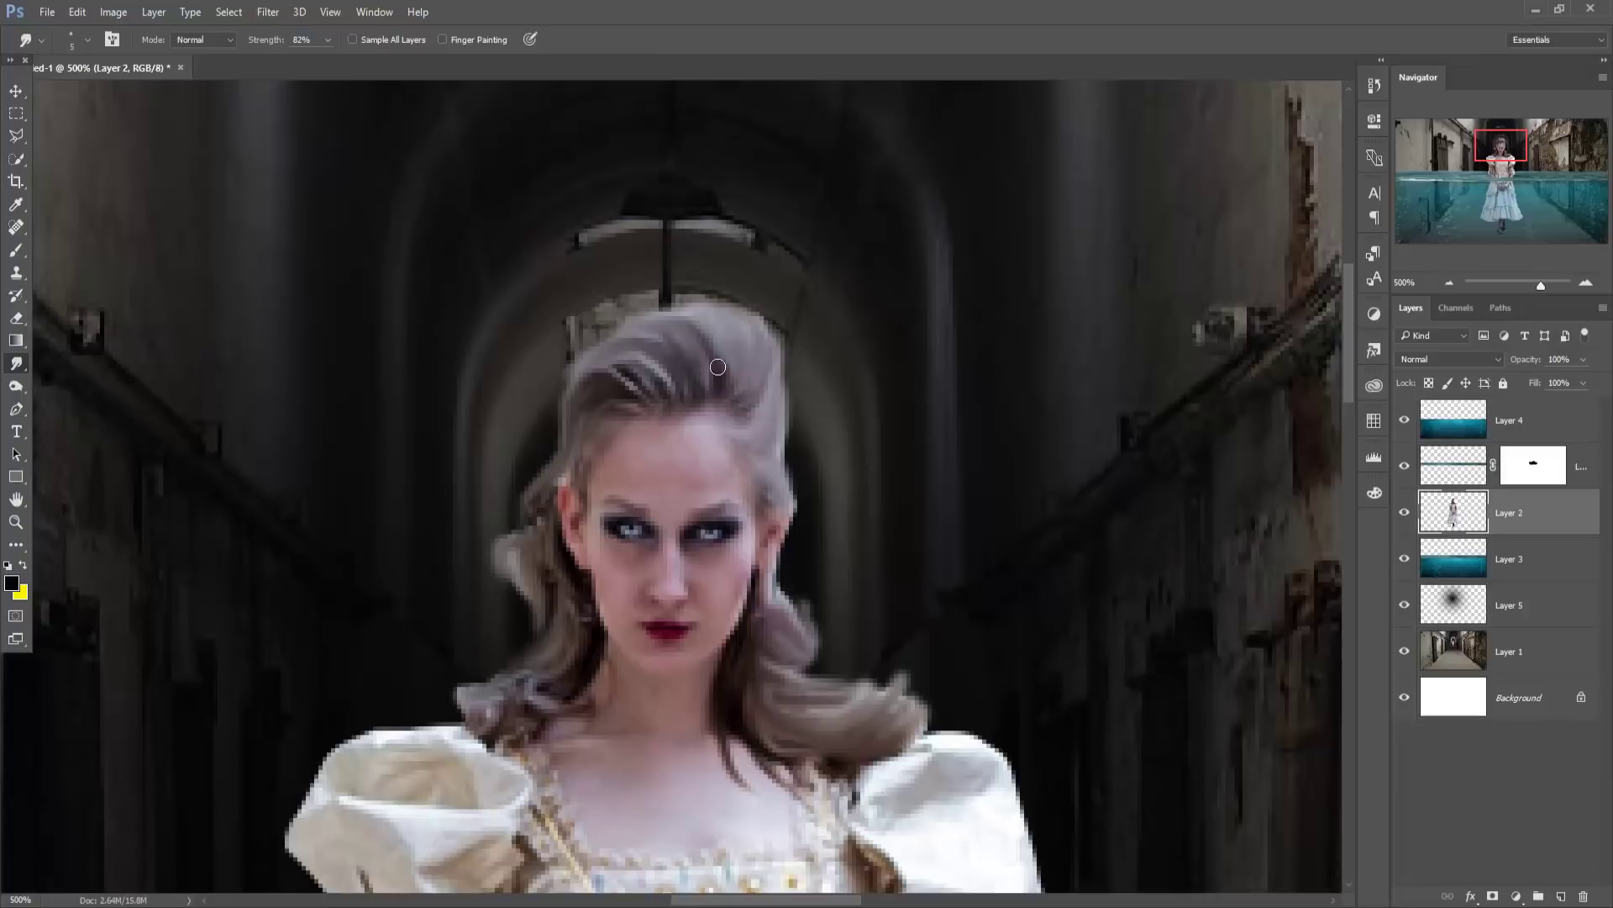
pyautogui.moveTo(718, 368); pyautogui.dragTo(648, 318)
pyautogui.moveTo(710, 369)
pyautogui.mouseDown()
pyautogui.moveTo(685, 329)
pyautogui.moveTo(601, 333)
pyautogui.moveTo(739, 346)
pyautogui.moveTo(713, 301)
pyautogui.mouseUp()
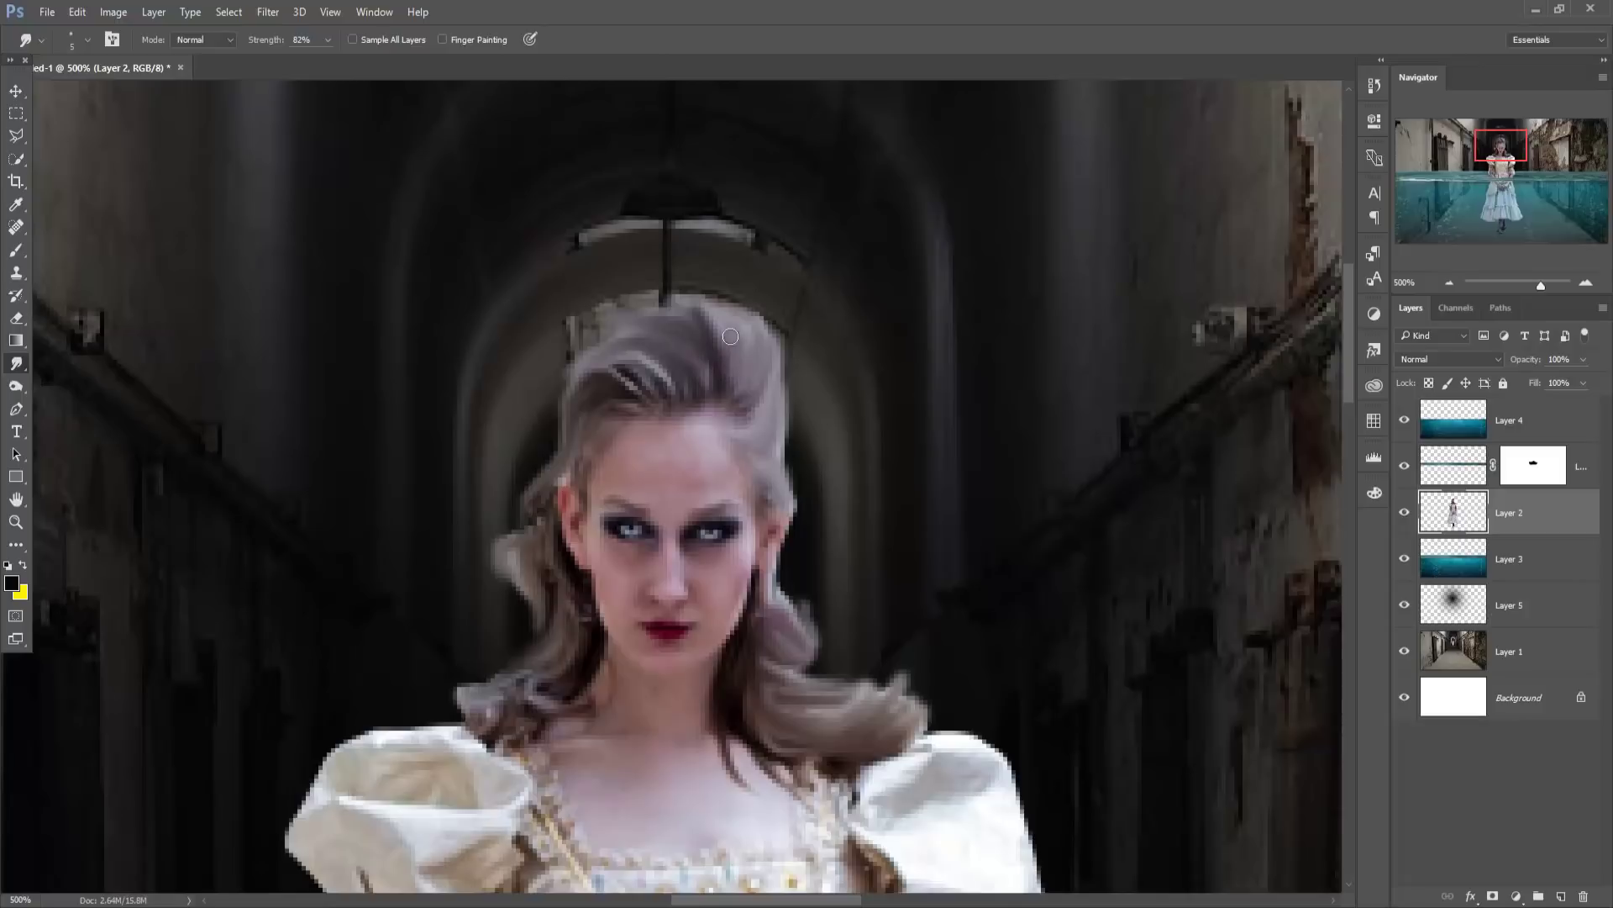
pyautogui.moveTo(732, 369); pyautogui.dragTo(725, 313)
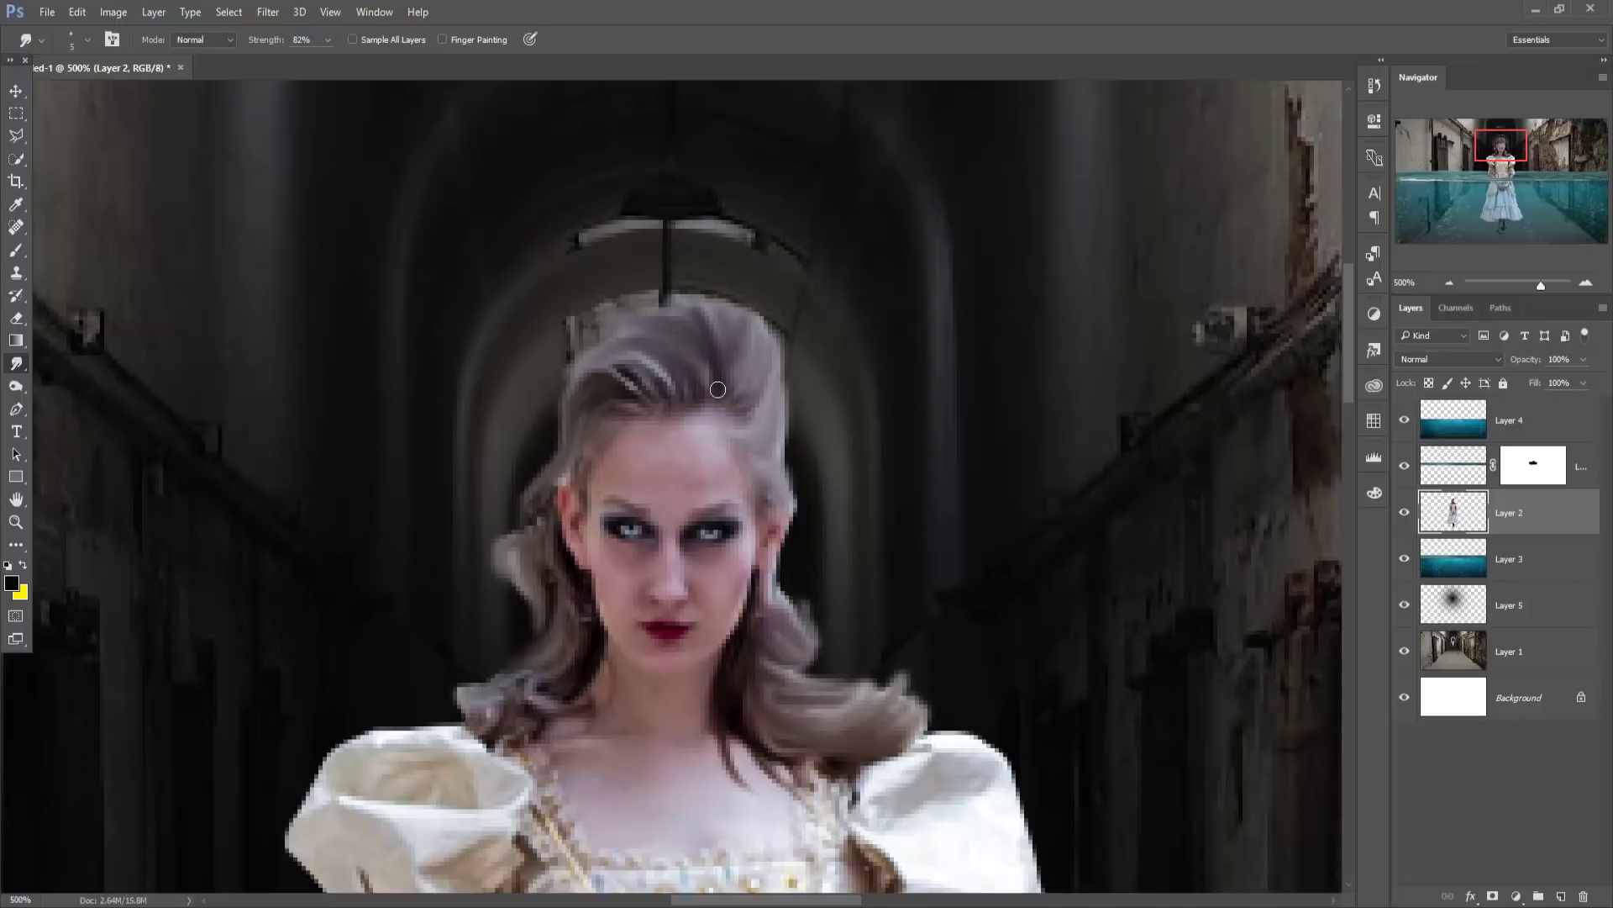
# Fill a new Layer 6 with 50% gray, clip it to the princess, and set it to Overlay.
pyautogui.click(17, 92)
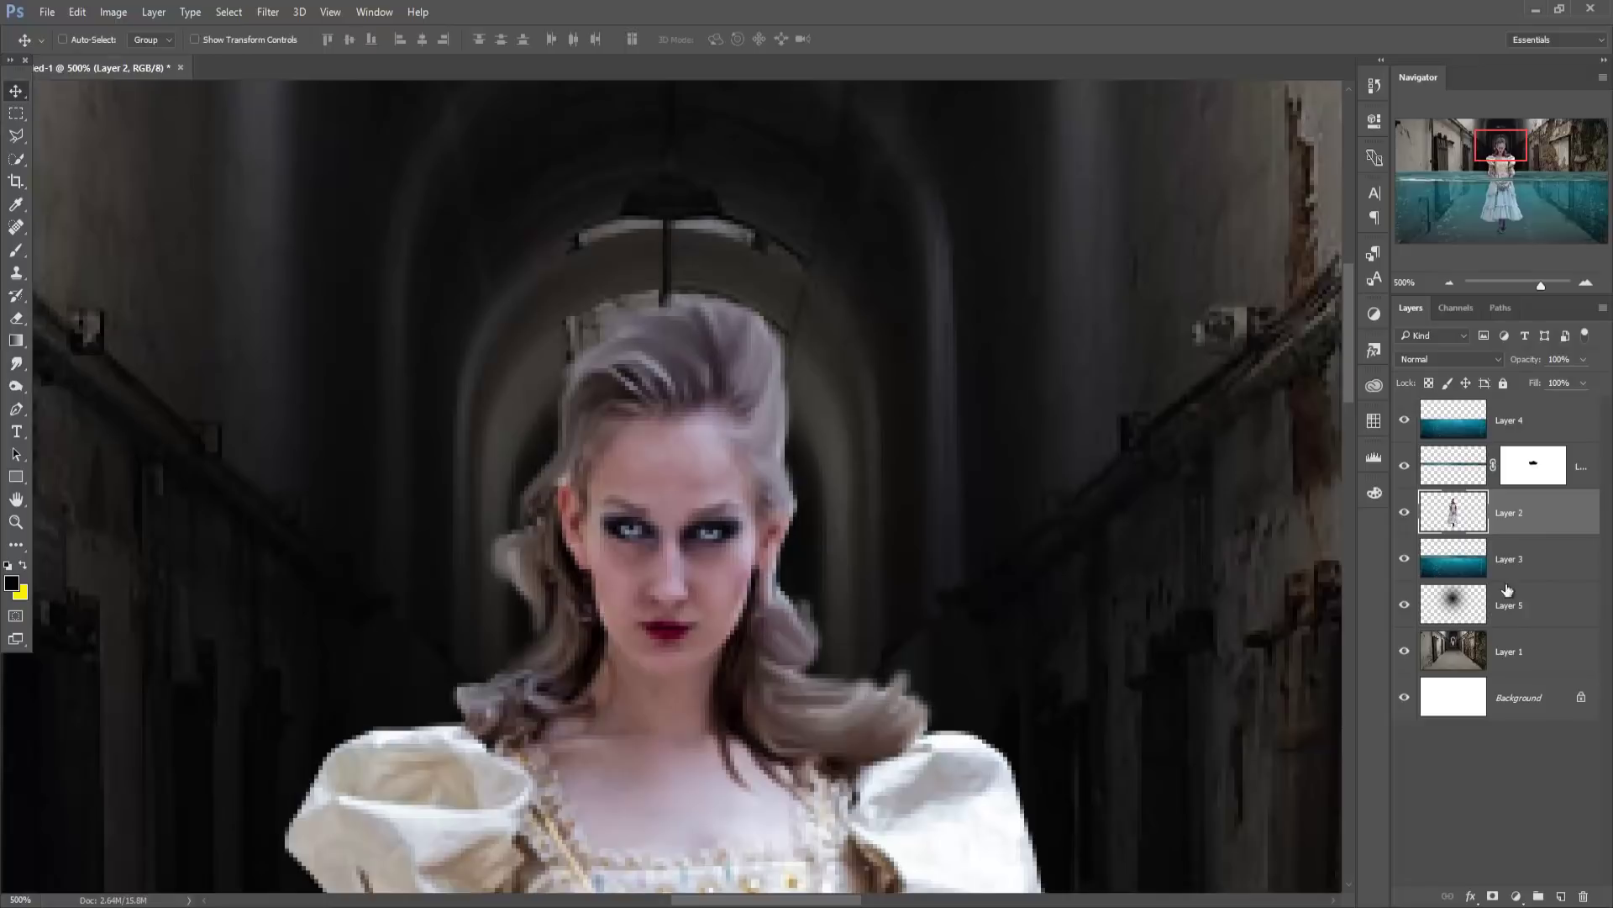
pyautogui.click(1560, 898)
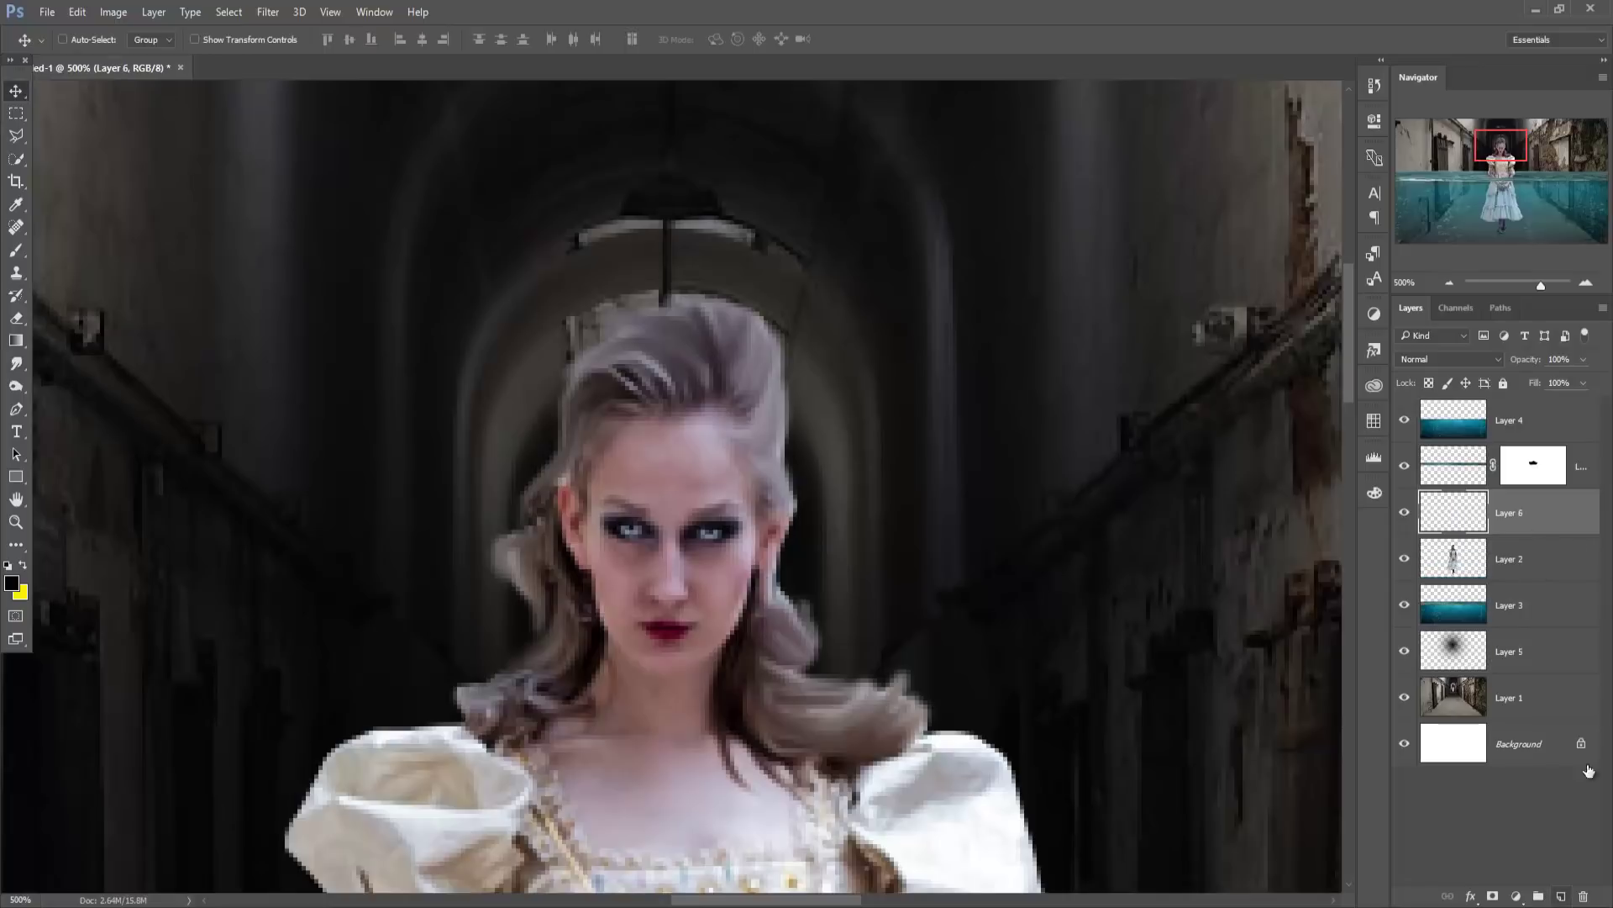
pyautogui.click(77, 11)
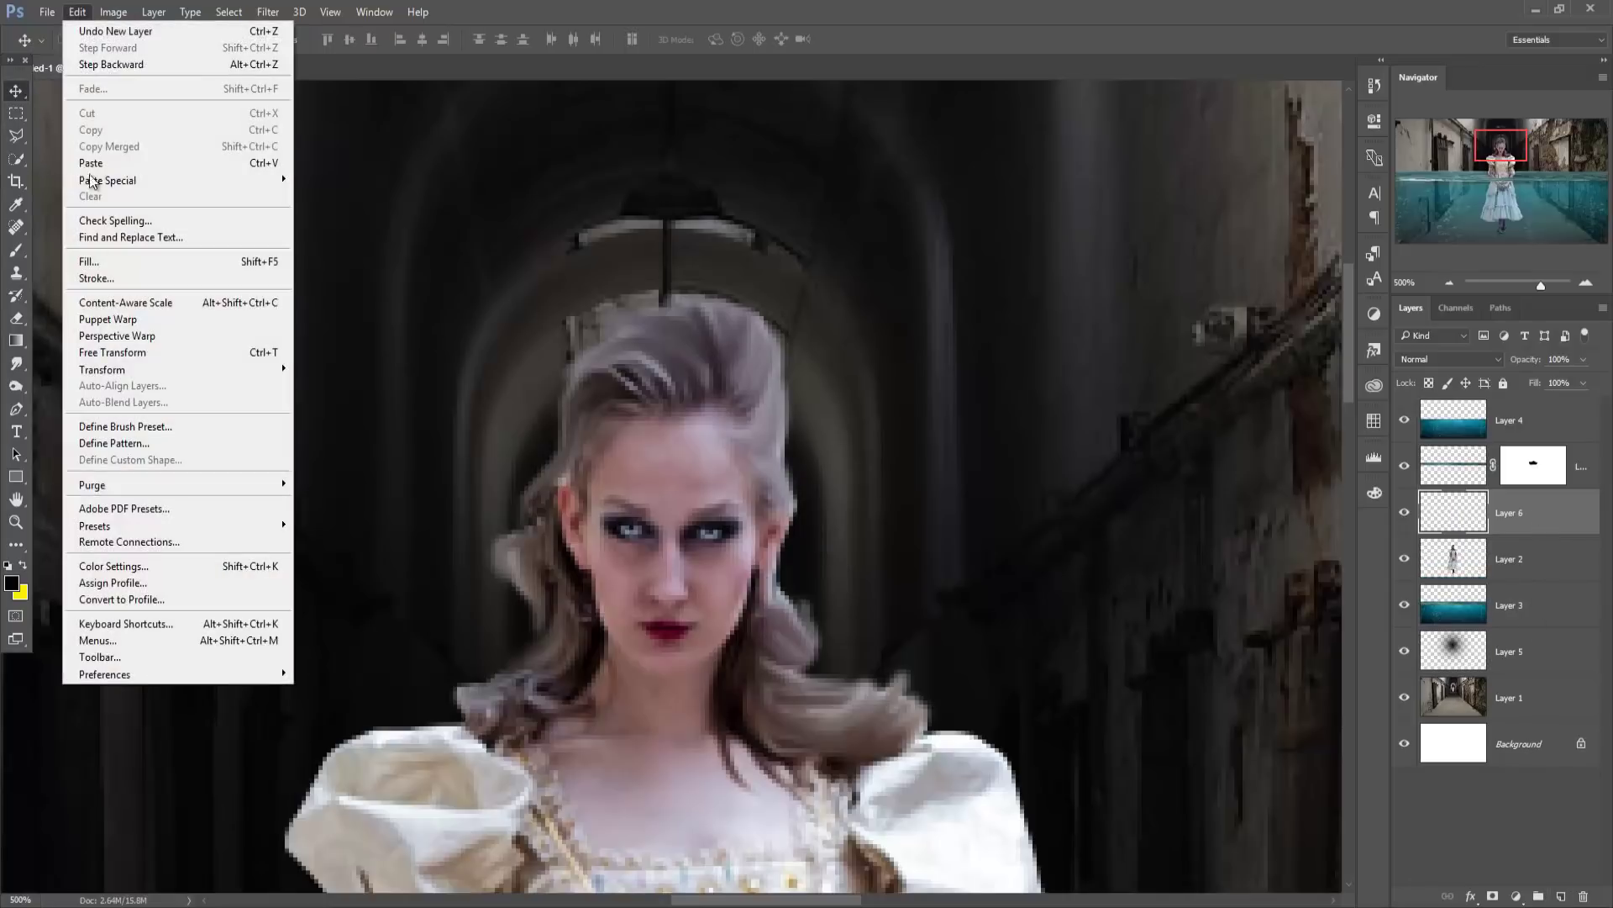
pyautogui.click(92, 262)
pyautogui.click(919, 271)
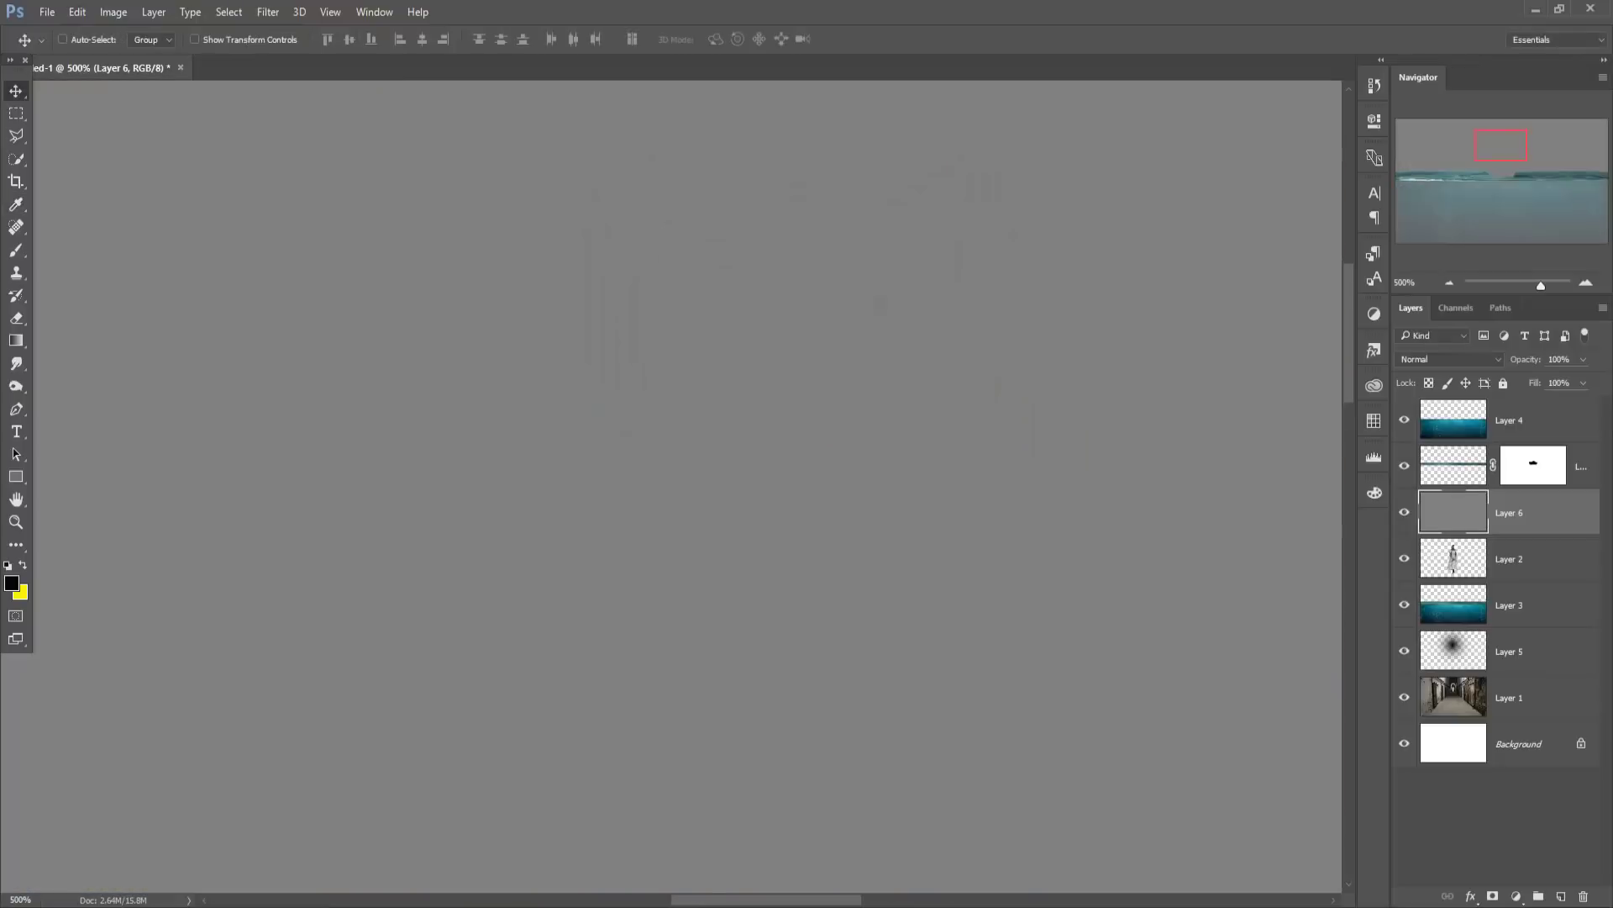
pyautogui.rightClick(1556, 498)
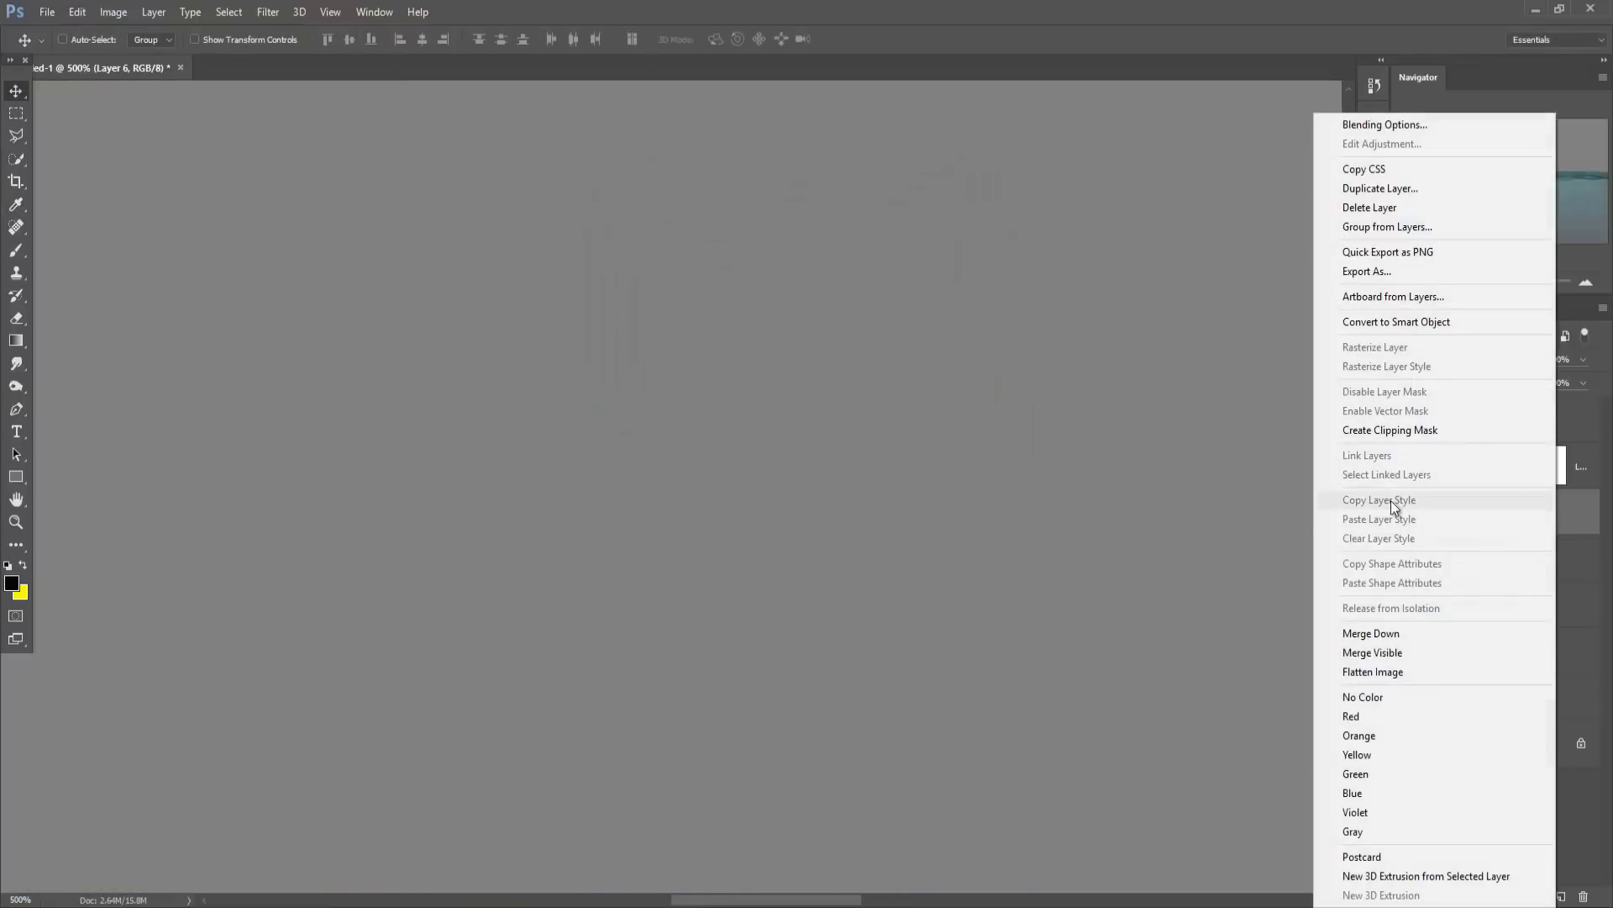
pyautogui.click(1395, 430)
pyautogui.click(1438, 362)
pyautogui.click(1442, 533)
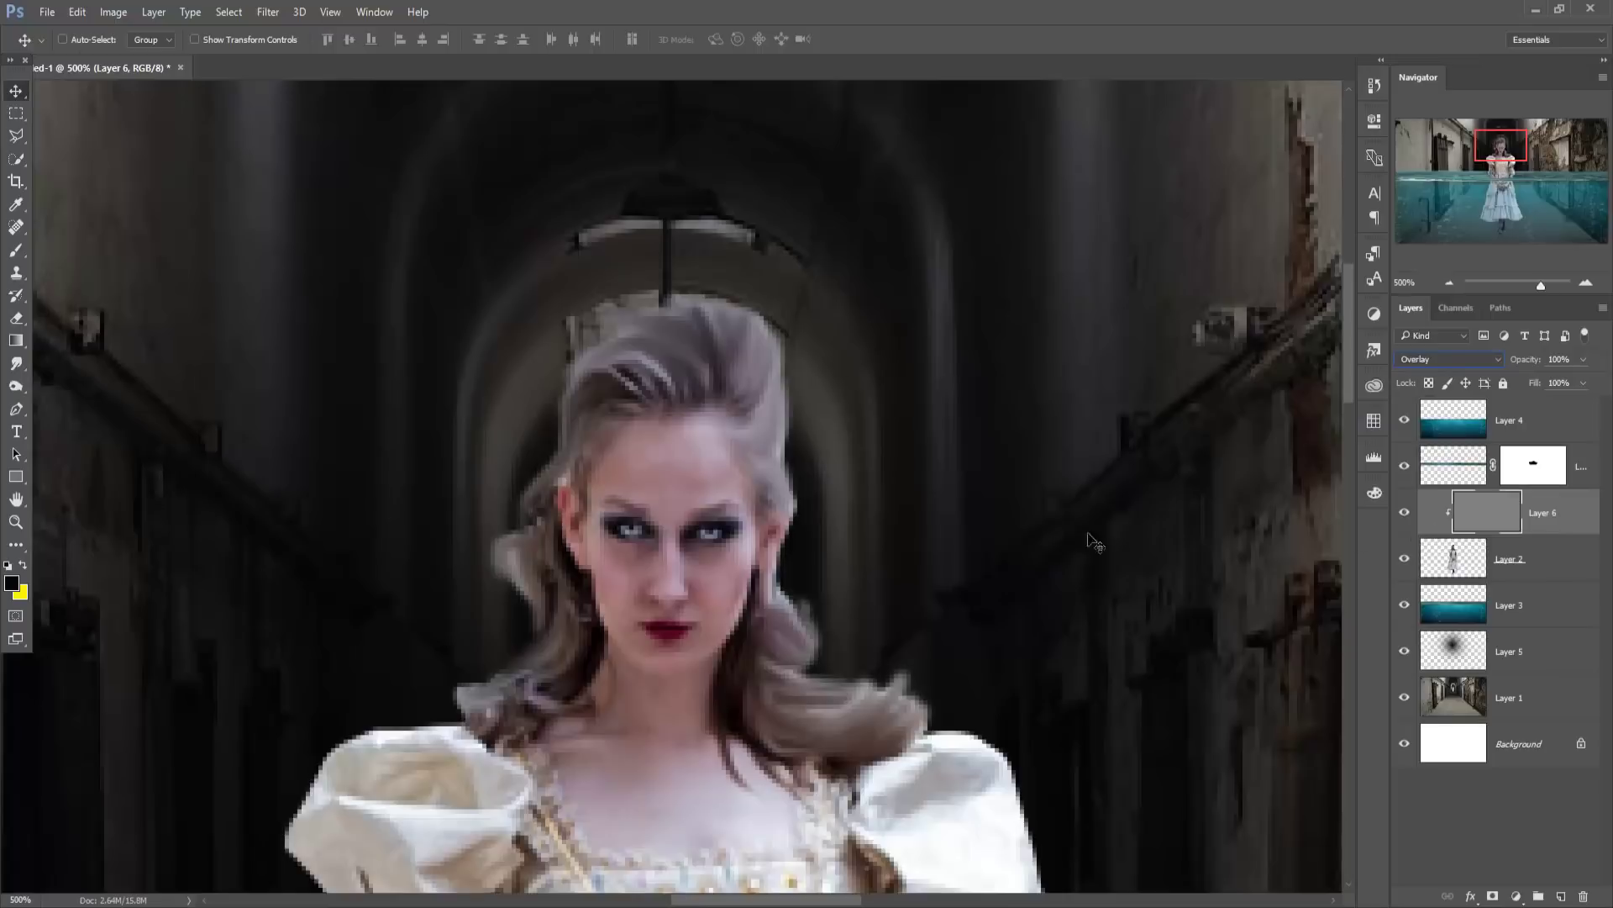
pyautogui.rightClick(16, 385)
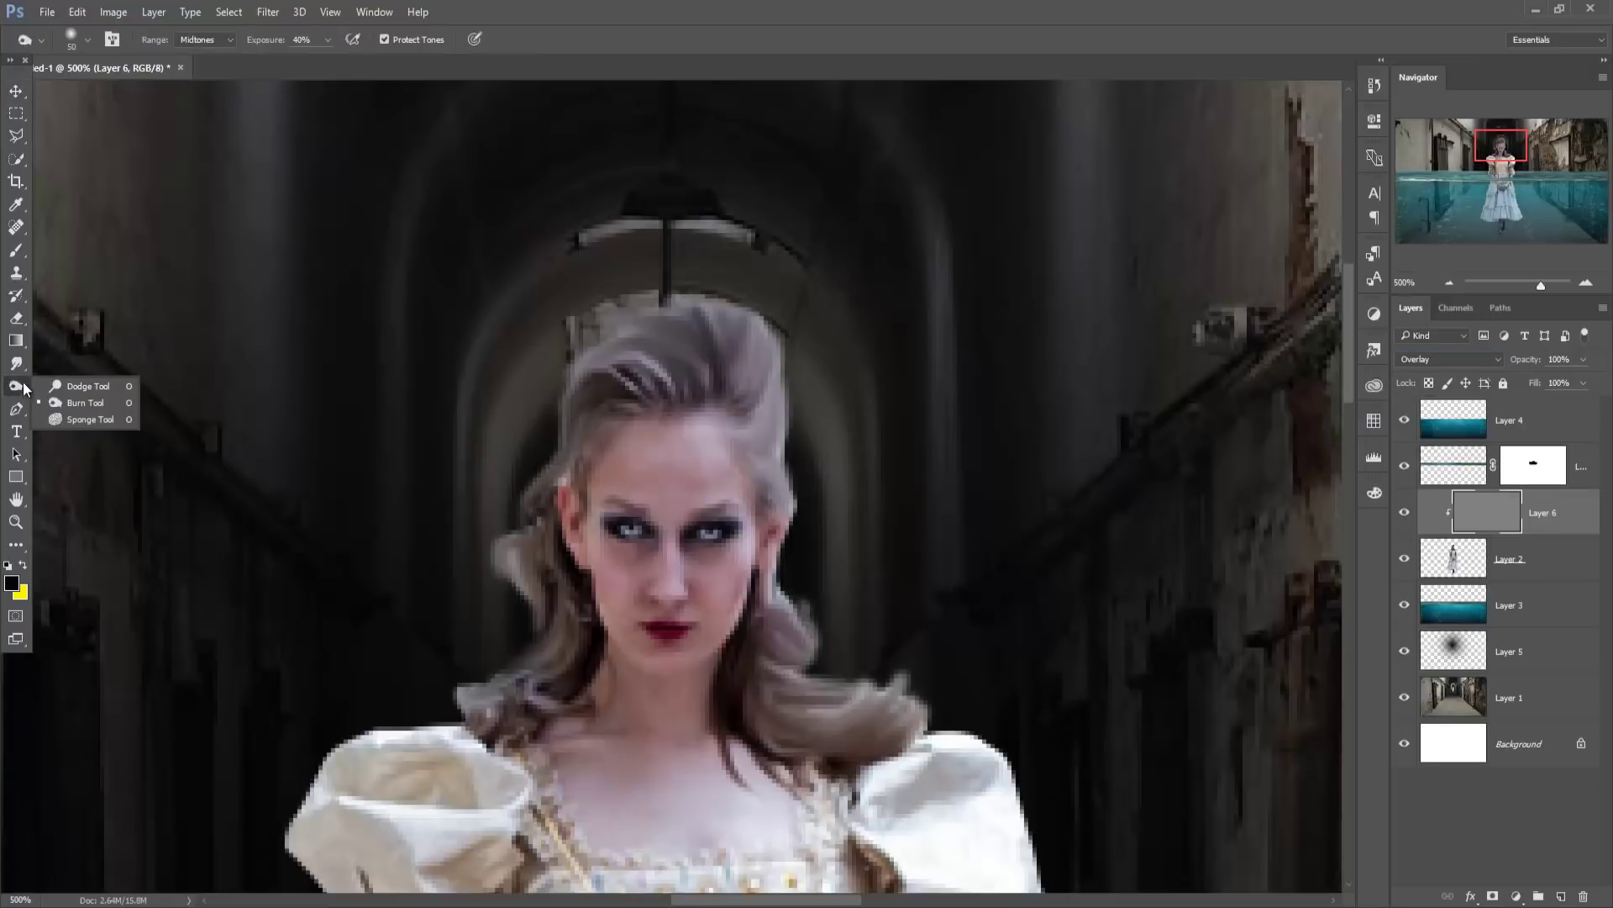
# Brighten the princess's forehead with the Dodge tool.
pyautogui.click(72, 388)
pyautogui.moveTo(608, 424)
pyautogui.mouseDown()
pyautogui.moveTo(713, 432)
pyautogui.moveTo(714, 504)
pyautogui.moveTo(639, 467)
pyautogui.moveTo(714, 487)
pyautogui.moveTo(710, 668)
pyautogui.moveTo(710, 588)
pyautogui.moveTo(647, 673)
pyautogui.moveTo(659, 701)
pyautogui.moveTo(613, 846)
pyautogui.moveTo(746, 775)
pyautogui.moveTo(677, 835)
pyautogui.moveTo(612, 857)
pyautogui.moveTo(934, 756)
pyautogui.mouseUp()
pyautogui.moveTo(820, 773)
pyautogui.mouseDown()
pyautogui.moveTo(820, 202)
pyautogui.moveTo(847, 339)
pyautogui.mouseUp()
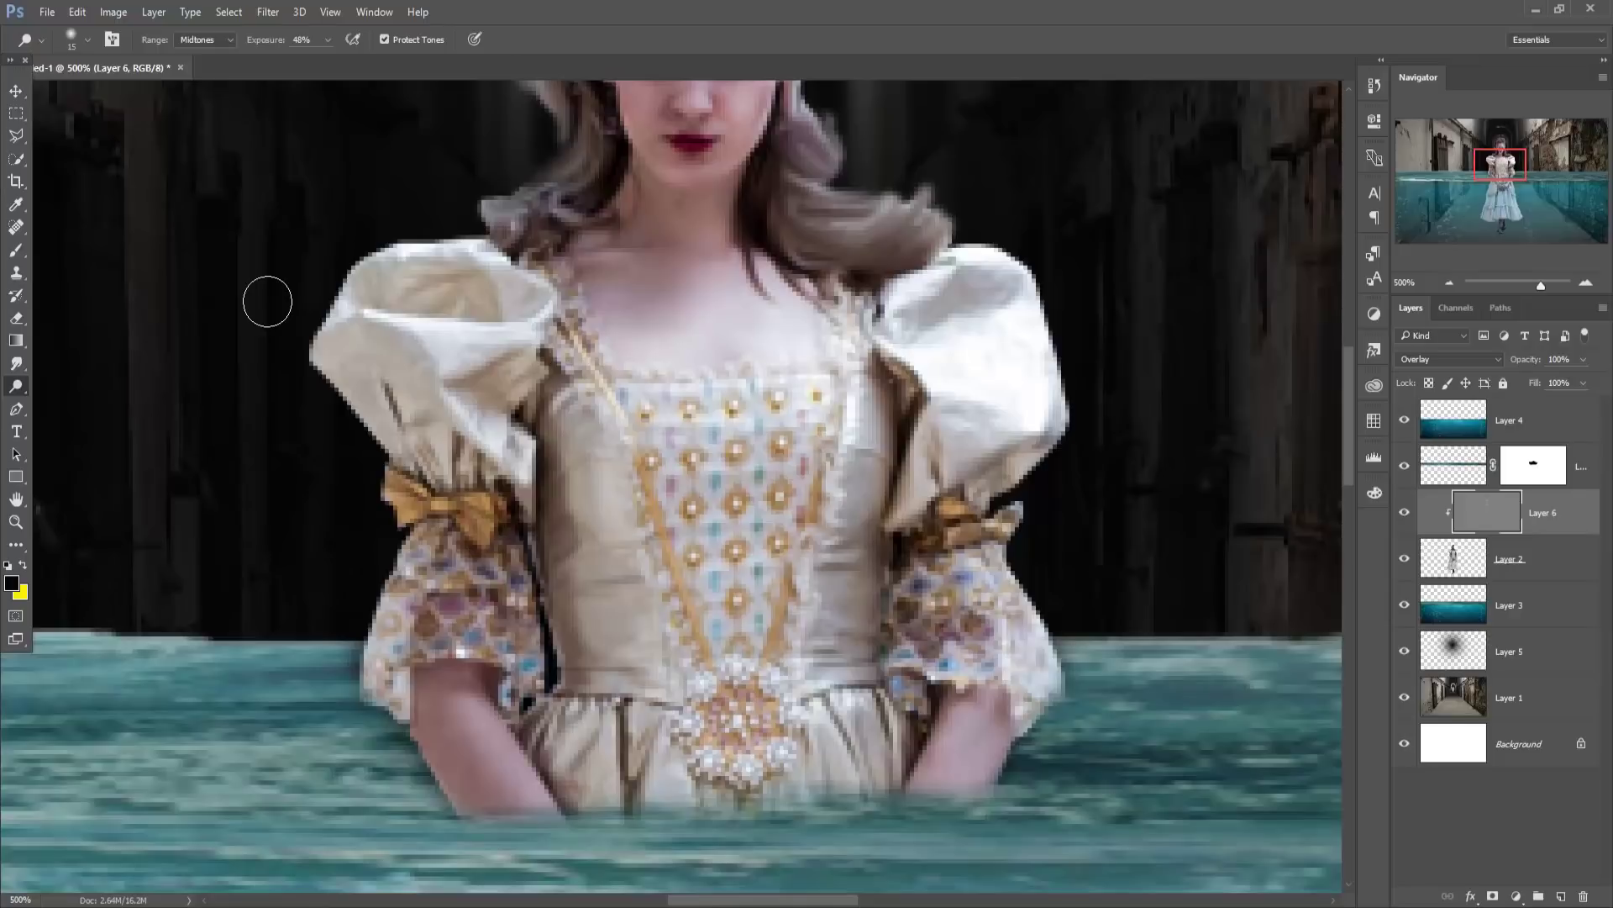
# Burn the left sleeve, bodice, left skirt panel and skirt folds to deepen the shading.
pyautogui.hotkey('shift', 'o')
pyautogui.press('4')
pyautogui.moveTo(267, 301)
pyautogui.mouseDown()
pyautogui.moveTo(371, 252)
pyautogui.moveTo(395, 576)
pyautogui.moveTo(605, 672)
pyautogui.moveTo(872, 451)
pyautogui.moveTo(878, 767)
pyautogui.moveTo(879, 318)
pyautogui.moveTo(953, 504)
pyautogui.moveTo(1000, 782)
pyautogui.mouseUp()
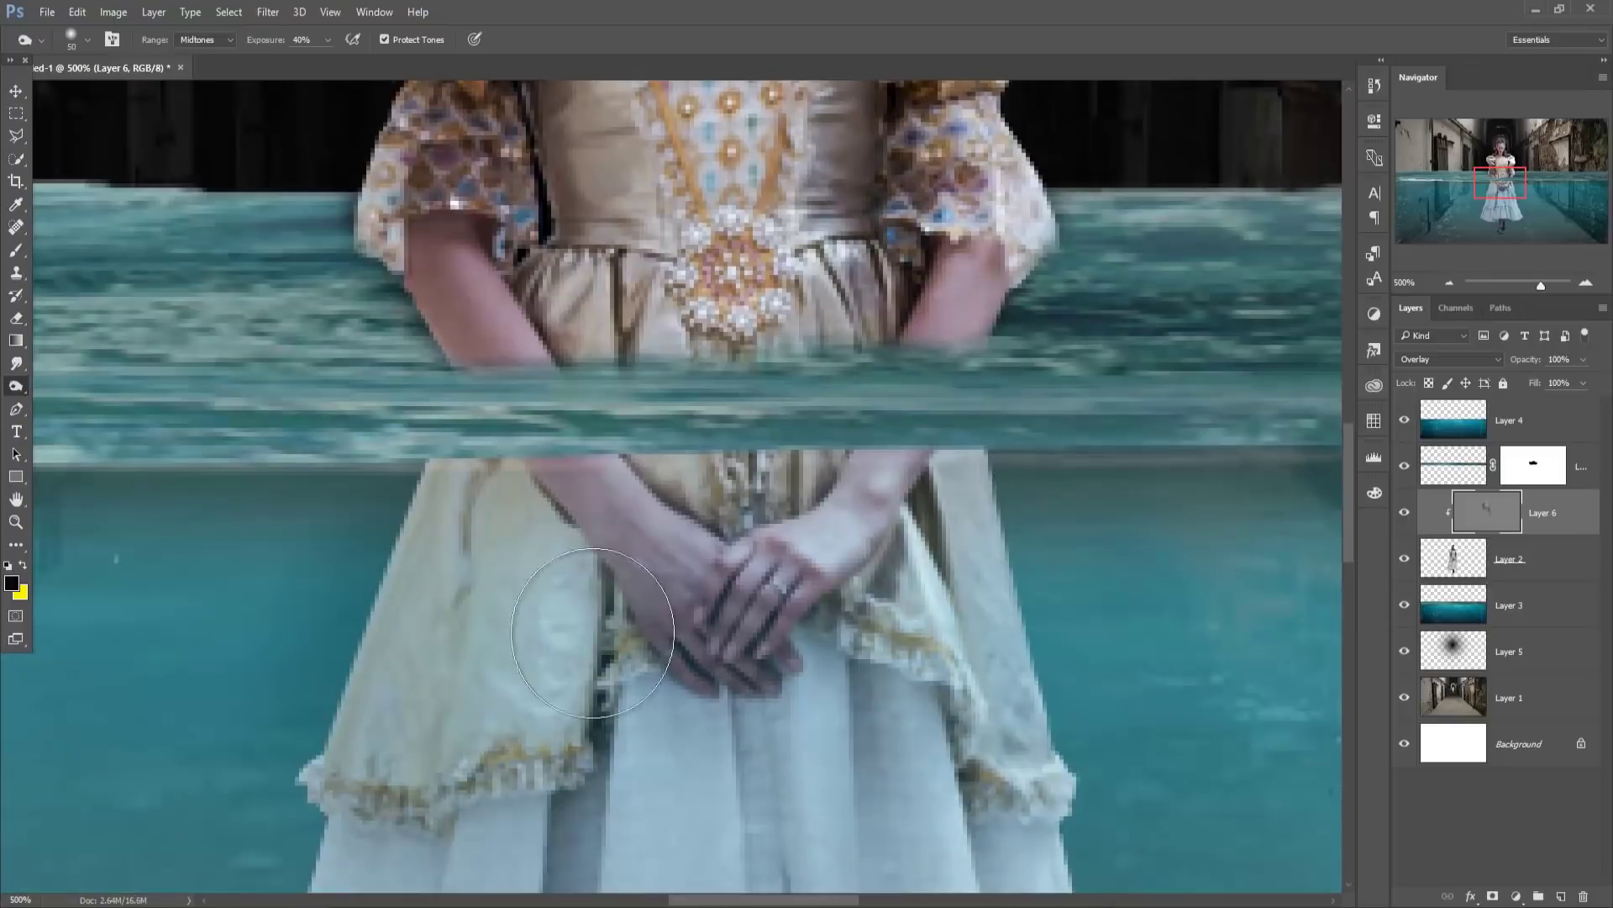
pyautogui.moveTo(593, 632)
pyautogui.mouseDown()
pyautogui.moveTo(541, 594)
pyautogui.moveTo(432, 810)
pyautogui.moveTo(628, 538)
pyautogui.moveTo(684, 774)
pyautogui.moveTo(828, 648)
pyautogui.moveTo(810, 756)
pyautogui.moveTo(844, 331)
pyautogui.mouseUp()
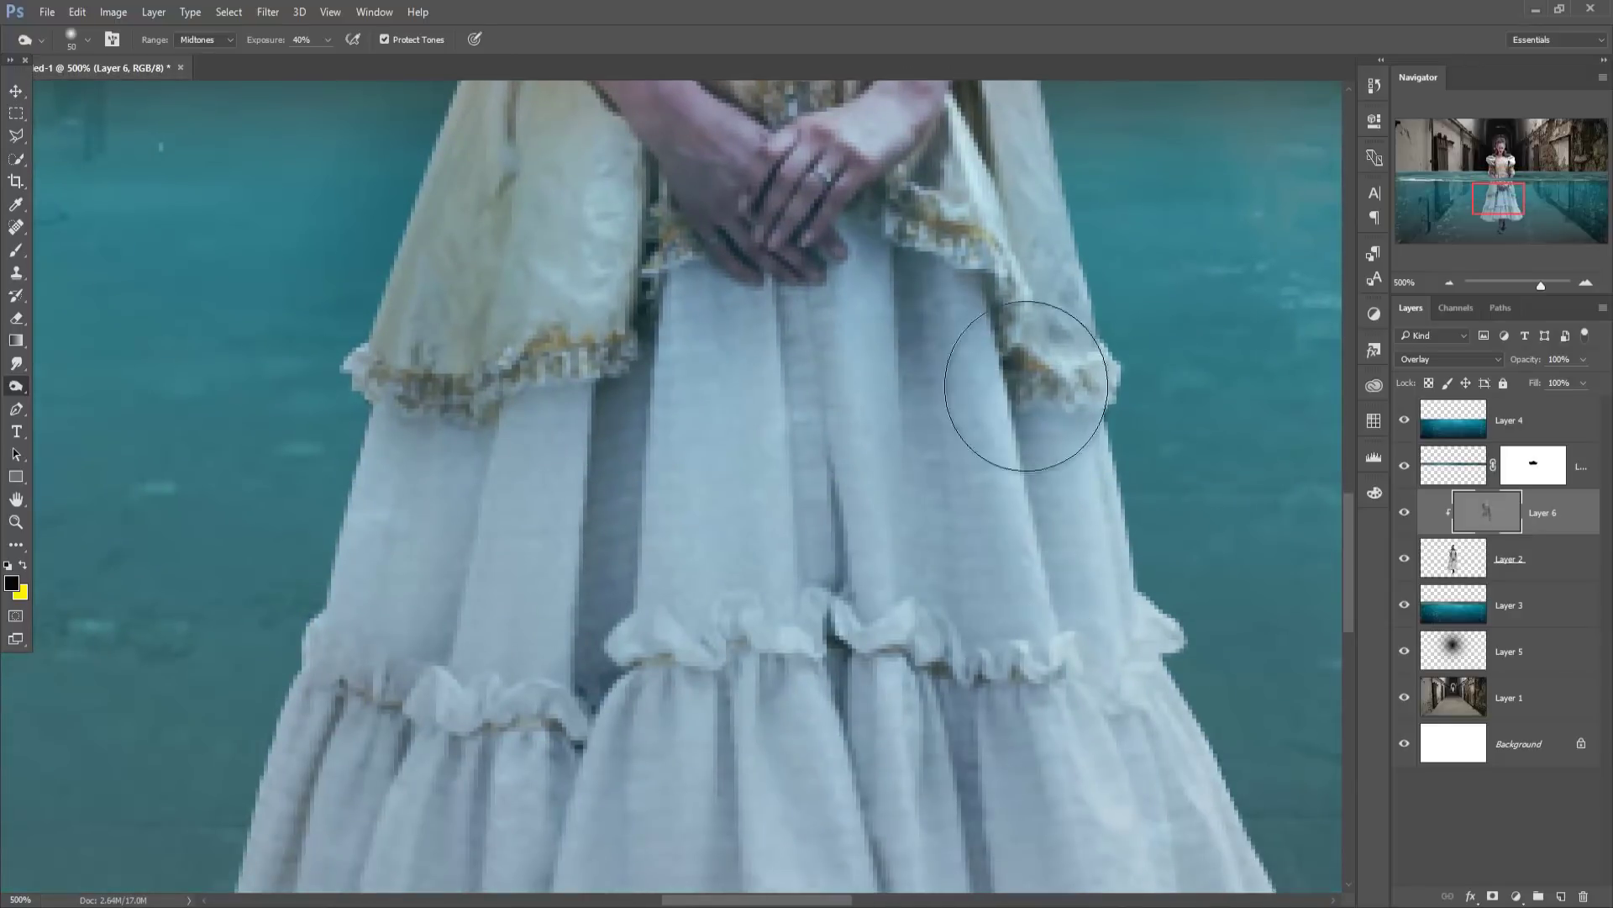
pyautogui.moveTo(1050, 676); pyautogui.dragTo(1060, 433)
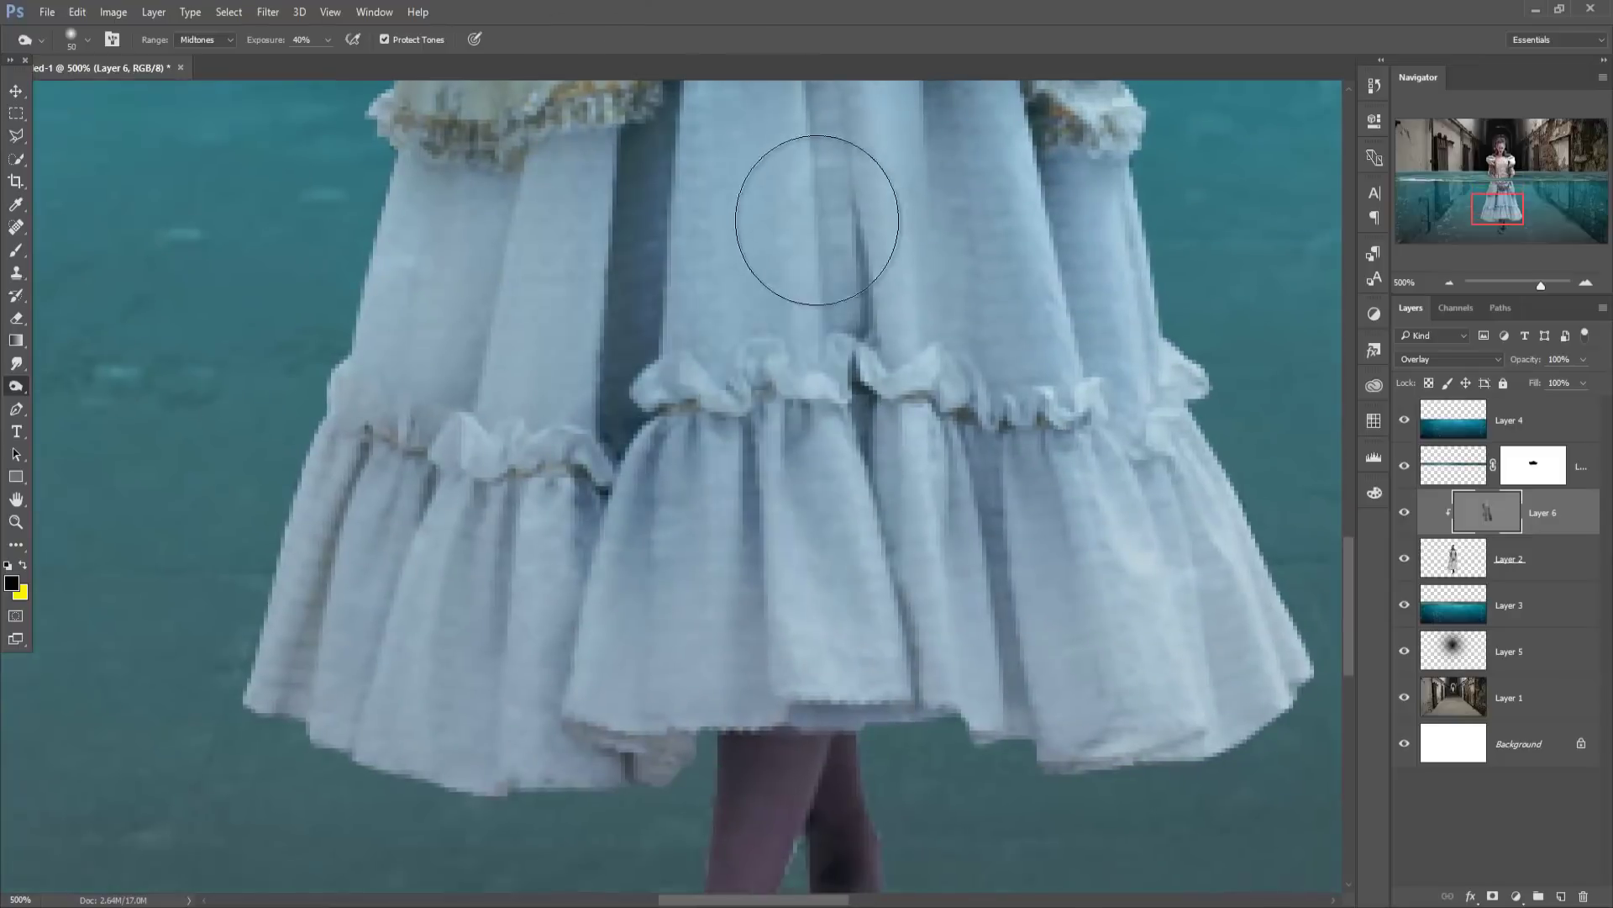
pyautogui.moveTo(816, 220)
pyautogui.mouseDown()
pyautogui.moveTo(540, 648)
pyautogui.moveTo(361, 199)
pyautogui.moveTo(468, 90)
pyautogui.moveTo(300, 798)
pyautogui.moveTo(524, 673)
pyautogui.moveTo(504, 487)
pyautogui.moveTo(769, 694)
pyautogui.moveTo(888, 376)
pyautogui.moveTo(1098, 702)
pyautogui.moveTo(1146, 425)
pyautogui.moveTo(1270, 747)
pyautogui.moveTo(1071, 425)
pyautogui.moveTo(1037, 649)
pyautogui.mouseUp()
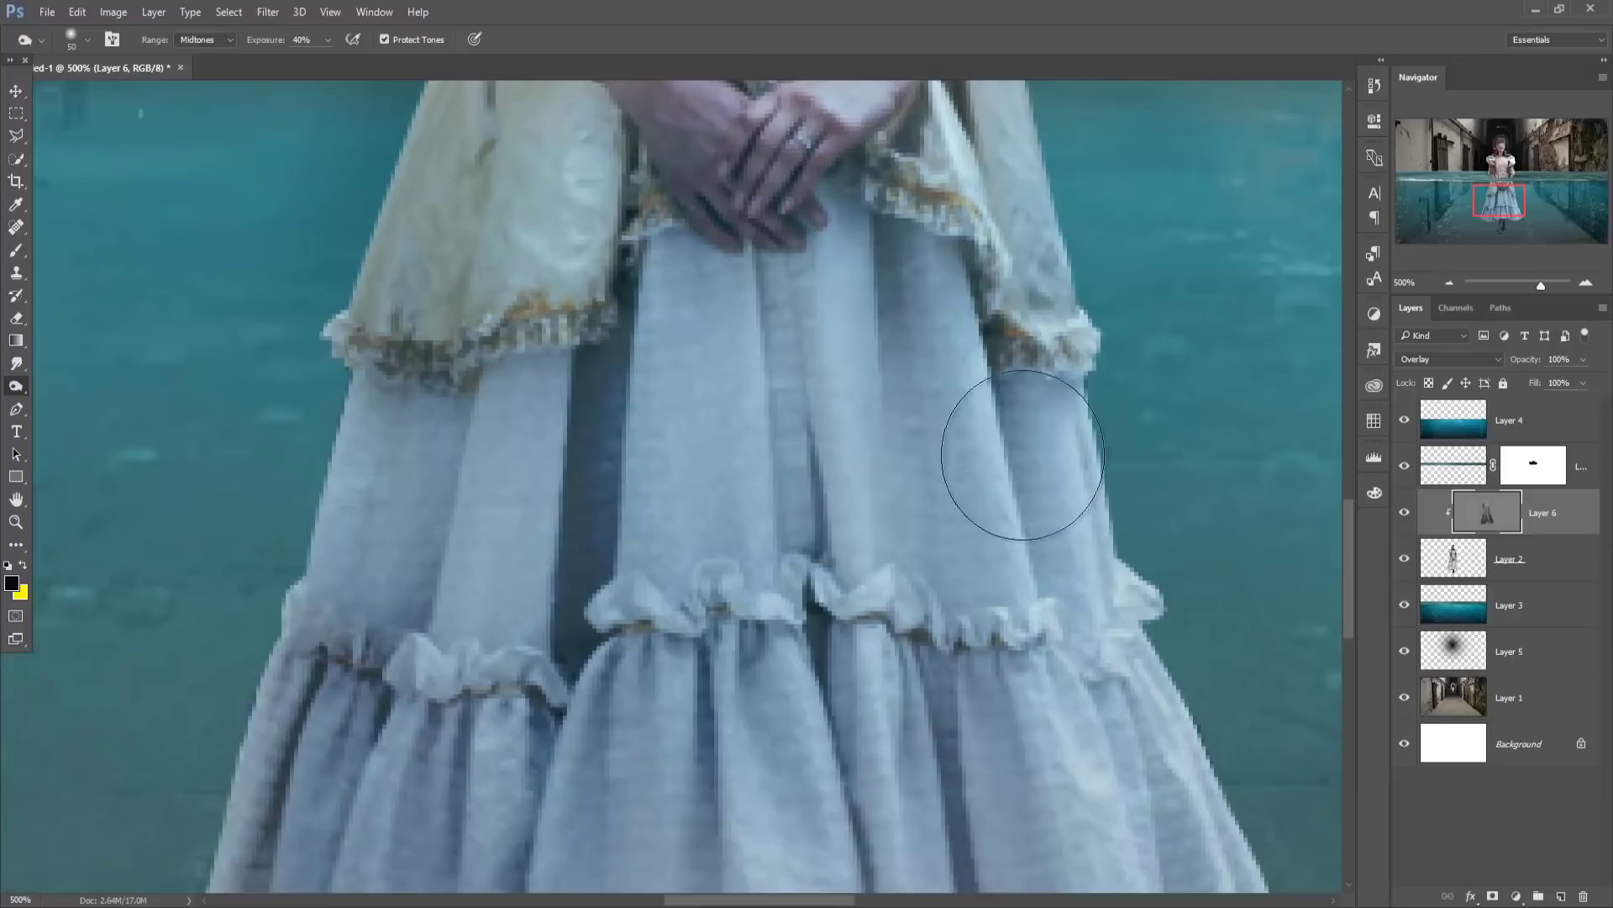
pyautogui.click(15, 91)
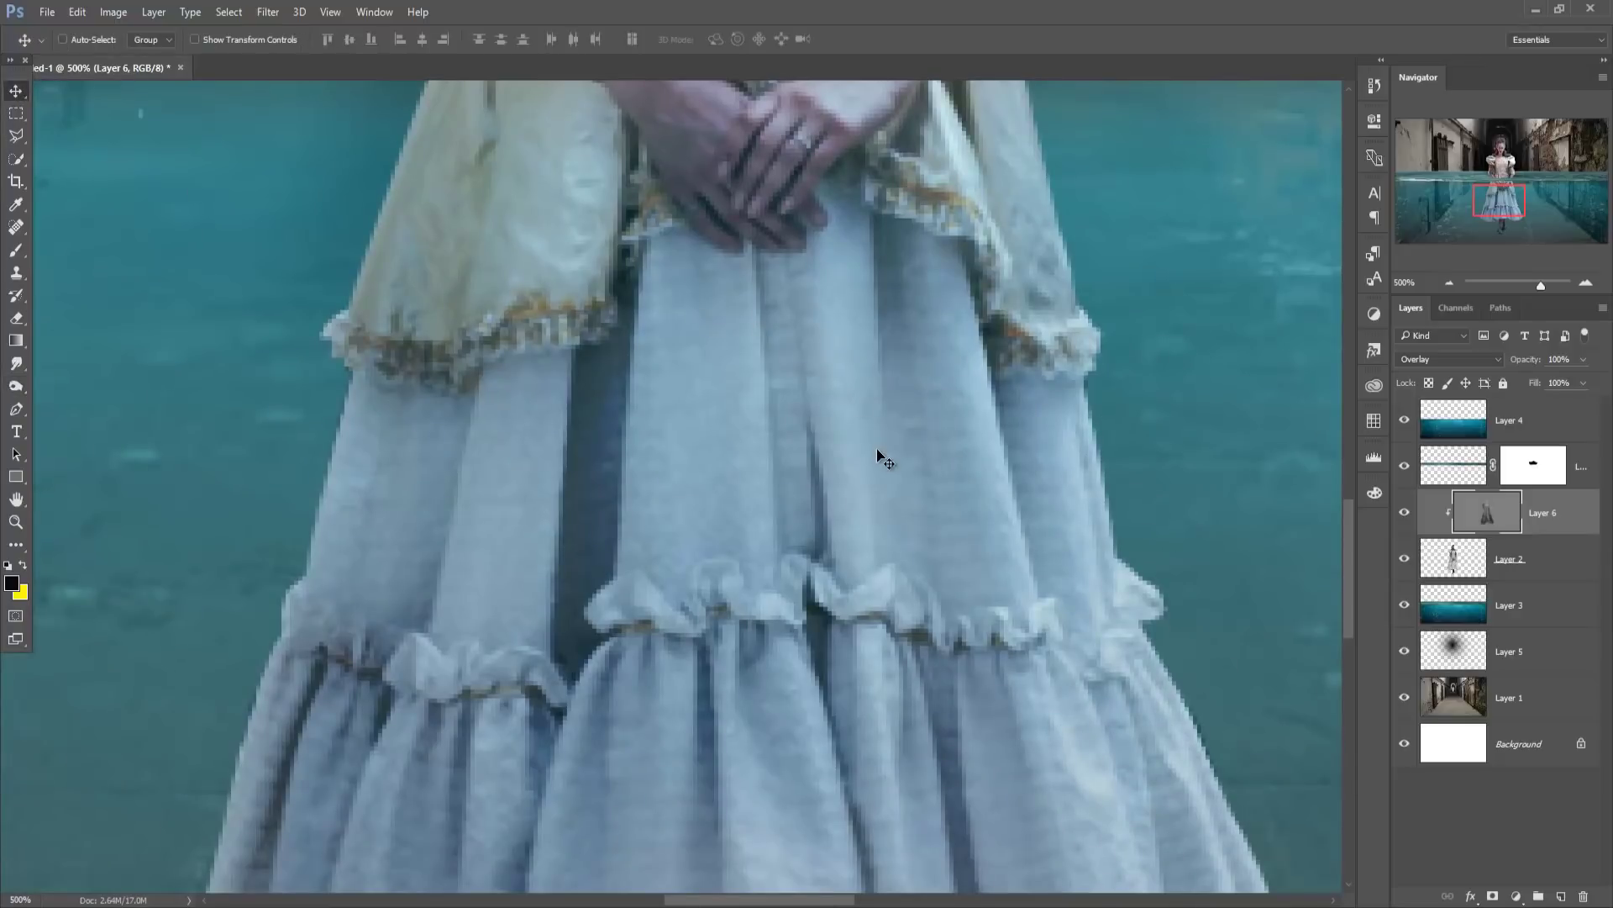
pyautogui.hotkey('ctrl', '-')
pyautogui.hotkey('ctrl', '-')
pyautogui.hotkey('ctrl', '-')
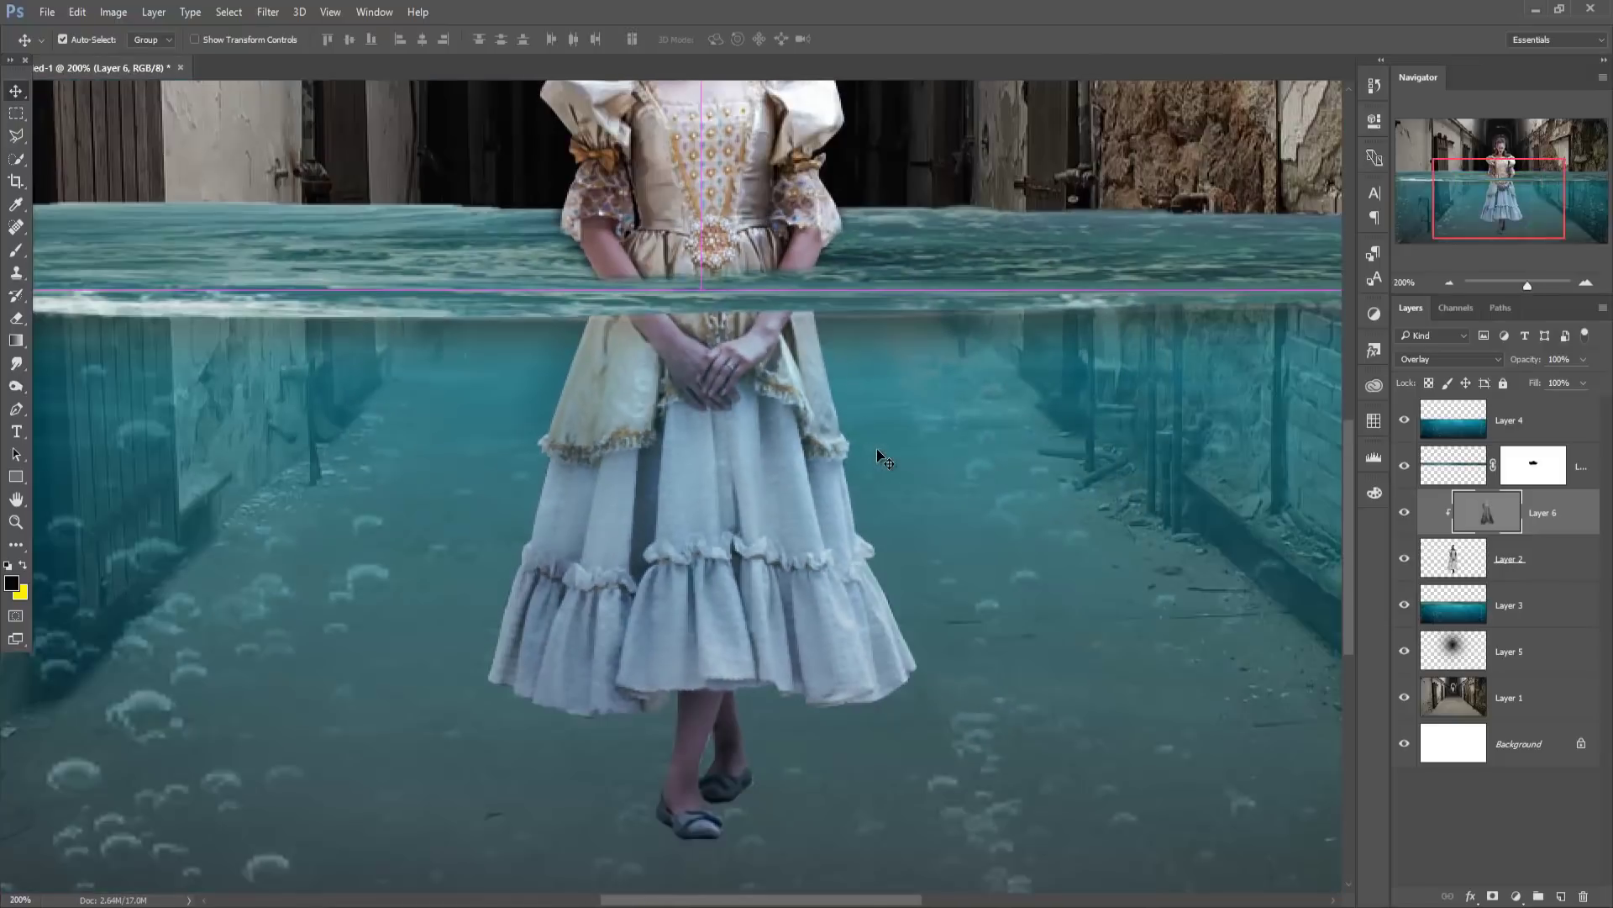
pyautogui.hotkey('ctrl', '-')
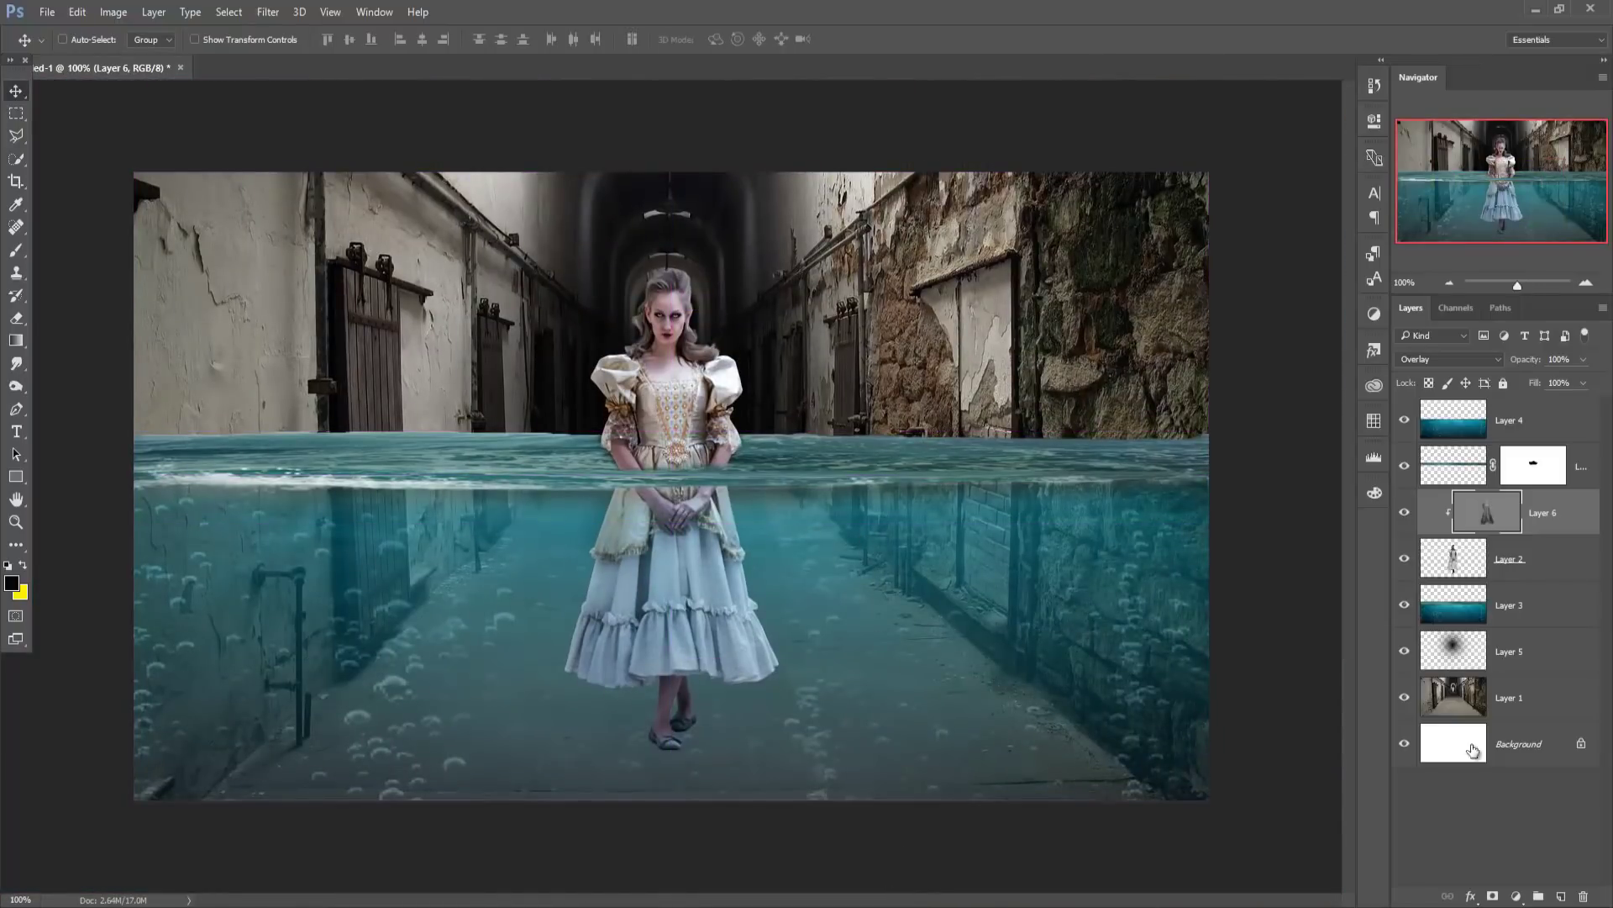
# Add a new layer above the water and paint a soft dark shadow under the feet.
pyautogui.click(1535, 597)
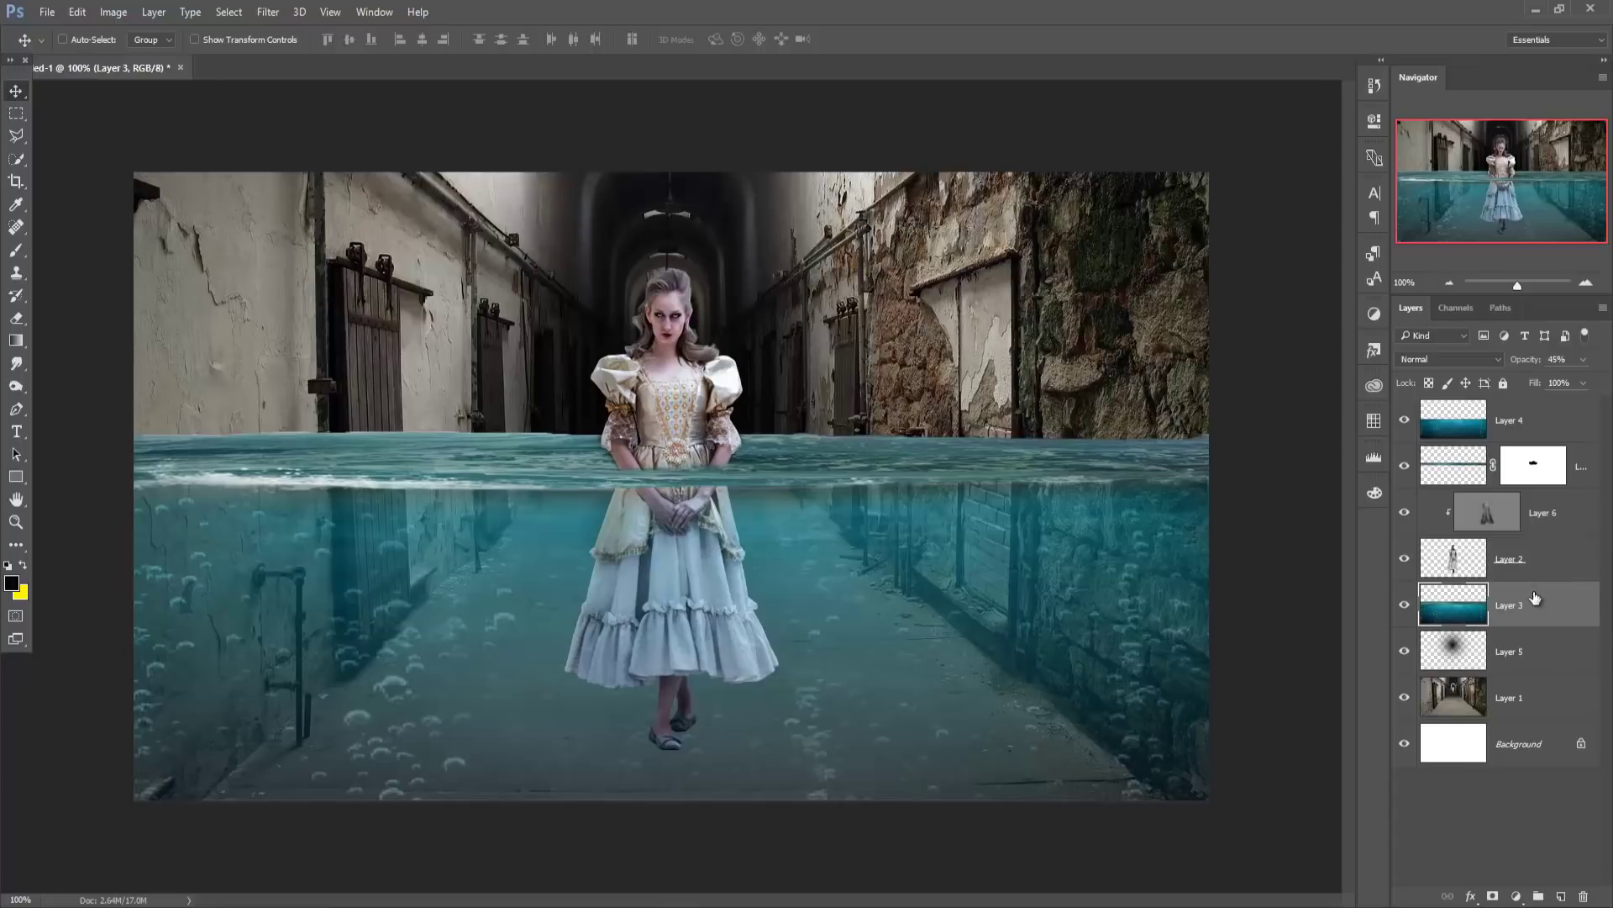
pyautogui.click(1561, 896)
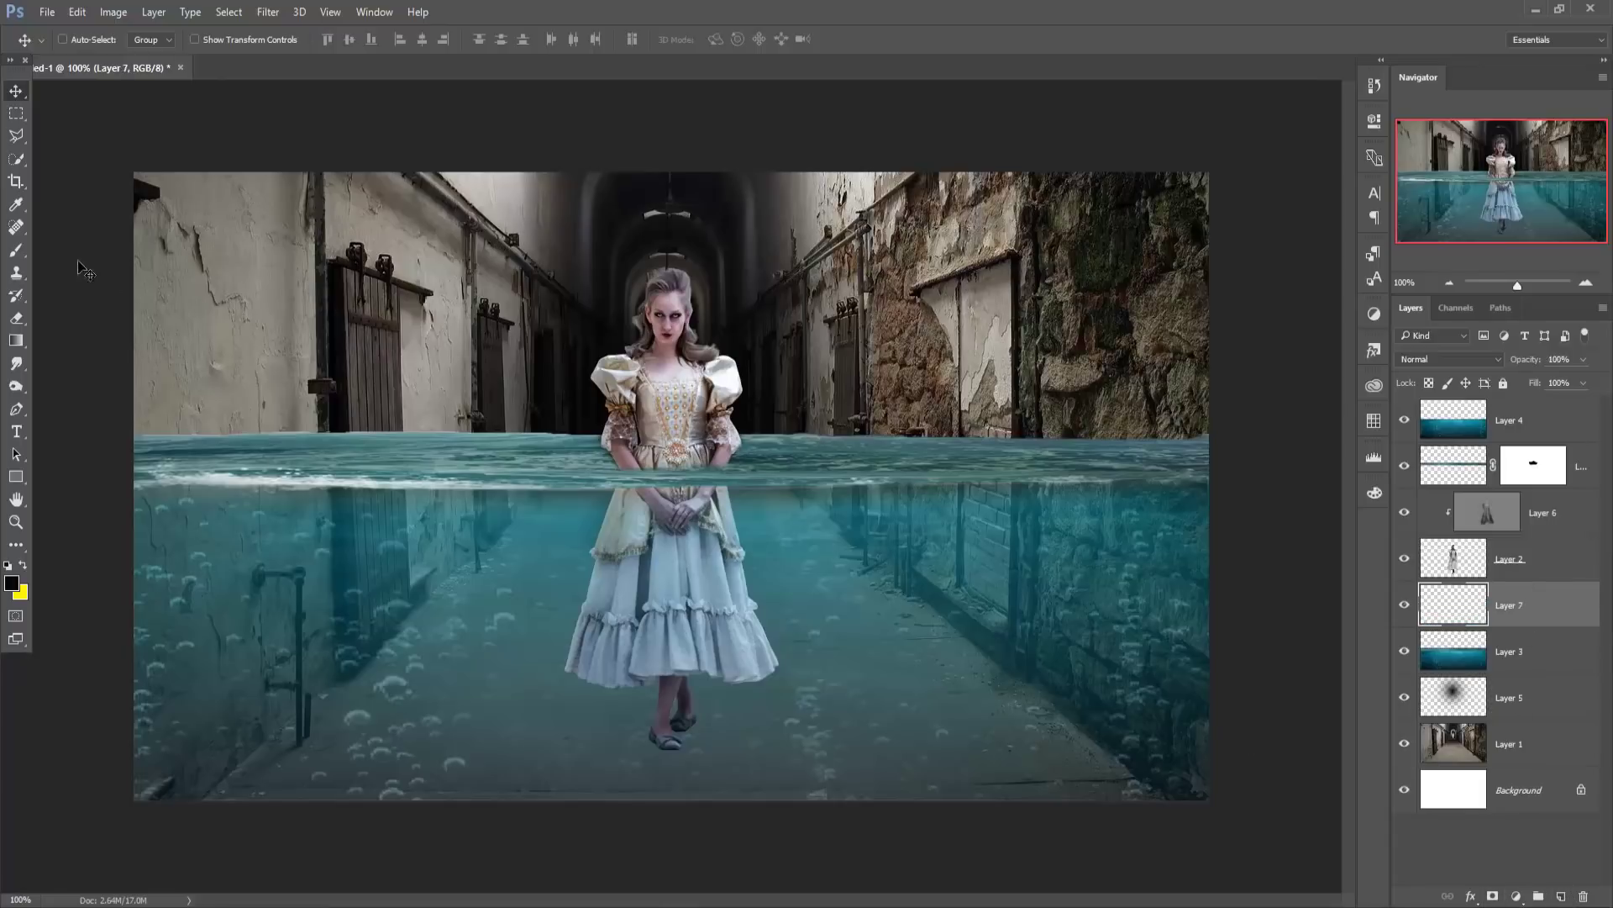
pyautogui.click(16, 250)
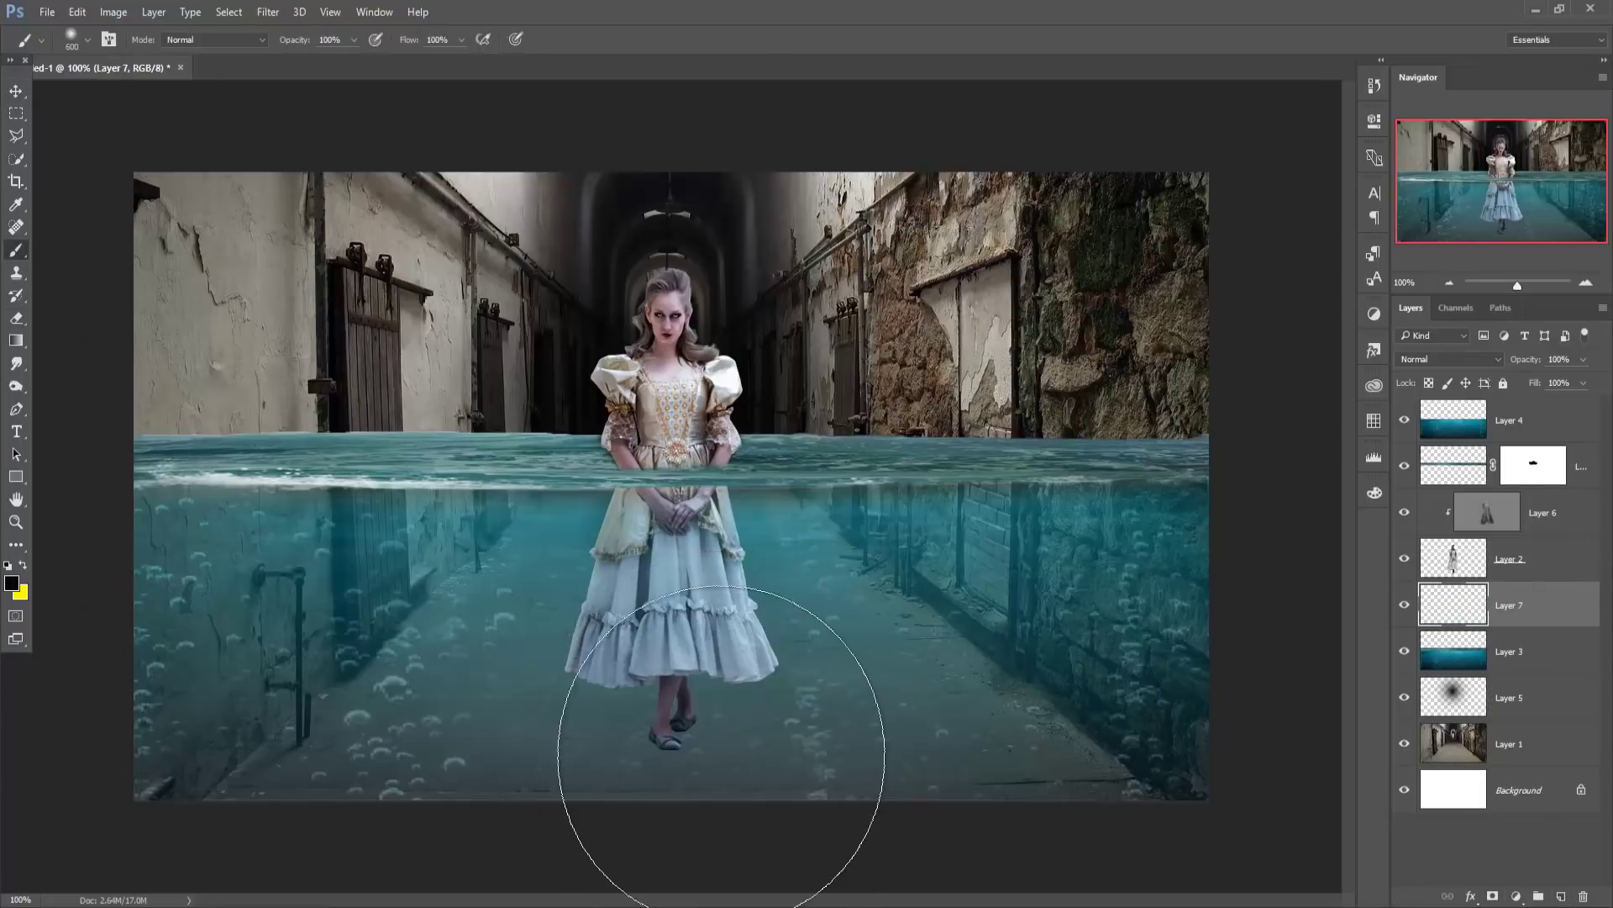
pyautogui.press('[')
pyautogui.press('[')
pyautogui.press('[')
pyautogui.click(678, 723)
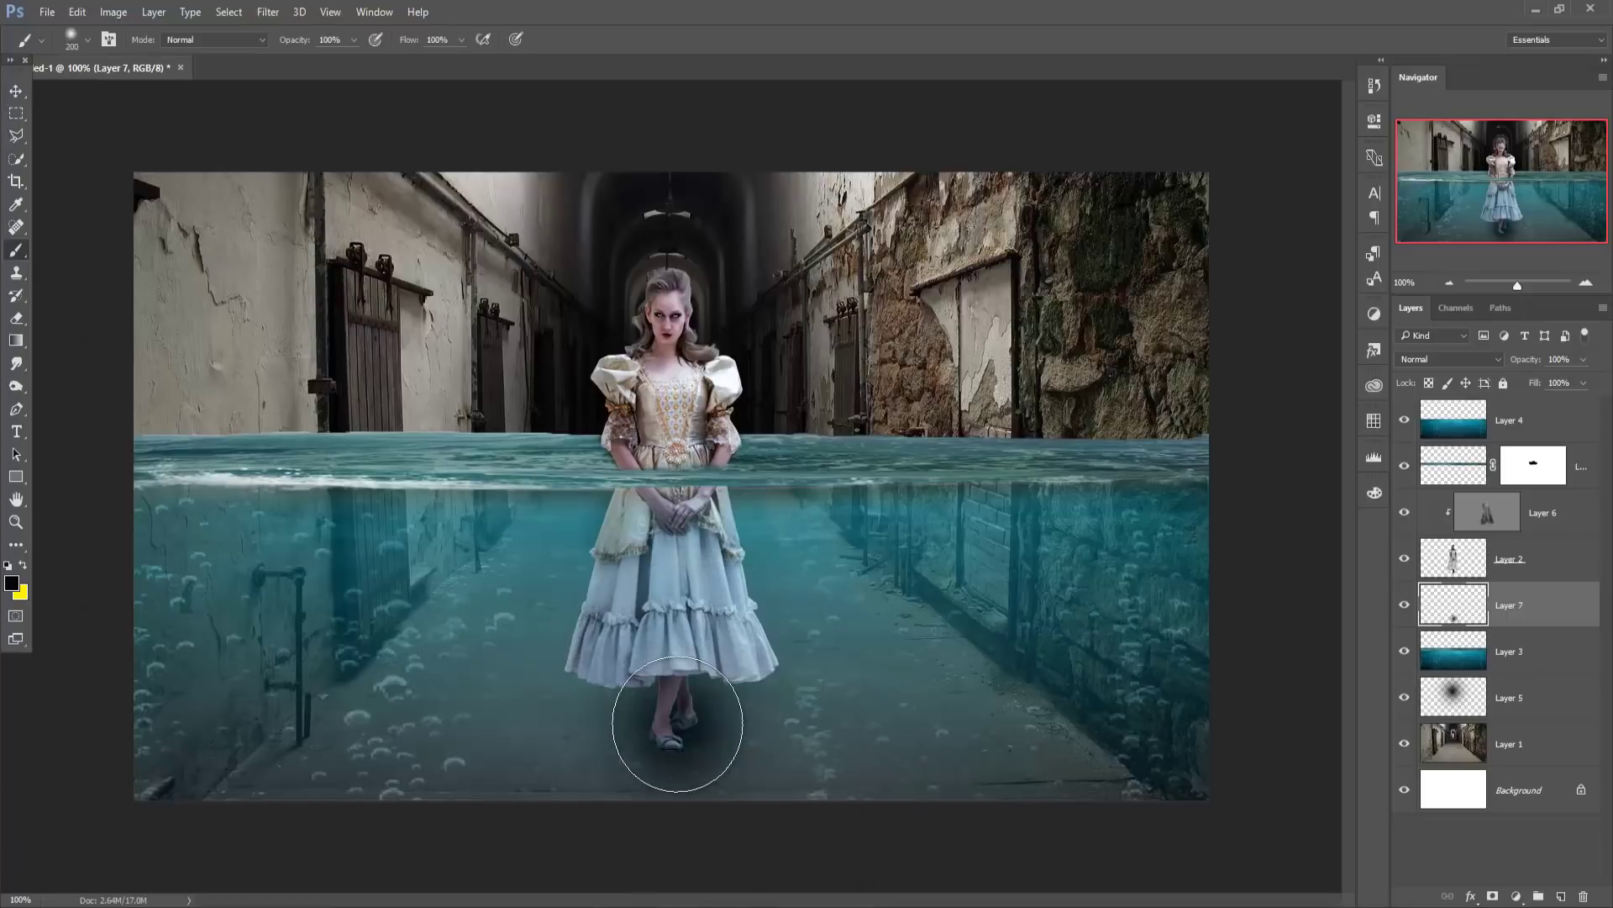
pyautogui.click(677, 723)
# Squash, widen and reposition the shadow into a flat pool under the feet, then commit the transform.
pyautogui.click(16, 91)
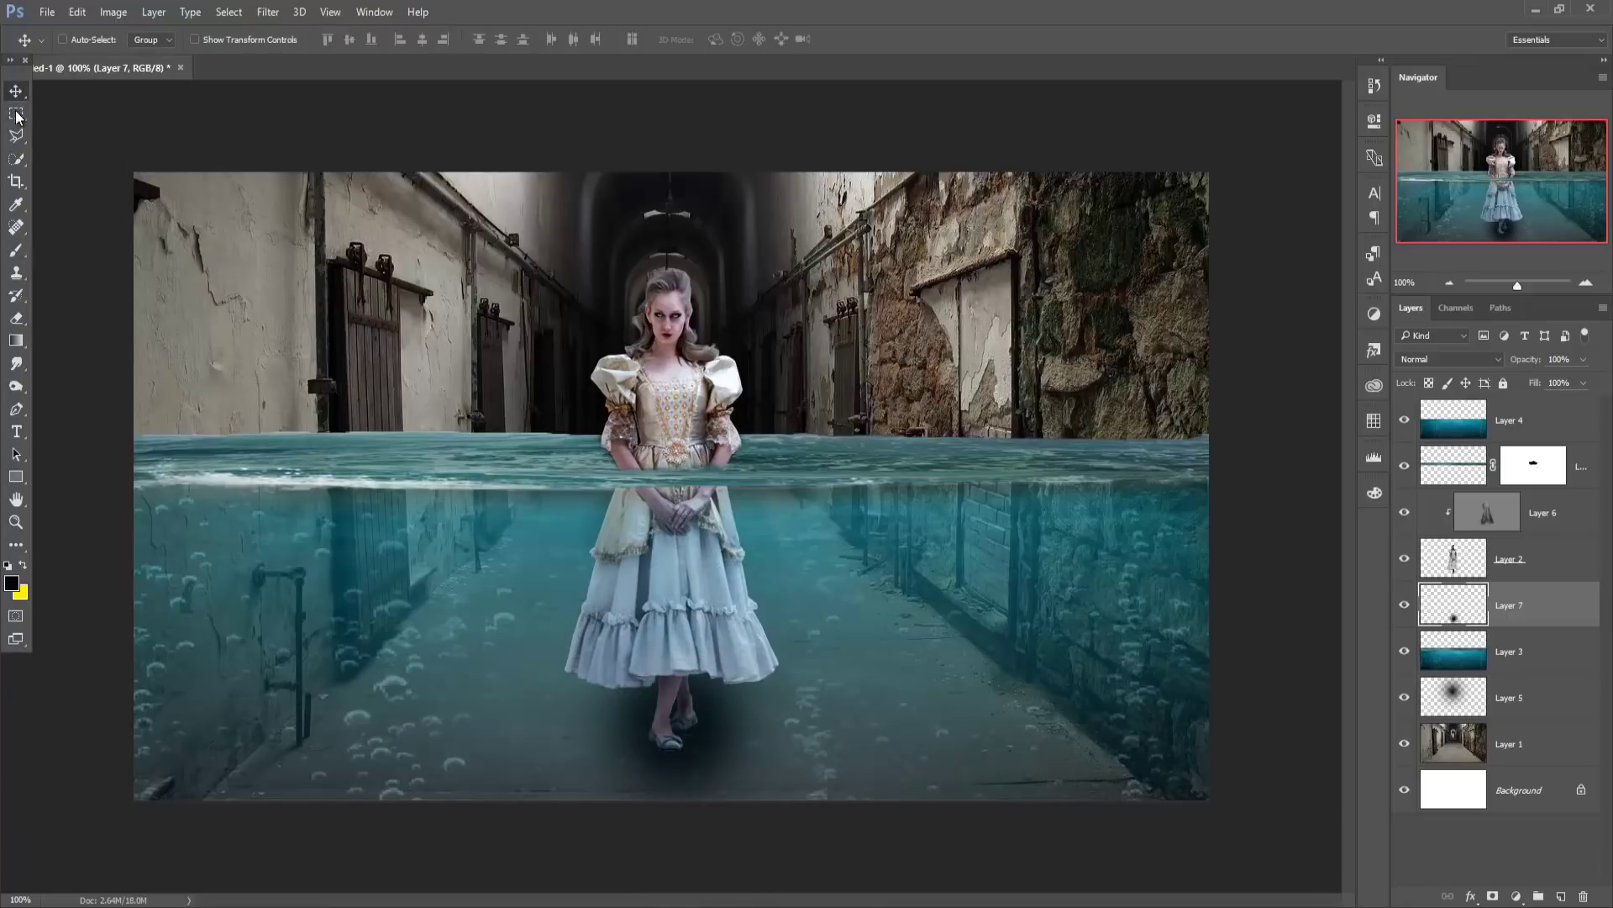
pyautogui.click(194, 40)
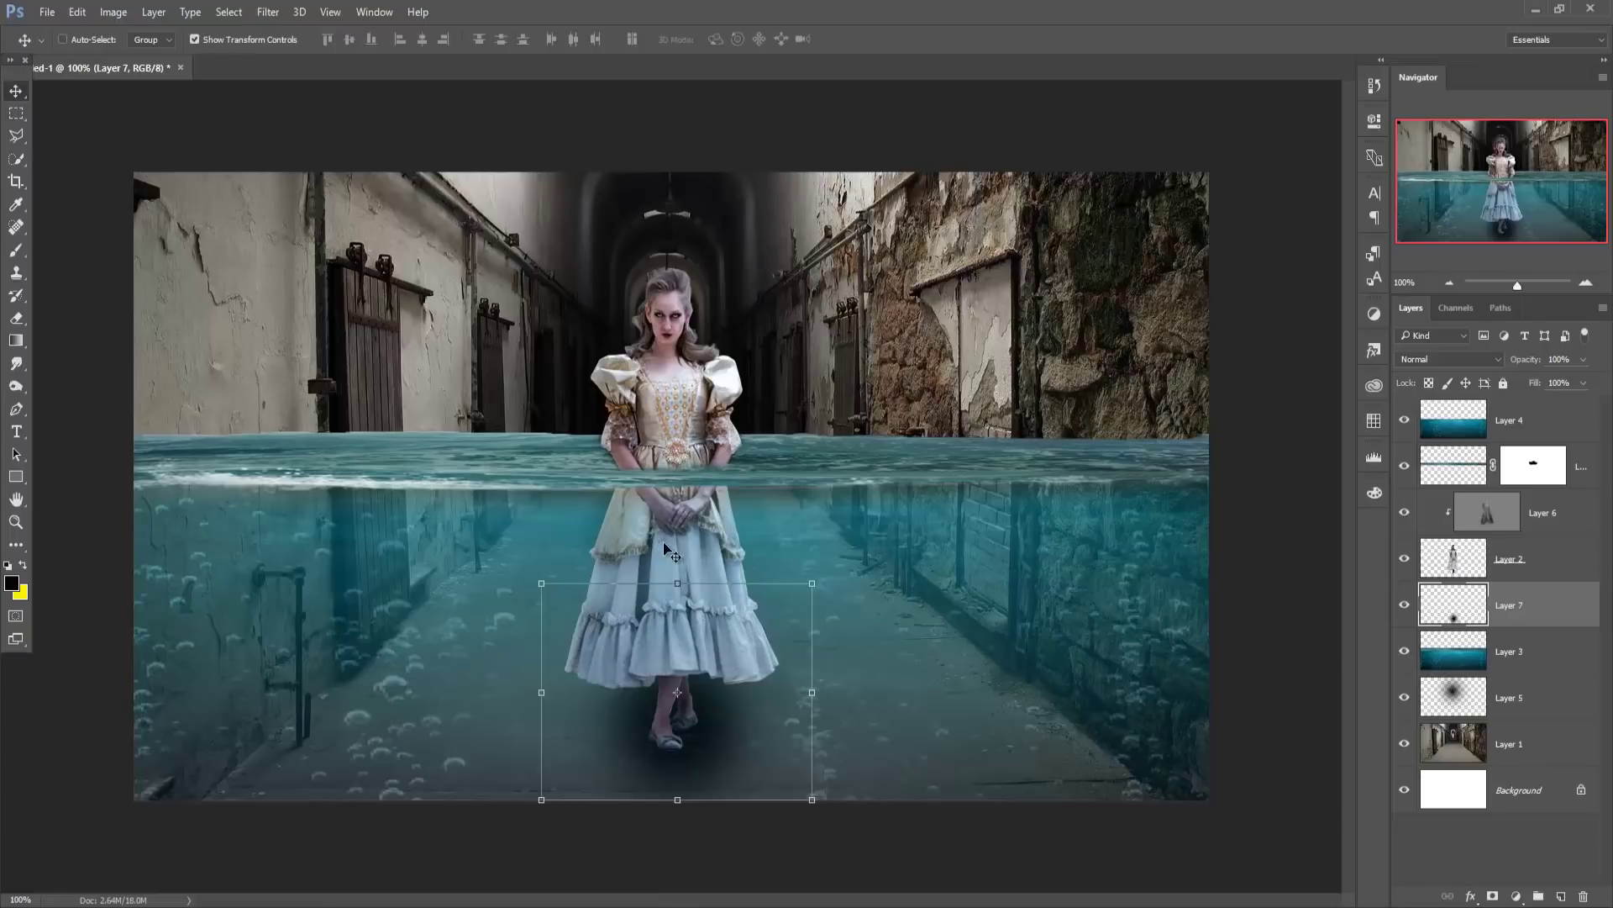
pyautogui.moveTo(679, 584); pyautogui.dragTo(678, 711)
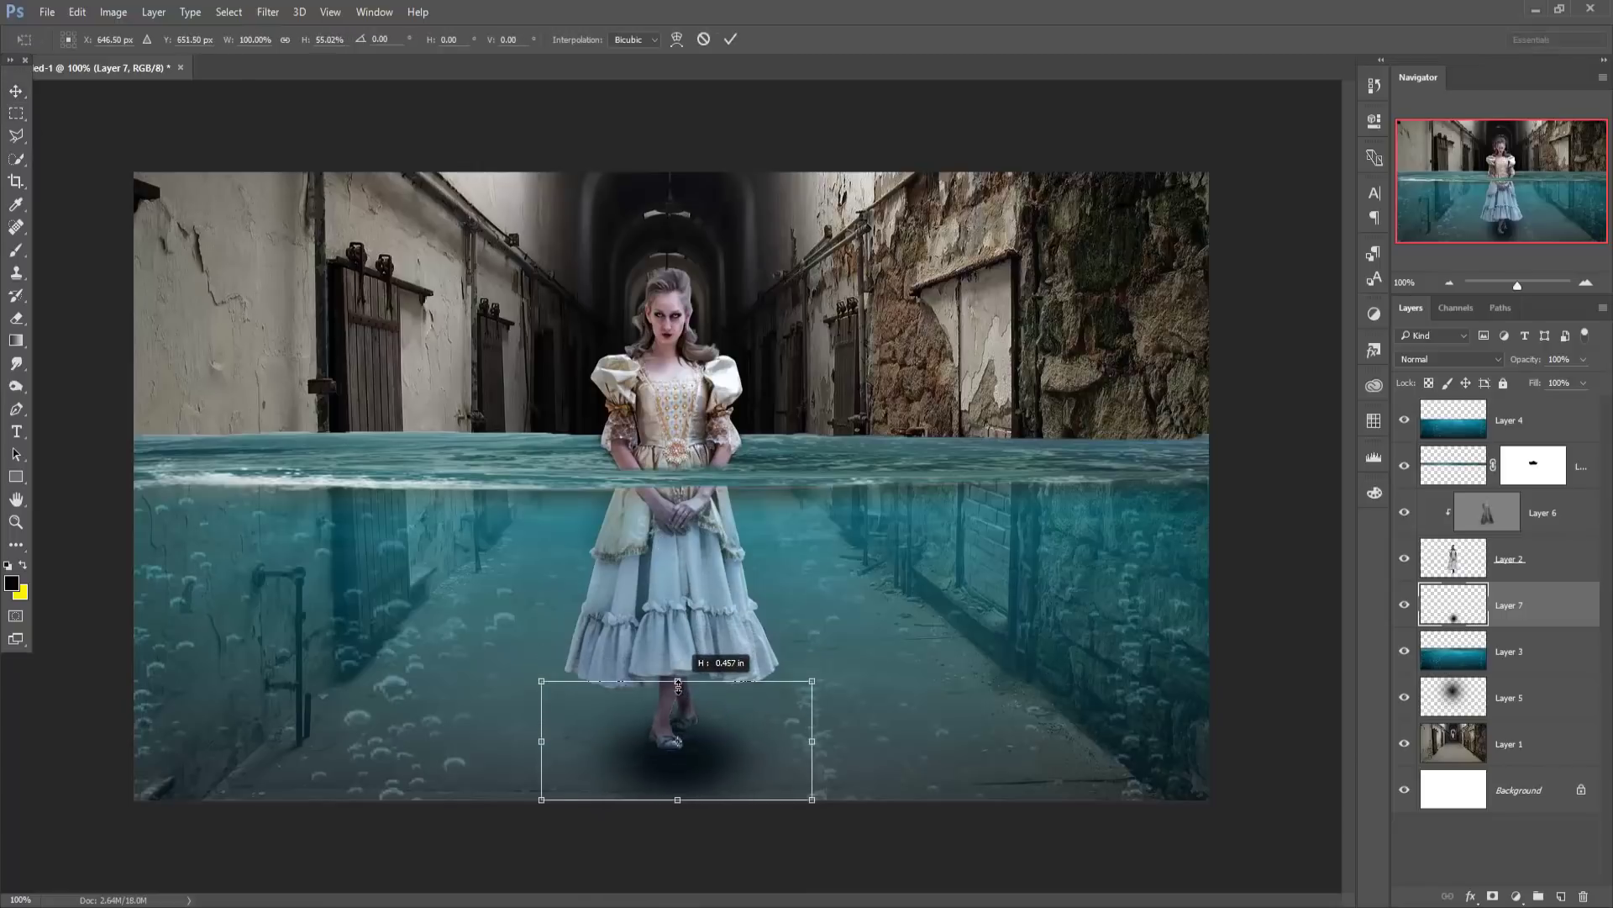
pyautogui.moveTo(703, 772); pyautogui.dragTo(698, 739)
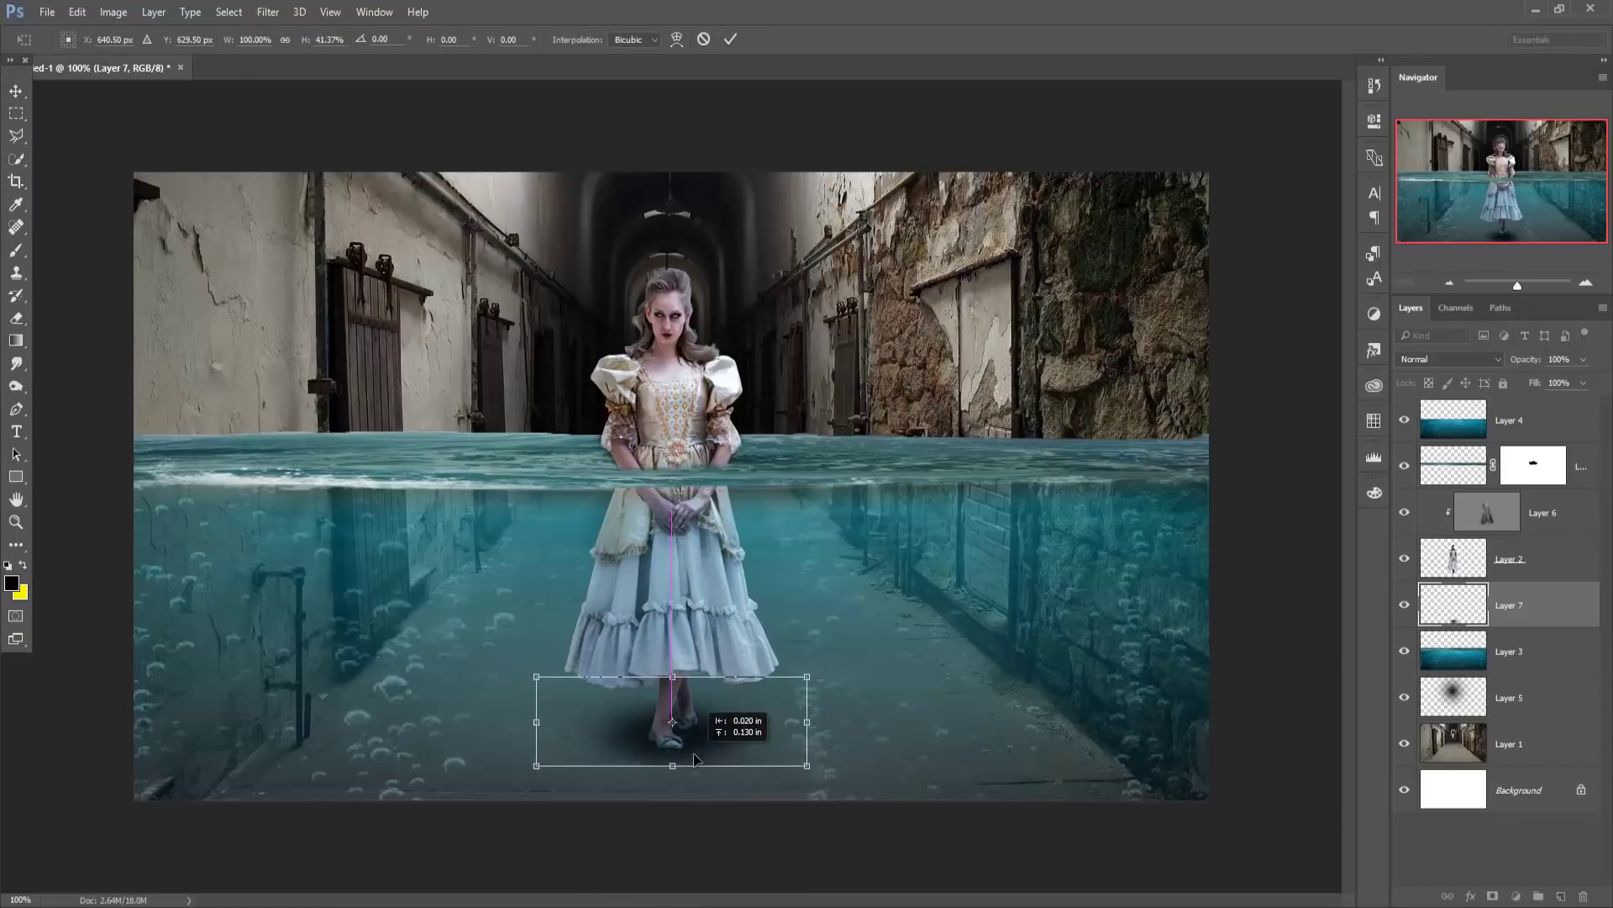
pyautogui.moveTo(807, 723); pyautogui.dragTo(839, 723)
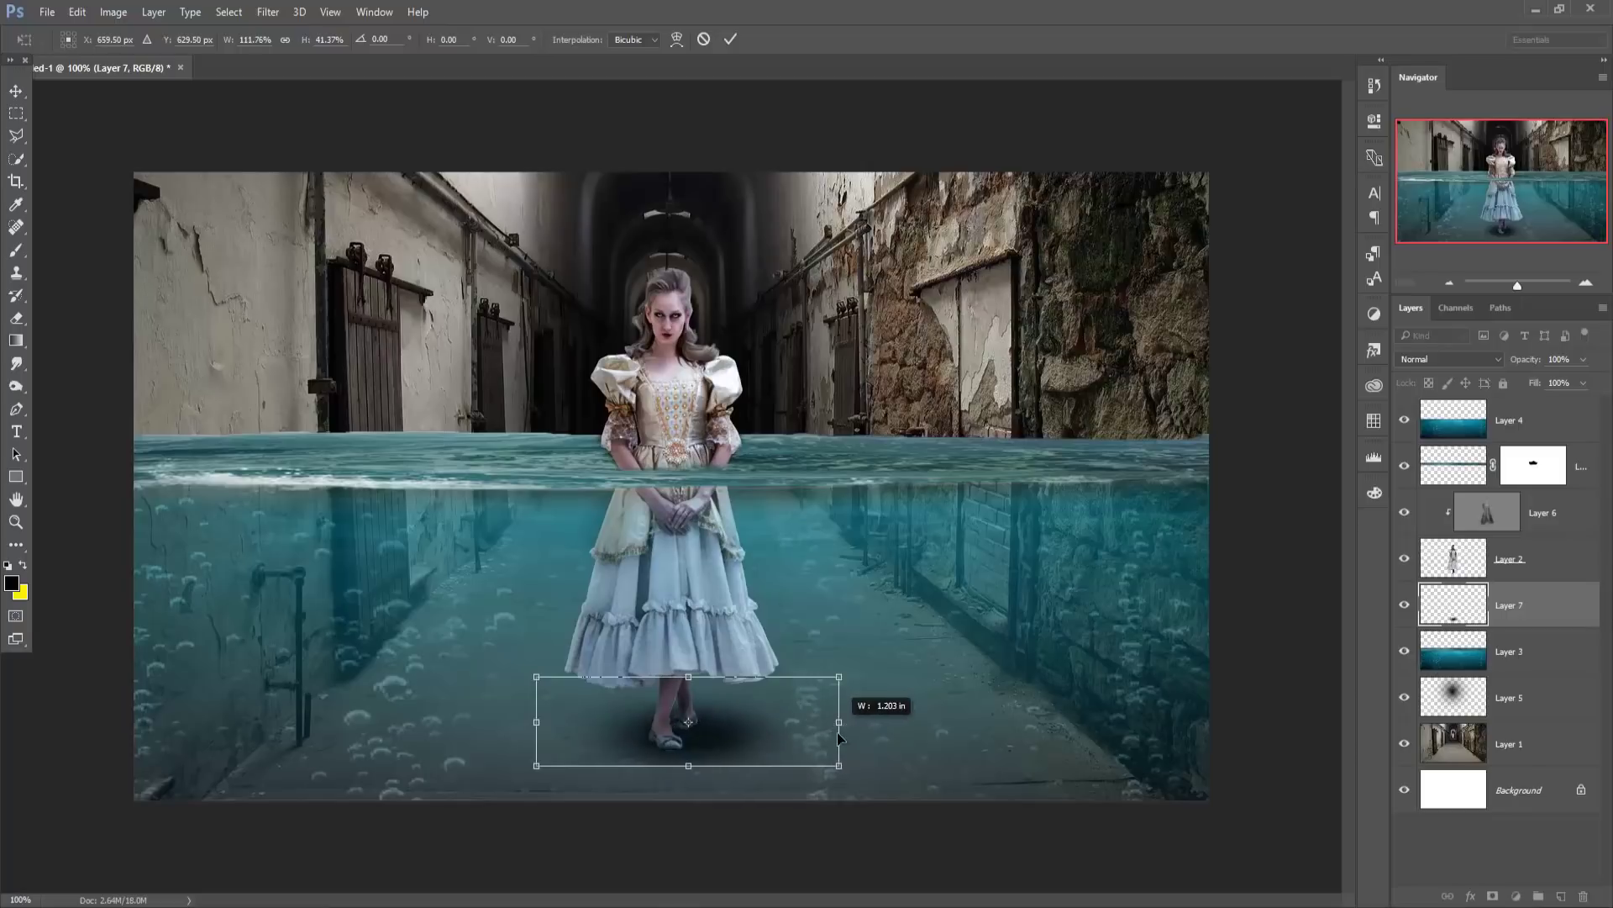
pyautogui.moveTo(501, 724); pyautogui.dragTo(426, 724)
pyautogui.moveTo(837, 721); pyautogui.dragTo(884, 721)
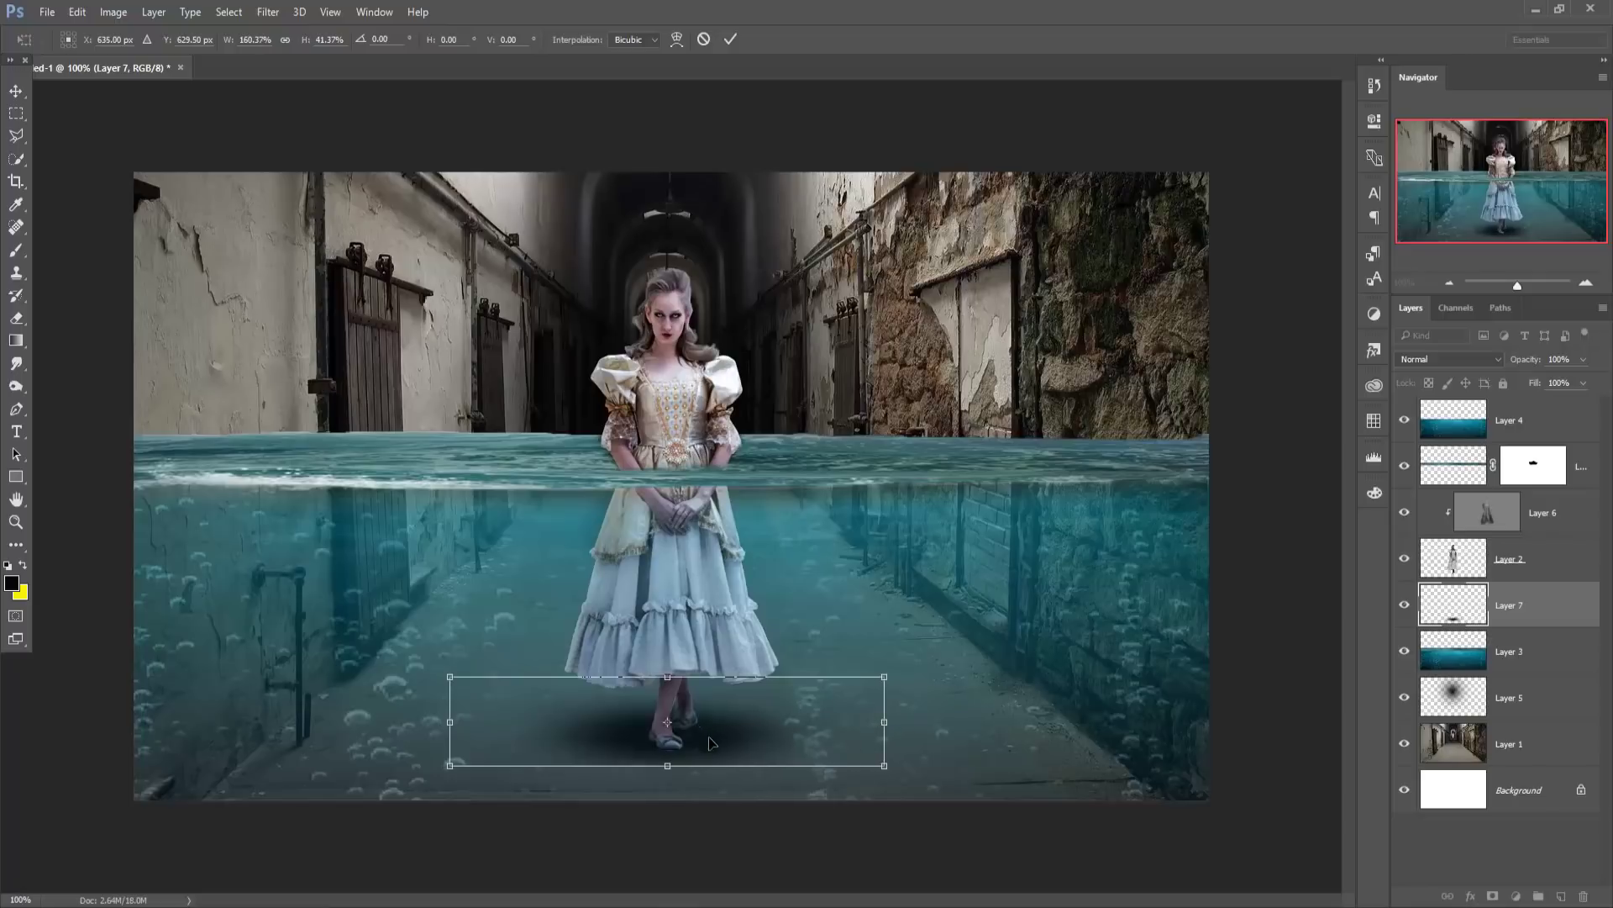
pyautogui.moveTo(743, 743); pyautogui.dragTo(742, 750)
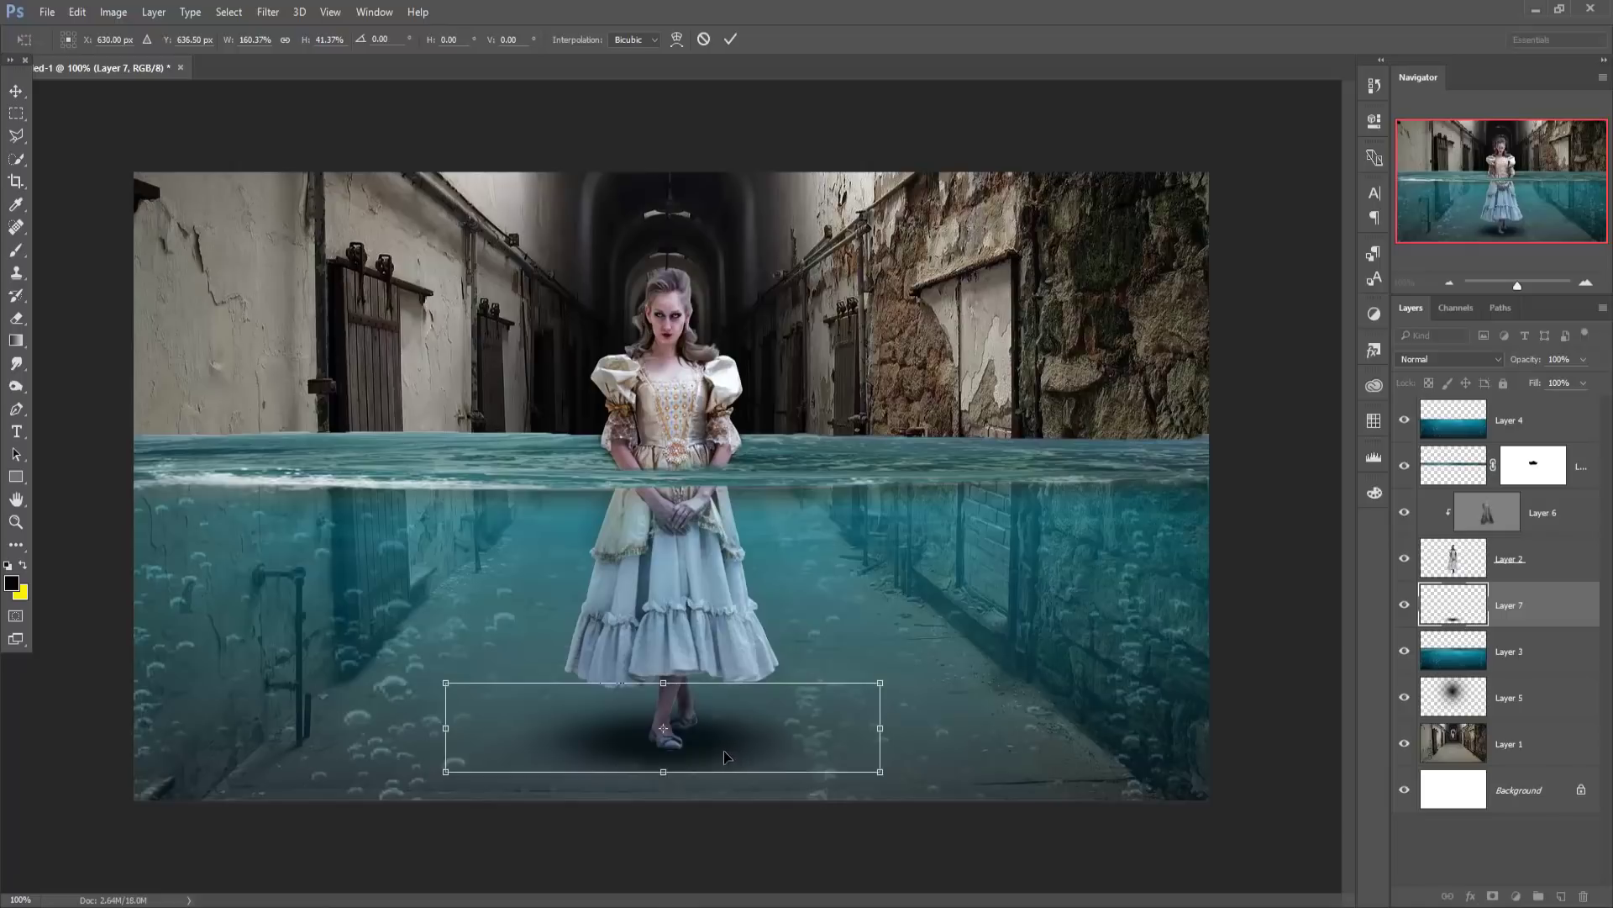
pyautogui.click(730, 46)
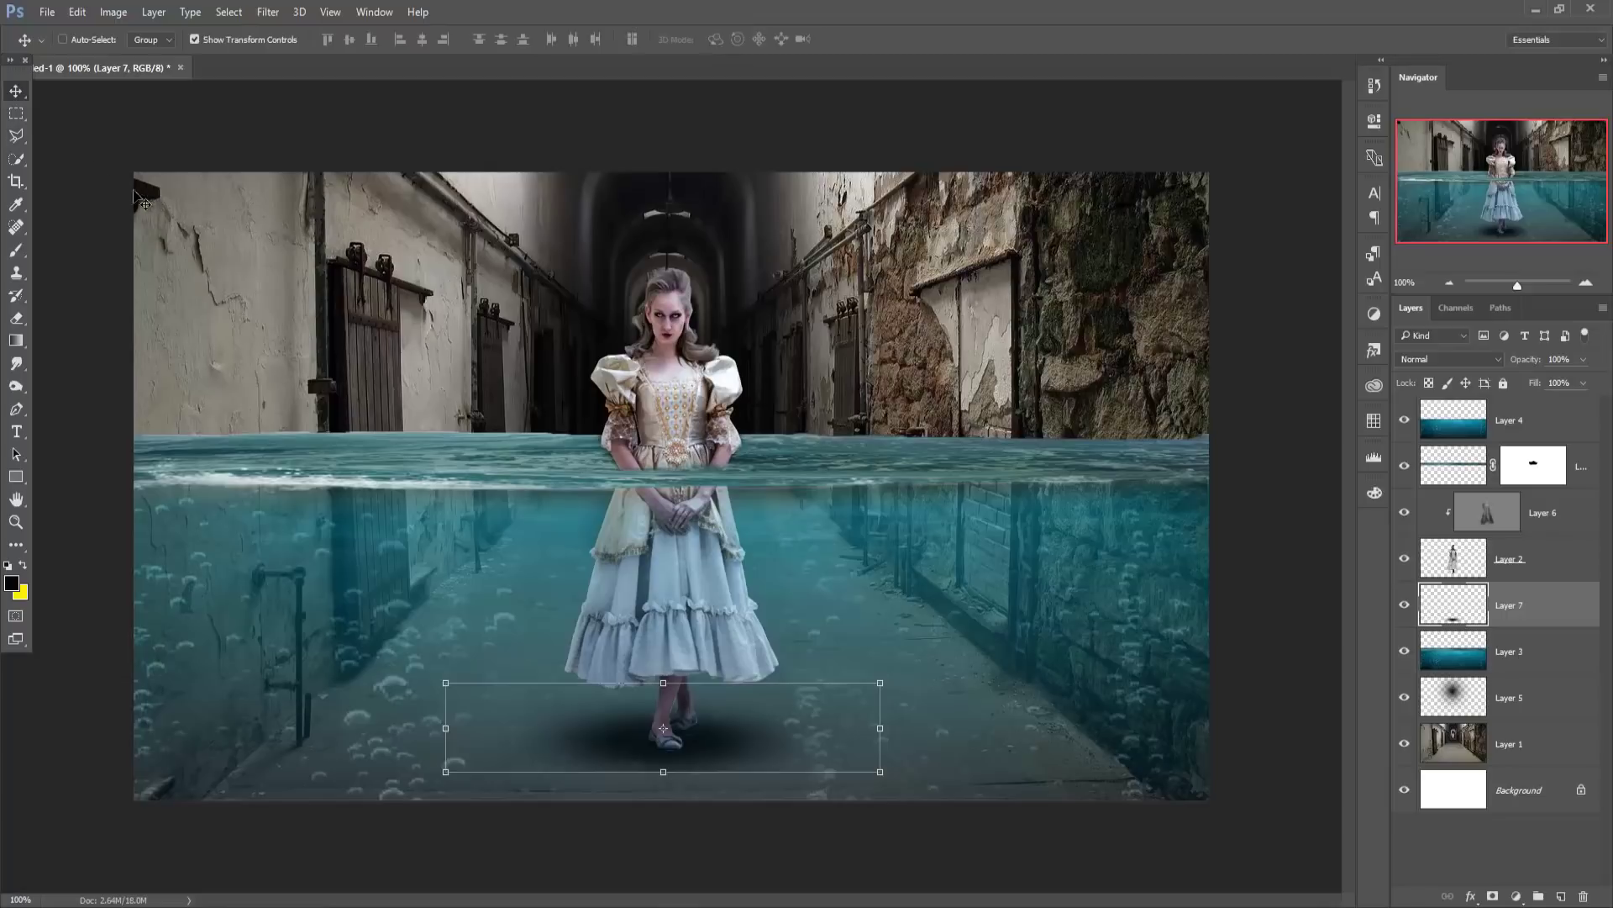
# Grade Layer 1's corridor in Camera Raw with temperature -10, exposure -0.40 and added clarity.
pyautogui.click(1485, 741)
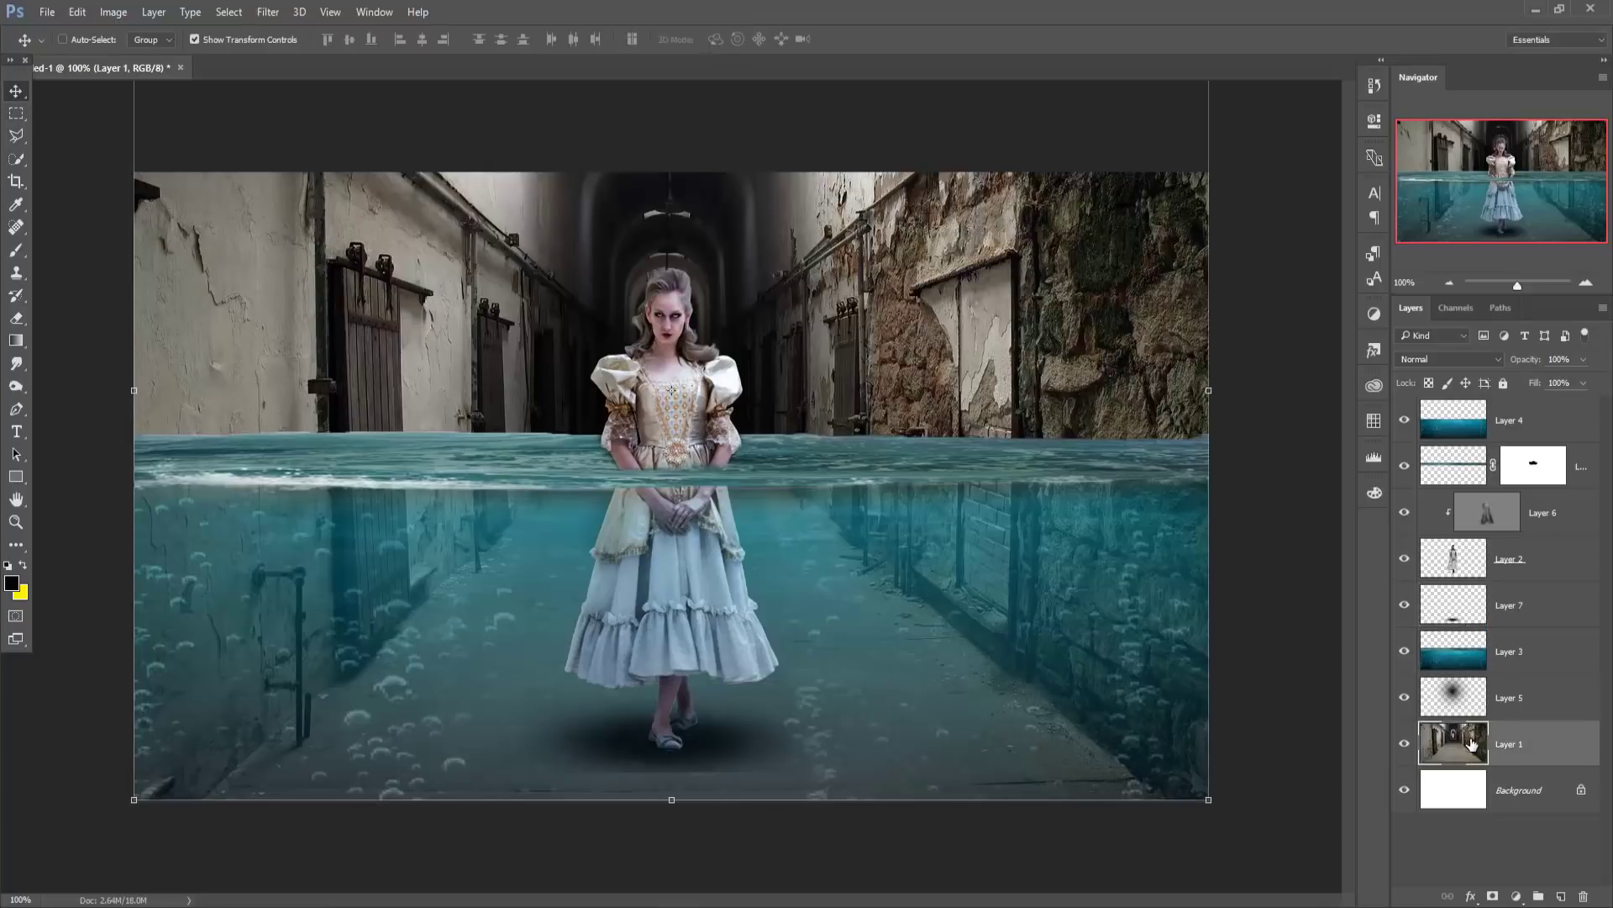
pyautogui.click(267, 11)
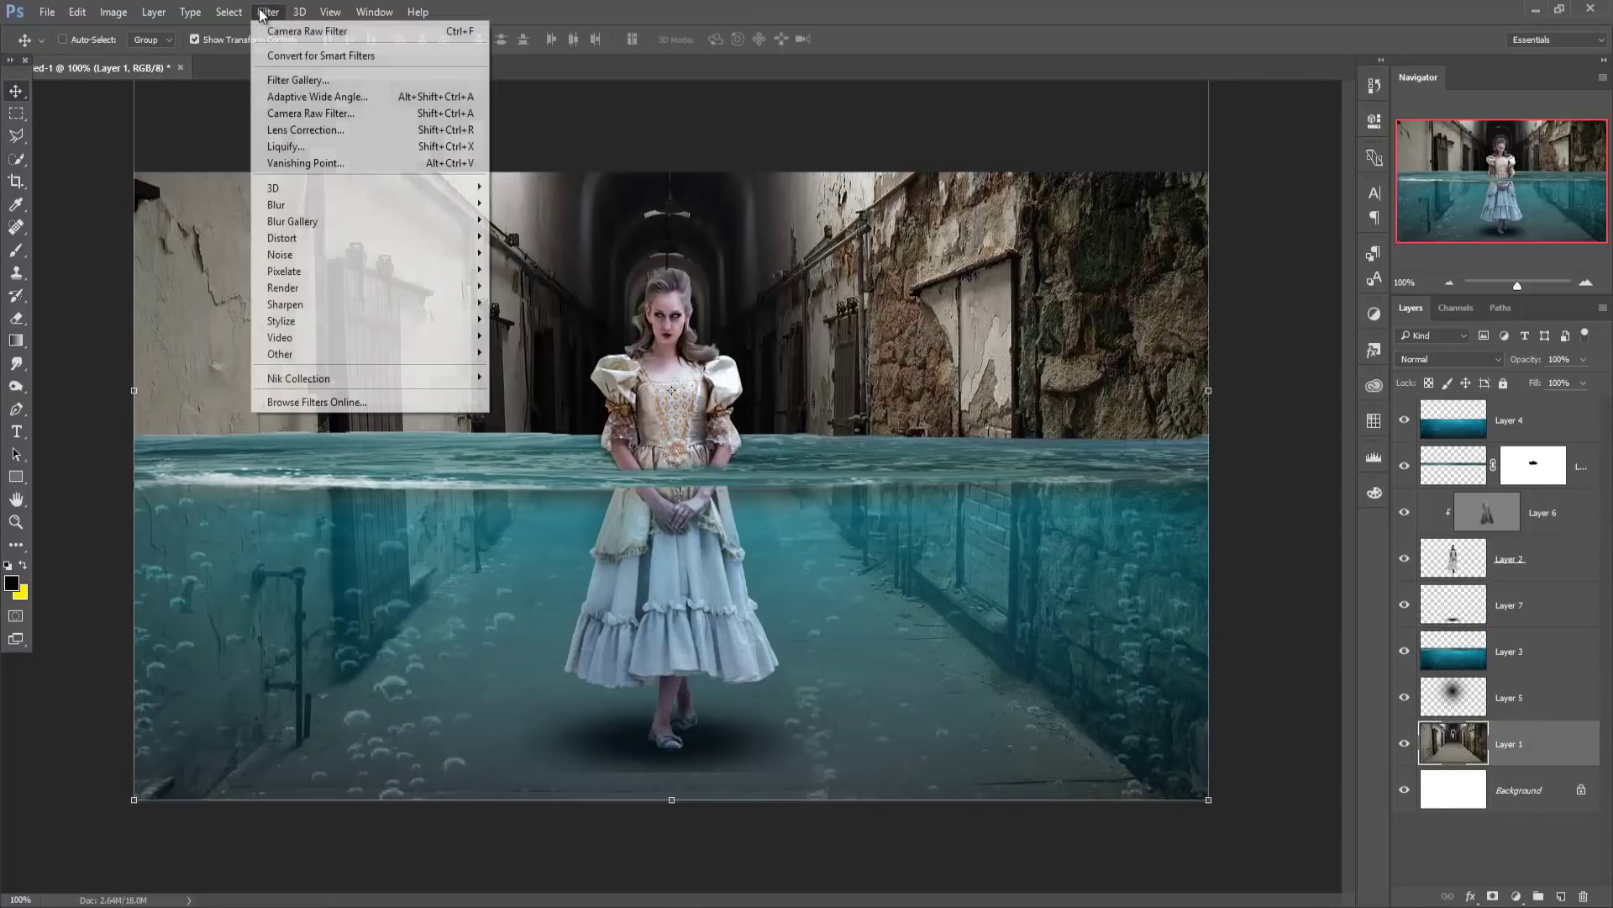
pyautogui.click(302, 113)
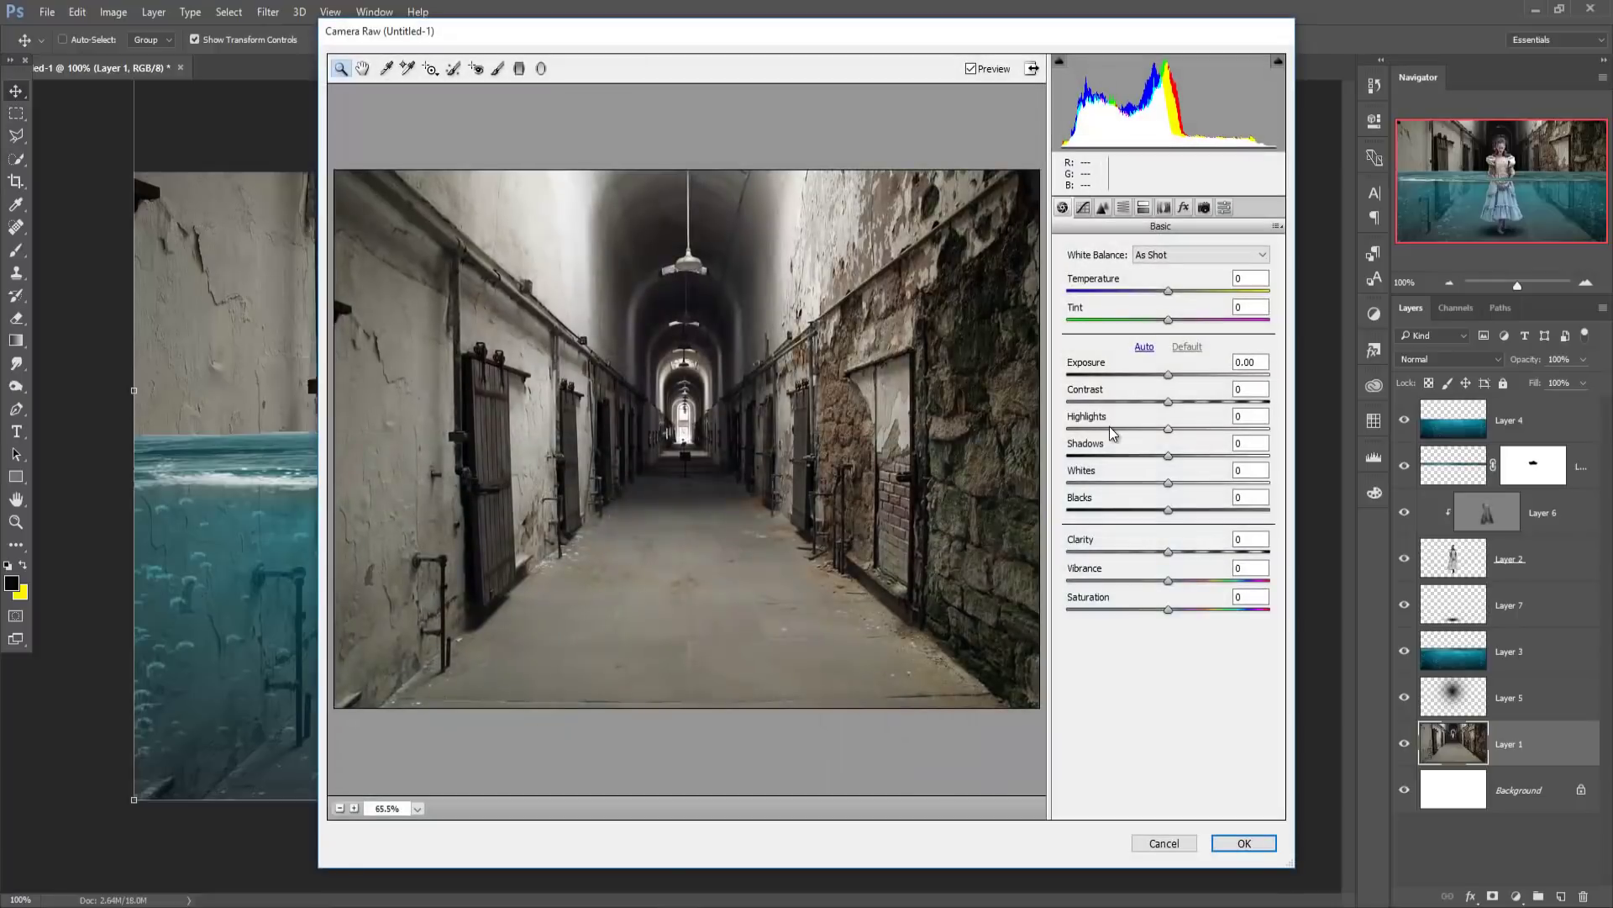
pyautogui.moveTo(1168, 291); pyautogui.dragTo(1159, 297)
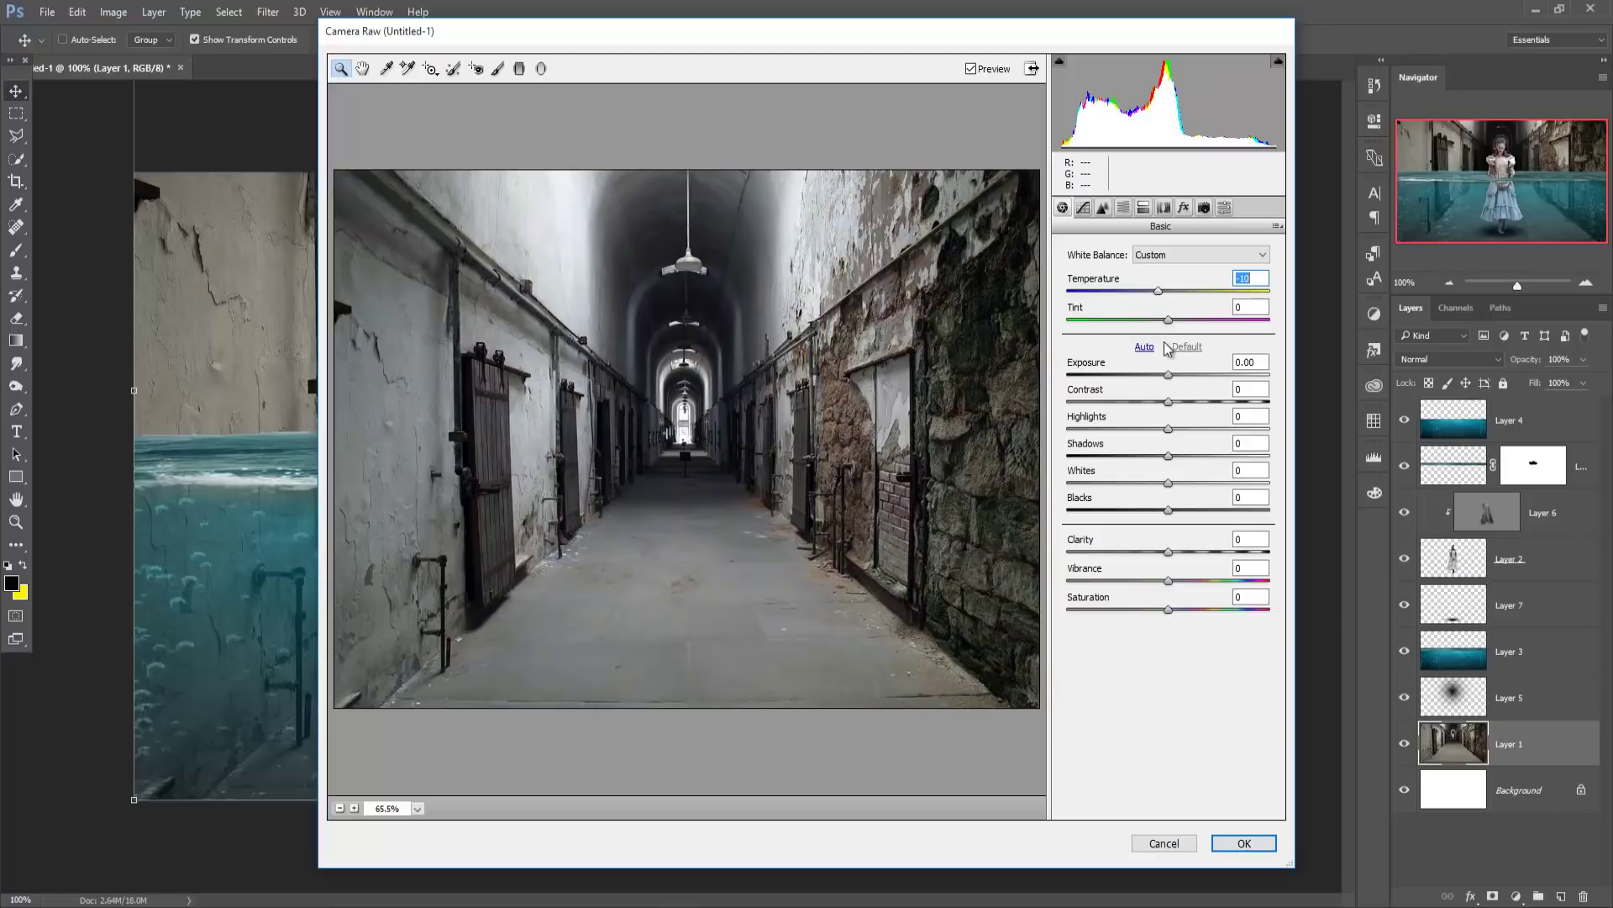
pyautogui.moveTo(1168, 375); pyautogui.dragTo(1161, 377)
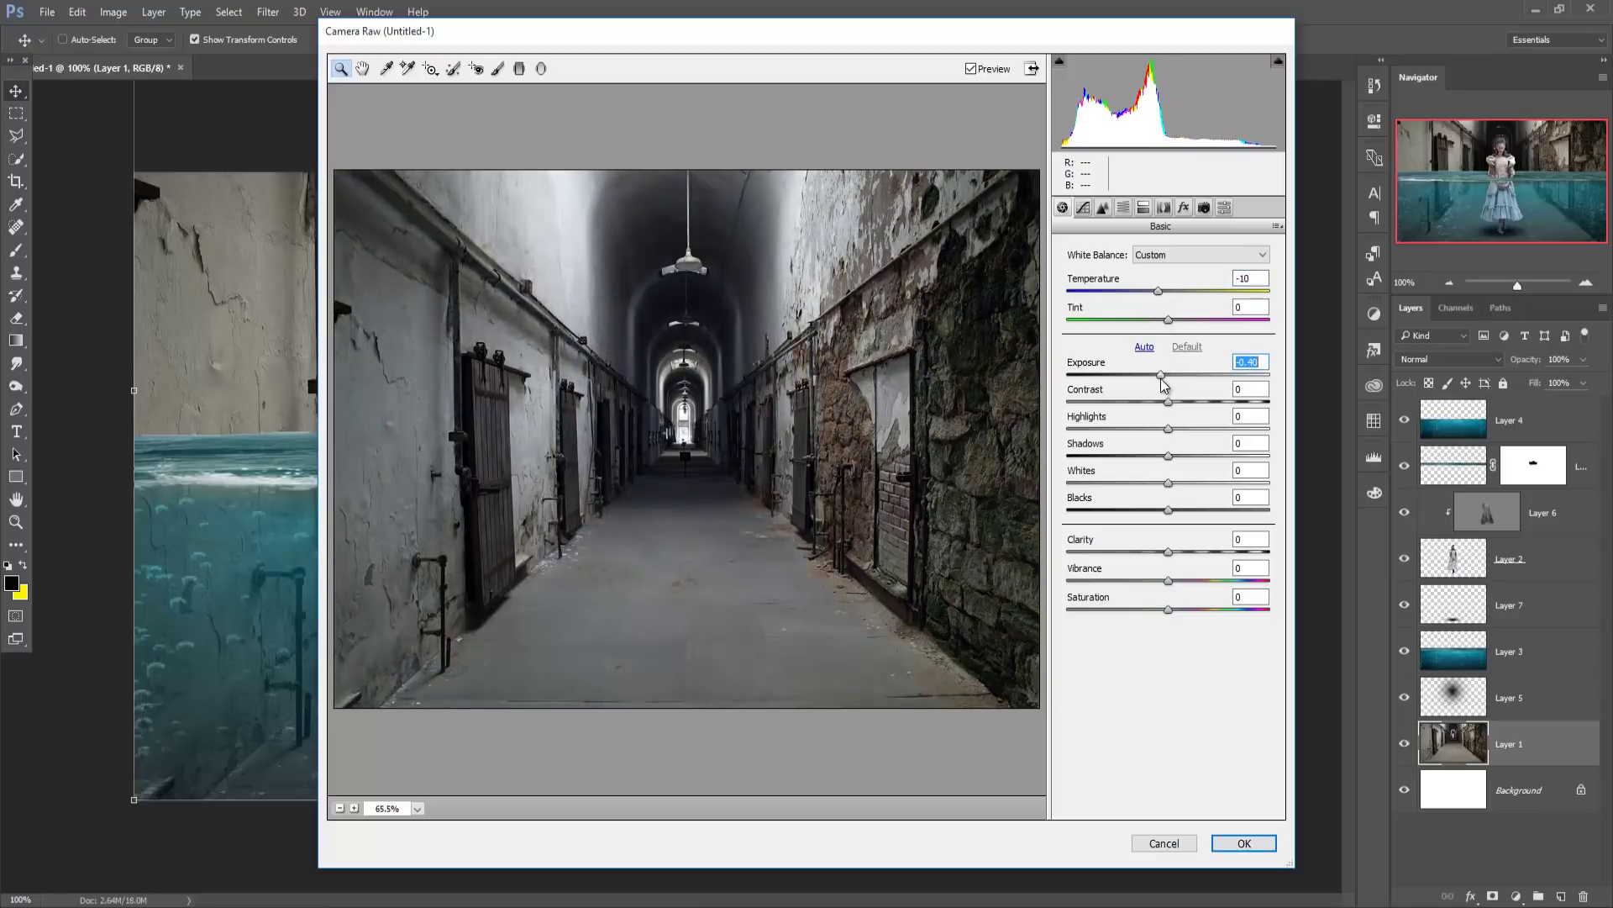
pyautogui.moveTo(1168, 551)
pyautogui.mouseDown()
pyautogui.moveTo(1215, 551)
pyautogui.moveTo(1172, 556)
pyautogui.mouseUp()
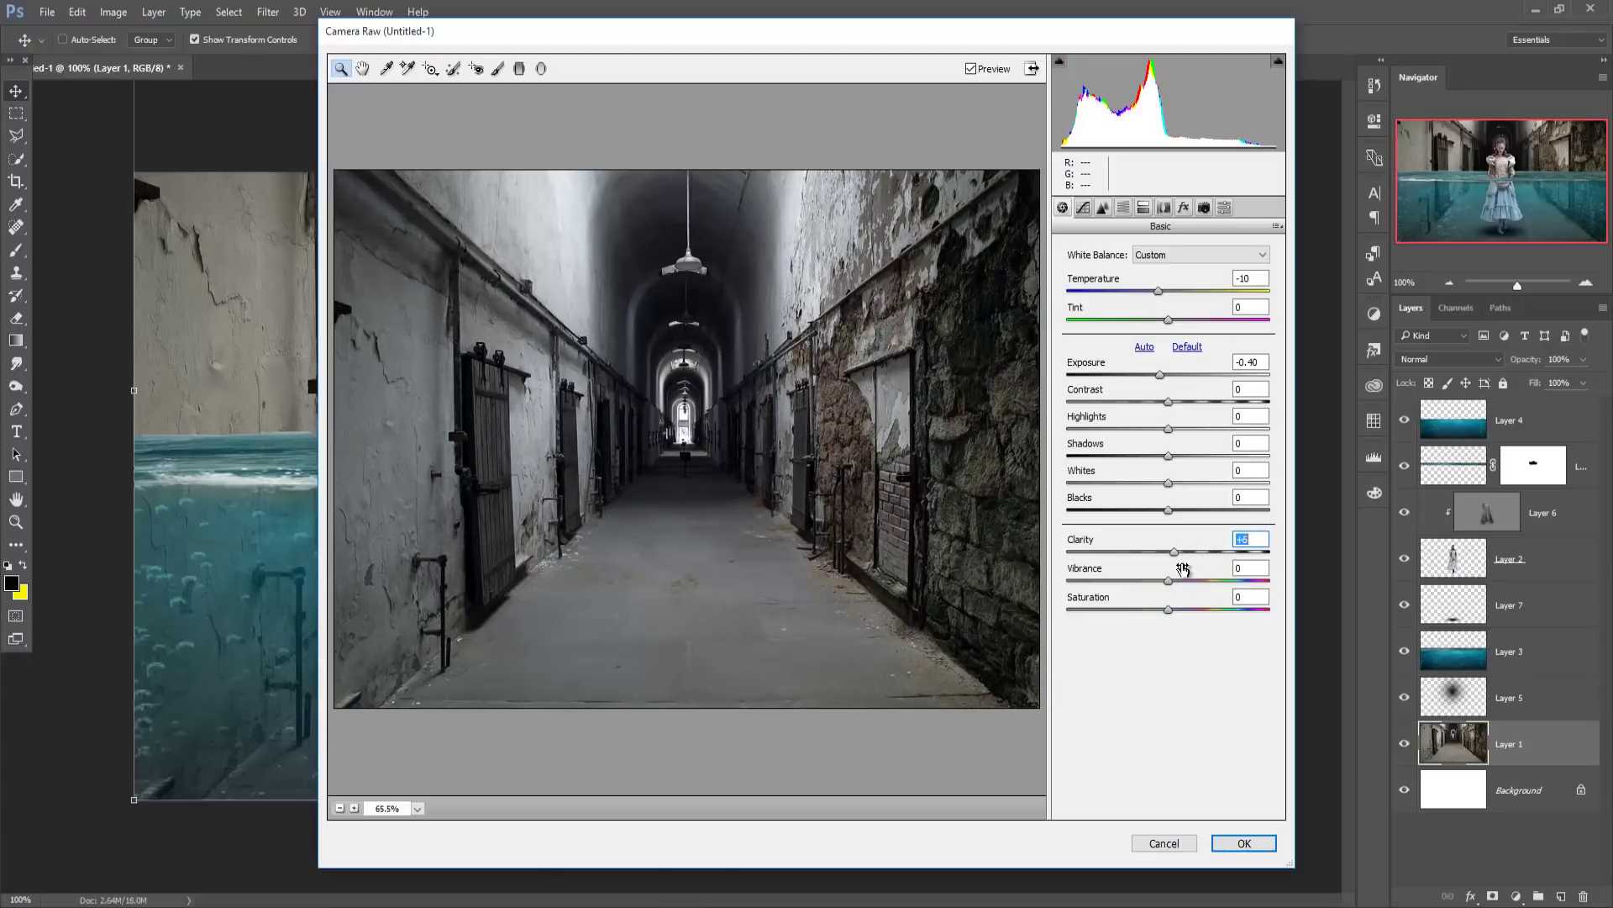
pyautogui.click(1234, 854)
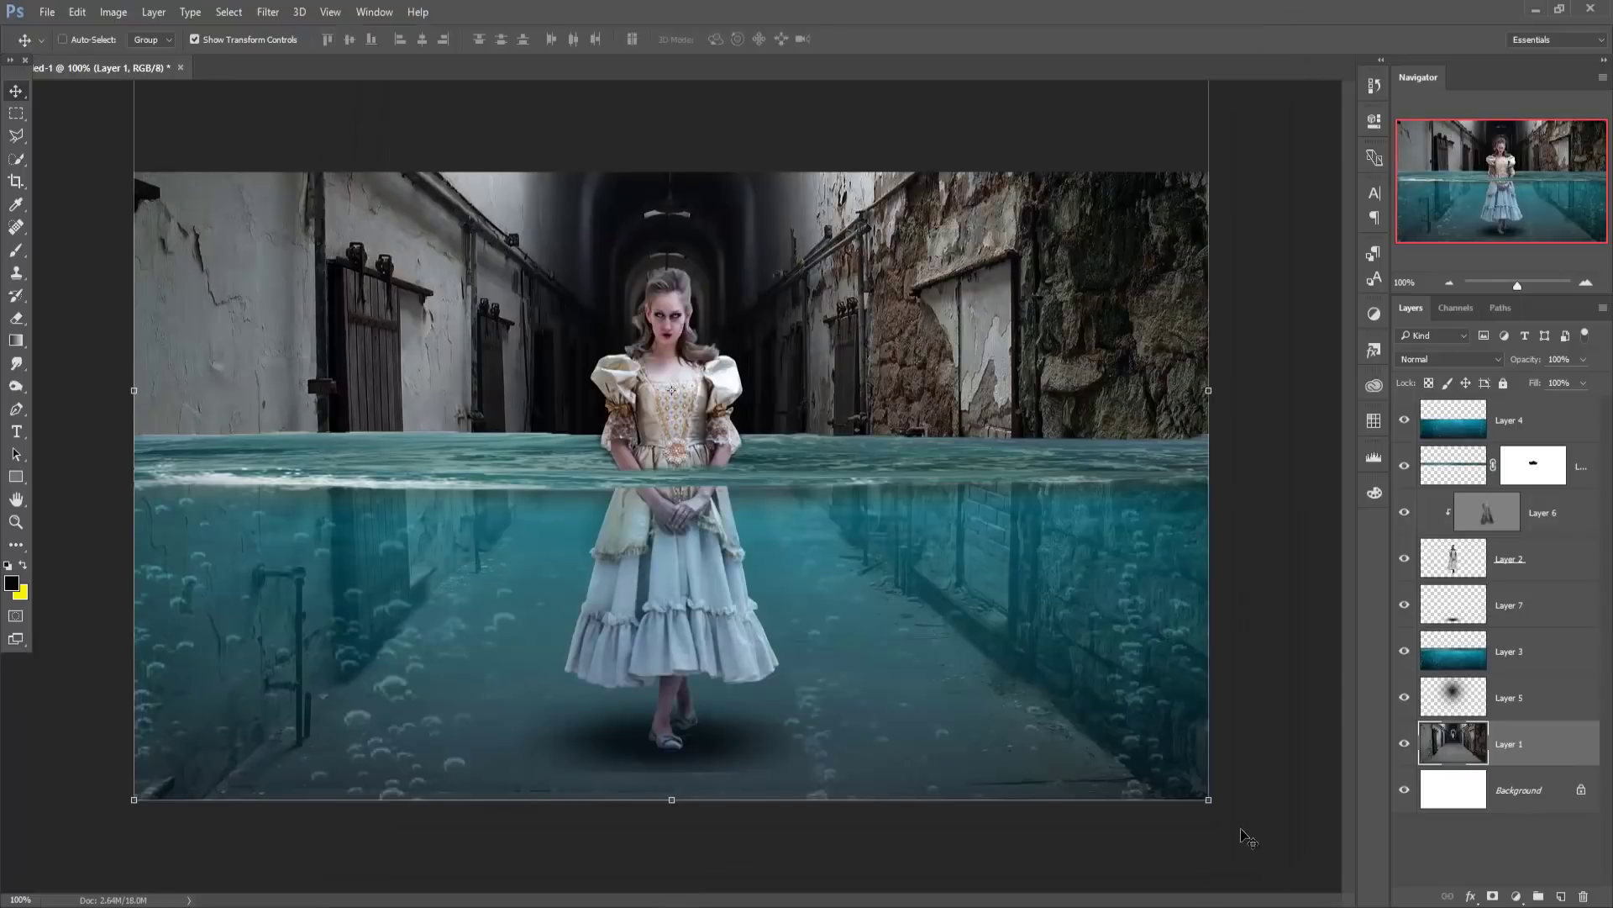
# Apply Viveza 2 to the corridor as a new layer: saturation 38%, contrast 11%, structure 25%.
pyautogui.click(268, 11)
pyautogui.moveTo(299, 378)
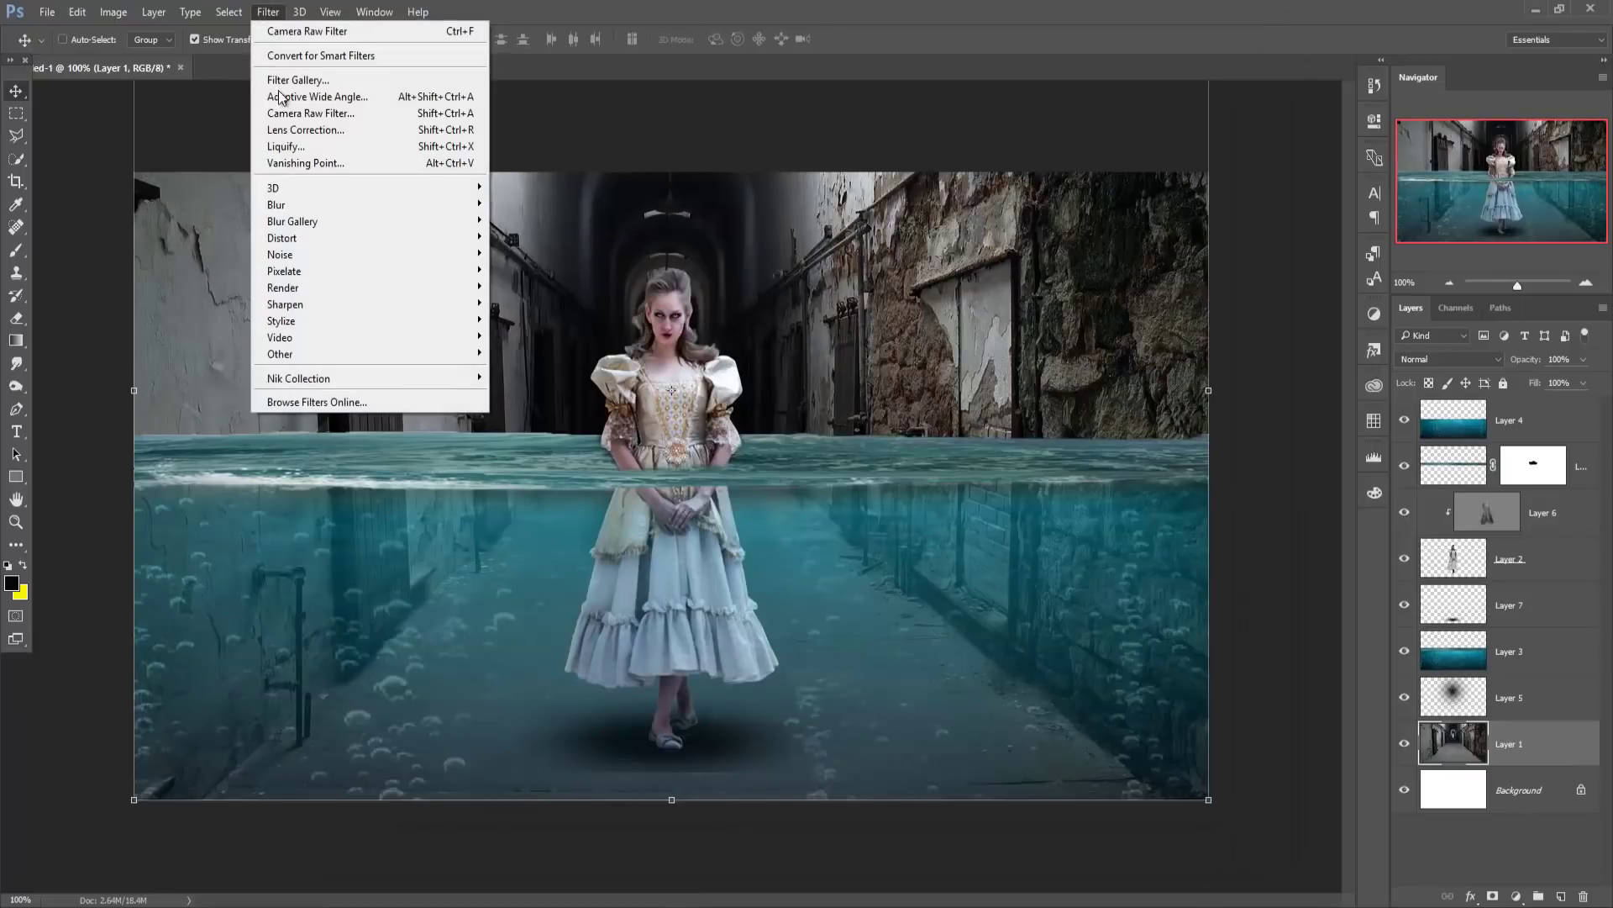
pyautogui.click(528, 487)
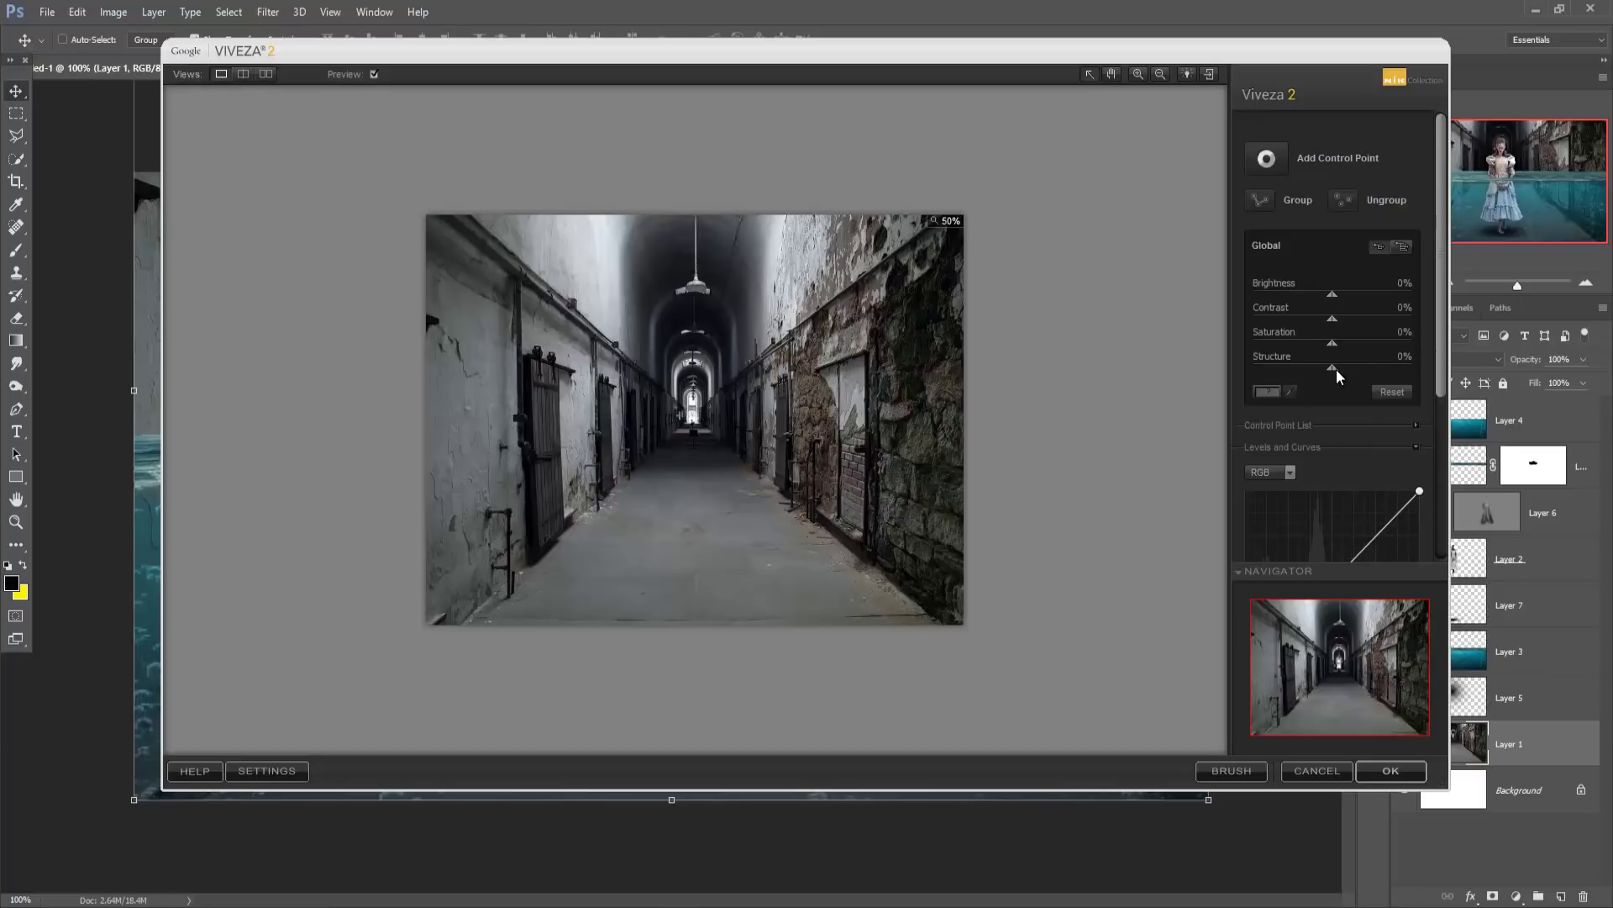
pyautogui.moveTo(1346, 375)
pyautogui.mouseDown()
pyautogui.moveTo(1384, 376)
pyautogui.moveTo(1357, 351)
pyautogui.mouseUp()
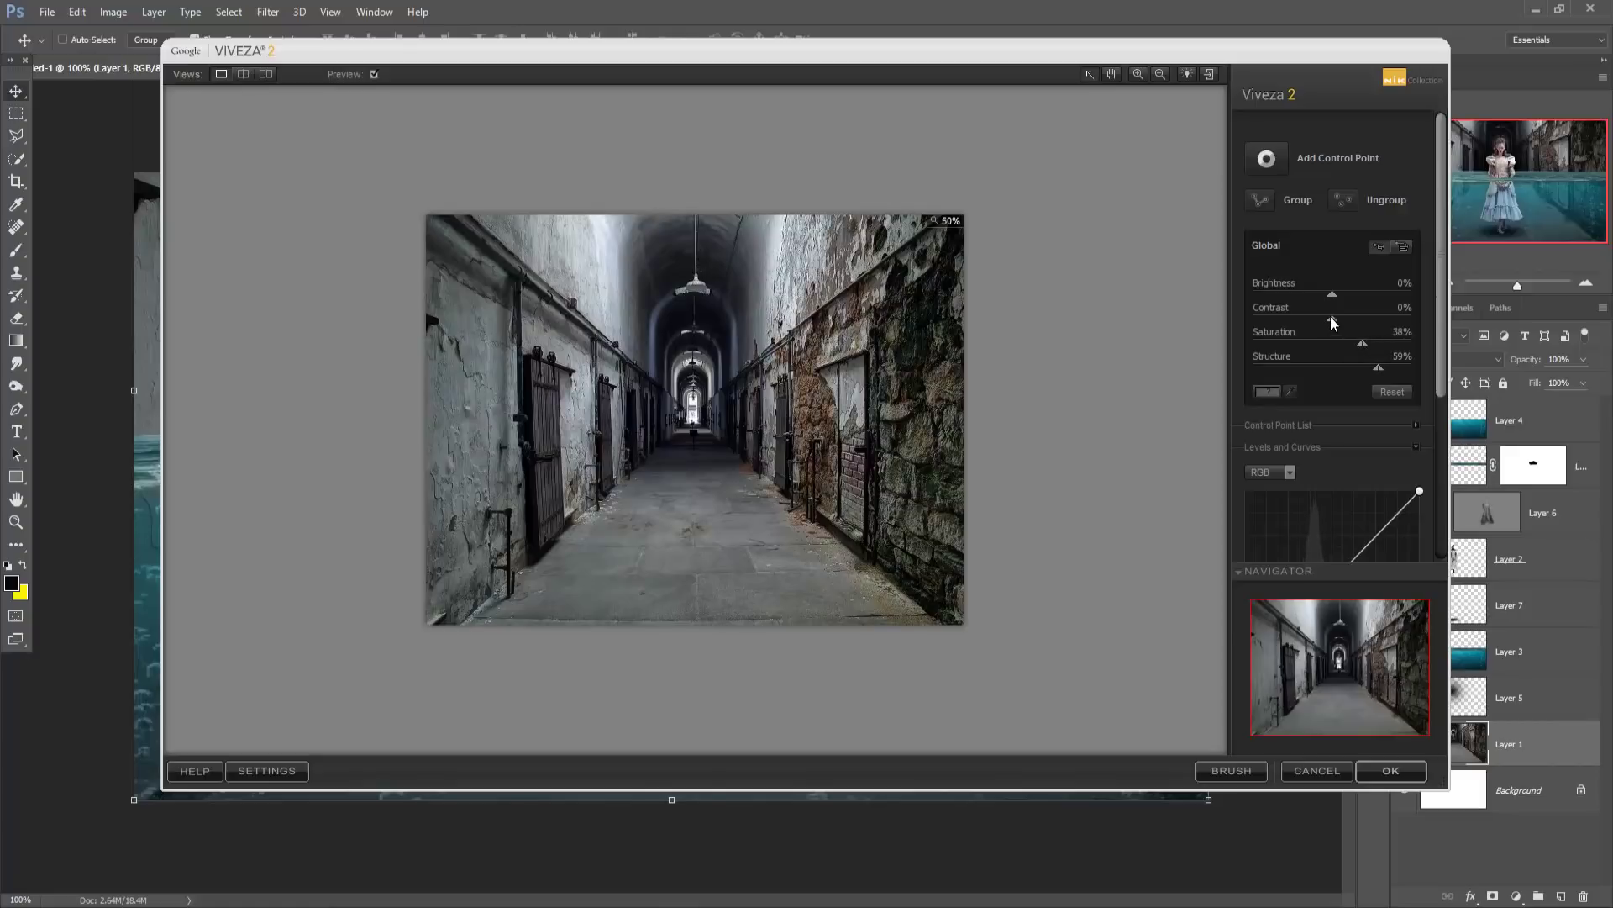
pyautogui.moveTo(1332, 323)
pyautogui.mouseDown()
pyautogui.moveTo(1305, 326)
pyautogui.moveTo(1345, 326)
pyautogui.mouseUp()
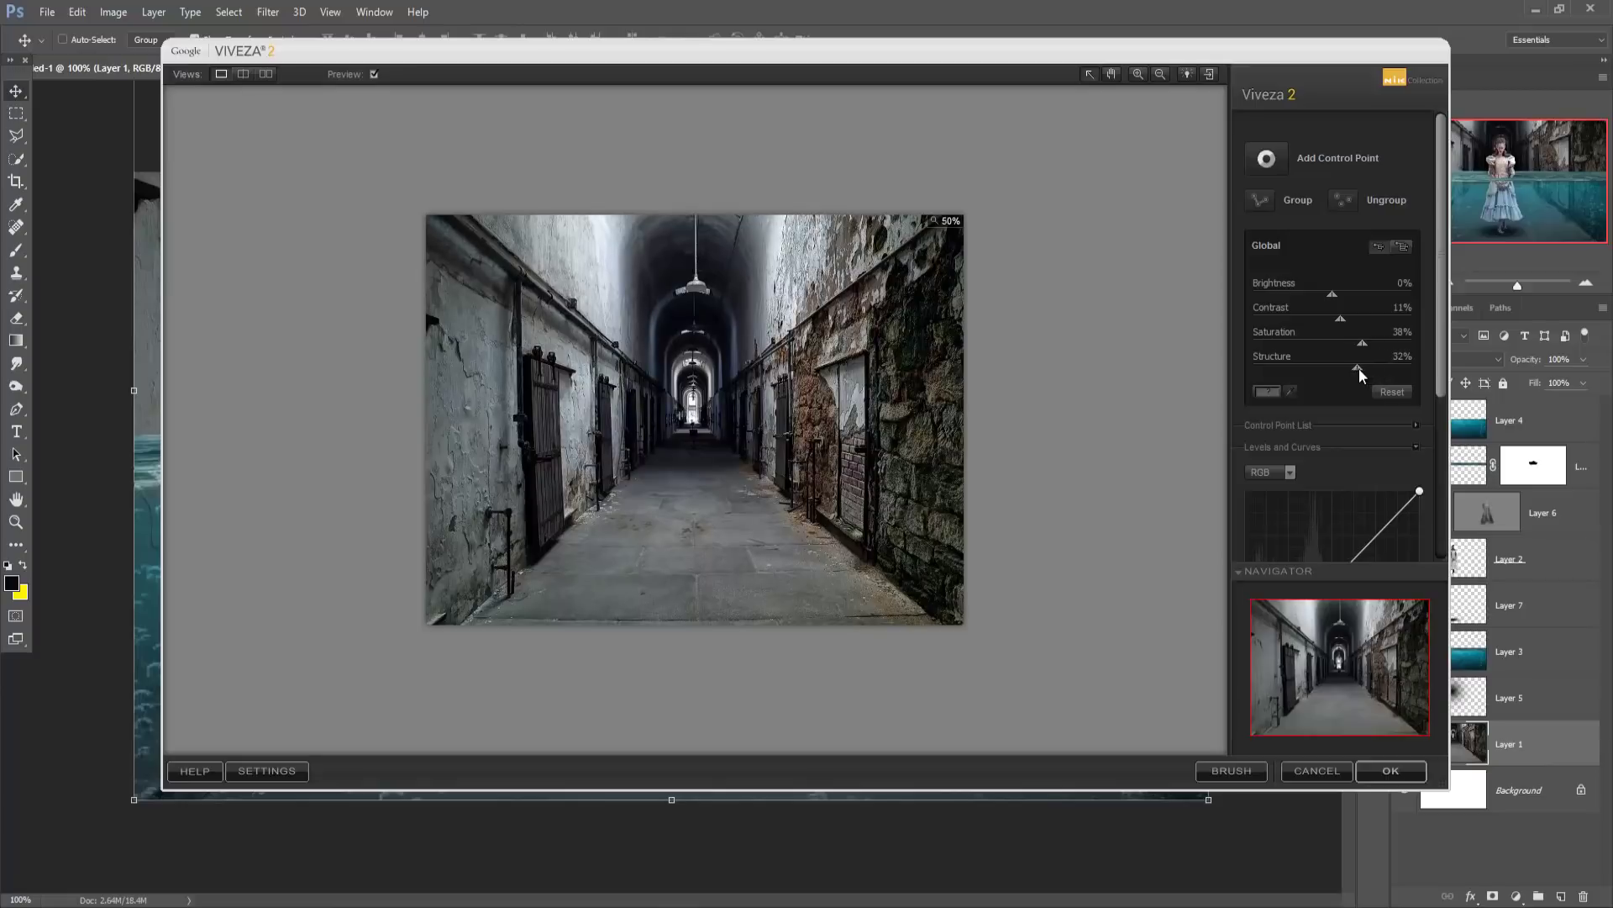
pyautogui.moveTo(1358, 375)
pyautogui.mouseDown()
pyautogui.moveTo(1332, 375)
pyautogui.moveTo(1355, 376)
pyautogui.mouseUp()
pyautogui.click(1395, 771)
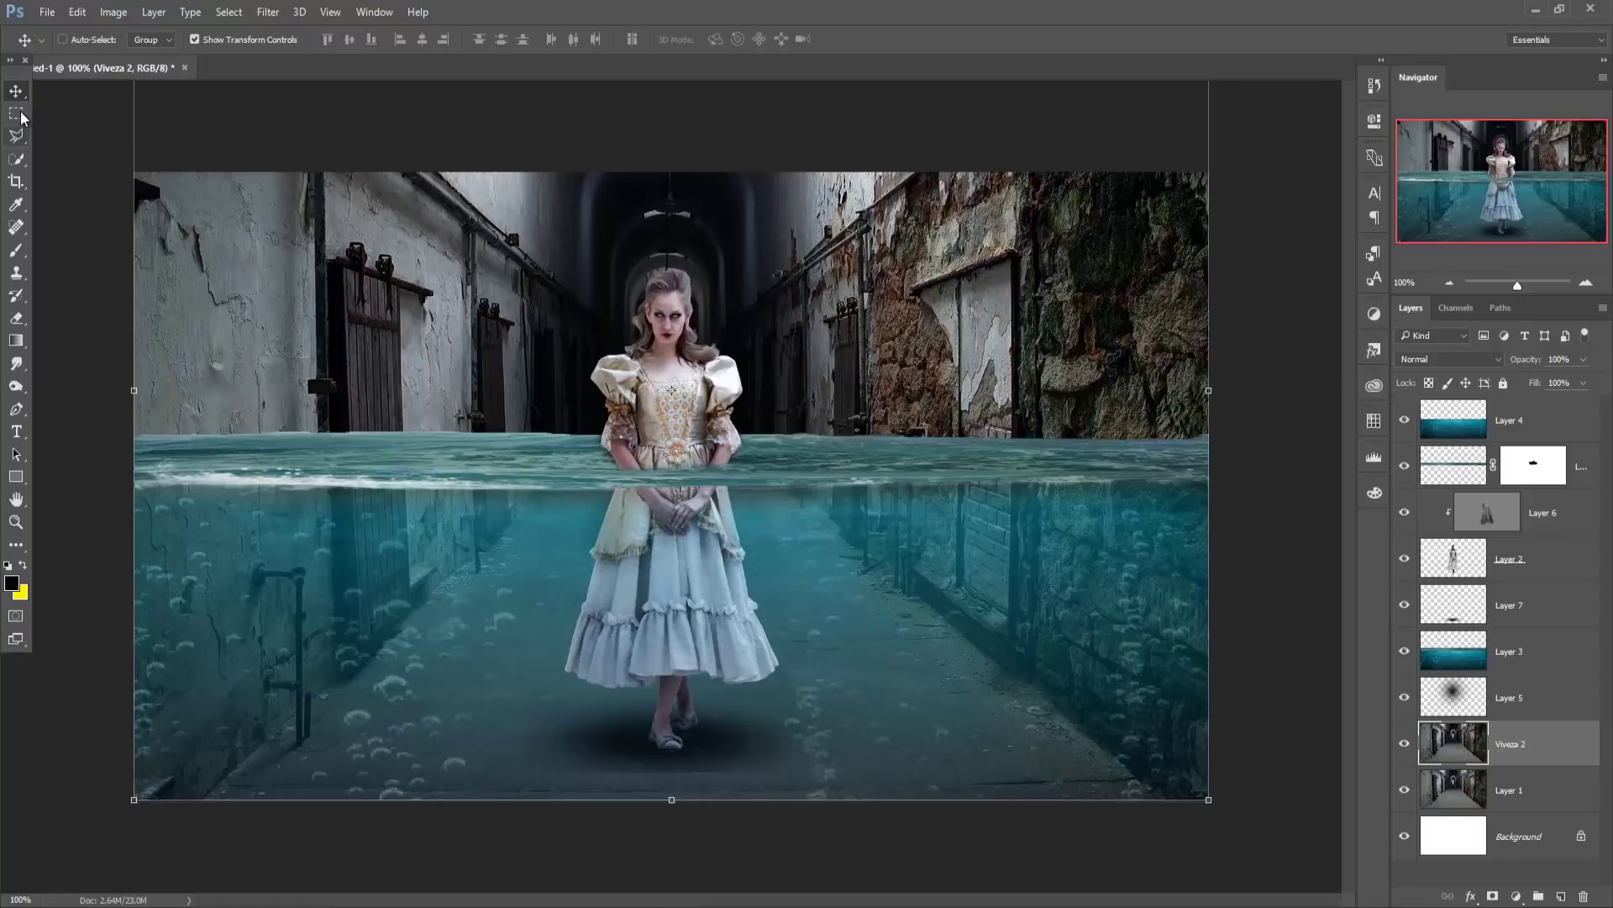
# Merge the two princess layers, Layer 6 and Layer 2, into one.
pyautogui.hotkey('ctrl', 't')
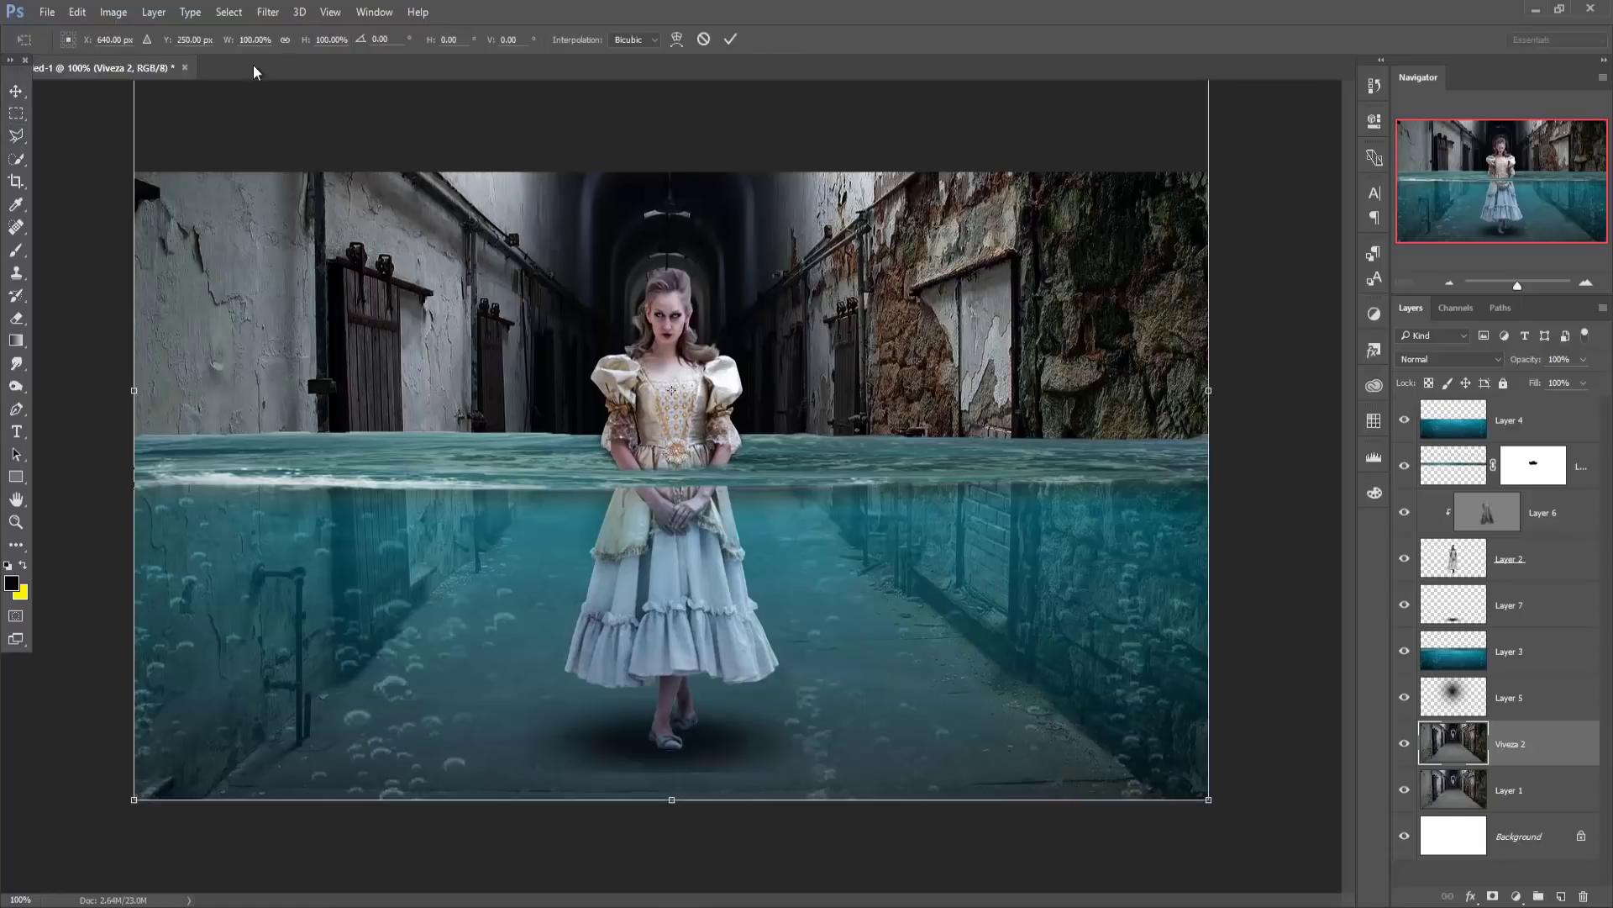
pyautogui.click(268, 12)
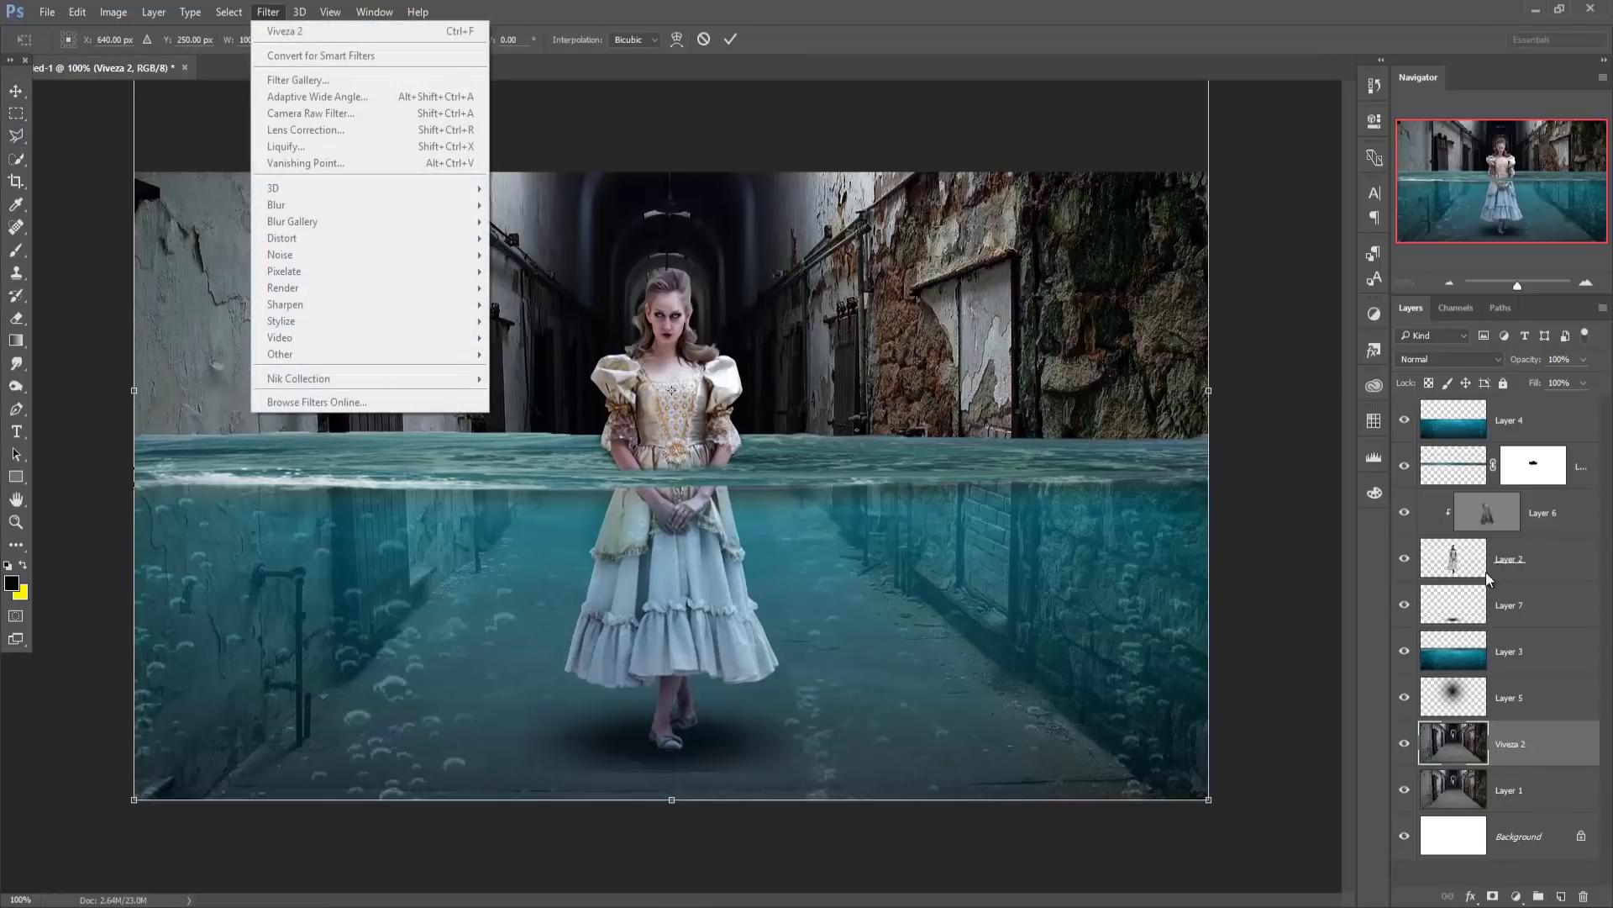
pyautogui.click(1442, 570)
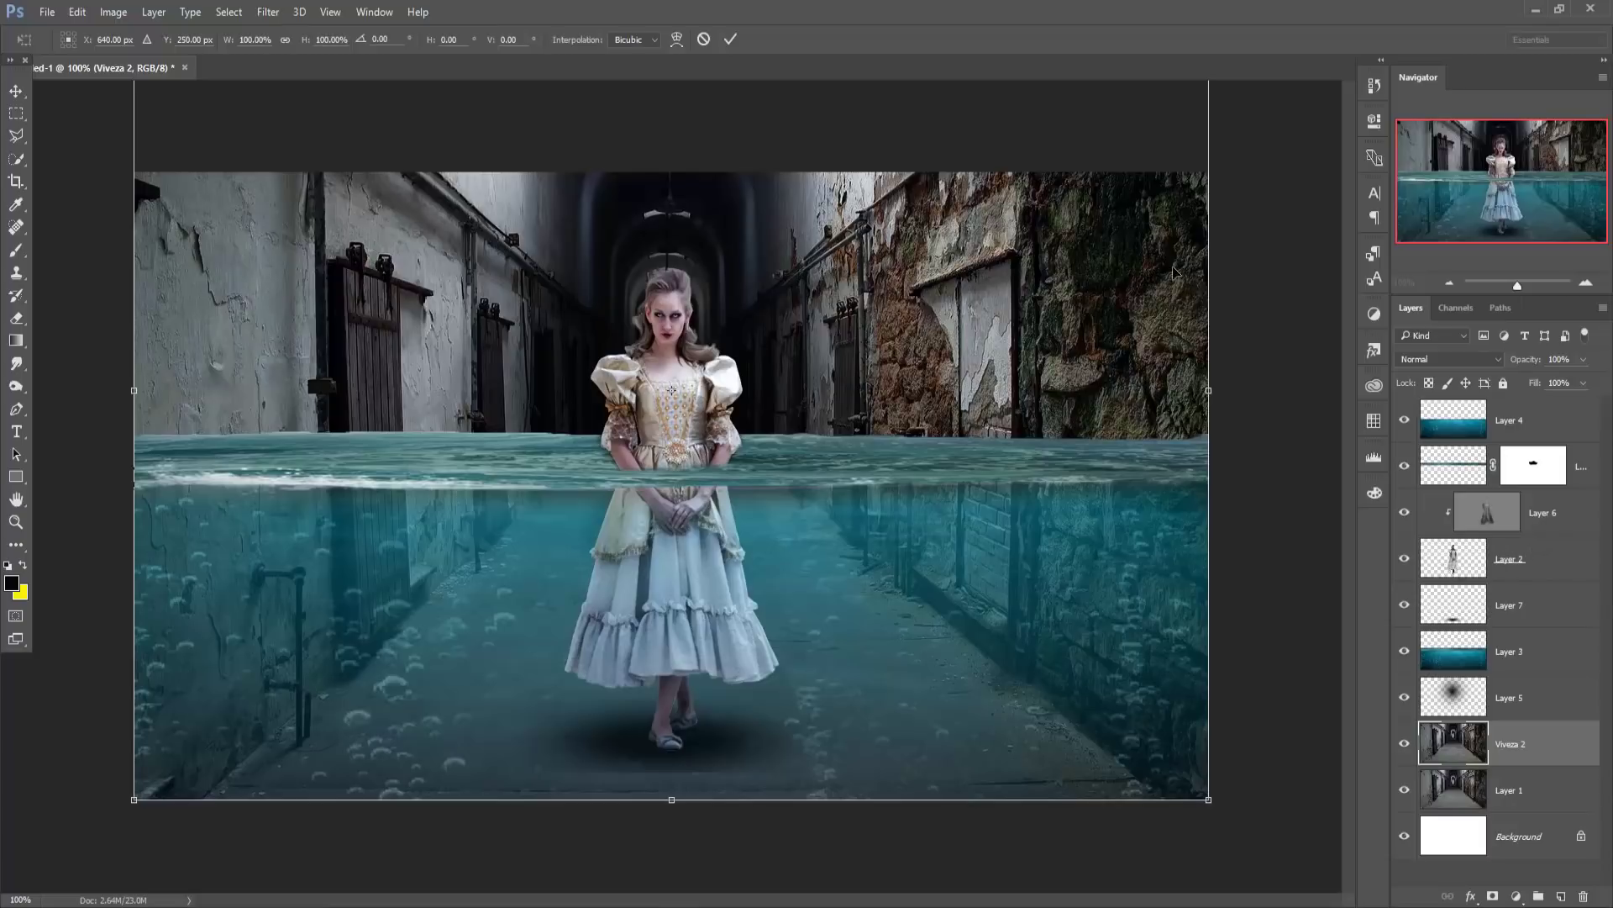
pyautogui.click(730, 39)
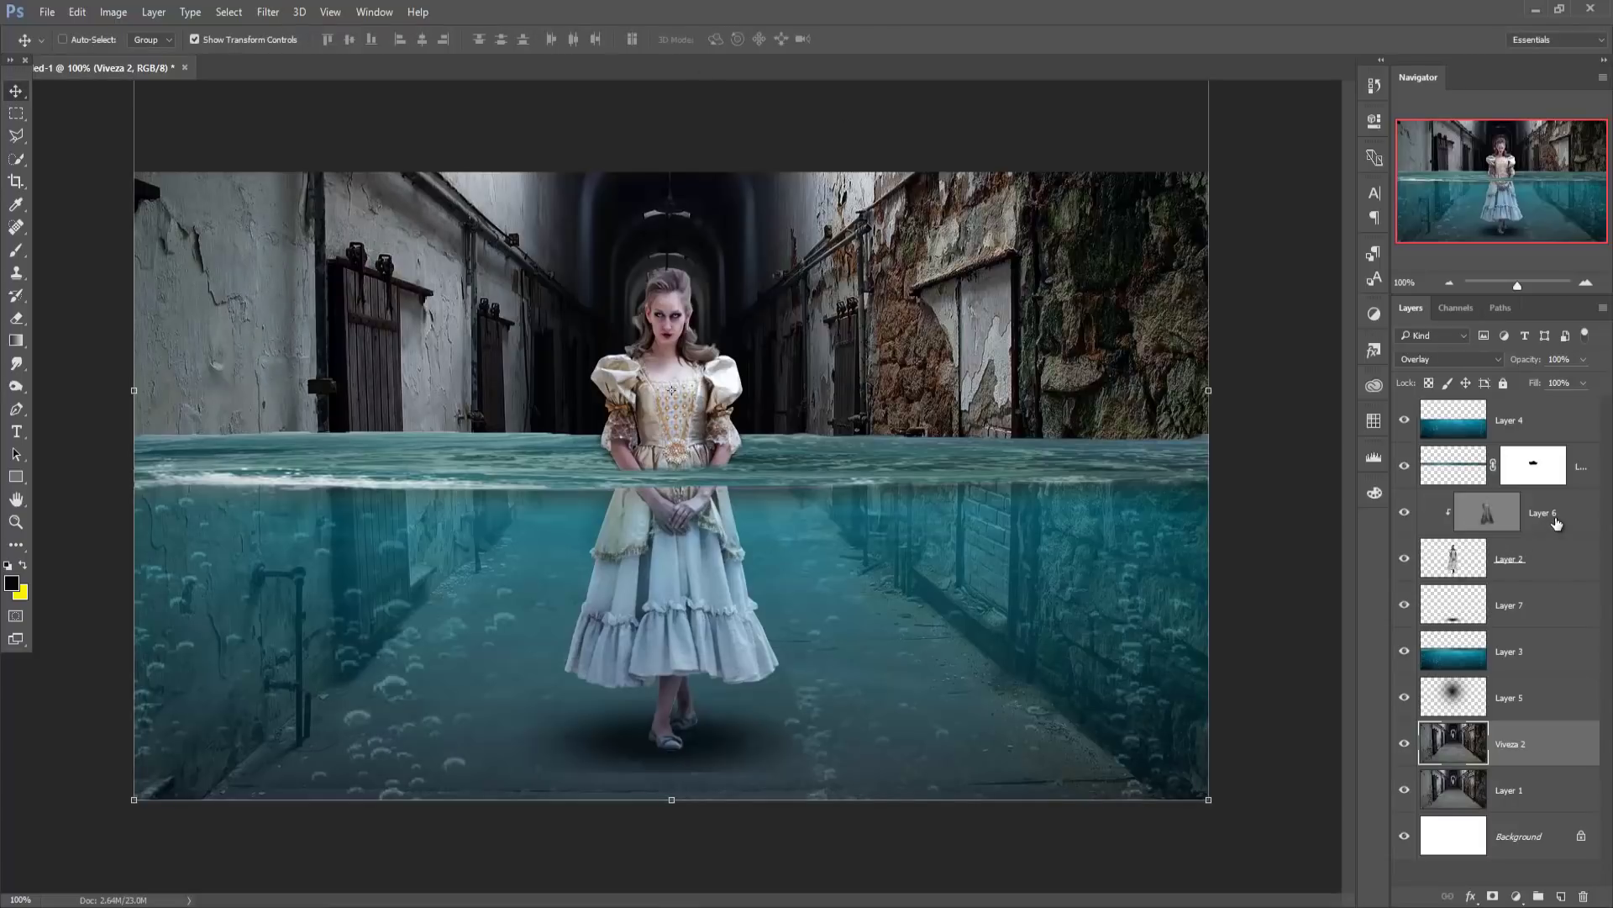
pyautogui.click(1556, 524)
pyautogui.rightClick(1555, 520)
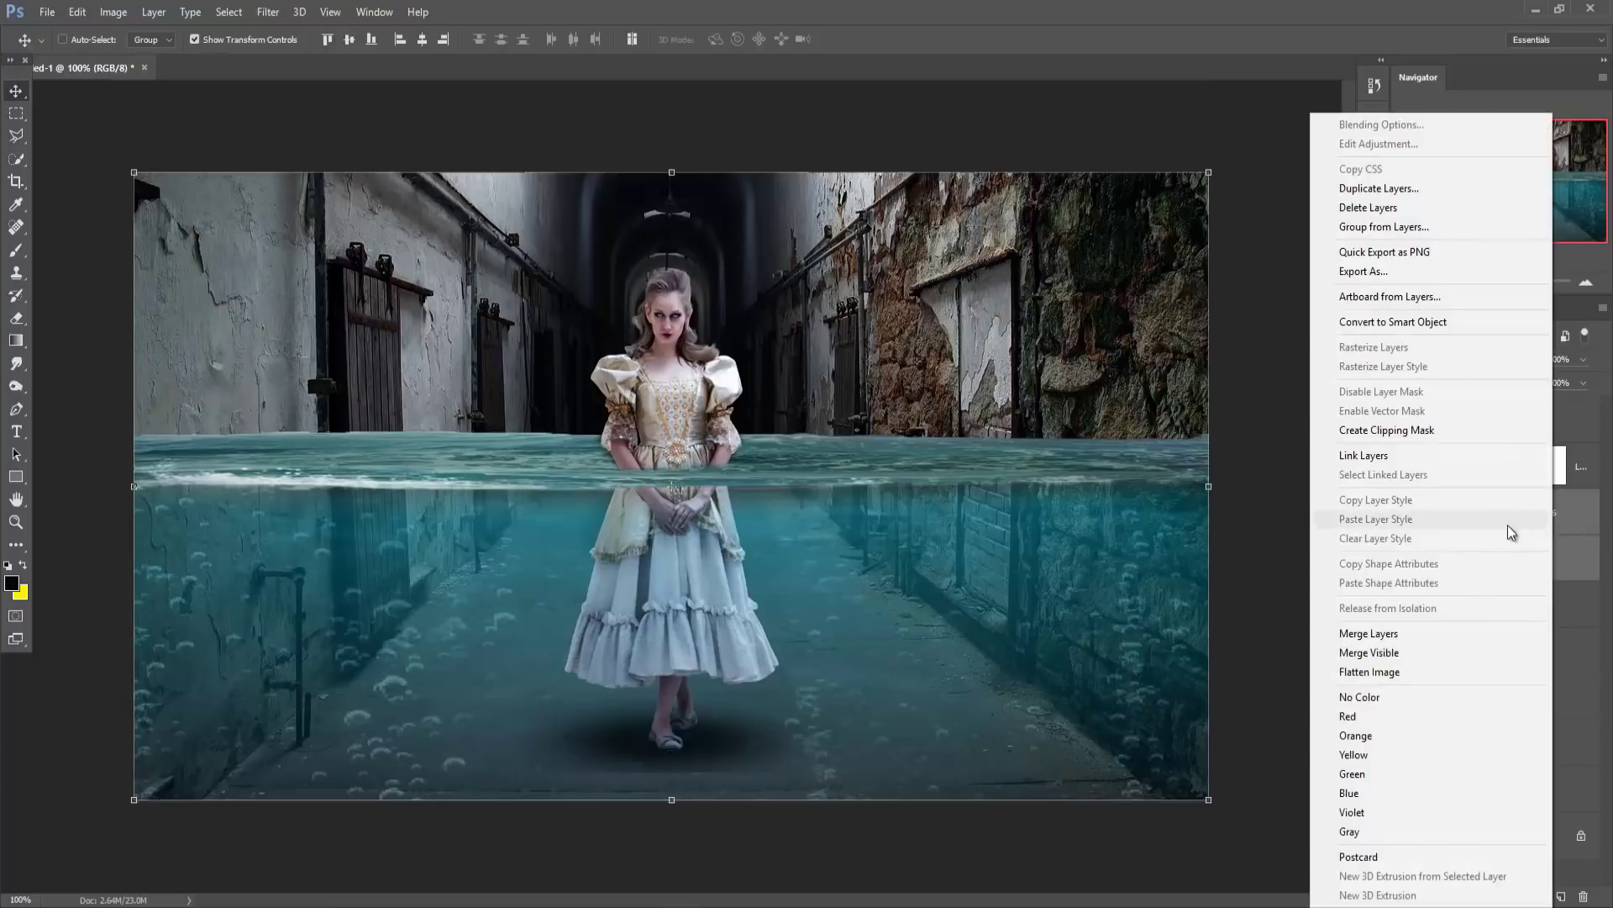
pyautogui.click(1429, 634)
# Apply Viveza 2 to the princess as a new layer: contrast -17%, saturation 25%, structure 51%.
pyautogui.click(268, 12)
pyautogui.moveTo(299, 378)
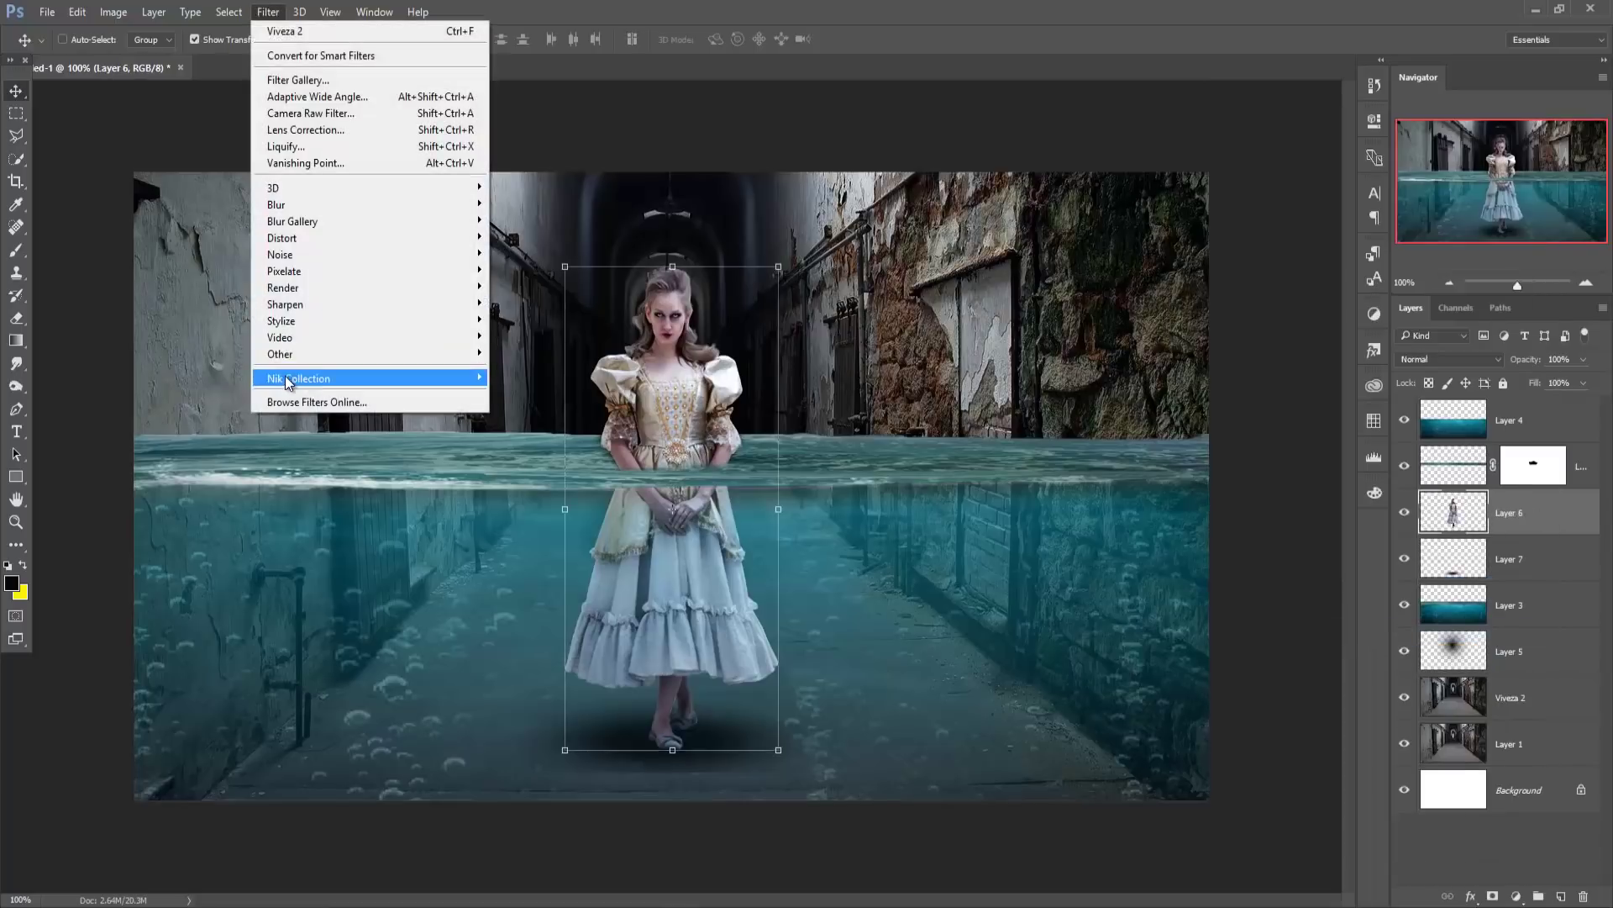
pyautogui.click(603, 492)
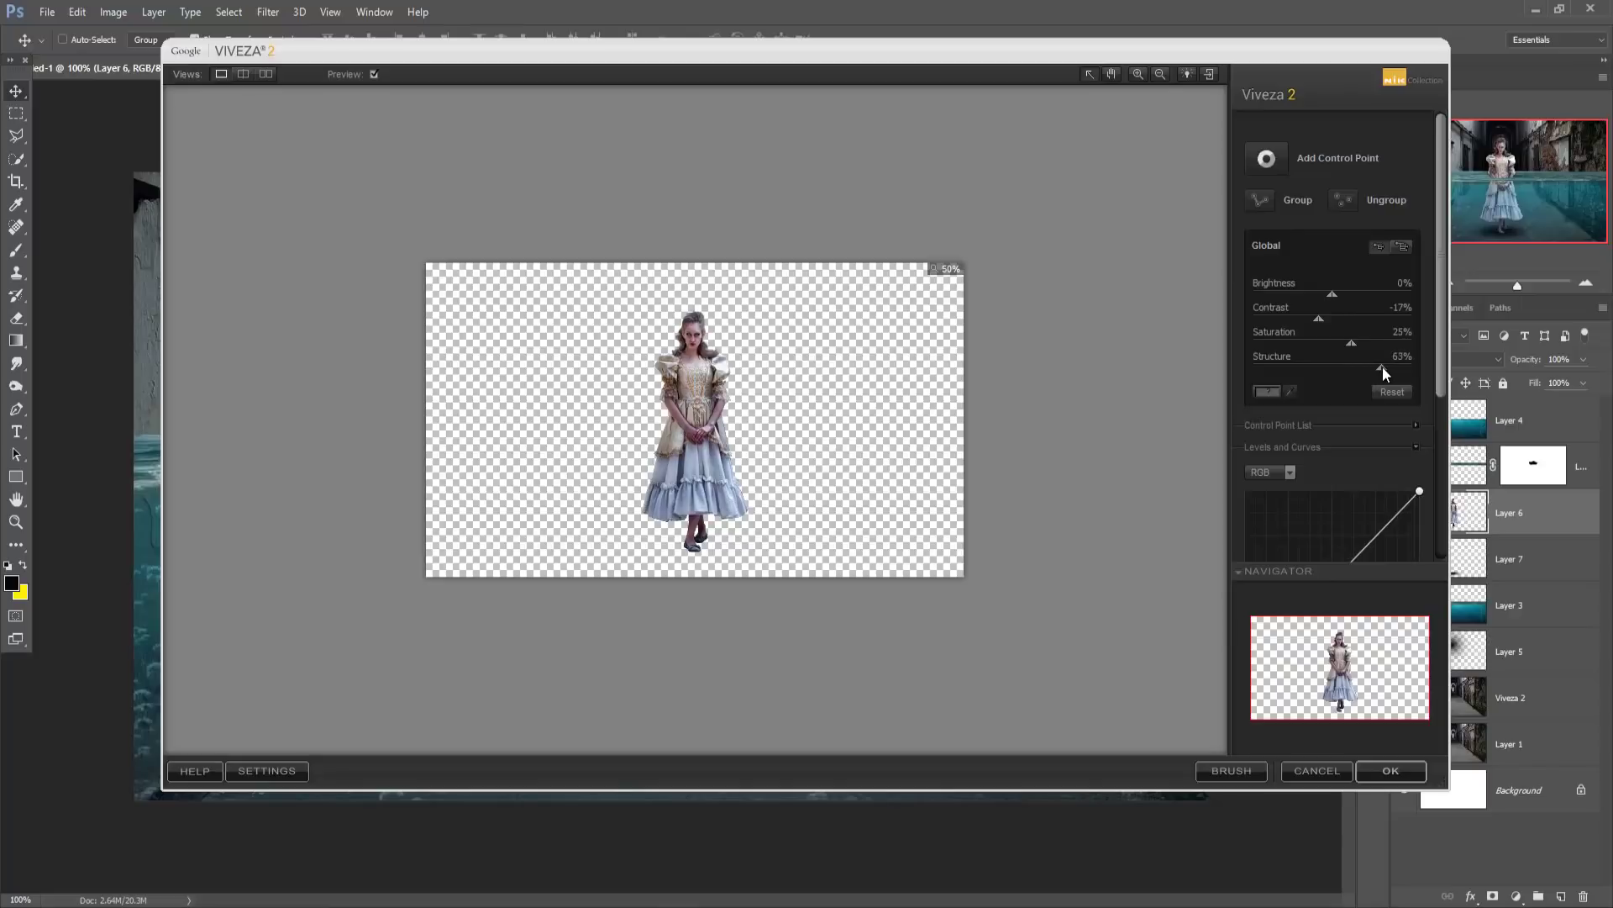
pyautogui.click(1391, 770)
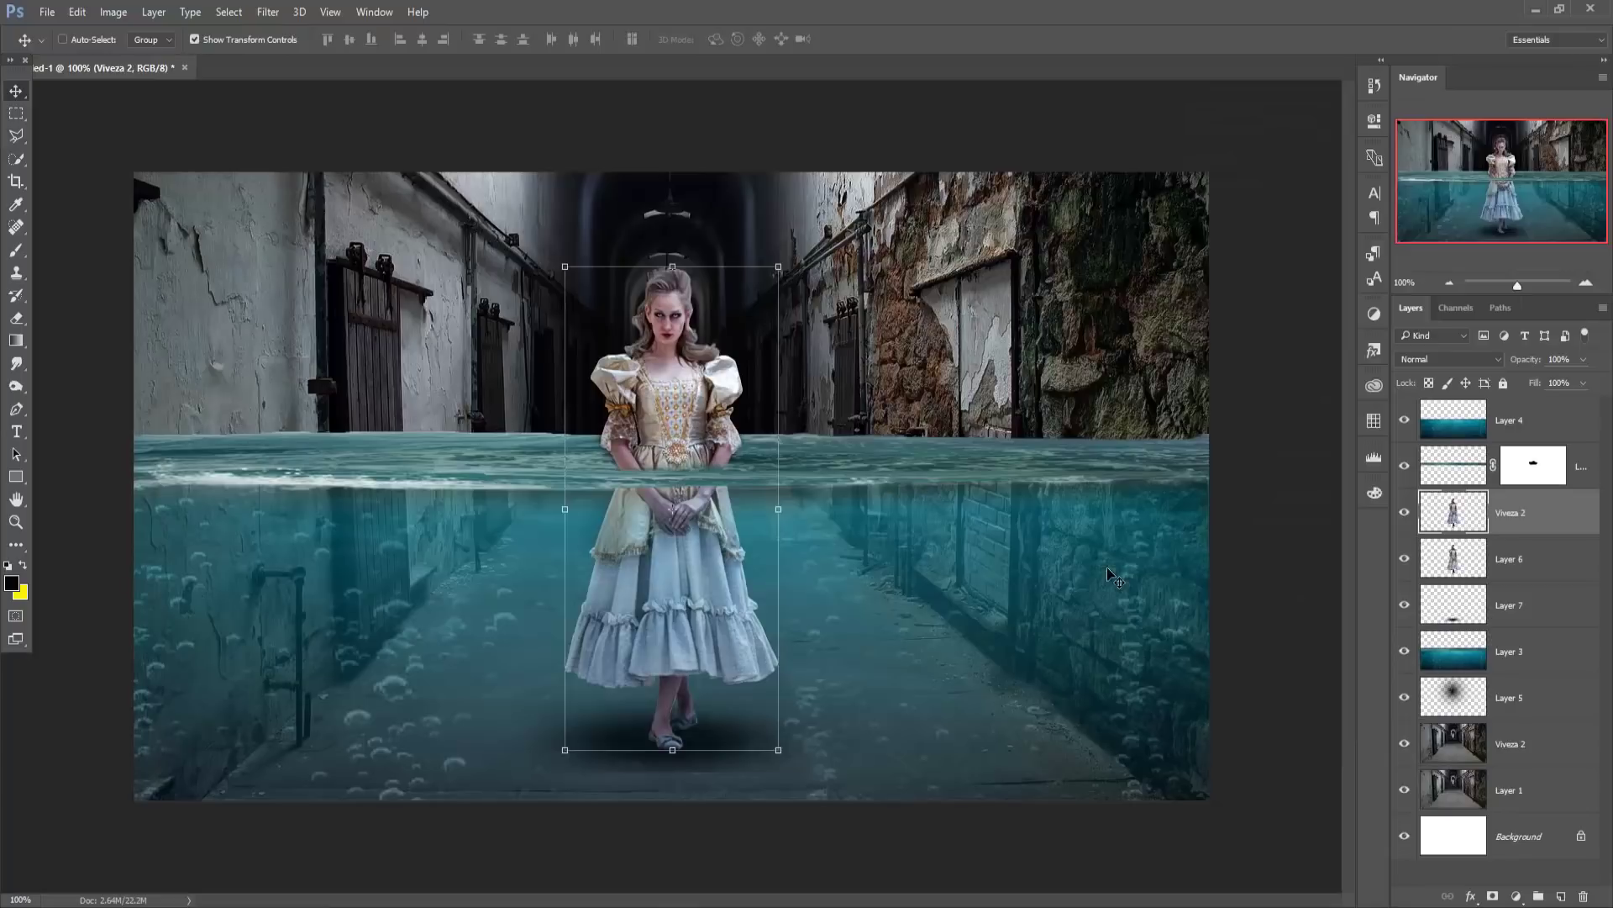
# Hide Layer 6 and grade the Viveza 2 princess in Camera Raw: Highlights -66, Shadows -30, lower Whites.
pyautogui.click(1404, 559)
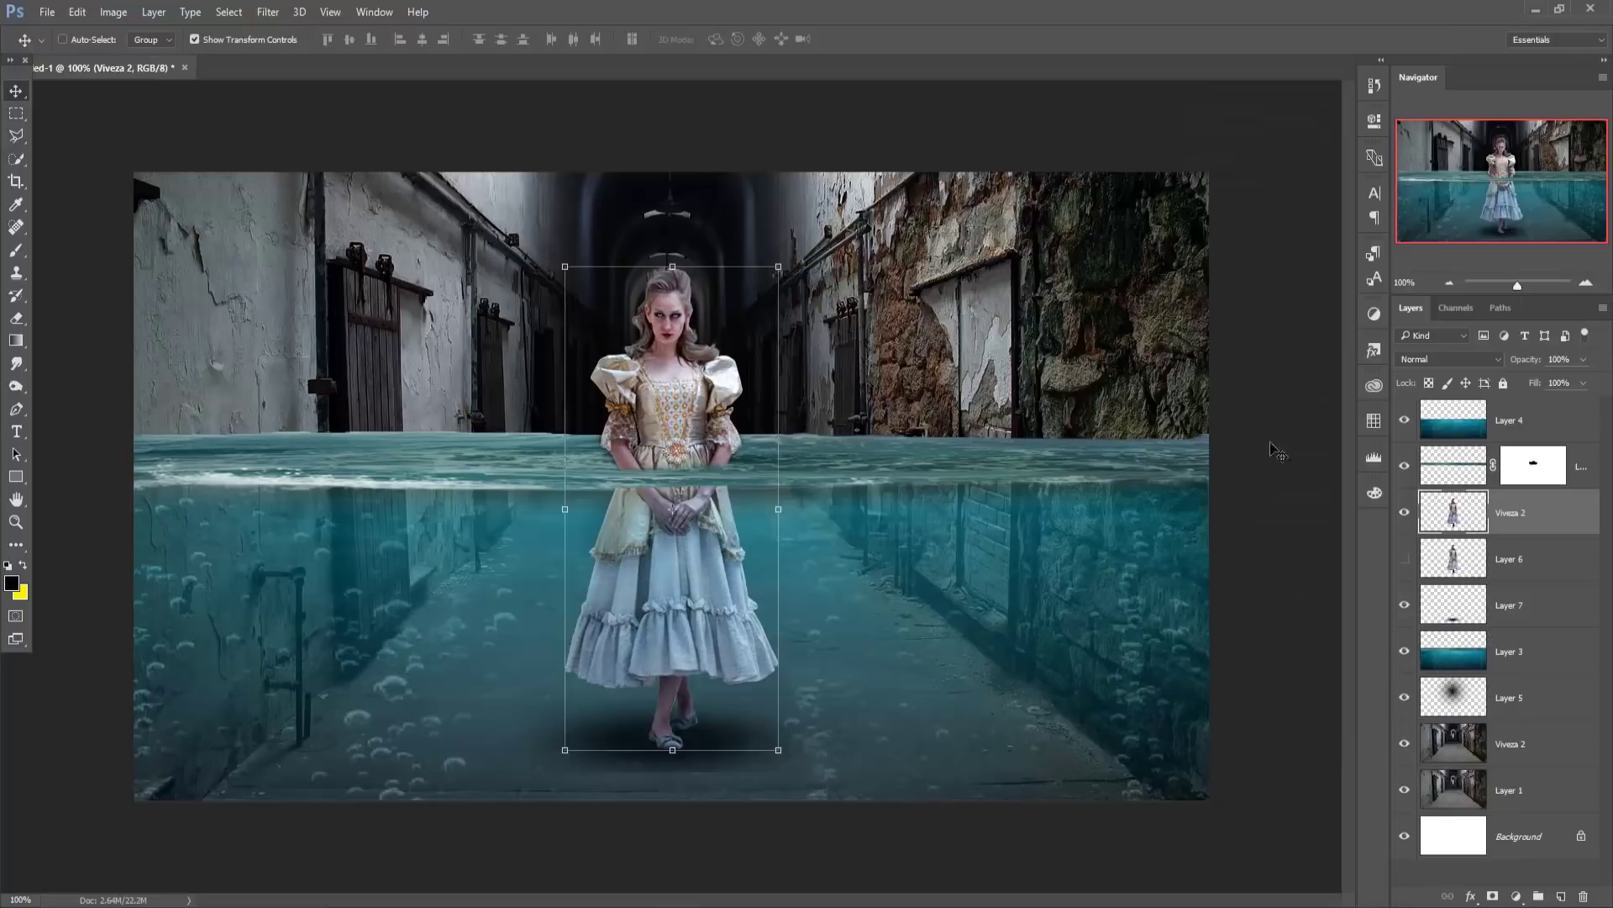
pyautogui.click(271, 12)
pyautogui.click(311, 111)
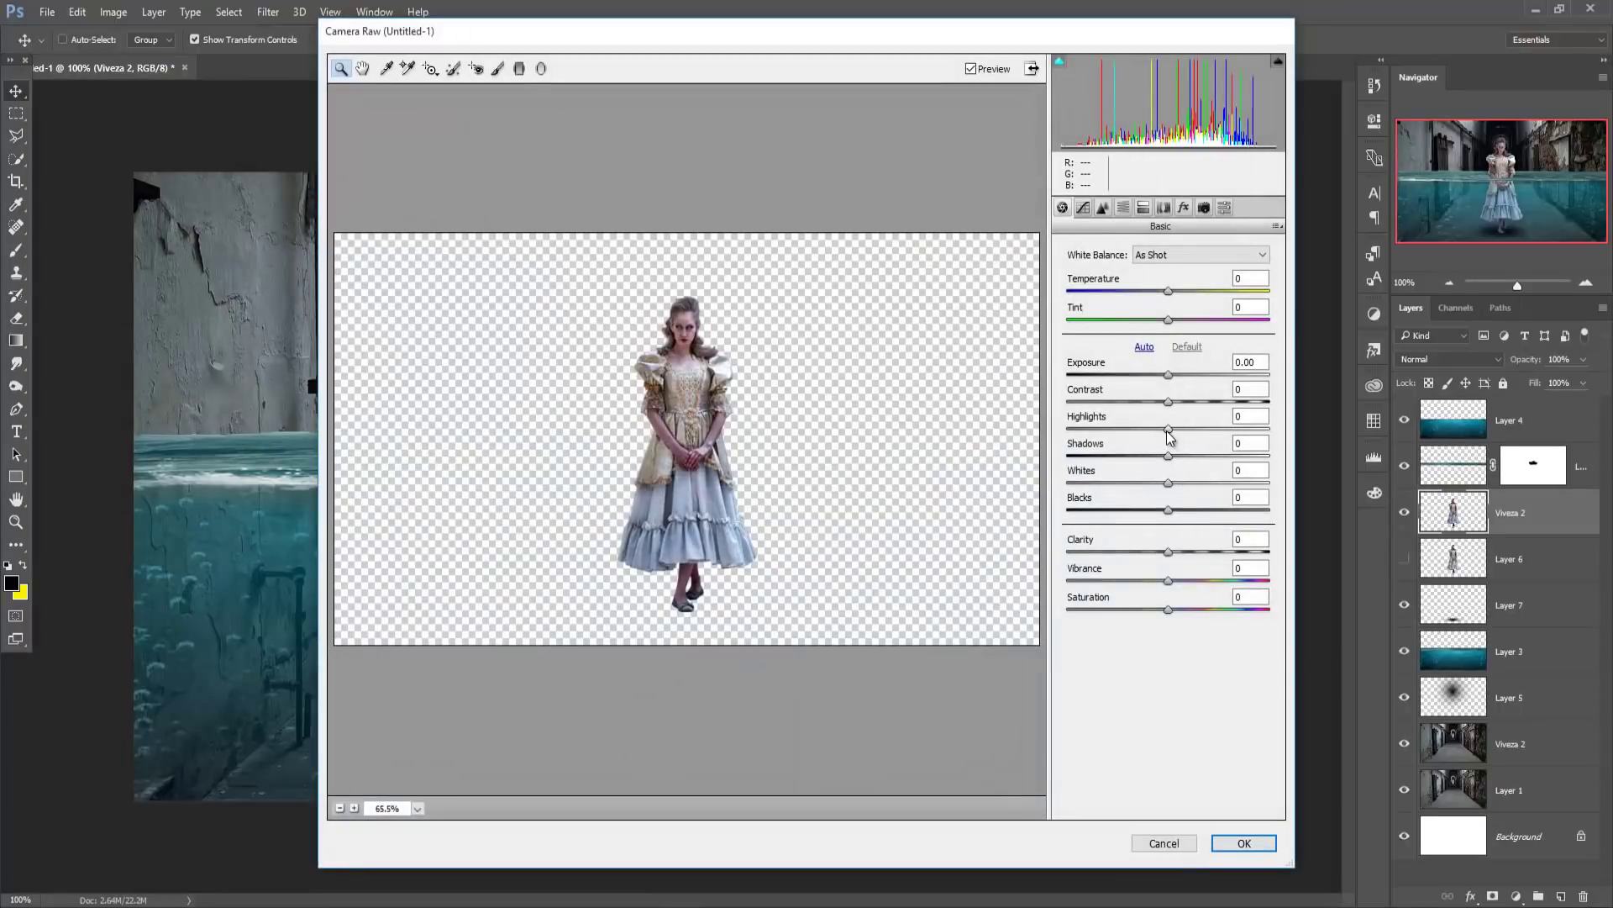
pyautogui.moveTo(1168, 430); pyautogui.dragTo(1102, 430)
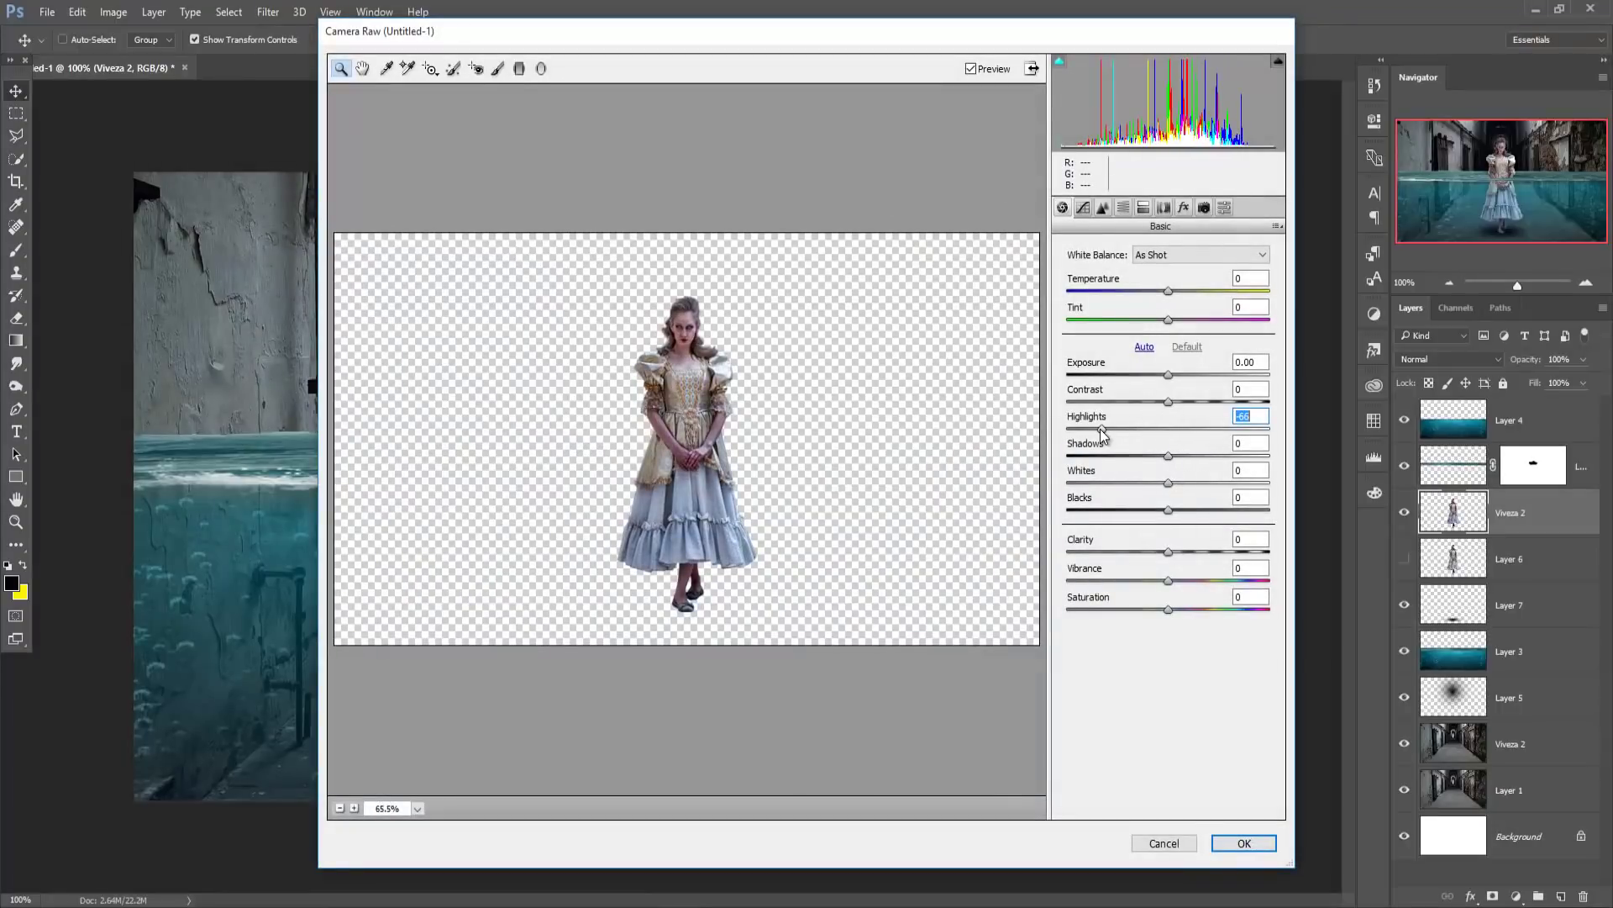
pyautogui.moveTo(1168, 456)
pyautogui.mouseDown()
pyautogui.moveTo(1118, 456)
pyautogui.moveTo(1135, 456)
pyautogui.moveTo(1111, 499)
pyautogui.mouseUp()
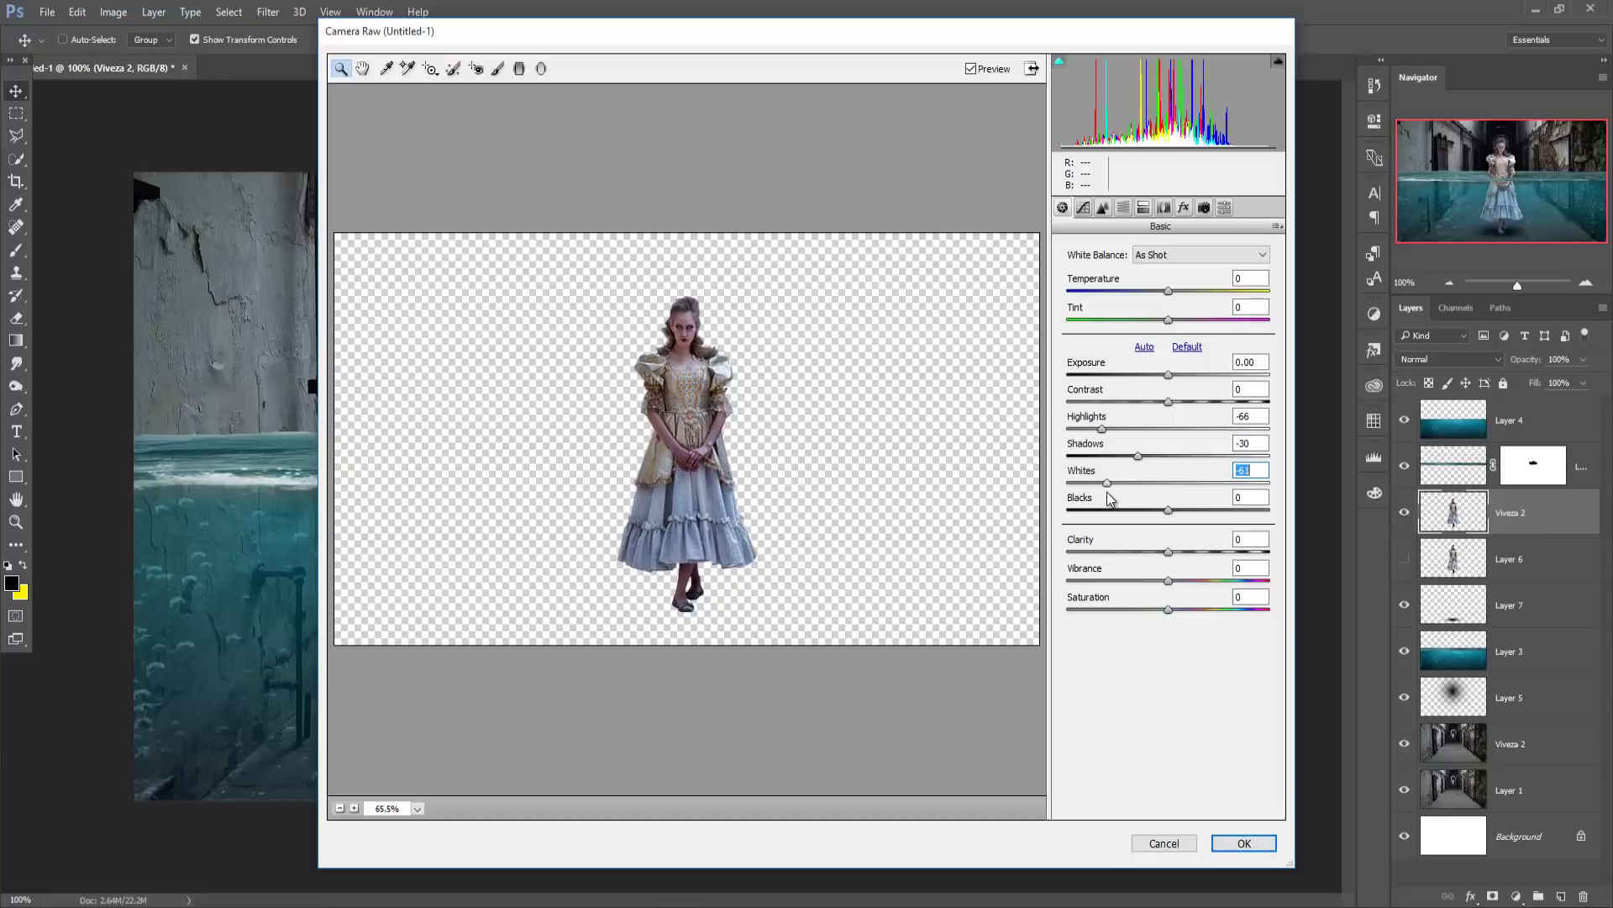
pyautogui.click(1242, 842)
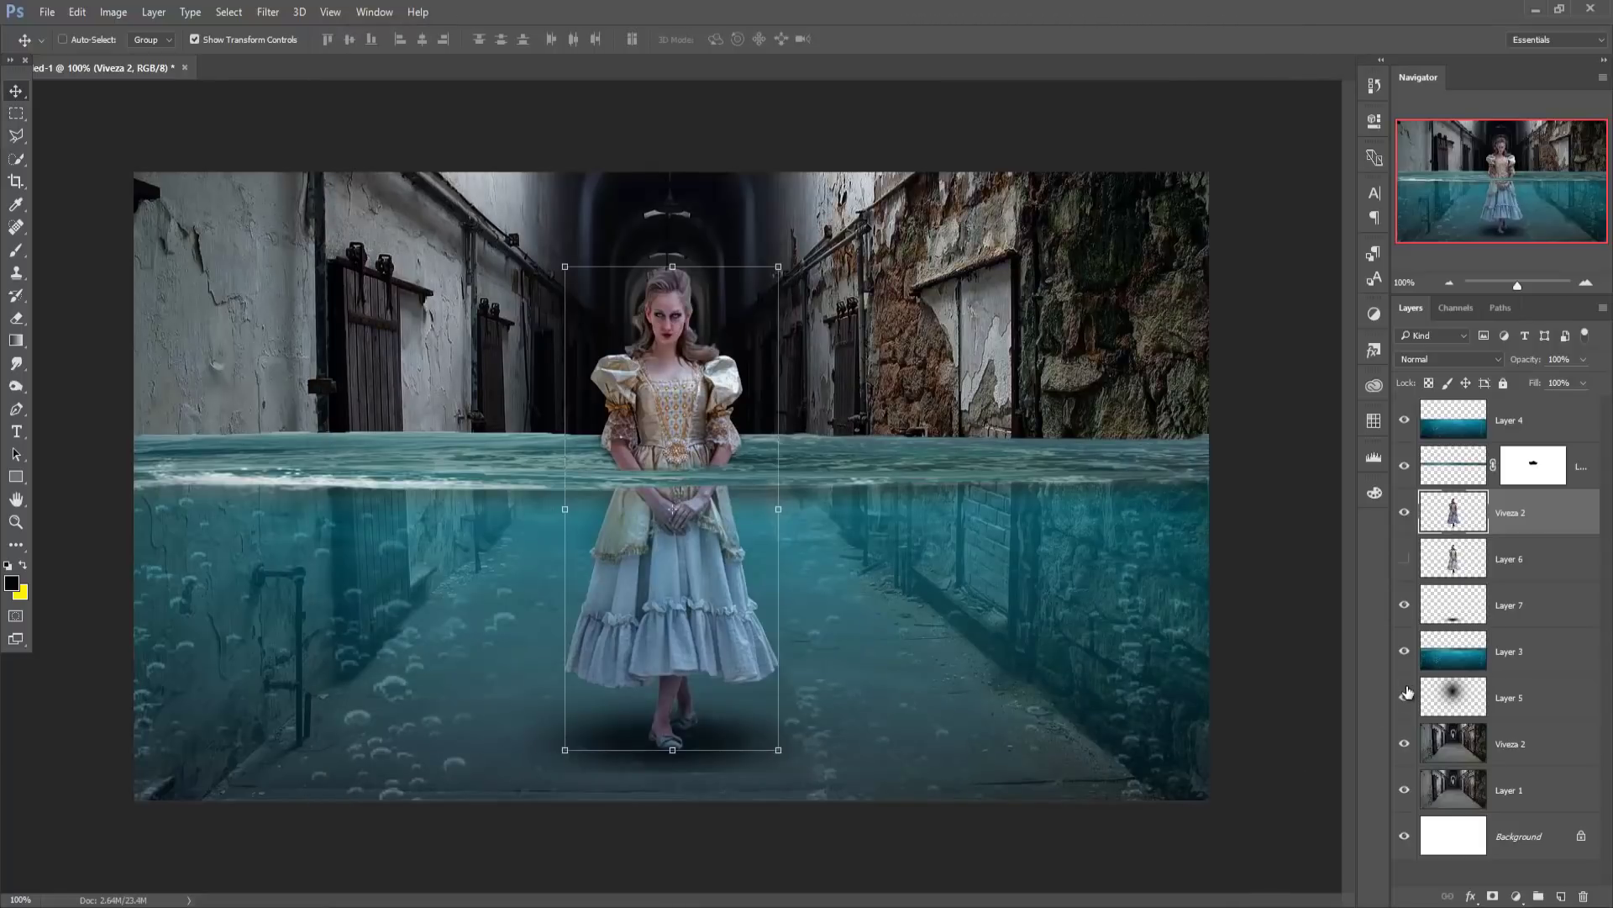
# Copy the Bonez_004 bones into the composite as a layer below the Layer 4 water surface.
pyautogui.click(1546, 425)
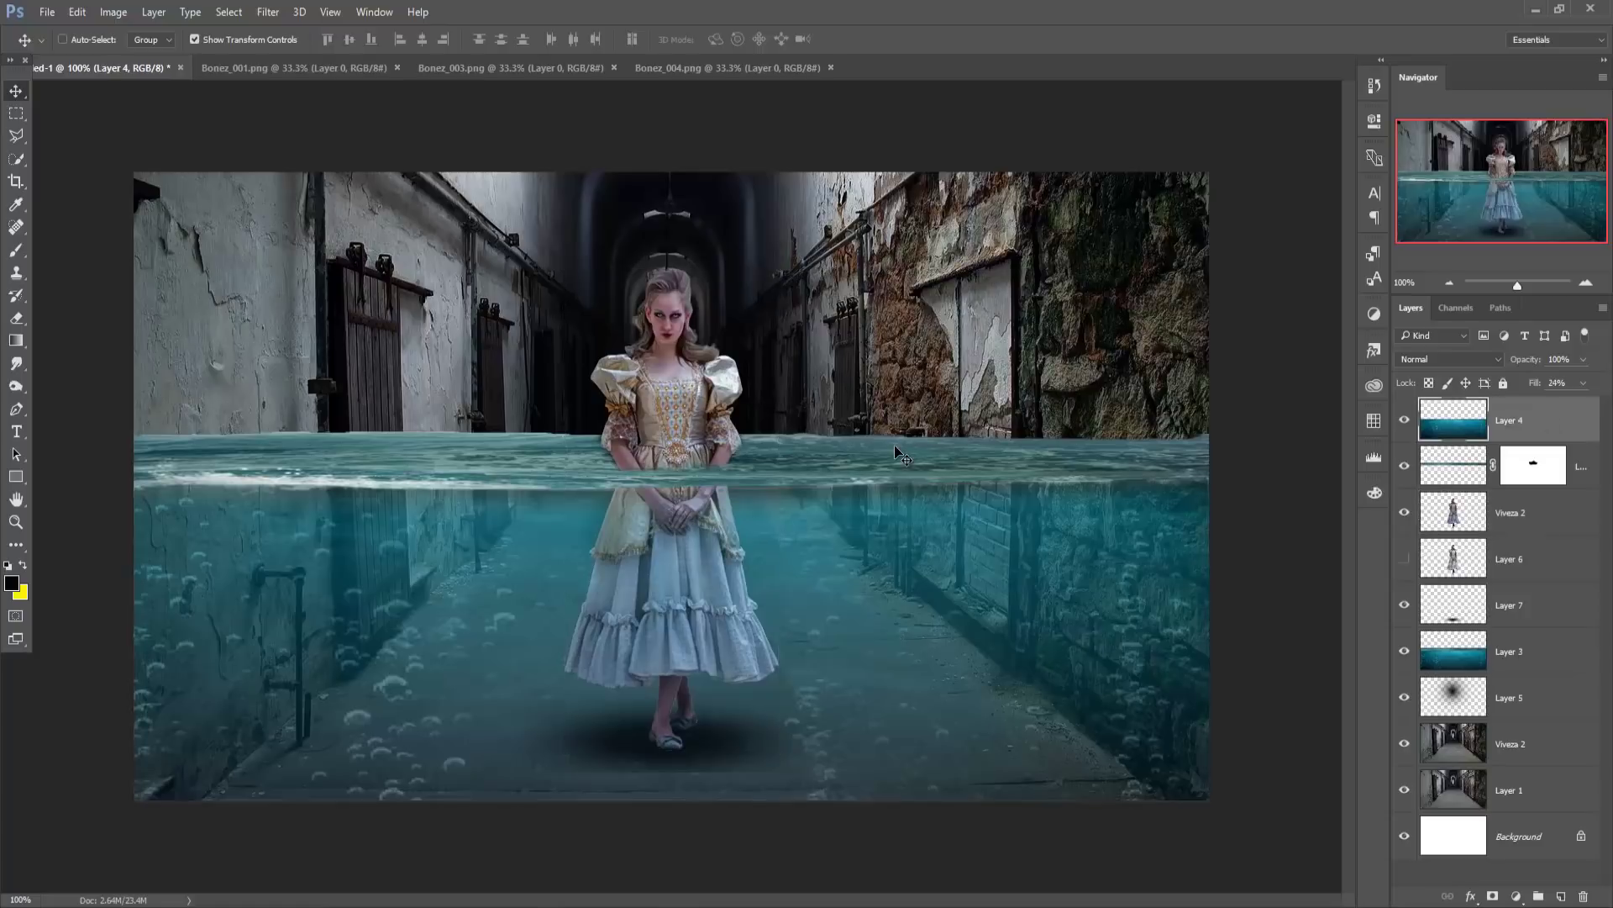
pyautogui.click(679, 69)
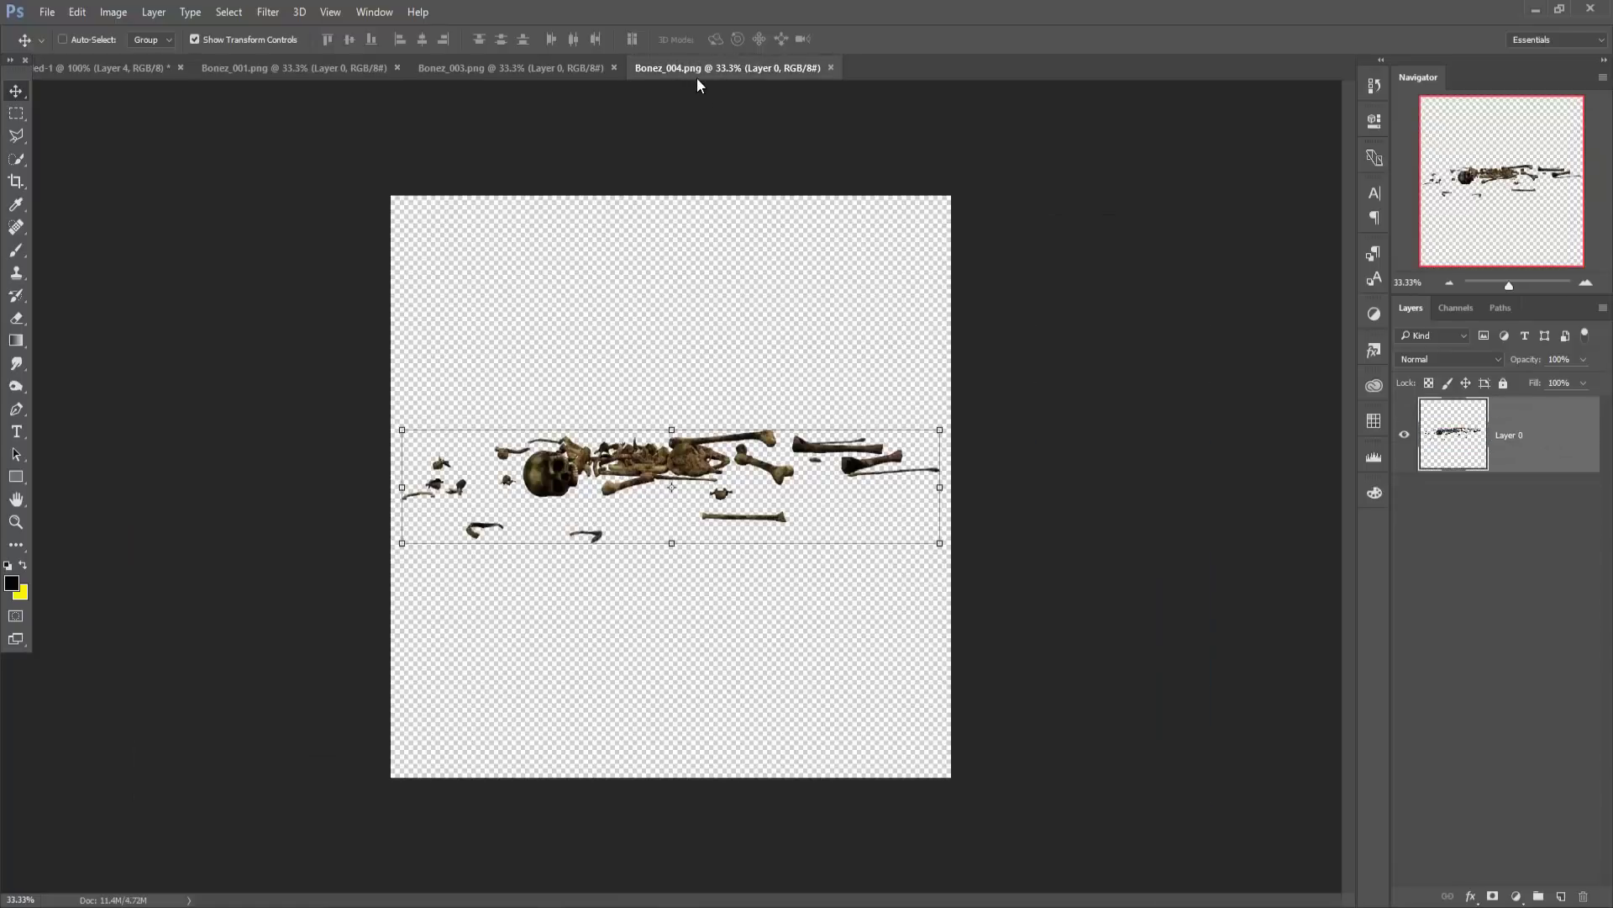
pyautogui.moveTo(697, 69); pyautogui.dragTo(697, 138)
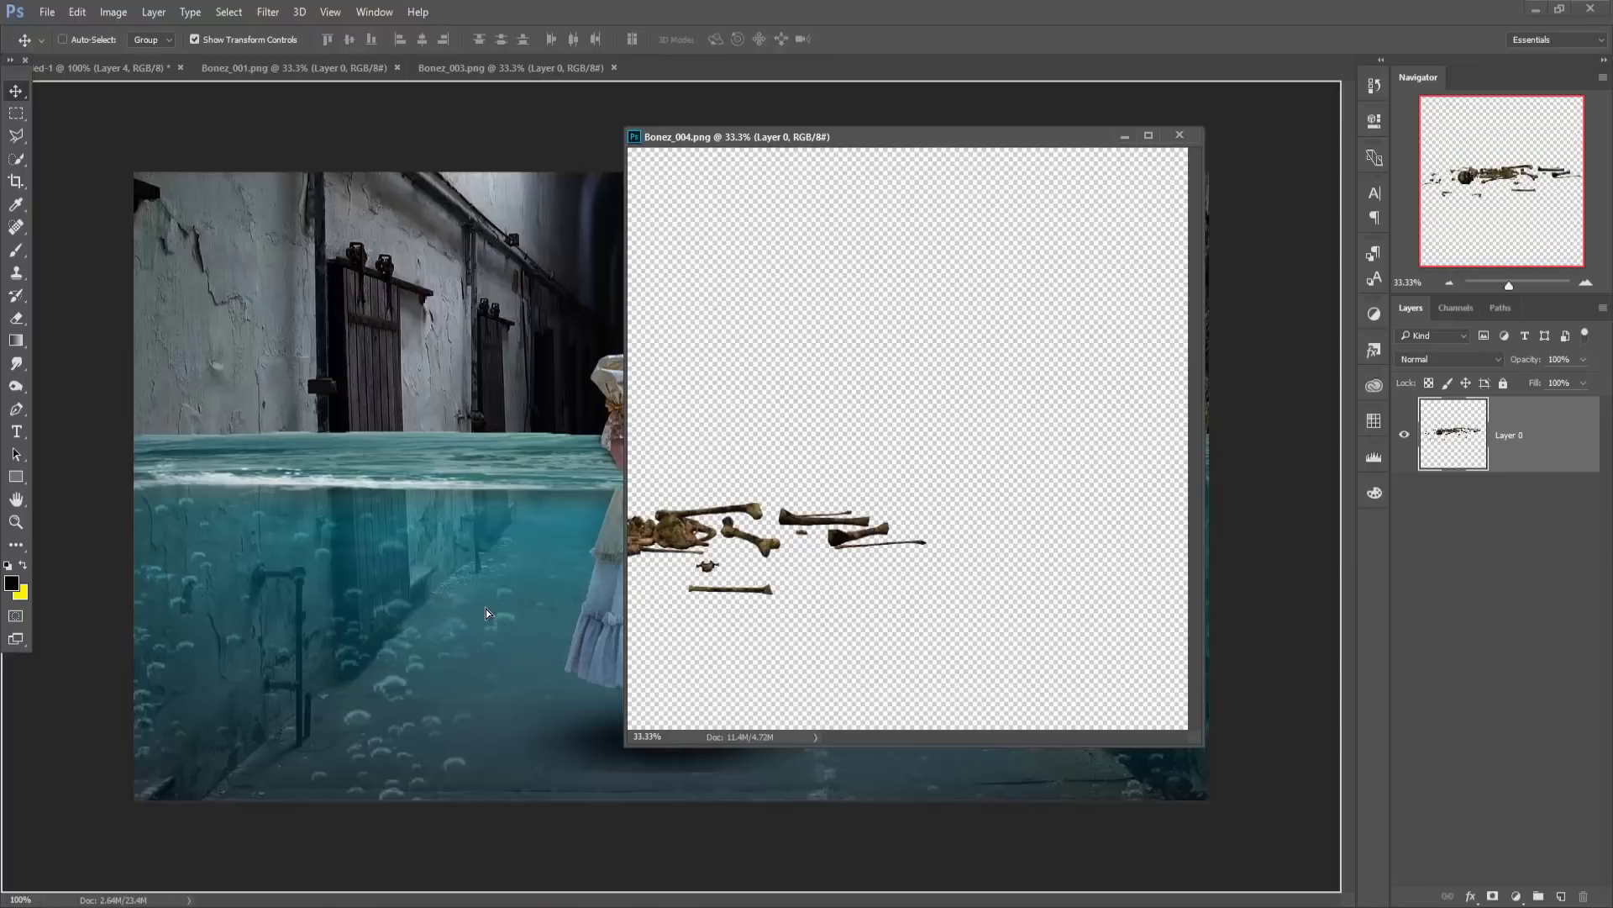
pyautogui.moveTo(874, 416); pyautogui.dragTo(492, 613)
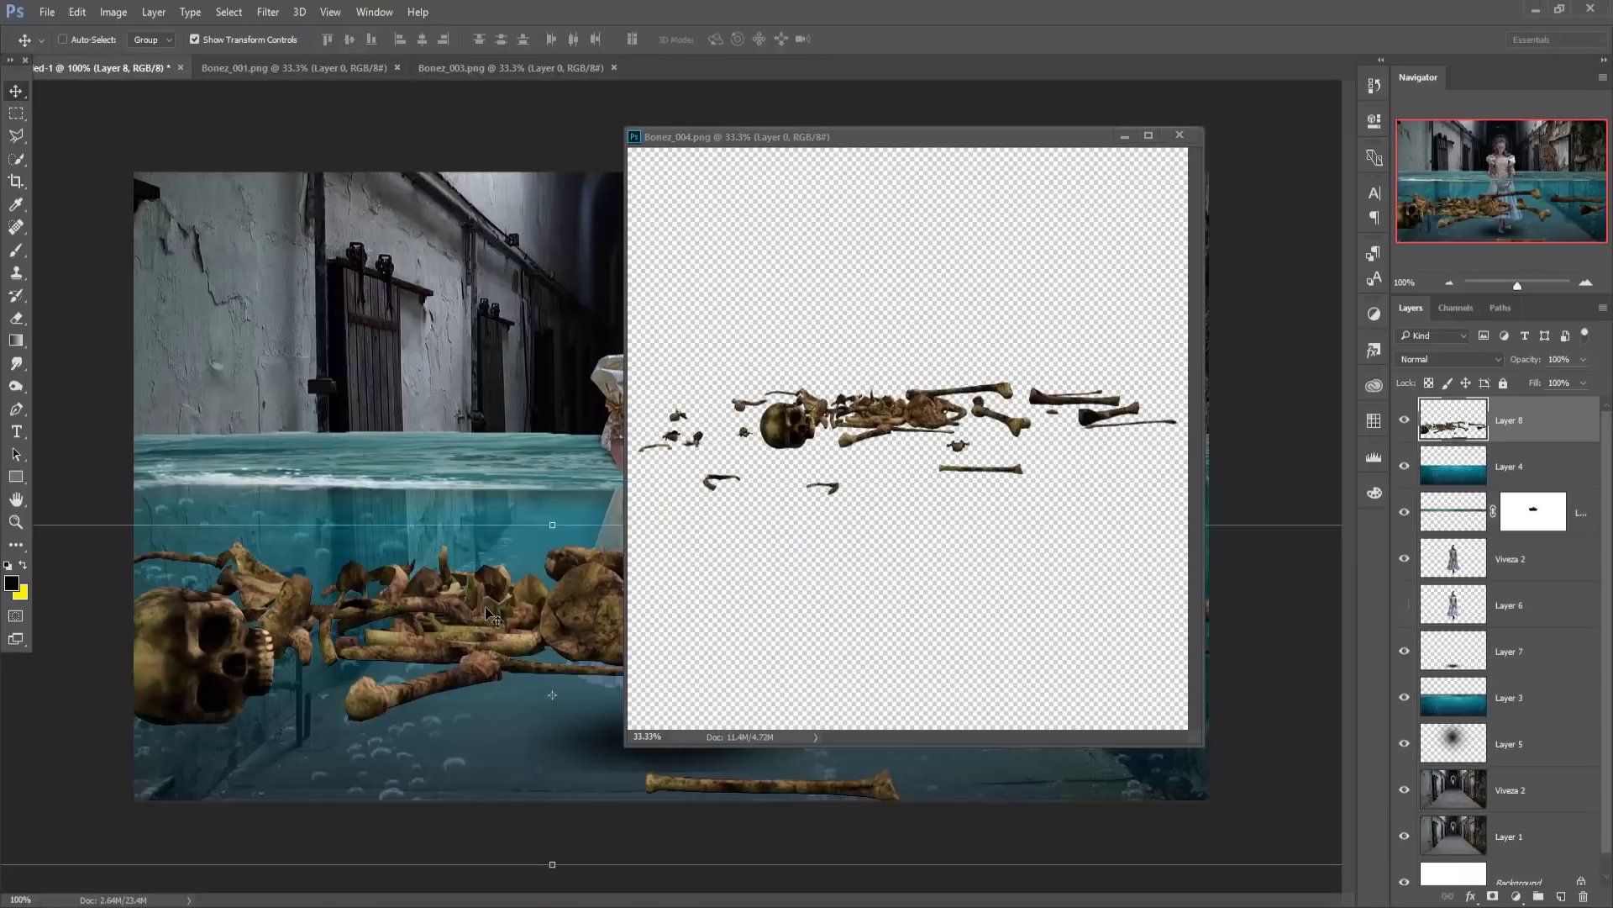
pyautogui.click(1124, 136)
pyautogui.moveTo(1539, 419); pyautogui.dragTo(1490, 489)
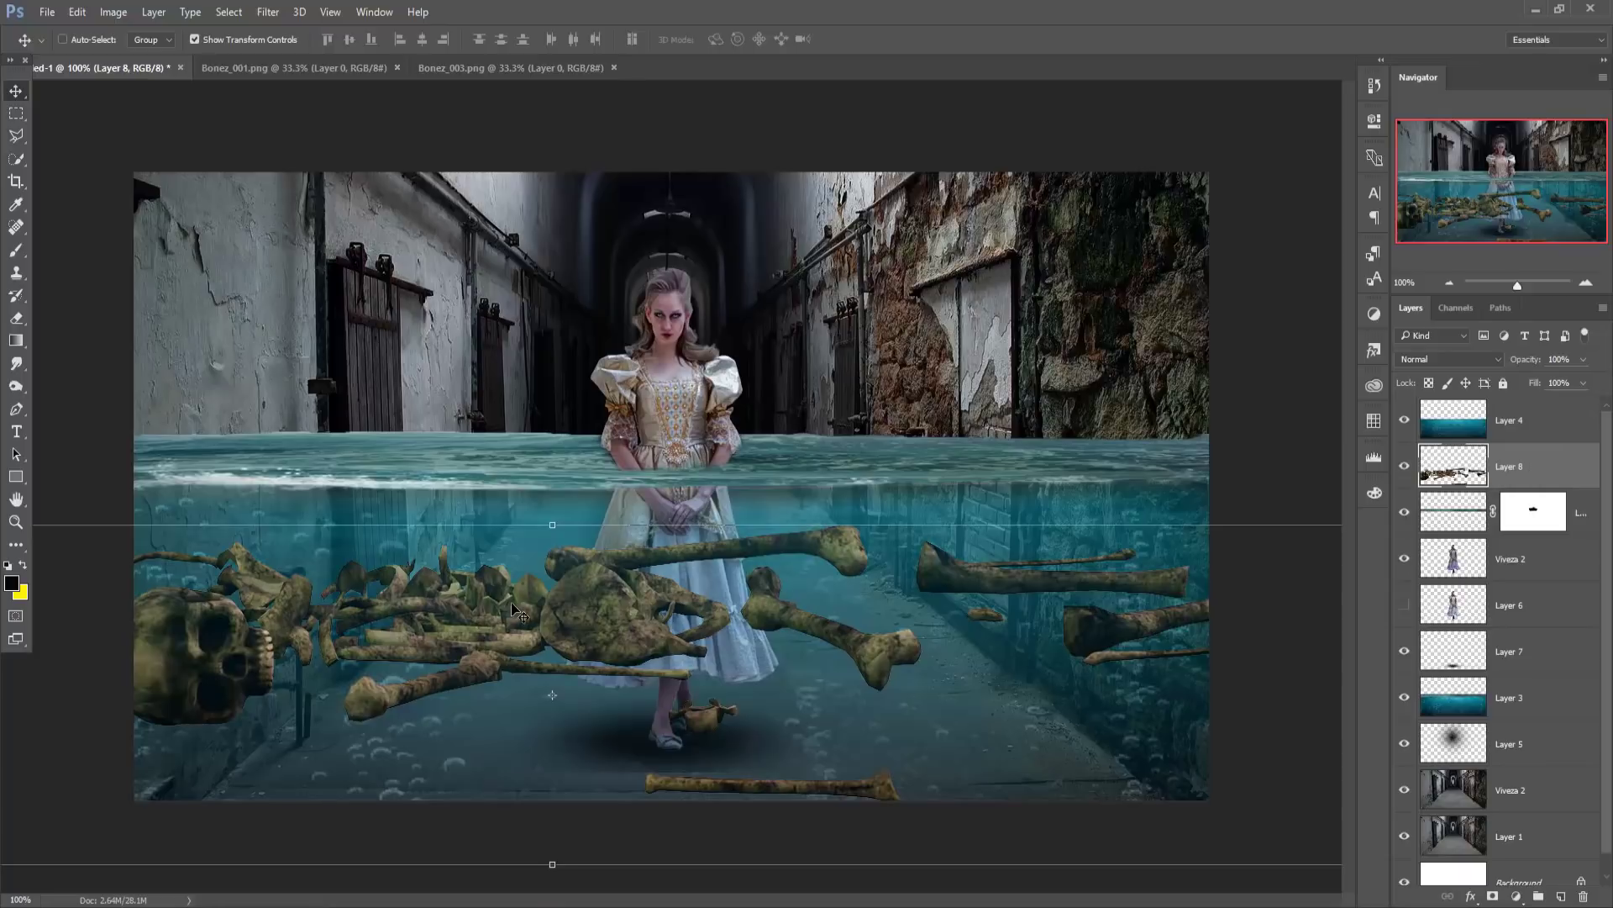
# Scale the bones to about 35% and place them on the lower-left floor.
pyautogui.moveTo(513, 603)
pyautogui.mouseDown()
pyautogui.moveTo(977, 713)
pyautogui.moveTo(984, 654)
pyautogui.mouseUp()
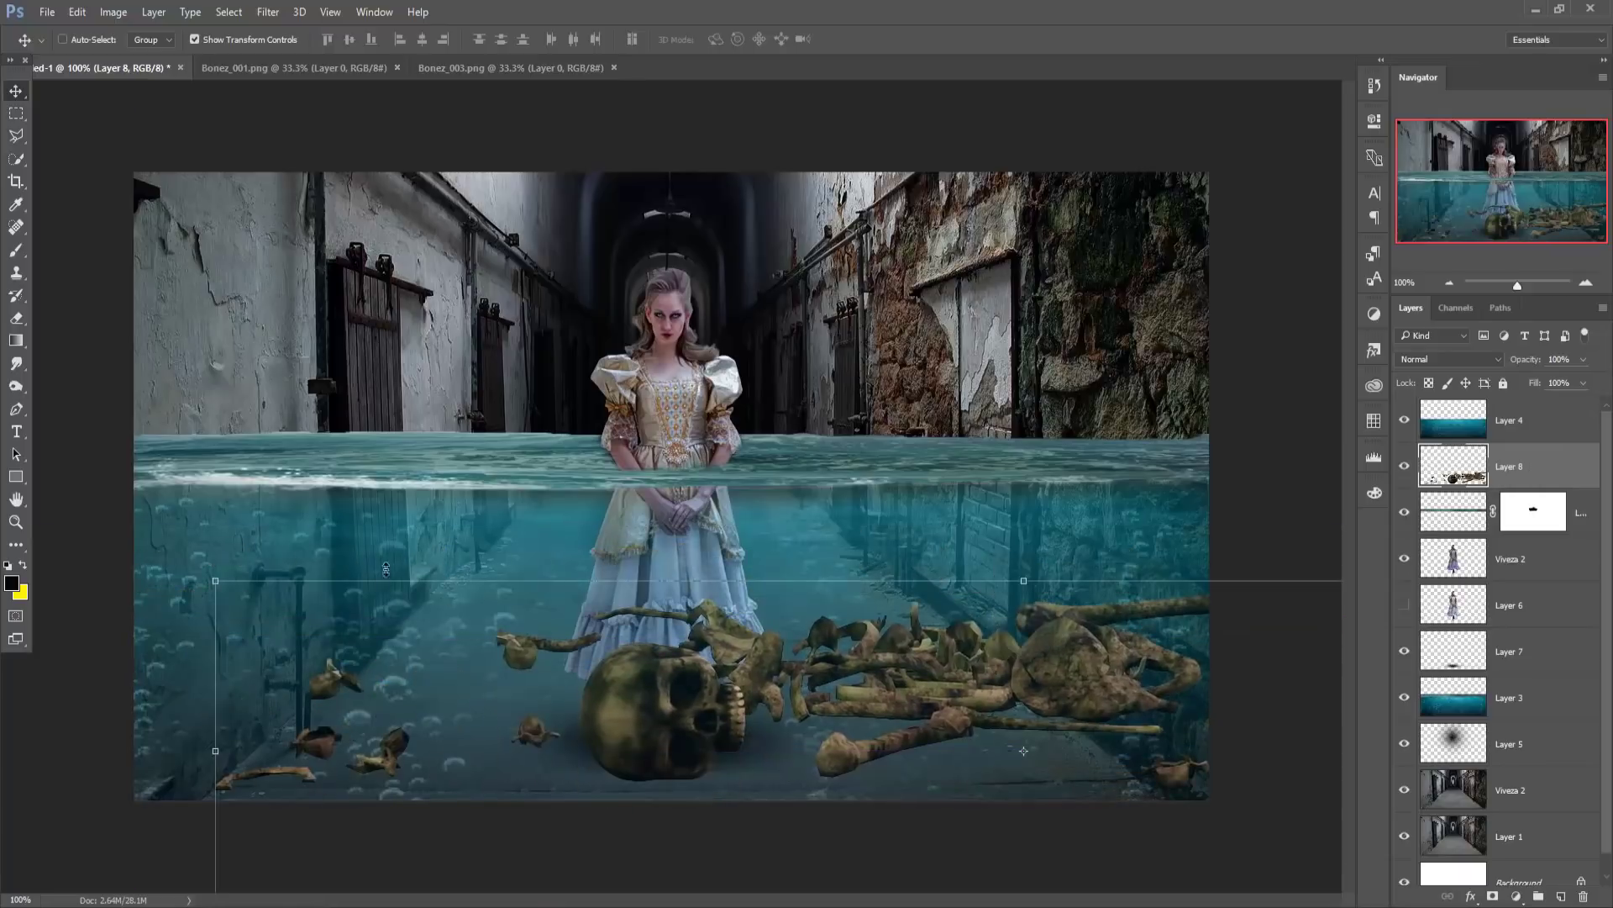
pyautogui.moveTo(213, 579); pyautogui.dragTo(528, 646)
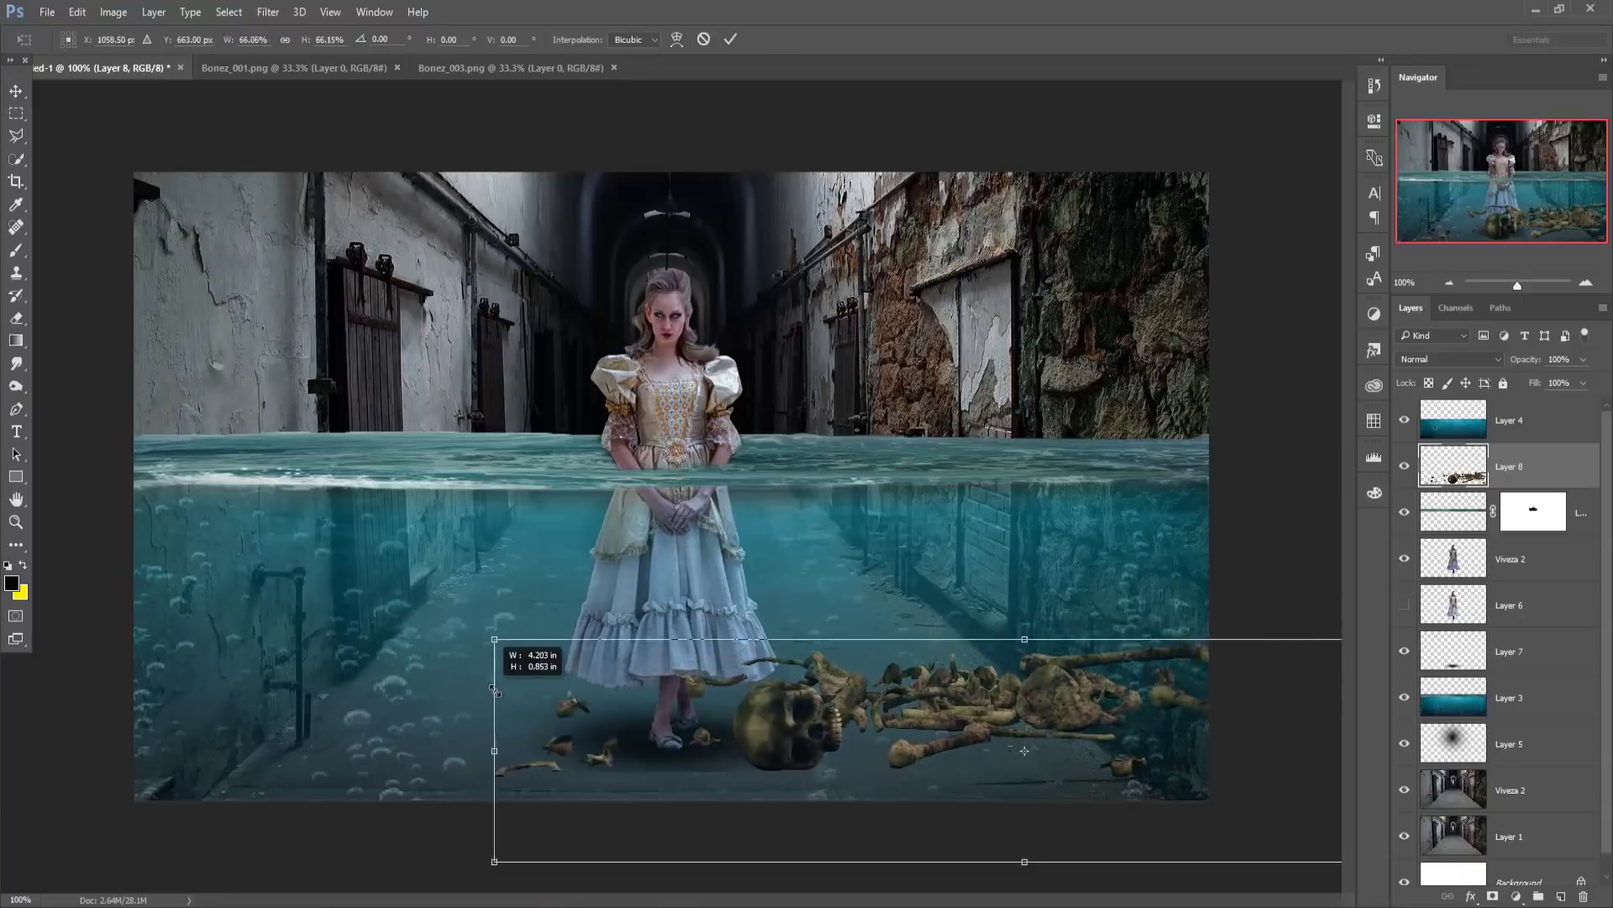
pyautogui.moveTo(893, 733); pyautogui.dragTo(542, 690)
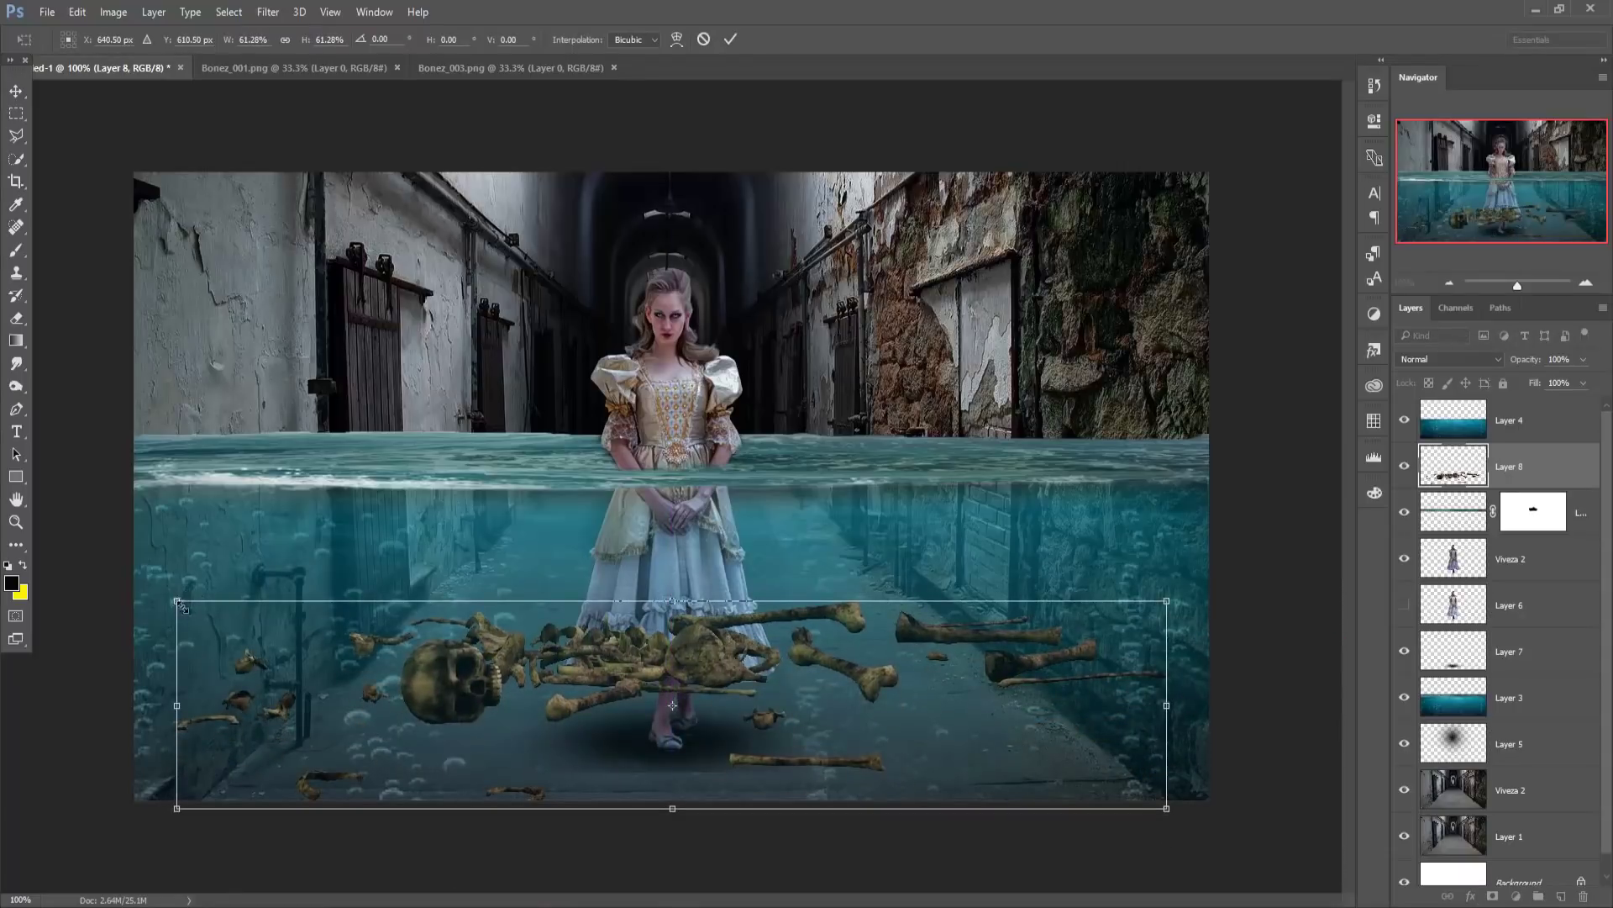
pyautogui.moveTo(177, 601); pyautogui.dragTo(454, 659)
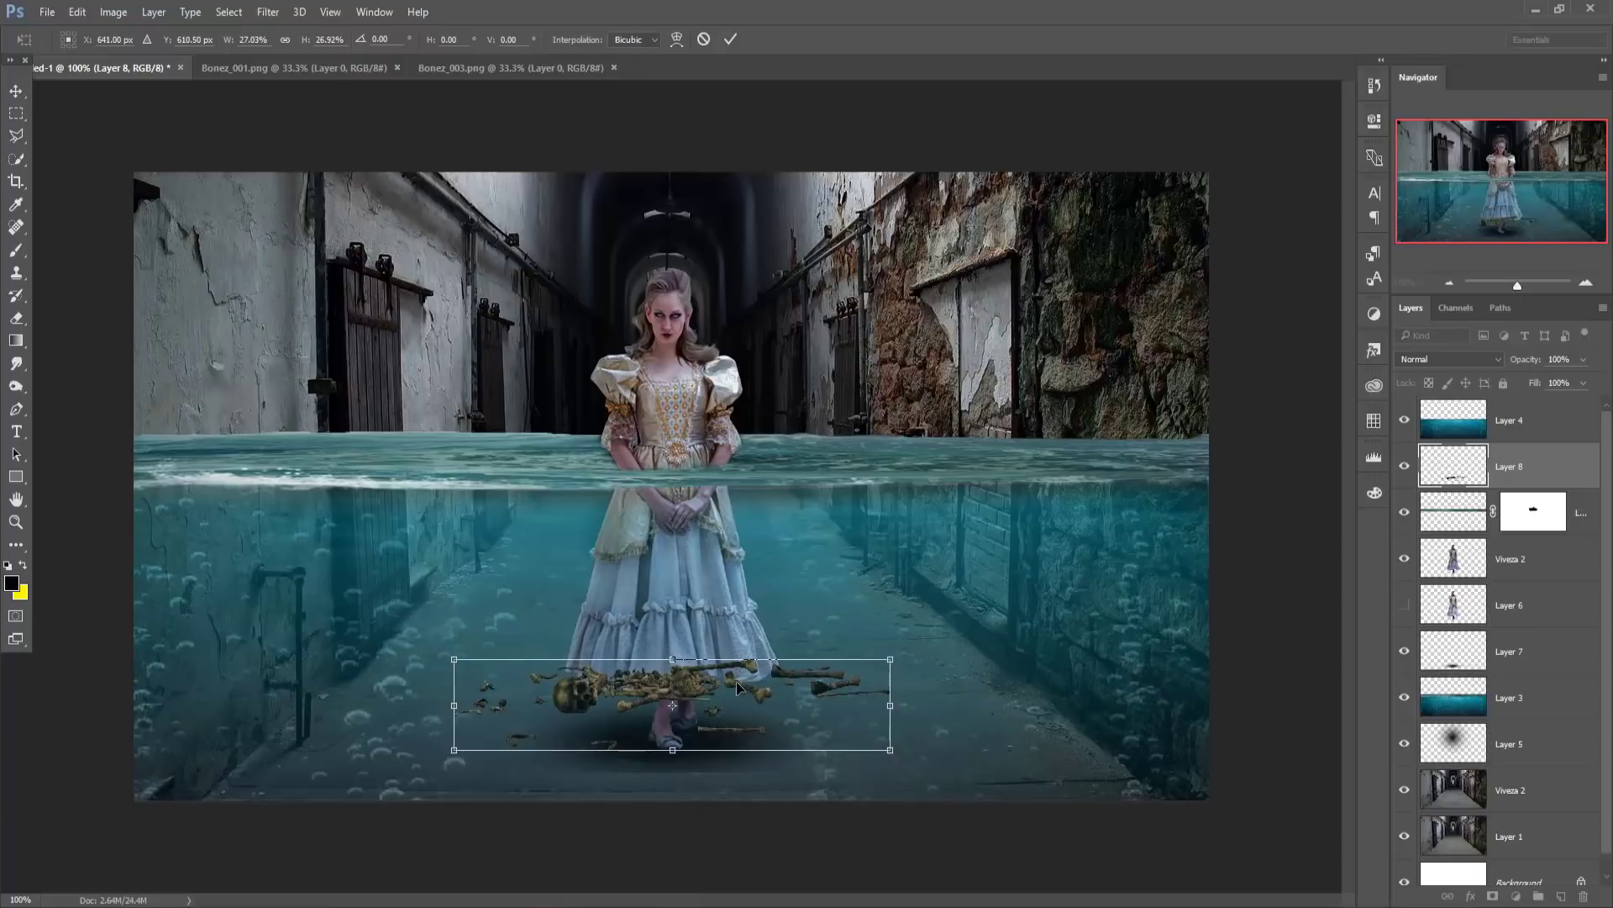
pyautogui.moveTo(737, 687); pyautogui.dragTo(515, 728)
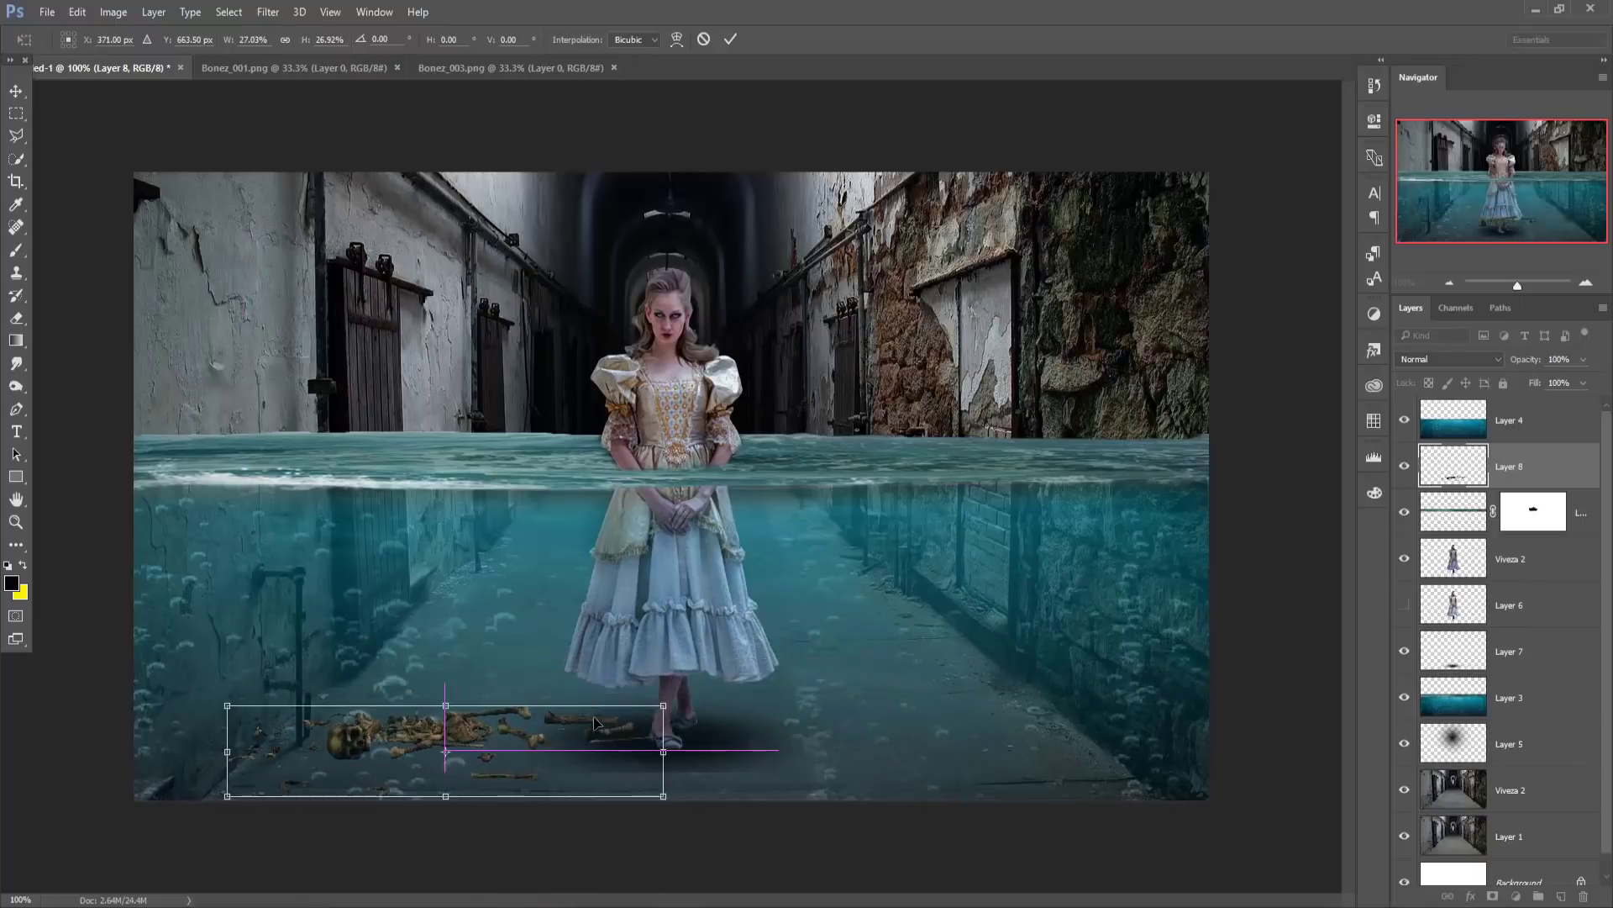
pyautogui.moveTo(672, 703); pyautogui.dragTo(692, 694)
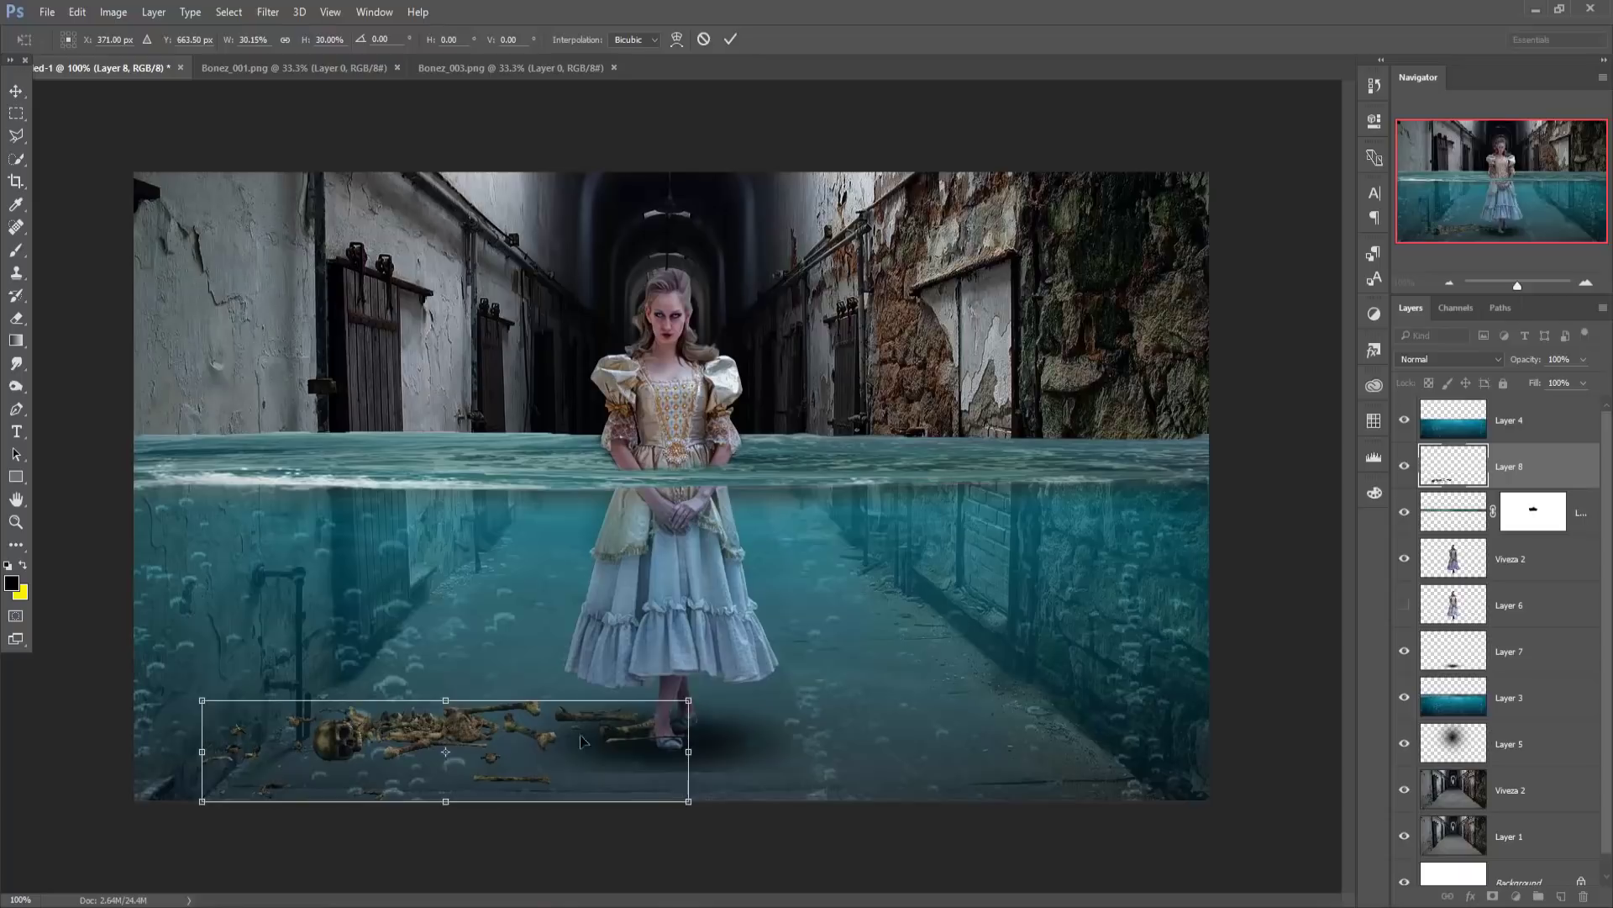
pyautogui.moveTo(482, 733)
pyautogui.mouseDown()
pyautogui.moveTo(460, 721)
pyautogui.moveTo(421, 735)
pyautogui.moveTo(721, 742)
pyautogui.moveTo(473, 757)
pyautogui.mouseUp()
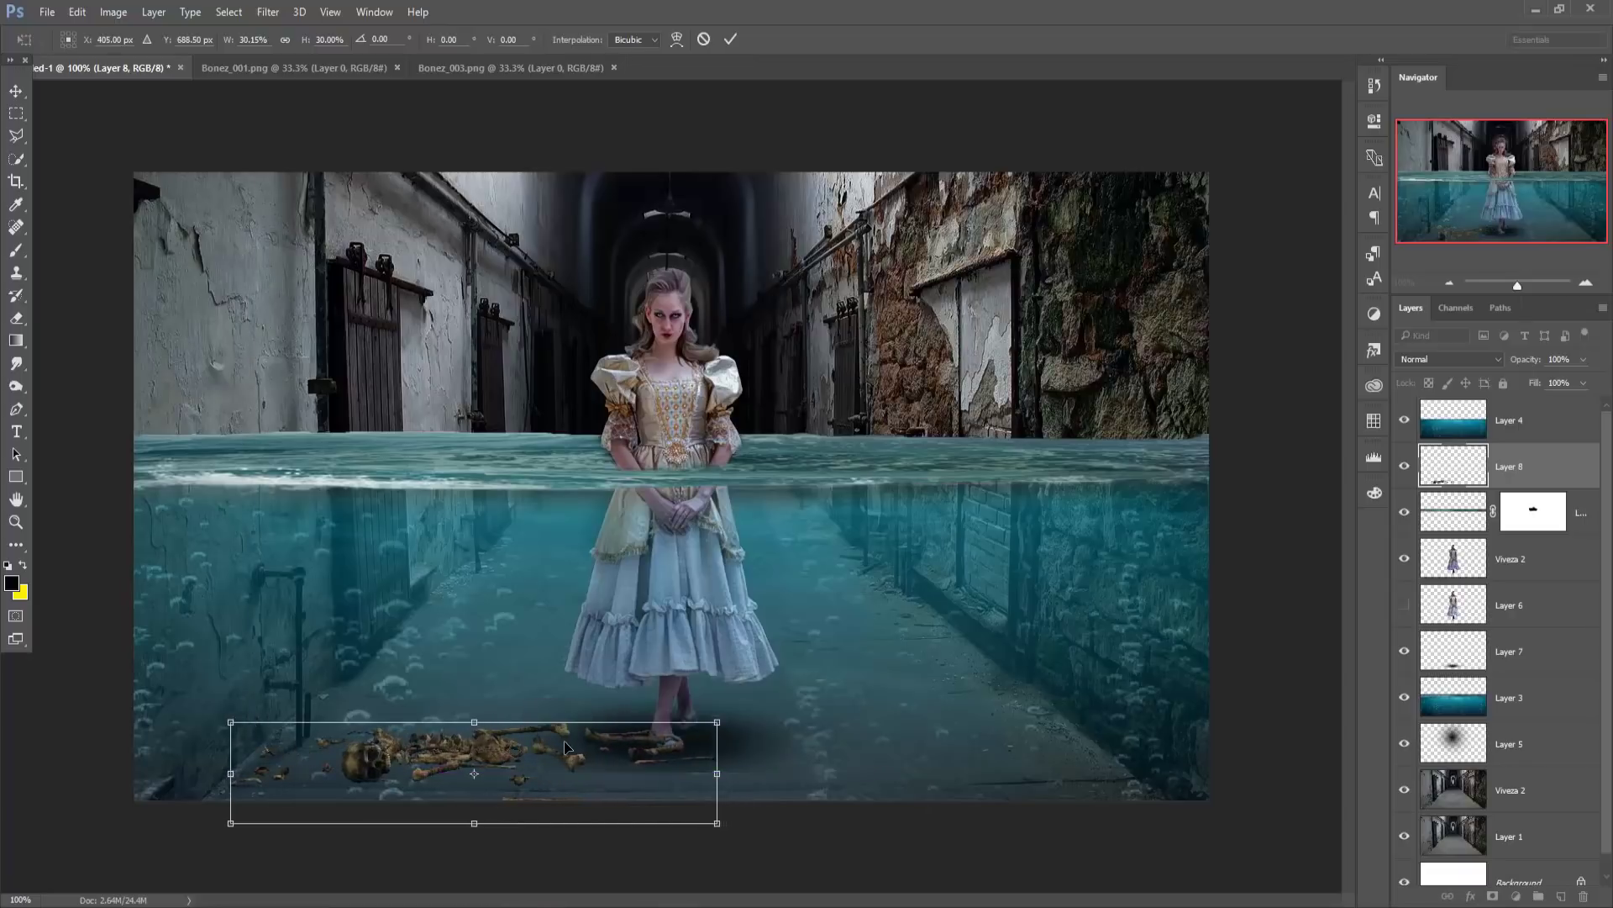
pyautogui.moveTo(494, 738); pyautogui.dragTo(493, 725)
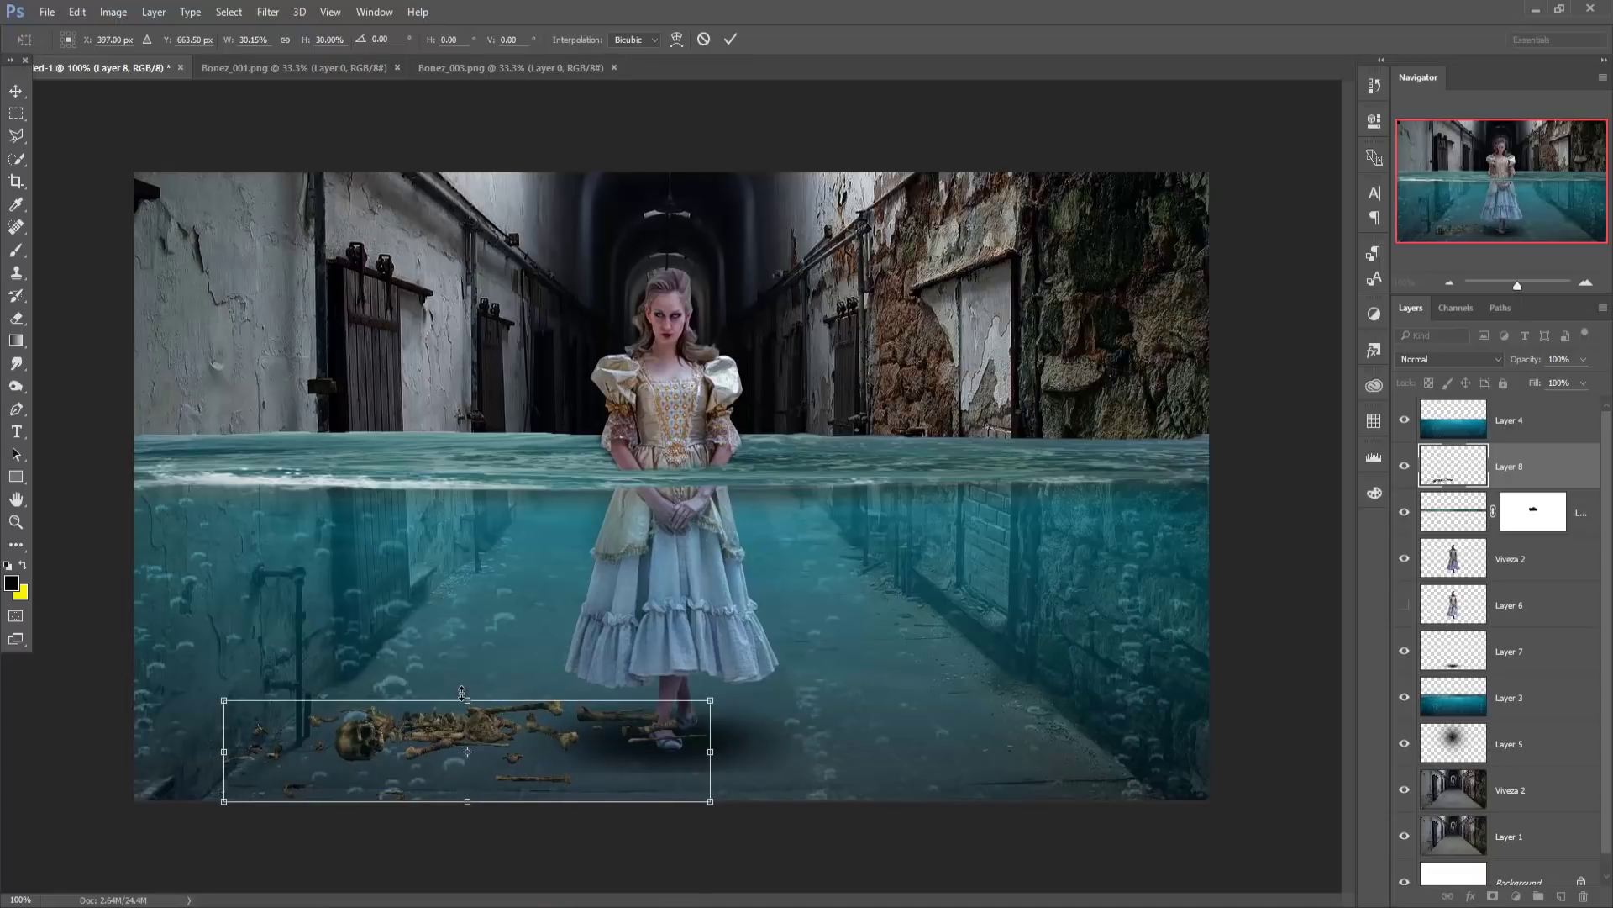
pyautogui.moveTo(715, 690); pyautogui.dragTo(751, 668)
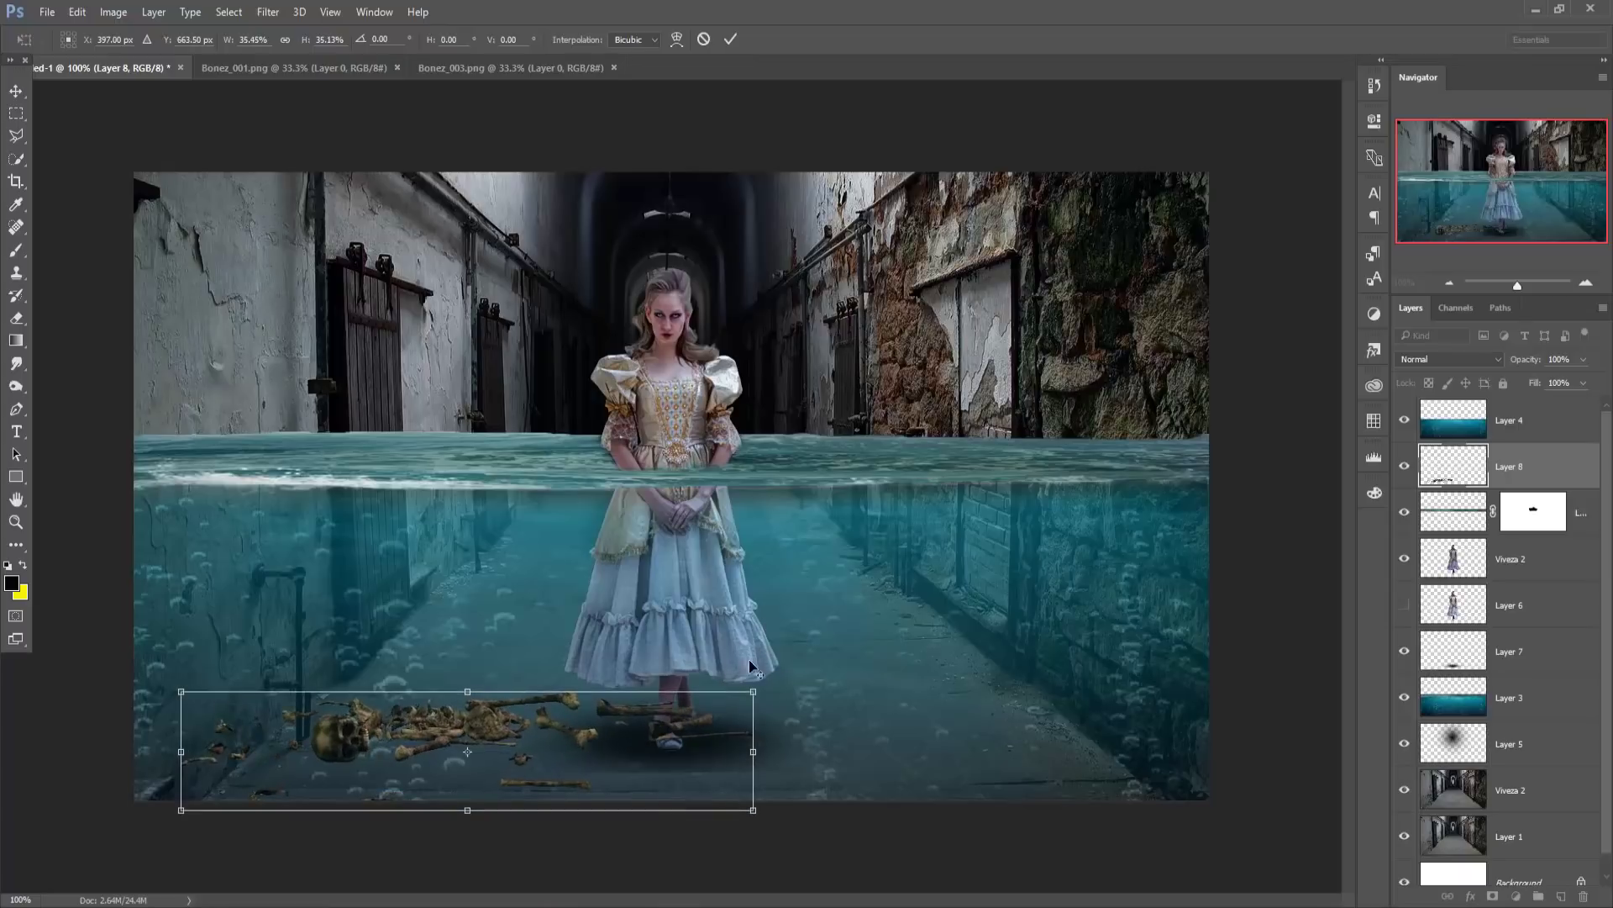
pyautogui.moveTo(565, 700); pyautogui.dragTo(495, 715)
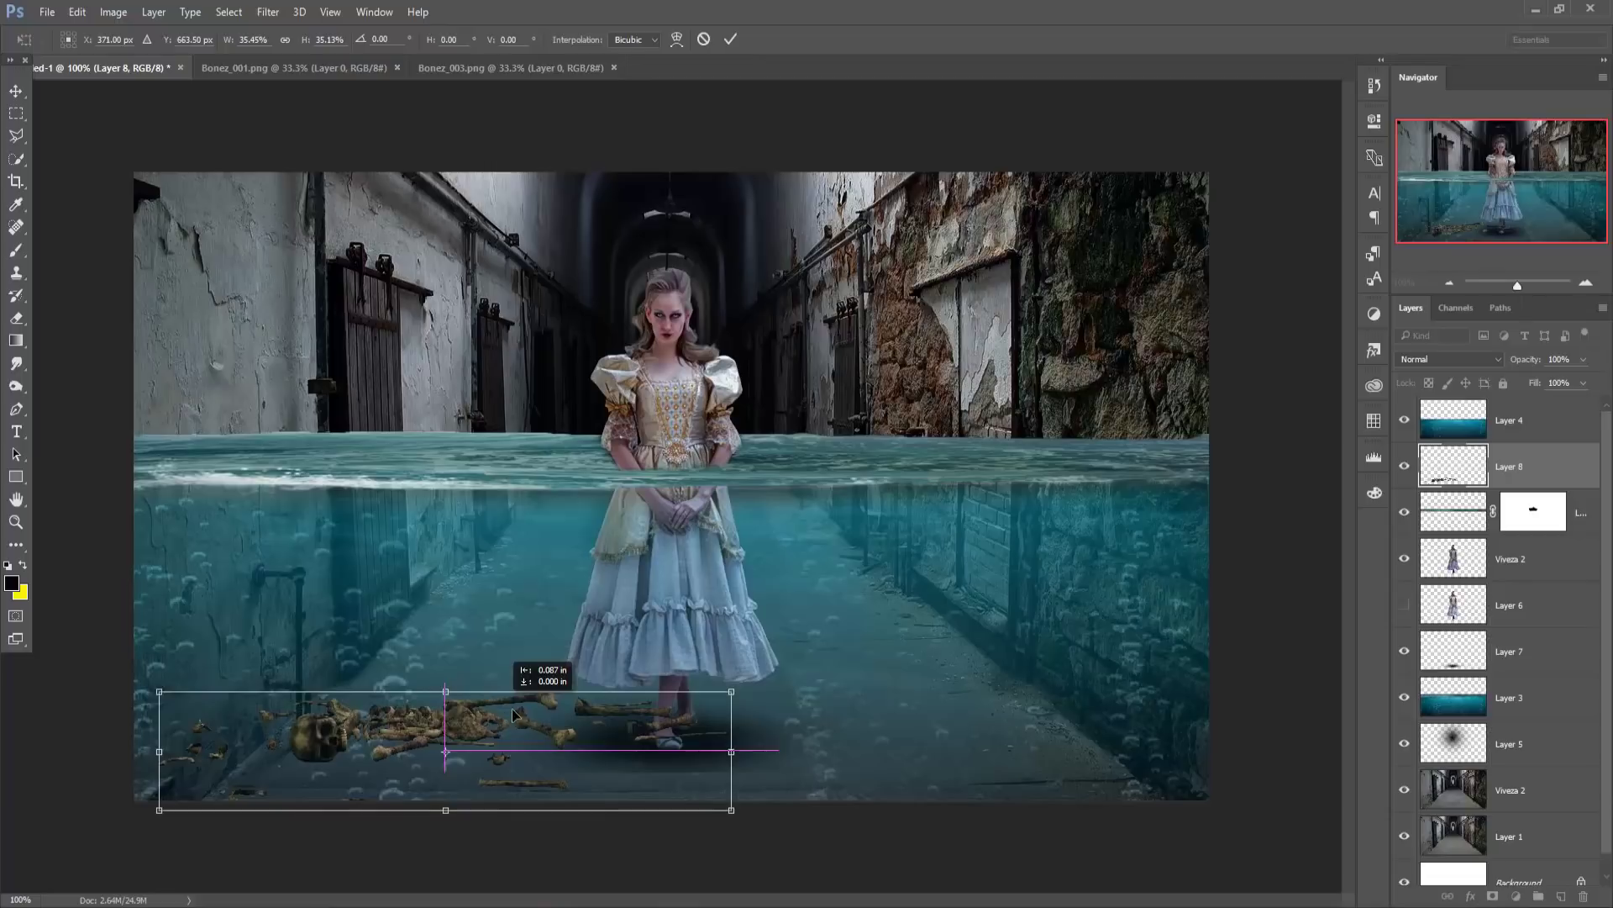
pyautogui.click(730, 40)
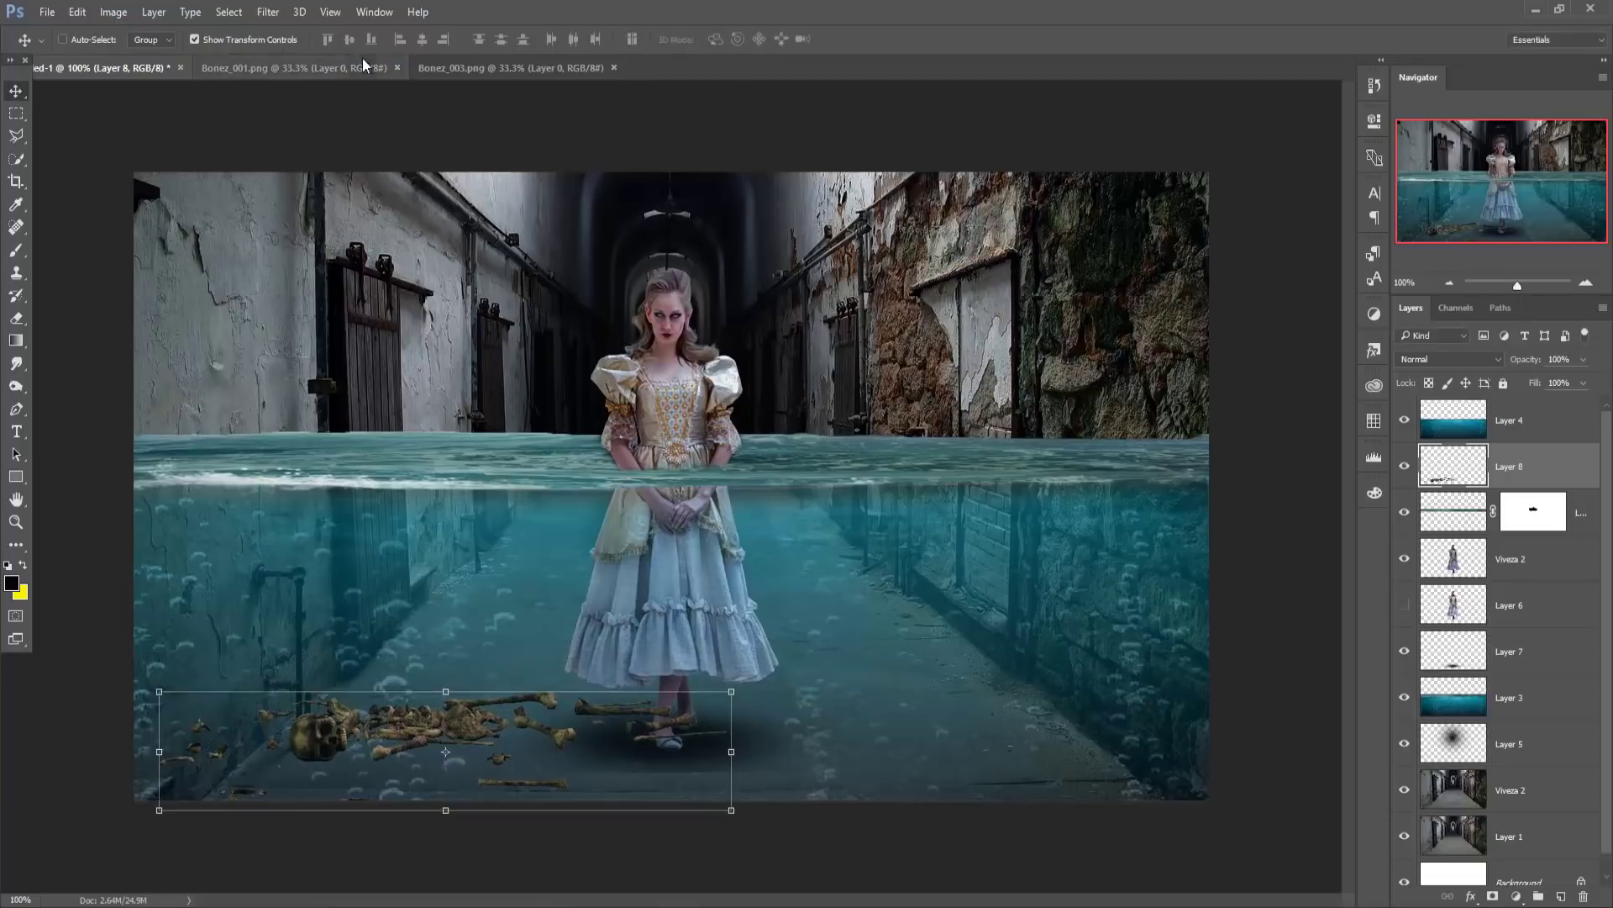
pyautogui.click(114, 12)
pyautogui.moveTo(139, 57)
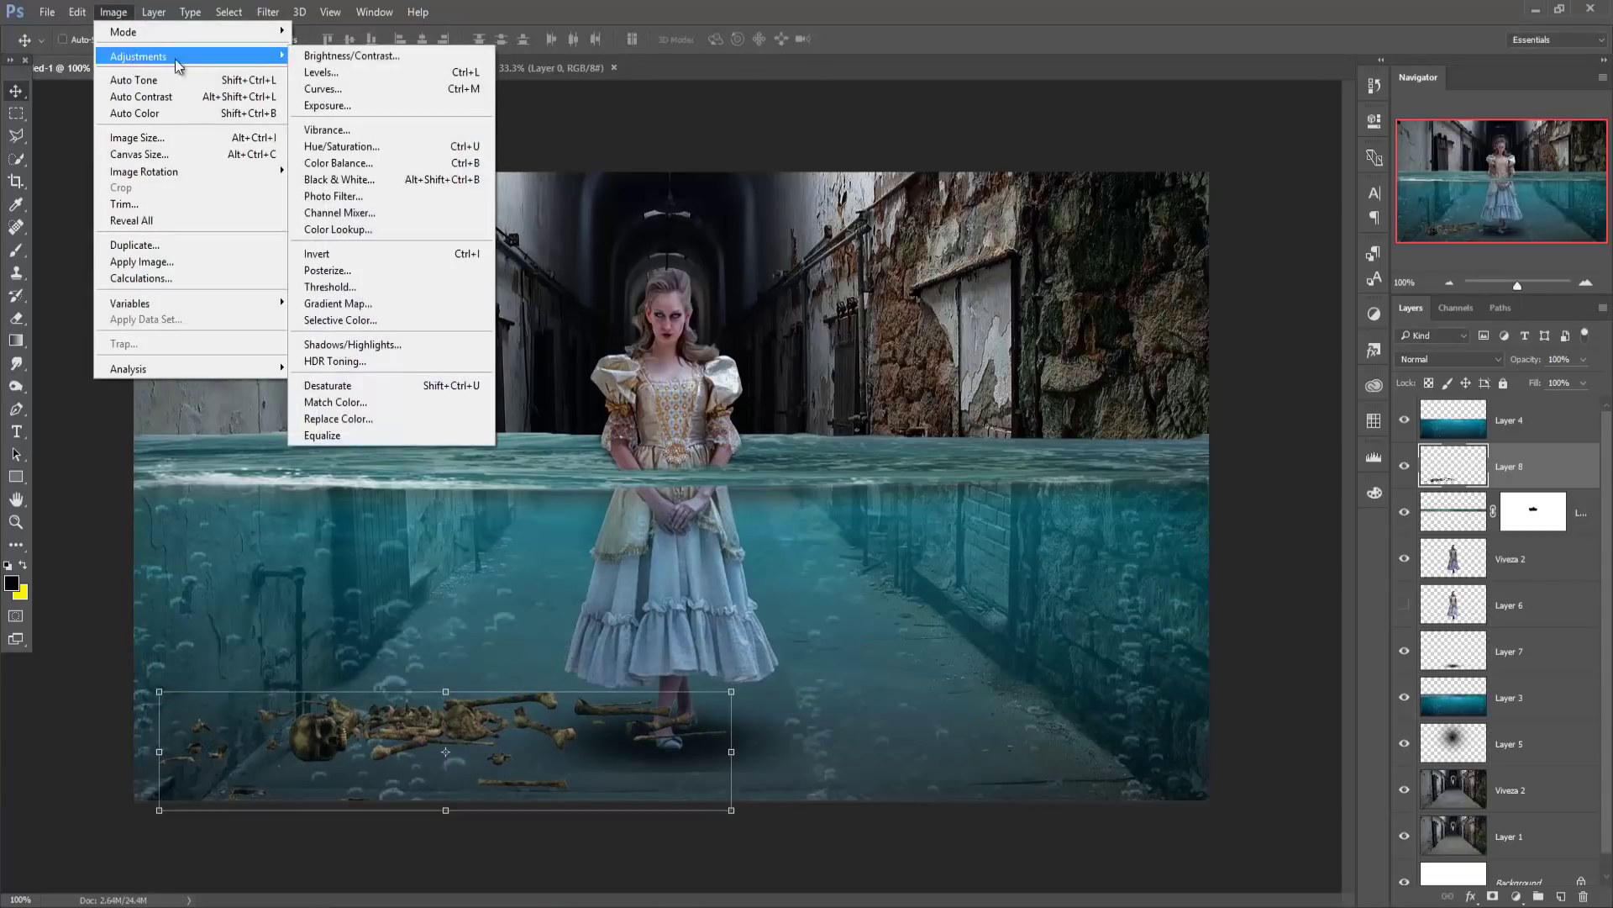
# Desaturate the floor bones with Hue/Saturation at Saturation -51.
pyautogui.click(373, 146)
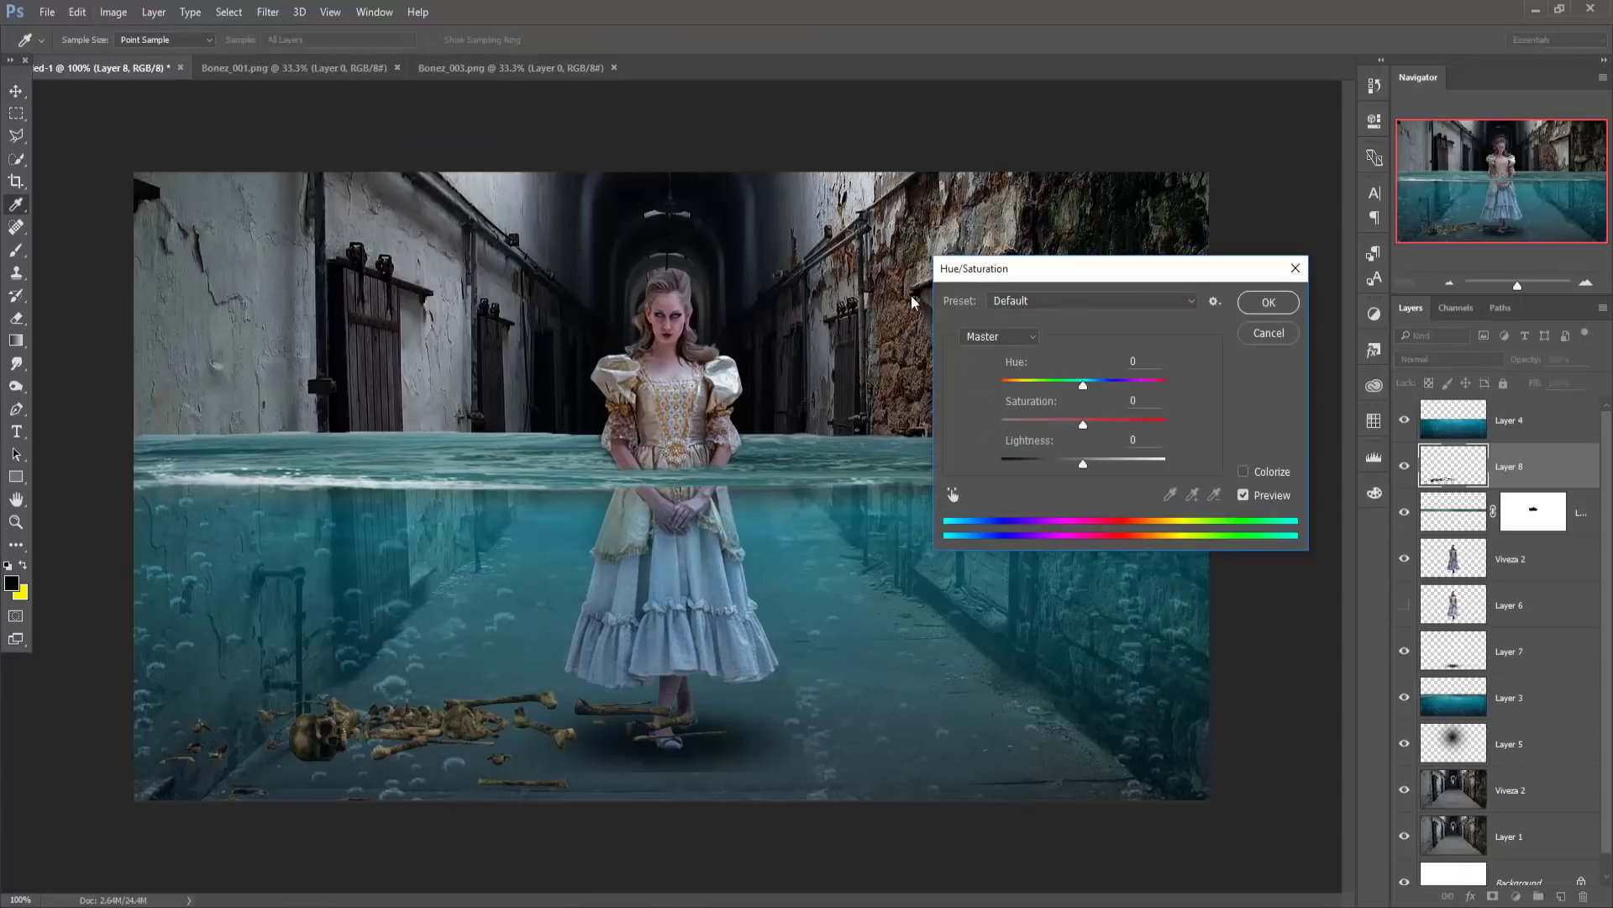
pyautogui.moveTo(1082, 424); pyautogui.dragTo(1022, 435)
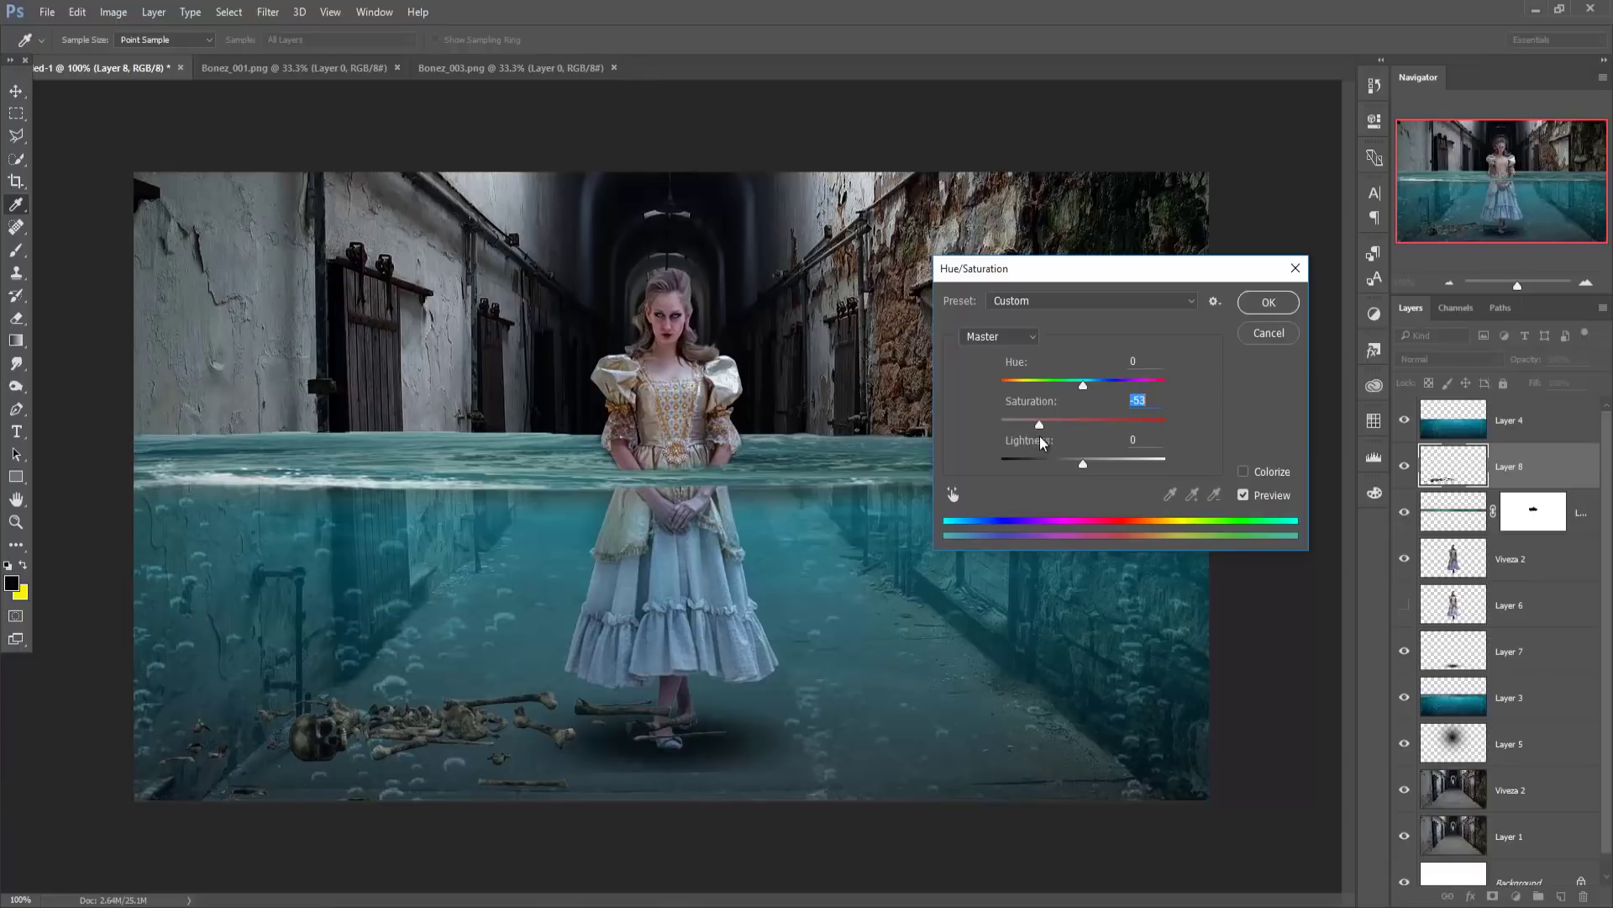
pyautogui.click(1268, 302)
pyautogui.press('v')
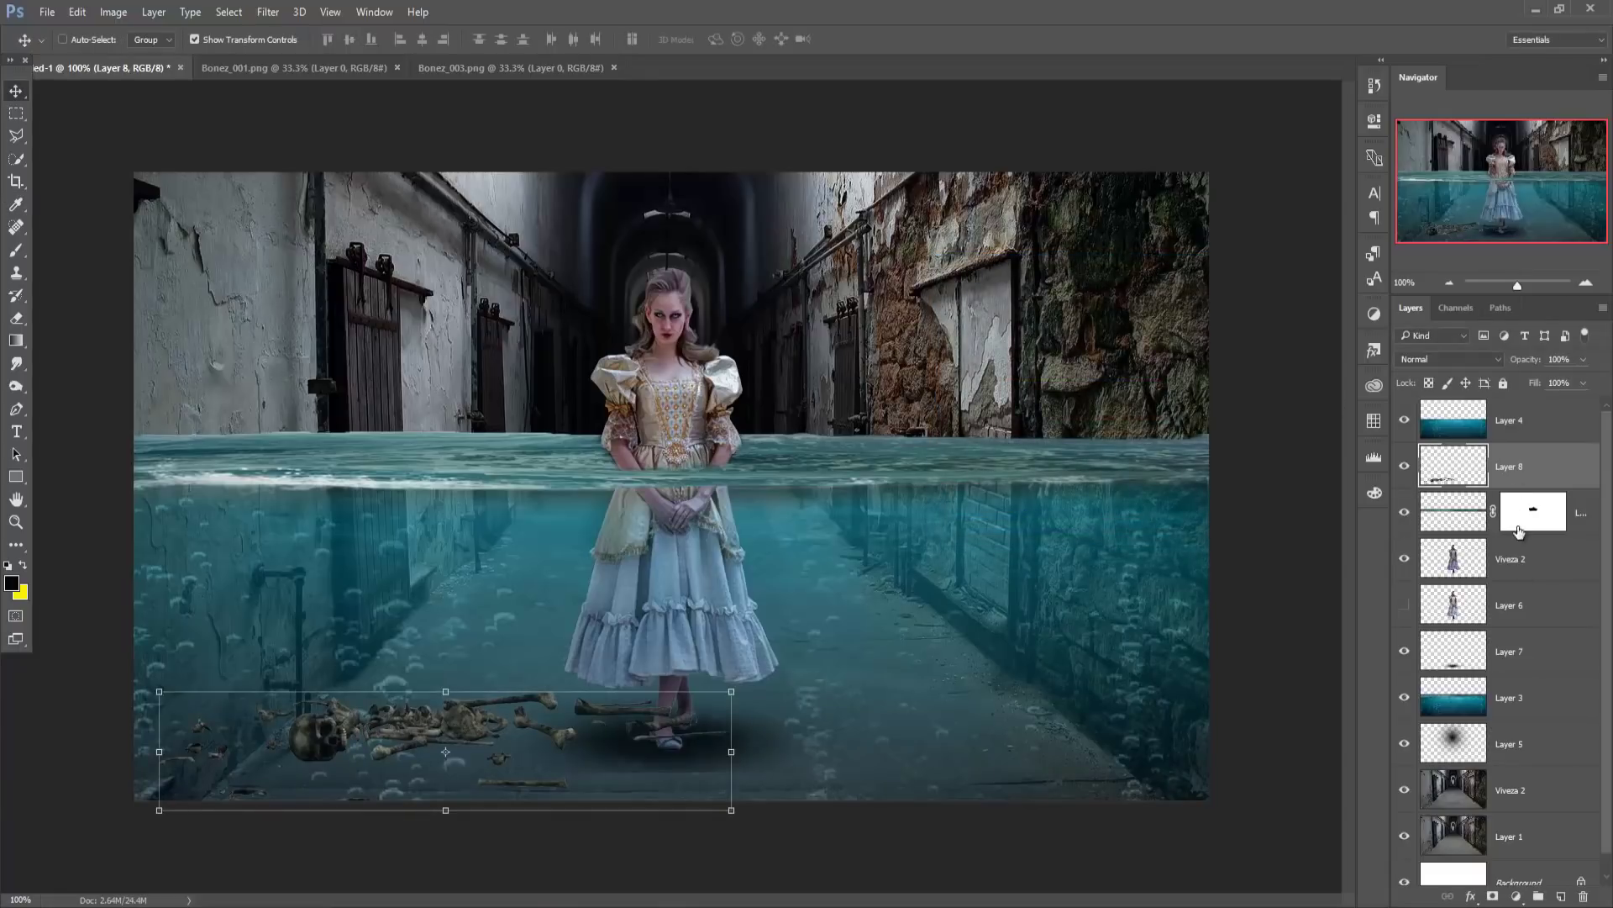
# Mask out stray bones by the princess's feet with a 60 px black brush, then show Bonez_001.
pyautogui.click(1494, 896)
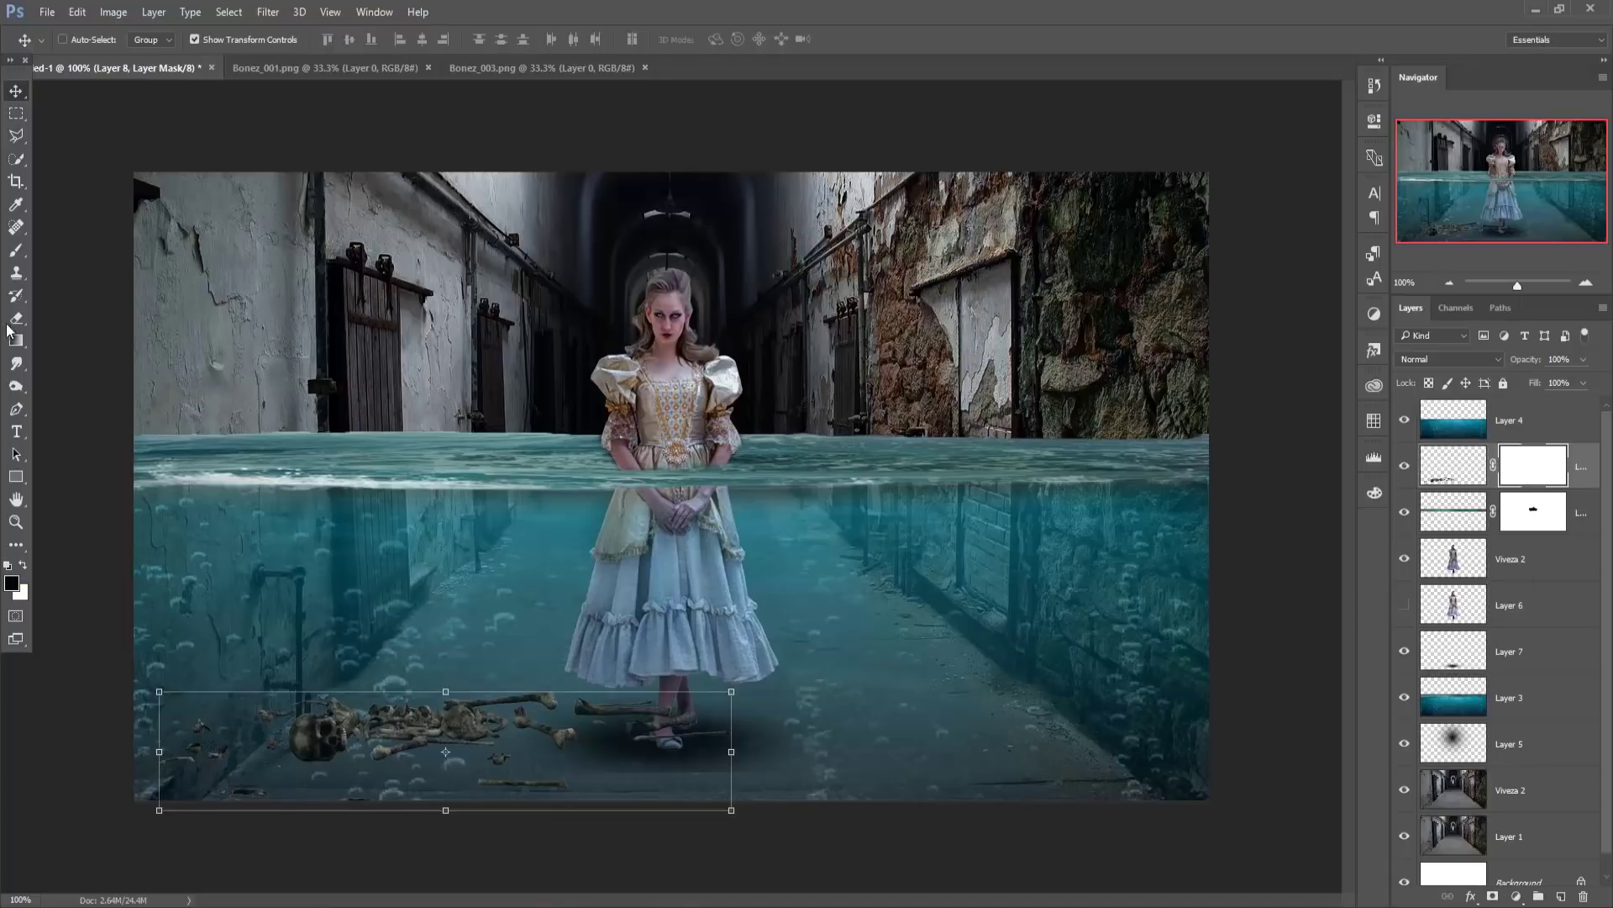
pyautogui.click(16, 251)
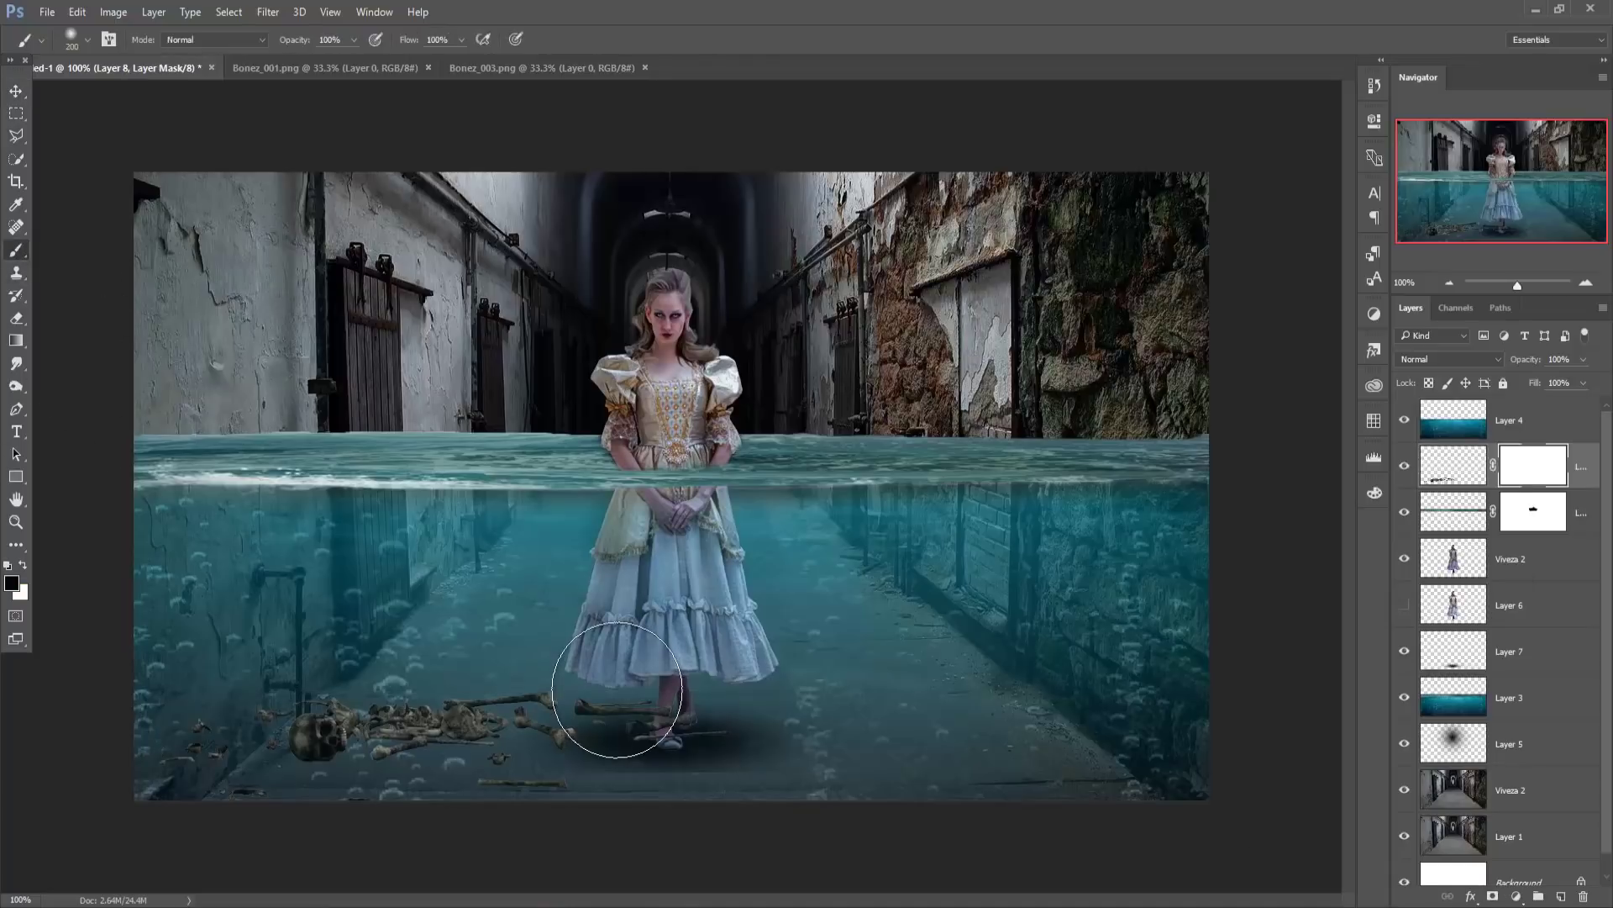
pyautogui.press('[')
pyautogui.press('[')
pyautogui.press('[')
pyautogui.moveTo(584, 704); pyautogui.dragTo(641, 734)
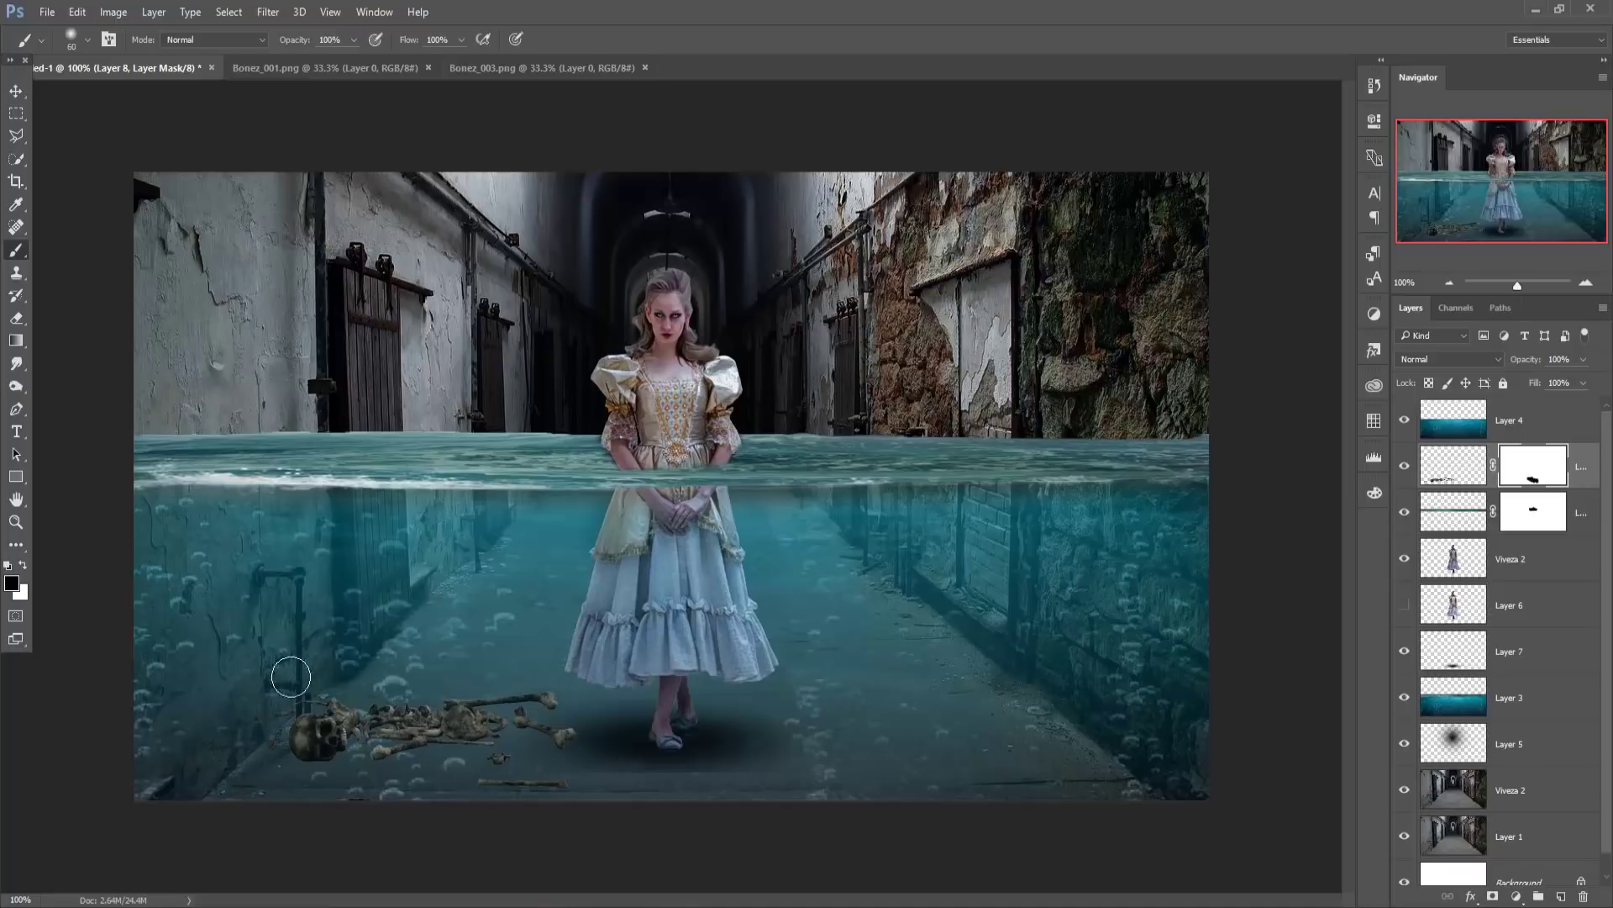
pyautogui.moveTo(252, 744); pyautogui.dragTo(205, 753)
pyautogui.click(16, 91)
pyautogui.click(317, 72)
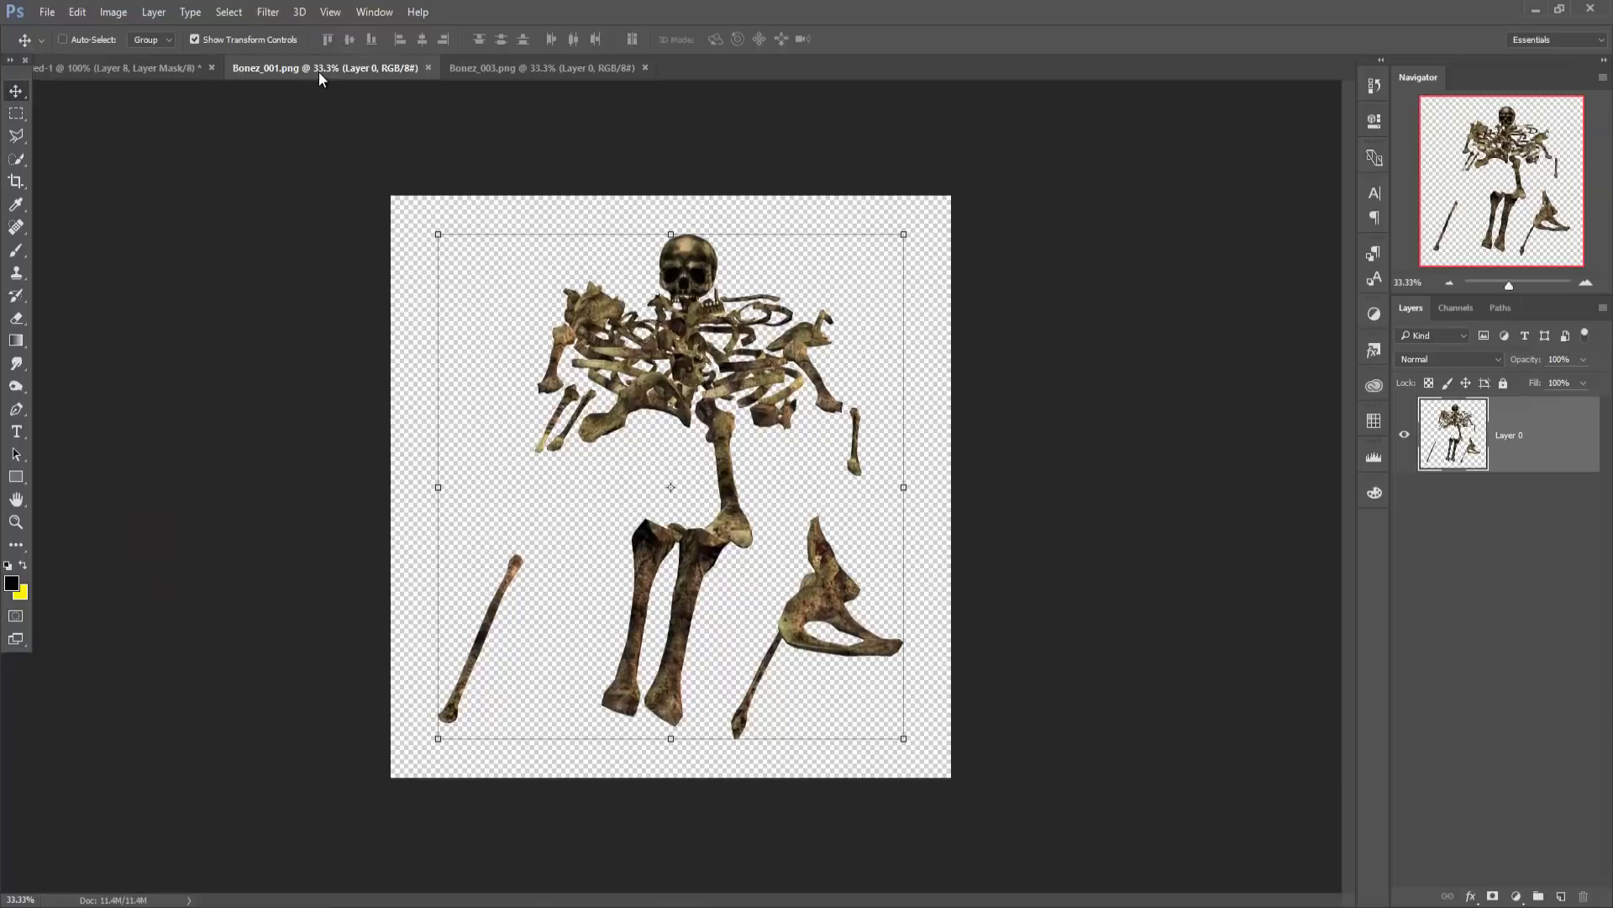
# Copy the Bonez_003 skeleton into the corridor composite as a new layer.
pyautogui.click(511, 70)
pyautogui.moveTo(514, 69)
pyautogui.mouseDown()
pyautogui.moveTo(508, 109)
pyautogui.moveTo(1107, 200)
pyautogui.mouseUp()
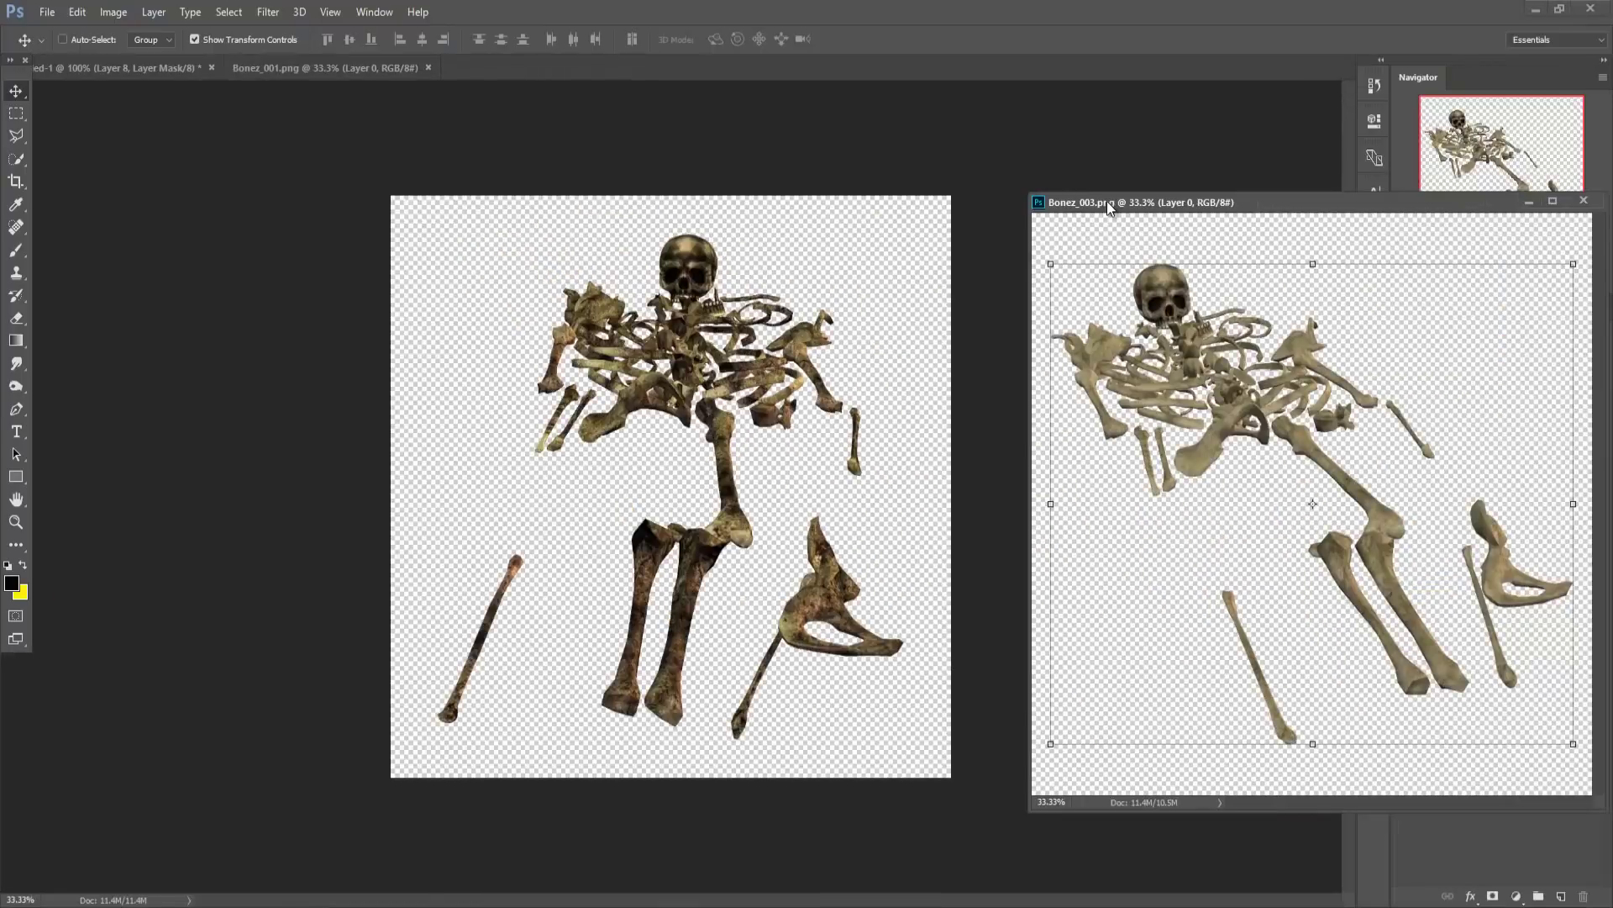
pyautogui.click(74, 71)
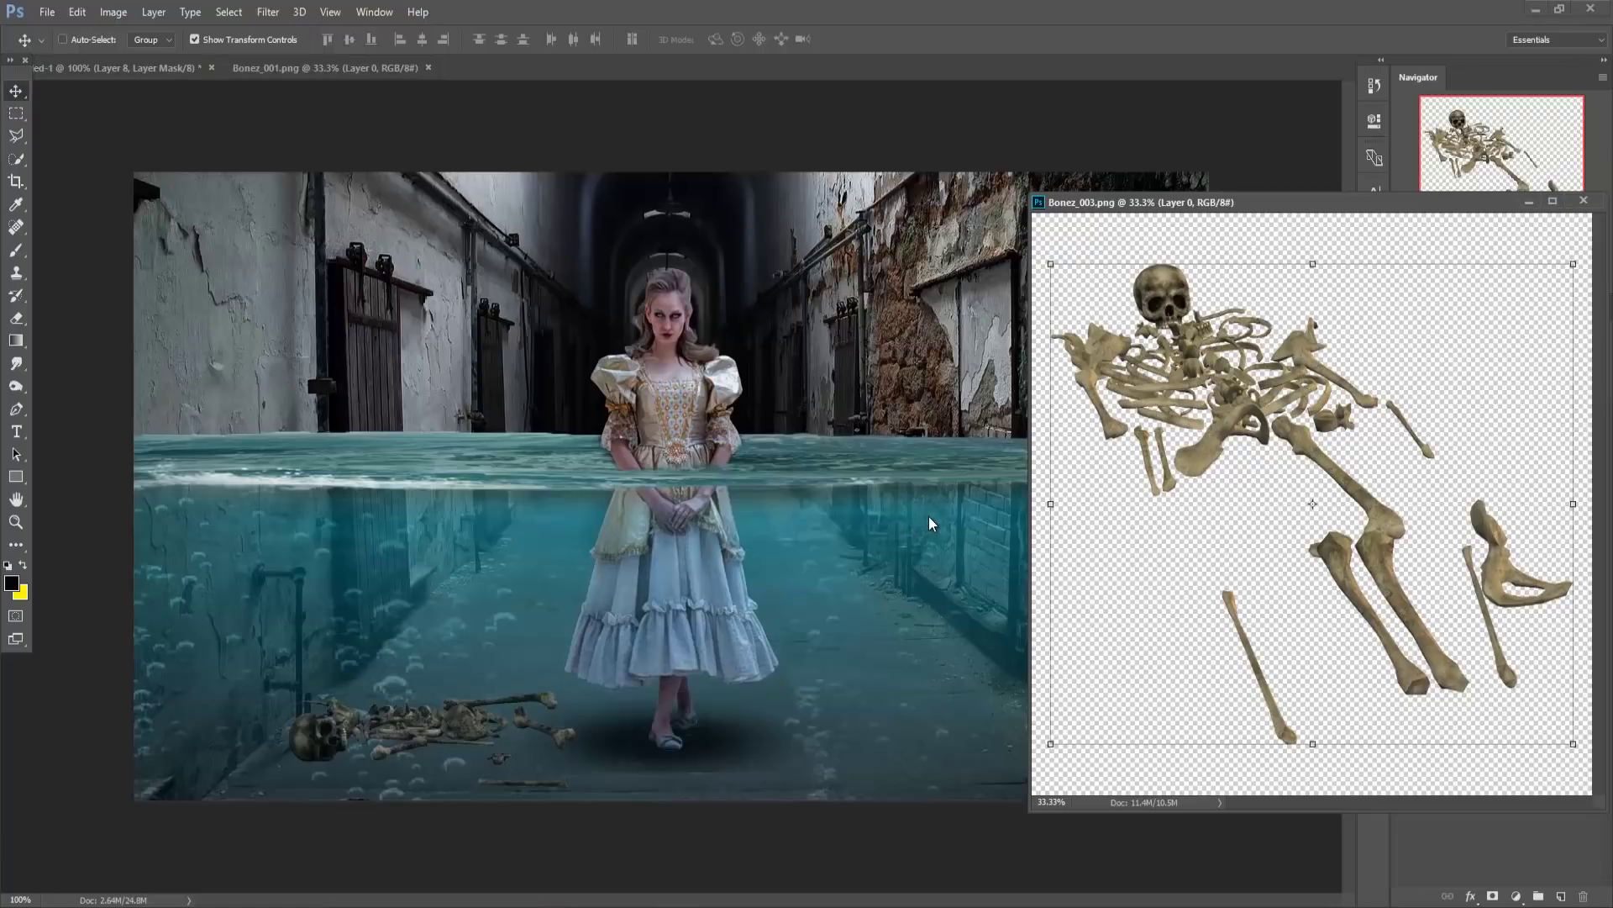
pyautogui.moveTo(1198, 376); pyautogui.dragTo(1198, 375)
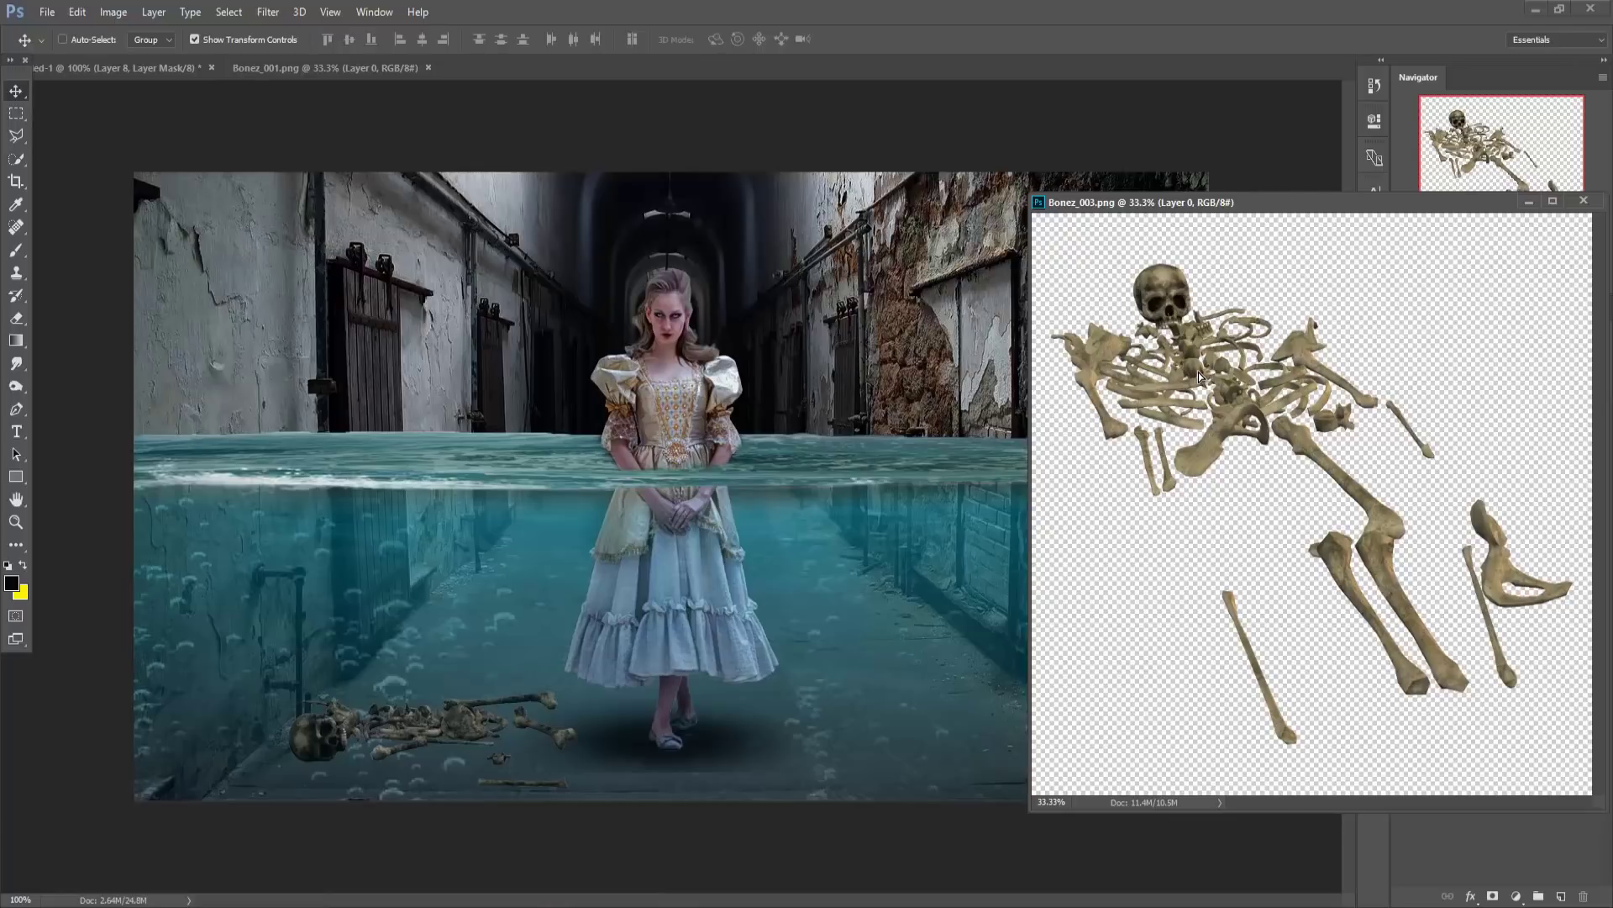
pyautogui.moveTo(1199, 377); pyautogui.dragTo(966, 639)
# Scale the skeleton to about 21% and lay it on the lower-right floor.
pyautogui.hotkey('ctrl', 't')
pyautogui.moveTo(774, 569)
pyautogui.mouseDown()
pyautogui.moveTo(966, 661)
pyautogui.moveTo(912, 640)
pyautogui.mouseUp()
pyautogui.moveTo(1029, 765)
pyautogui.mouseDown()
pyautogui.moveTo(1018, 709)
pyautogui.moveTo(1007, 726)
pyautogui.mouseUp()
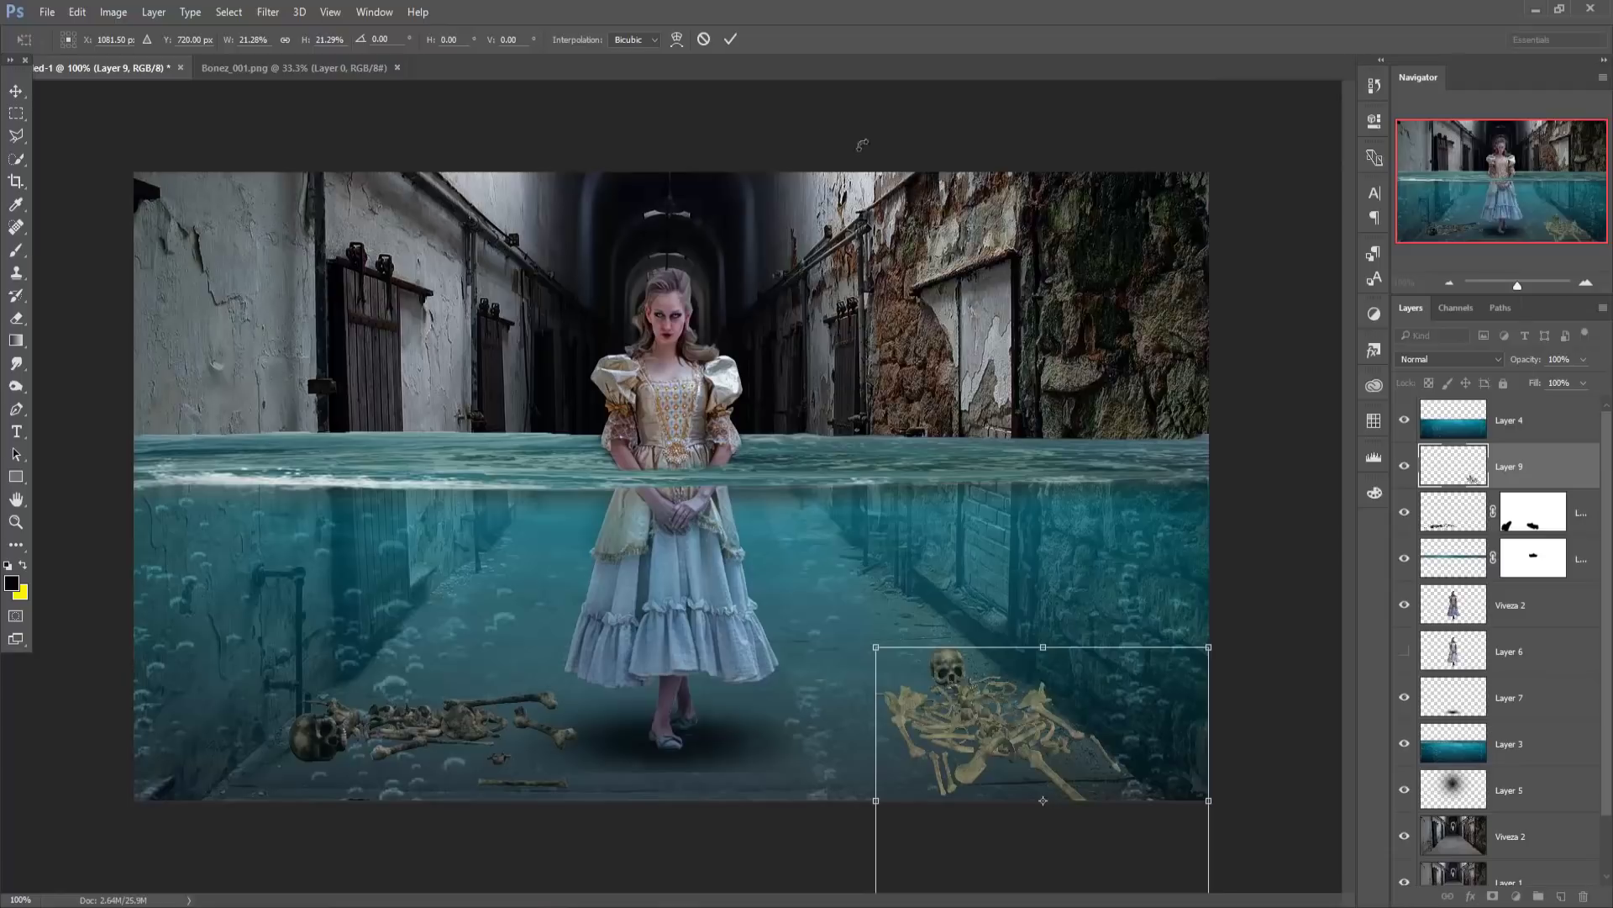
pyautogui.click(730, 39)
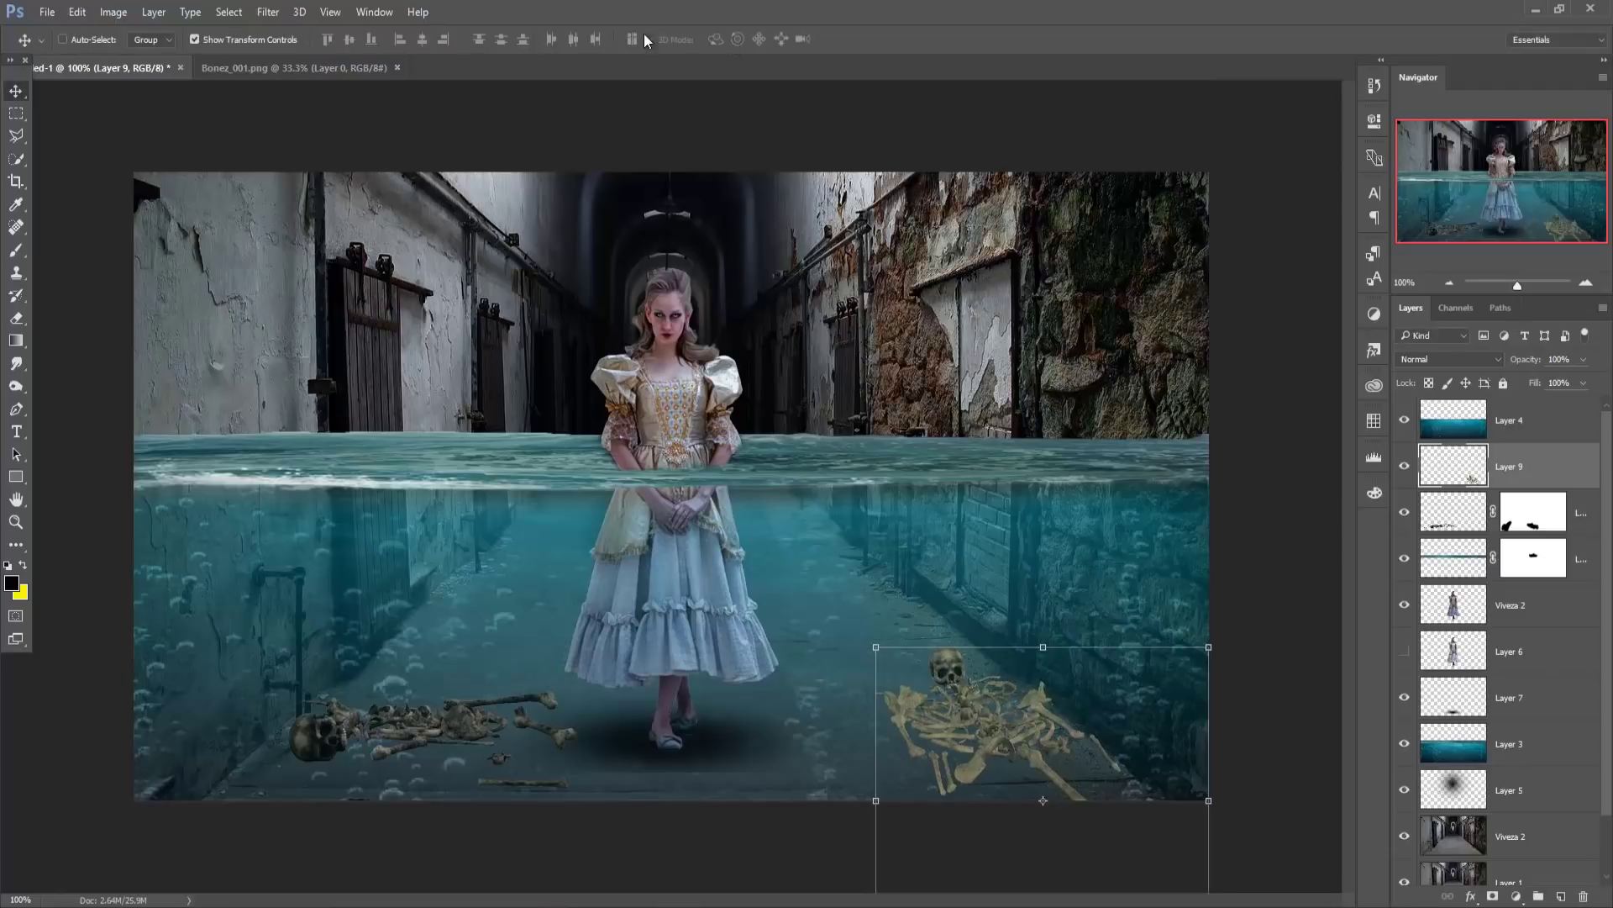
# Outline the middle chain and its hook with the Polygonal Lasso in the chains image.
pyautogui.moveTo(643, 33); pyautogui.dragTo(585, 68)
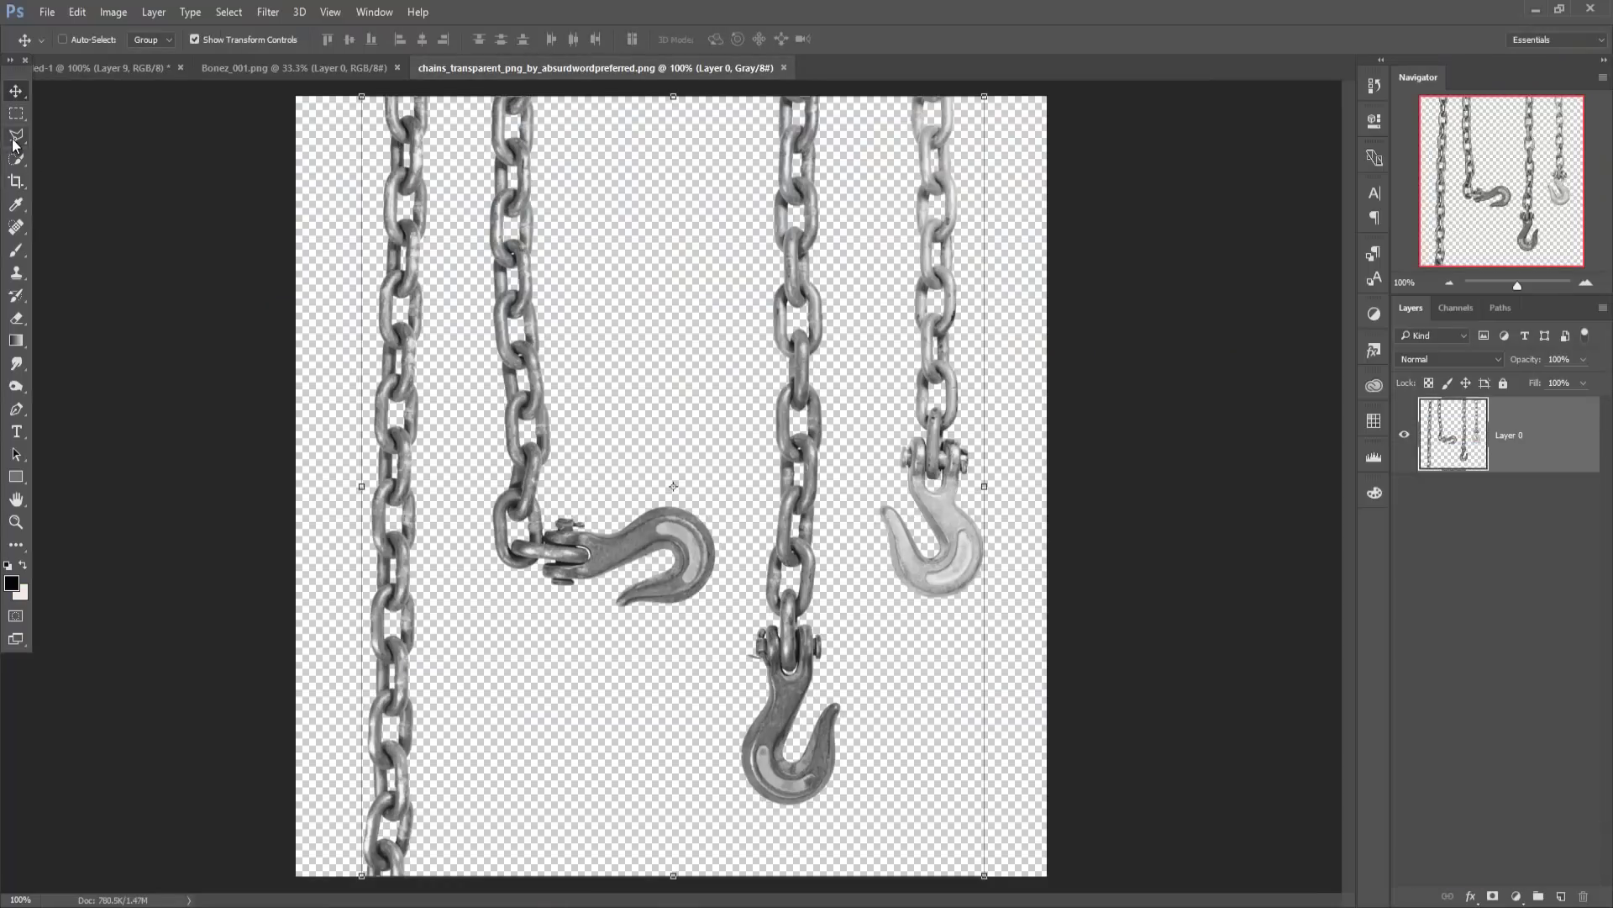
pyautogui.click(15, 139)
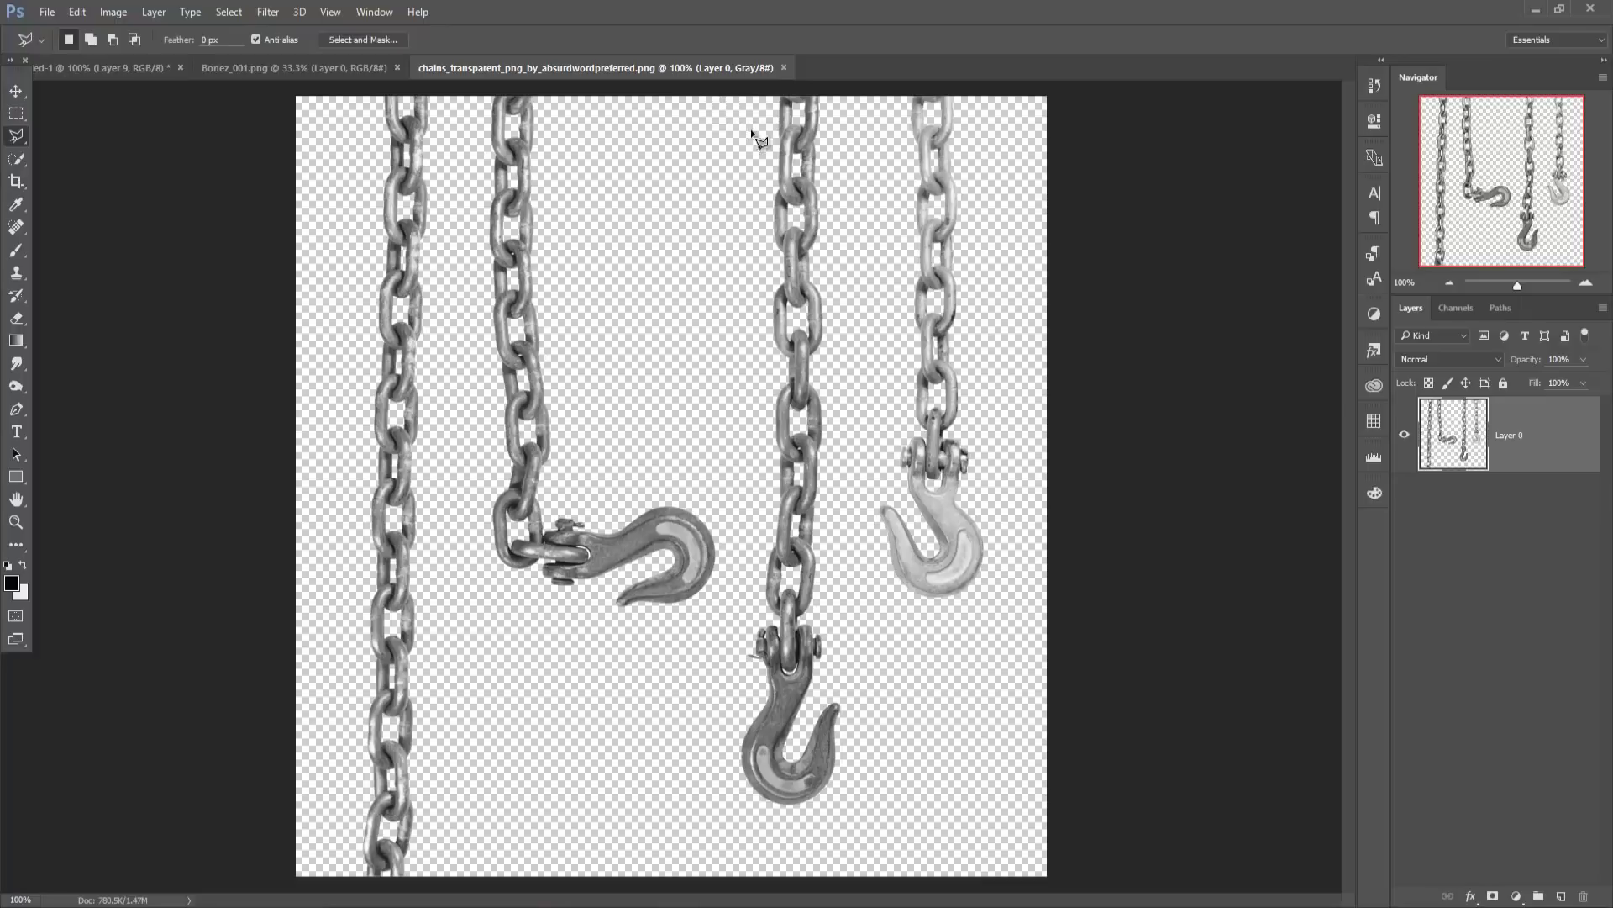
pyautogui.click(760, 94)
pyautogui.click(740, 647)
pyautogui.click(708, 799)
pyautogui.click(793, 842)
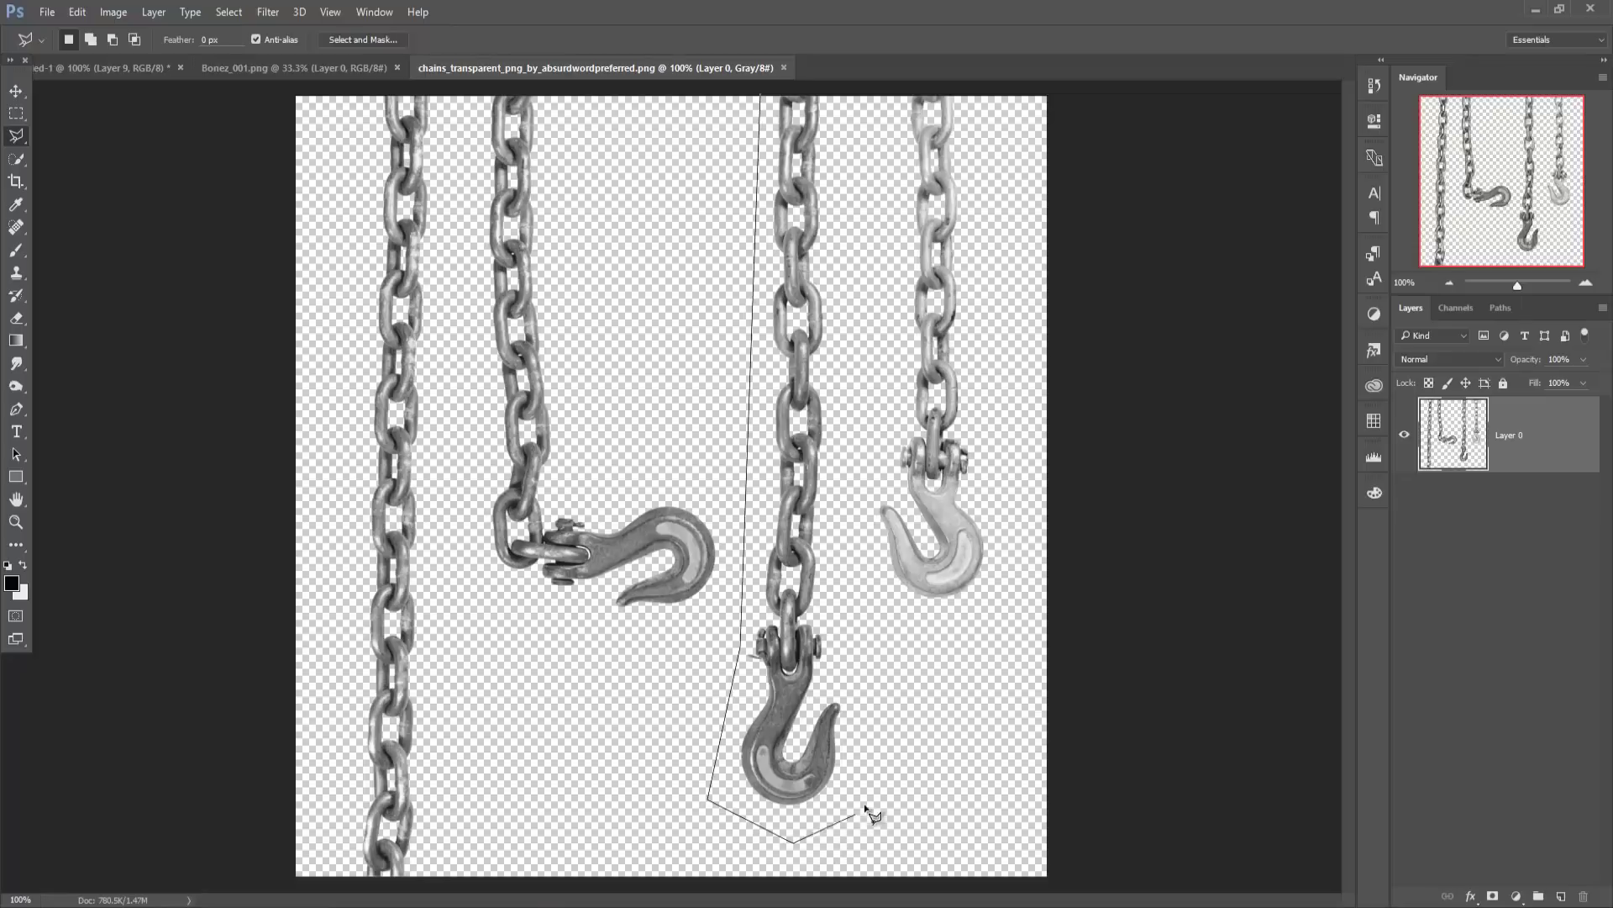
pyautogui.click(867, 797)
pyautogui.click(852, 655)
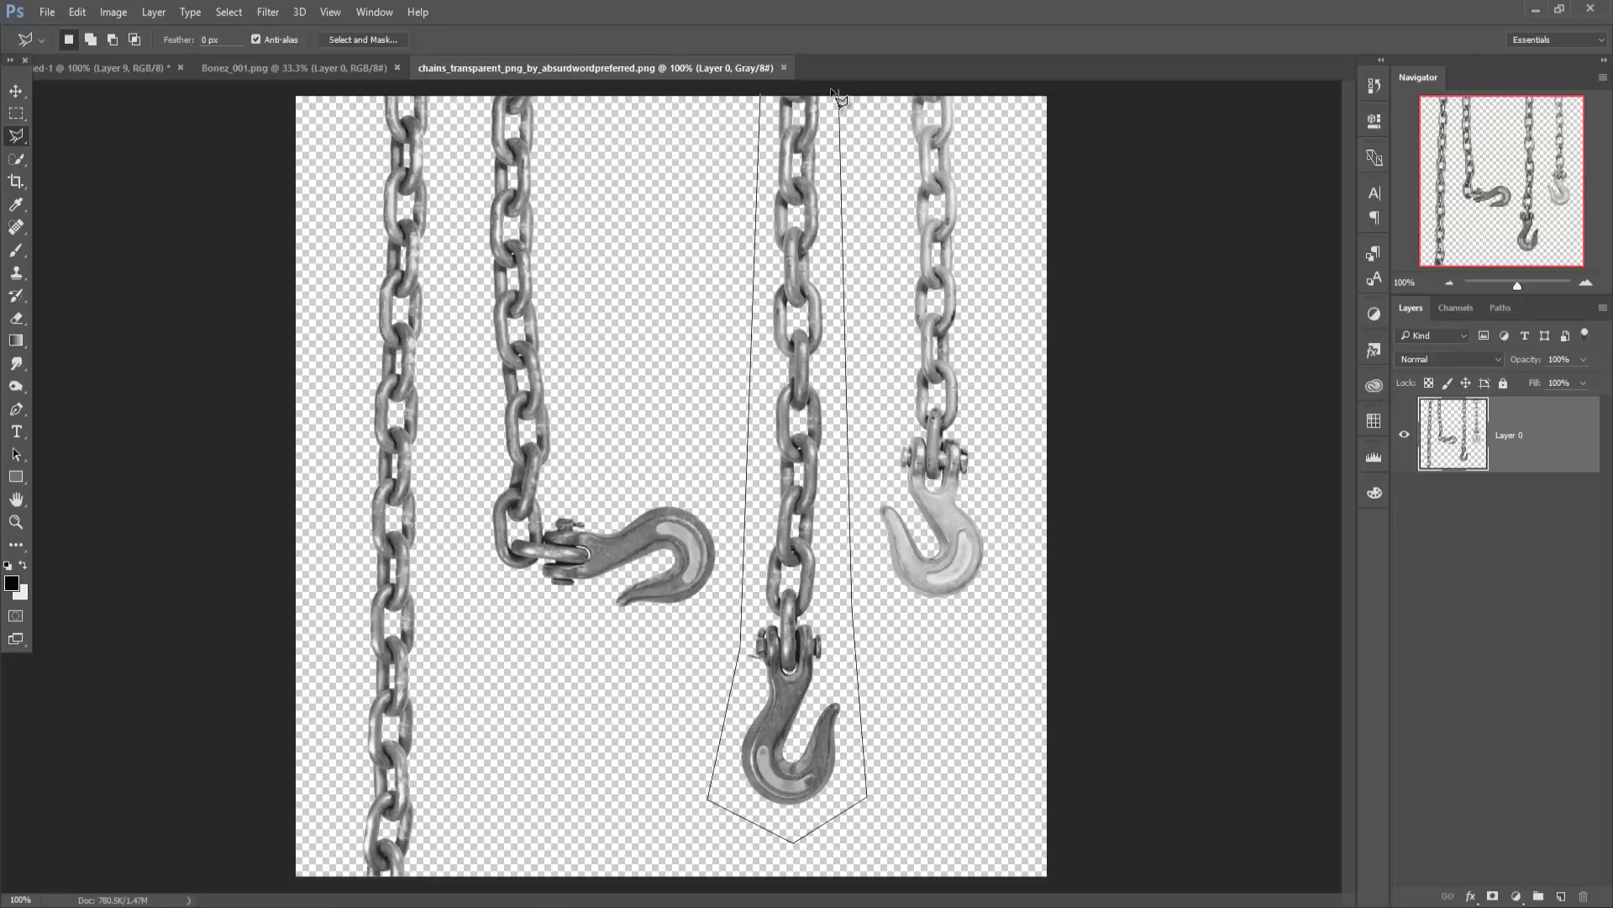
pyautogui.click(840, 94)
pyautogui.click(760, 95)
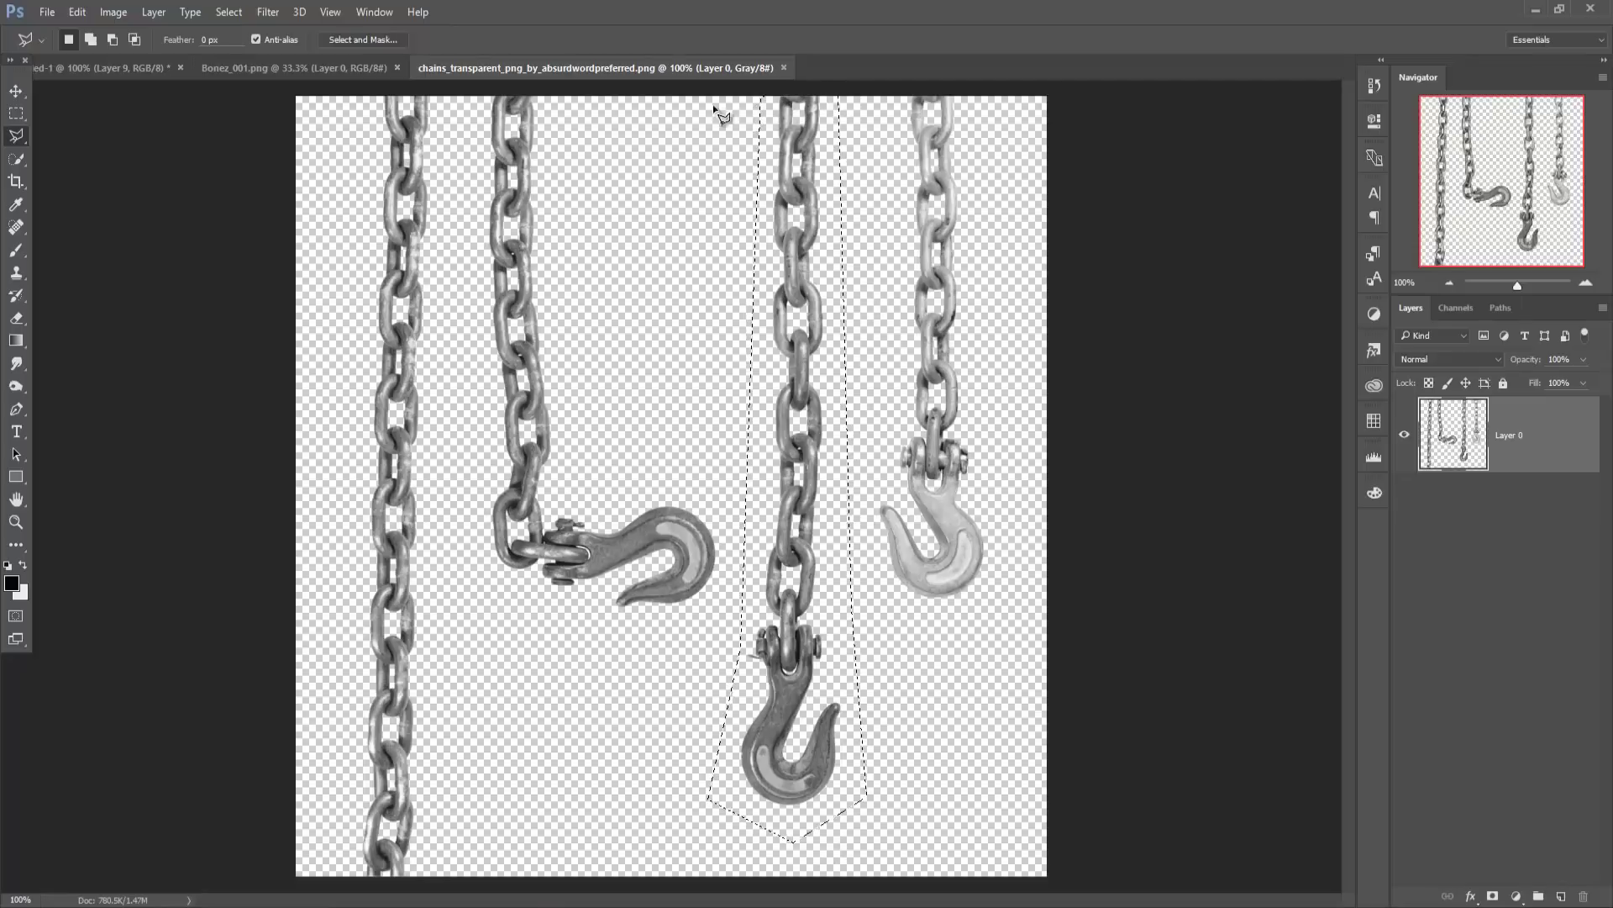
# Drag the selected hooked chain into the composite document.
pyautogui.click(16, 90)
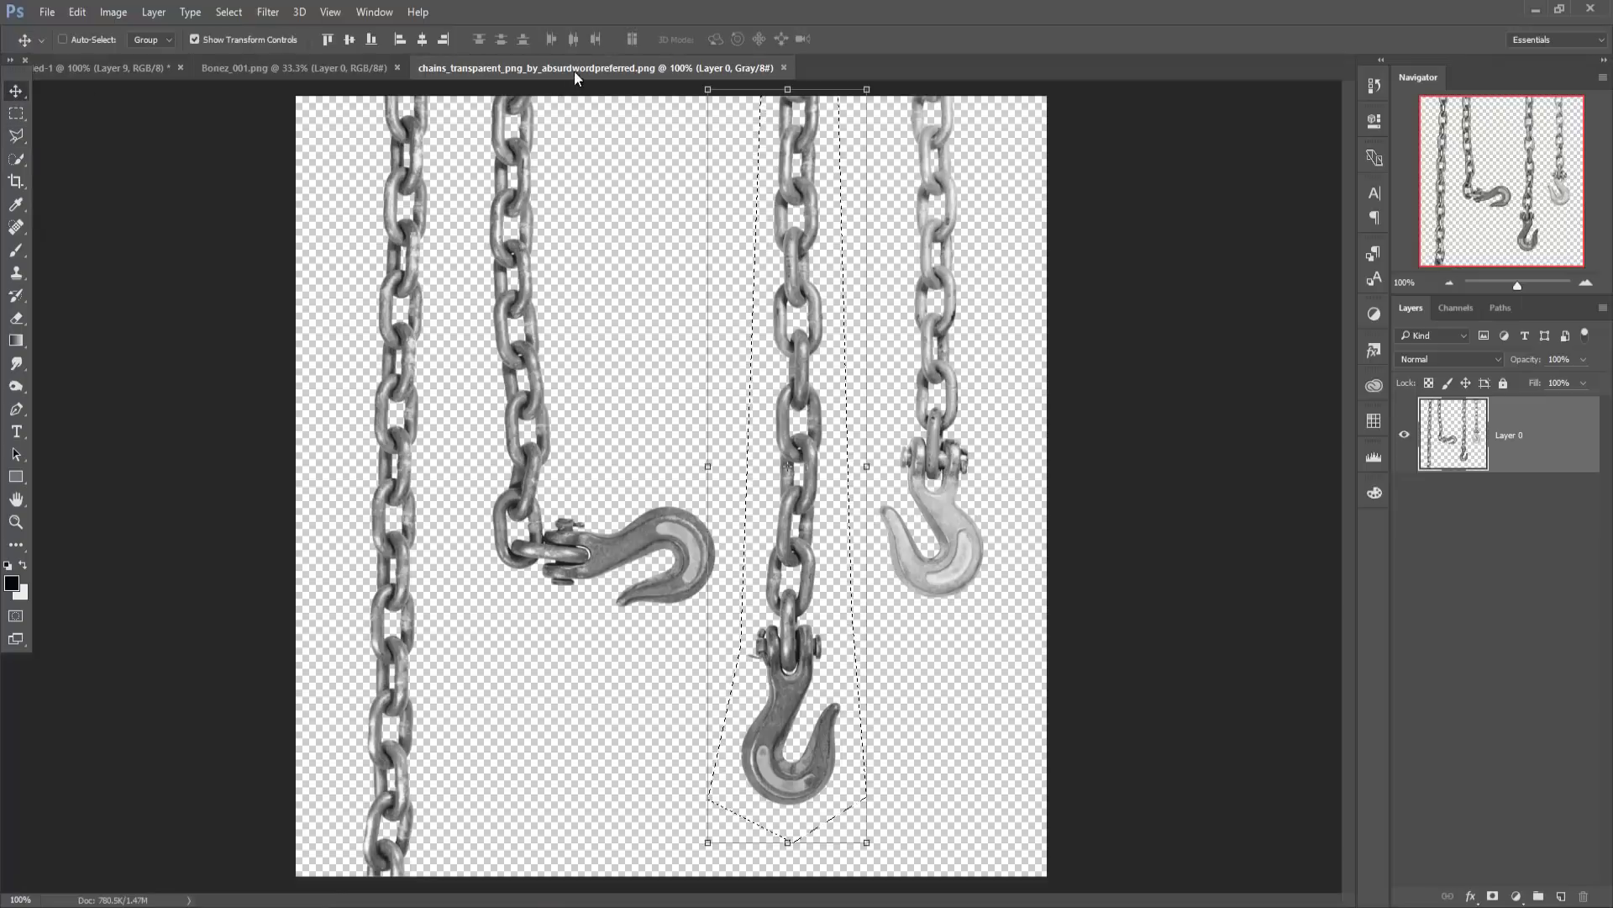
pyautogui.moveTo(577, 71); pyautogui.dragTo(593, 116)
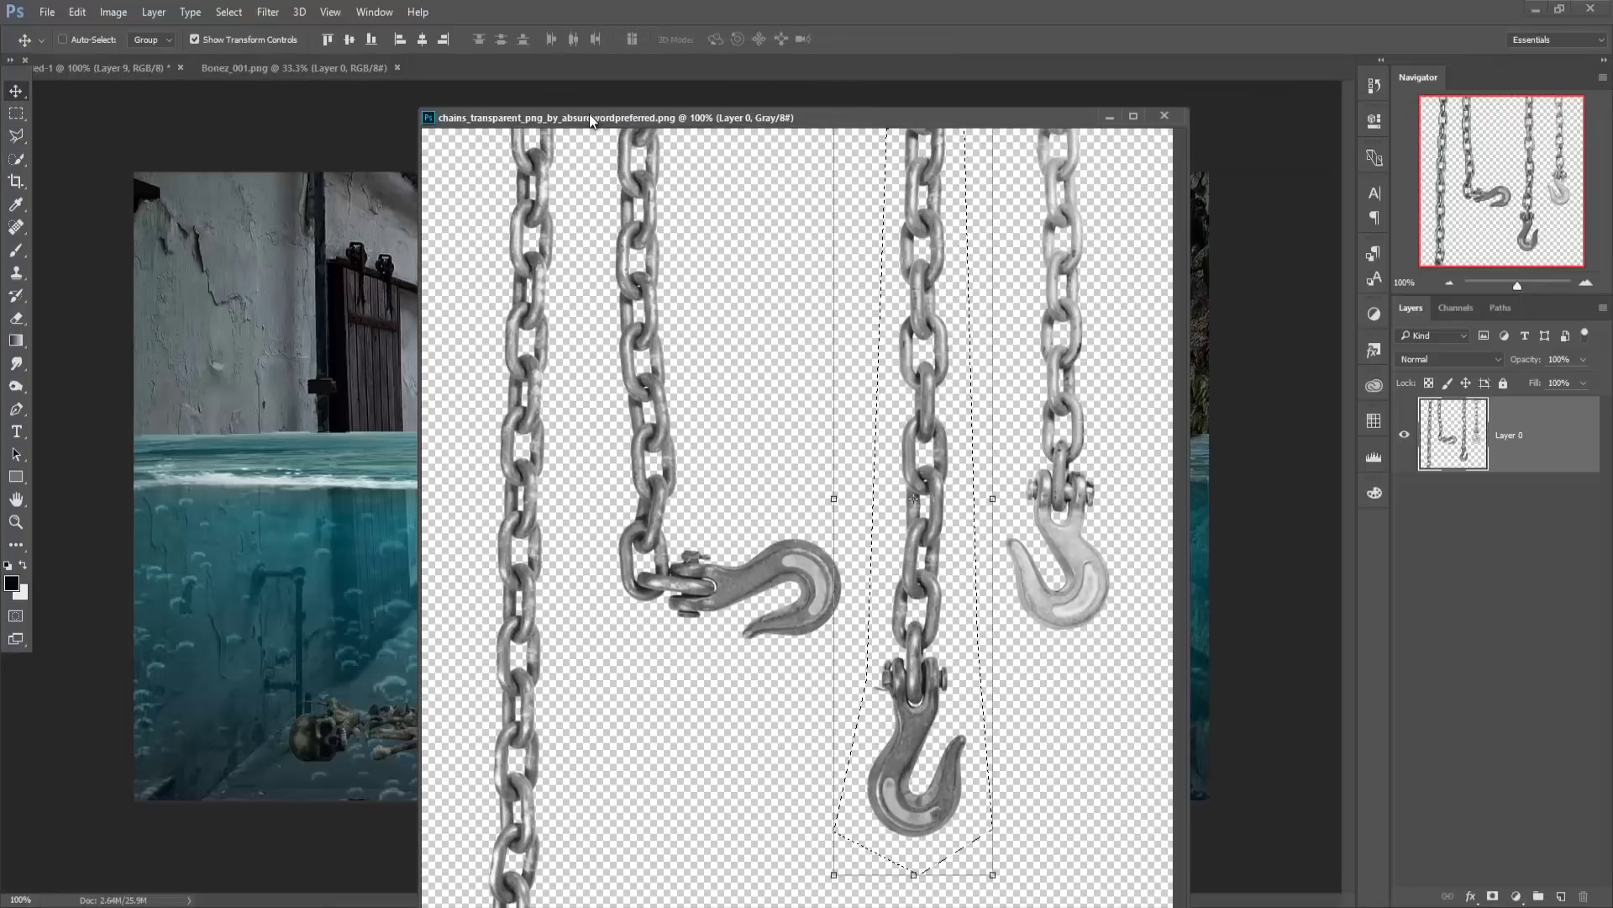
pyautogui.moveTo(924, 336); pyautogui.dragTo(244, 370)
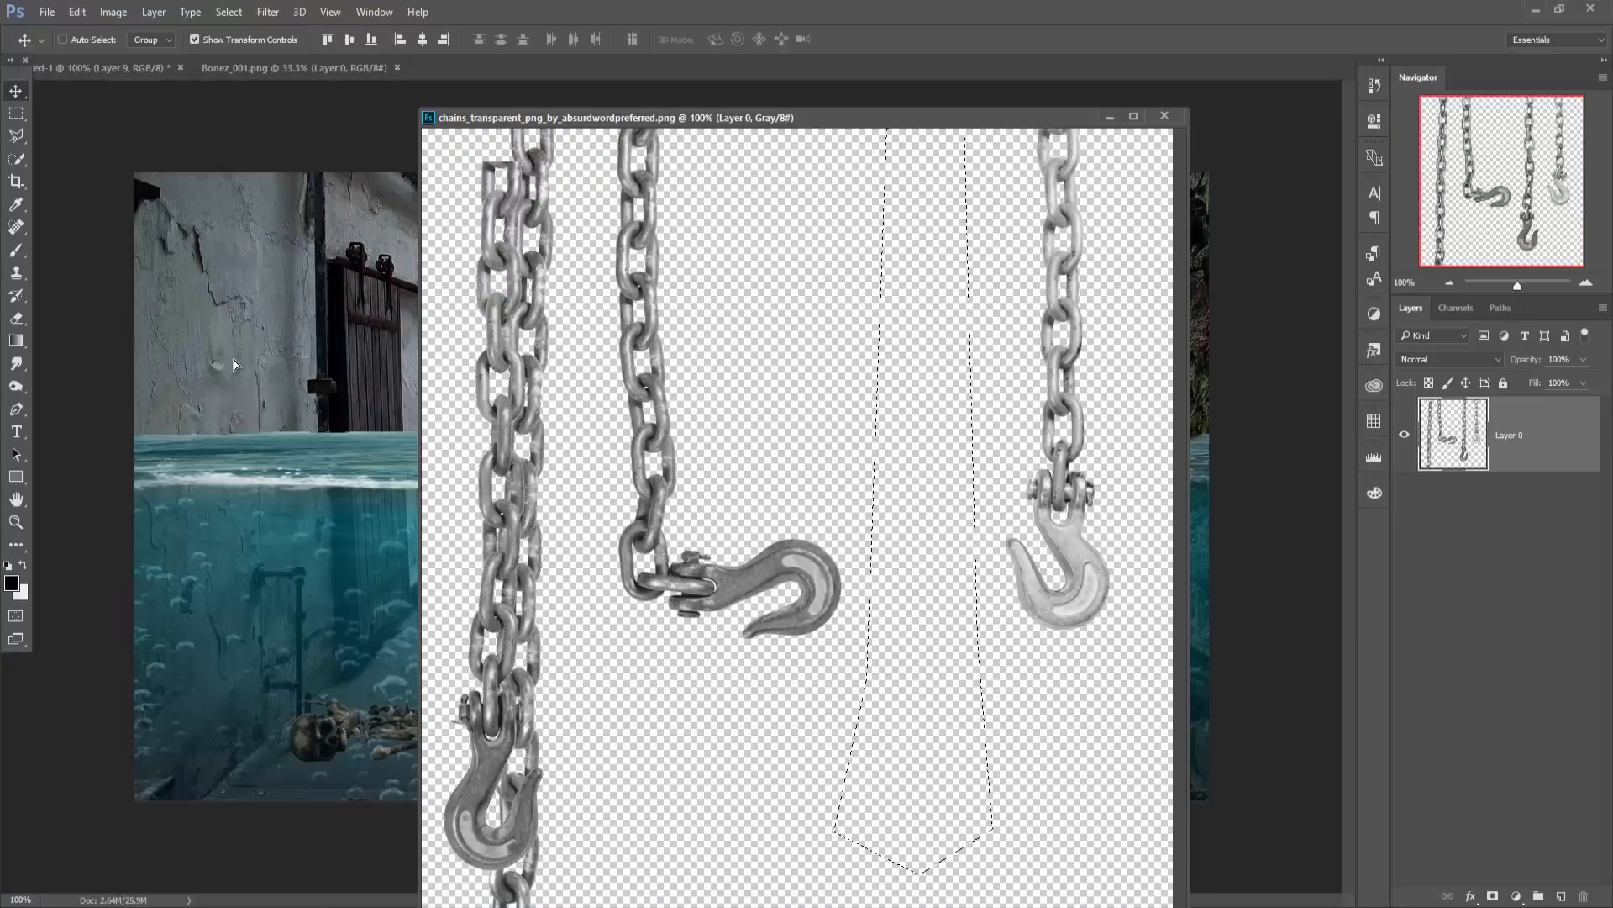
# Shrink the chain to about 38% so its hook hangs above the water left of the princess.
pyautogui.click(1110, 117)
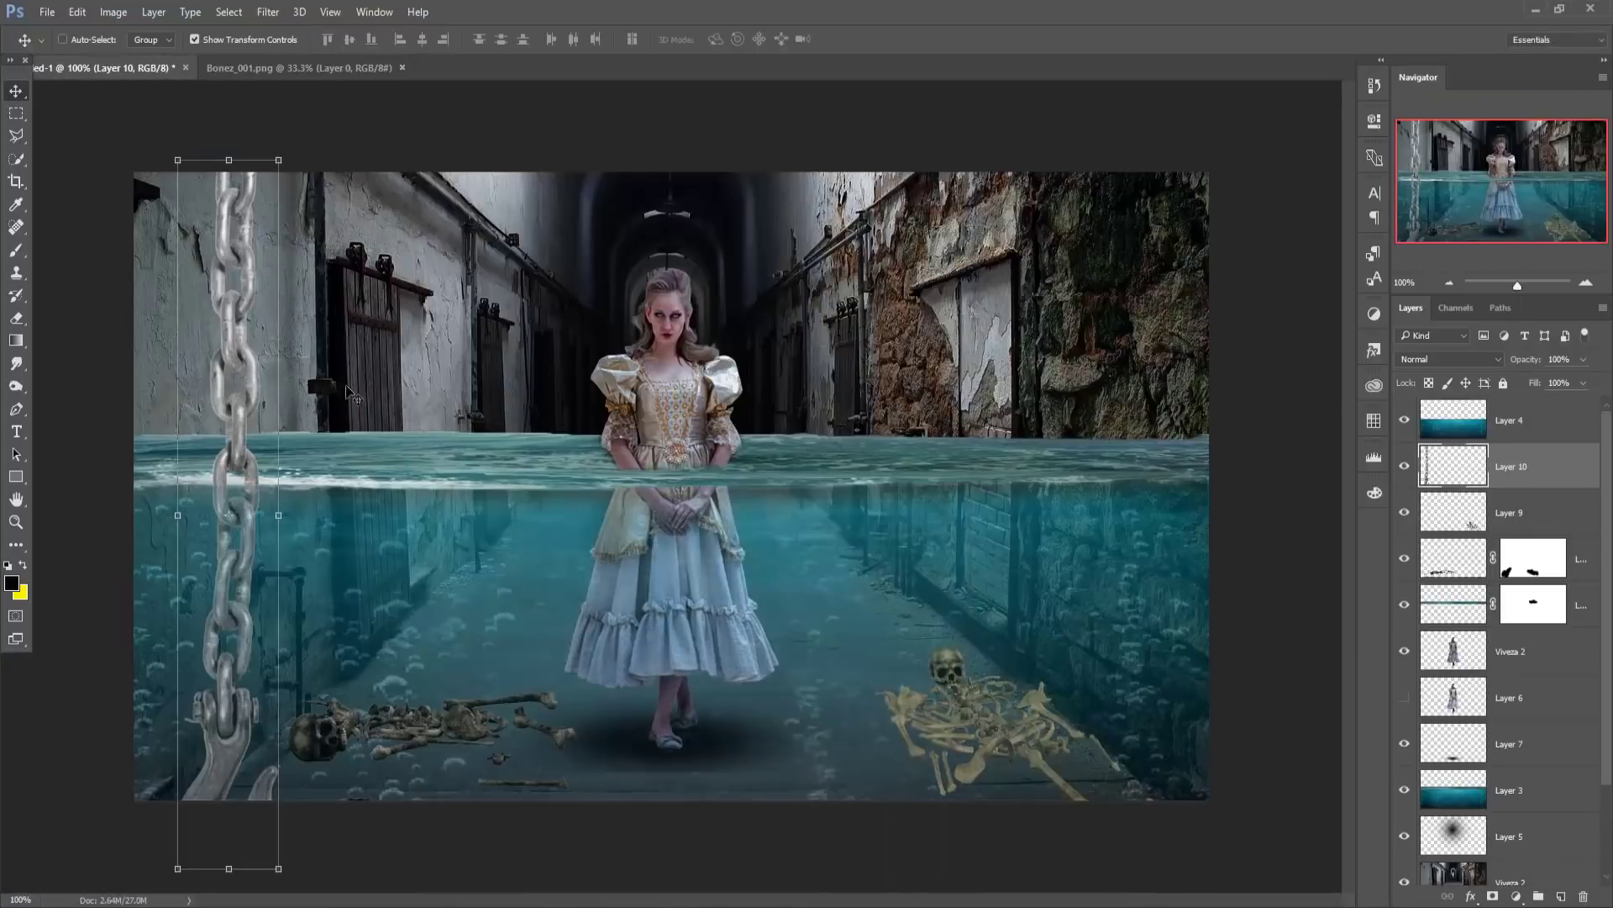
pyautogui.moveTo(270, 426)
pyautogui.mouseDown()
pyautogui.moveTo(459, 370)
pyautogui.moveTo(414, 376)
pyautogui.mouseUp()
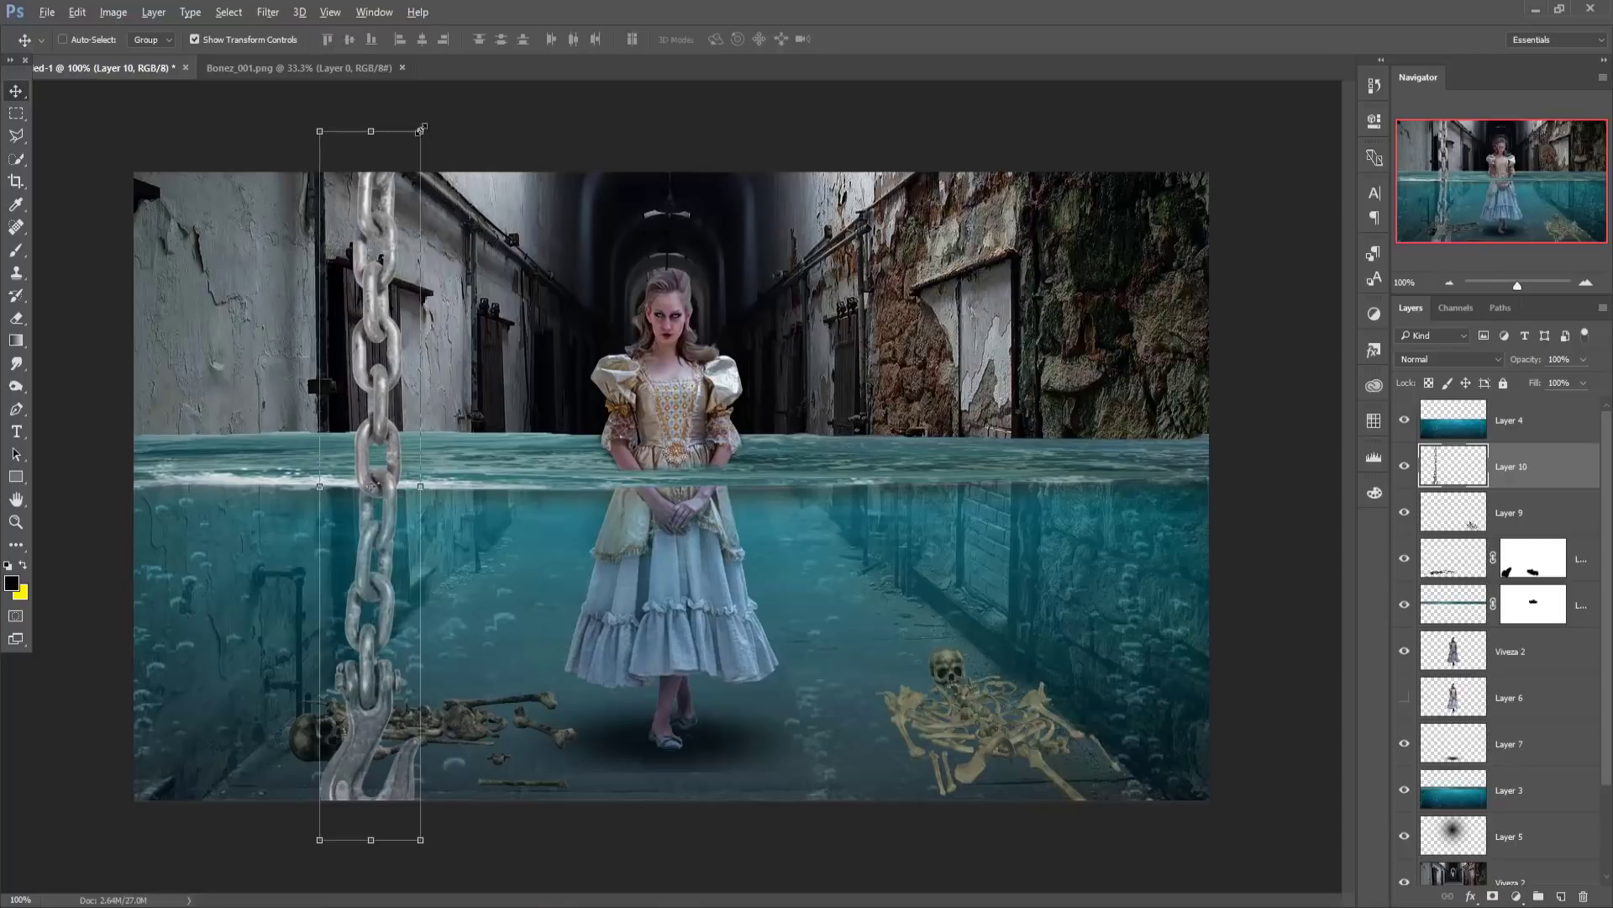
pyautogui.moveTo(420, 129); pyautogui.dragTo(403, 250)
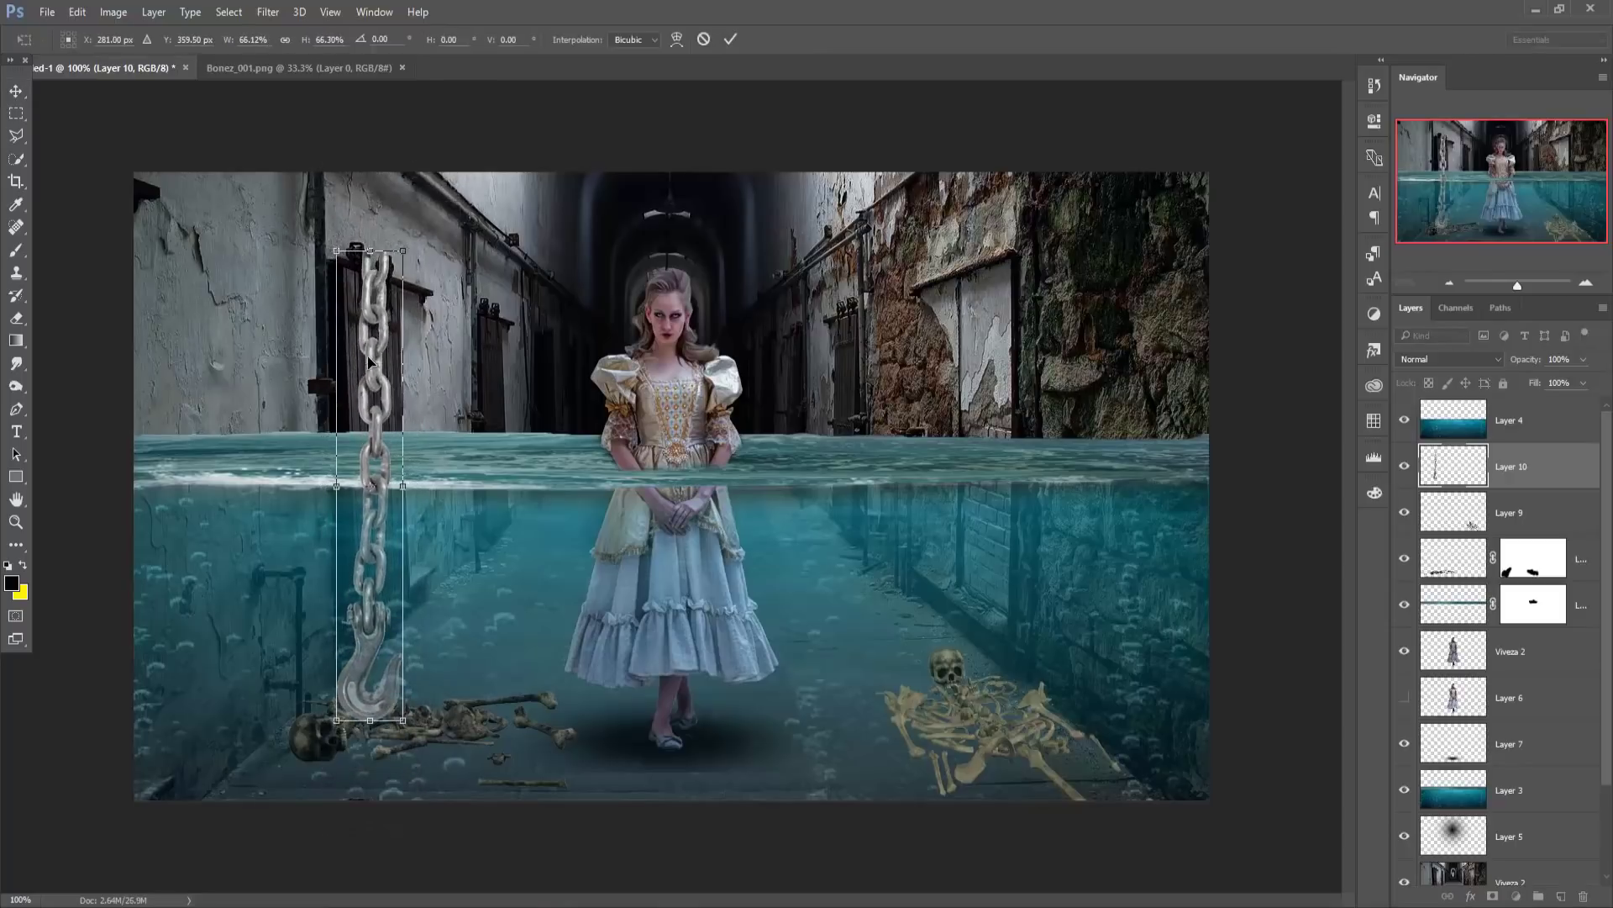
pyautogui.moveTo(370, 361); pyautogui.dragTo(424, 251)
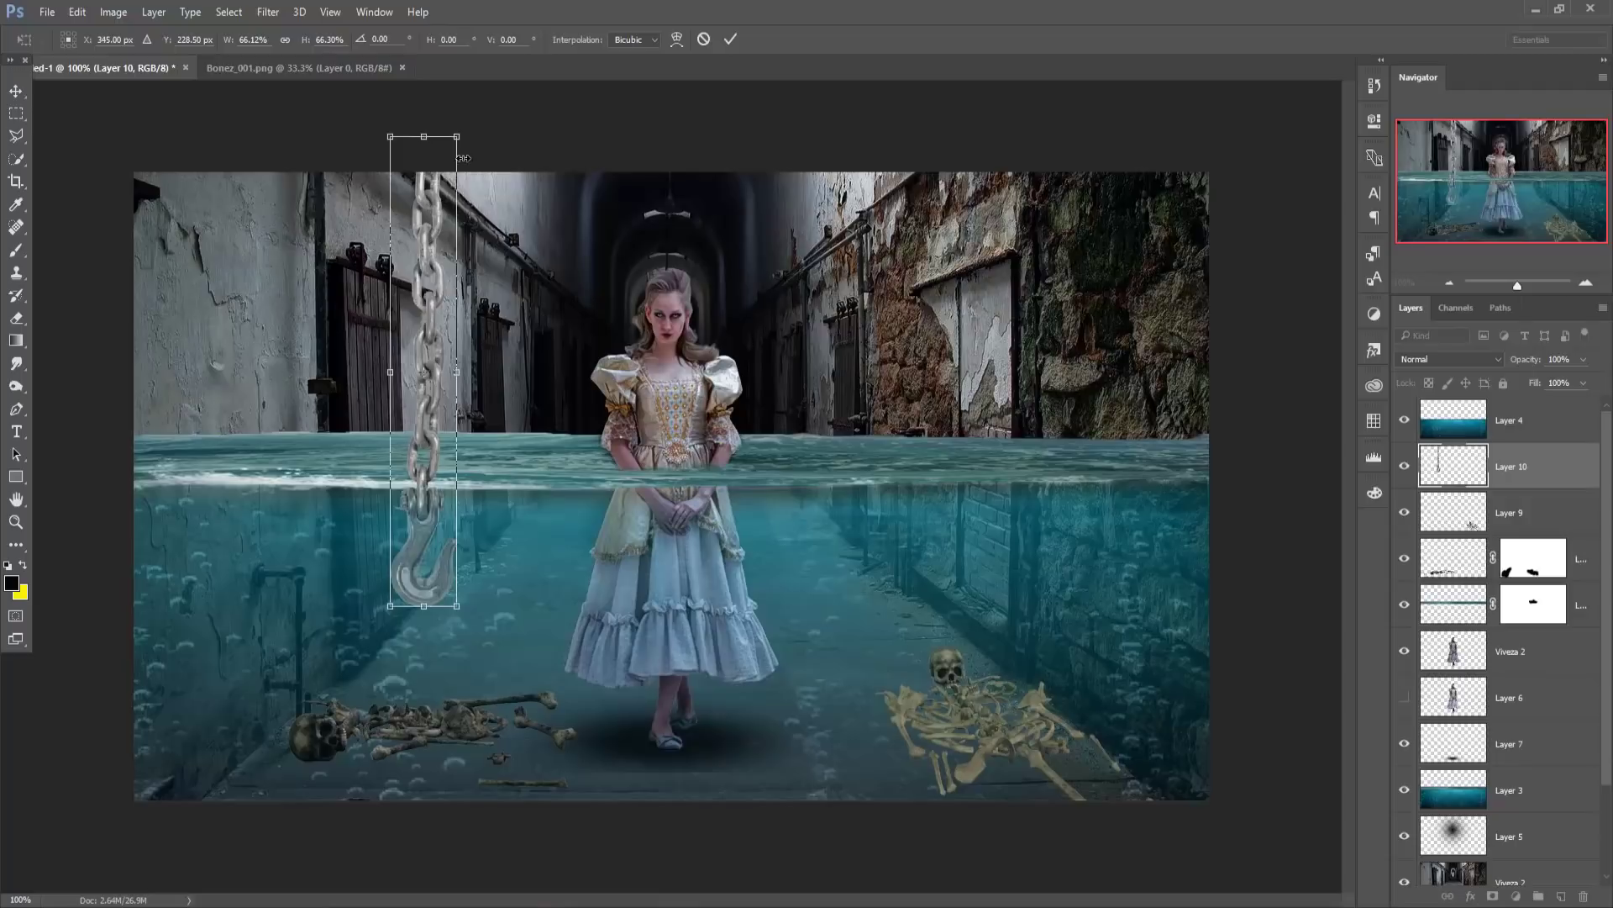
pyautogui.moveTo(459, 136)
pyautogui.mouseDown()
pyautogui.moveTo(468, 185)
pyautogui.moveTo(567, 179)
pyautogui.moveTo(554, 187)
pyautogui.mouseUp()
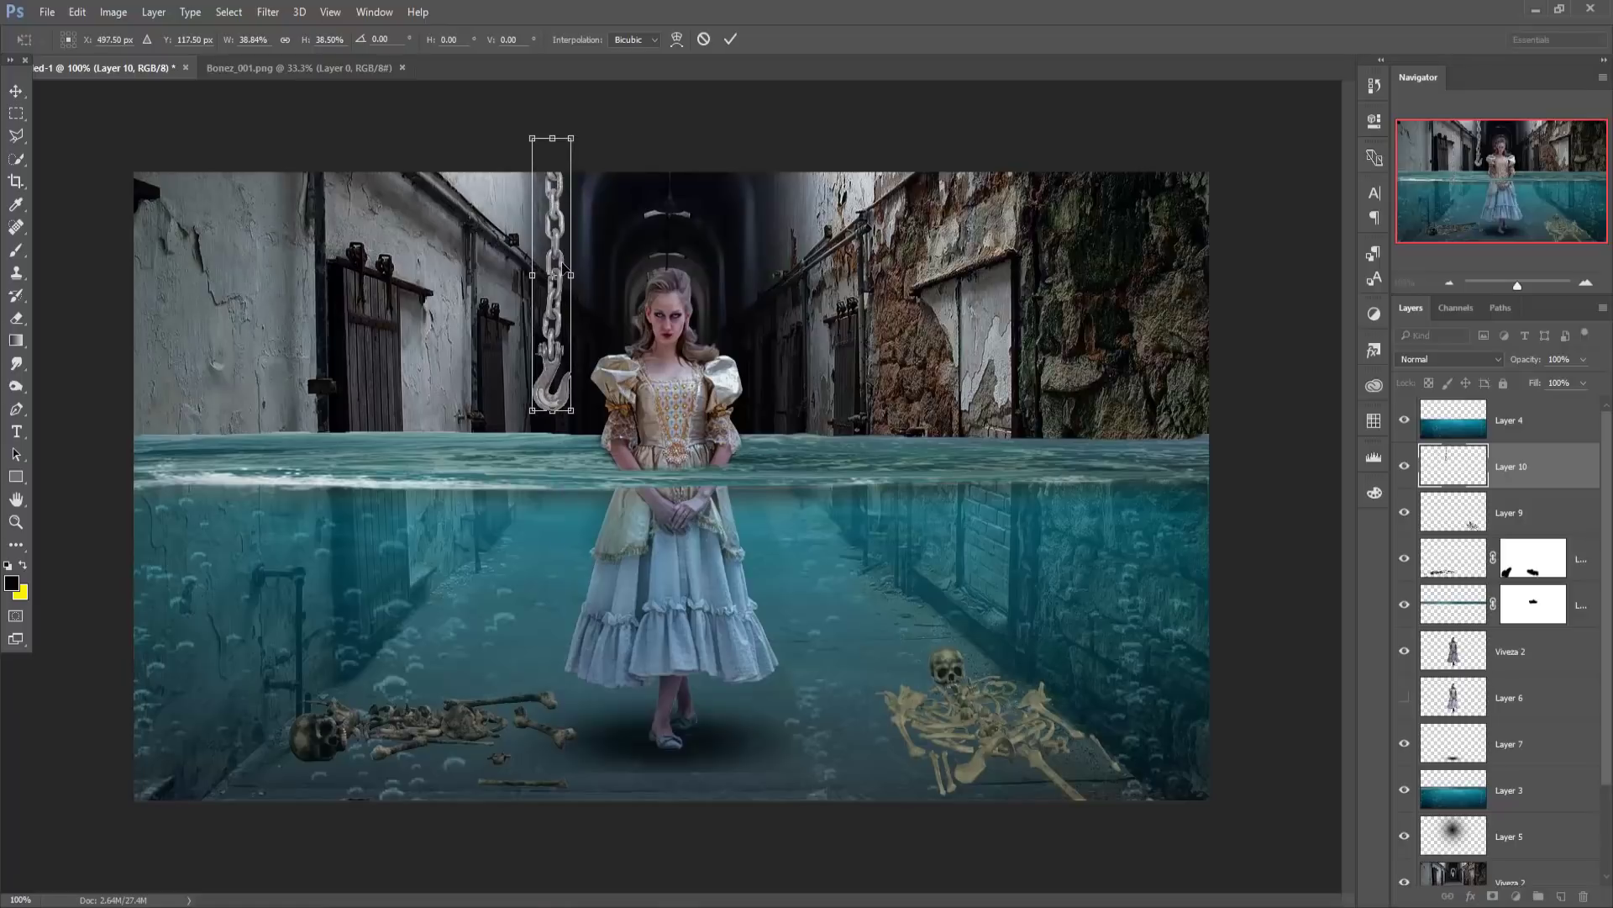
pyautogui.click(731, 39)
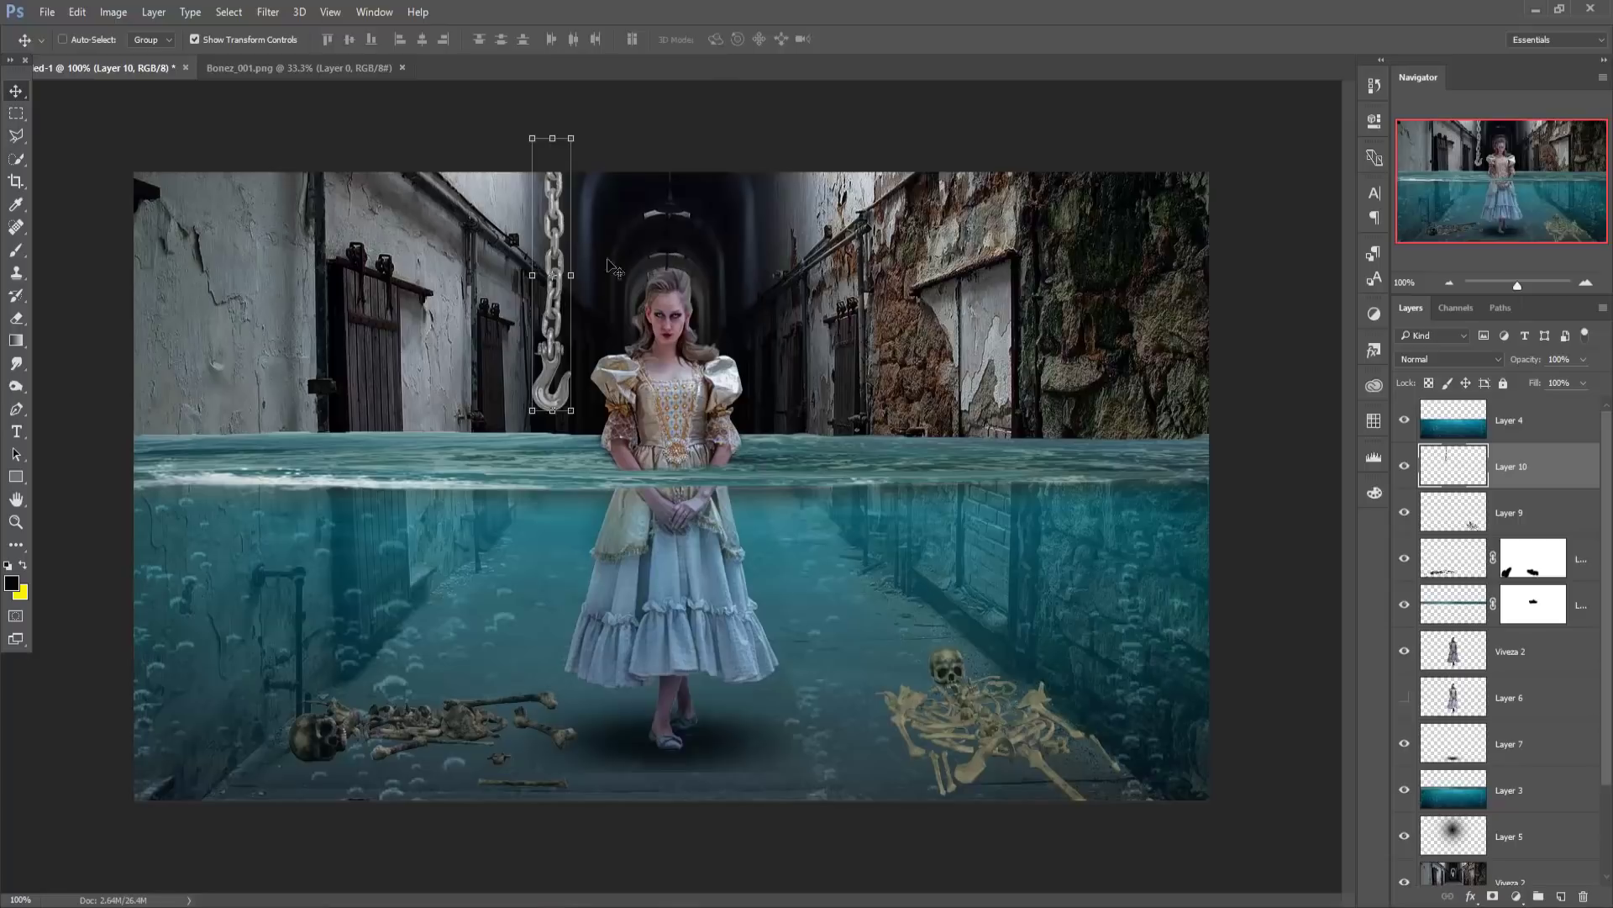
# Duplicate the chain layer and move the copy onto the right wall.
pyautogui.rightClick(1548, 472)
pyautogui.click(1386, 190)
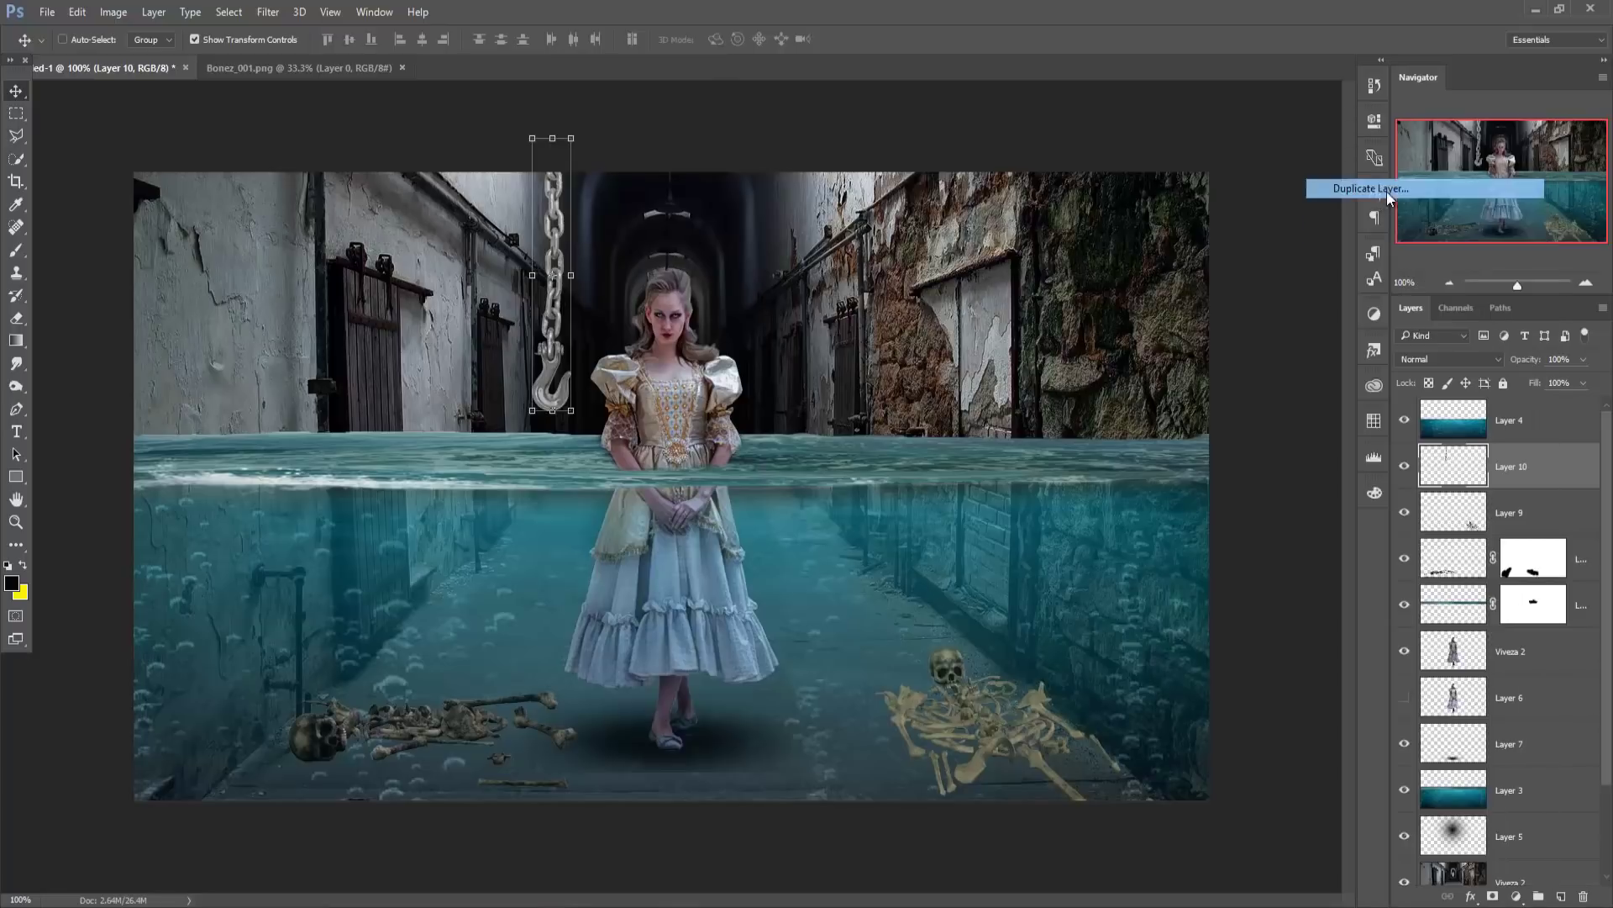
pyautogui.click(949, 283)
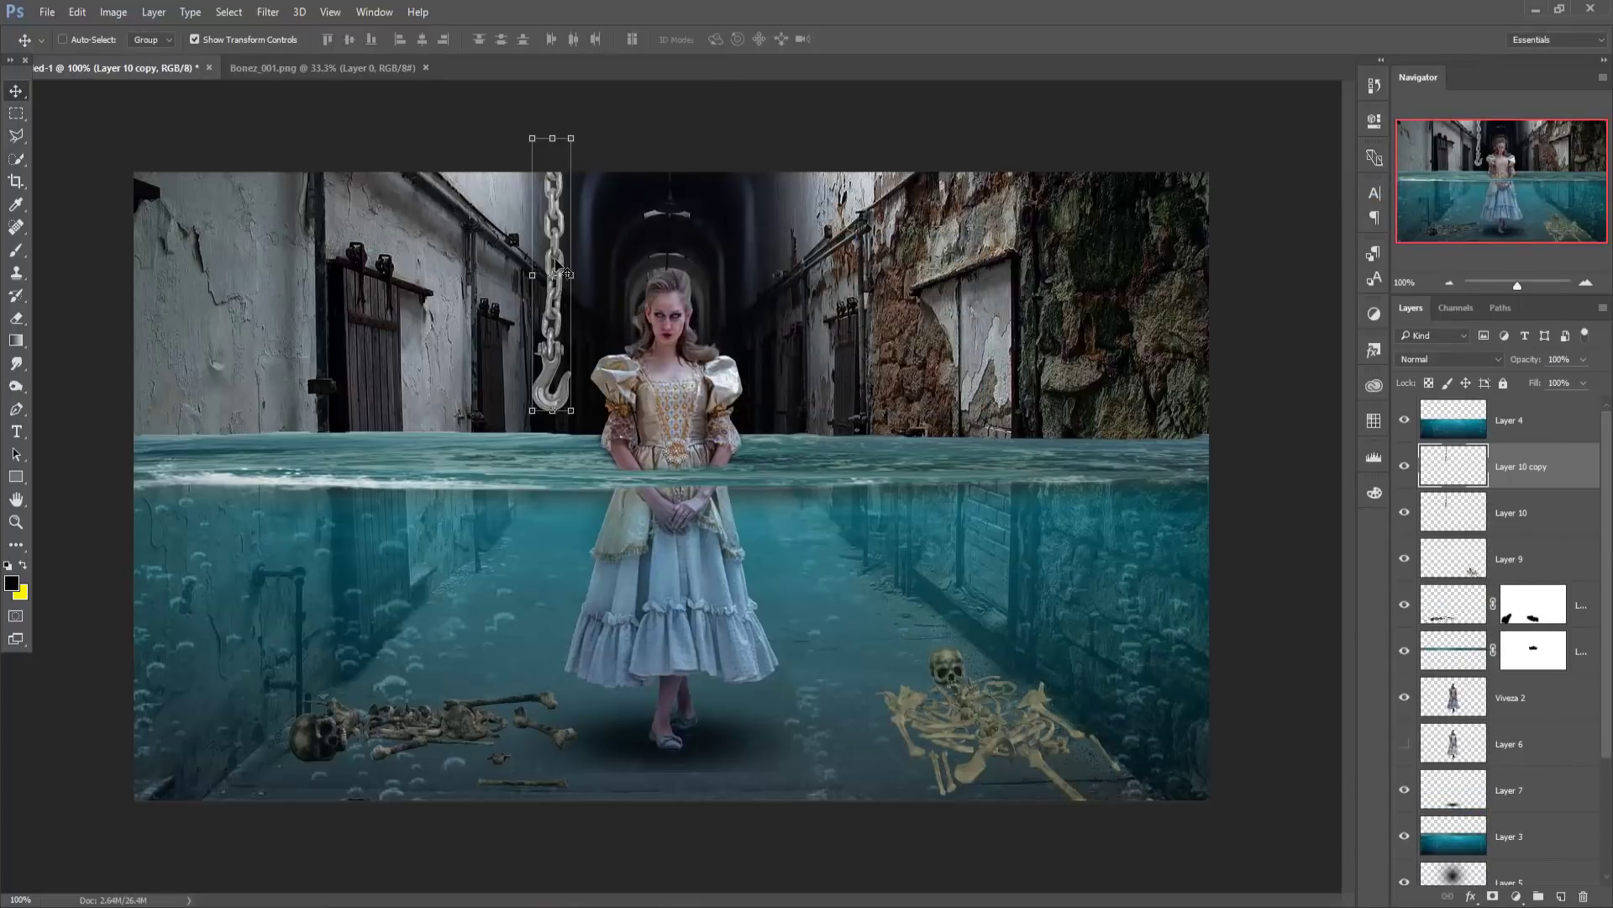
pyautogui.moveTo(556, 268)
pyautogui.mouseDown()
pyautogui.moveTo(1136, 294)
pyautogui.moveTo(1110, 303)
pyautogui.mouseUp()
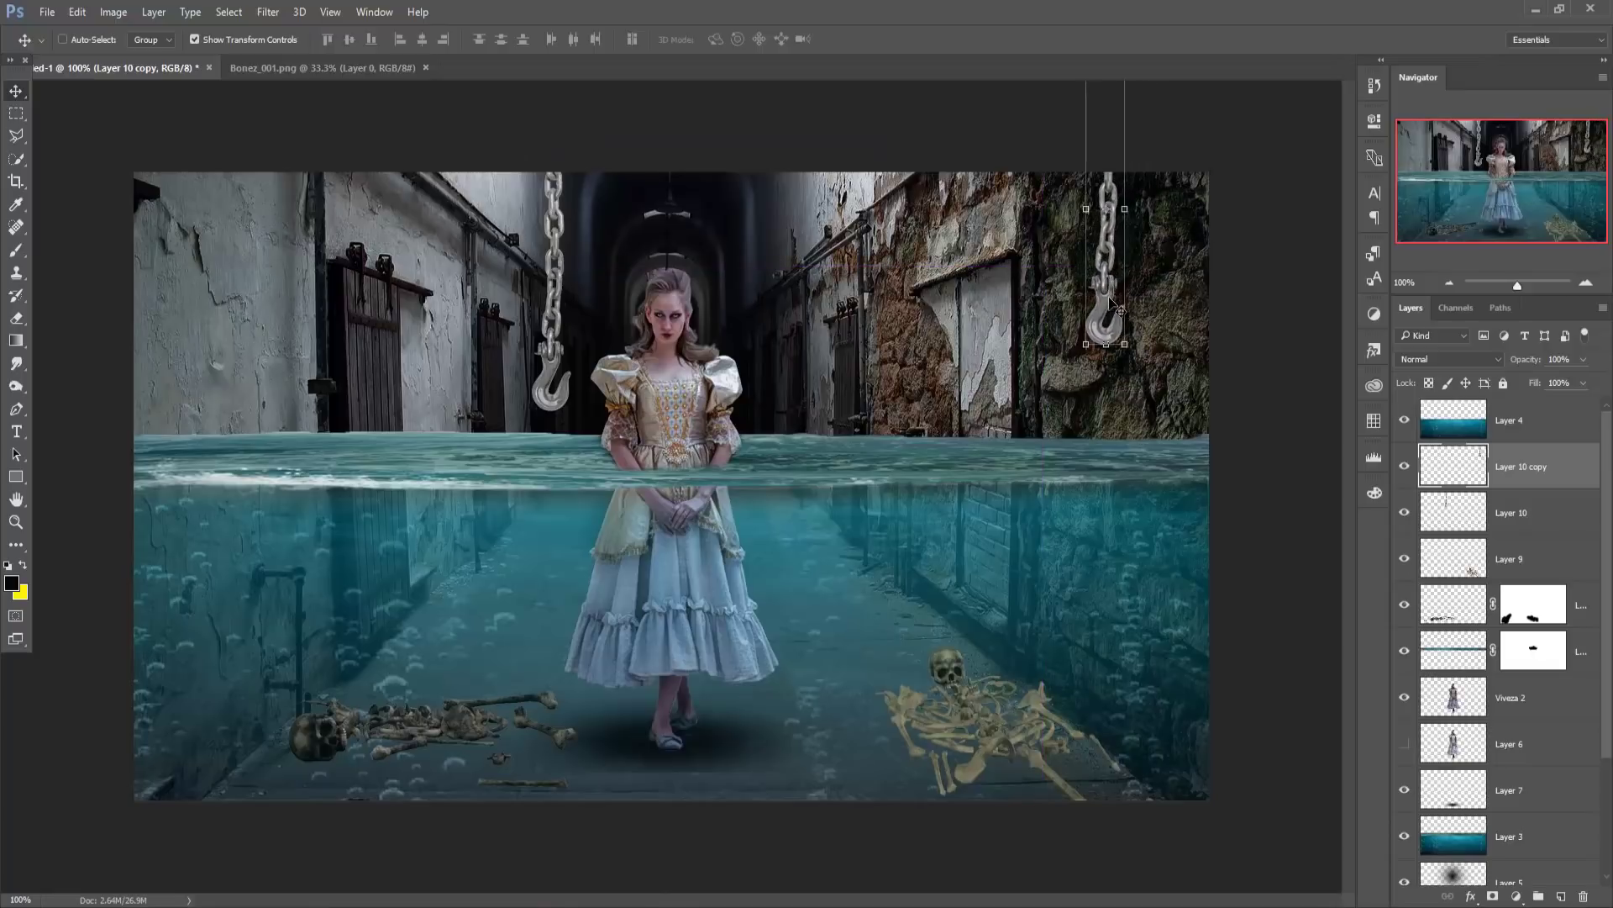
pyautogui.moveTo(1108, 298); pyautogui.dragTo(1099, 296)
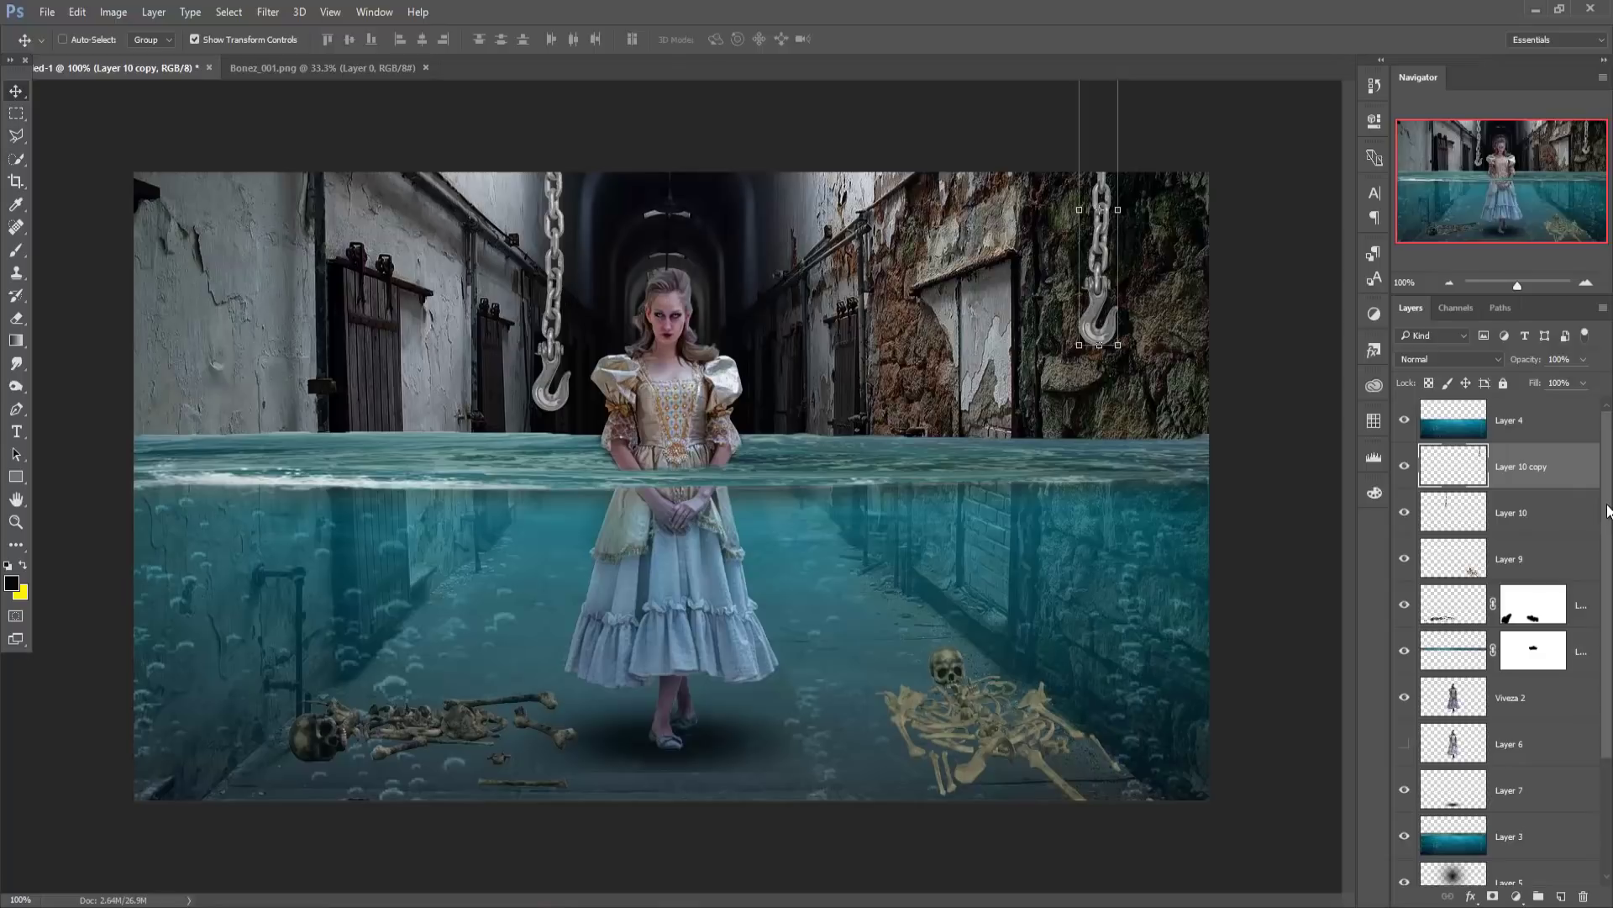
# Add a Color Balance adjustment layer above Layer 4 and nudge its midtone sliders.
pyautogui.click(1565, 427)
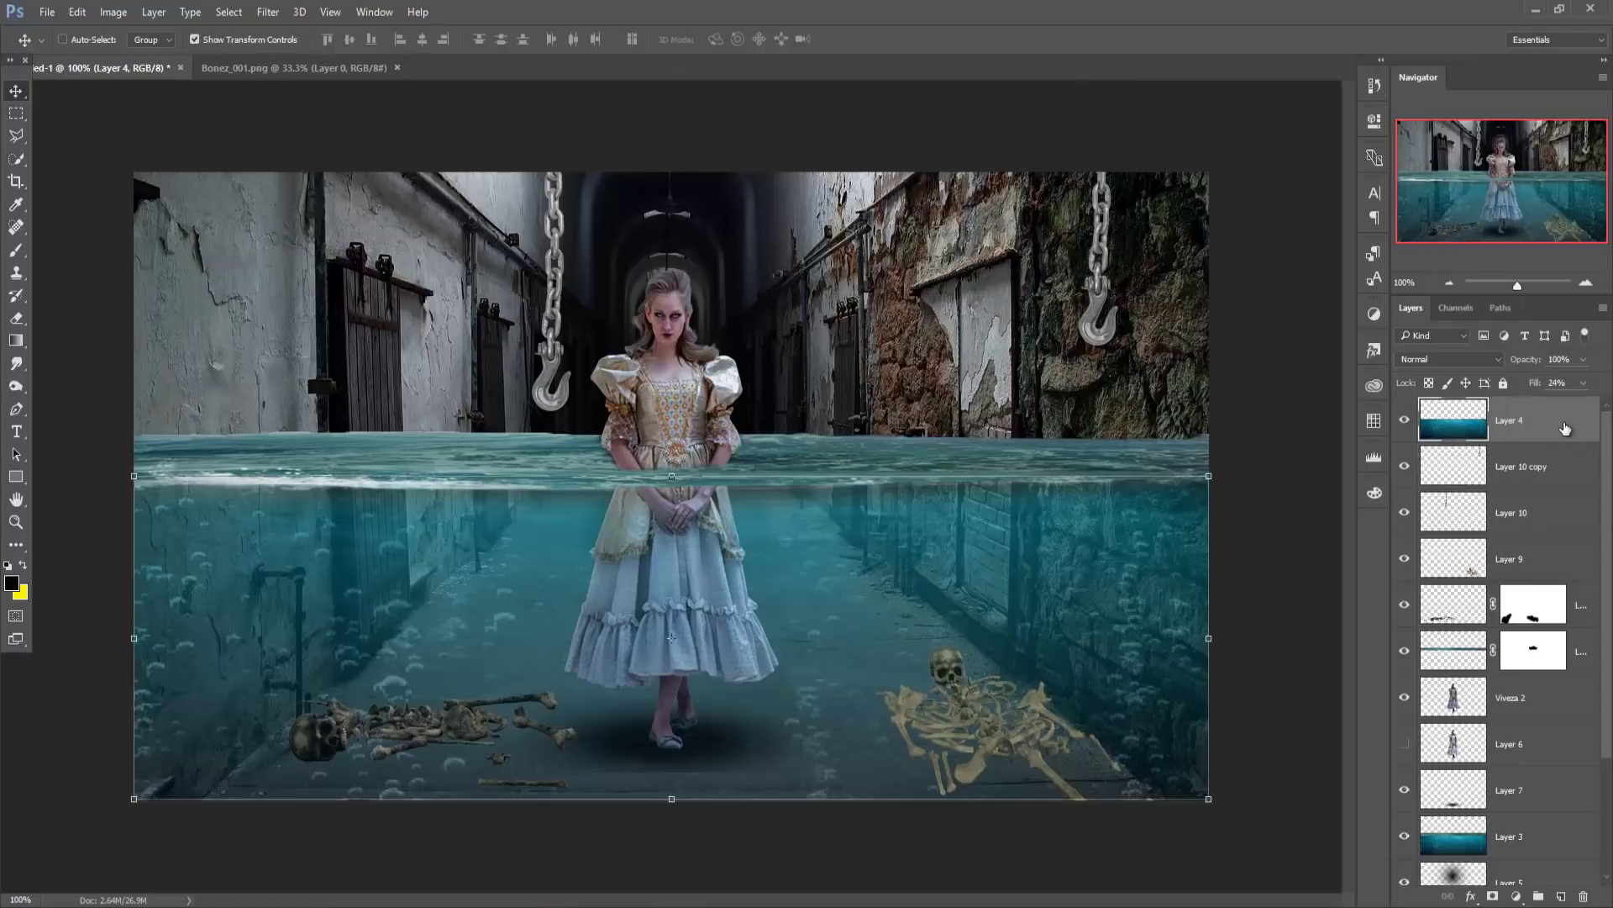
pyautogui.click(1517, 898)
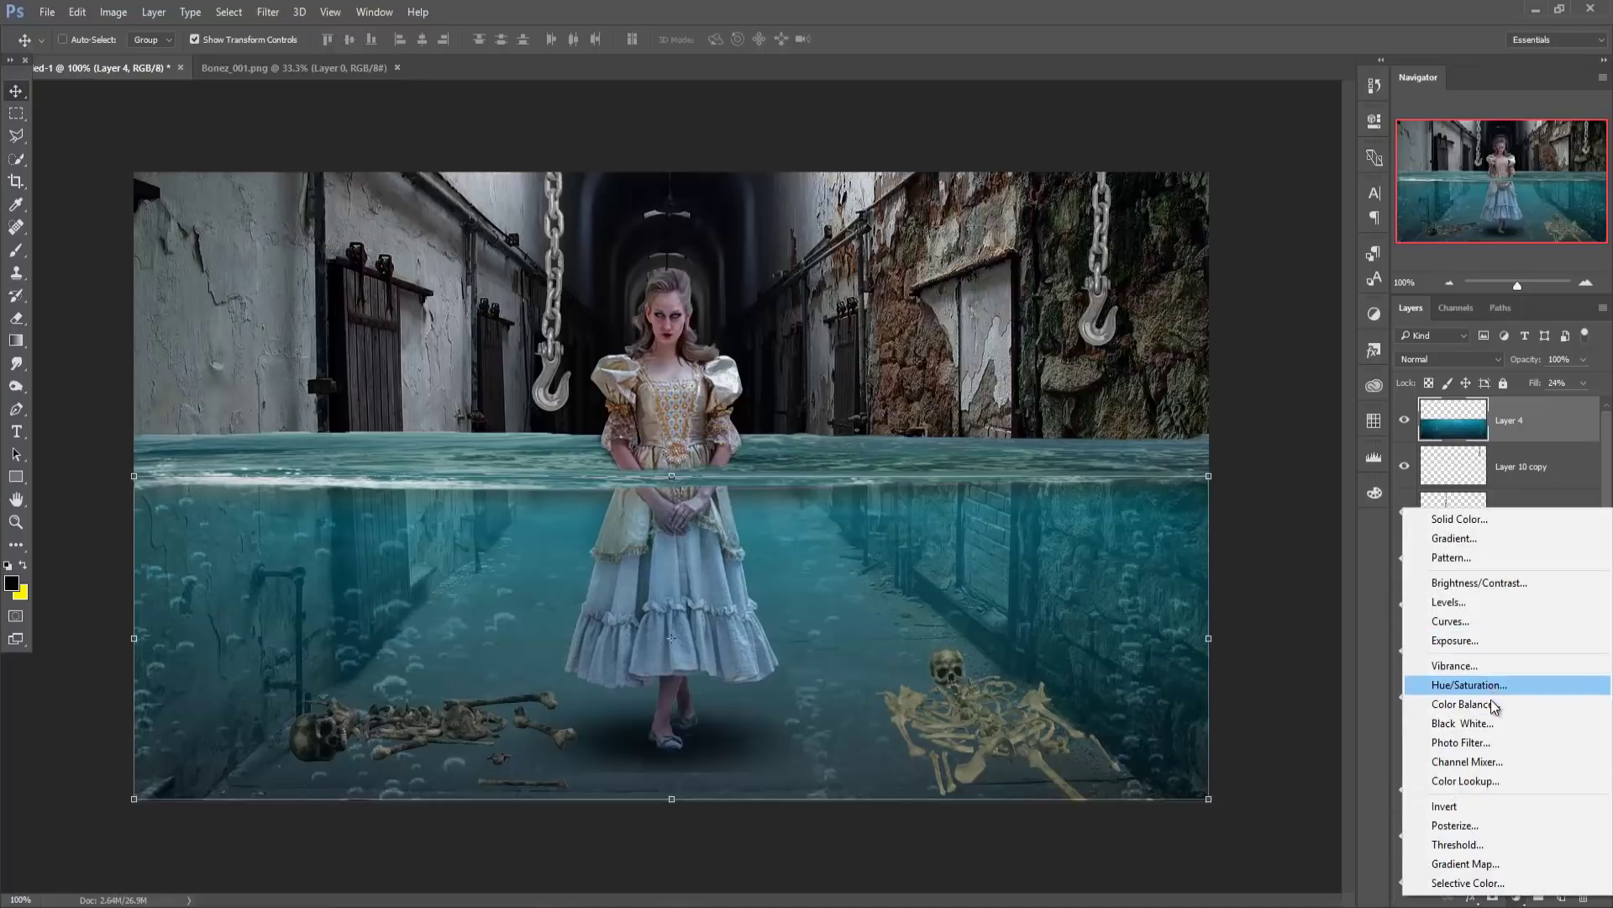
pyautogui.click(1492, 706)
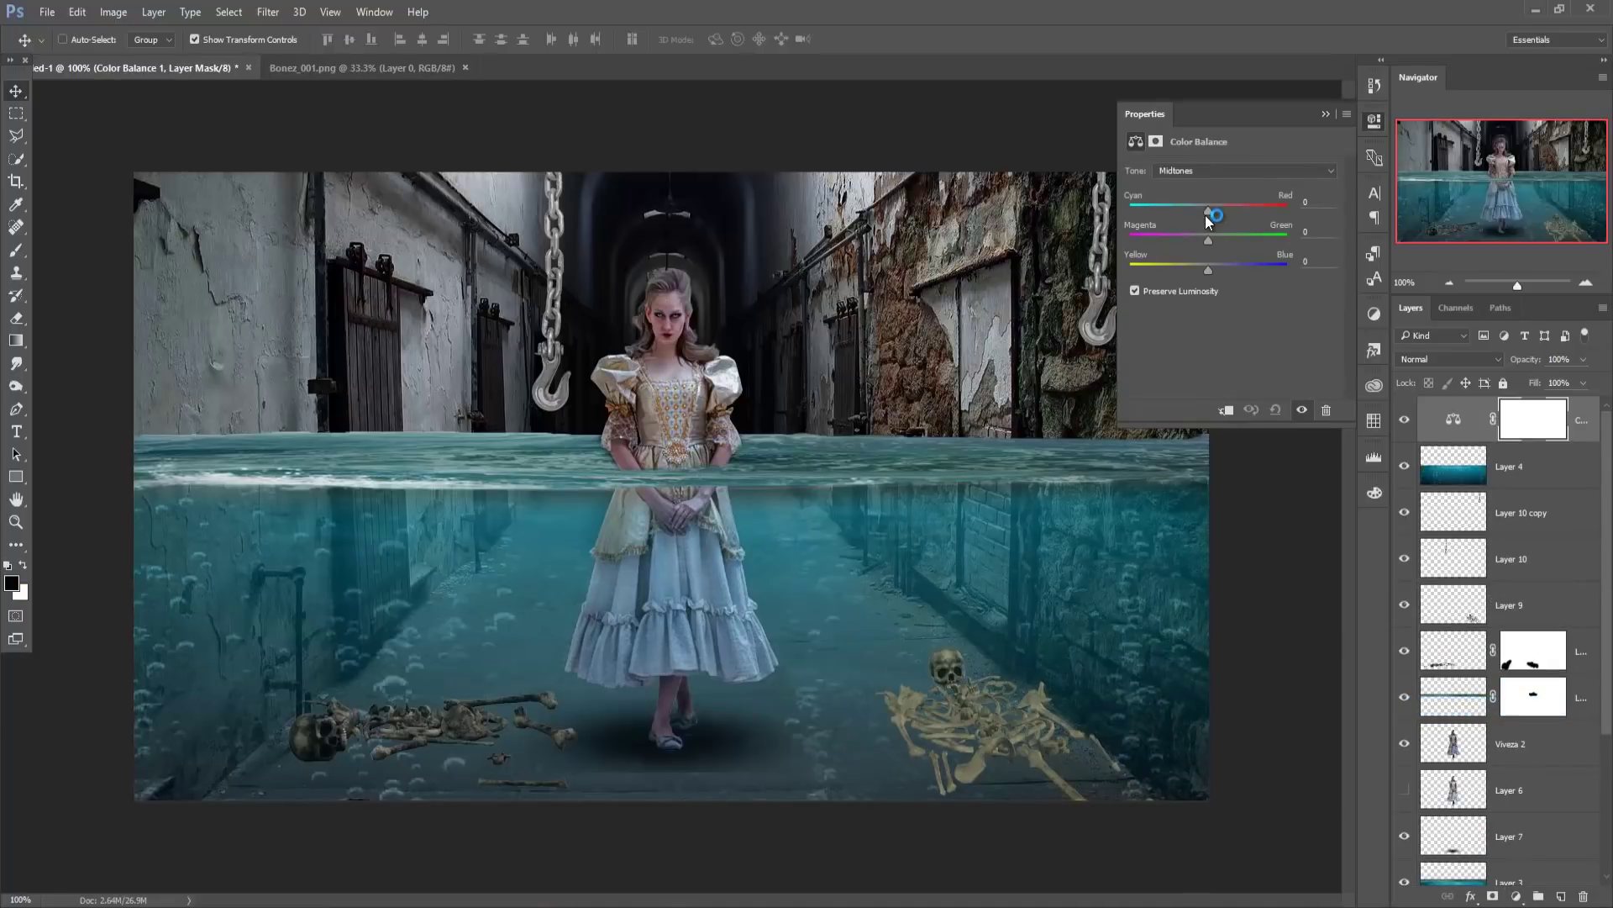
pyautogui.moveTo(1208, 210); pyautogui.dragTo(1210, 209)
pyautogui.moveTo(1232, 205); pyautogui.dragTo(1229, 207)
pyautogui.moveTo(1207, 270); pyautogui.dragTo(1210, 270)
pyautogui.moveTo(1207, 242); pyautogui.dragTo(1218, 242)
pyautogui.click(1324, 115)
# Set the Color Balance midtones to Red +27, Blue +35 and Green +12.
pyautogui.click(1536, 623)
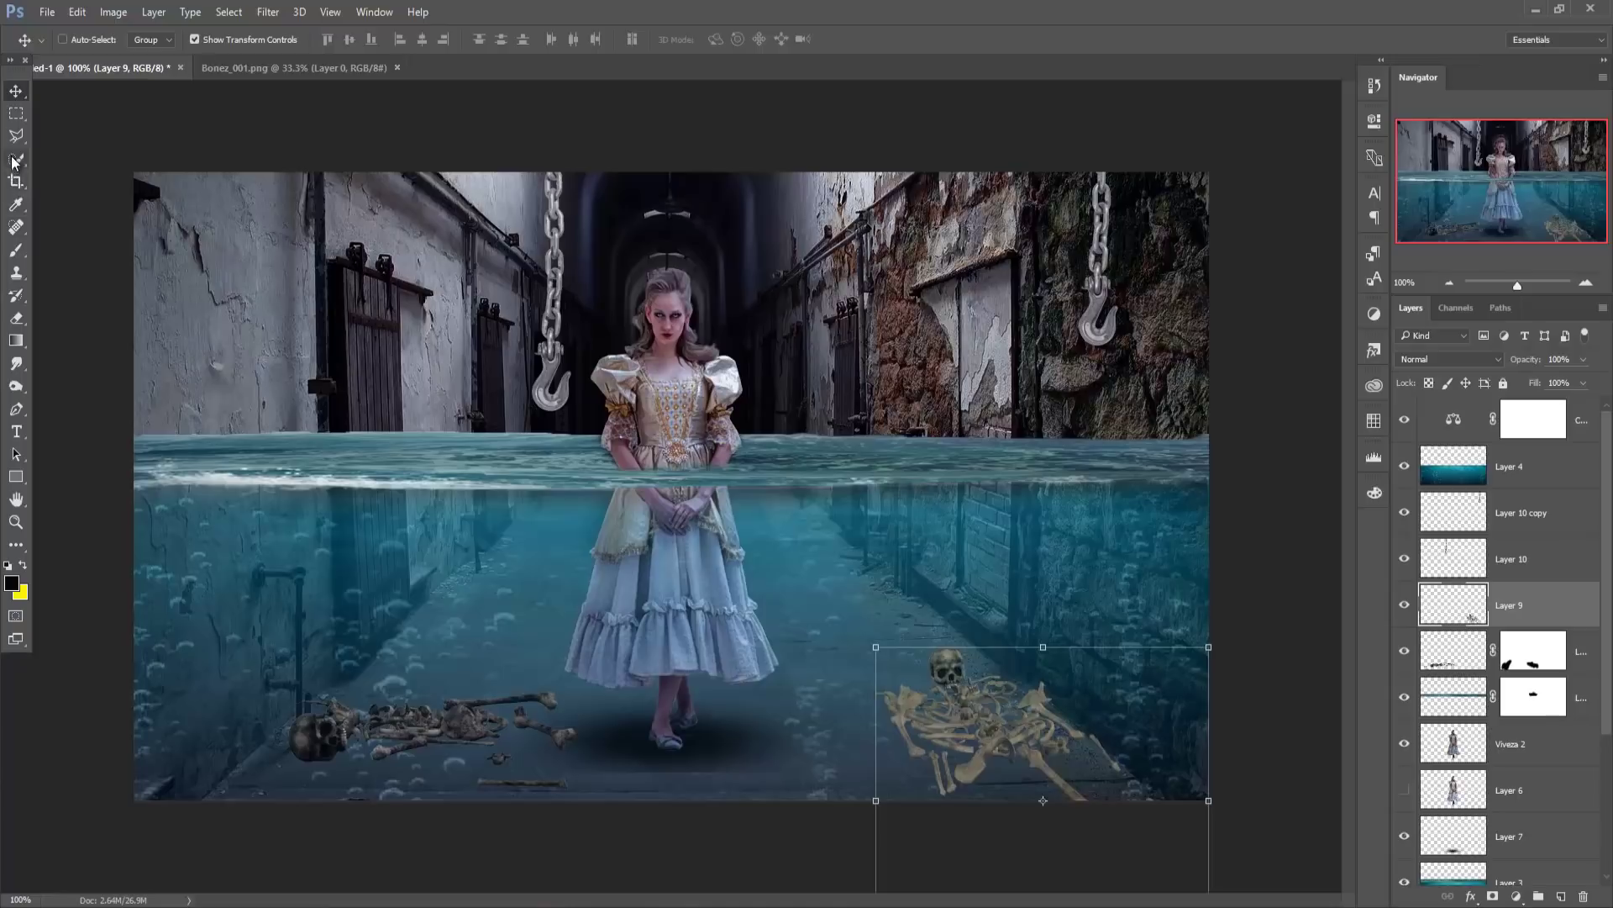
pyautogui.click(14, 252)
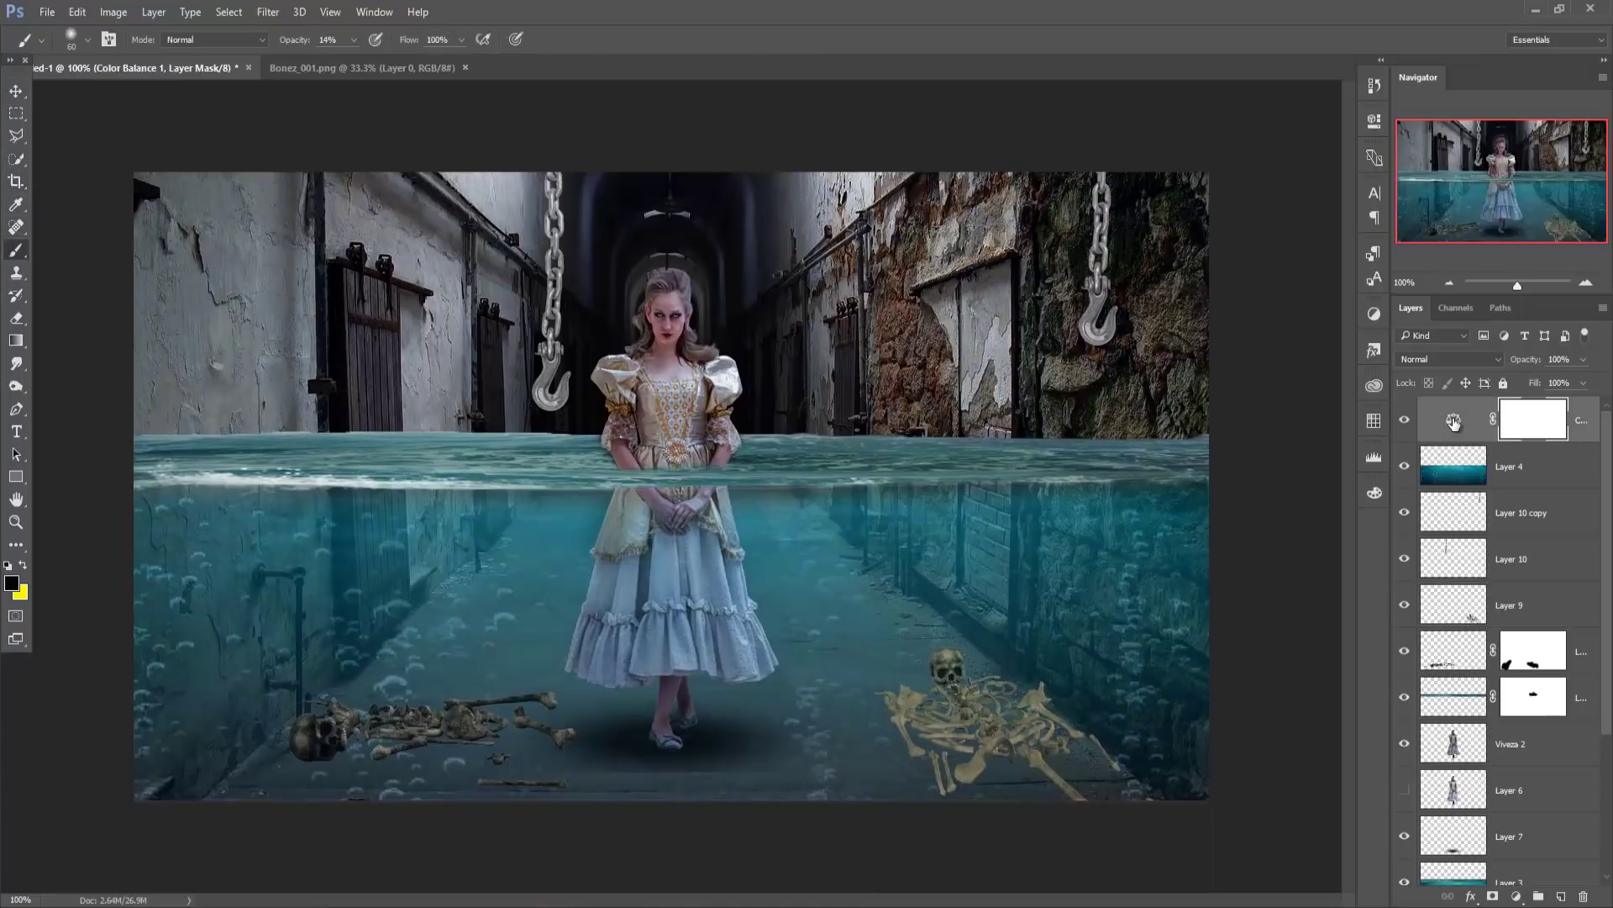
pyautogui.doubleClick(1440, 420)
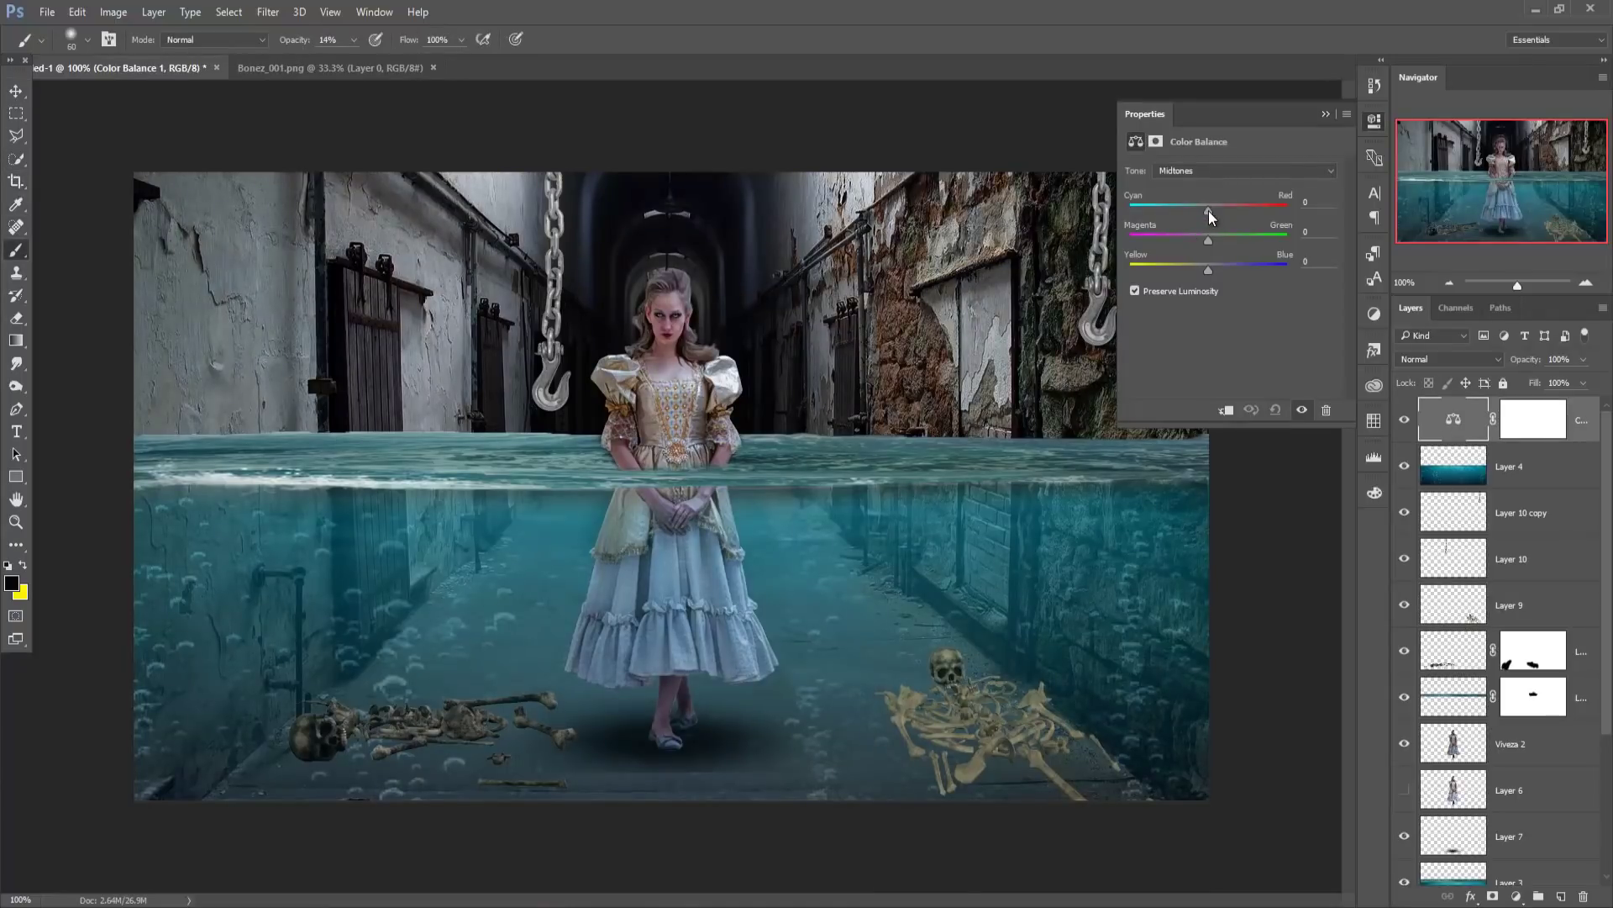
pyautogui.moveTo(1210, 211); pyautogui.dragTo(1231, 211)
pyautogui.moveTo(1208, 270); pyautogui.dragTo(1237, 271)
pyautogui.moveTo(1212, 243); pyautogui.dragTo(1220, 245)
pyautogui.click(1326, 115)
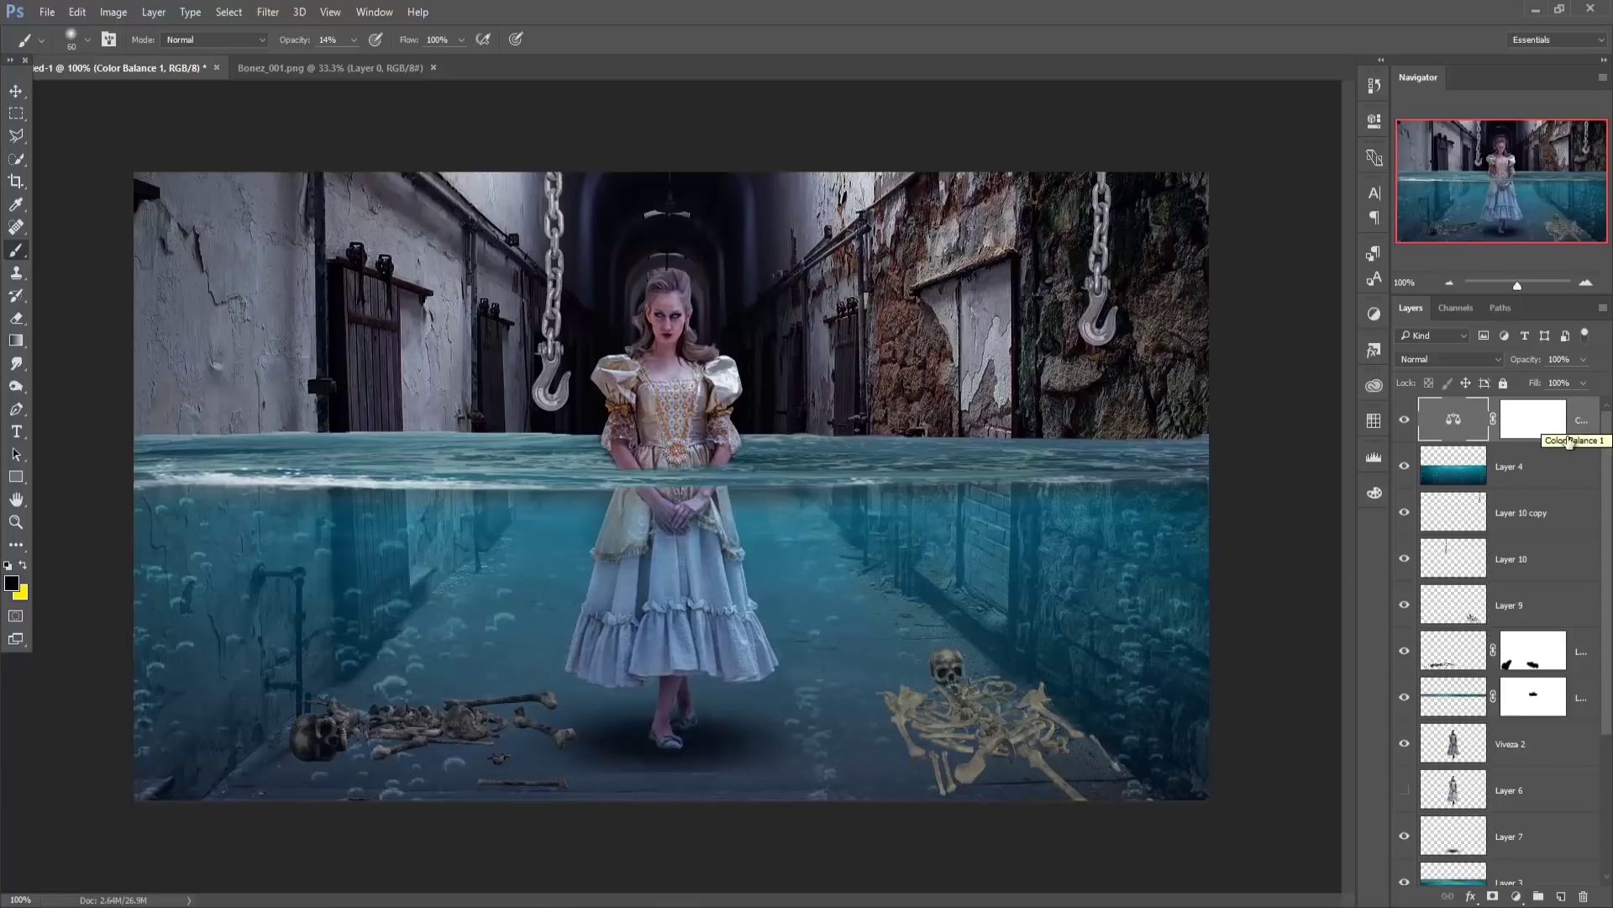
# Paint a soft black shadow under the right skeleton on a new layer.
pyautogui.click(1523, 613)
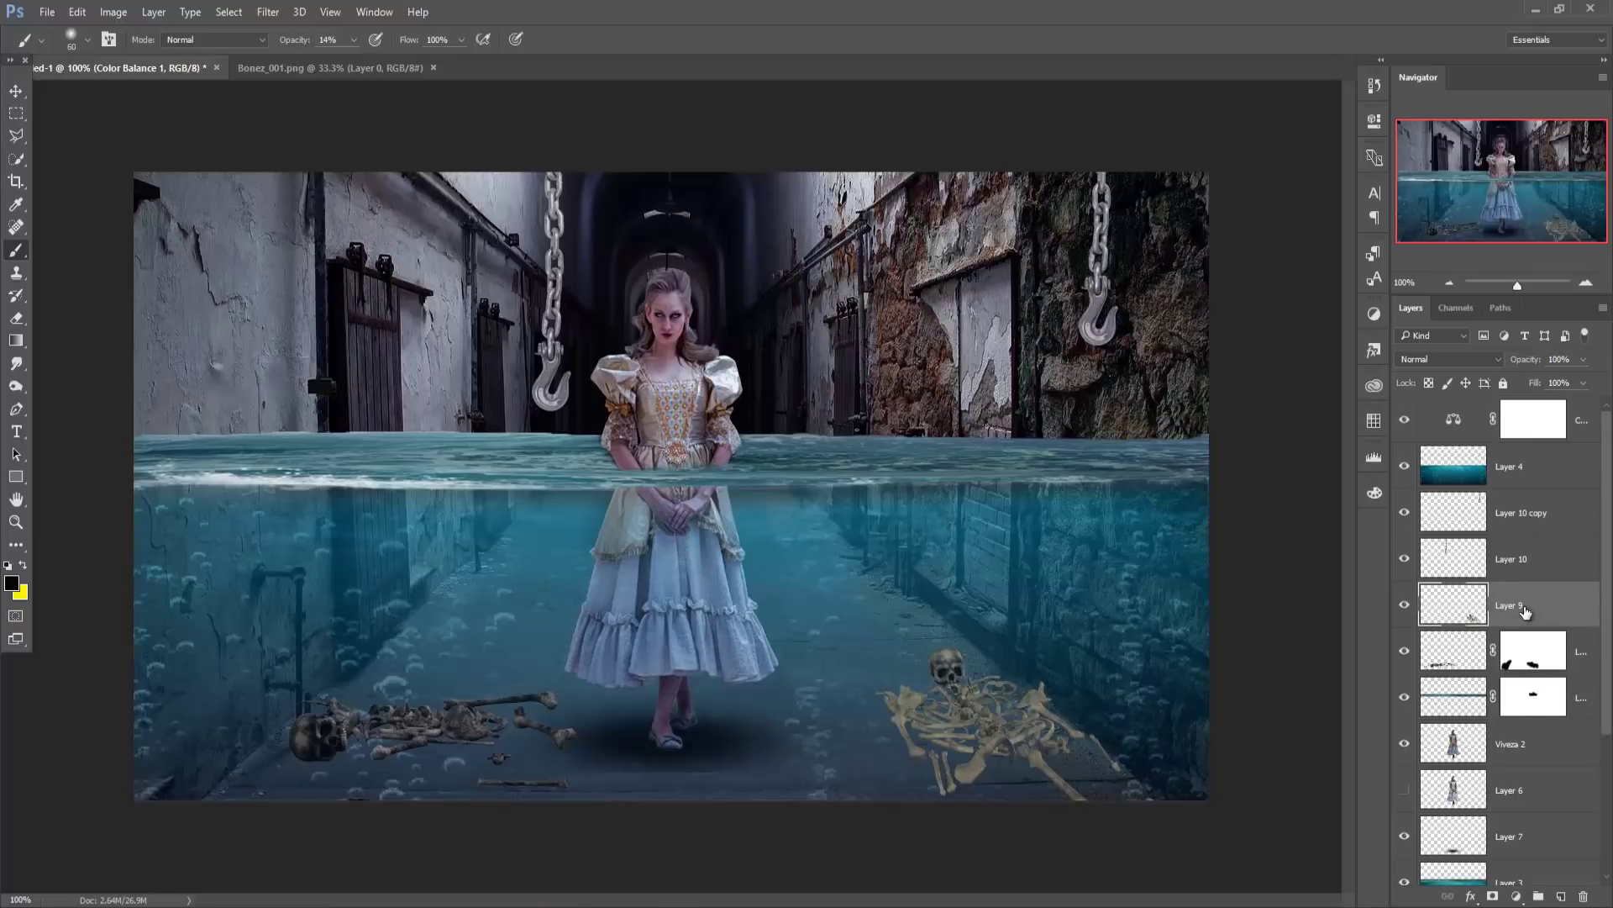
pyautogui.keyDown('ctrl'); pyautogui.click(1560, 896); pyautogui.keyUp('ctrl')
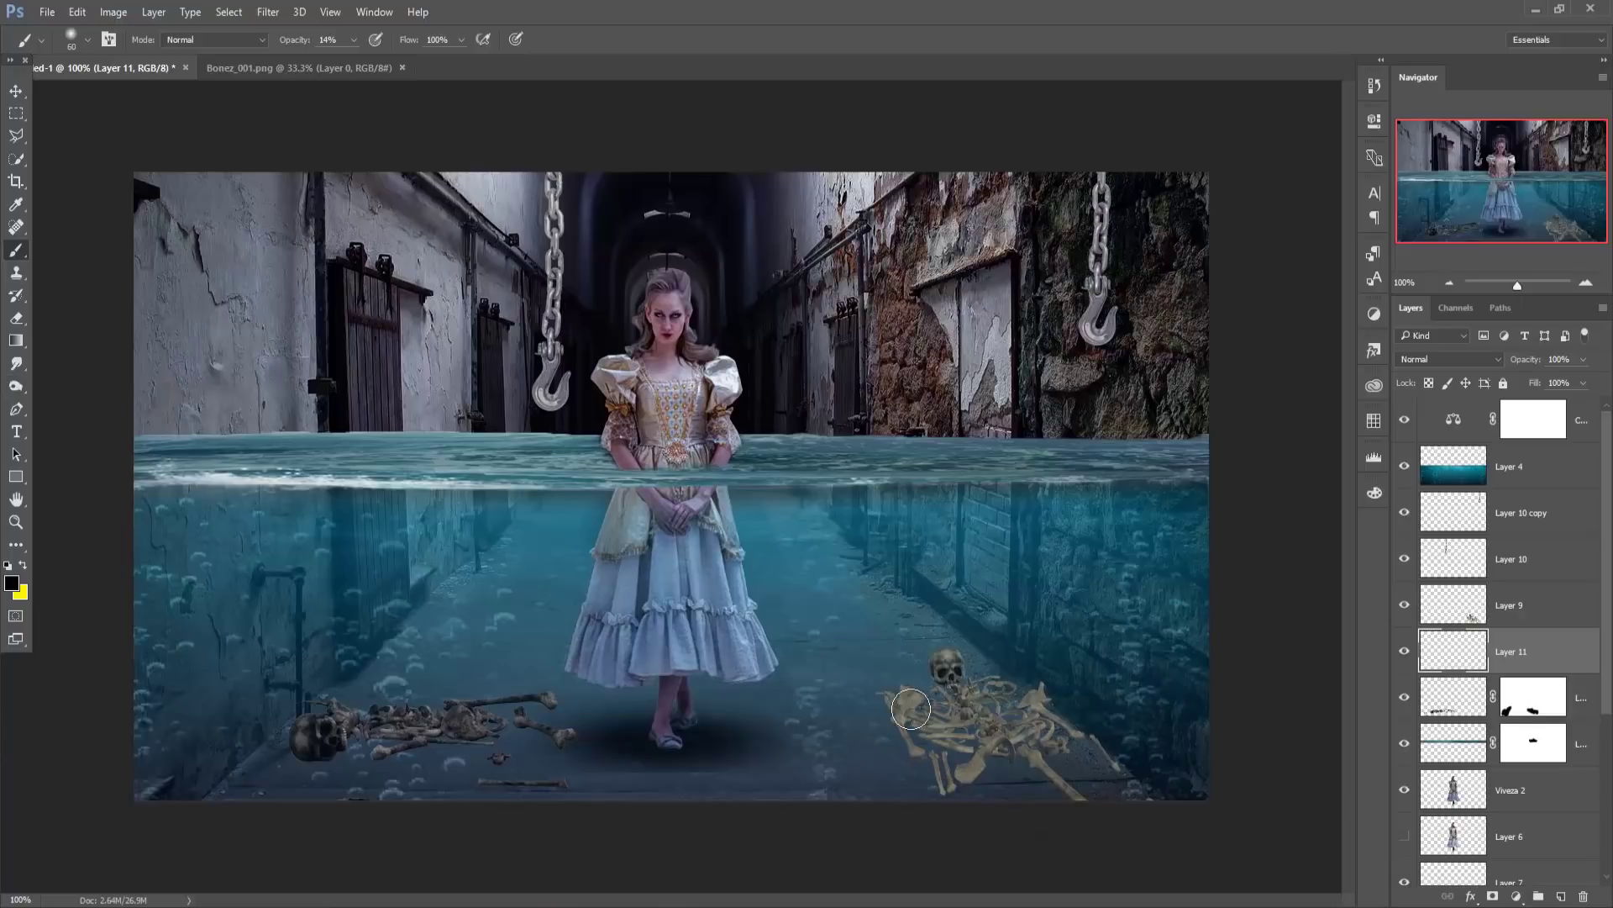
pyautogui.moveTo(941, 729)
pyautogui.mouseDown()
pyautogui.moveTo(999, 717)
pyautogui.moveTo(966, 780)
pyautogui.moveTo(1045, 744)
pyautogui.moveTo(993, 686)
pyautogui.mouseUp()
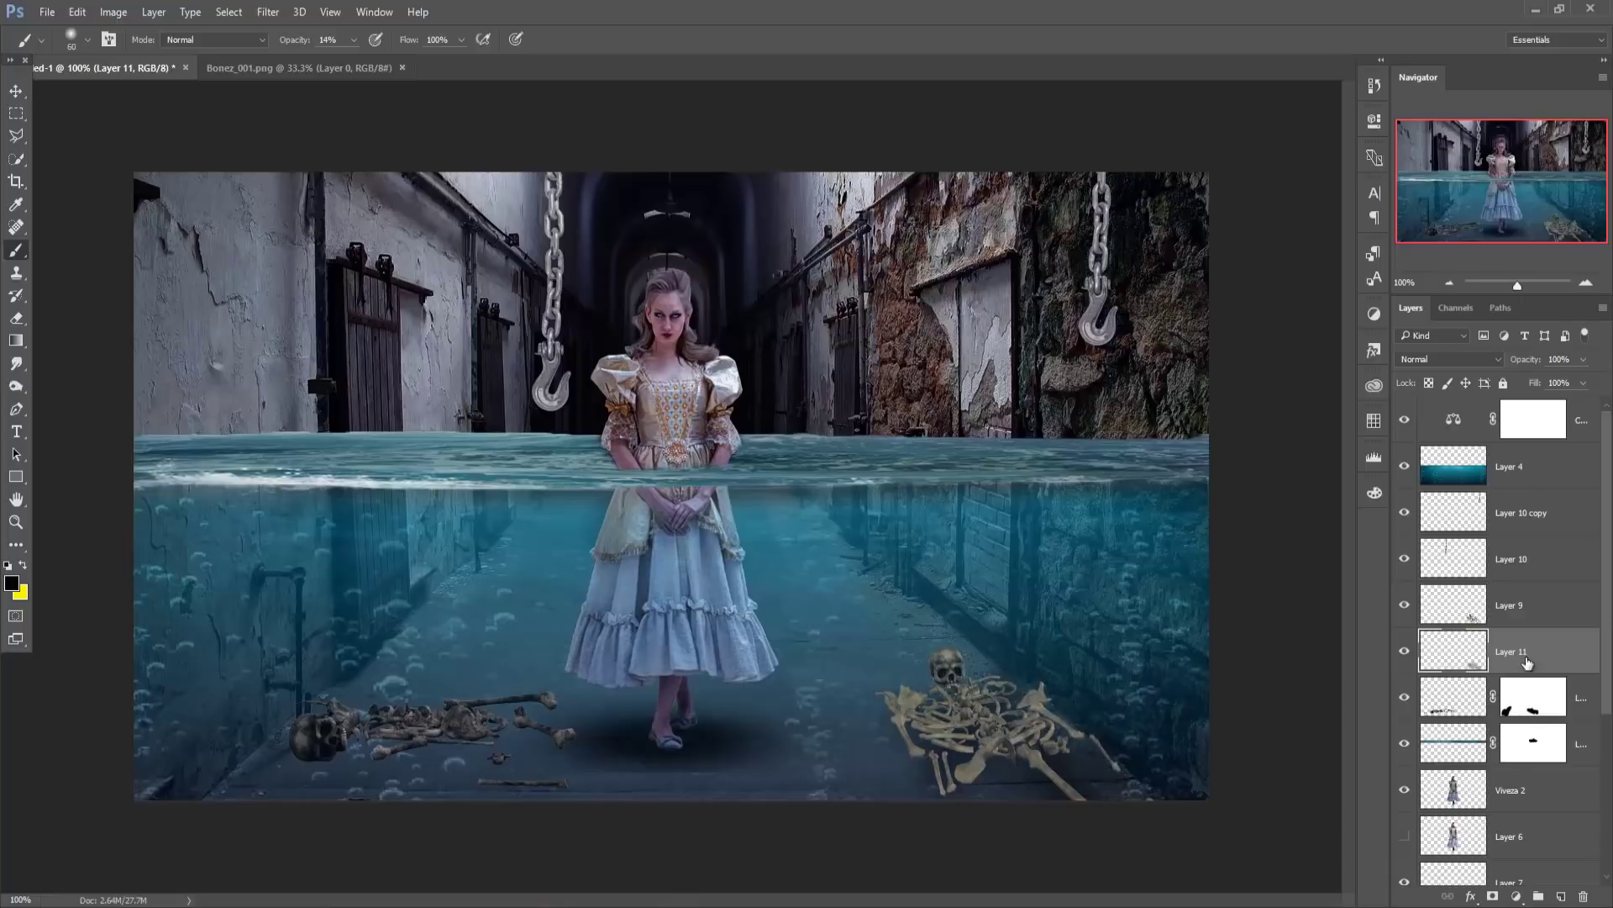
# Paint a dark shadow beneath the left skeleton's skull on another new layer.
pyautogui.click(1533, 614)
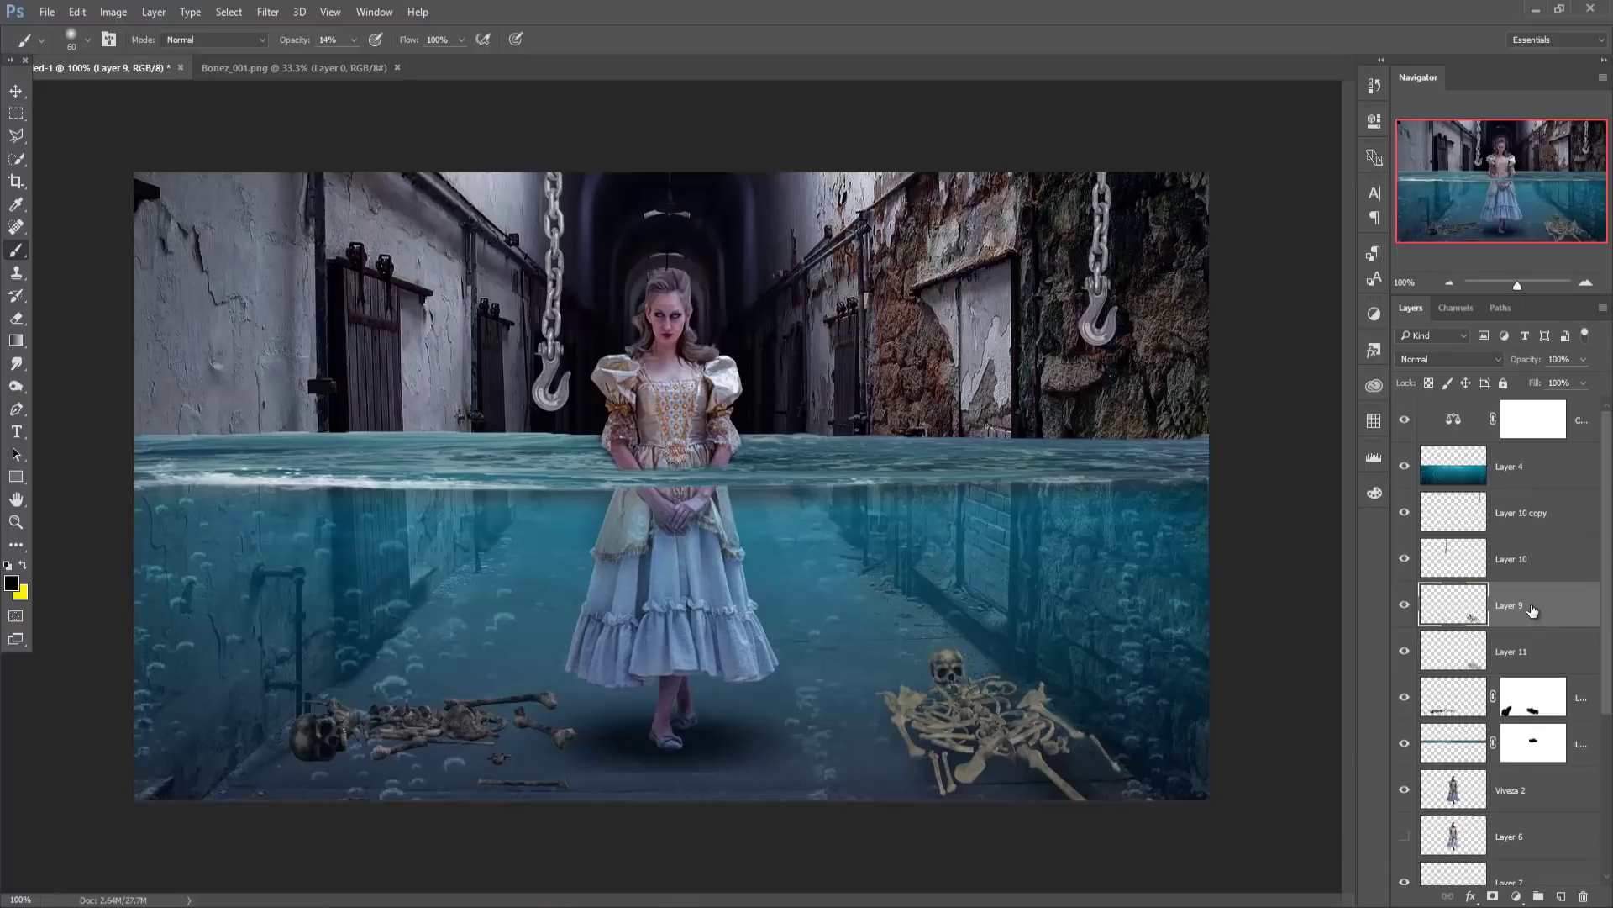
pyautogui.click(1583, 704)
pyautogui.click(1582, 756)
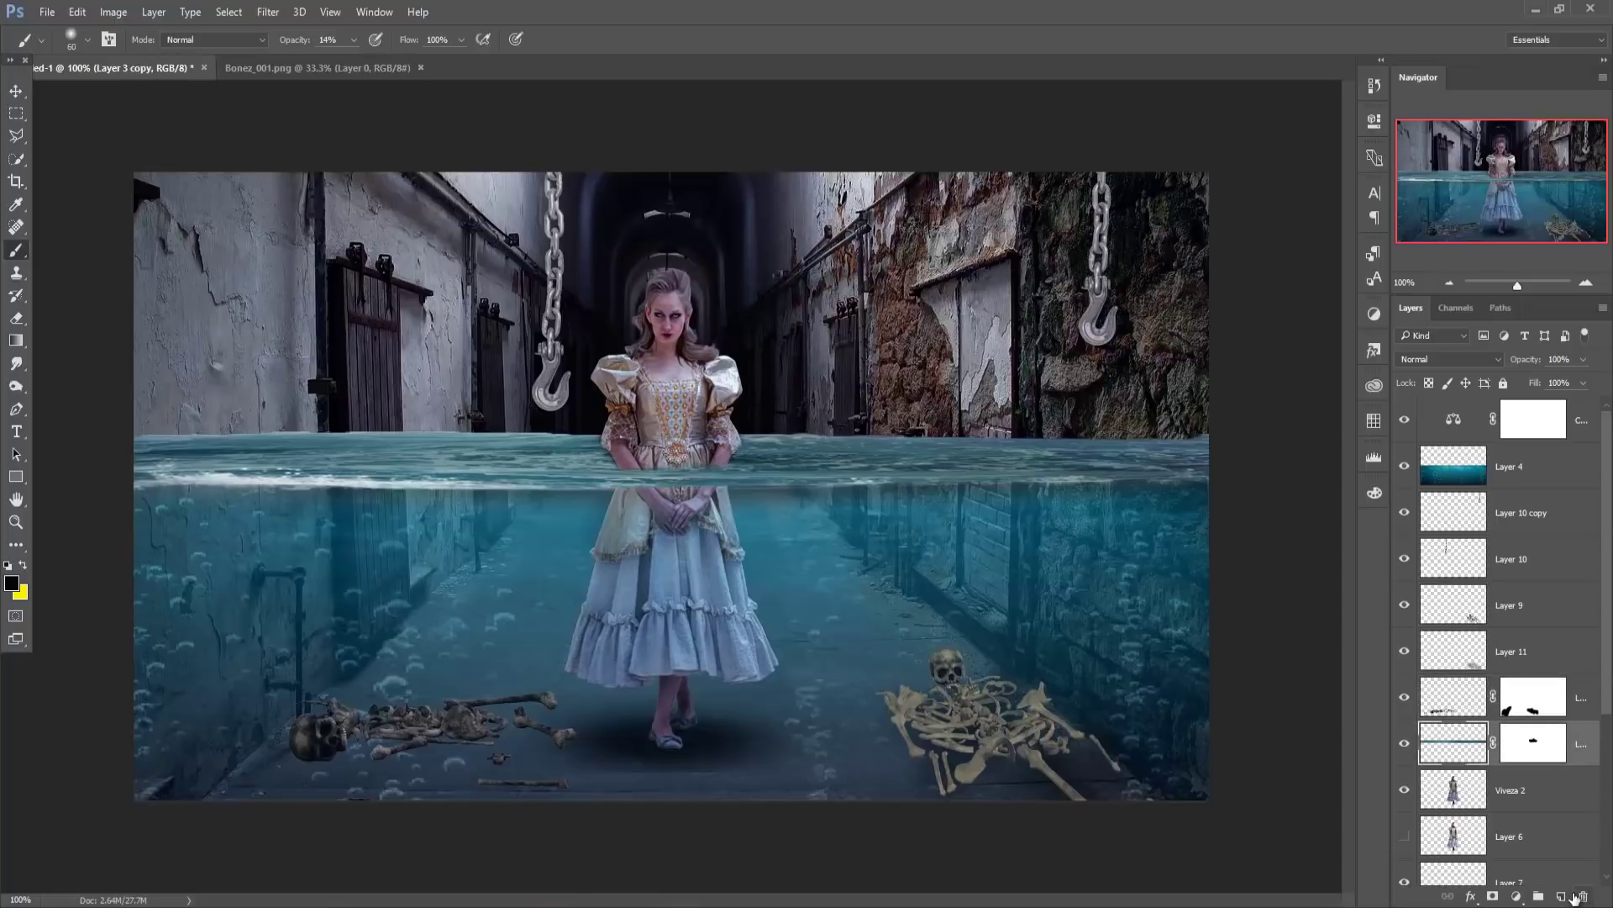
pyautogui.click(1571, 896)
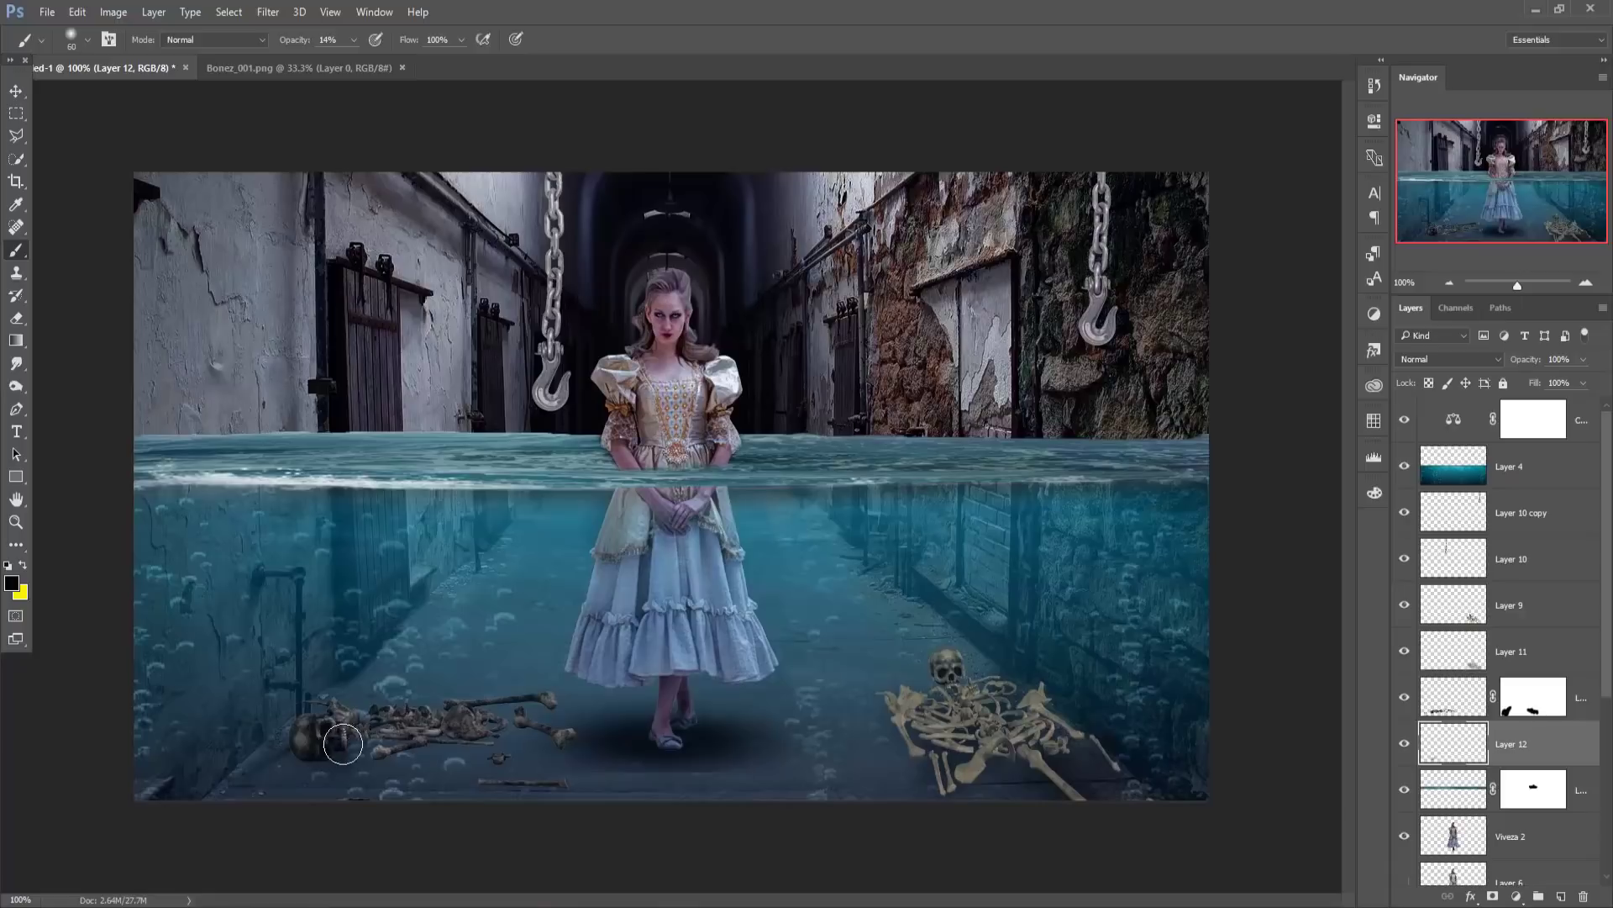
pyautogui.moveTo(343, 743)
pyautogui.mouseDown()
pyautogui.moveTo(441, 733)
pyautogui.moveTo(490, 749)
pyautogui.mouseUp()
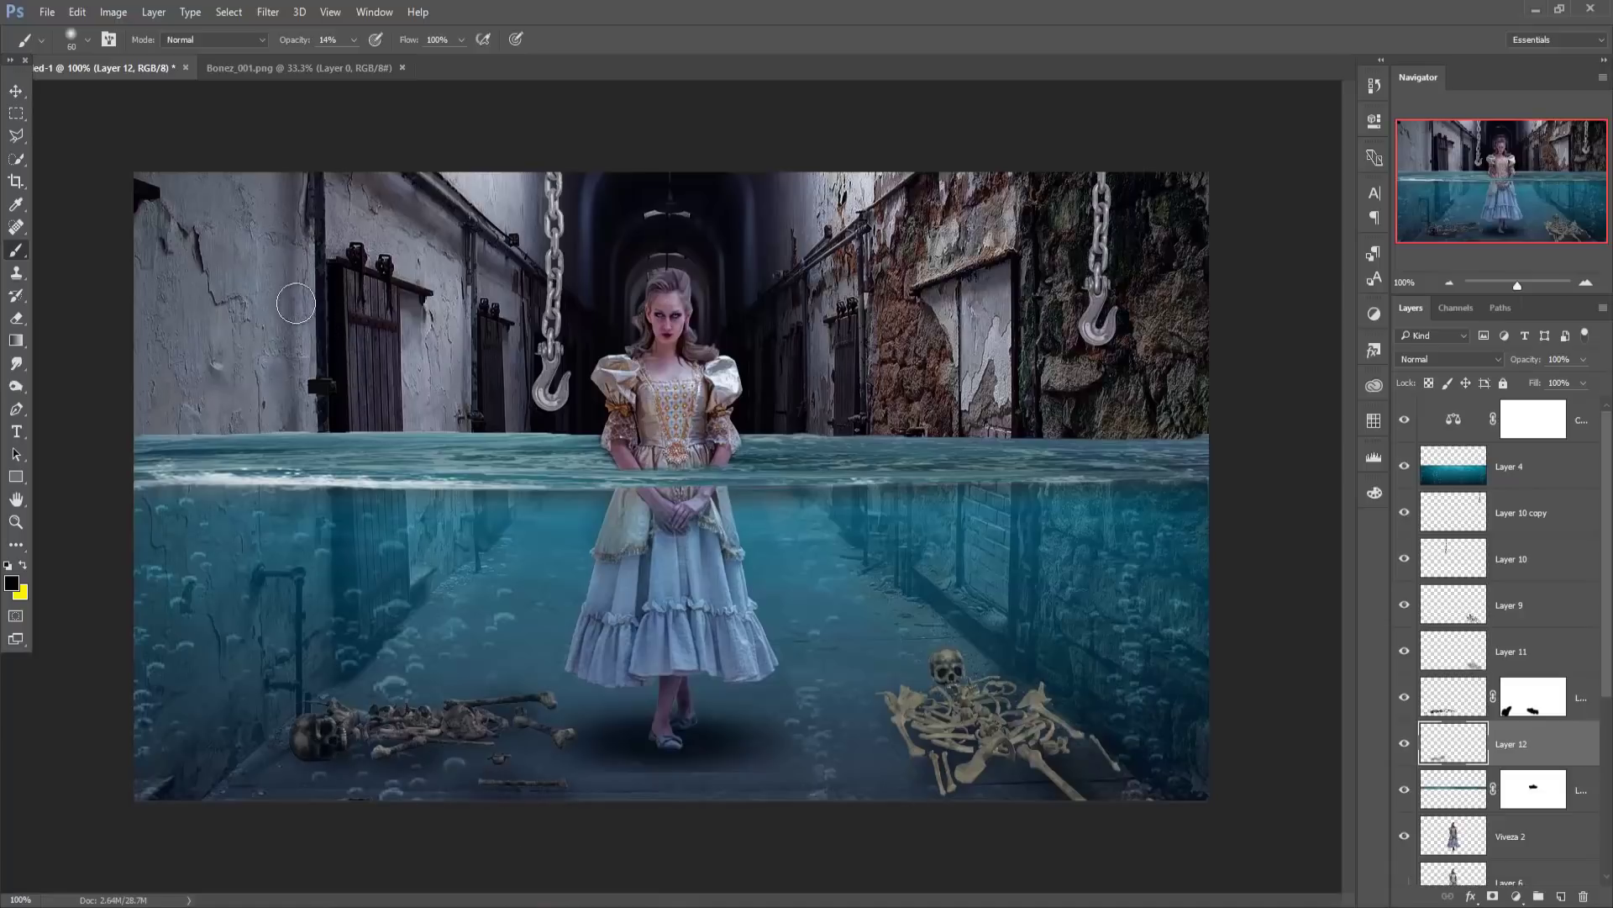
pyautogui.click(18, 97)
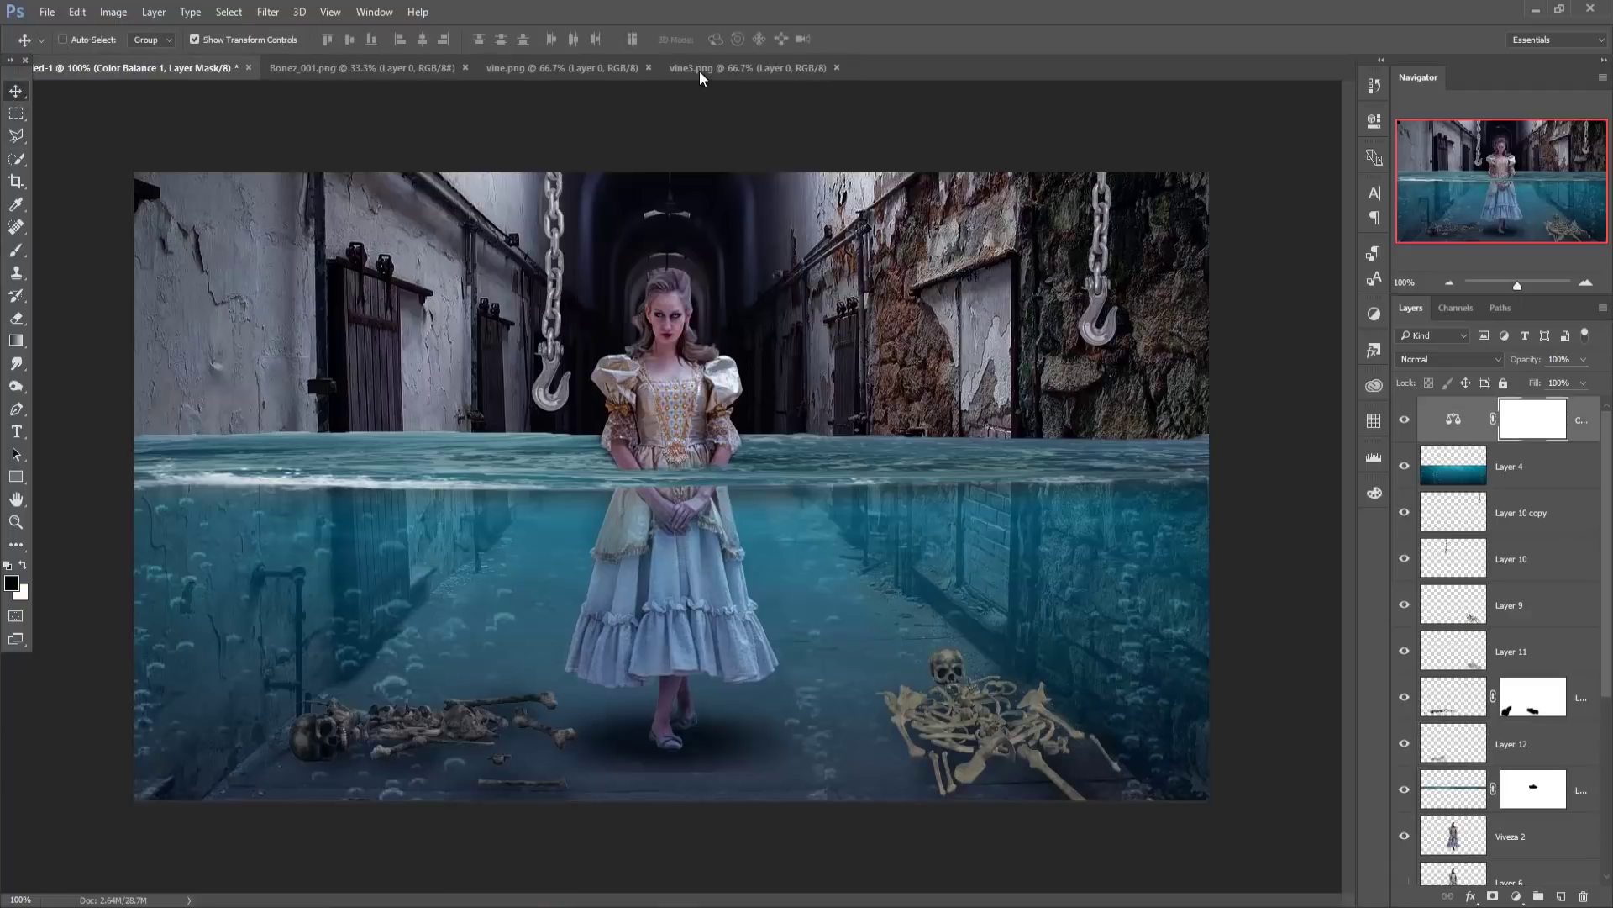
# Copy the vine image into the composite as a new layer.
pyautogui.click(698, 67)
pyautogui.moveTo(728, 68)
pyautogui.mouseDown()
pyautogui.moveTo(707, 139)
pyautogui.moveTo(906, 142)
pyautogui.mouseUp()
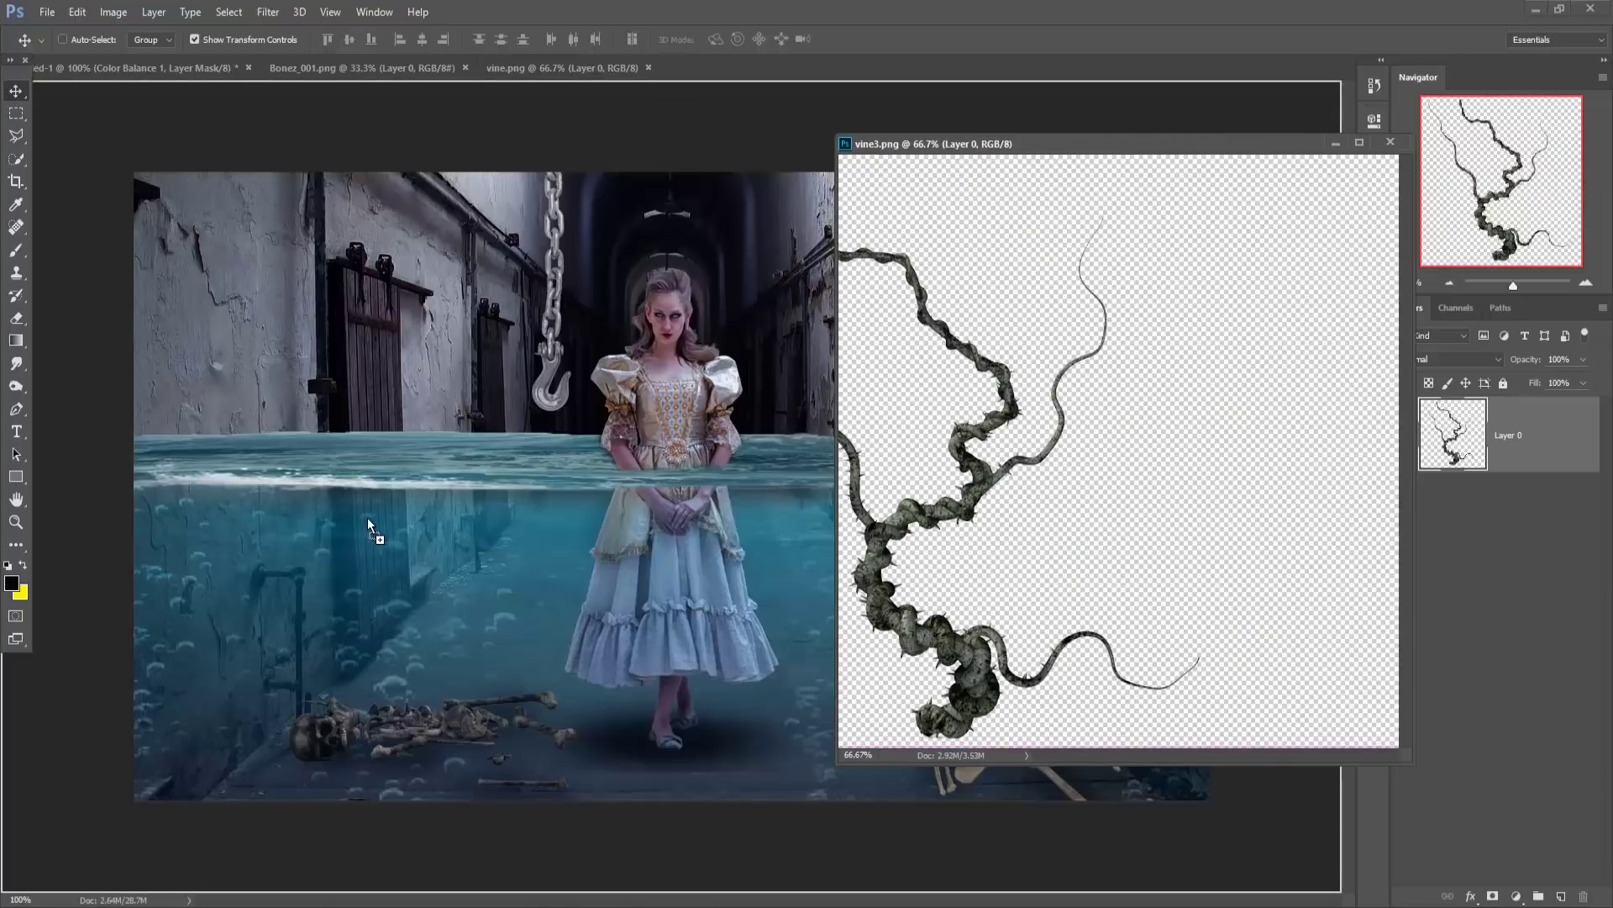
pyautogui.moveTo(1084, 515); pyautogui.dragTo(502, 506)
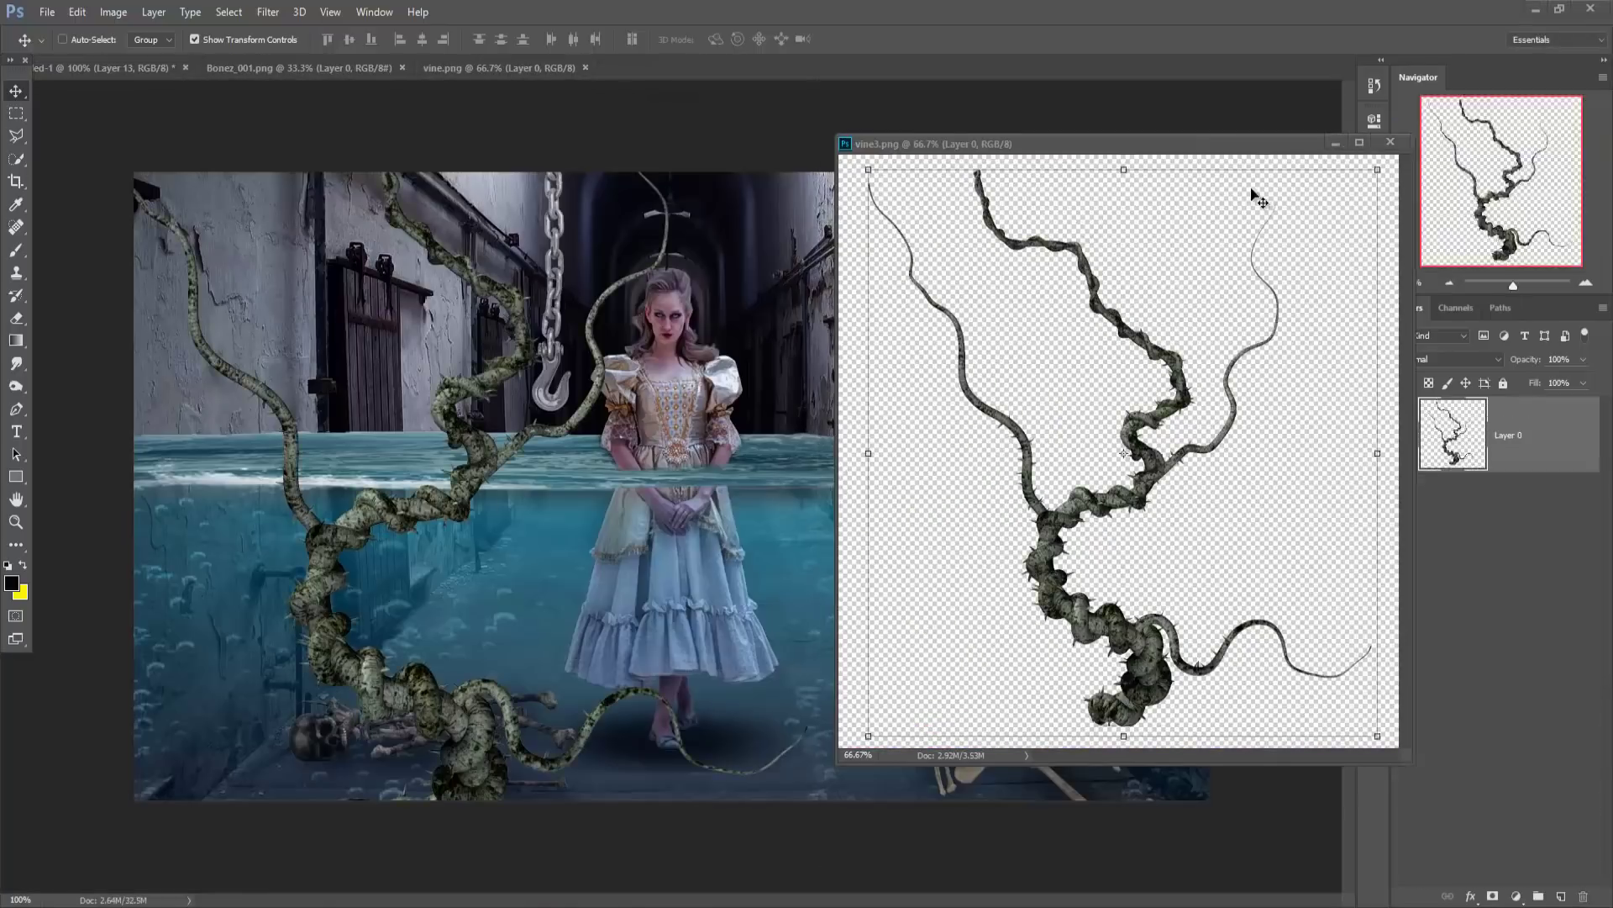
pyautogui.click(1390, 142)
# Scale the vine to about 82% and run it up the left edge over the left skeleton.
pyautogui.moveTo(504, 402)
pyautogui.mouseDown()
pyautogui.moveTo(362, 343)
pyautogui.moveTo(264, 412)
pyautogui.mouseUp()
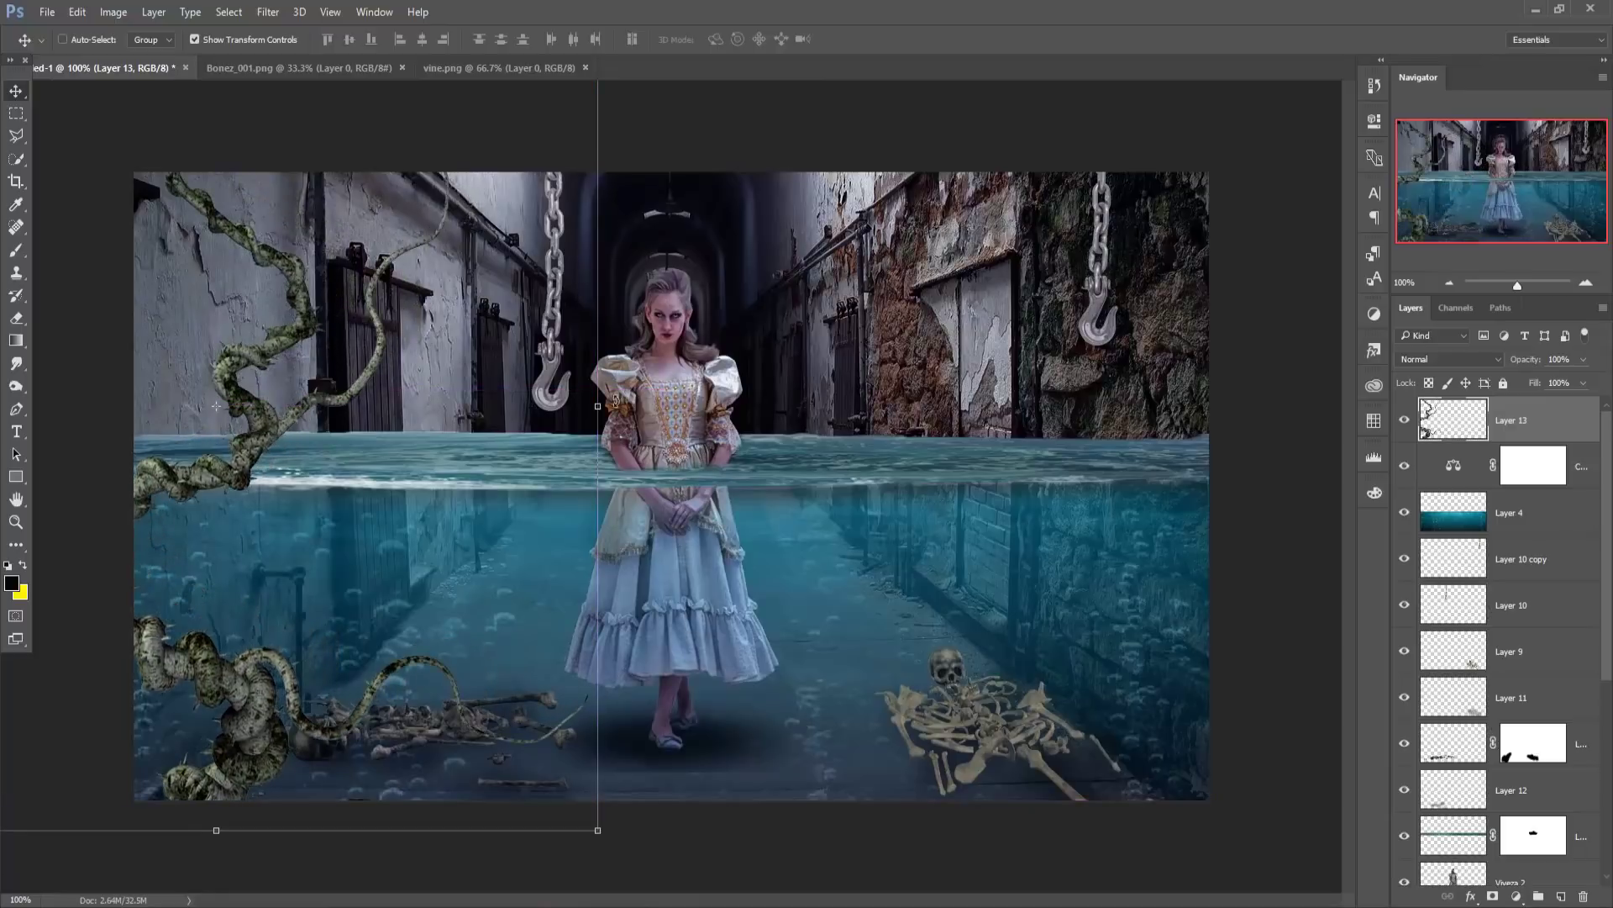
pyautogui.moveTo(548, 432); pyautogui.dragTo(602, 432)
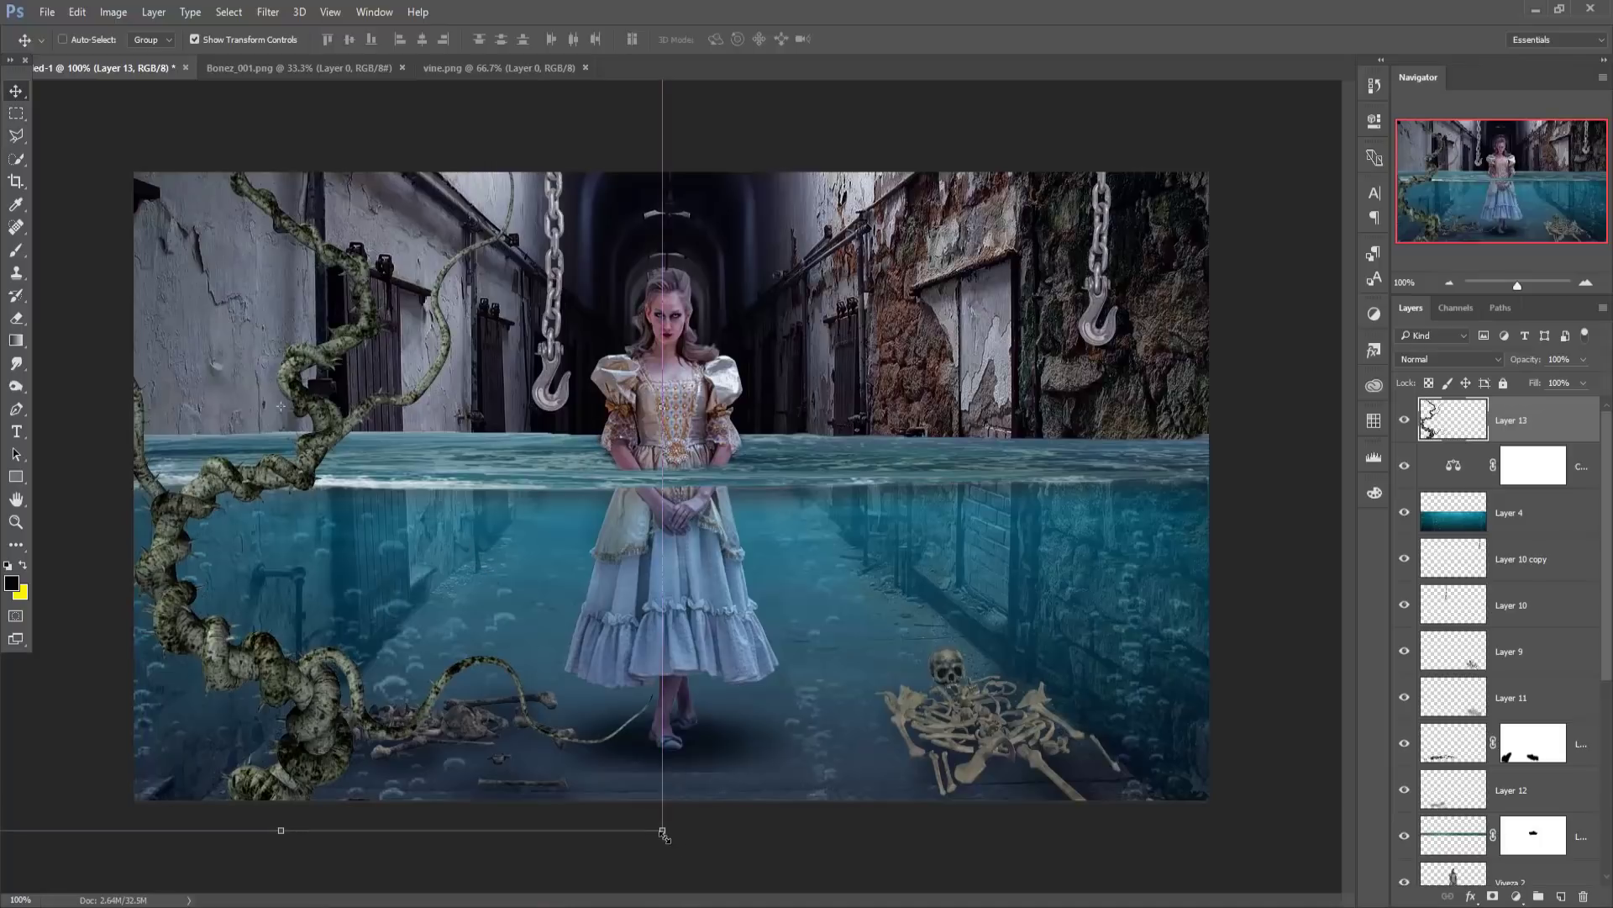
pyautogui.moveTo(661, 832); pyautogui.dragTo(649, 861)
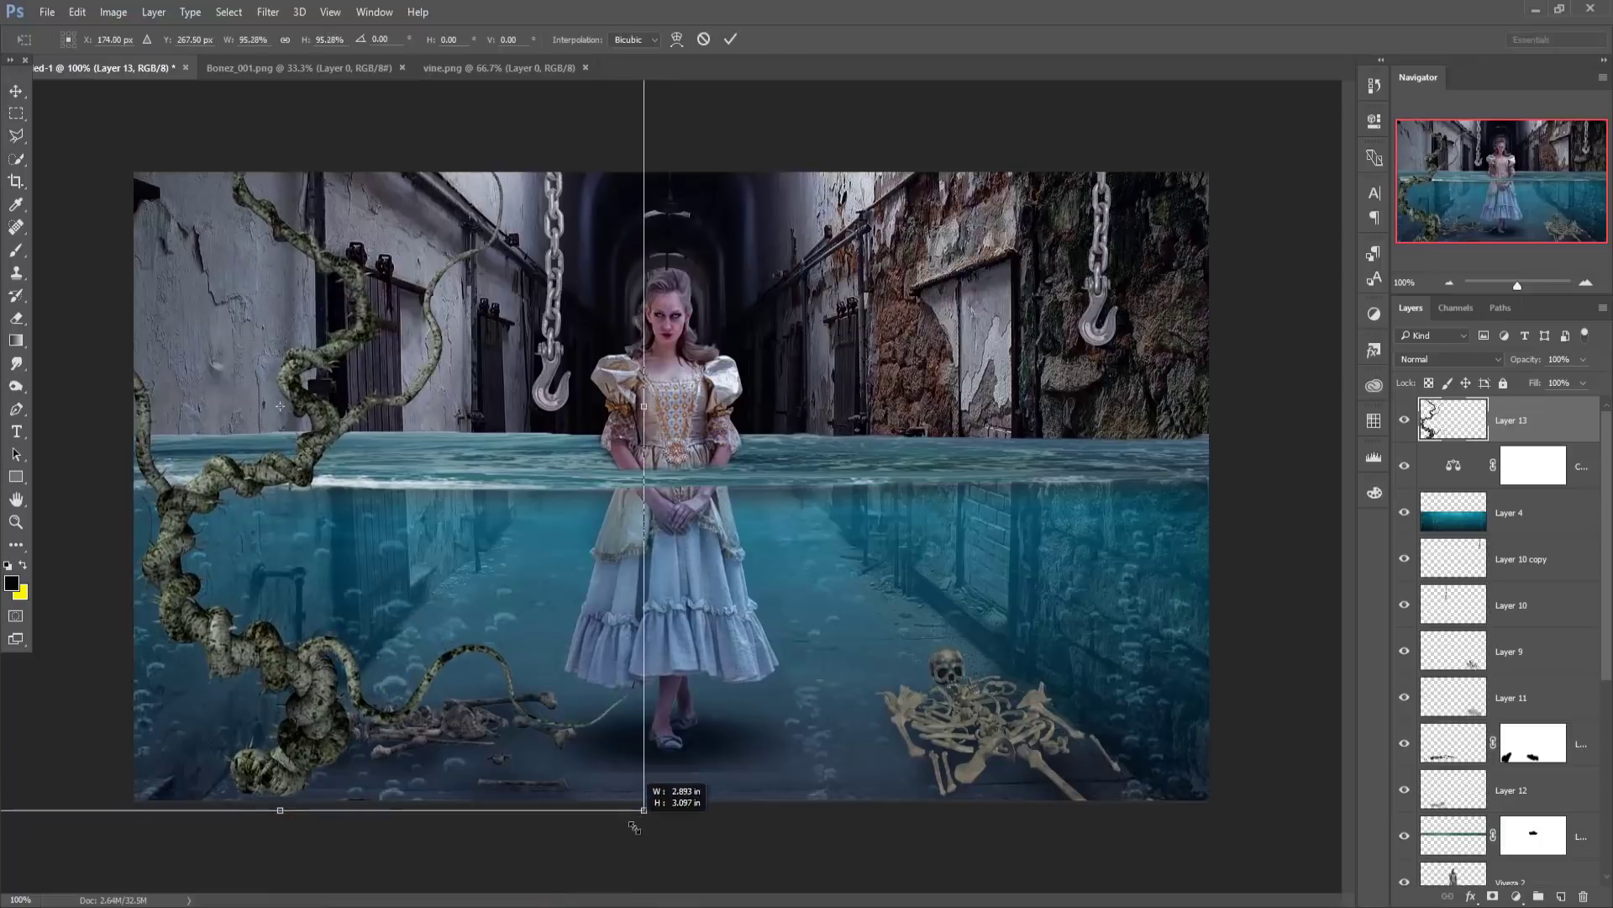
pyautogui.moveTo(496, 454); pyautogui.dragTo(814, 623)
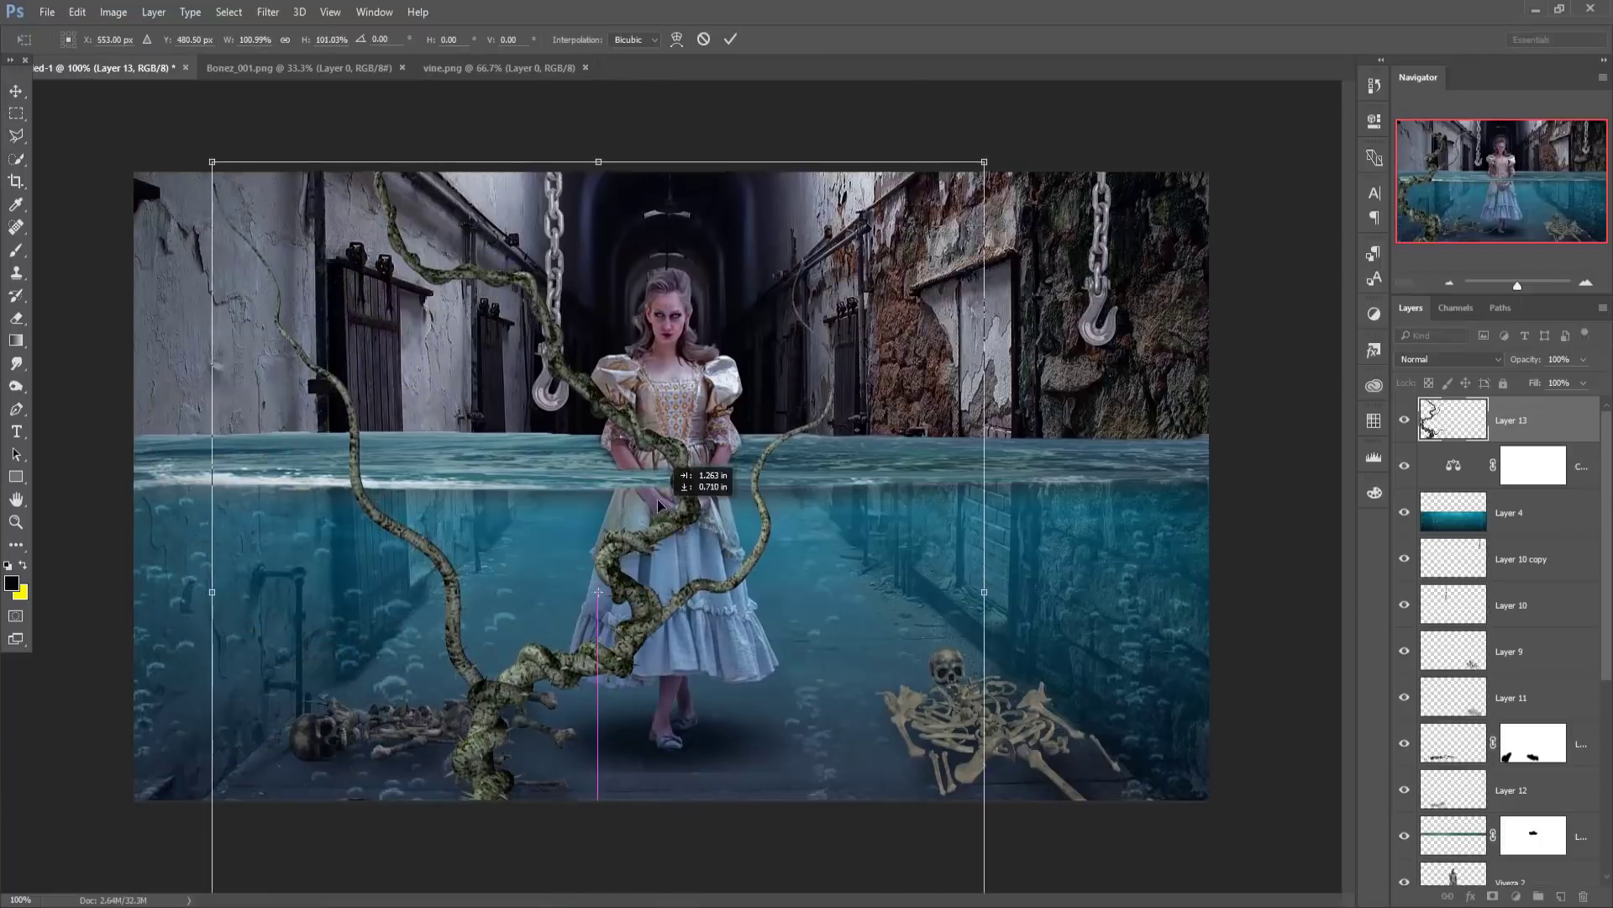
pyautogui.moveTo(981, 153); pyautogui.dragTo(864, 287)
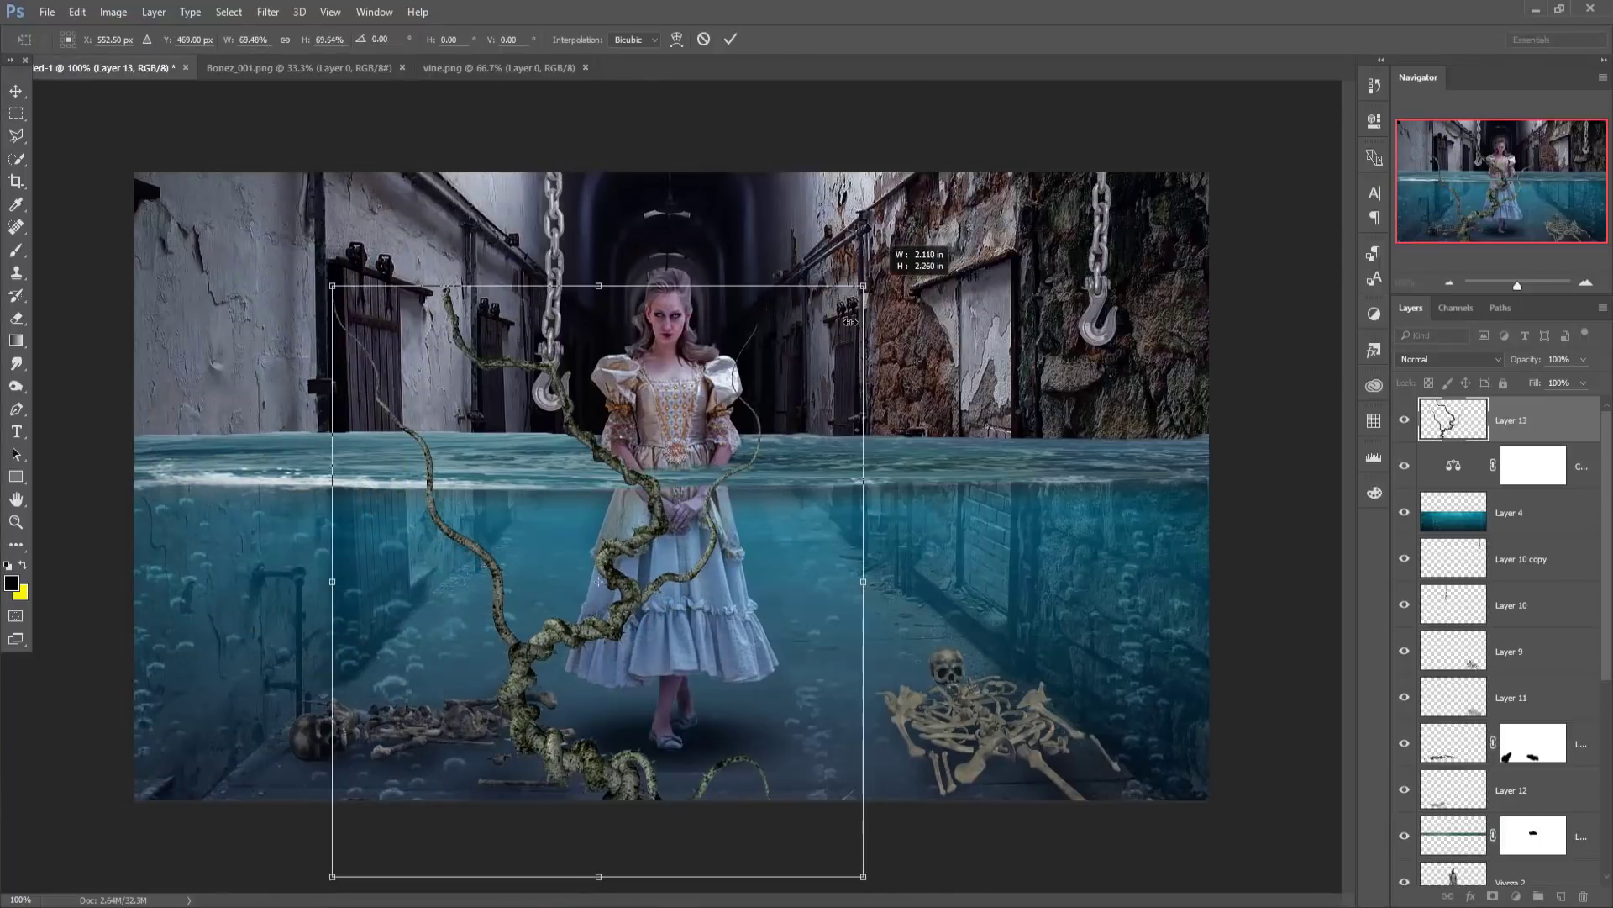
pyautogui.moveTo(577, 514)
pyautogui.mouseDown()
pyautogui.moveTo(391, 435)
pyautogui.moveTo(366, 479)
pyautogui.mouseUp()
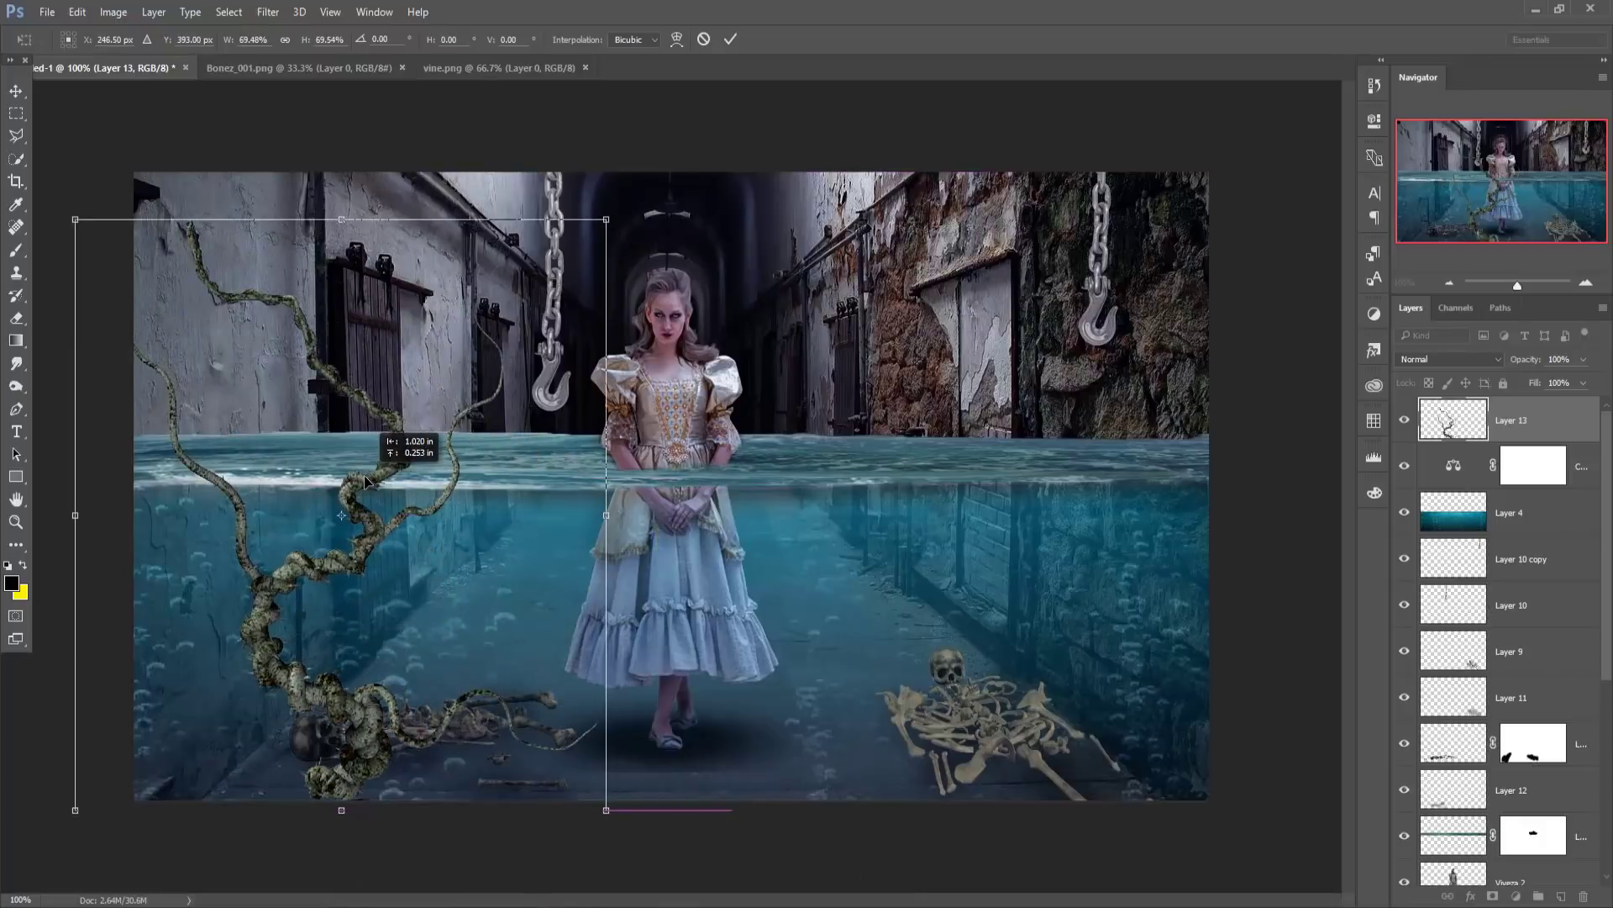
pyautogui.moveTo(366, 480); pyautogui.dragTo(373, 476)
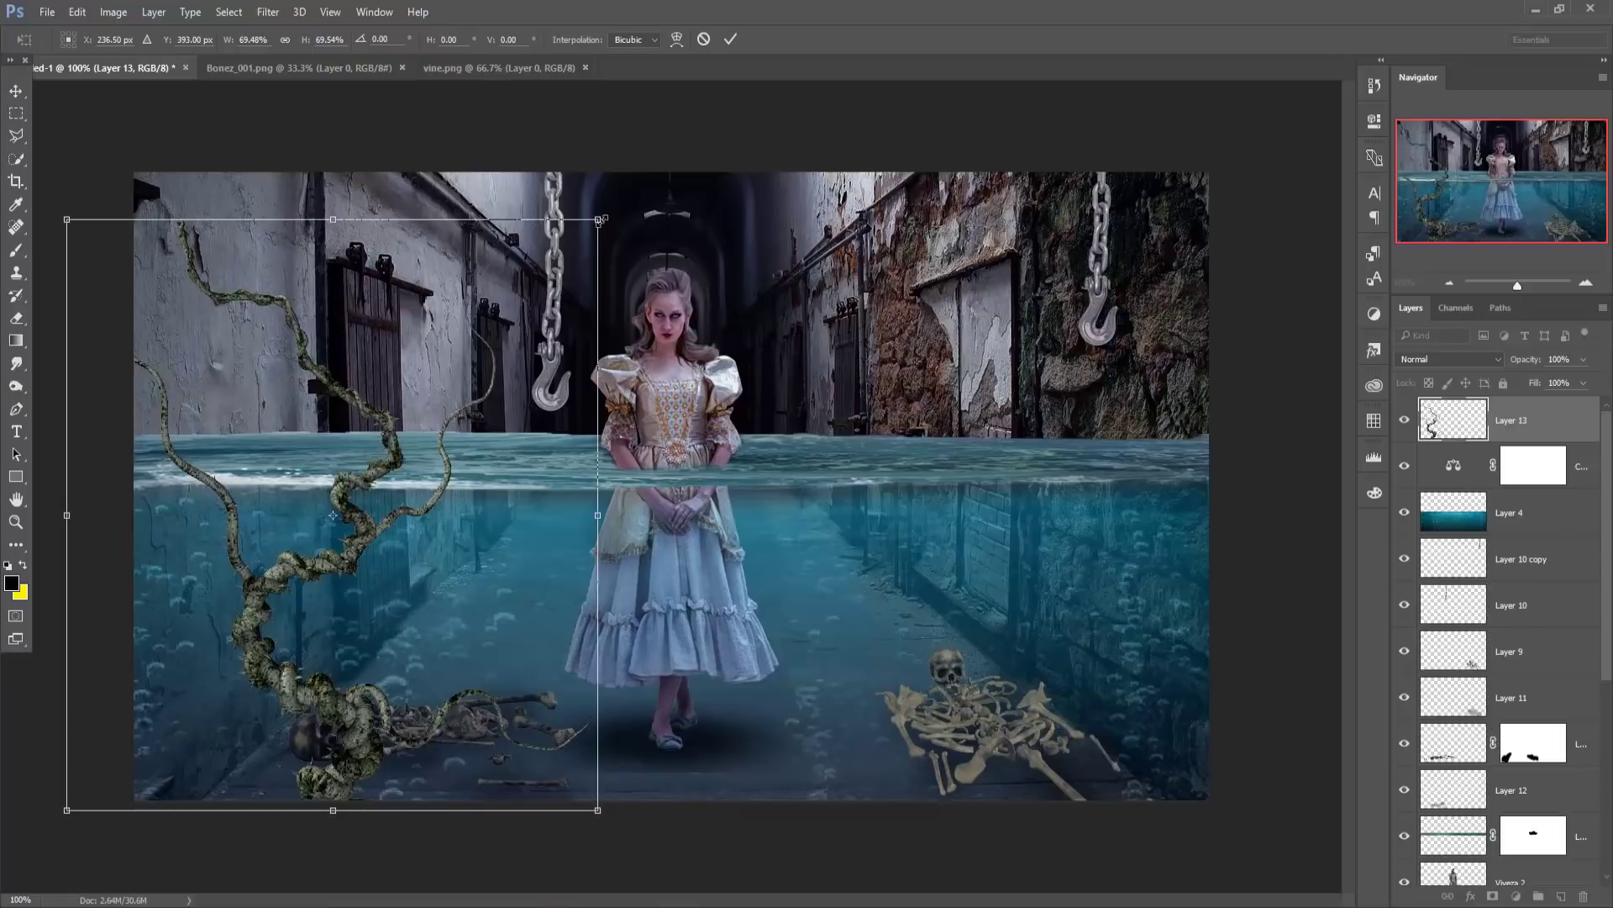
pyautogui.moveTo(600, 219); pyautogui.dragTo(633, 165)
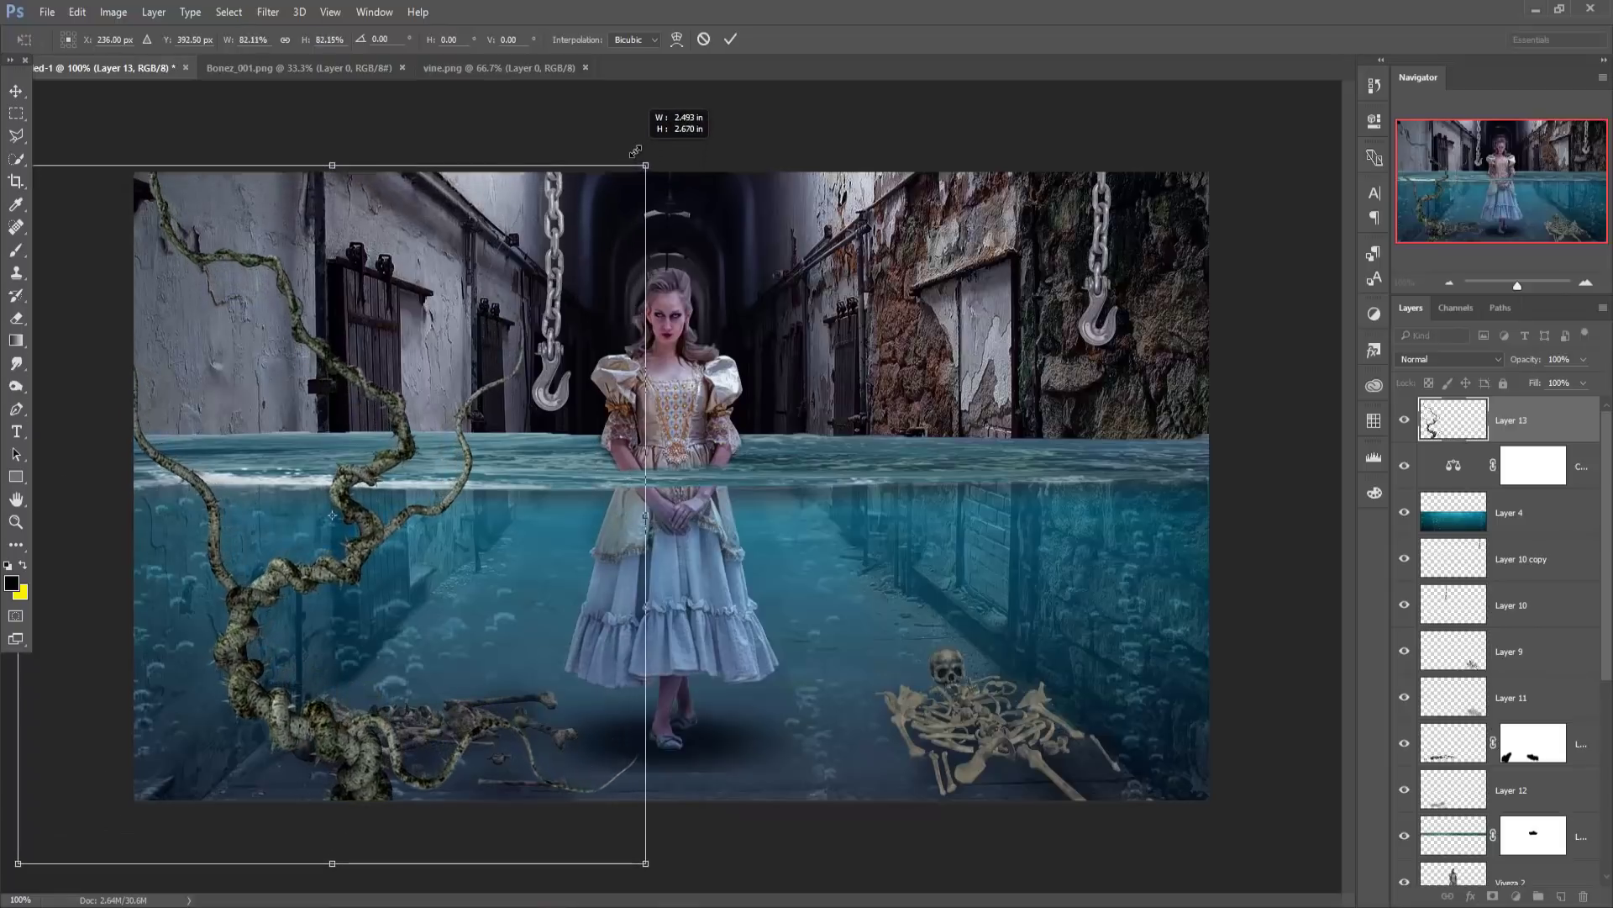
pyautogui.moveTo(383, 519)
pyautogui.mouseDown()
pyautogui.moveTo(374, 492)
pyautogui.moveTo(345, 502)
pyautogui.mouseUp()
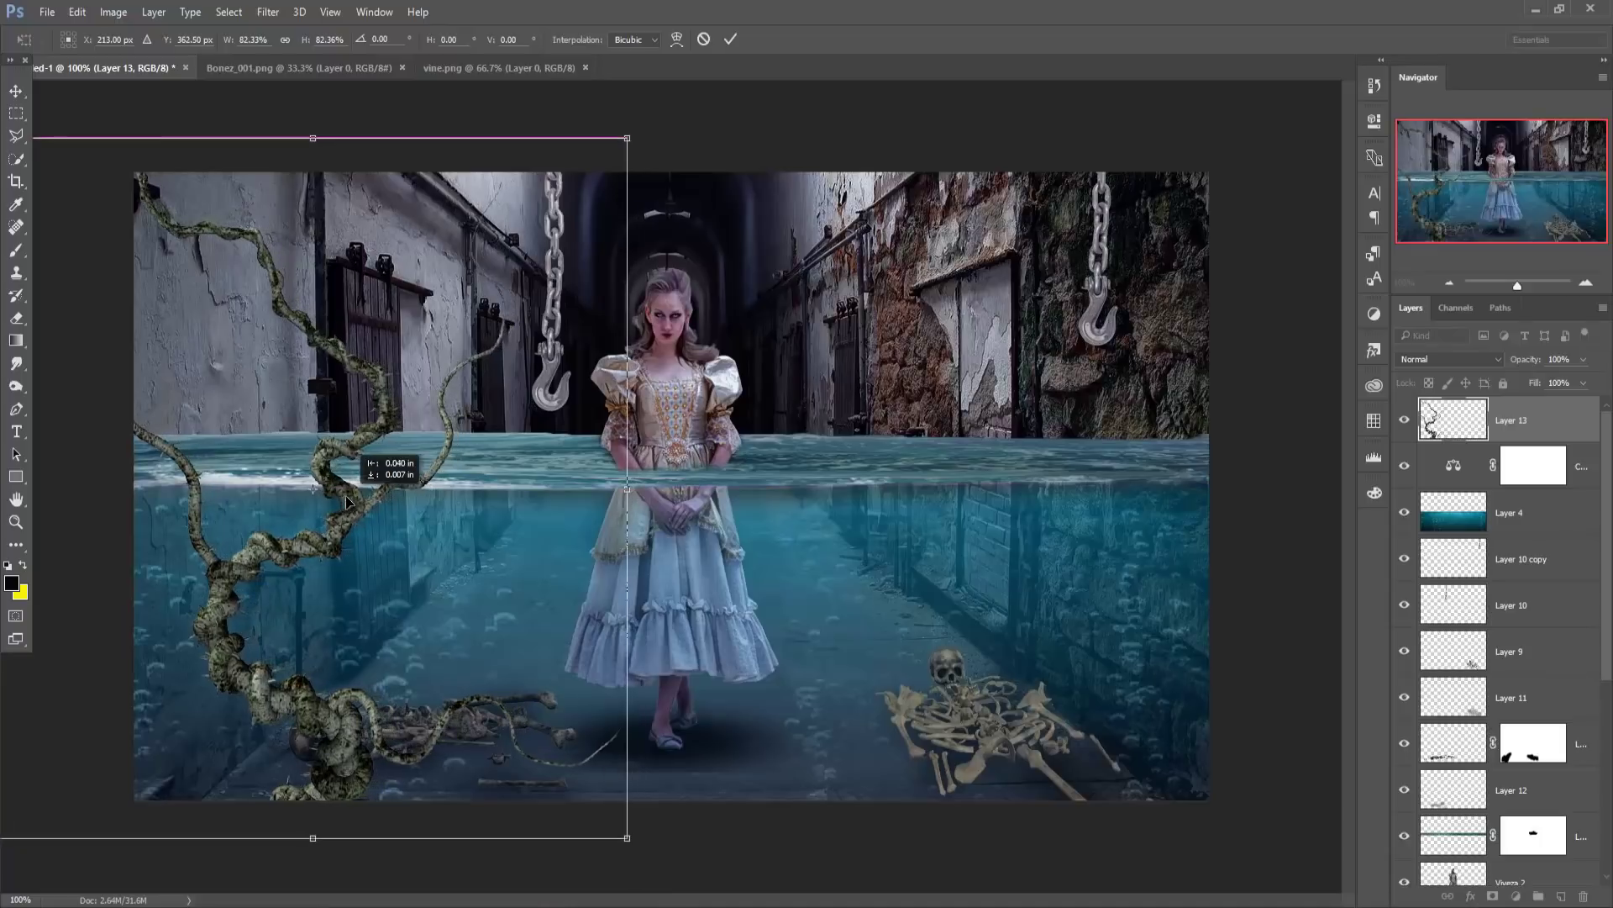
pyautogui.click(729, 39)
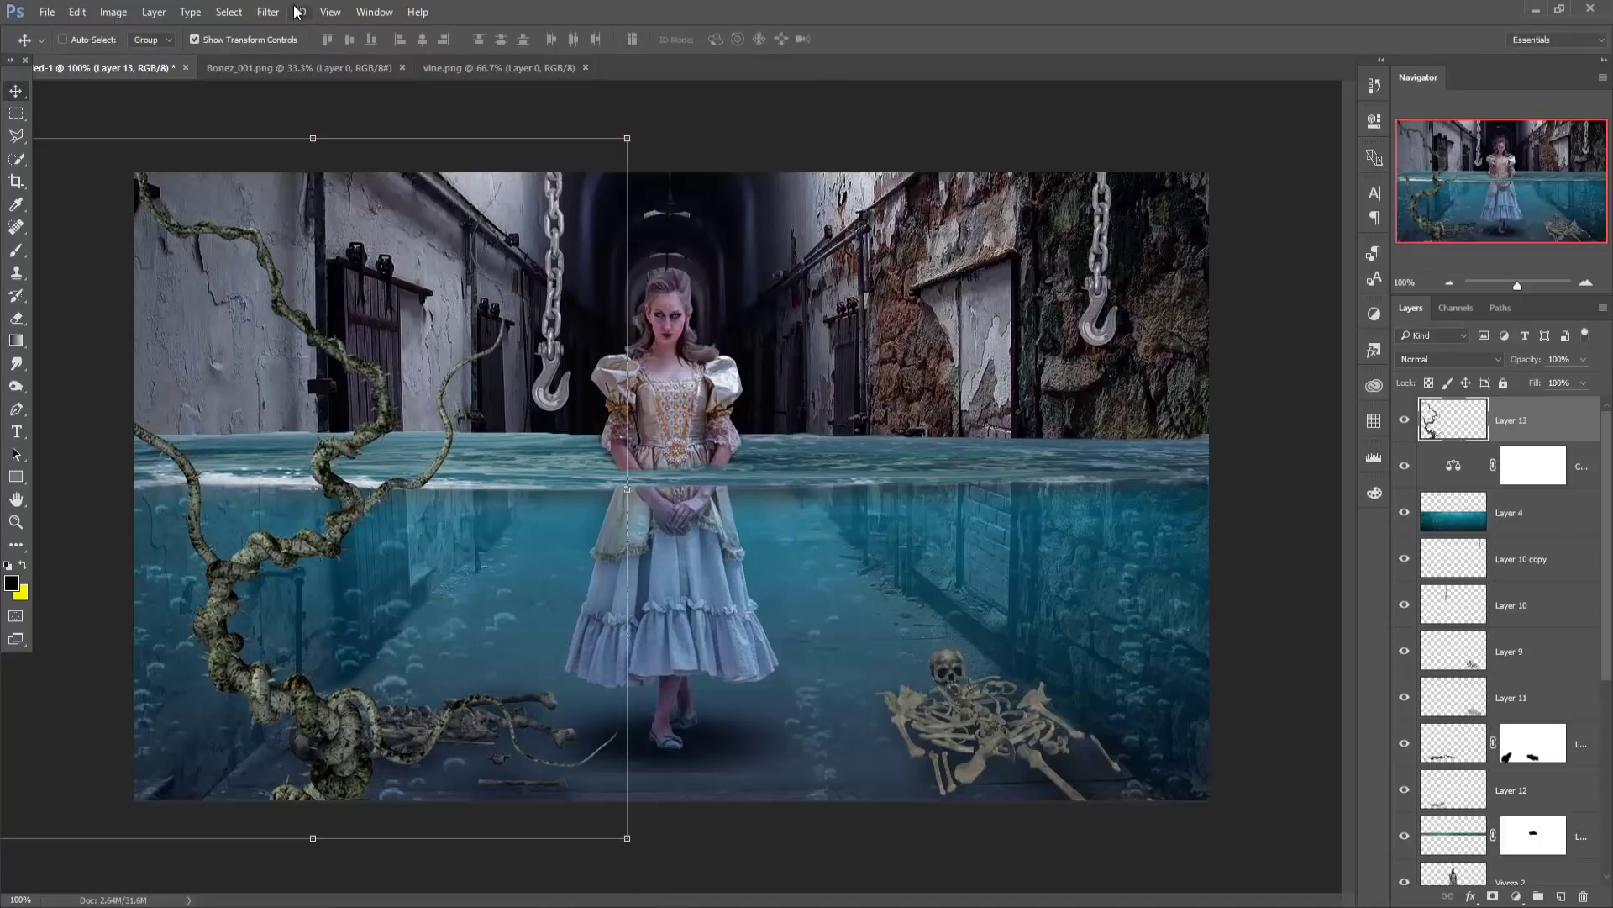
pyautogui.click(268, 12)
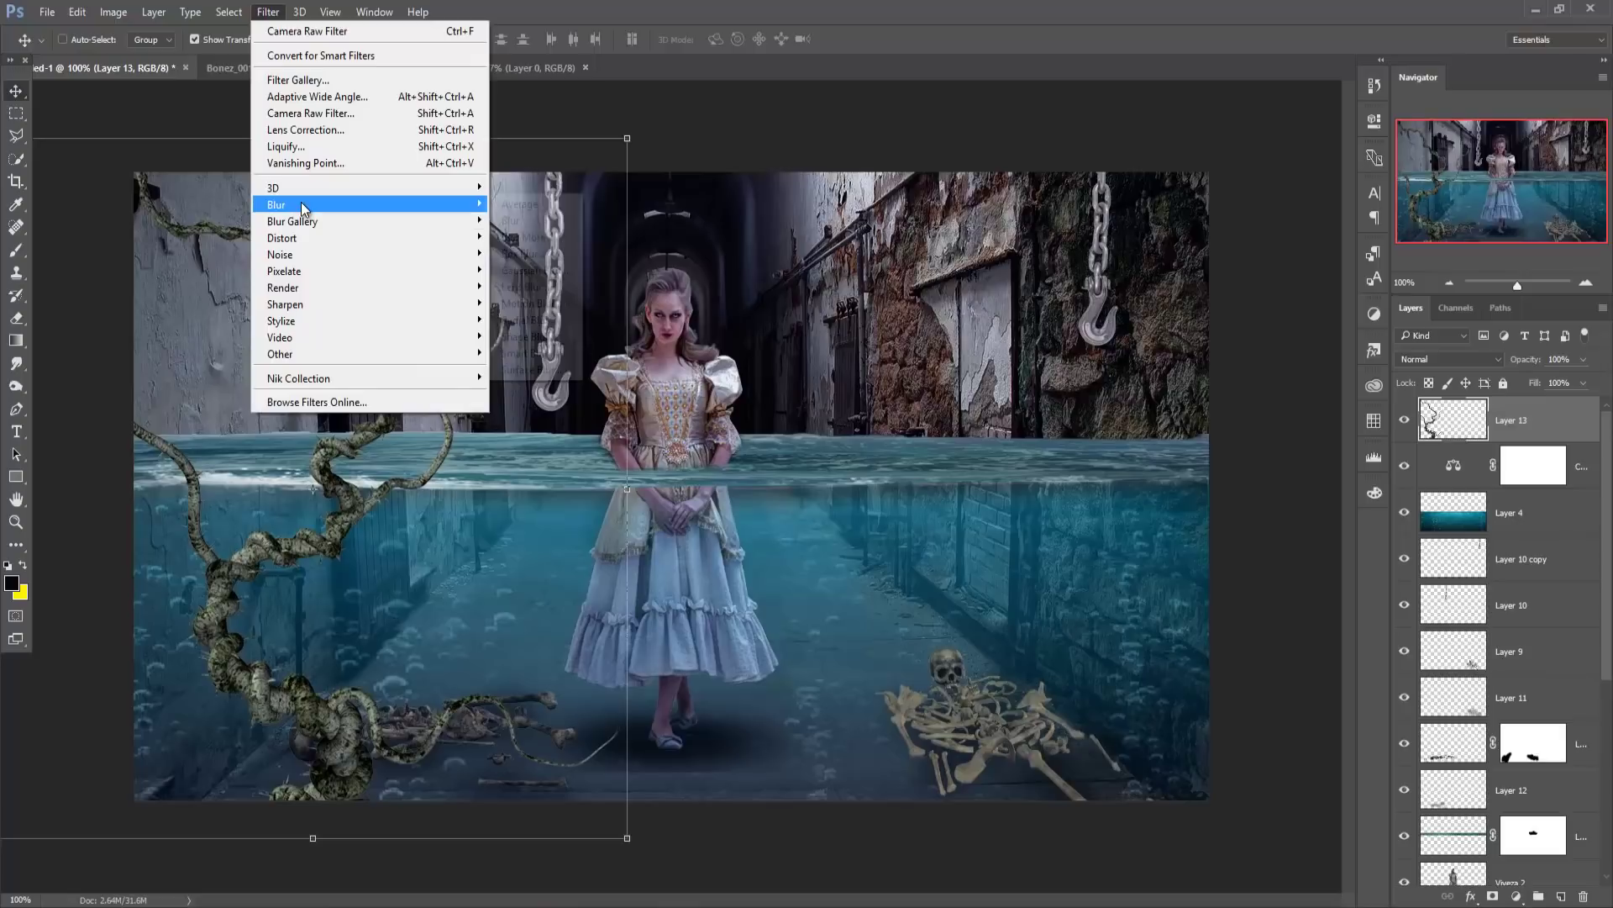
pyautogui.moveTo(366, 205)
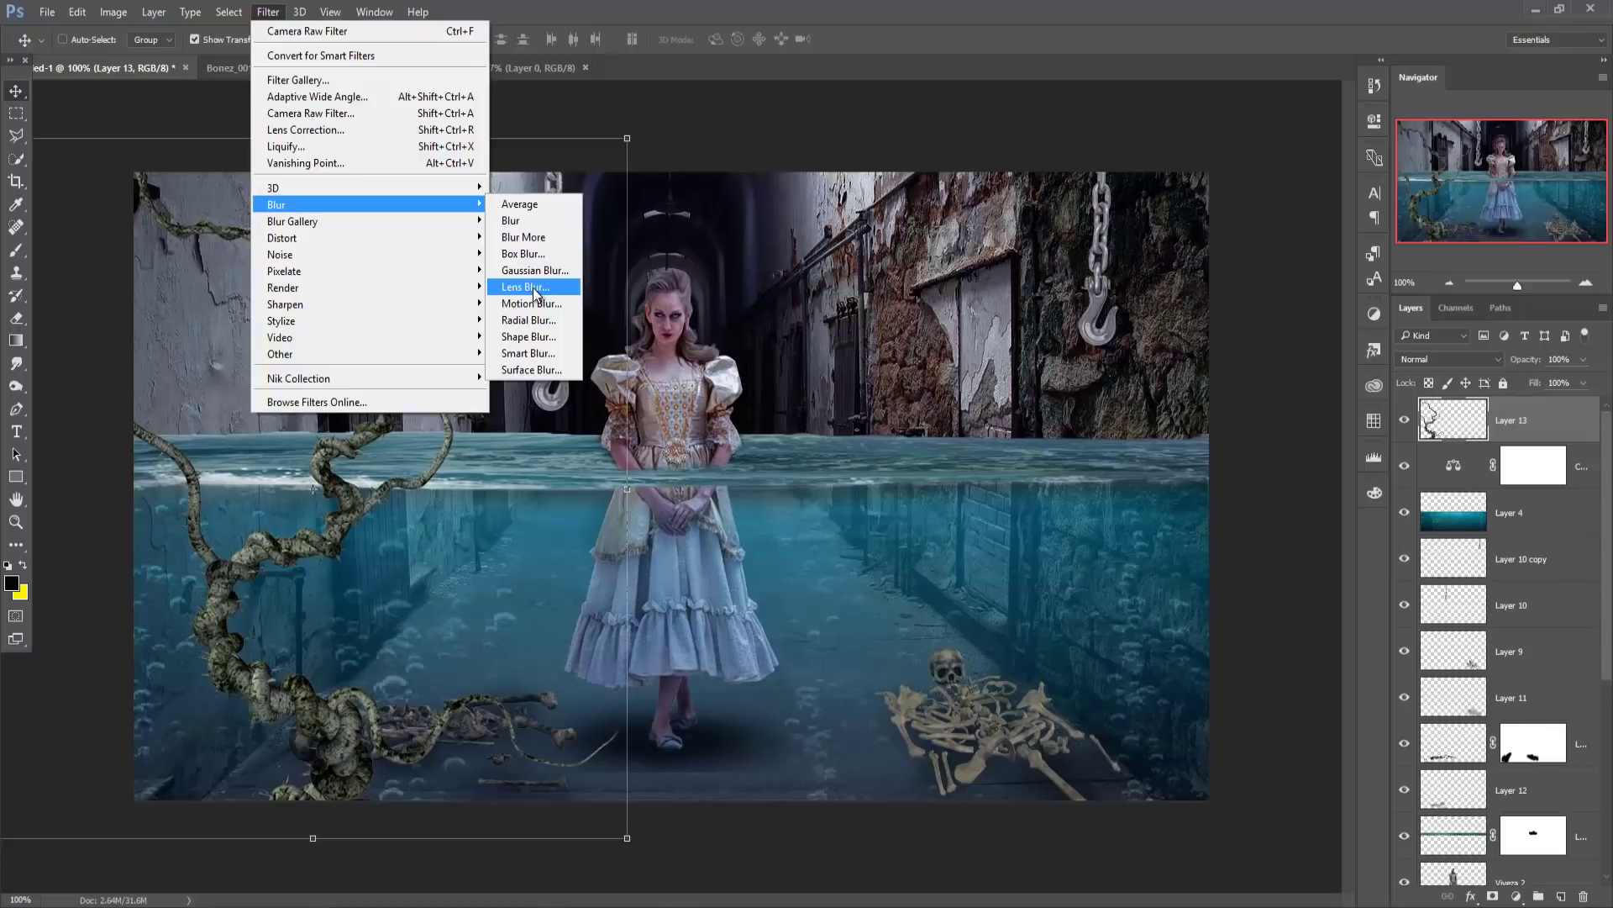
# Blur the vine with a 3.8 px Gaussian Blur.
pyautogui.click(535, 270)
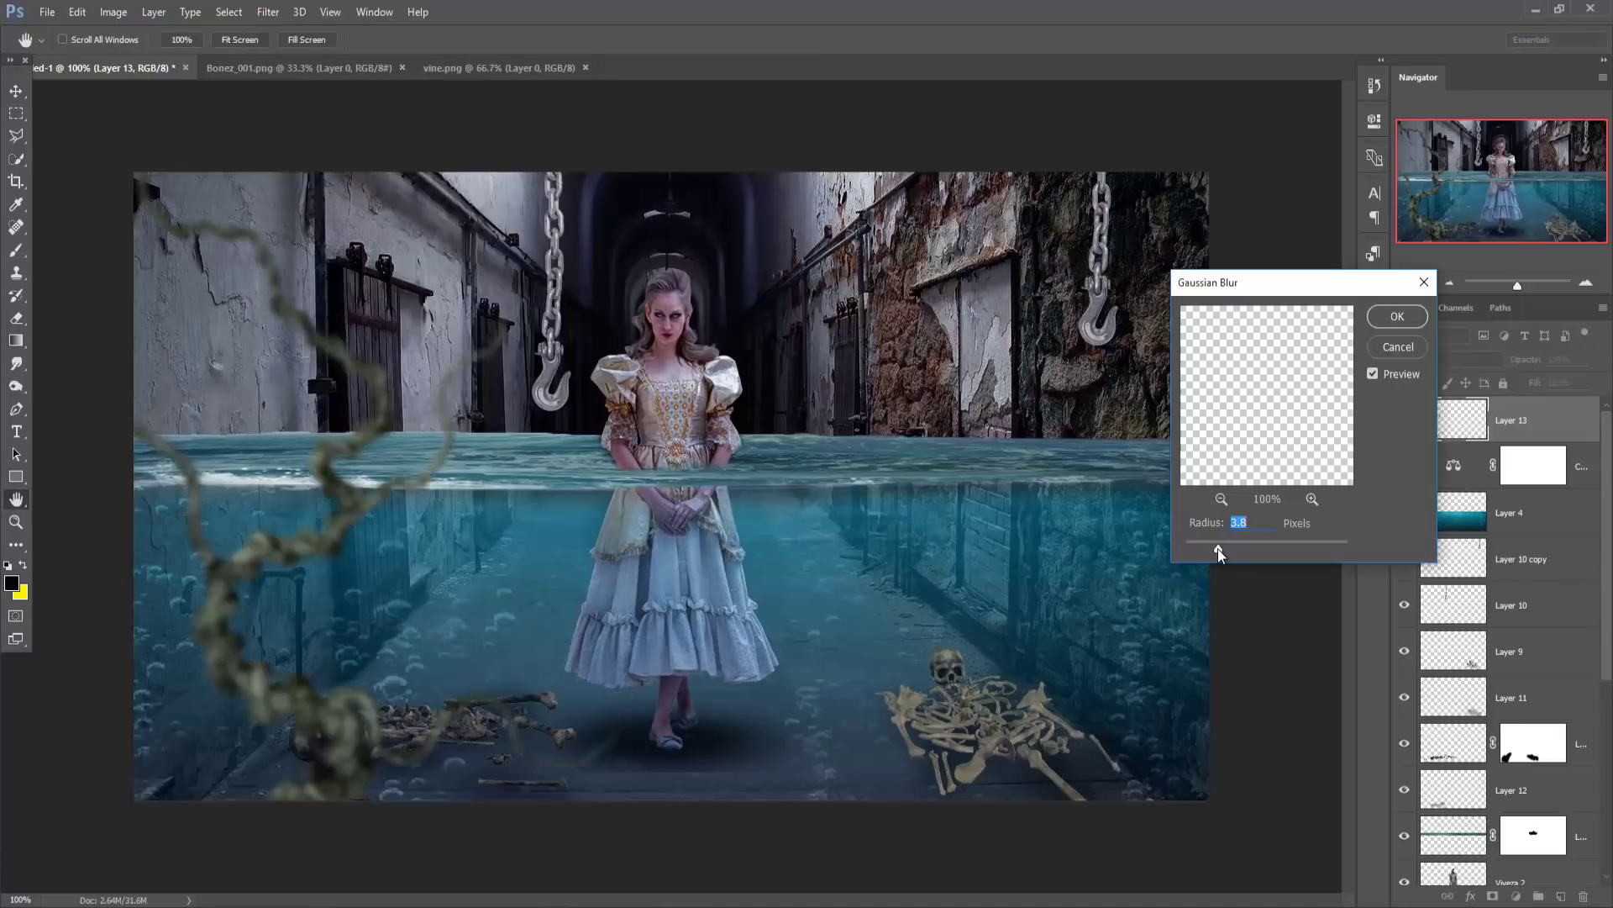
pyautogui.click(1389, 316)
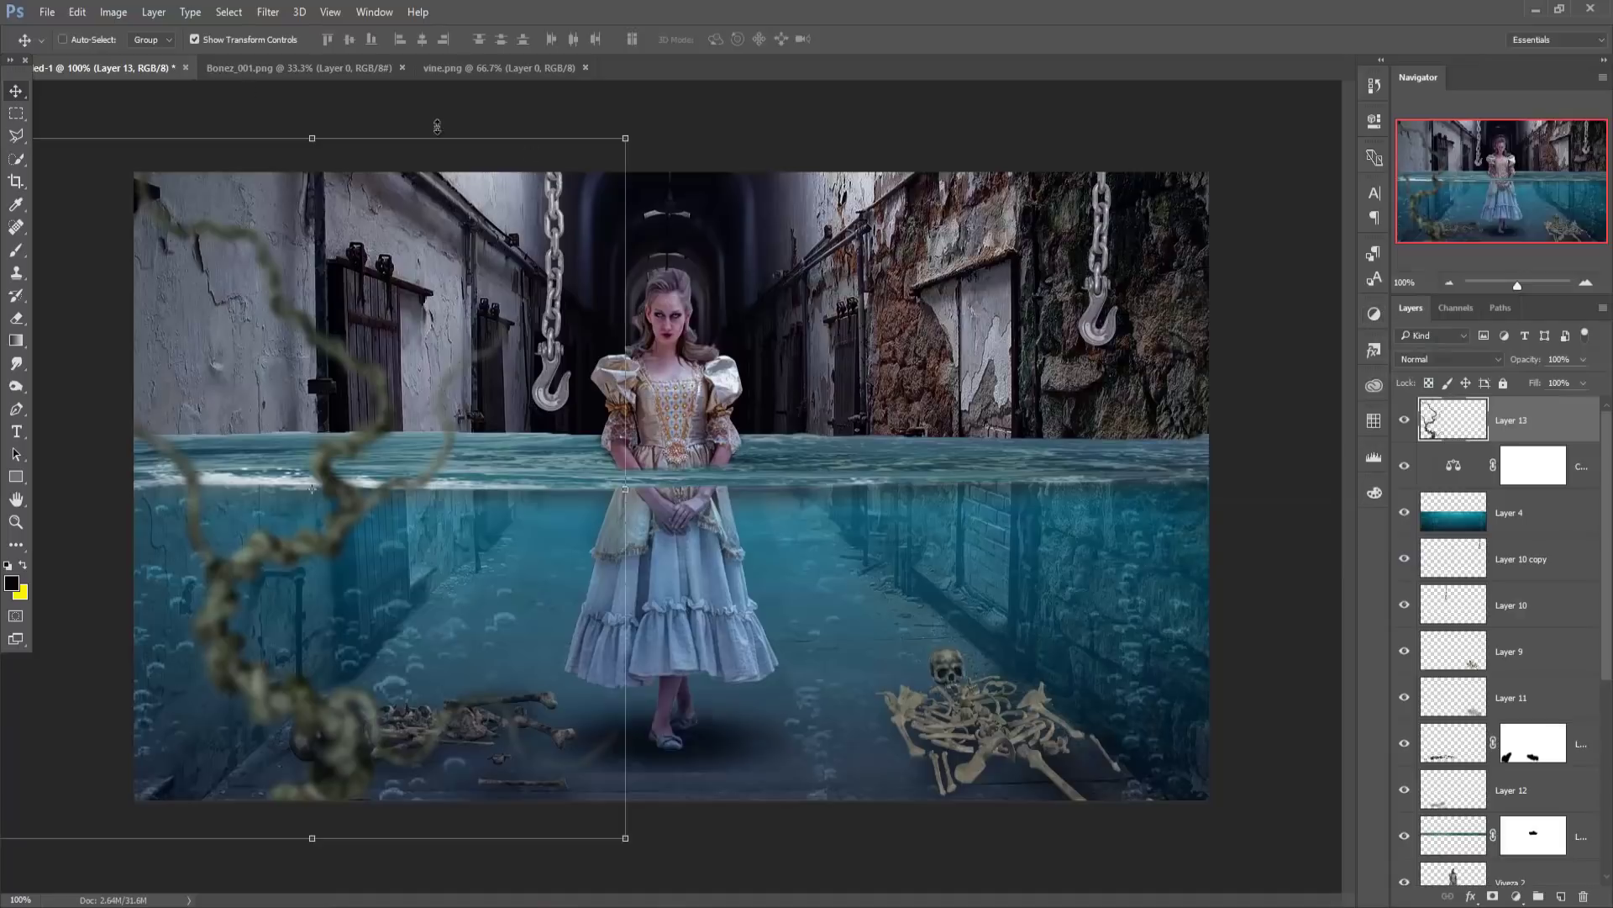
pyautogui.click(114, 12)
pyautogui.moveTo(138, 56)
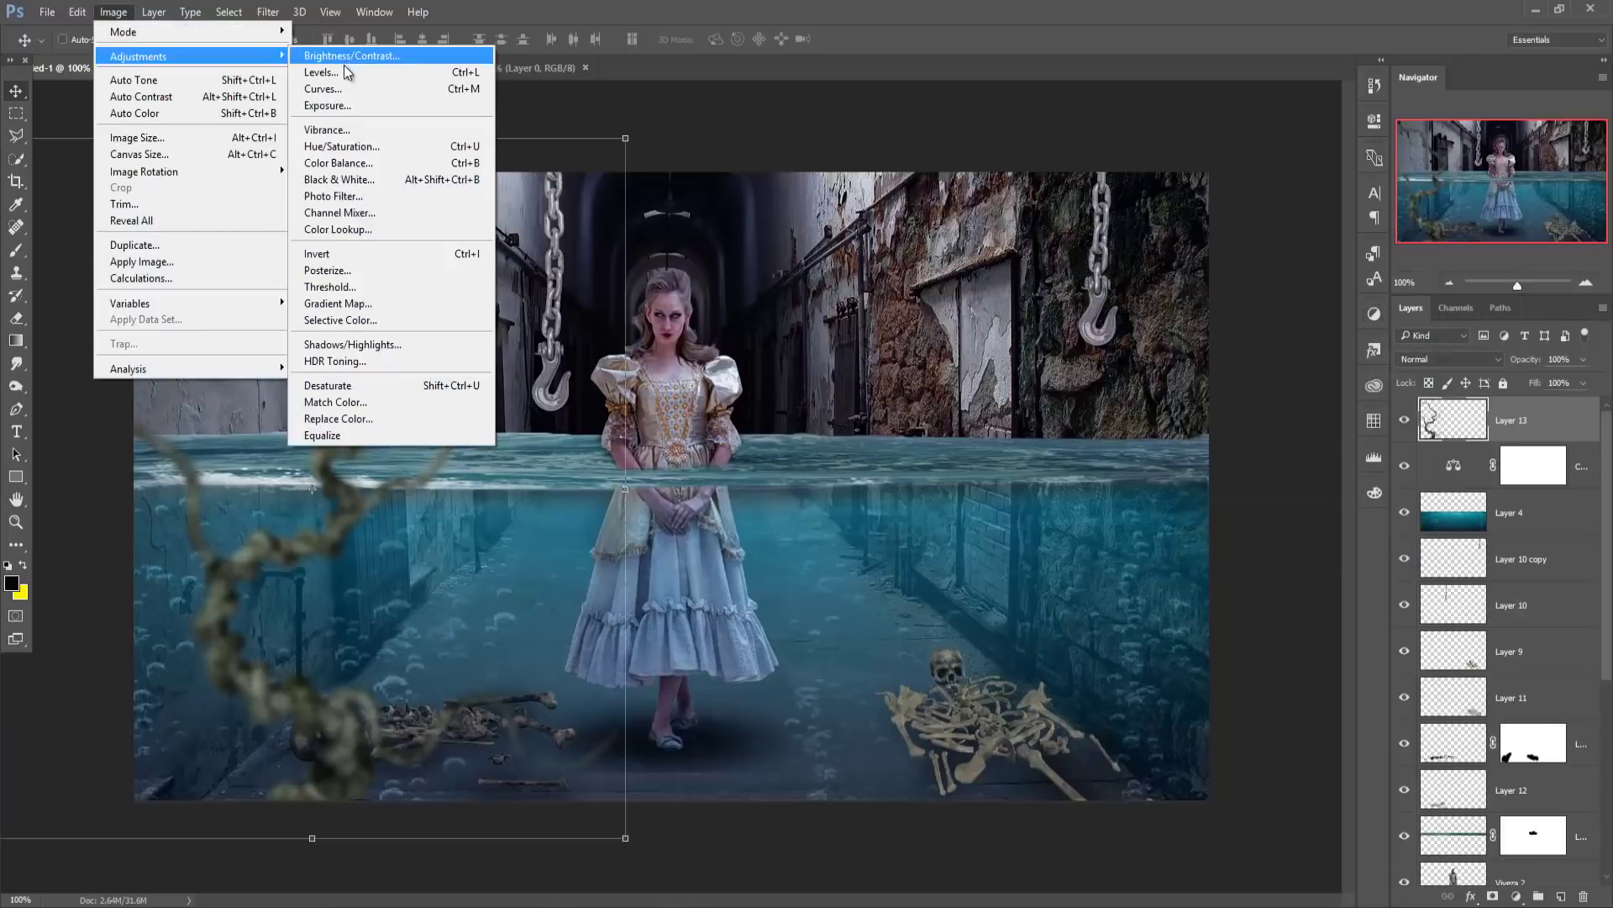
# Give the vine a Color Balance of +27, +17, +35 and move it below the adjustment layer.
pyautogui.click(364, 164)
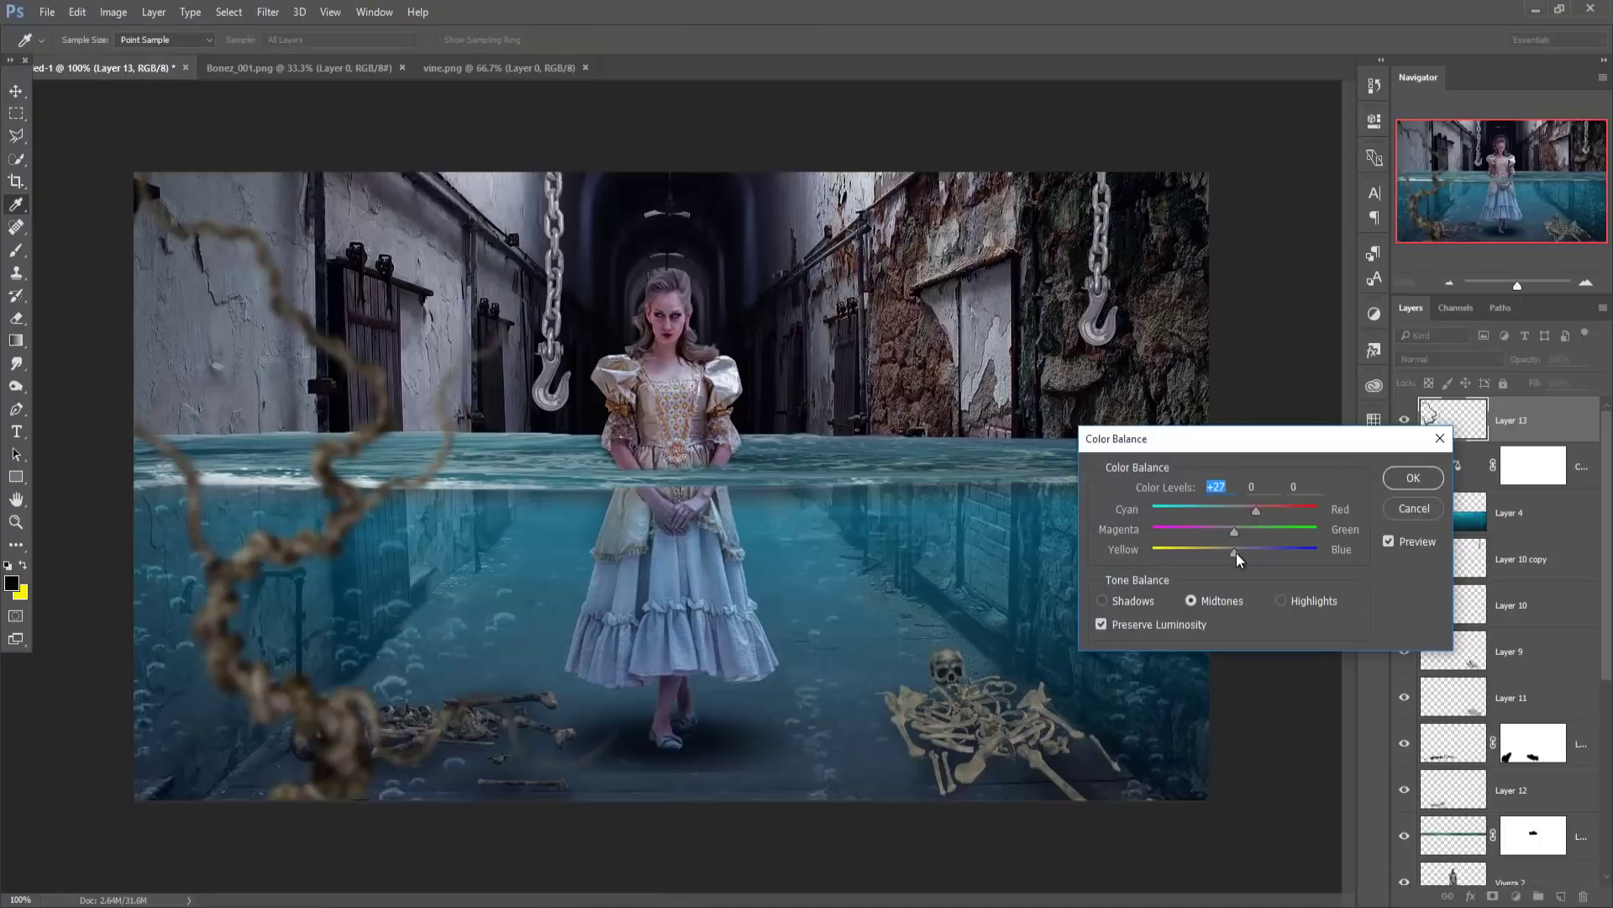
pyautogui.moveTo(1237, 559); pyautogui.dragTo(1279, 559)
pyautogui.moveTo(1268, 558); pyautogui.dragTo(1249, 531)
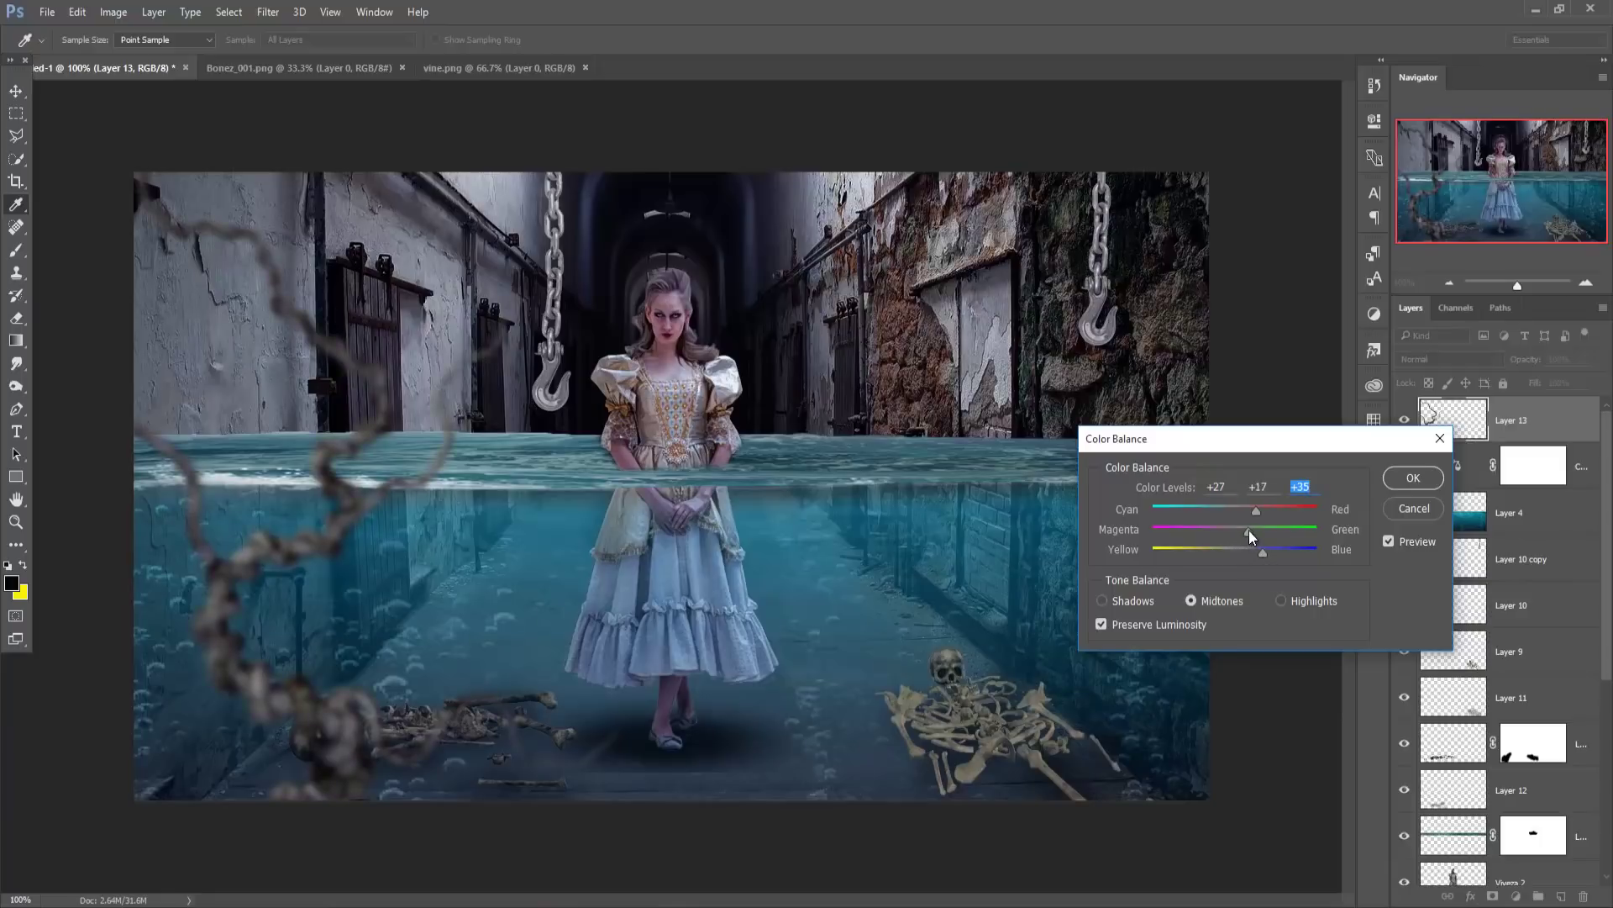
pyautogui.click(1411, 479)
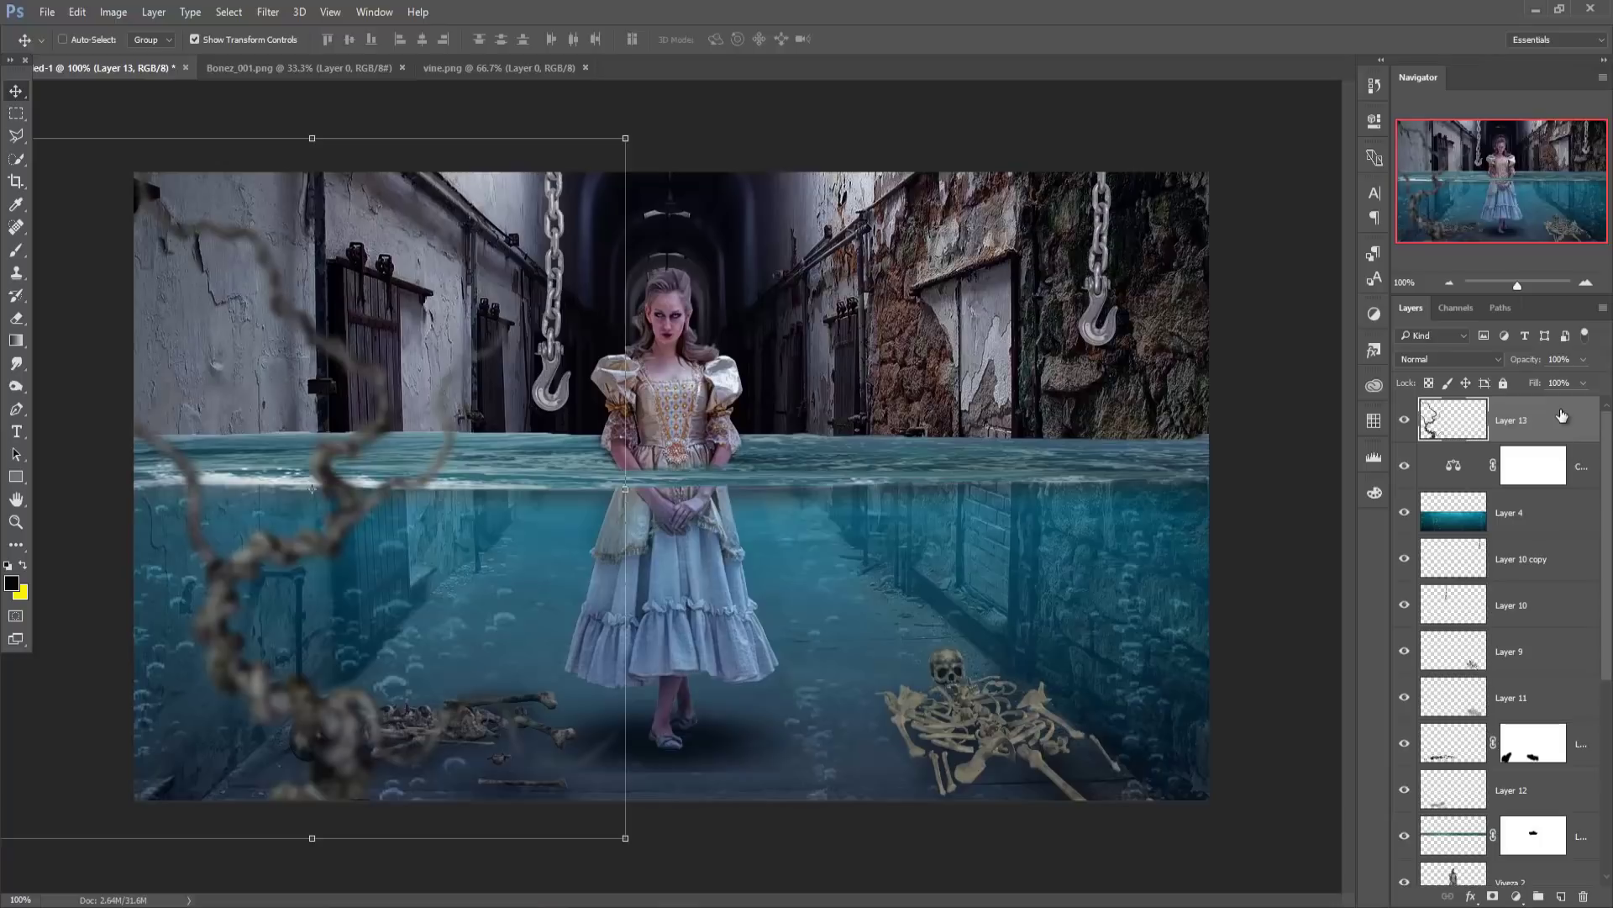
pyautogui.moveTo(1561, 415); pyautogui.dragTo(1566, 484)
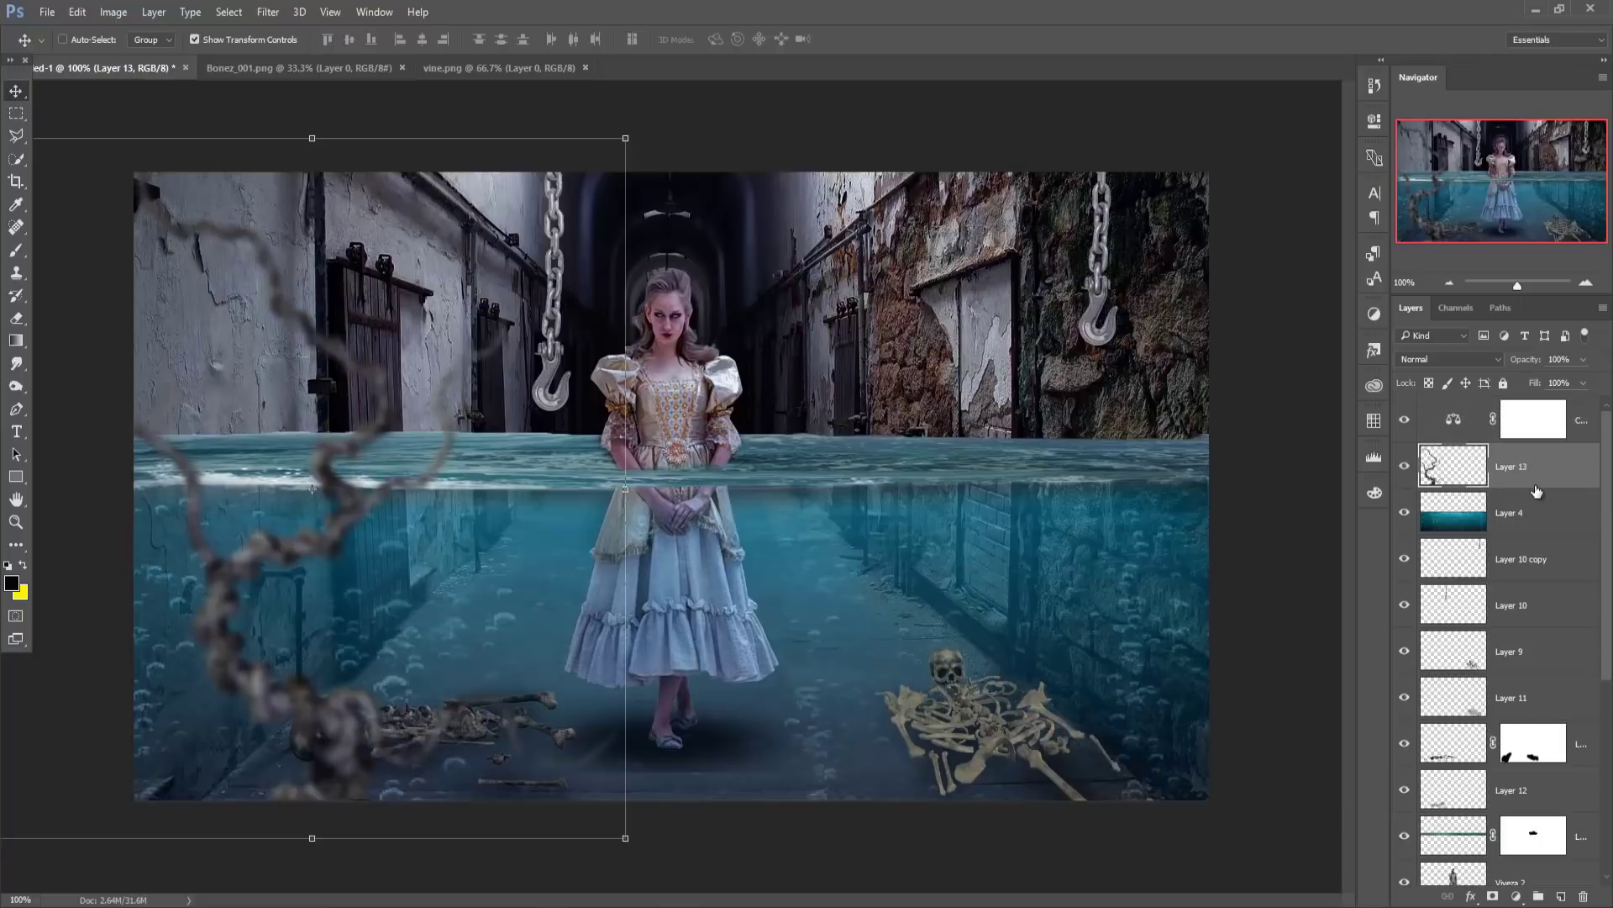
# Stamp all visible layers into a new merged Layer 14, closing Camera Raw without changes.
pyautogui.click(1584, 425)
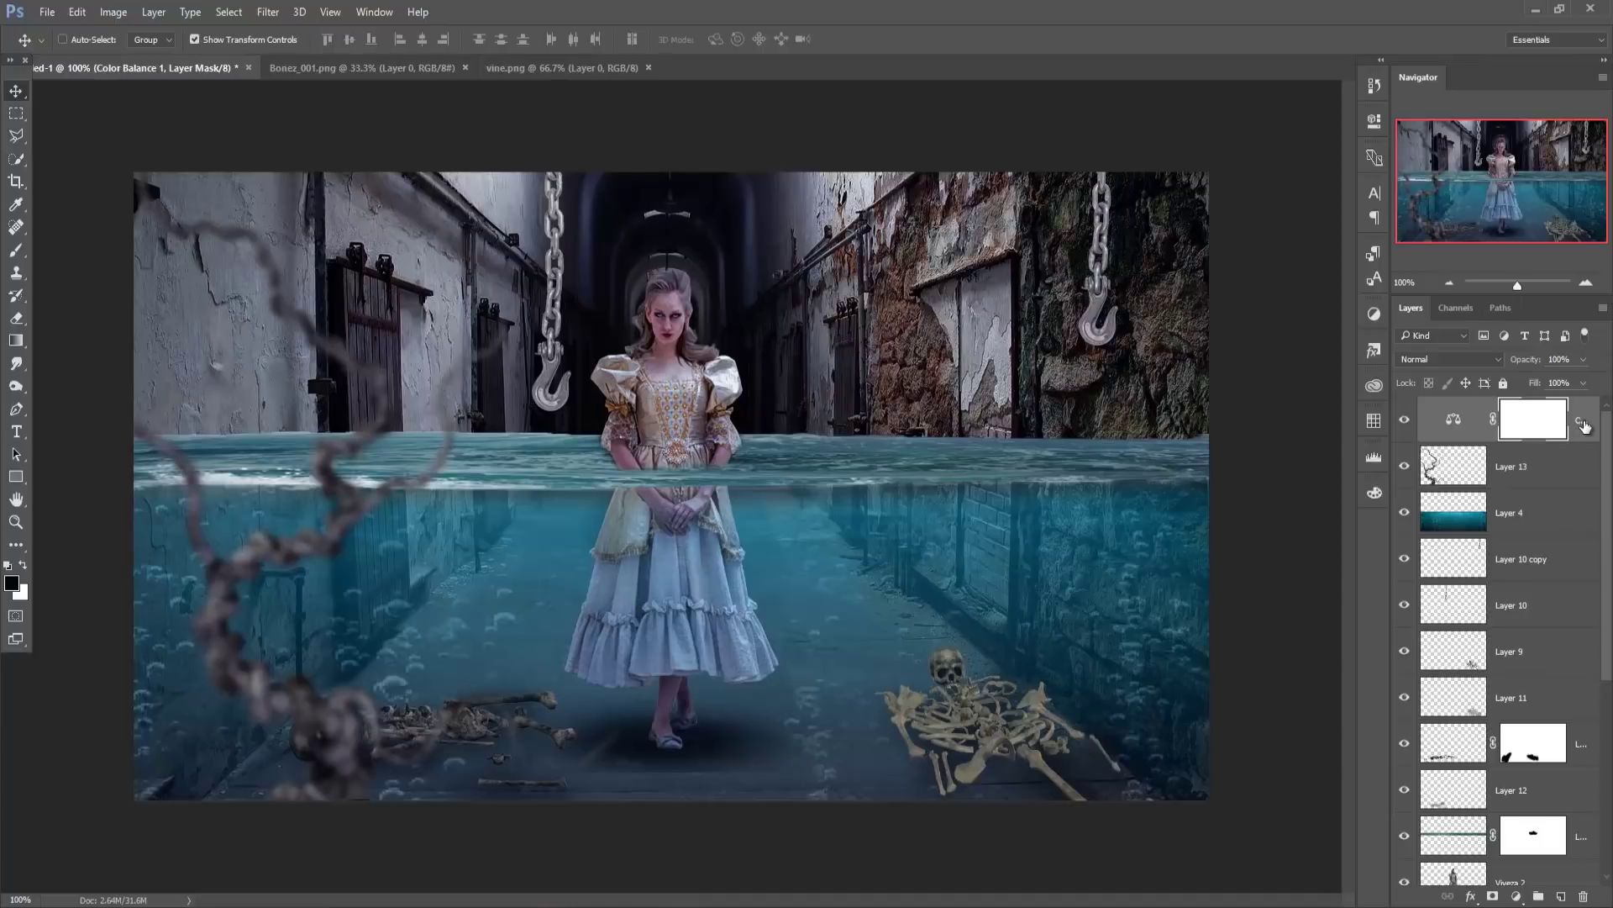
pyautogui.press('ctrl')
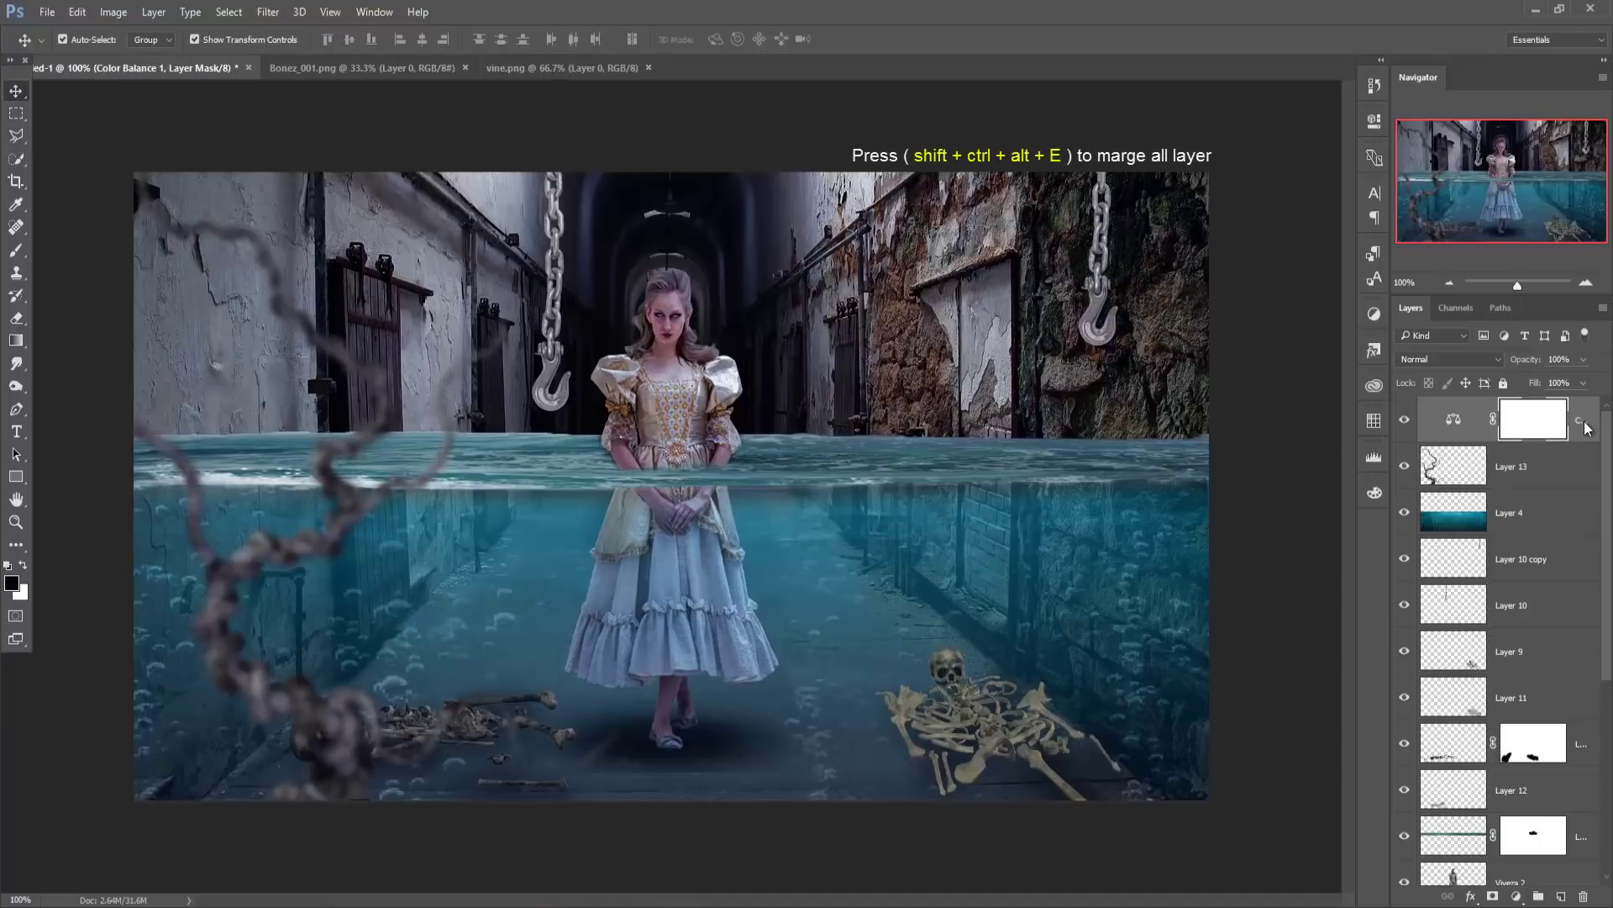
pyautogui.hotkey('ctrl', 'shift', 'alt', 'e')
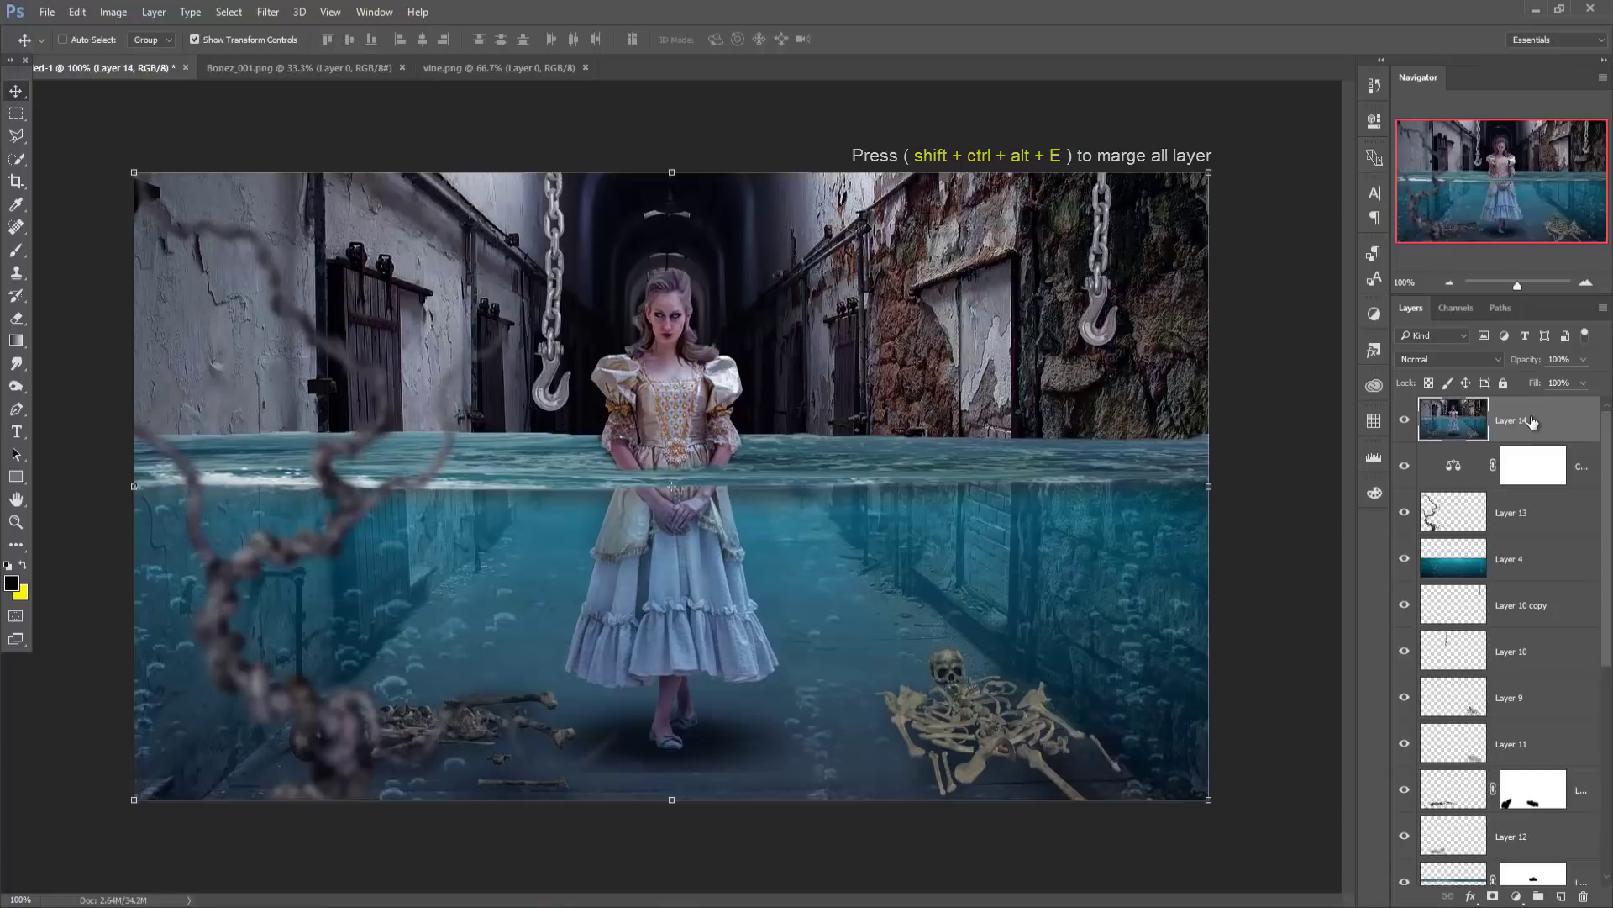
pyautogui.click(262, 17)
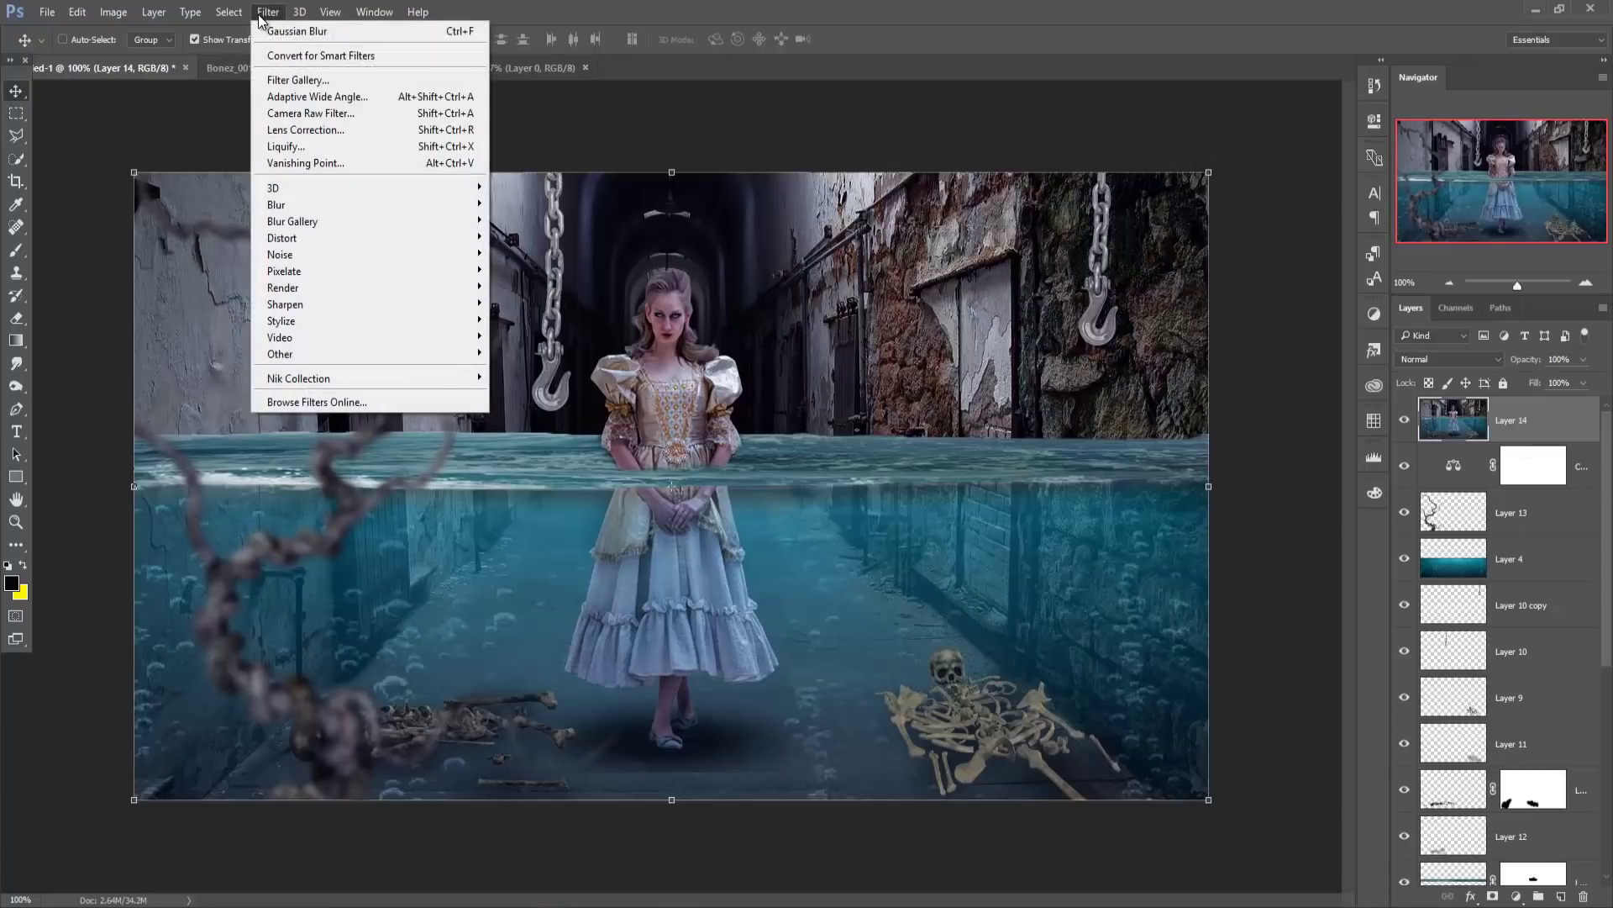
pyautogui.click(288, 118)
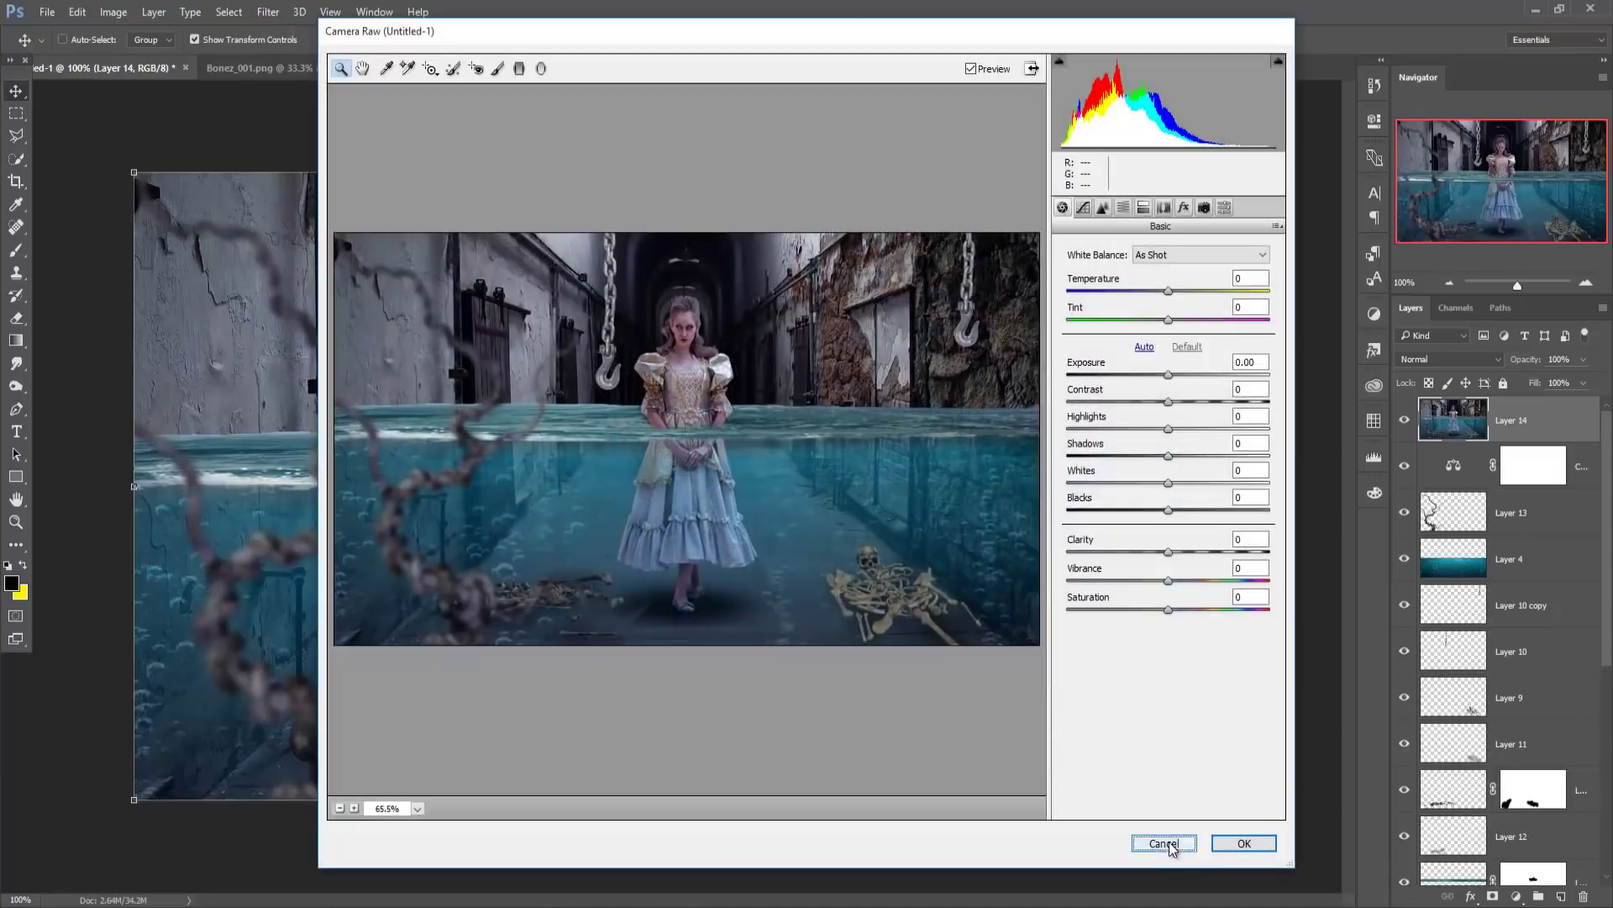
pyautogui.click(1164, 842)
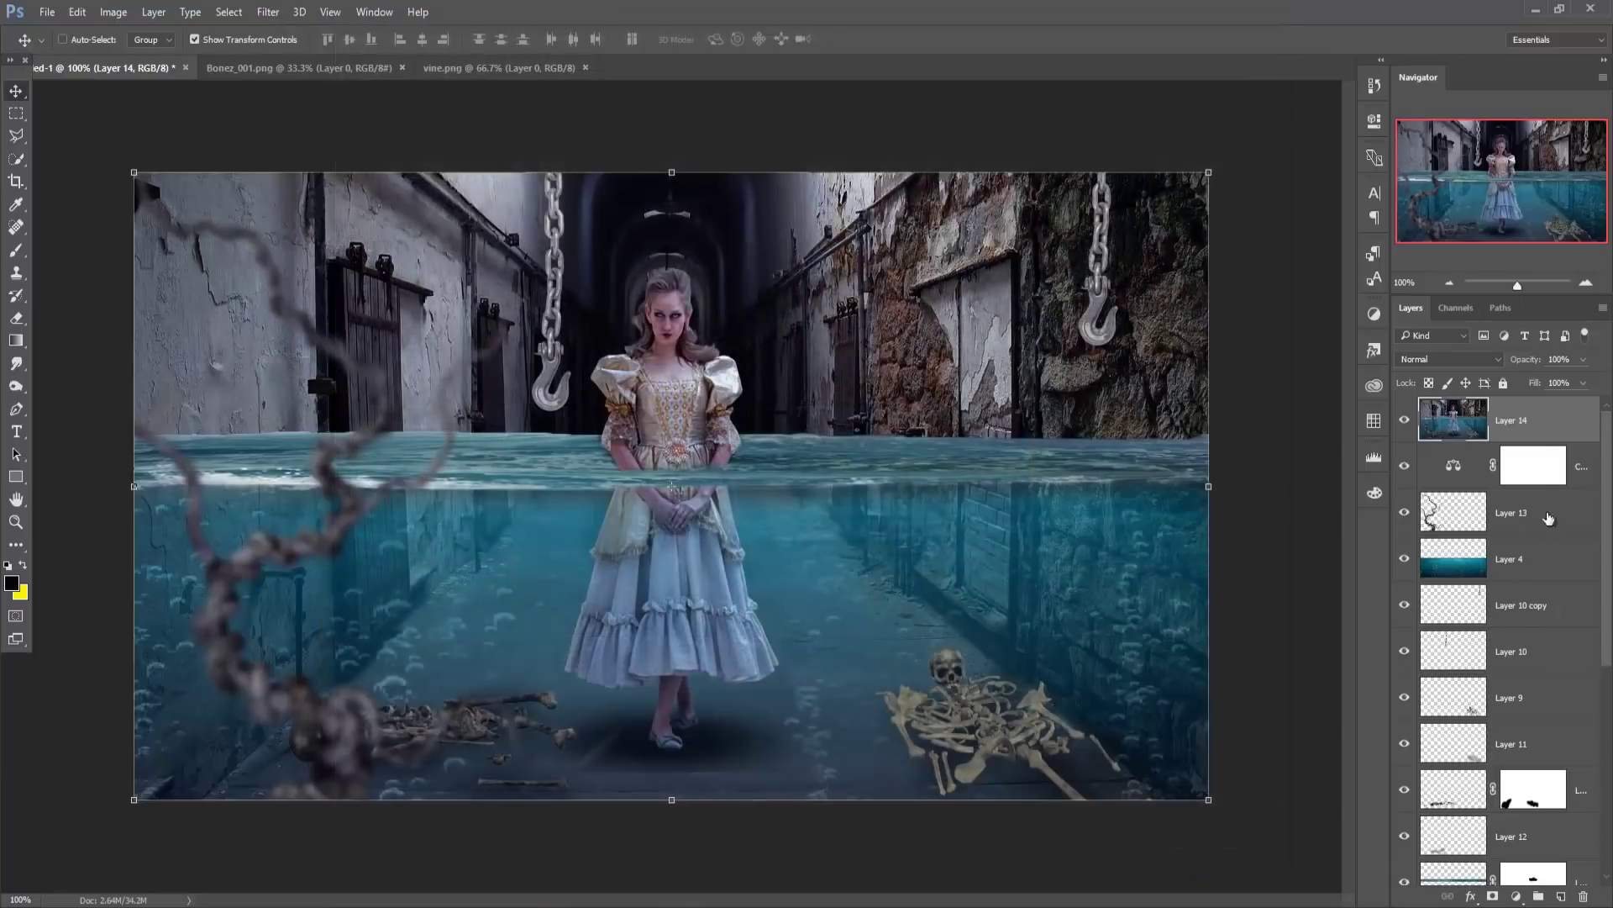
# Duplicate Layer 14 as Layer 14 copy.
pyautogui.rightClick(1526, 434)
pyautogui.click(1357, 188)
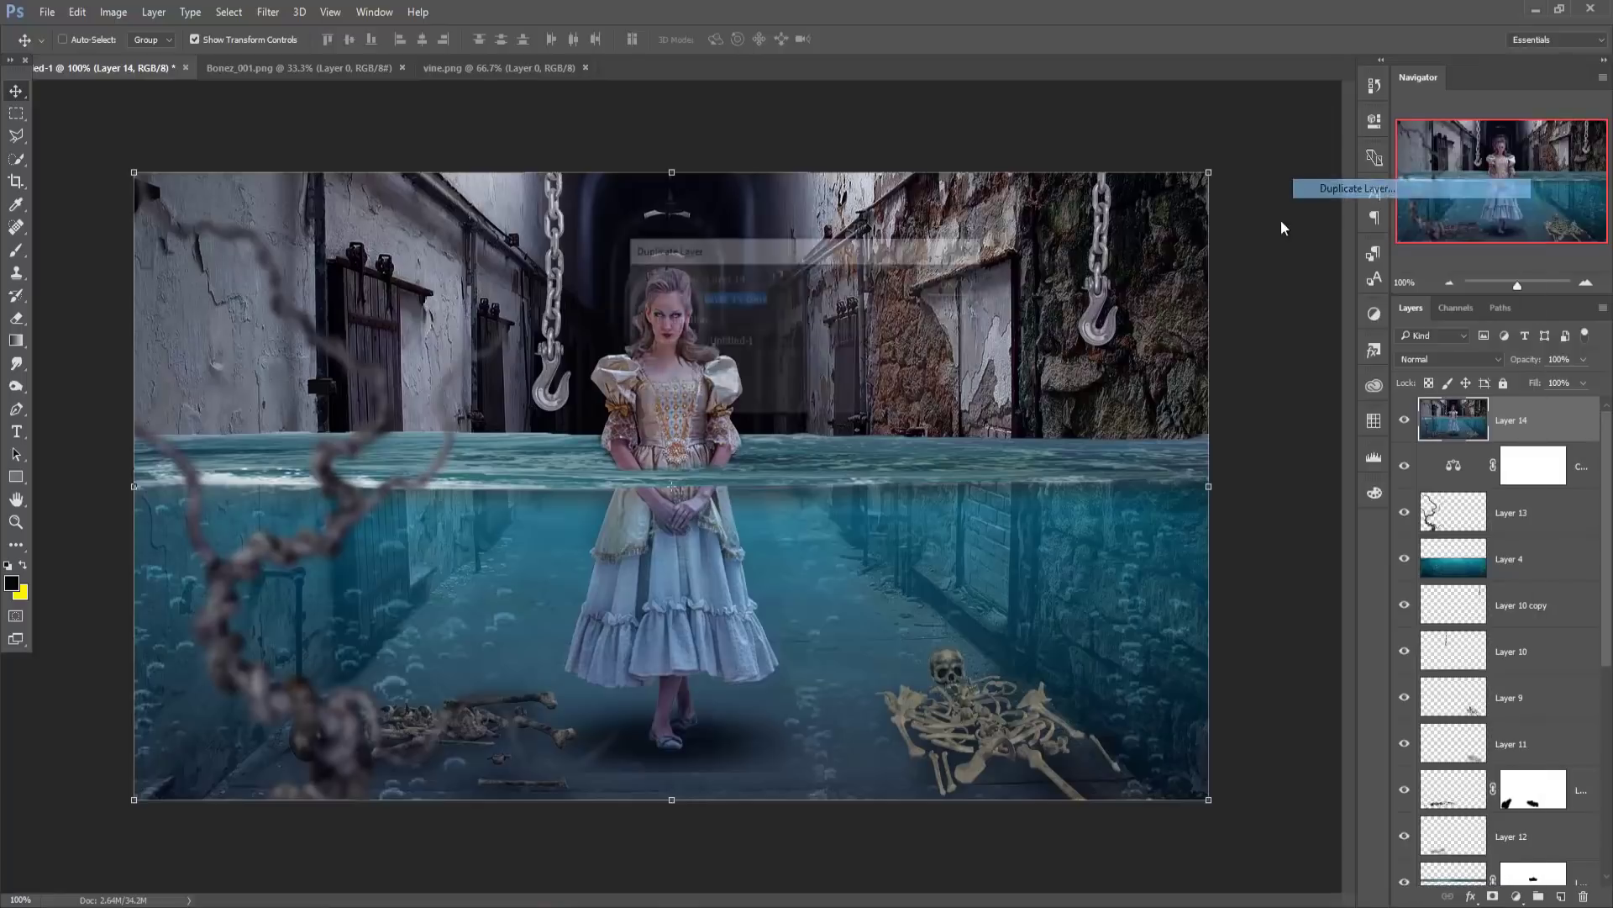
pyautogui.click(958, 286)
# In Camera Raw, warm Temperature slightly and set hue Blues -13, Purples +43 on Layer 14 copy.
pyautogui.click(268, 12)
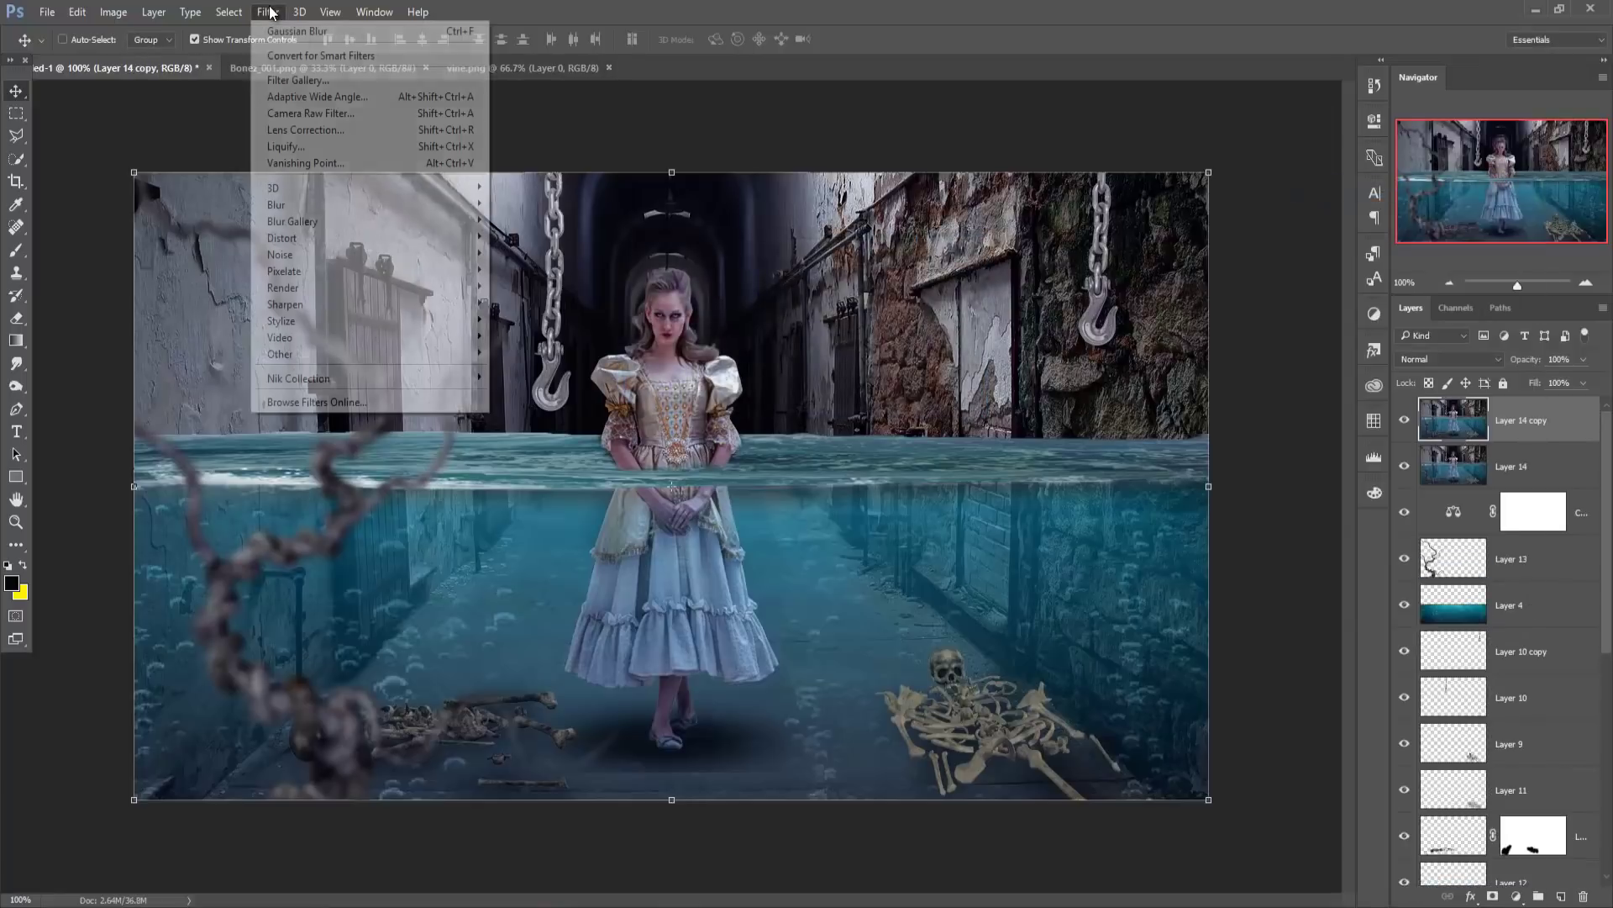
pyautogui.click(303, 114)
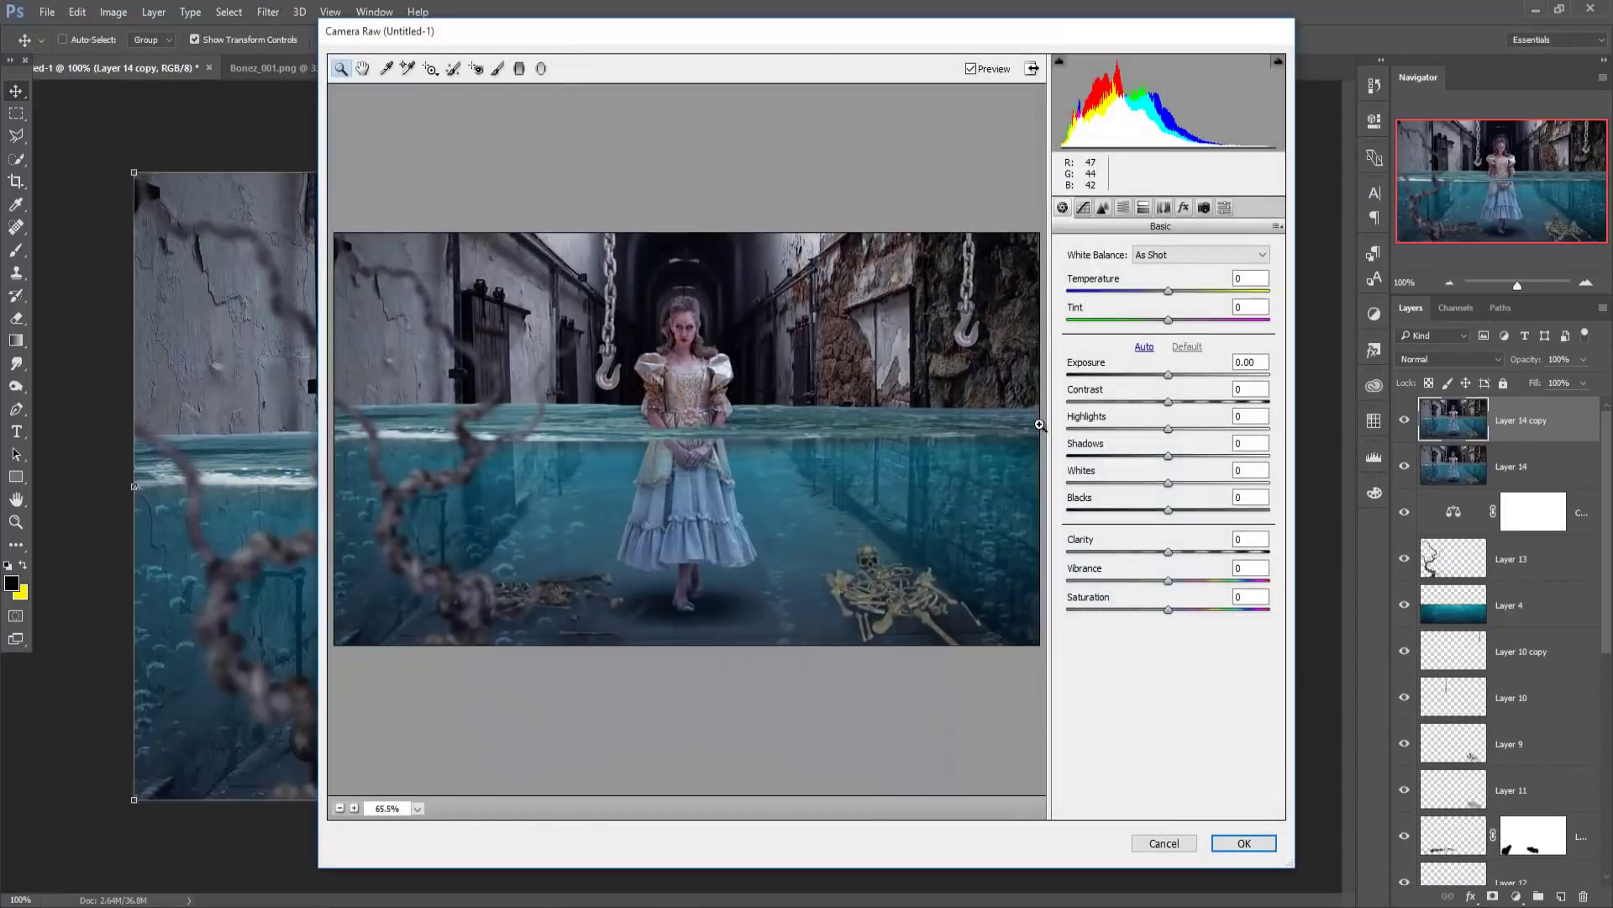
pyautogui.moveTo(1170, 291); pyautogui.dragTo(1176, 291)
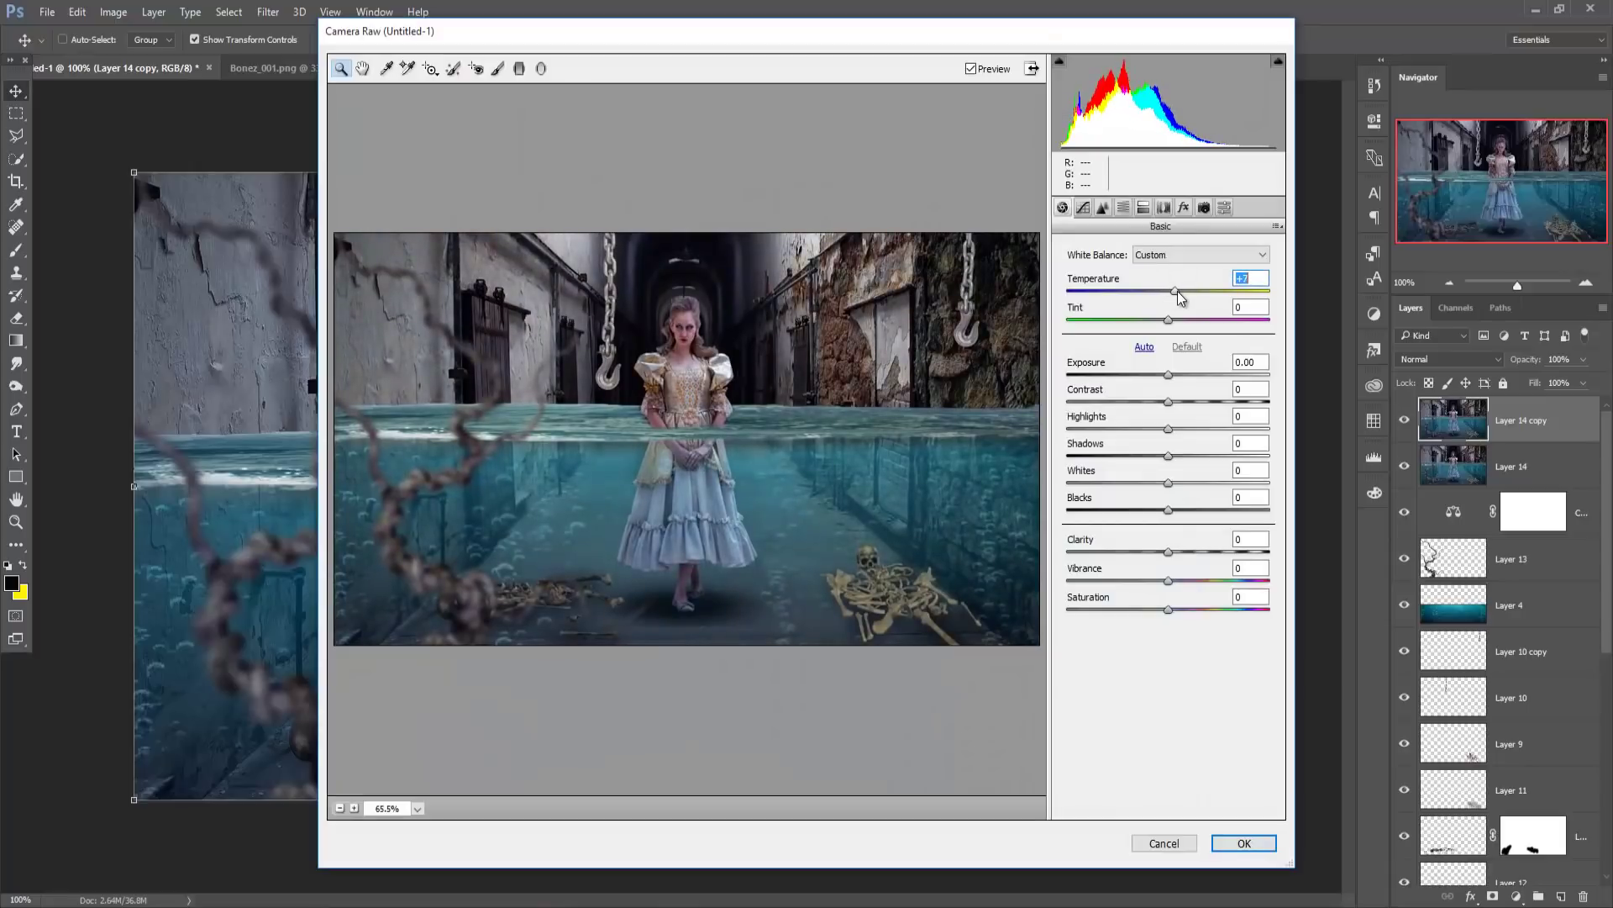
pyautogui.click(1122, 207)
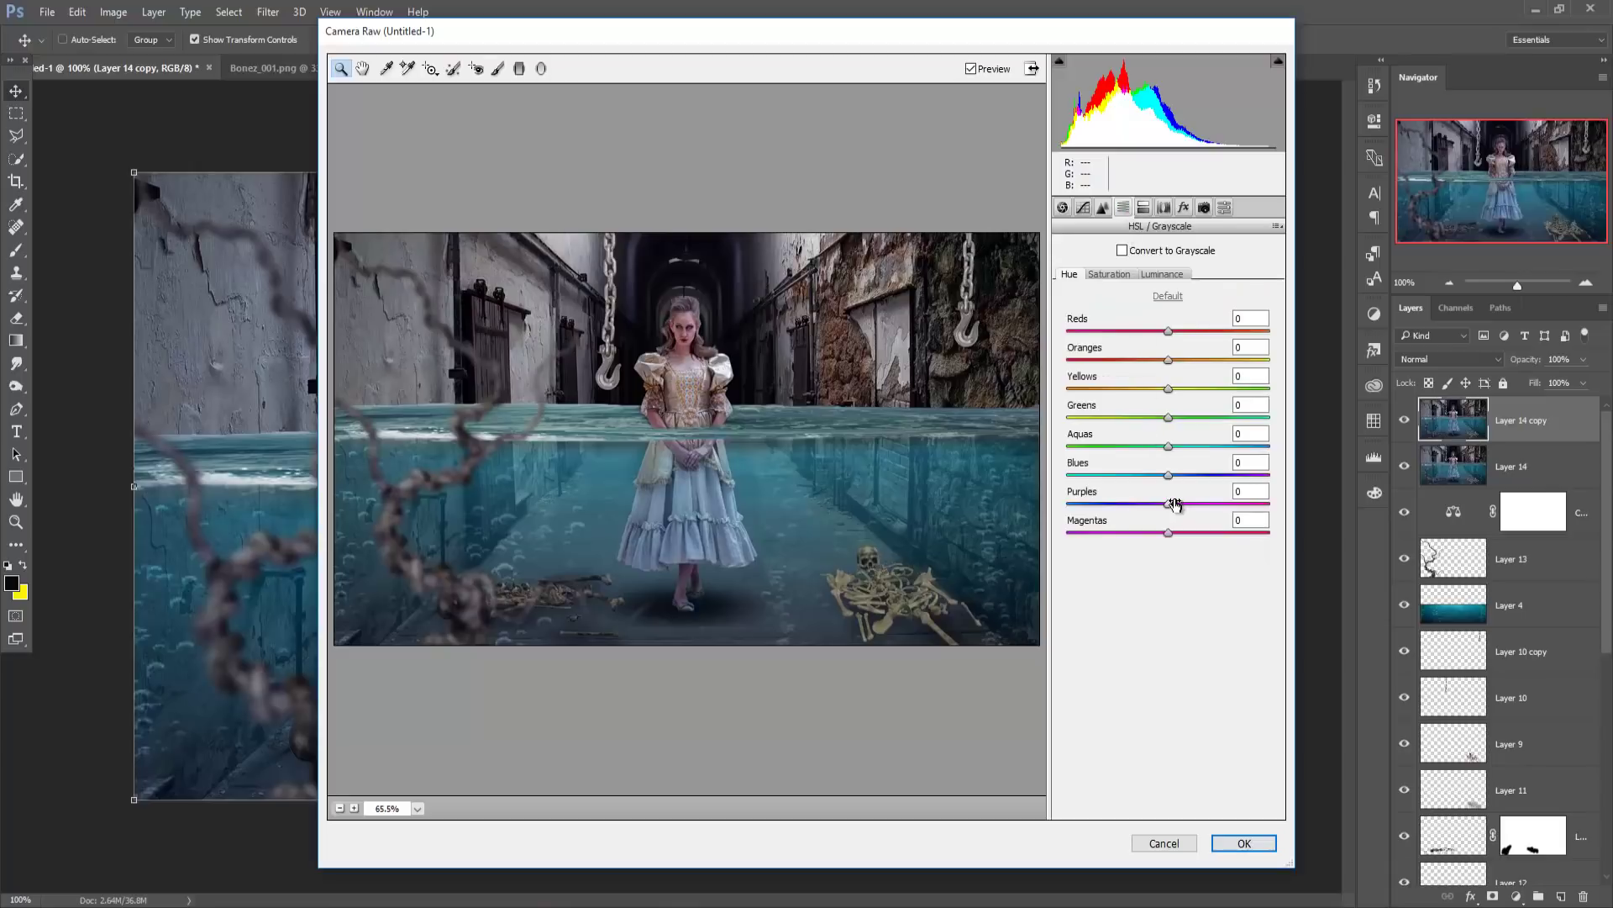
pyautogui.moveTo(1168, 475)
pyautogui.mouseDown()
pyautogui.moveTo(1122, 476)
pyautogui.moveTo(1132, 490)
pyautogui.moveTo(1233, 485)
pyautogui.mouseUp()
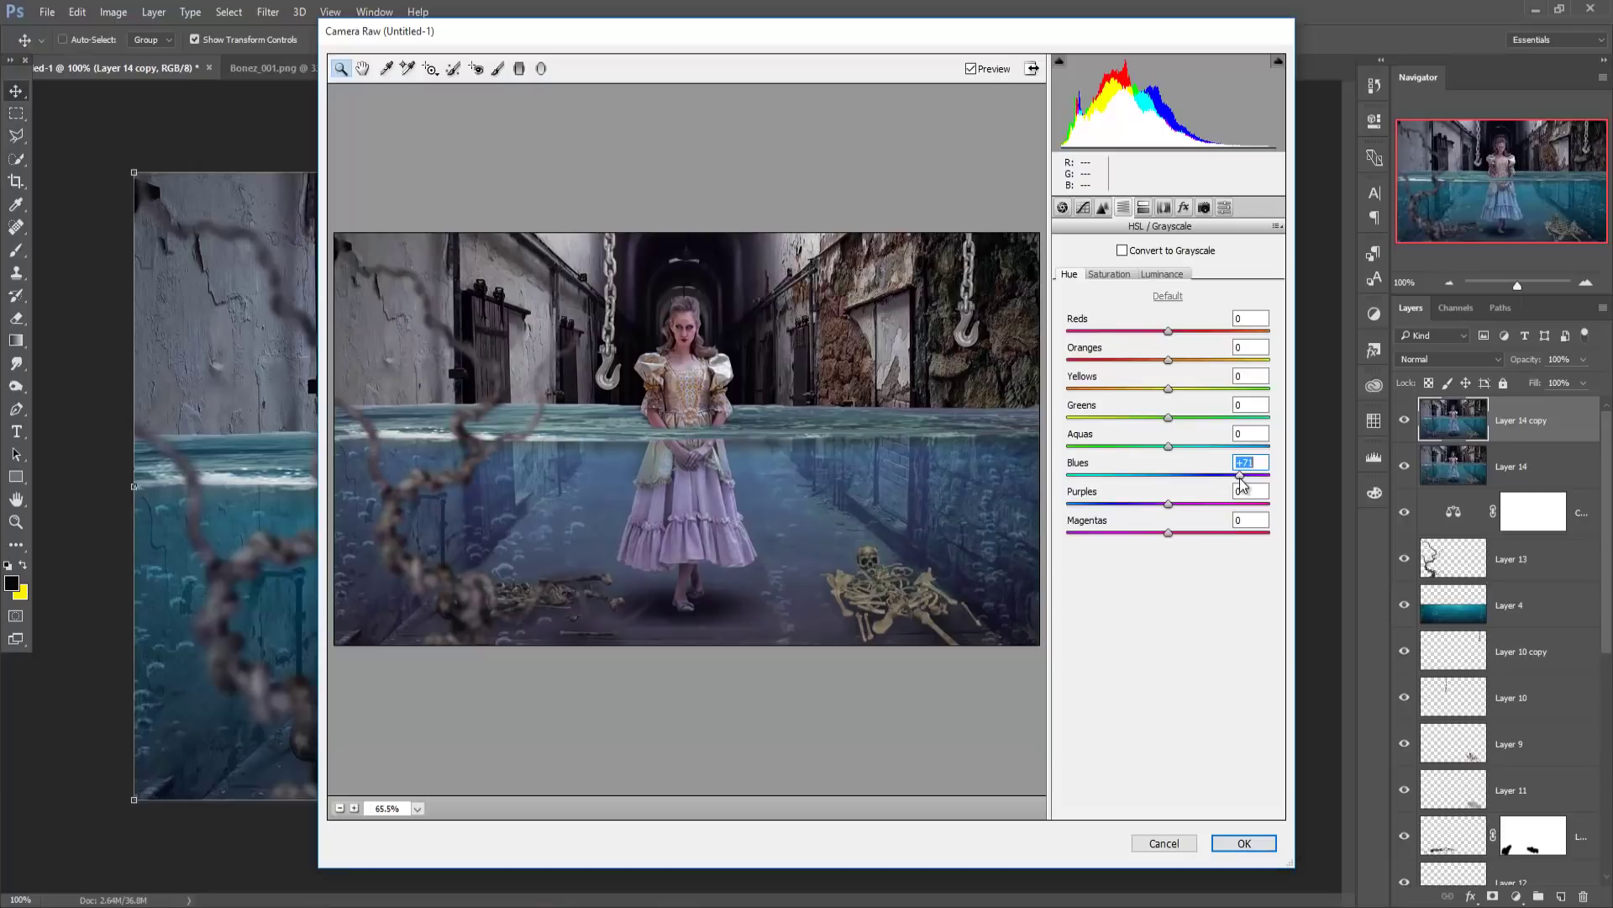
pyautogui.moveTo(1233, 485)
pyautogui.mouseDown()
pyautogui.moveTo(1159, 491)
pyautogui.moveTo(1152, 510)
pyautogui.moveTo(1218, 537)
pyautogui.mouseUp()
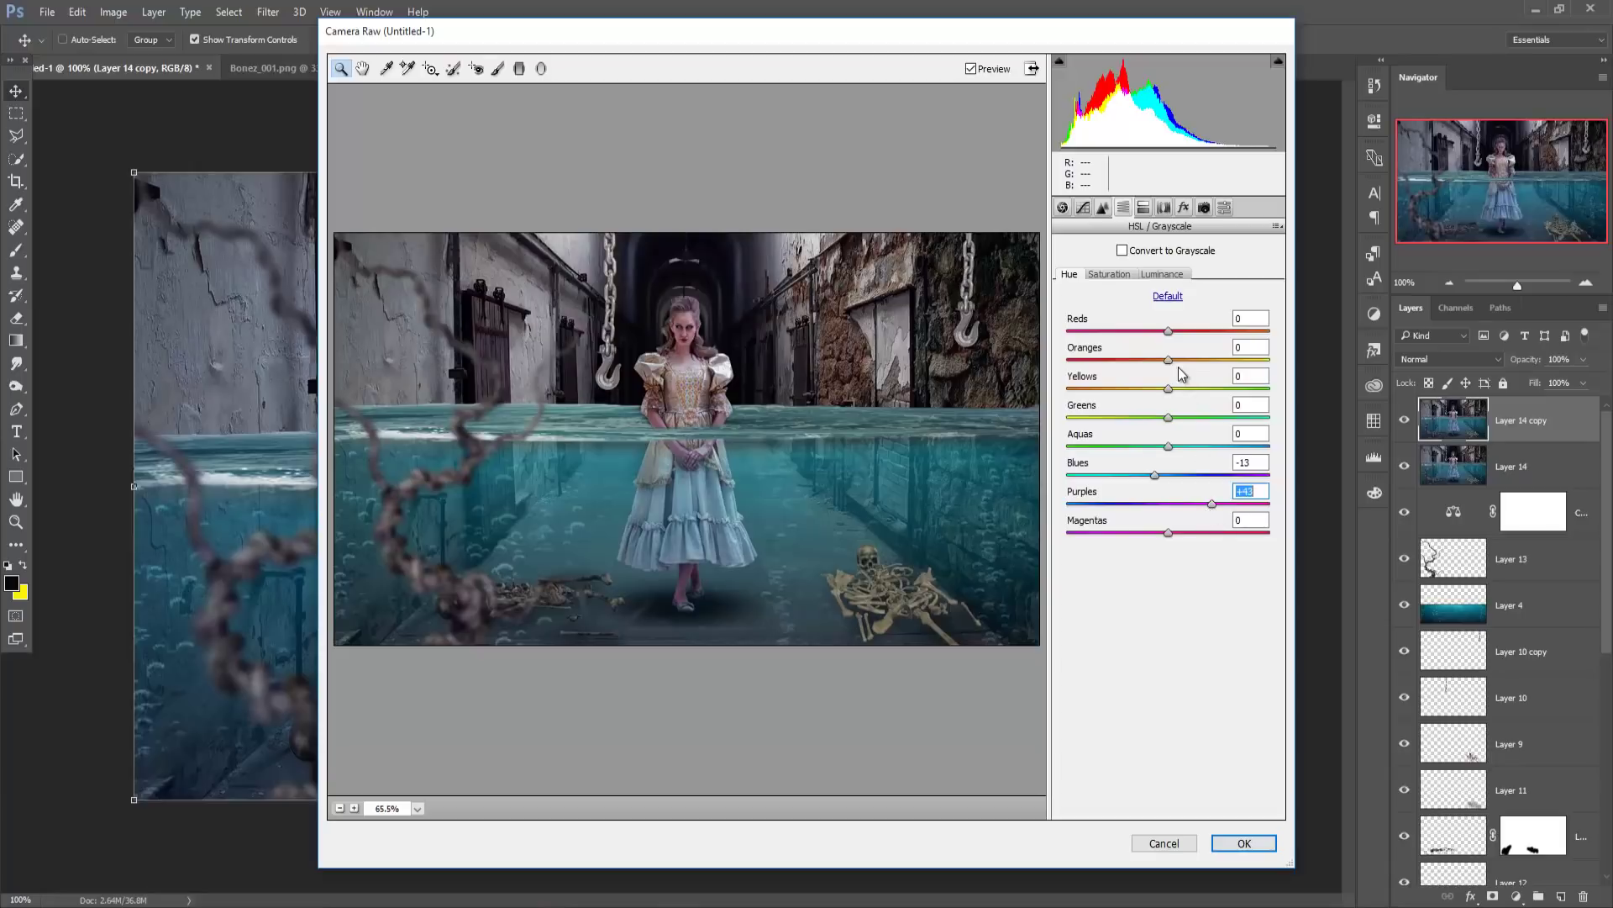
pyautogui.click(1236, 847)
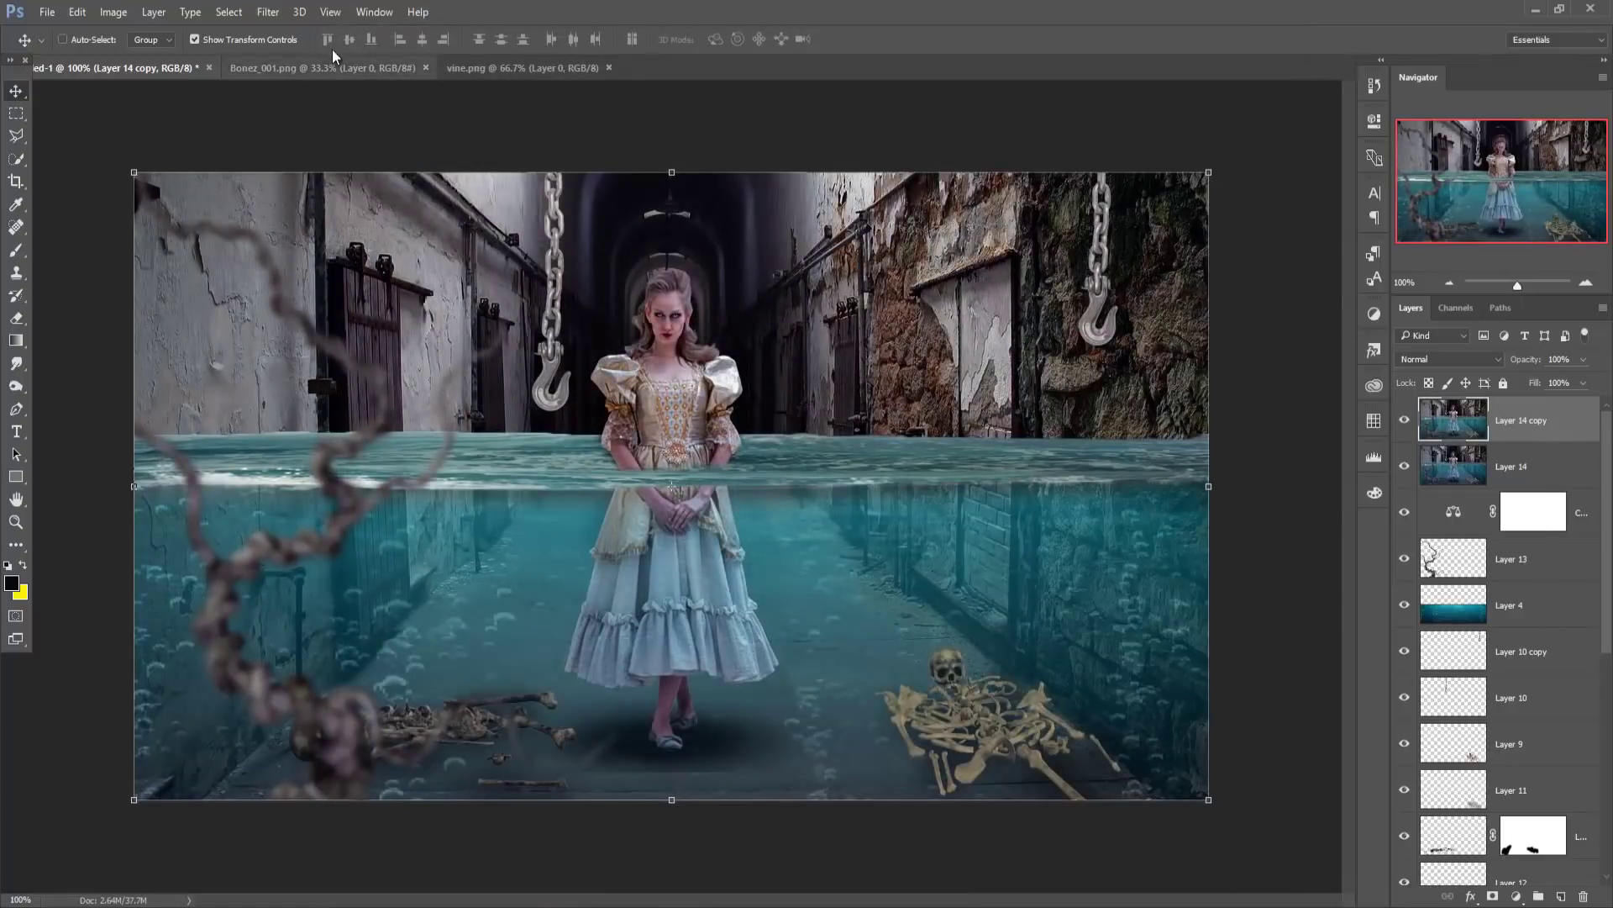
pyautogui.click(268, 11)
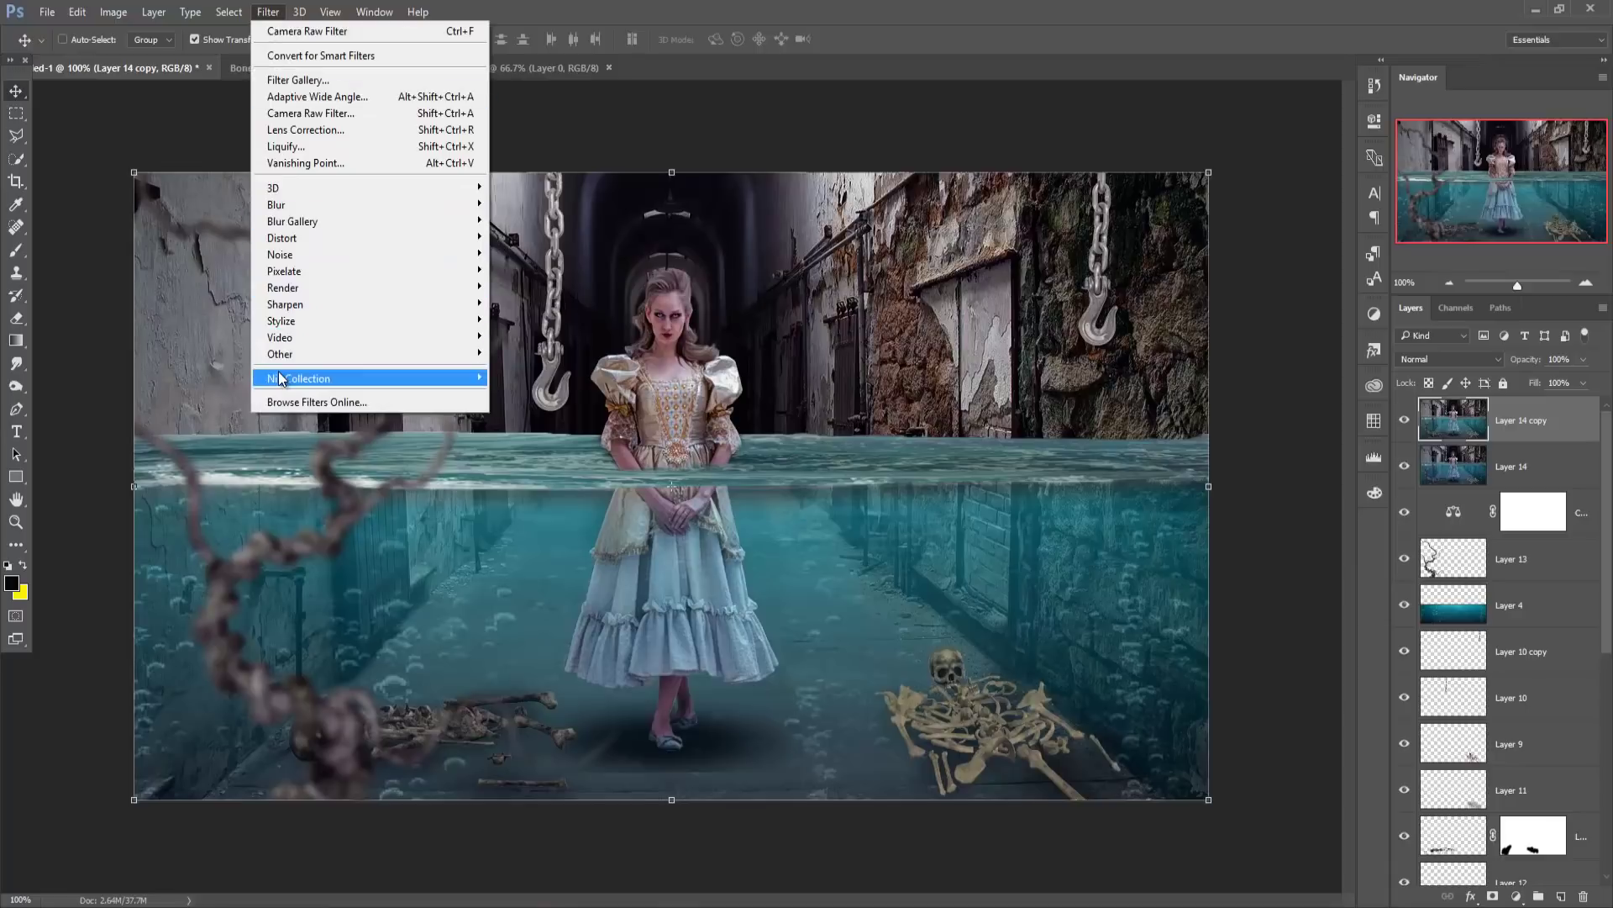
pyautogui.moveTo(299, 378)
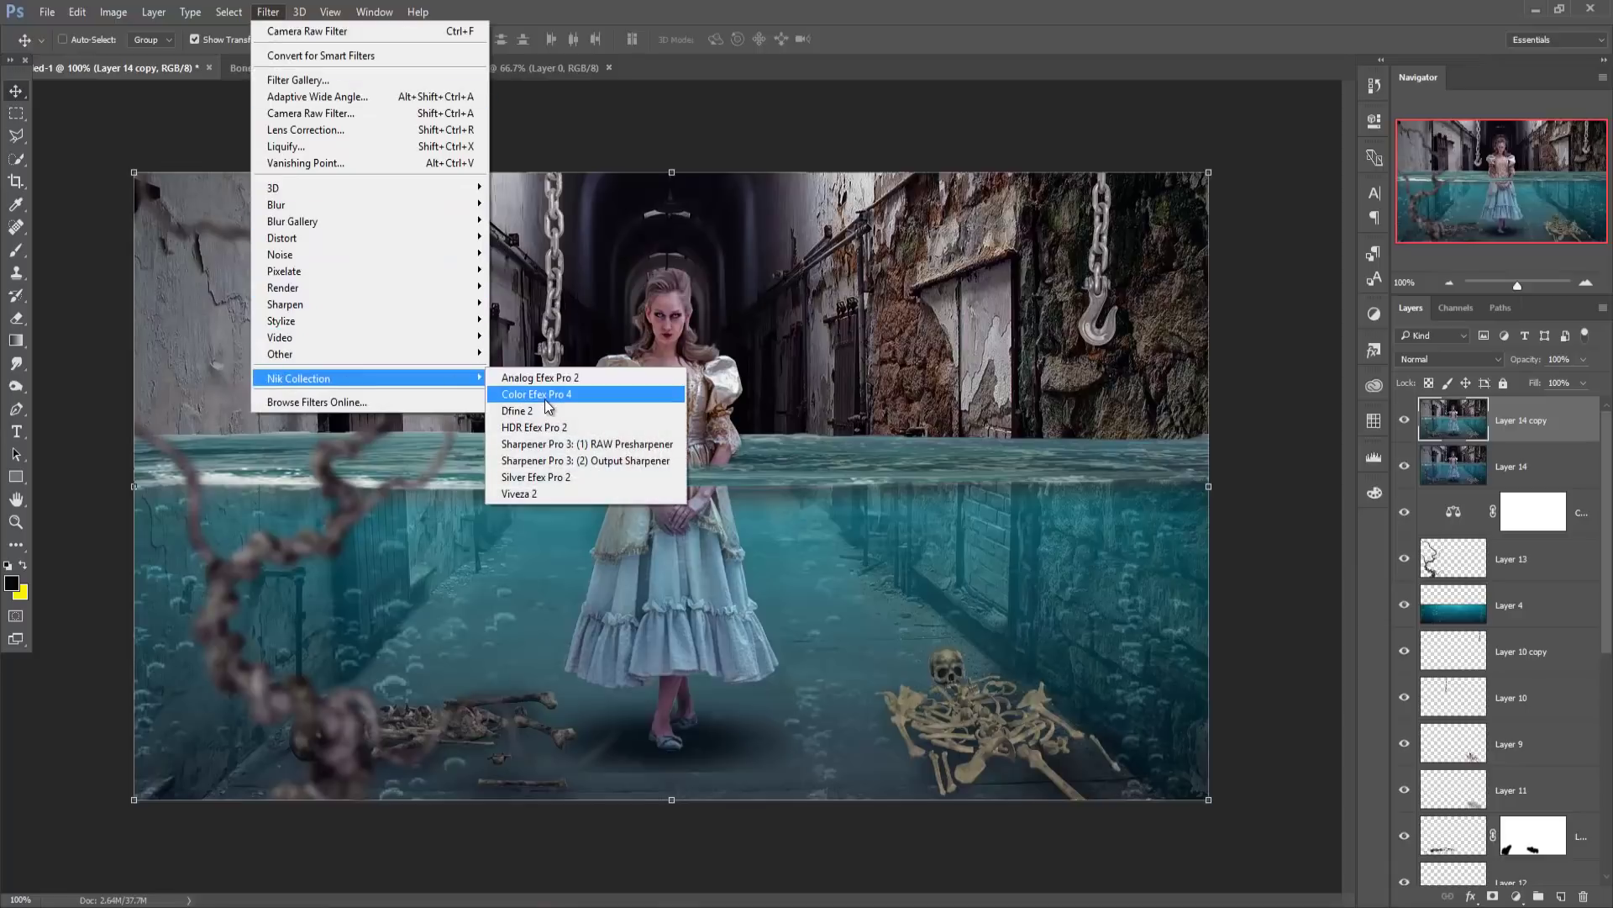
pyautogui.click(546, 400)
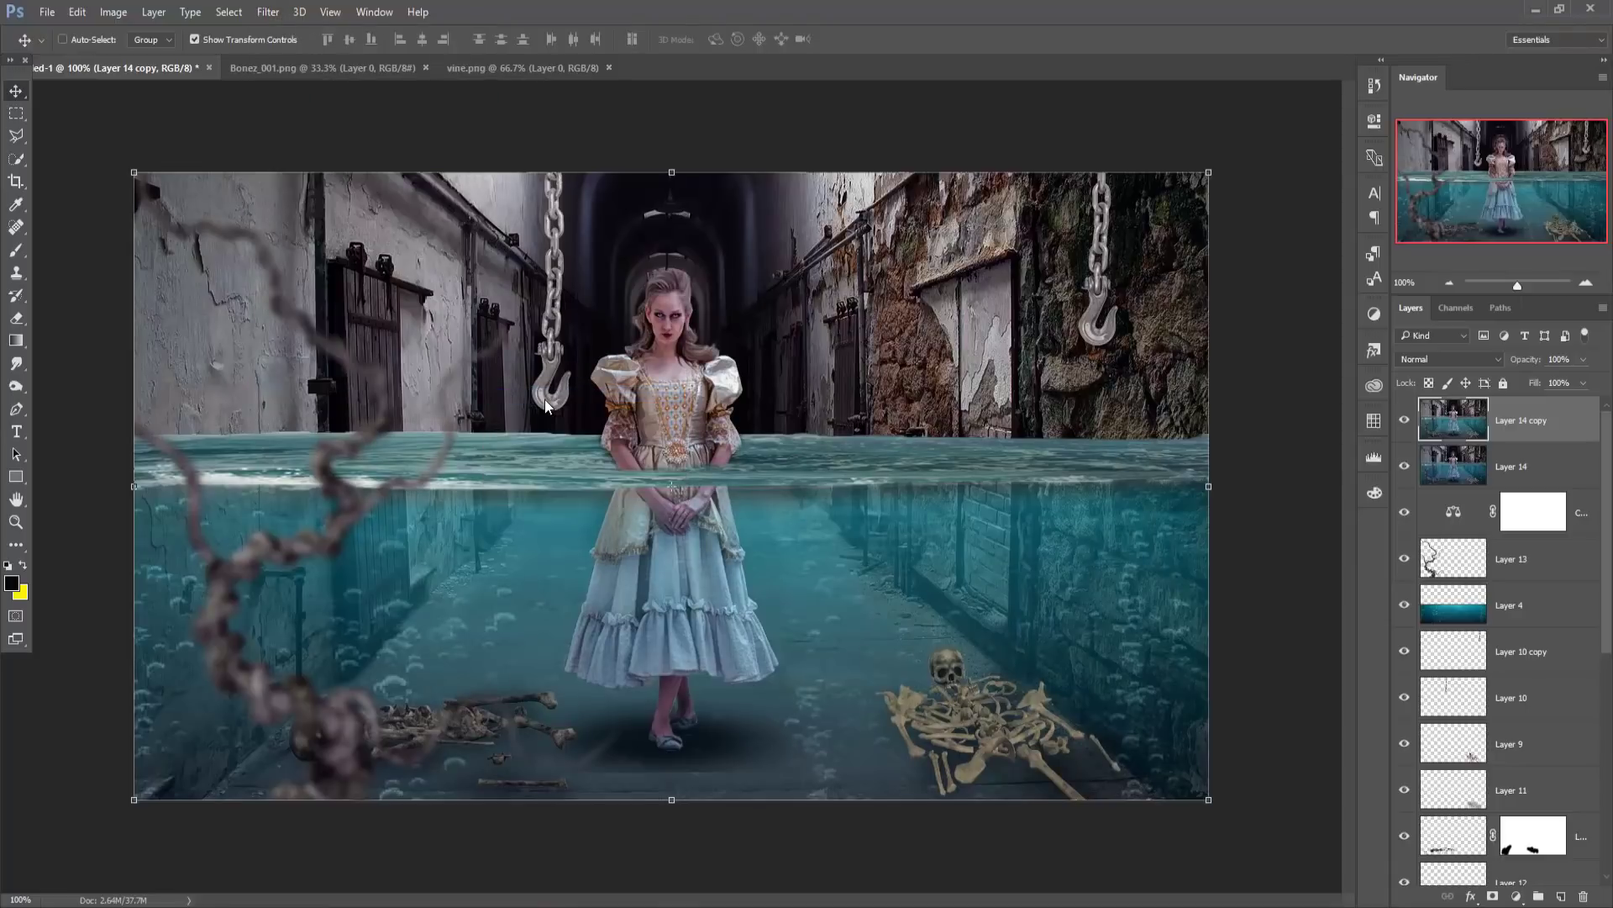
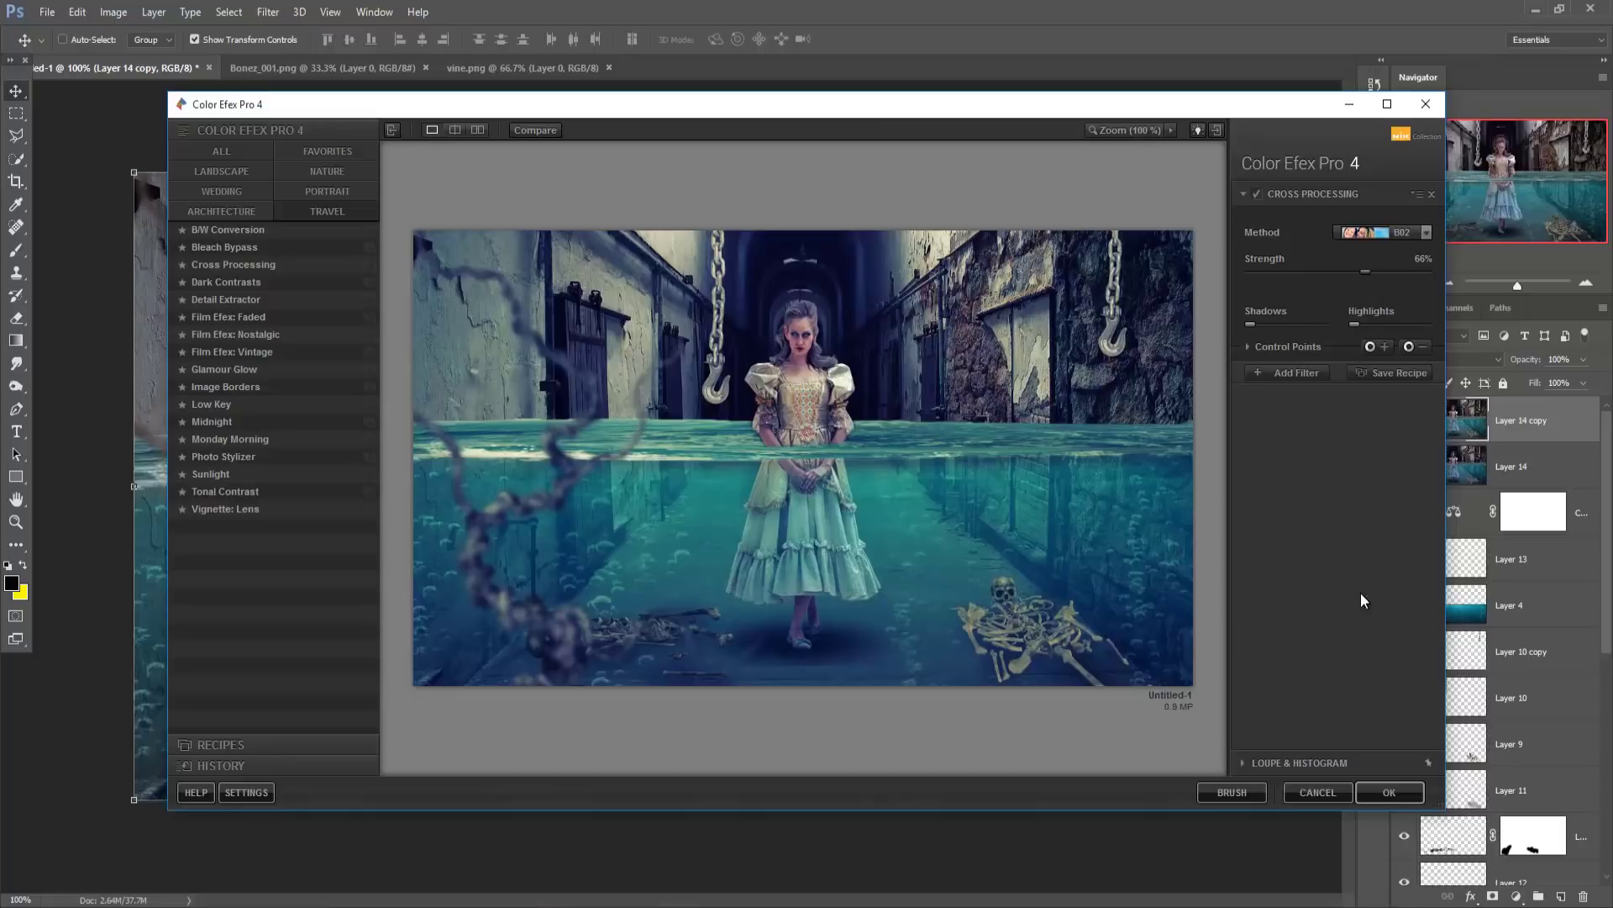
# Apply Color Efex Pro 4 Cross Processing at 66% strength as a new layer.
pyautogui.click(1383, 791)
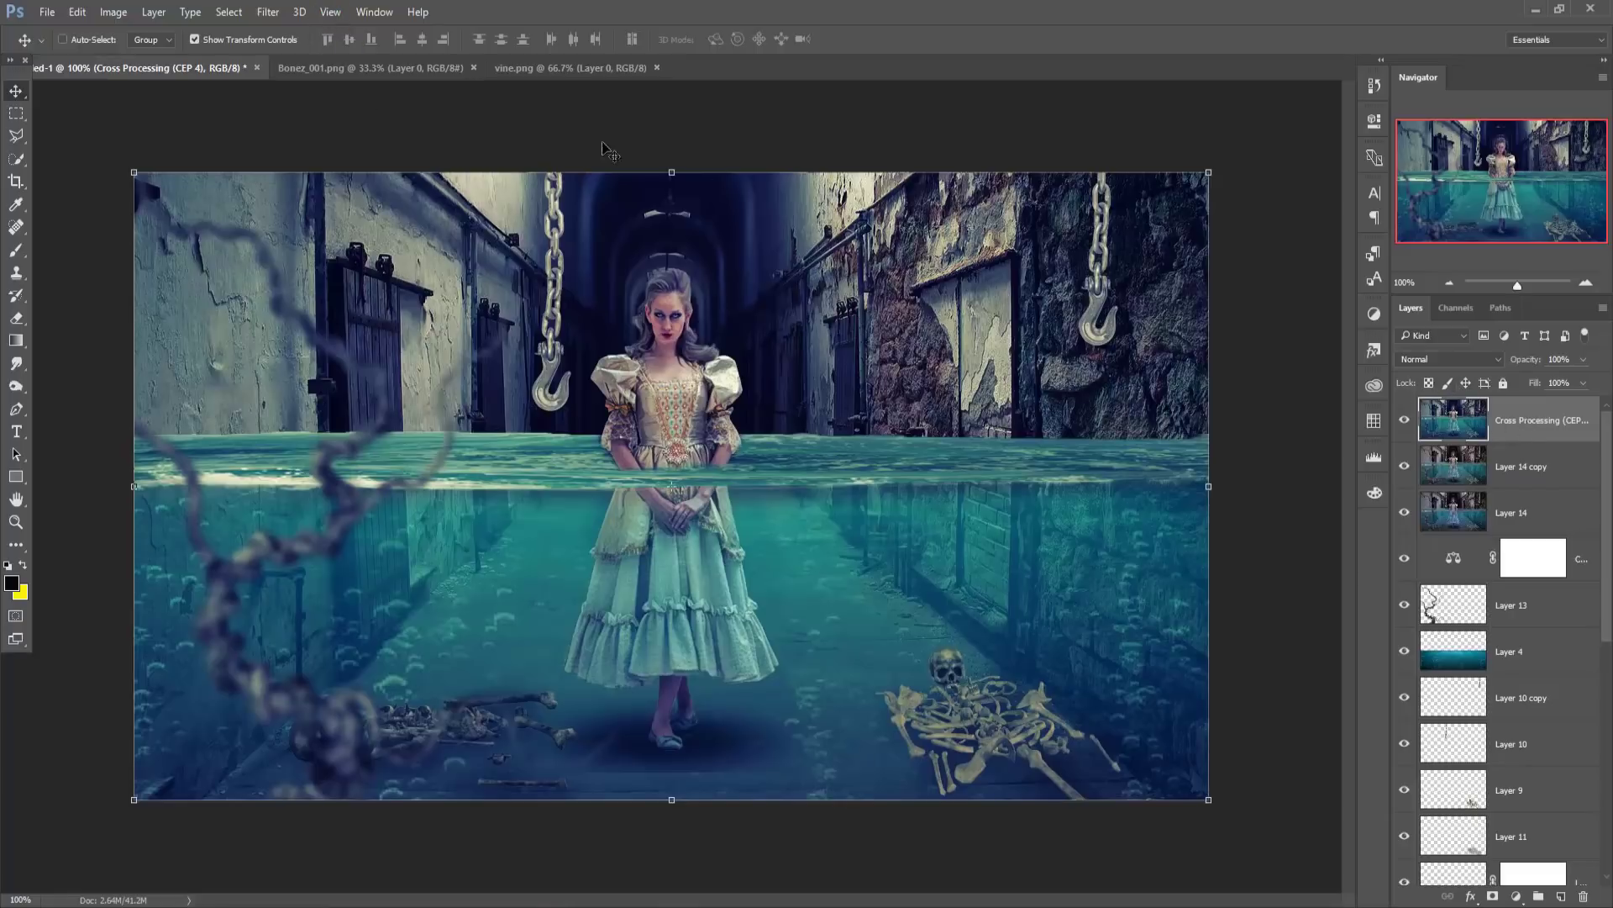
# Duplicate the Cross Processing (CEP 4) layer, keeping the default copy name.
pyautogui.rightClick(1544, 422)
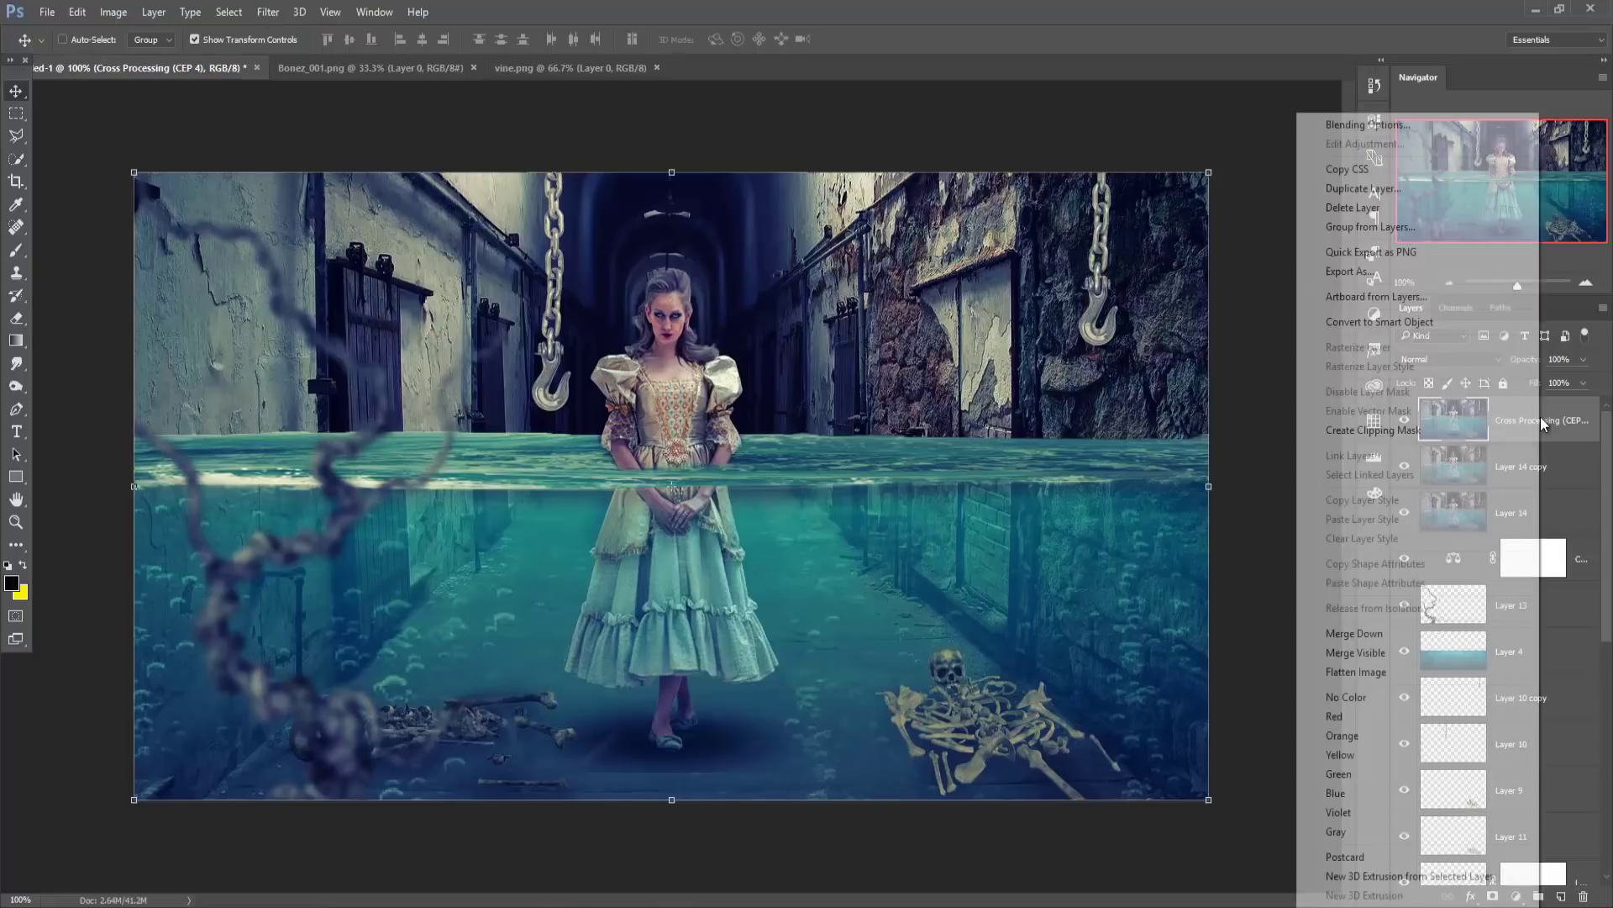
pyautogui.click(1365, 188)
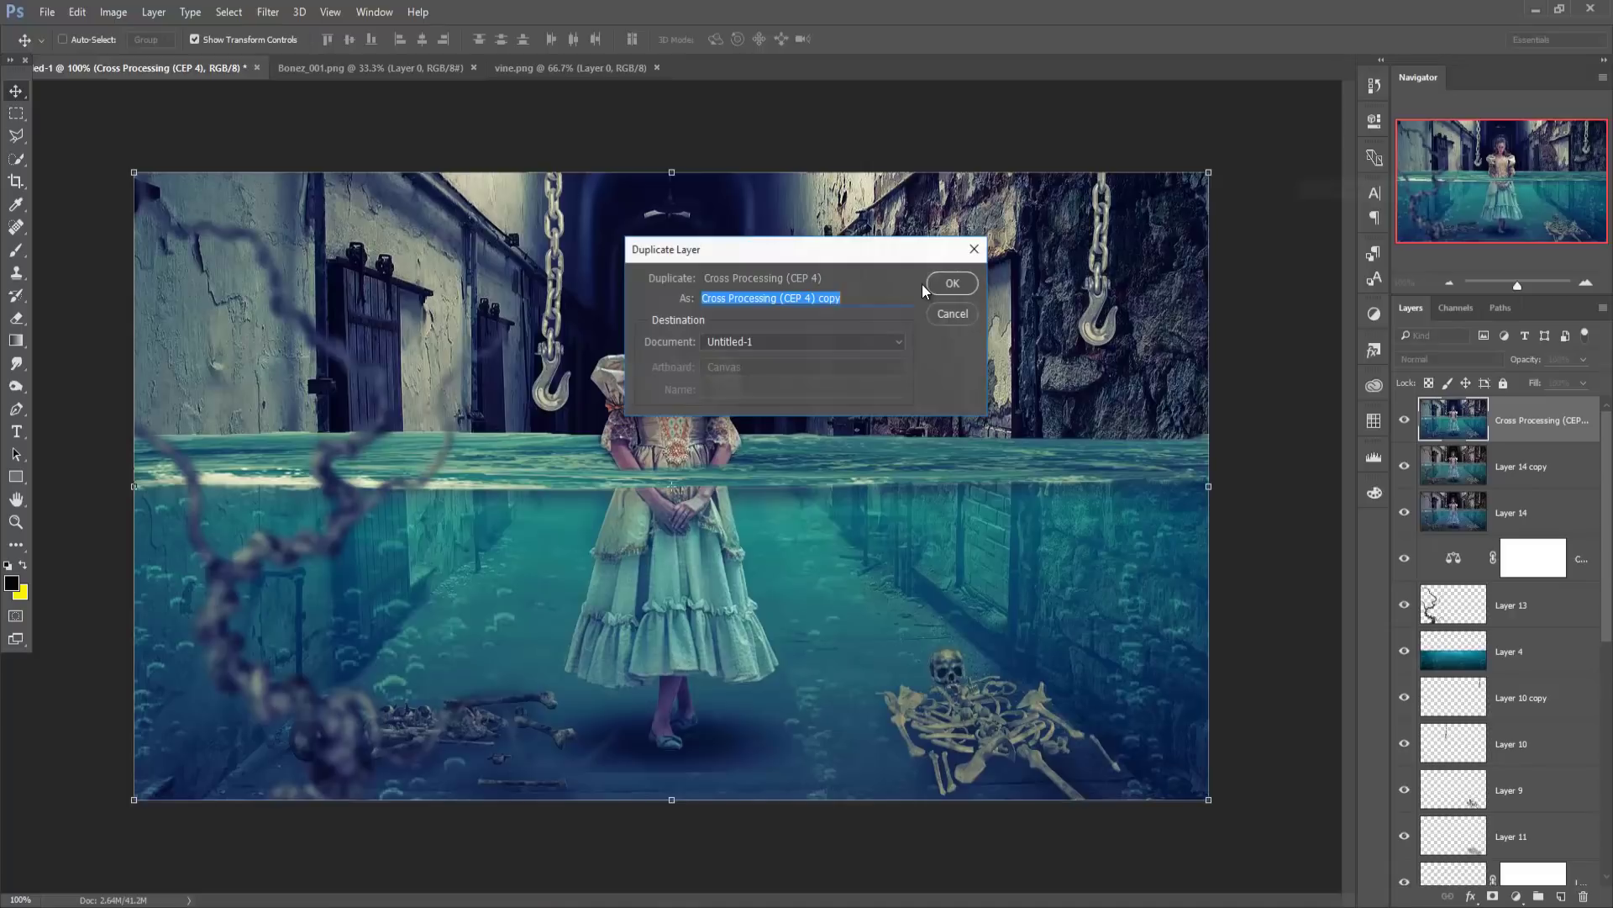
pyautogui.press('Return')
pyautogui.click(268, 12)
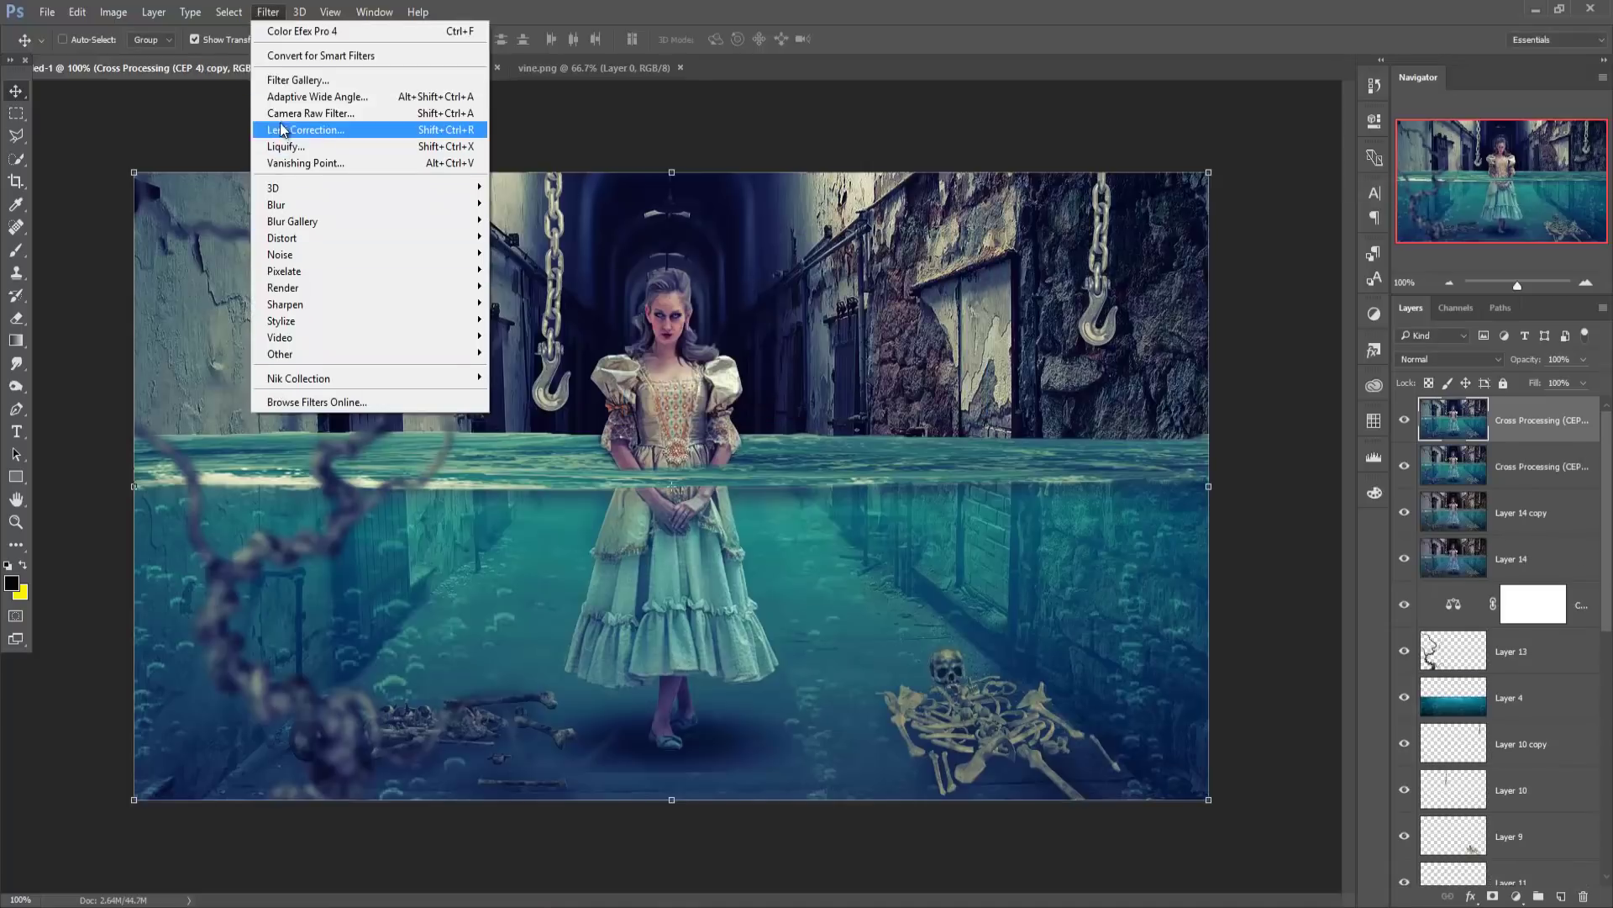
# Give the copy layer a Camera Raw post-crop vignette with Amount -26.
pyautogui.click(286, 113)
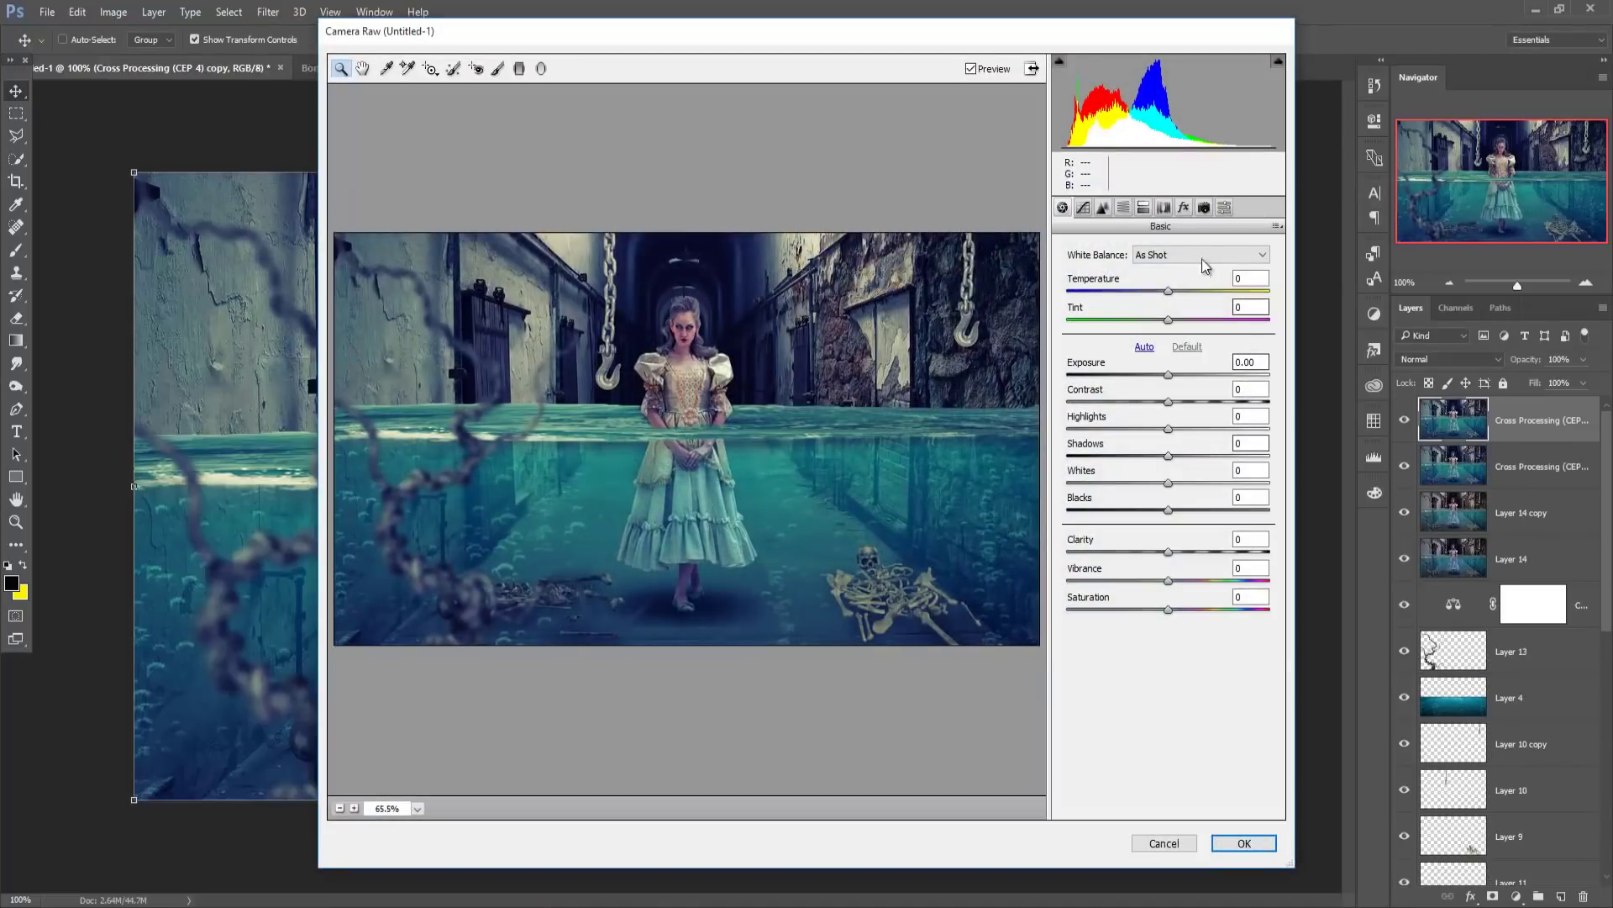
pyautogui.click(1184, 207)
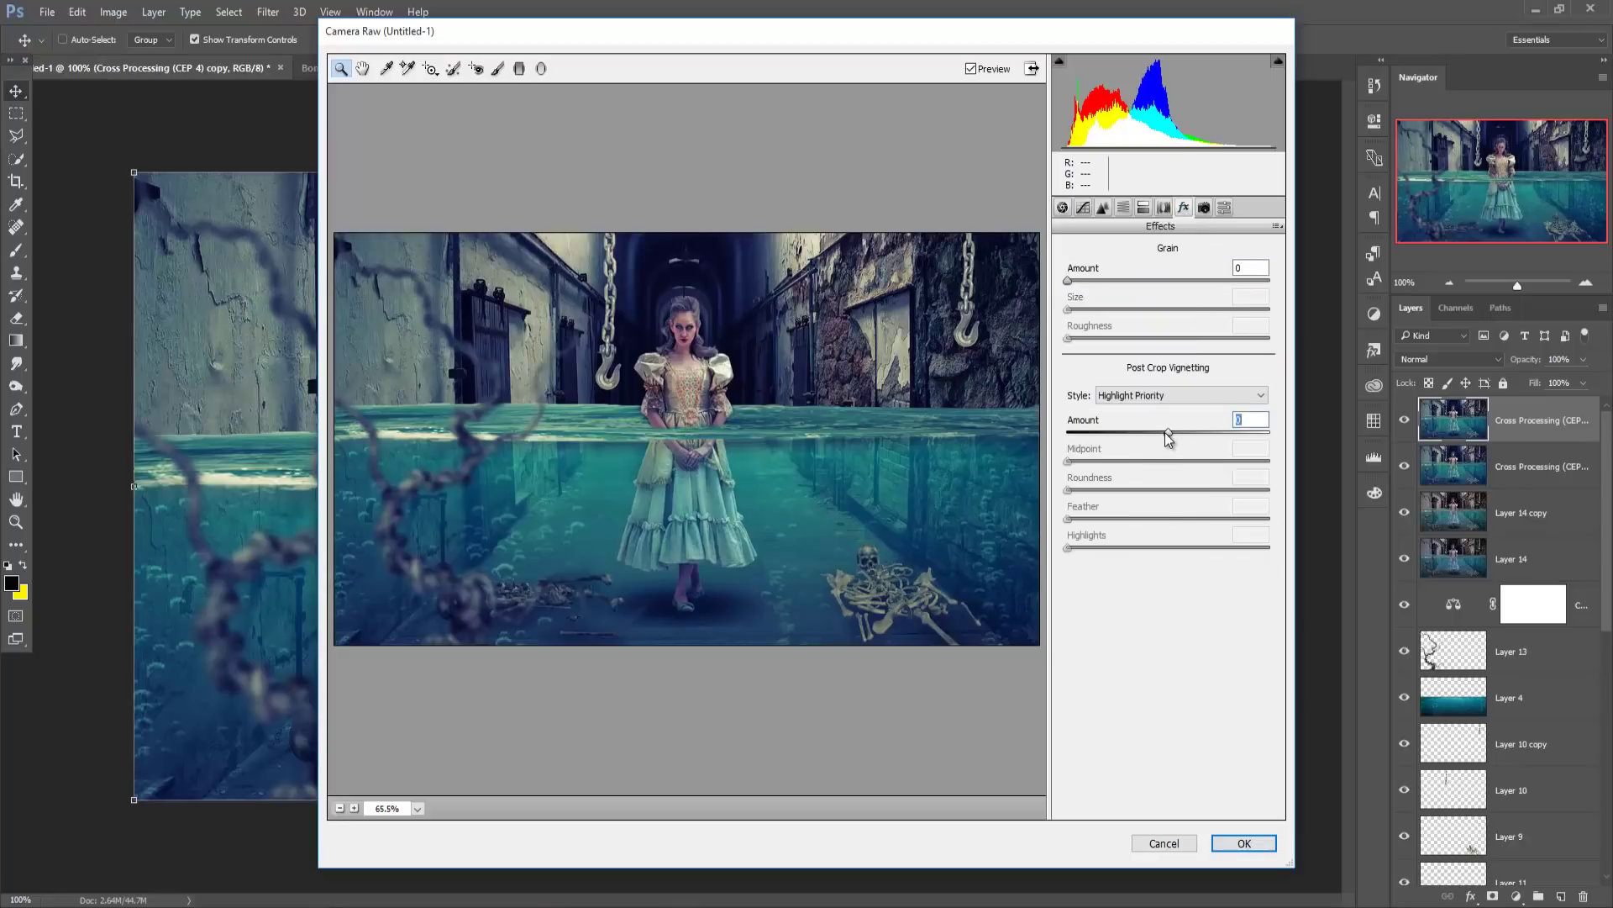
pyautogui.moveTo(1168, 433)
pyautogui.mouseDown()
pyautogui.moveTo(1105, 449)
pyautogui.moveTo(1125, 451)
pyautogui.mouseUp()
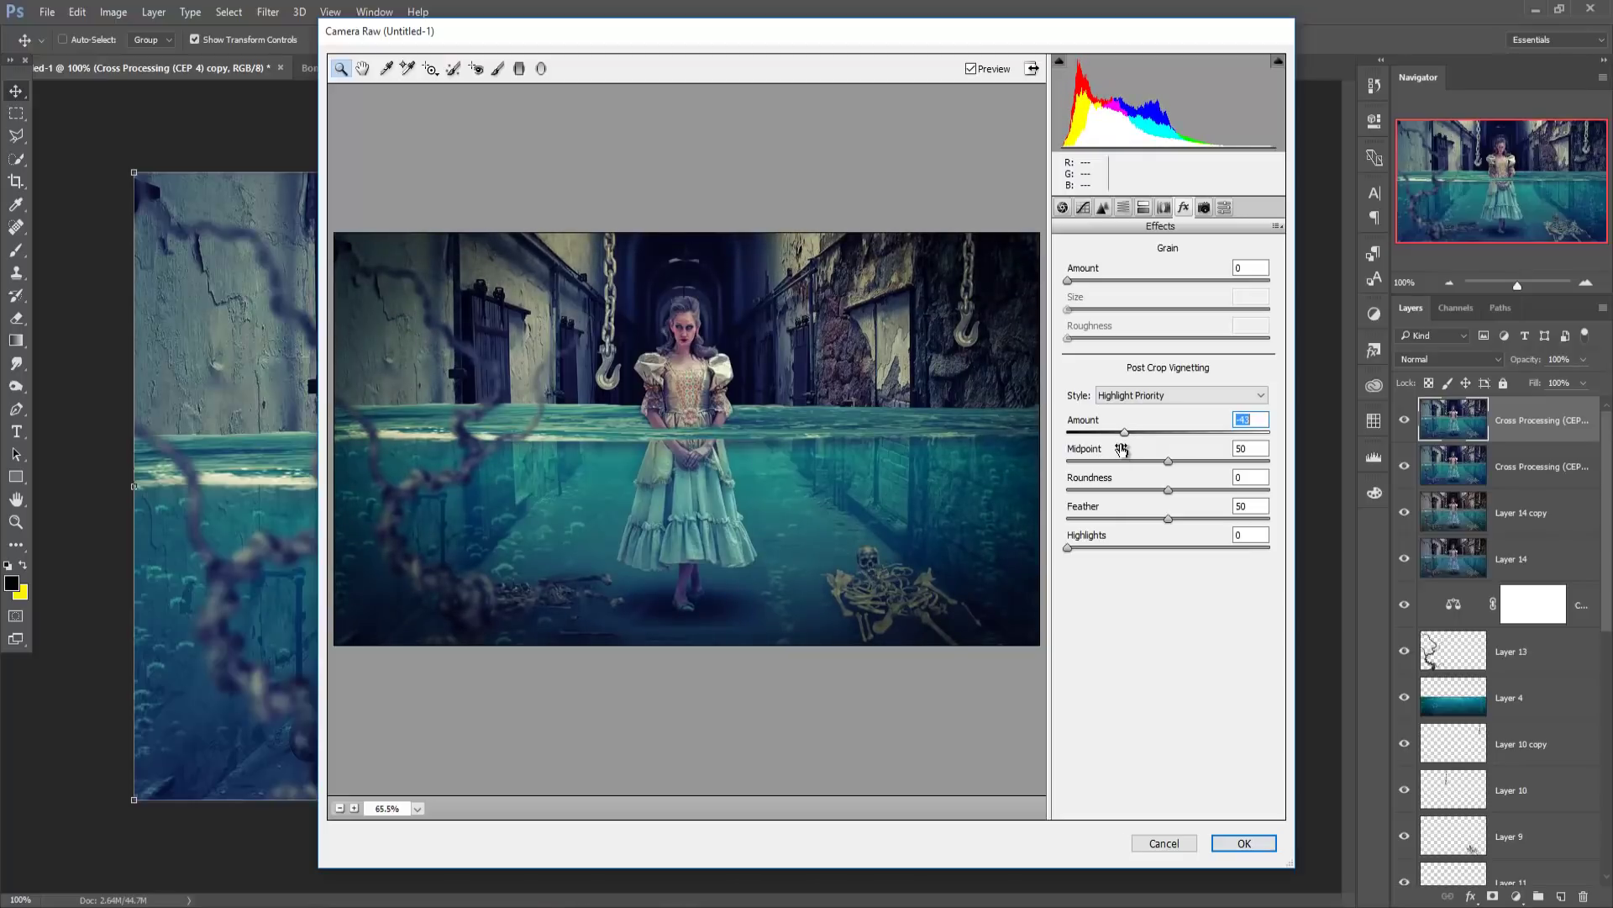
pyautogui.click(1244, 843)
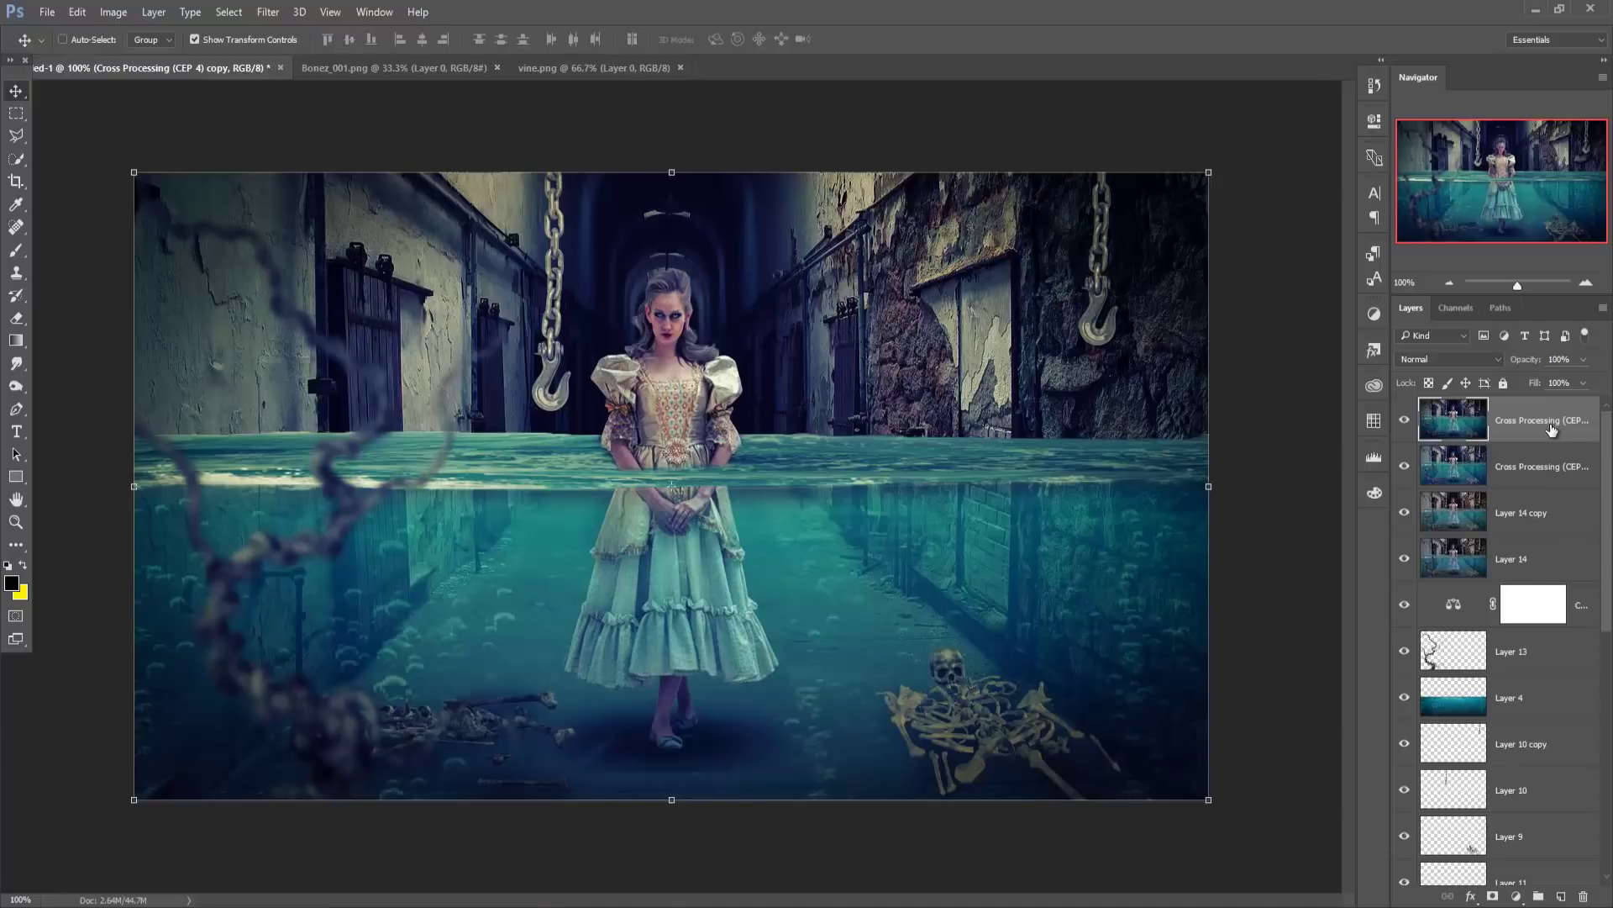
# Add an Orange Photo Filter adjustment layer at 20% density.
pyautogui.click(1514, 894)
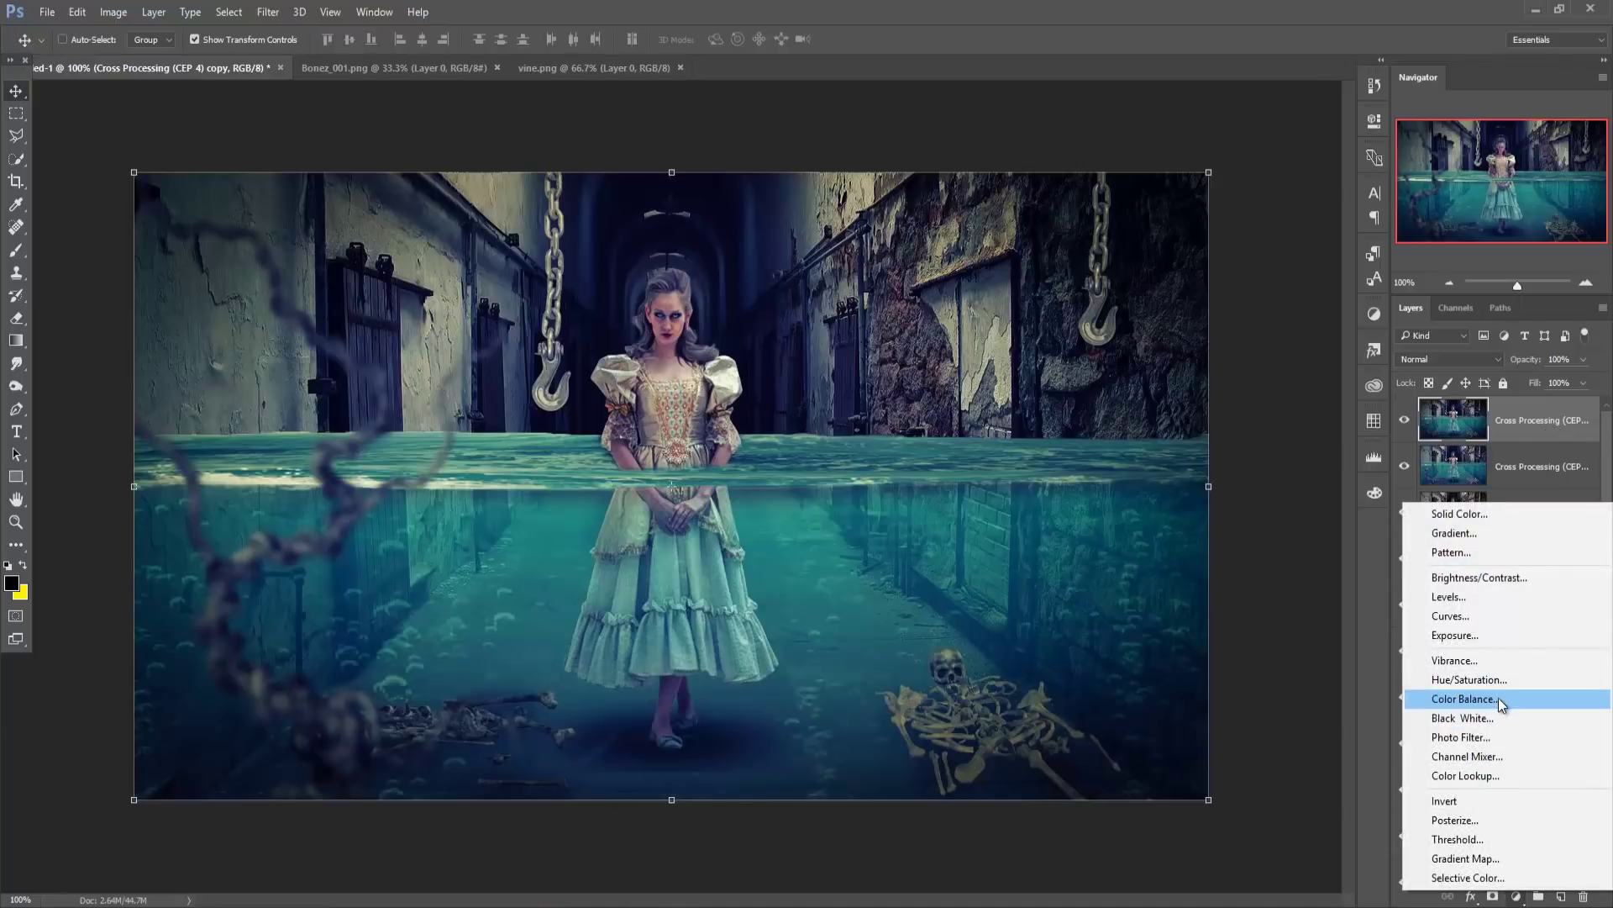
pyautogui.click(1494, 735)
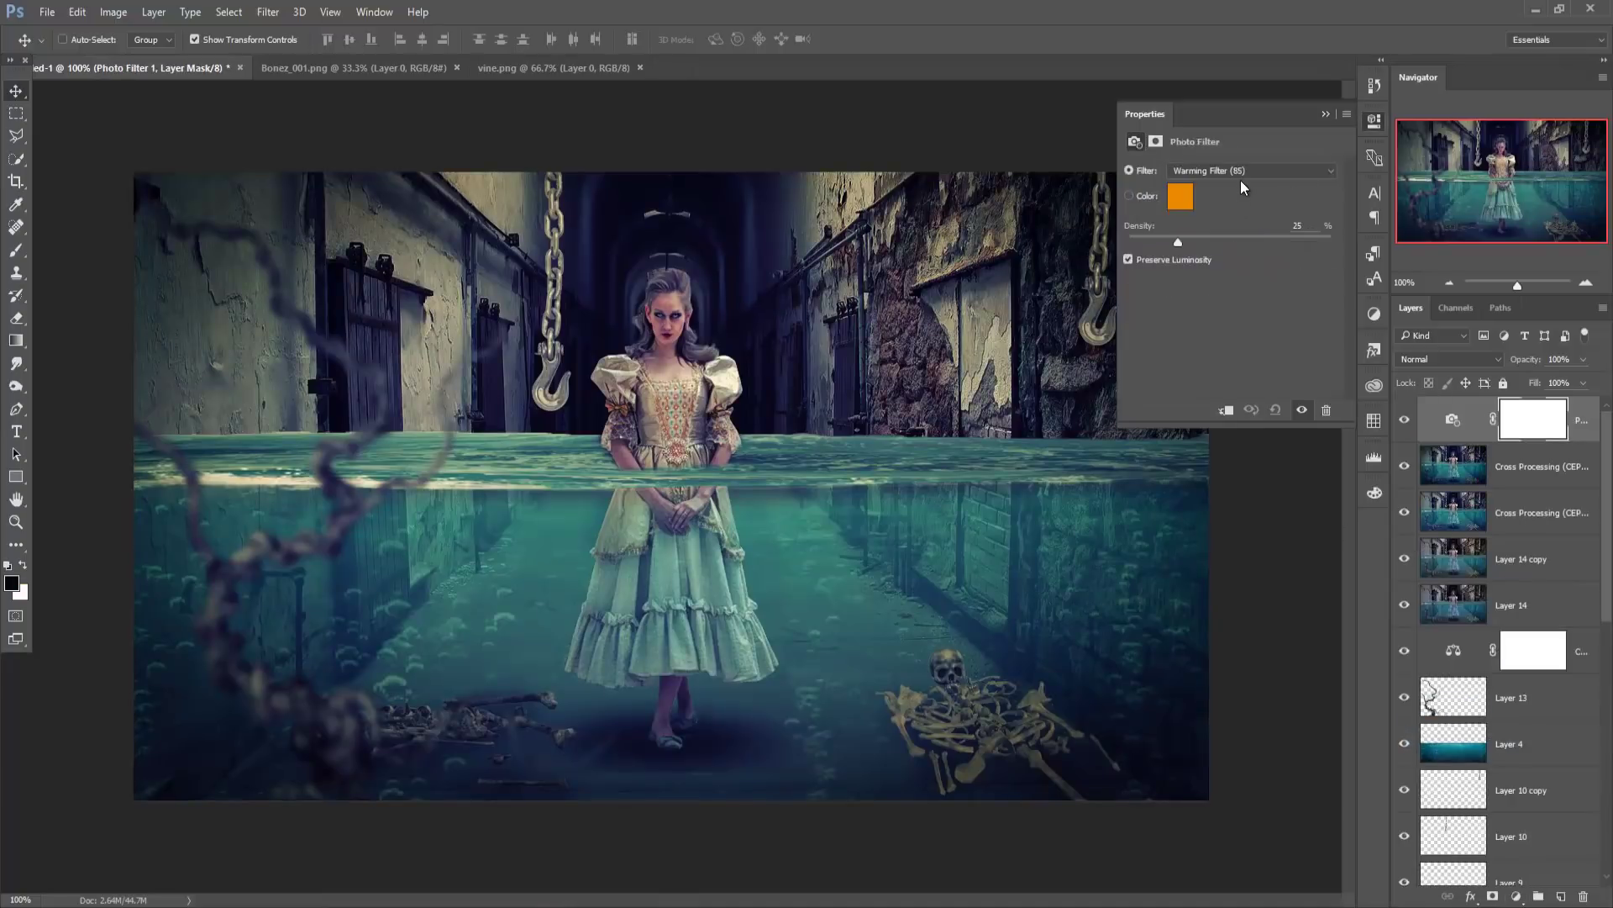
pyautogui.click(1242, 171)
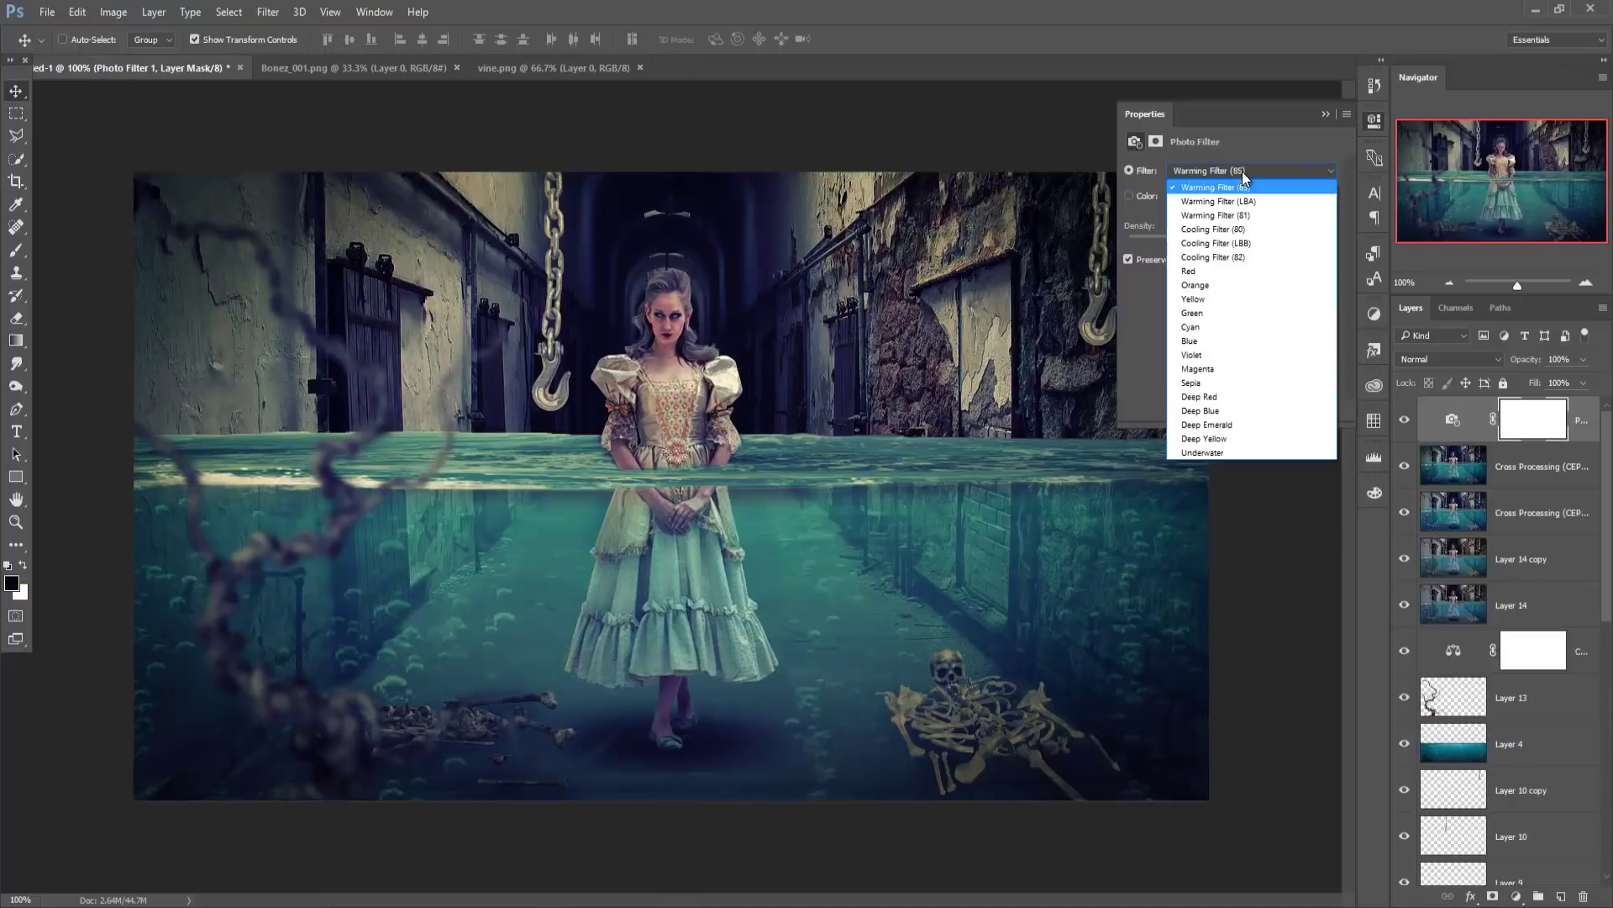
pyautogui.click(1221, 277)
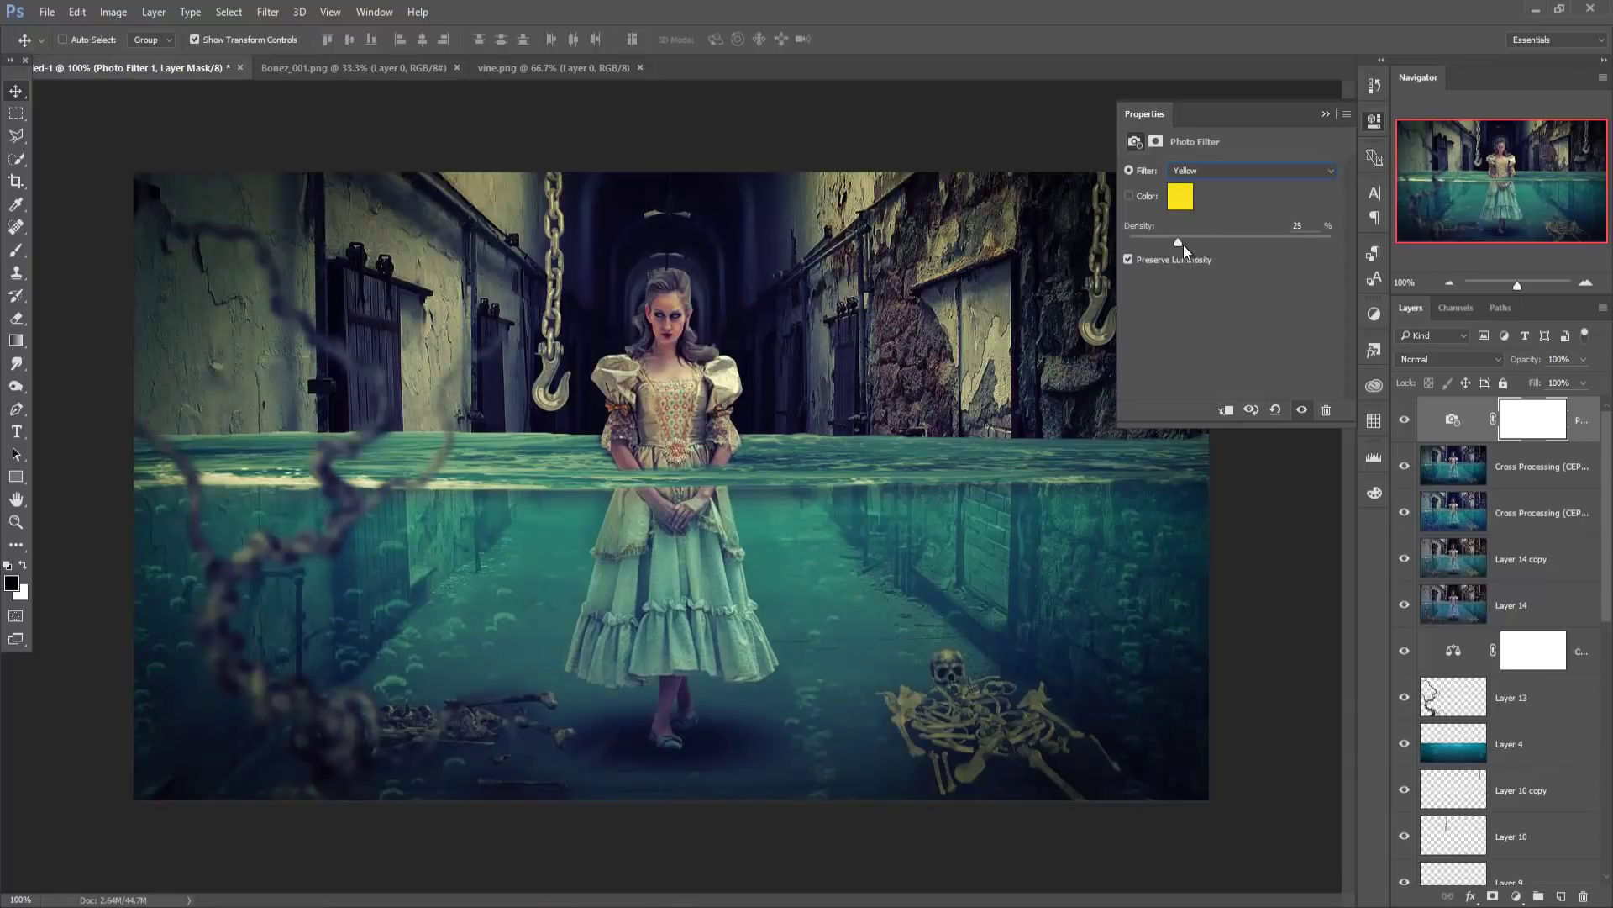
pyautogui.click(1222, 170)
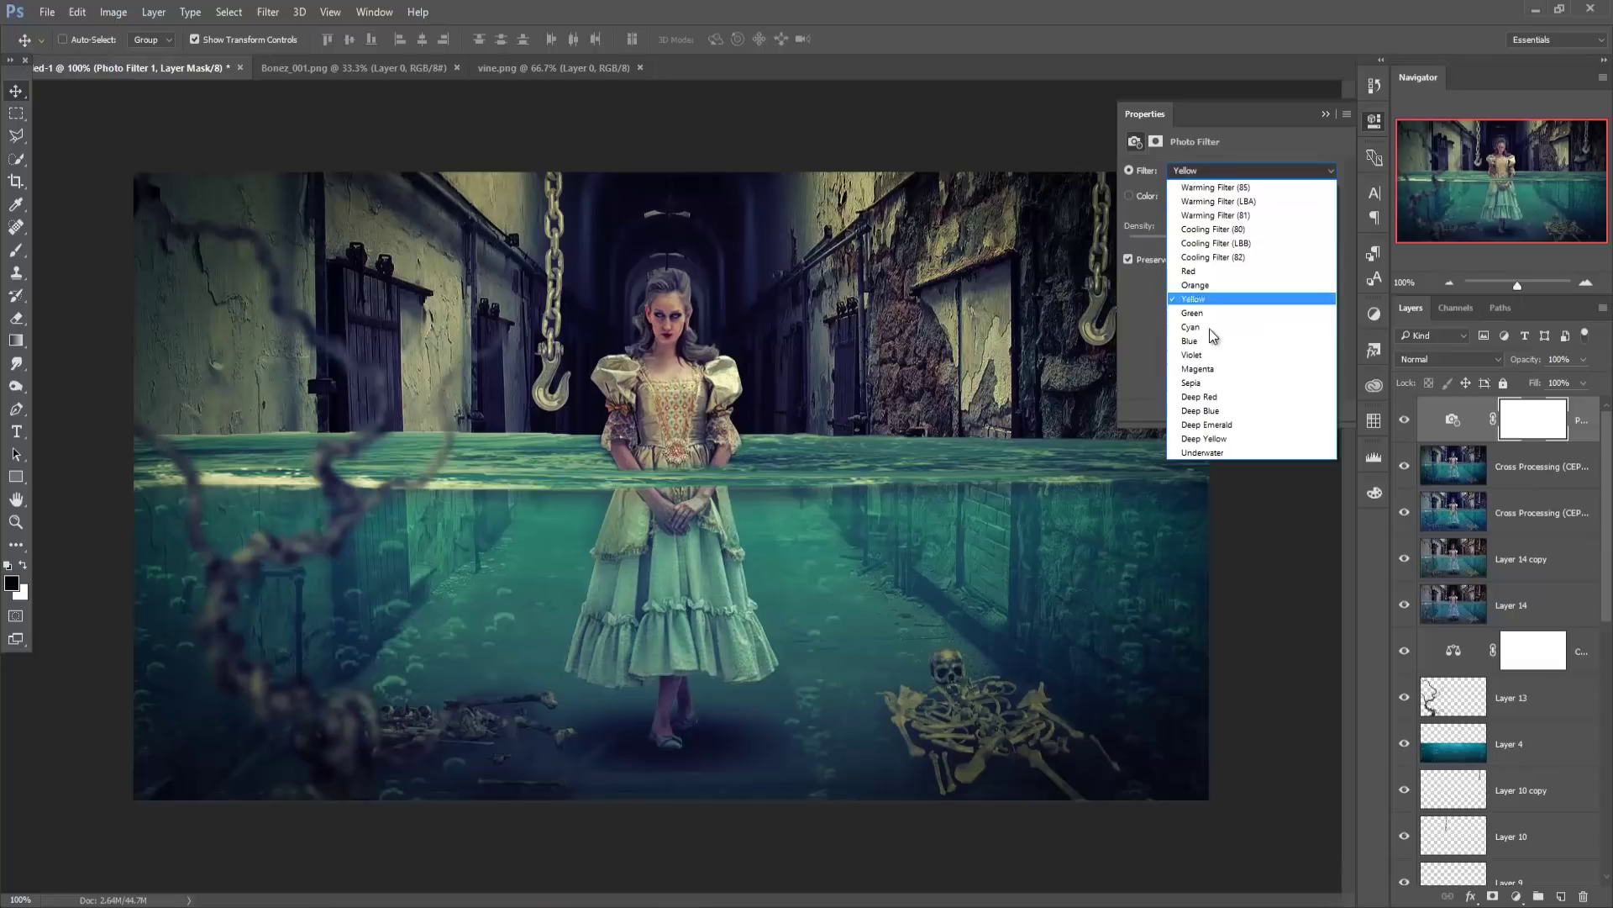
pyautogui.click(1205, 284)
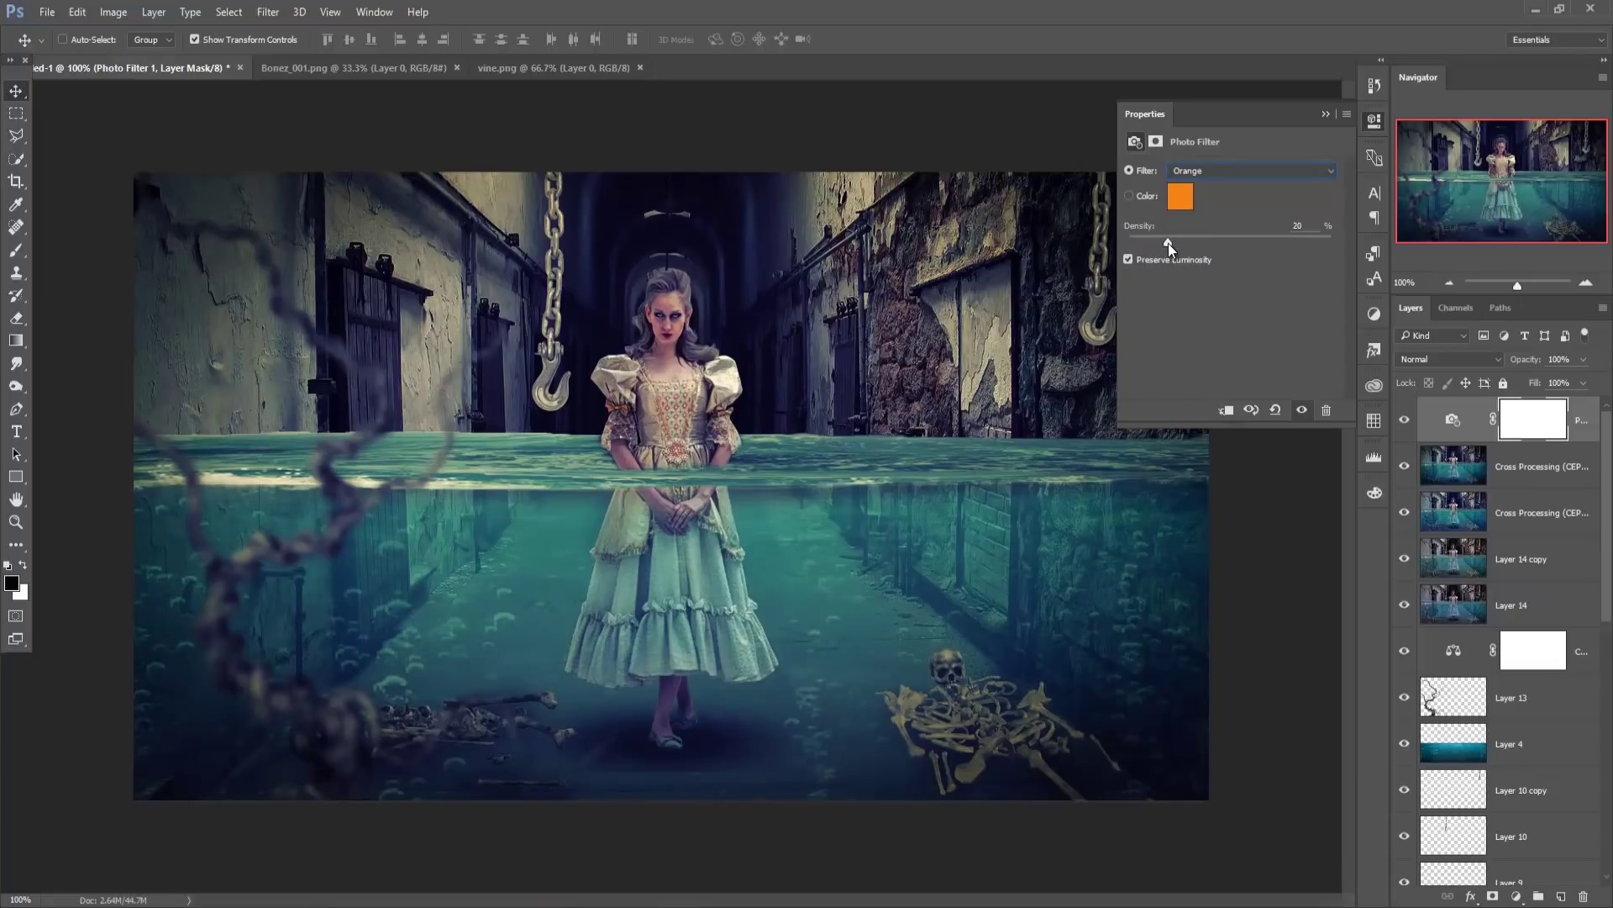
pyautogui.click(1326, 114)
# Stamp all visible layers into a new merged Layer 15 on top.
pyautogui.click(1585, 415)
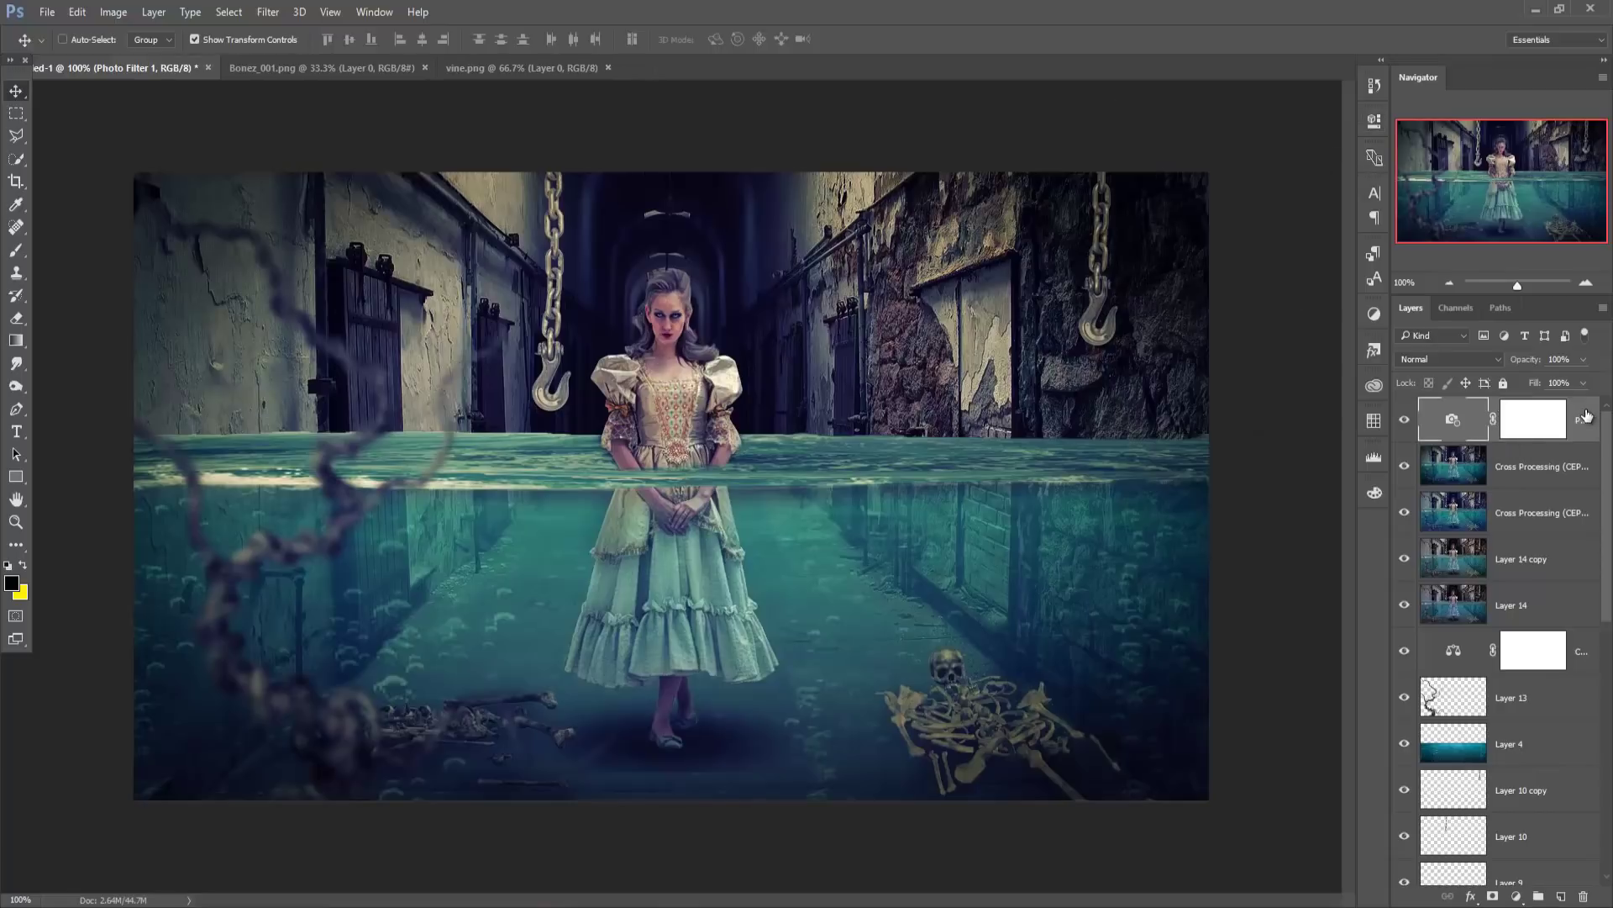
pyautogui.press('ctrl')
pyautogui.hotkey('ctrl', 'shift', 'alt', 'e')
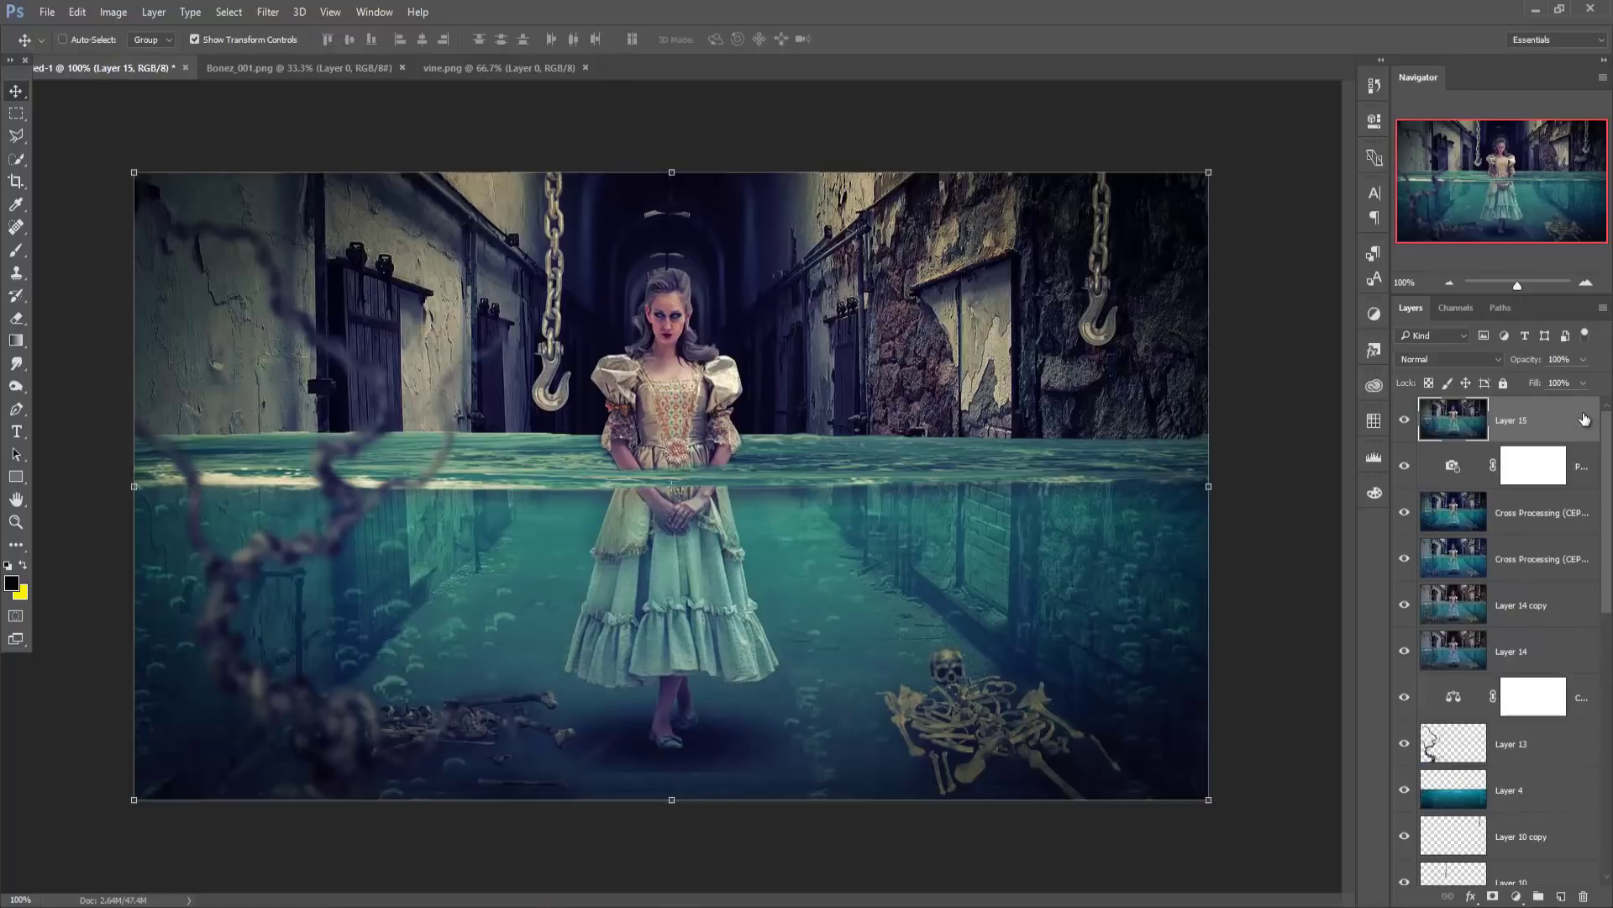